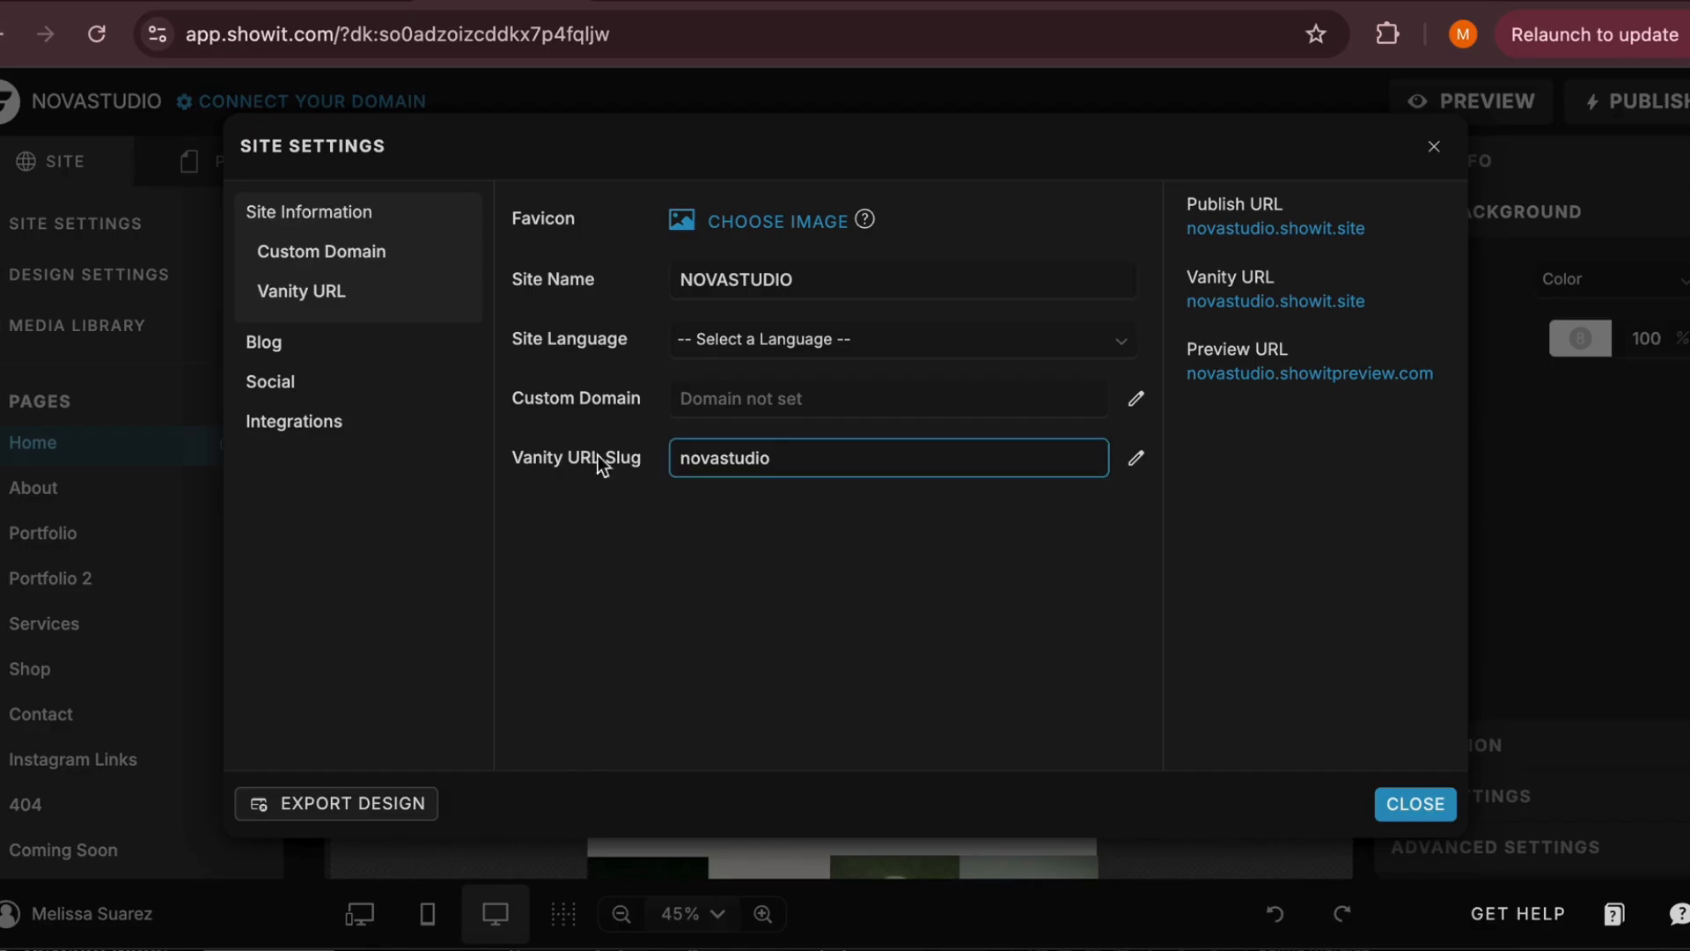
# Review the site's blog, social link and Google Analytics integration settings, then close the site settings
pyautogui.click(391, 339)
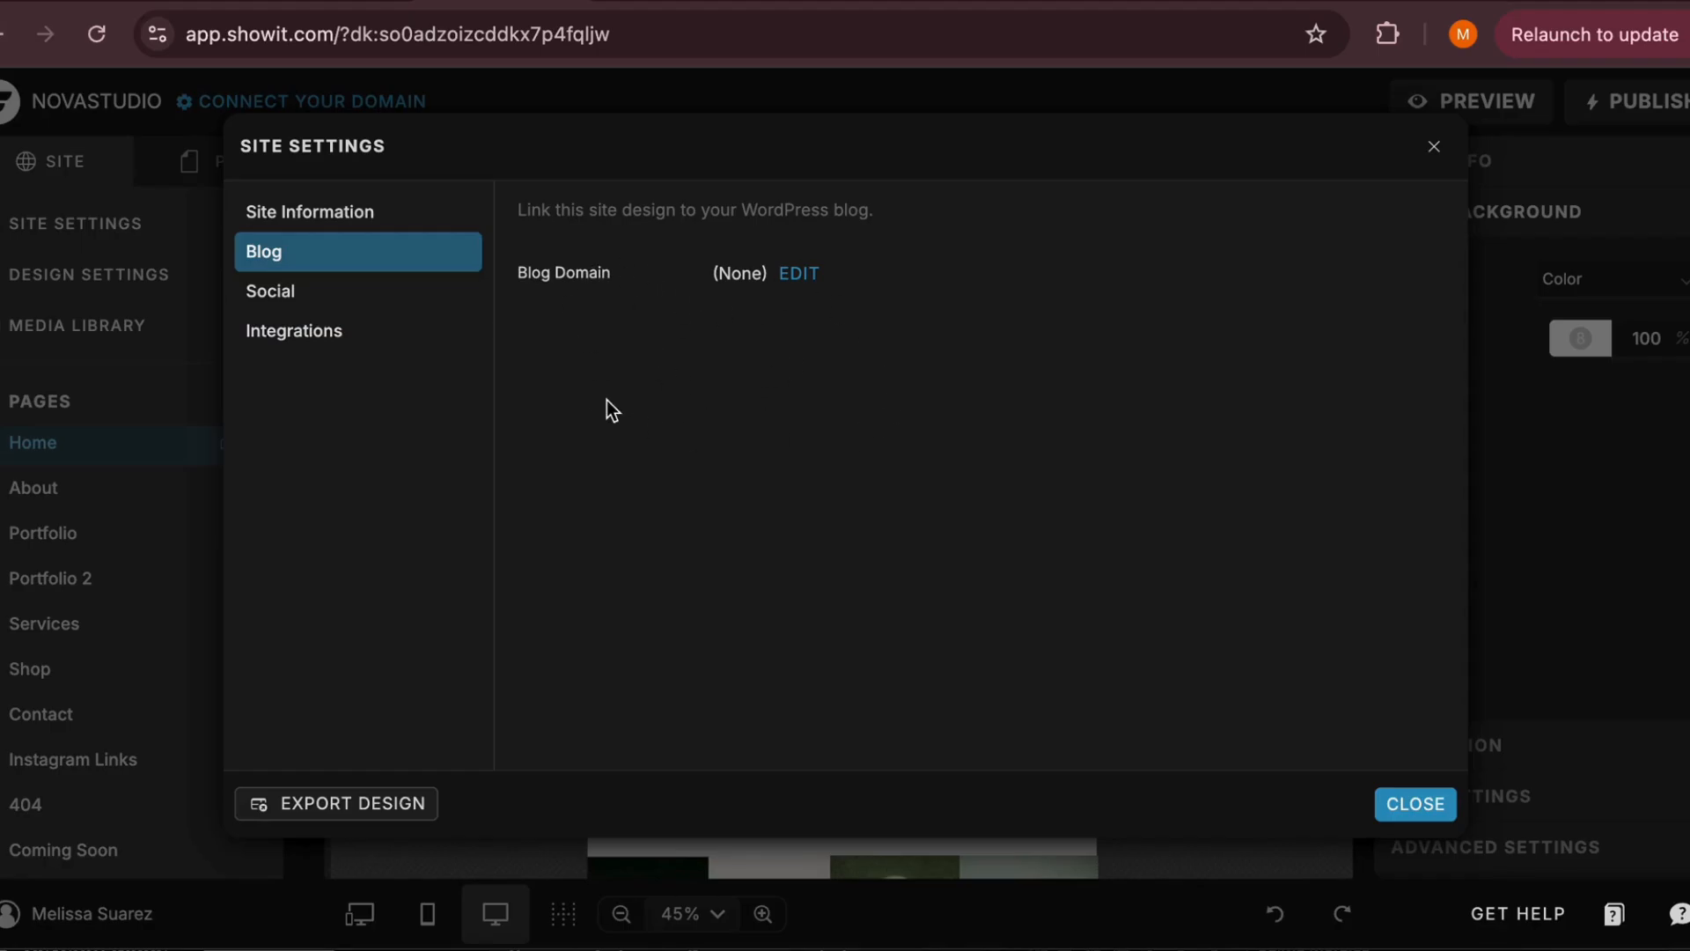
pyautogui.click(361, 299)
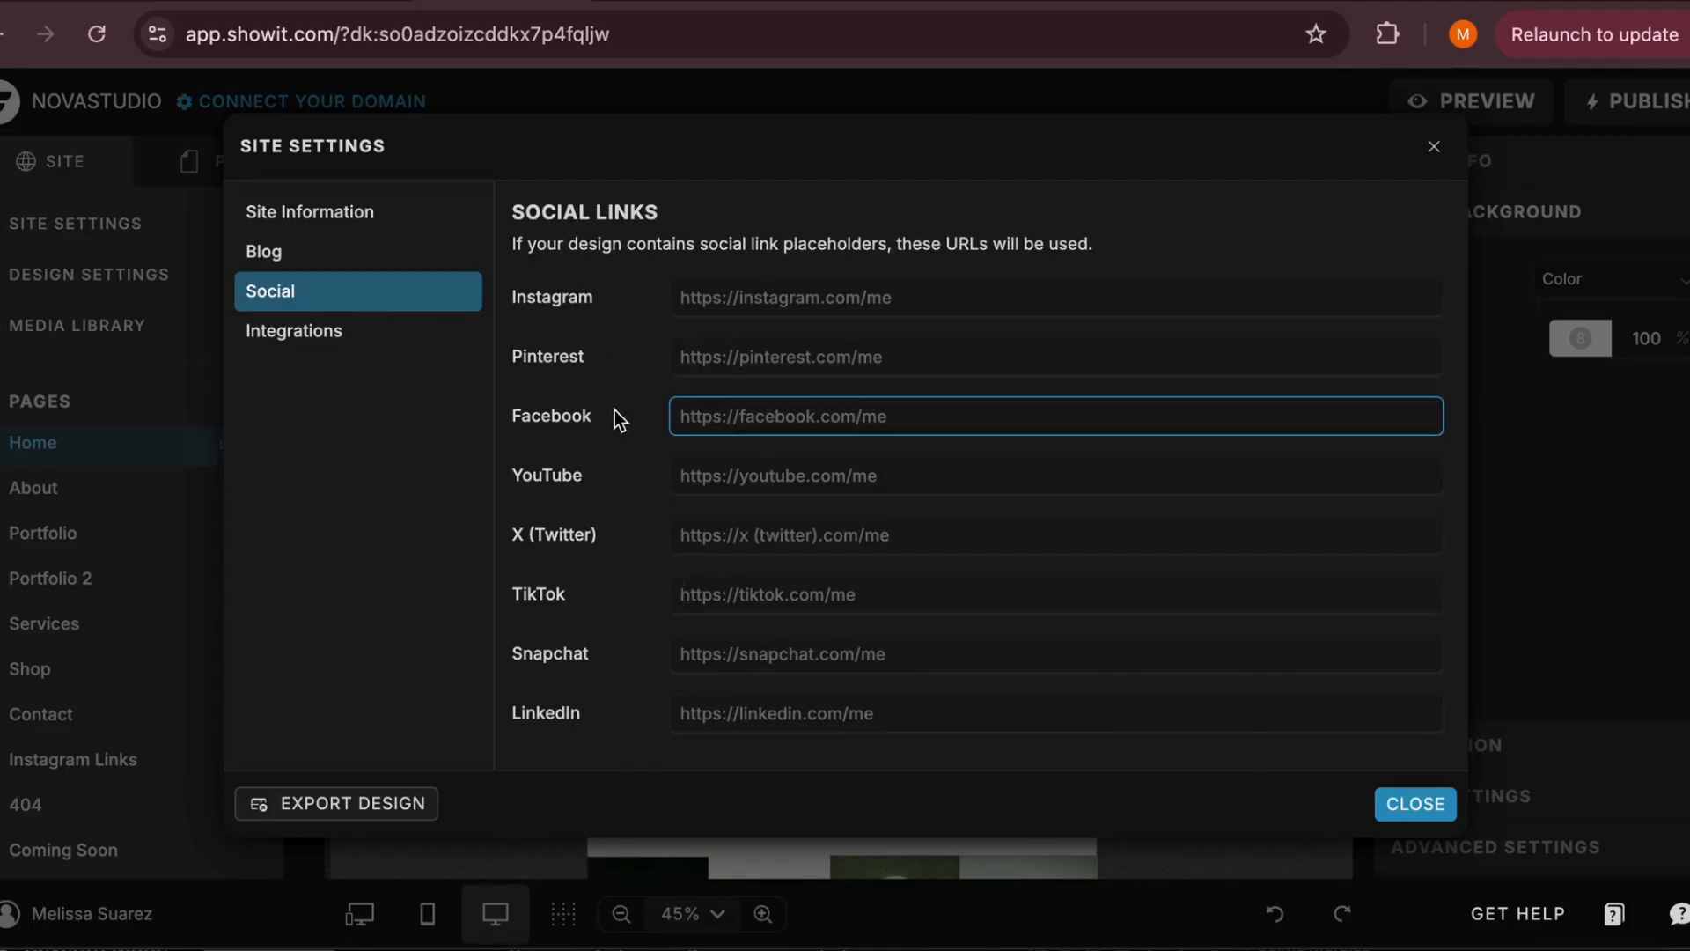
pyautogui.click(345, 336)
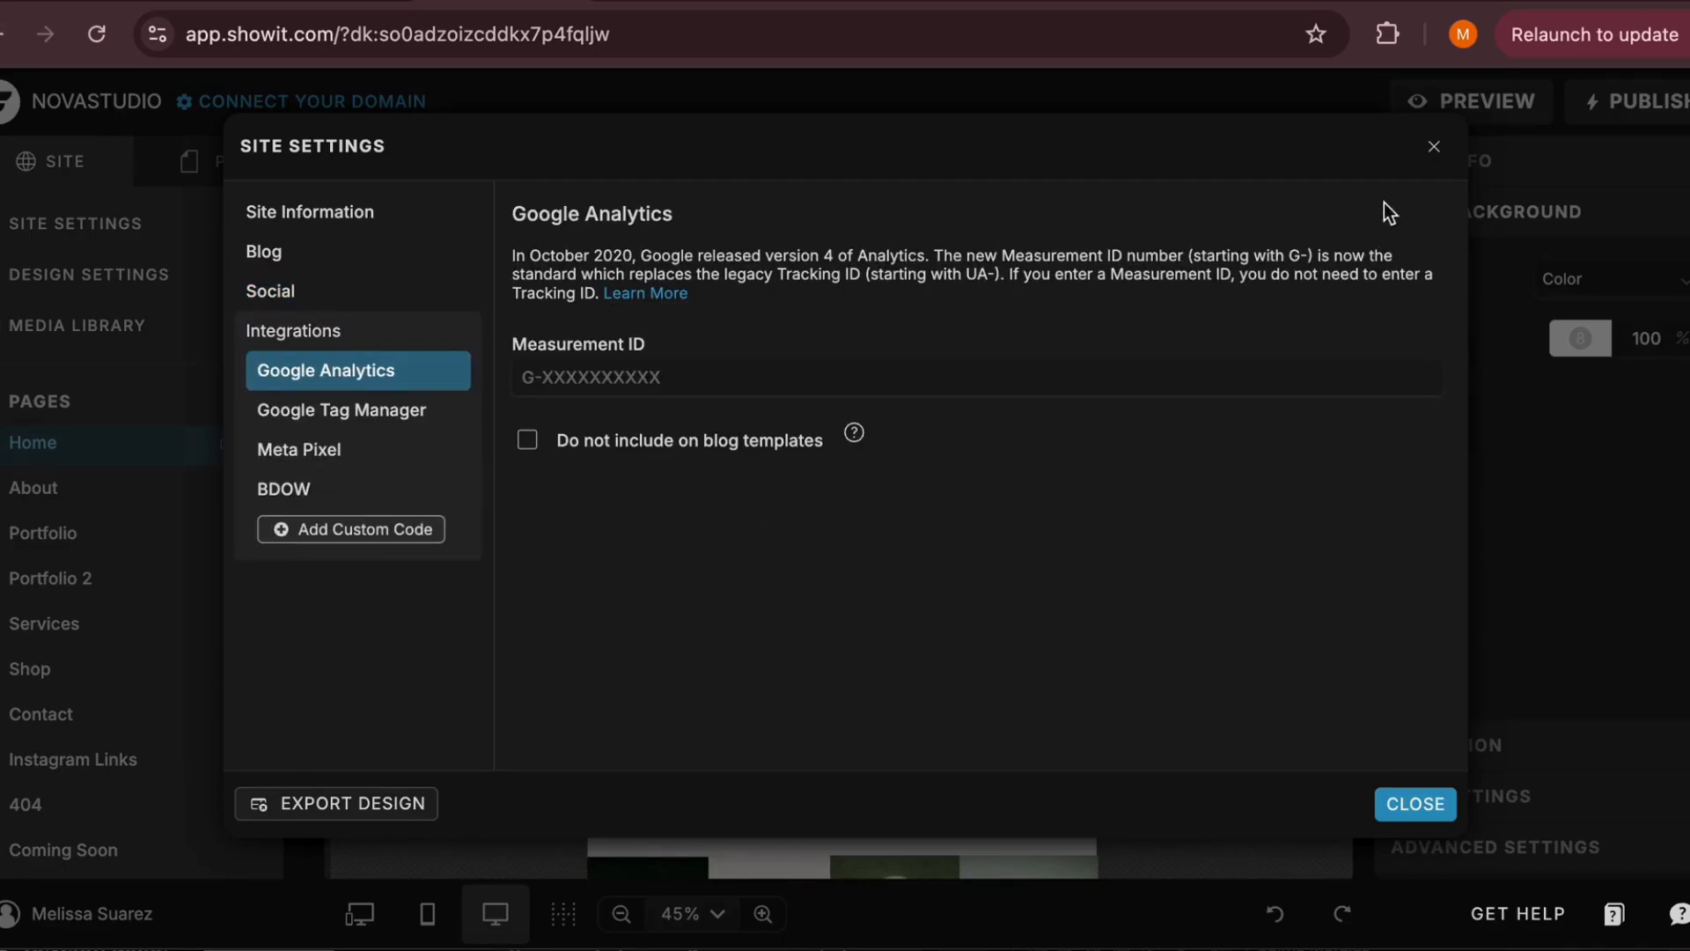
pyautogui.click(1433, 146)
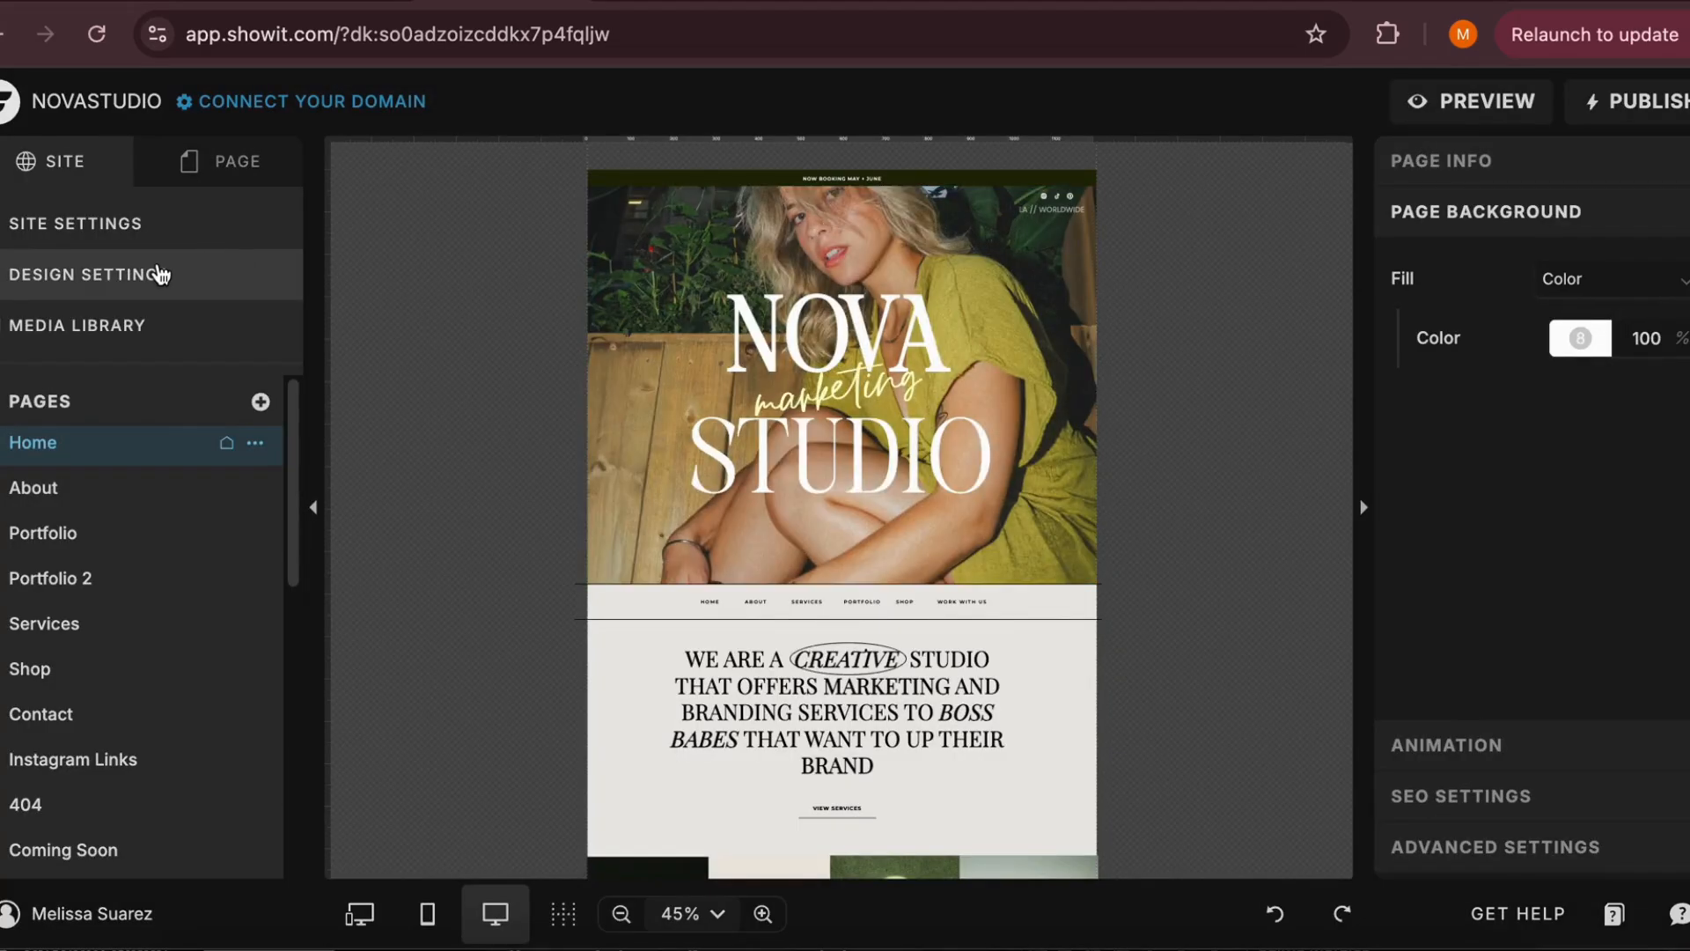
# Open the design settings and examine the brand colors against the Home page's desktop preview
pyautogui.click(158, 274)
pyautogui.click(152, 232)
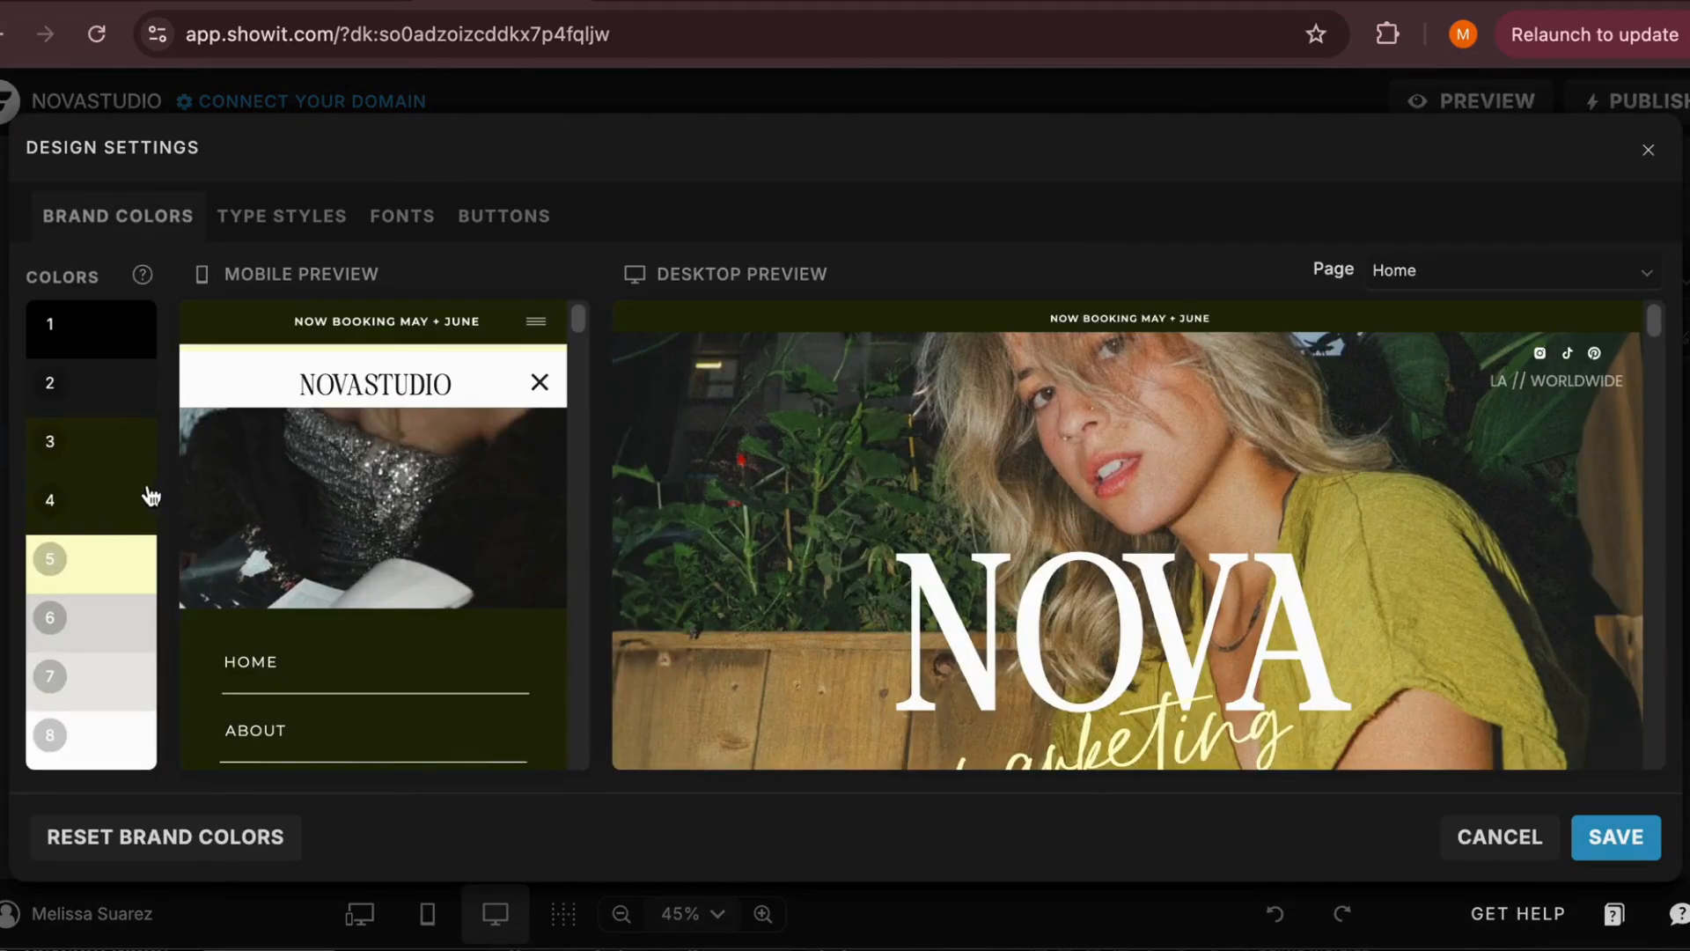
pyautogui.scroll(-3, 790, 572)
pyautogui.scroll(3, 790, 572)
pyautogui.scroll(-5, 1106, 463)
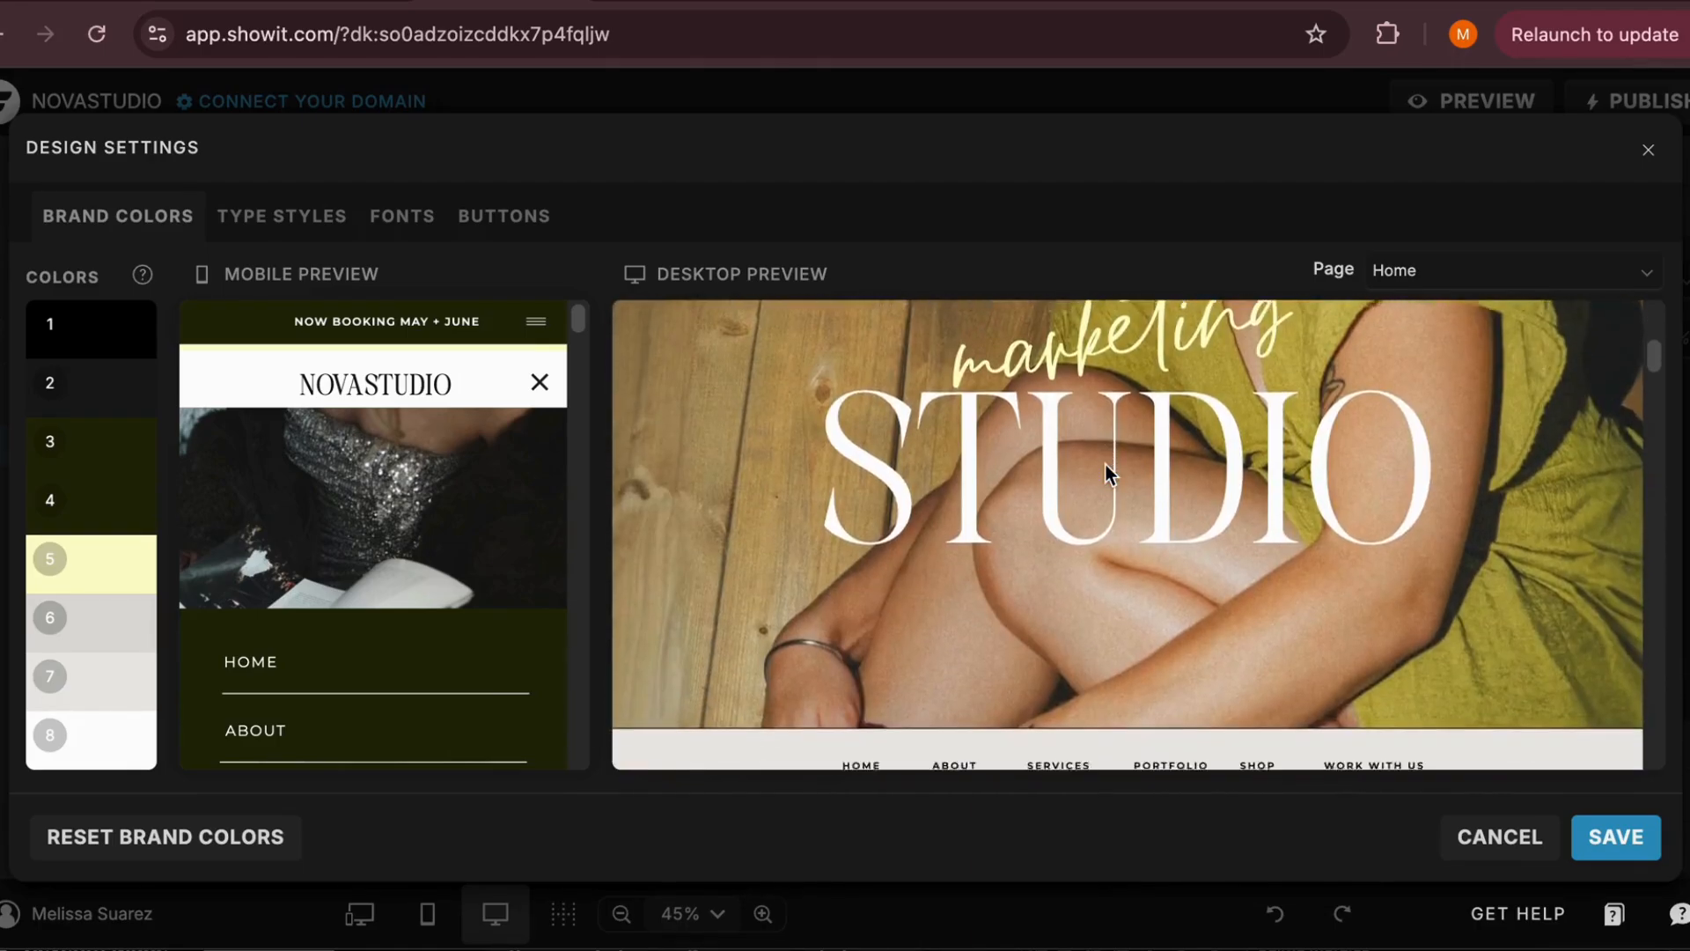
pyautogui.scroll(5, 1106, 465)
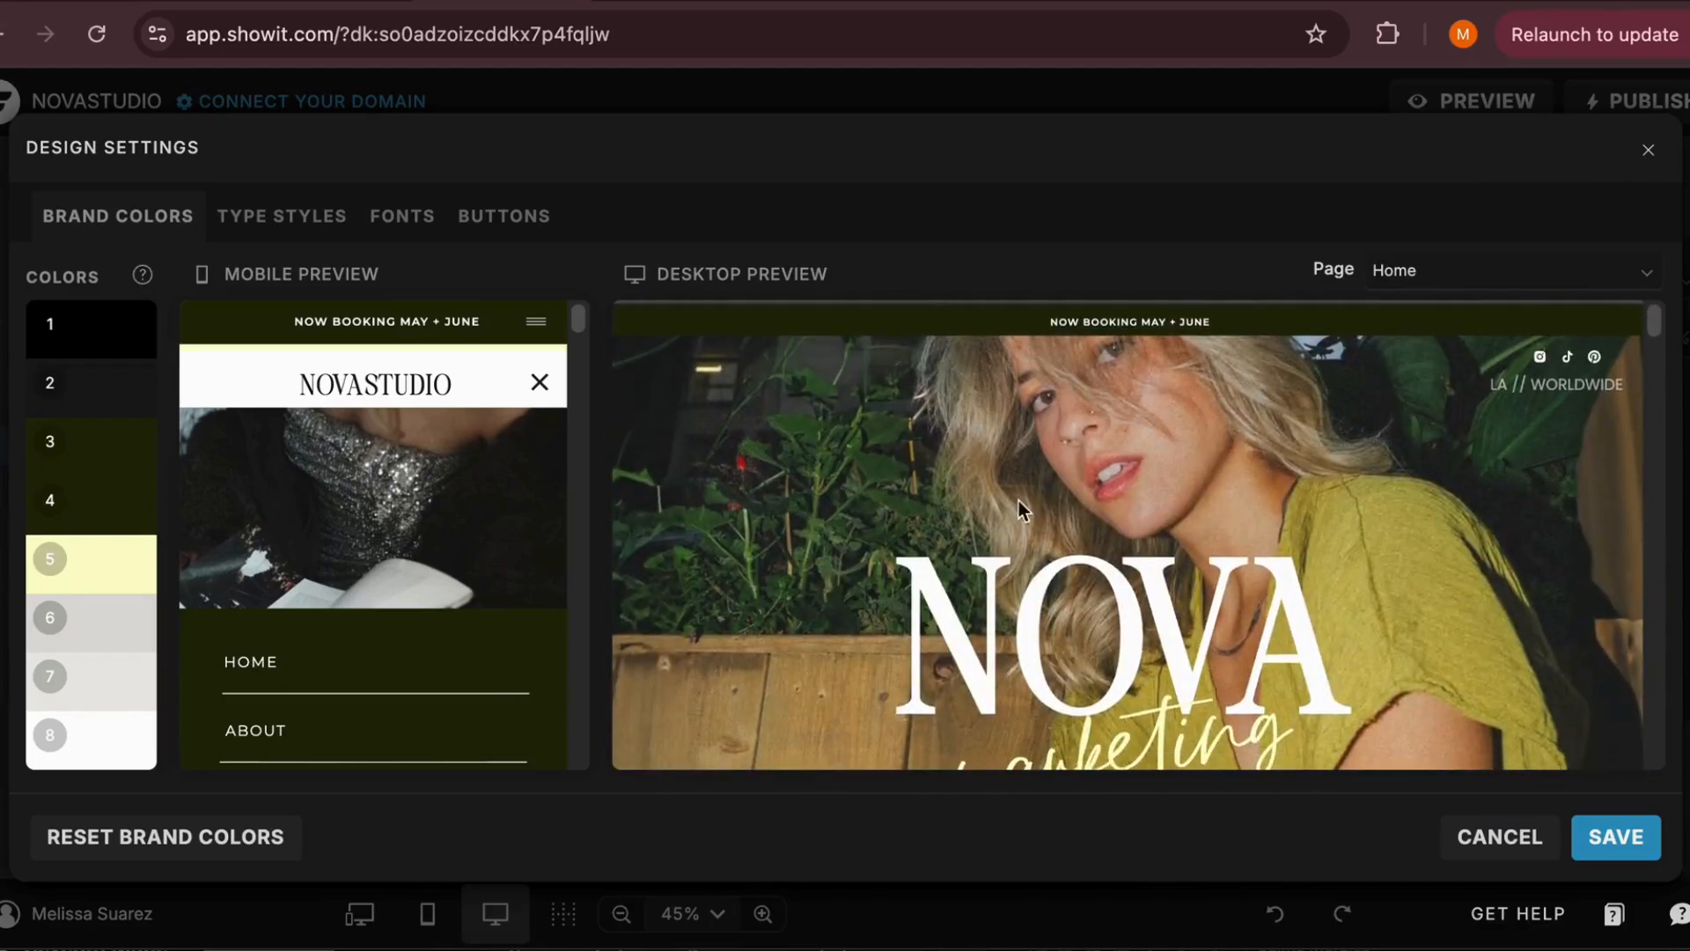
pyautogui.scroll(-5, 1077, 558)
pyautogui.scroll(5, 1078, 559)
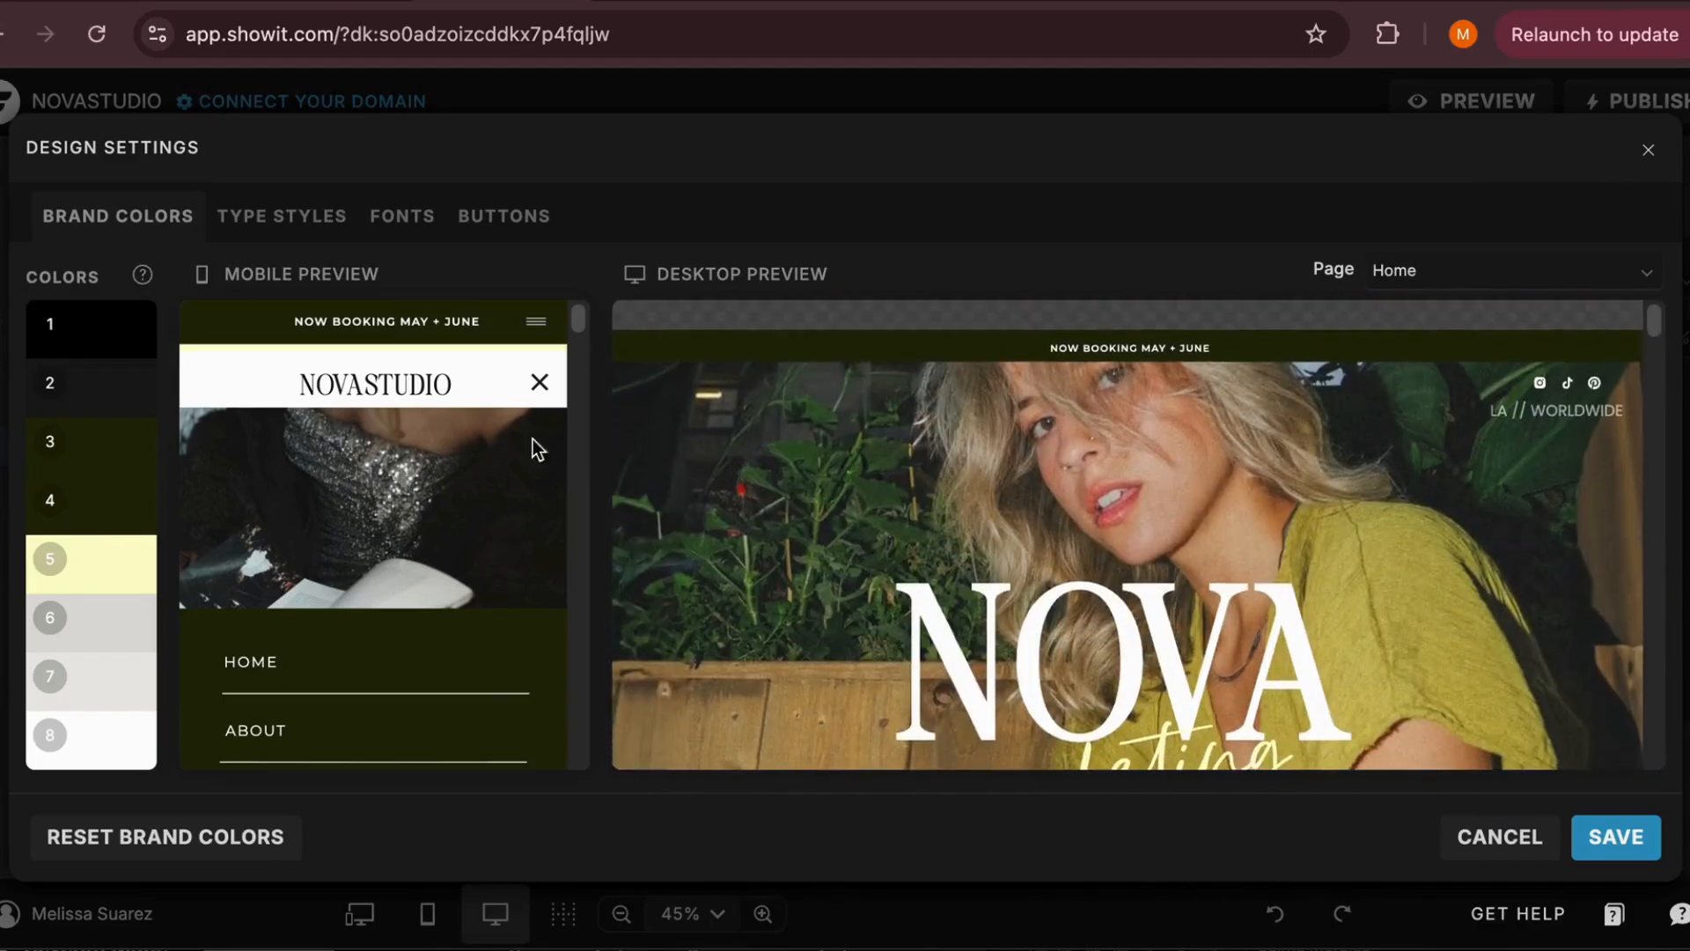
# Change brand color 1 to dark red, hex 7C0E0E
pyautogui.click(113, 341)
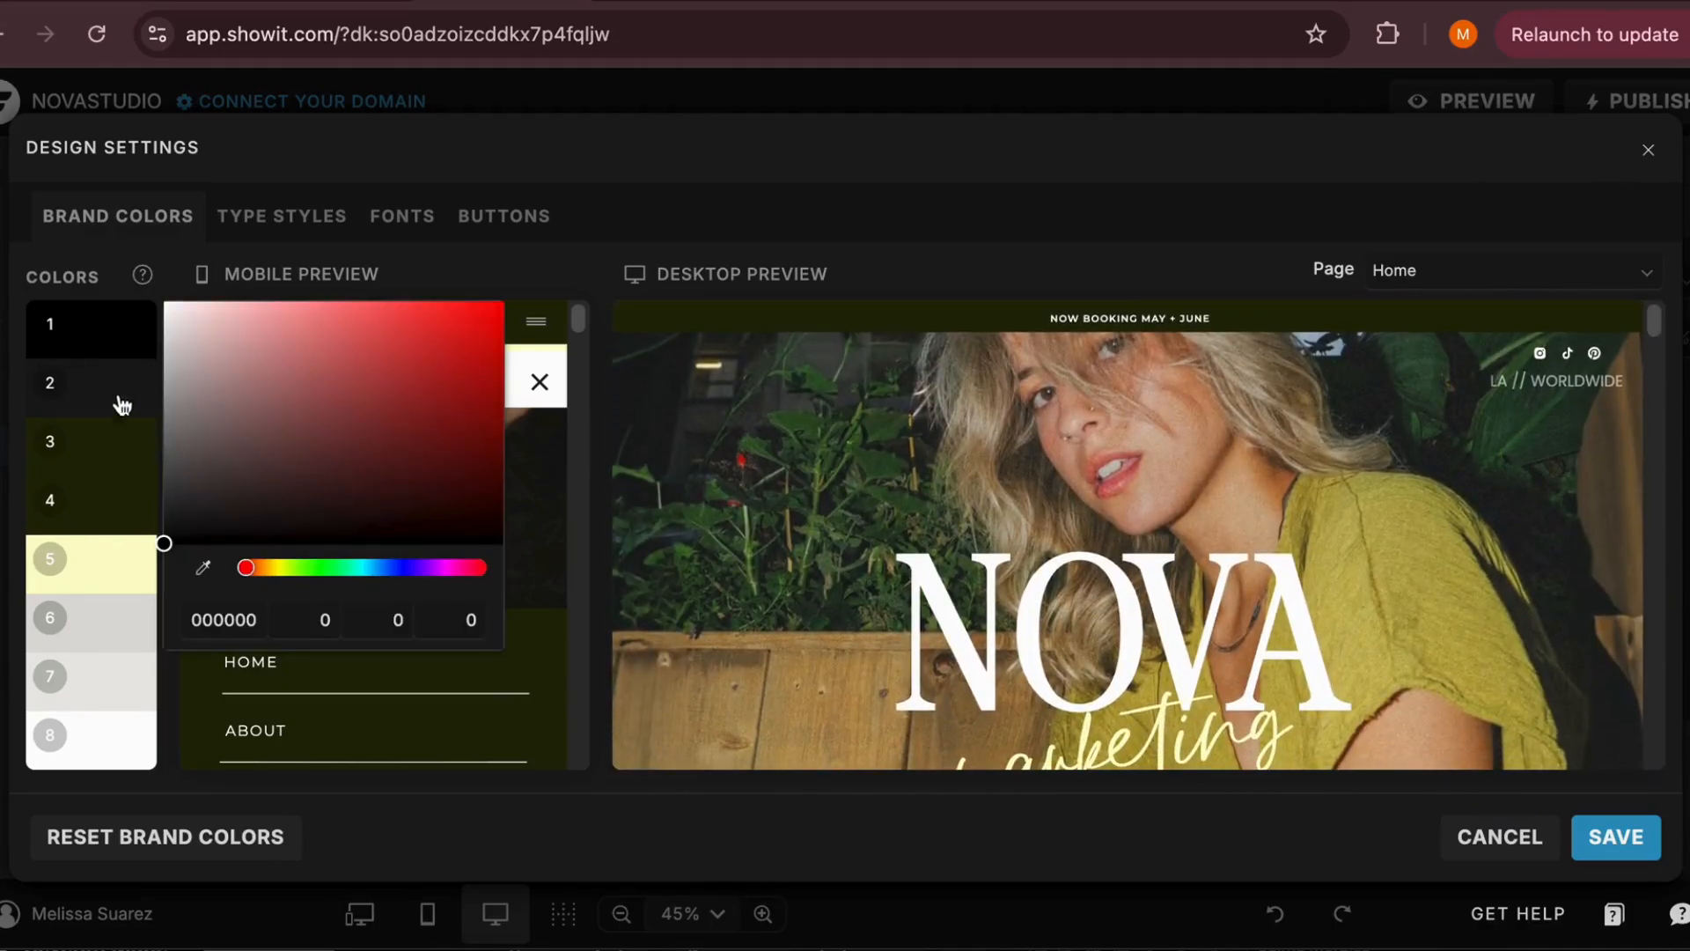
pyautogui.moveTo(185, 516); pyautogui.dragTo(468, 428)
pyautogui.click(242, 616)
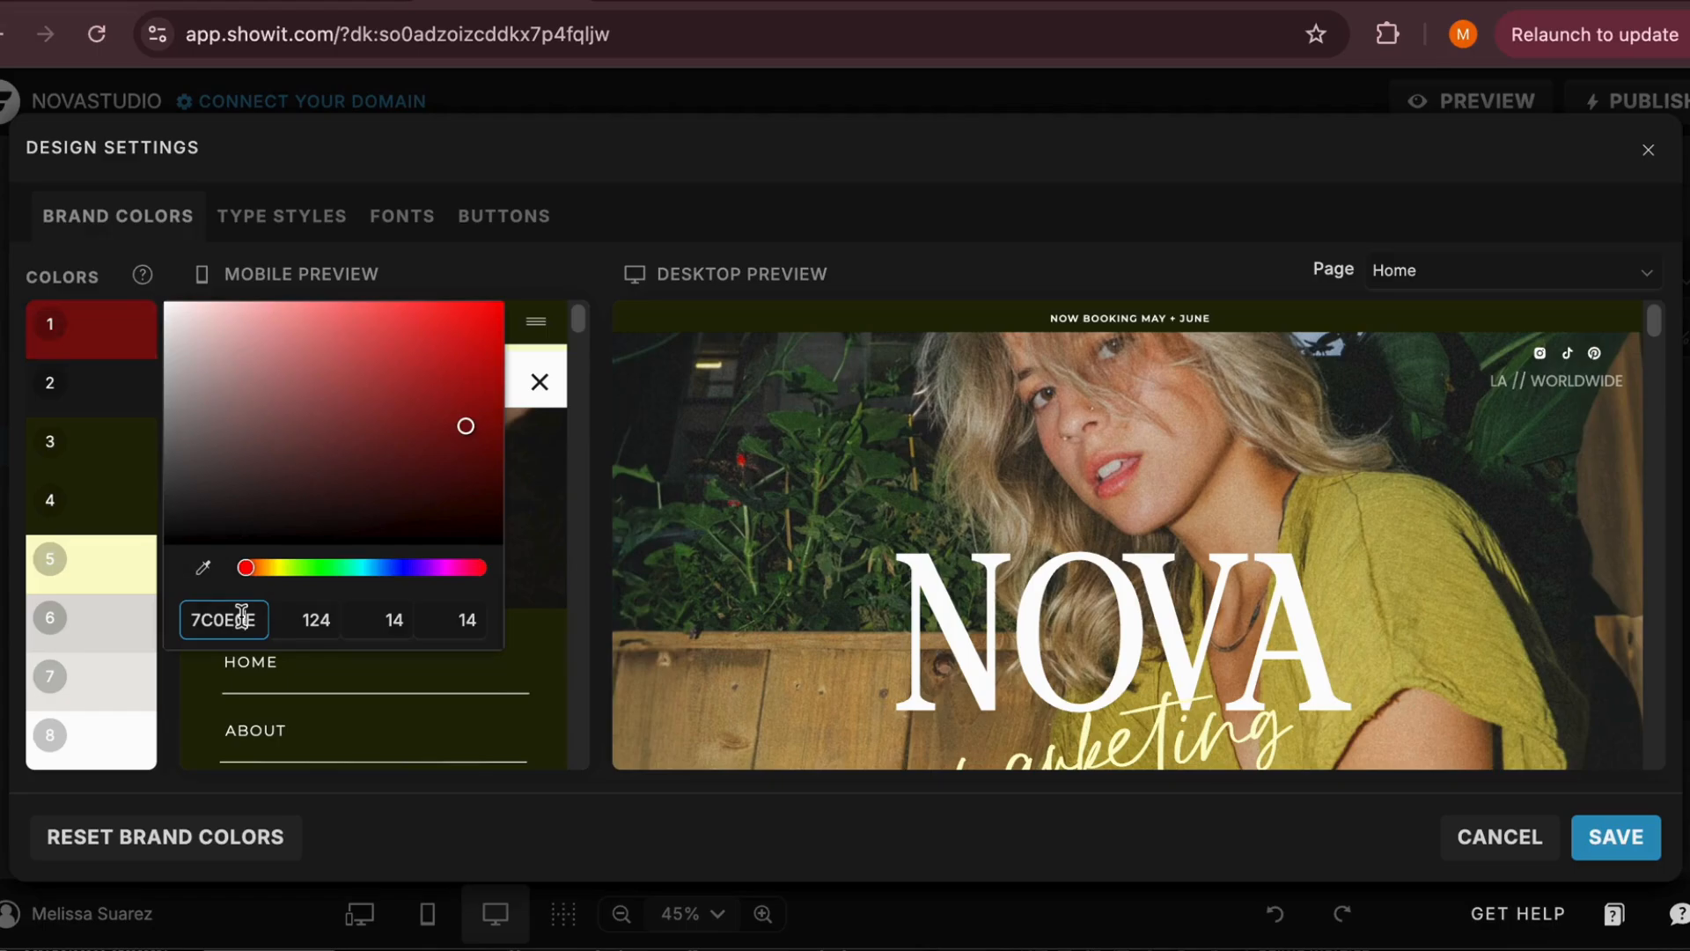
# Change brand color 2 to a dark purple, hex 592150, and close its color picker
pyautogui.click(118, 400)
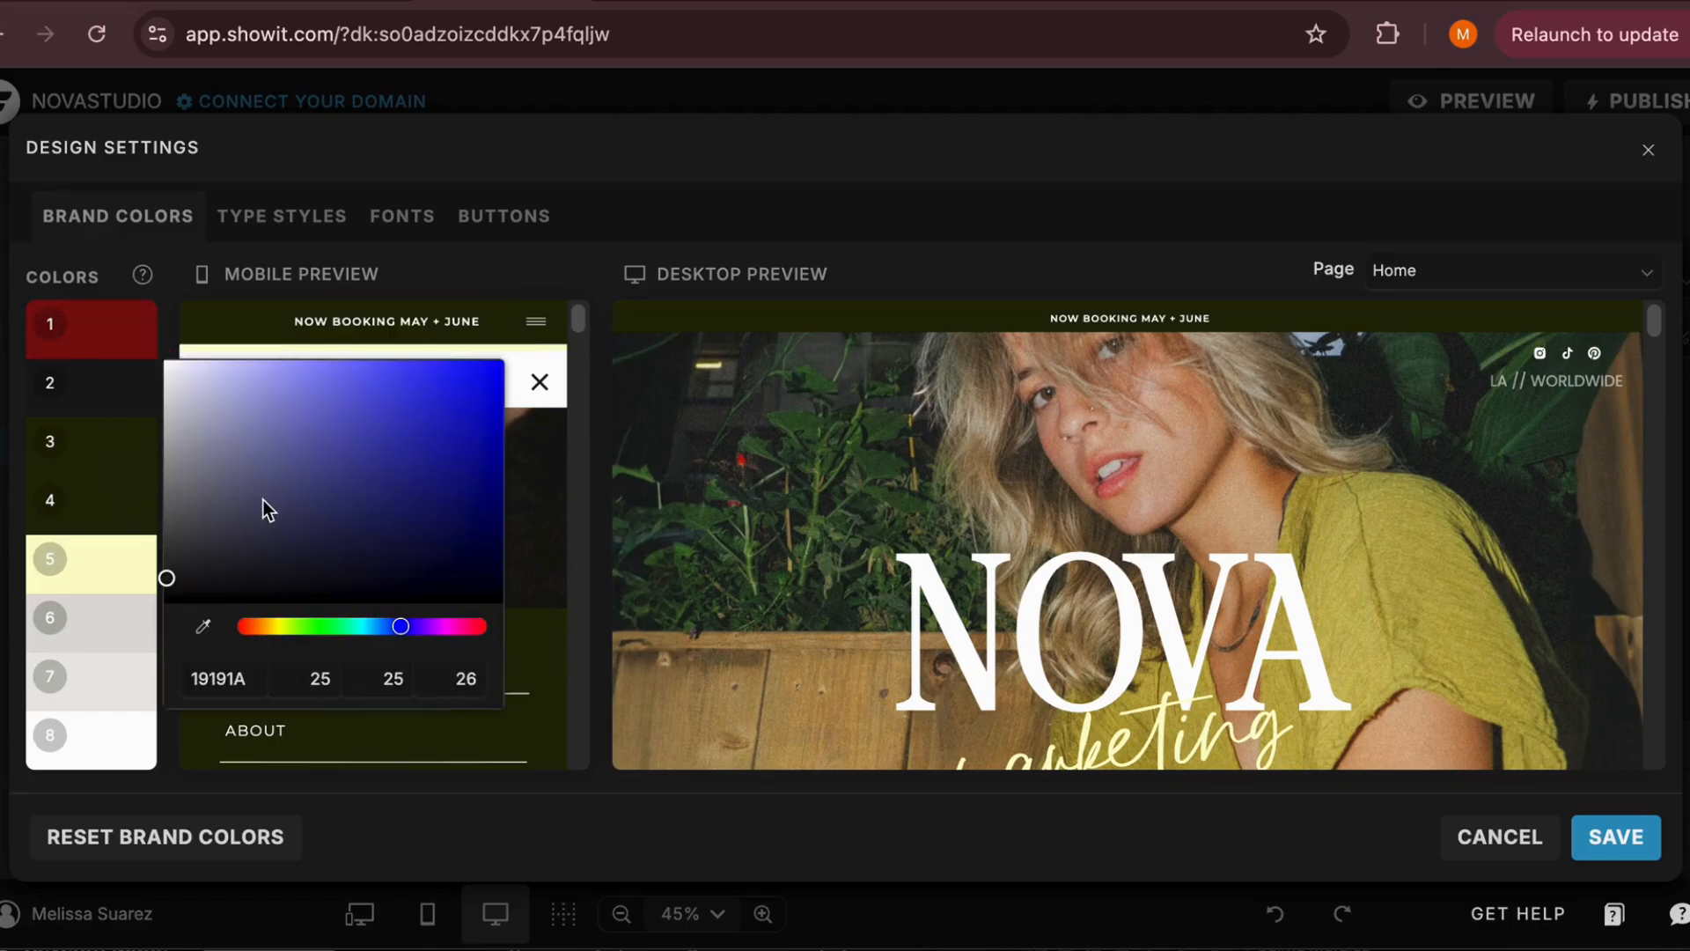
pyautogui.click(305, 626)
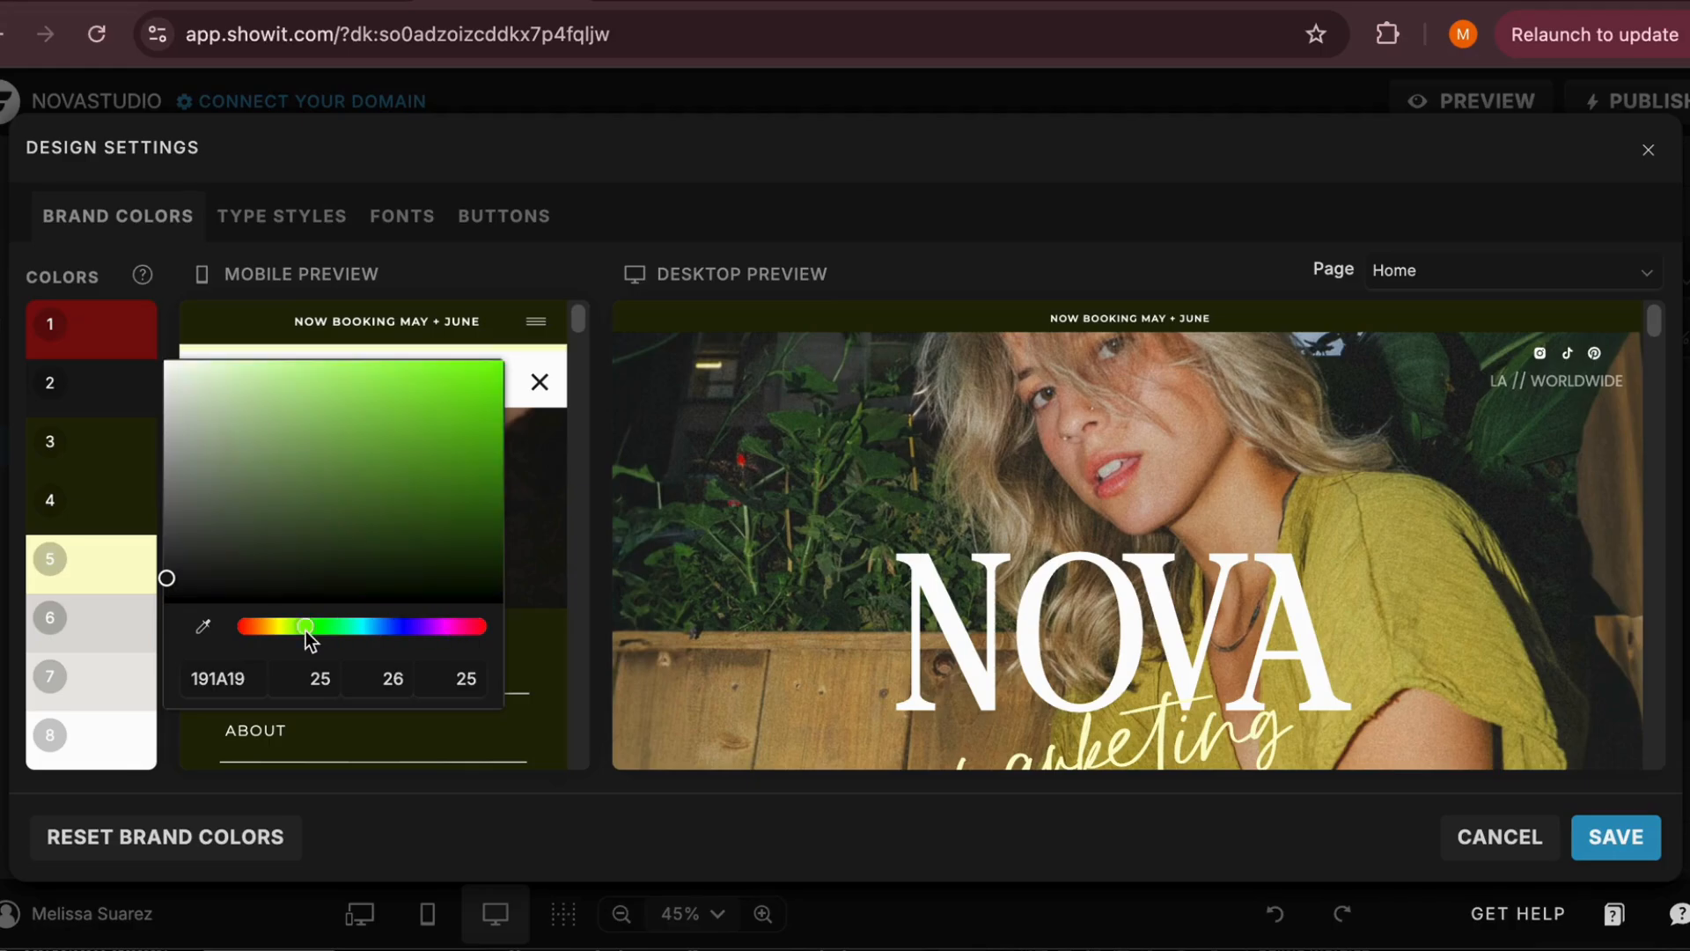
pyautogui.moveTo(245, 625); pyautogui.dragTo(446, 630)
pyautogui.moveTo(361, 483); pyautogui.dragTo(377, 520)
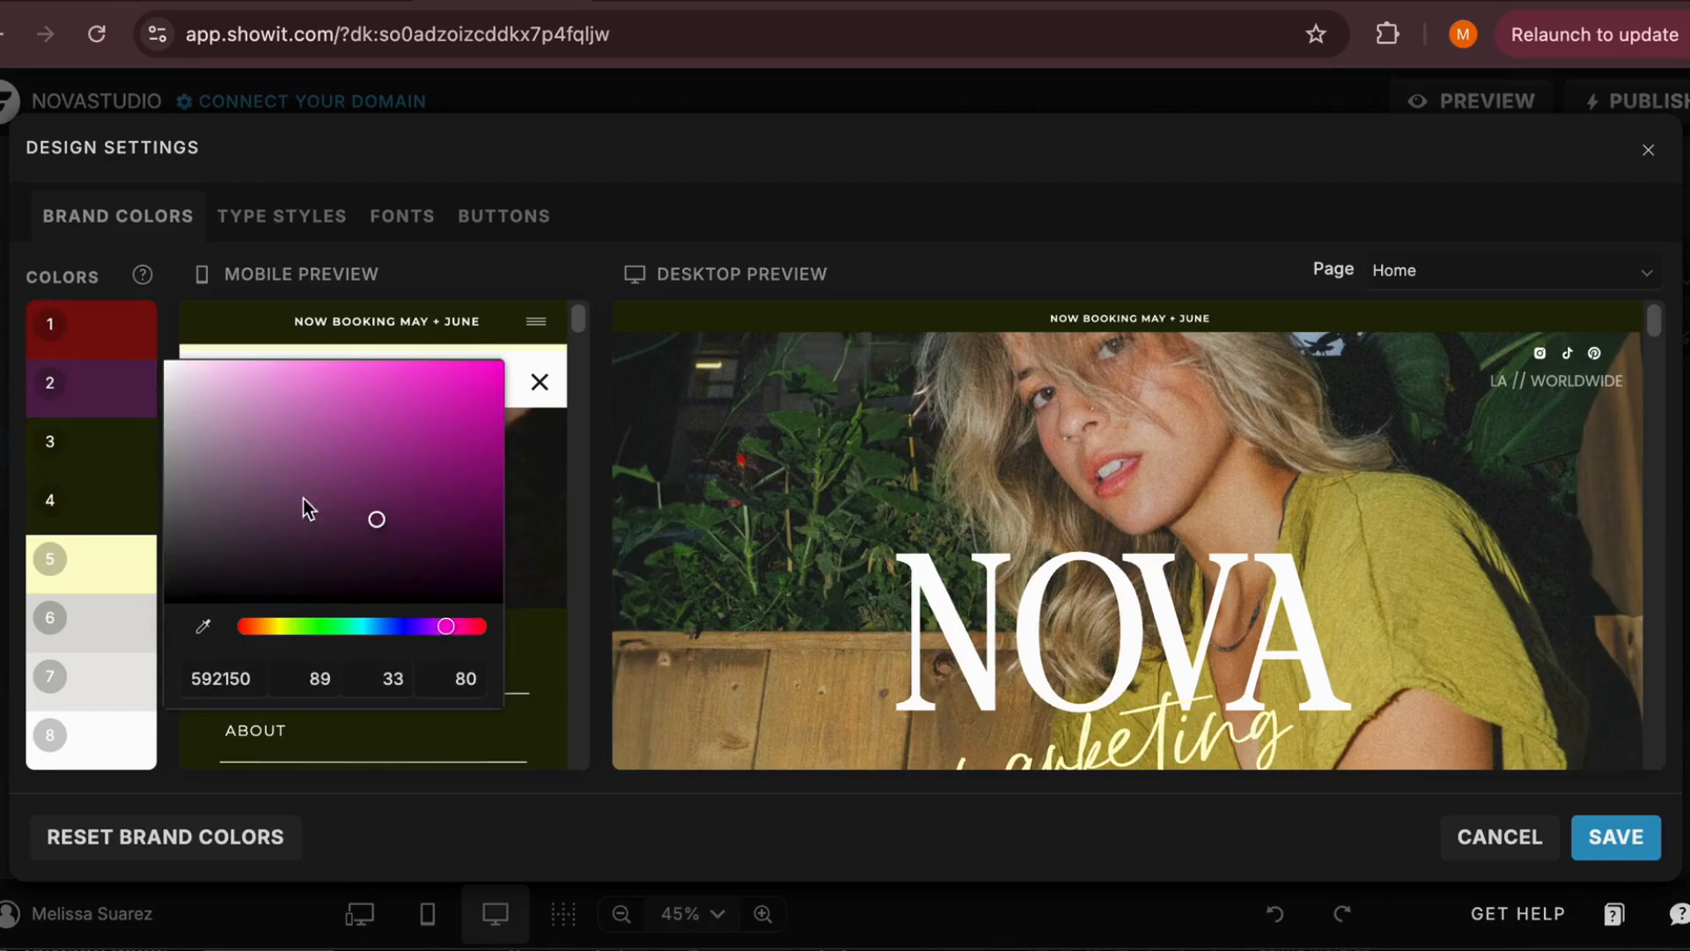
pyautogui.click(179, 270)
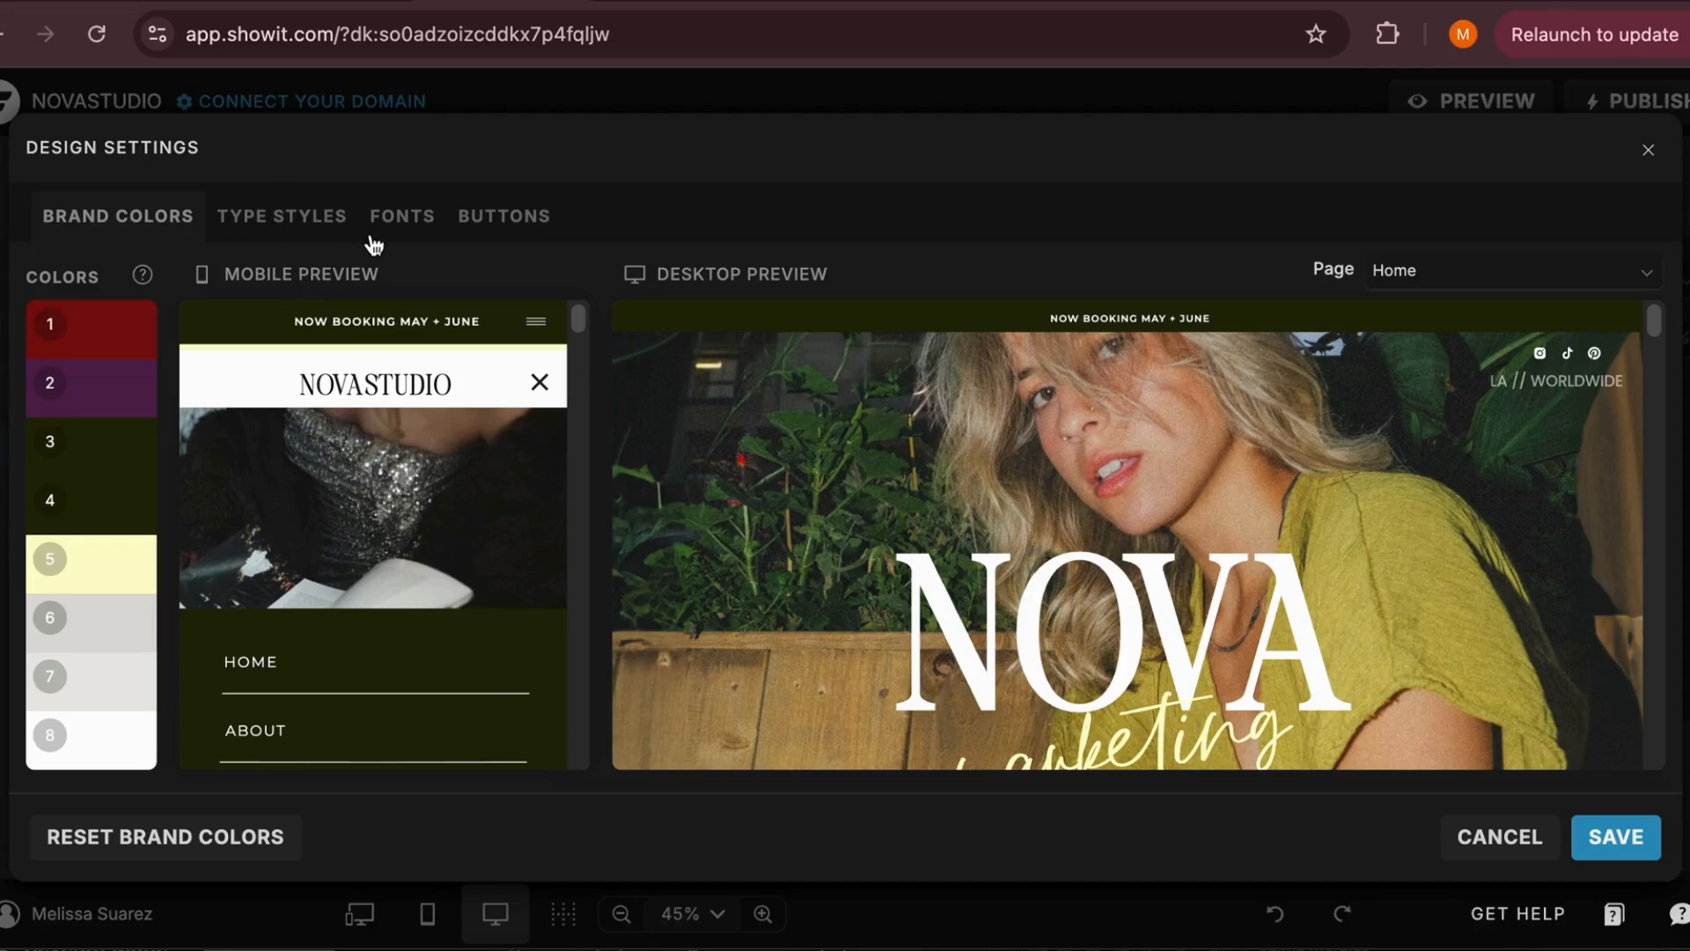
# View the type styles, then look through the list of active fonts in the design settings
pyautogui.click(283, 223)
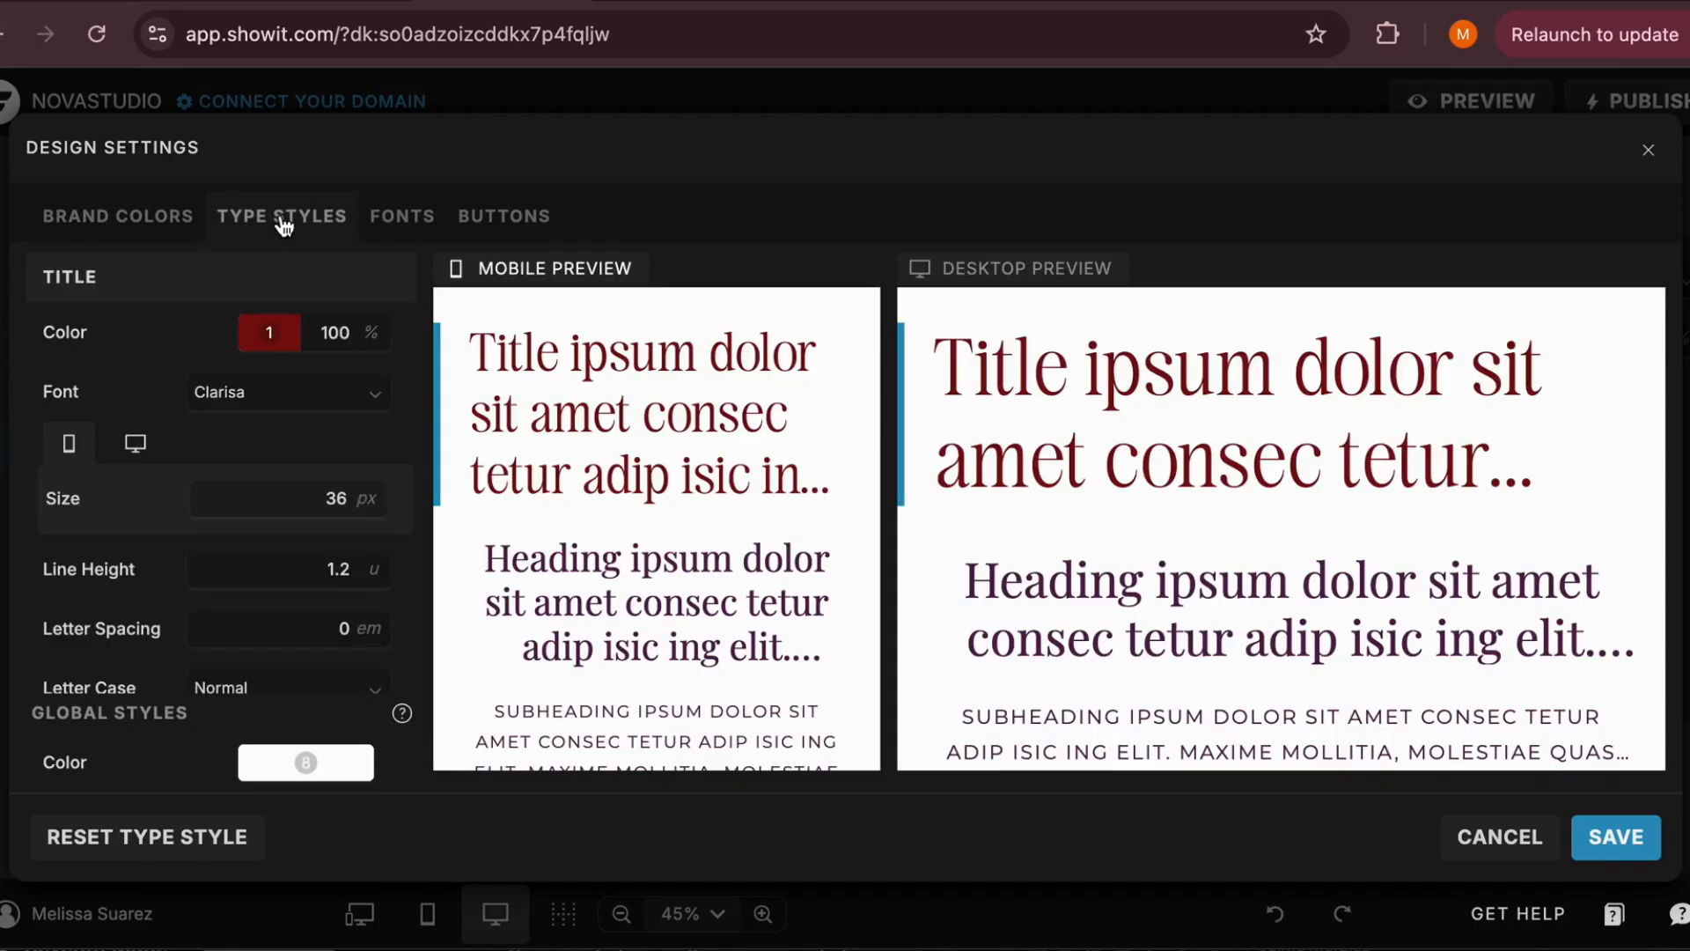
pyautogui.click(420, 226)
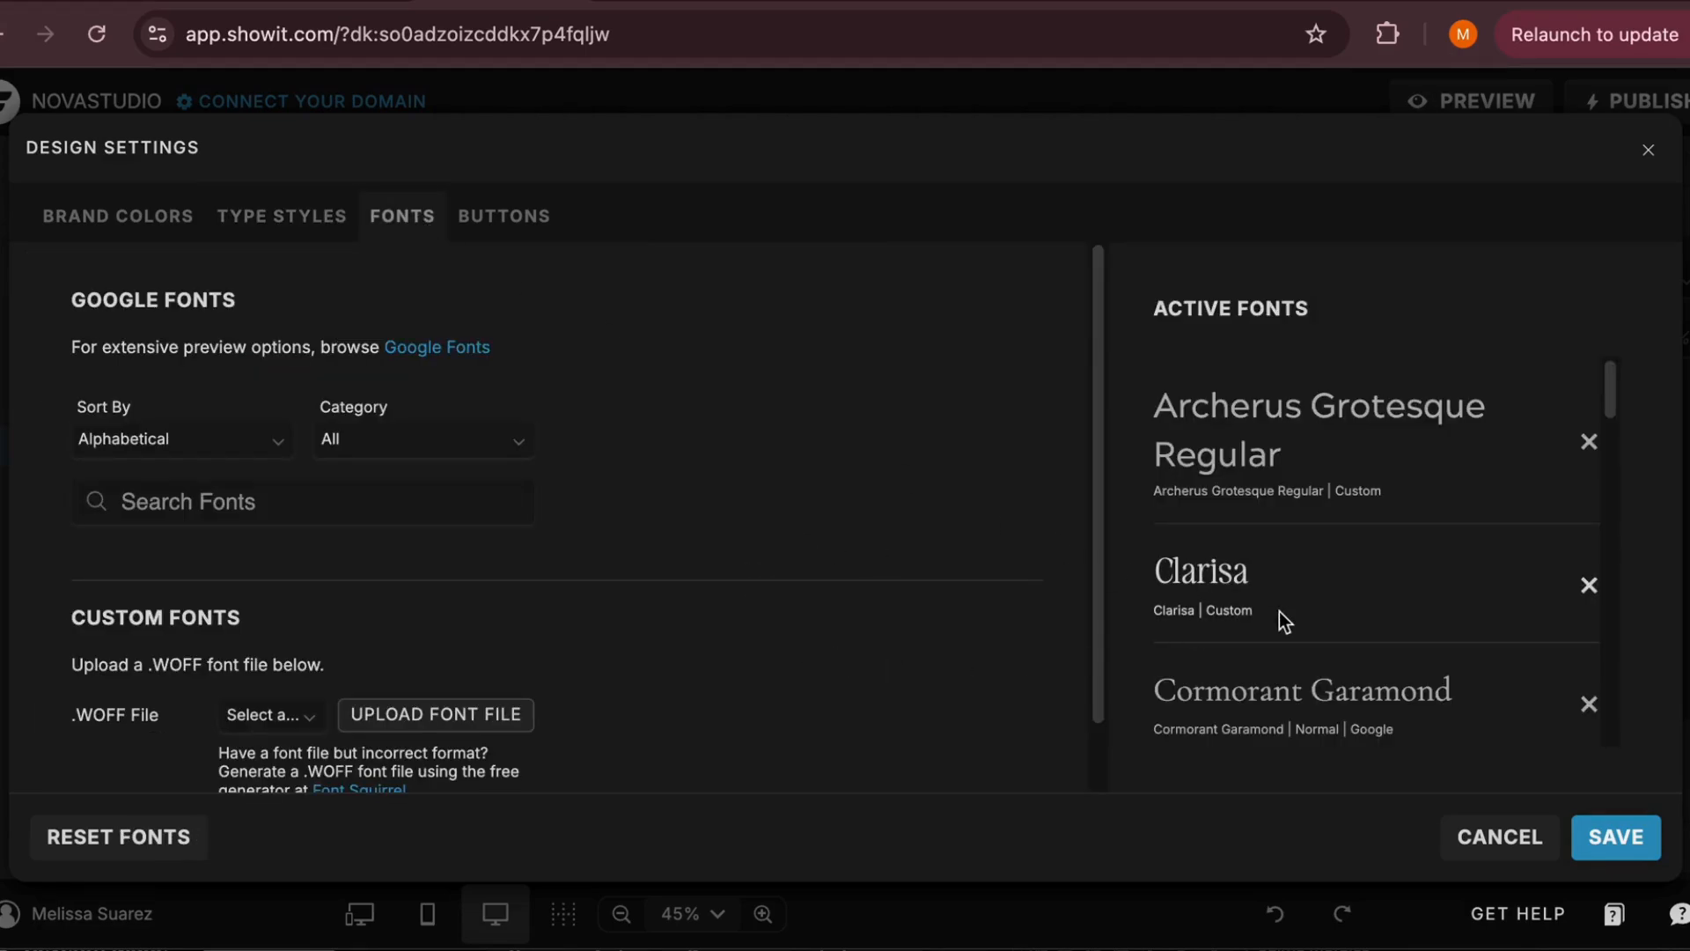
pyautogui.scroll(-5, 1279, 611)
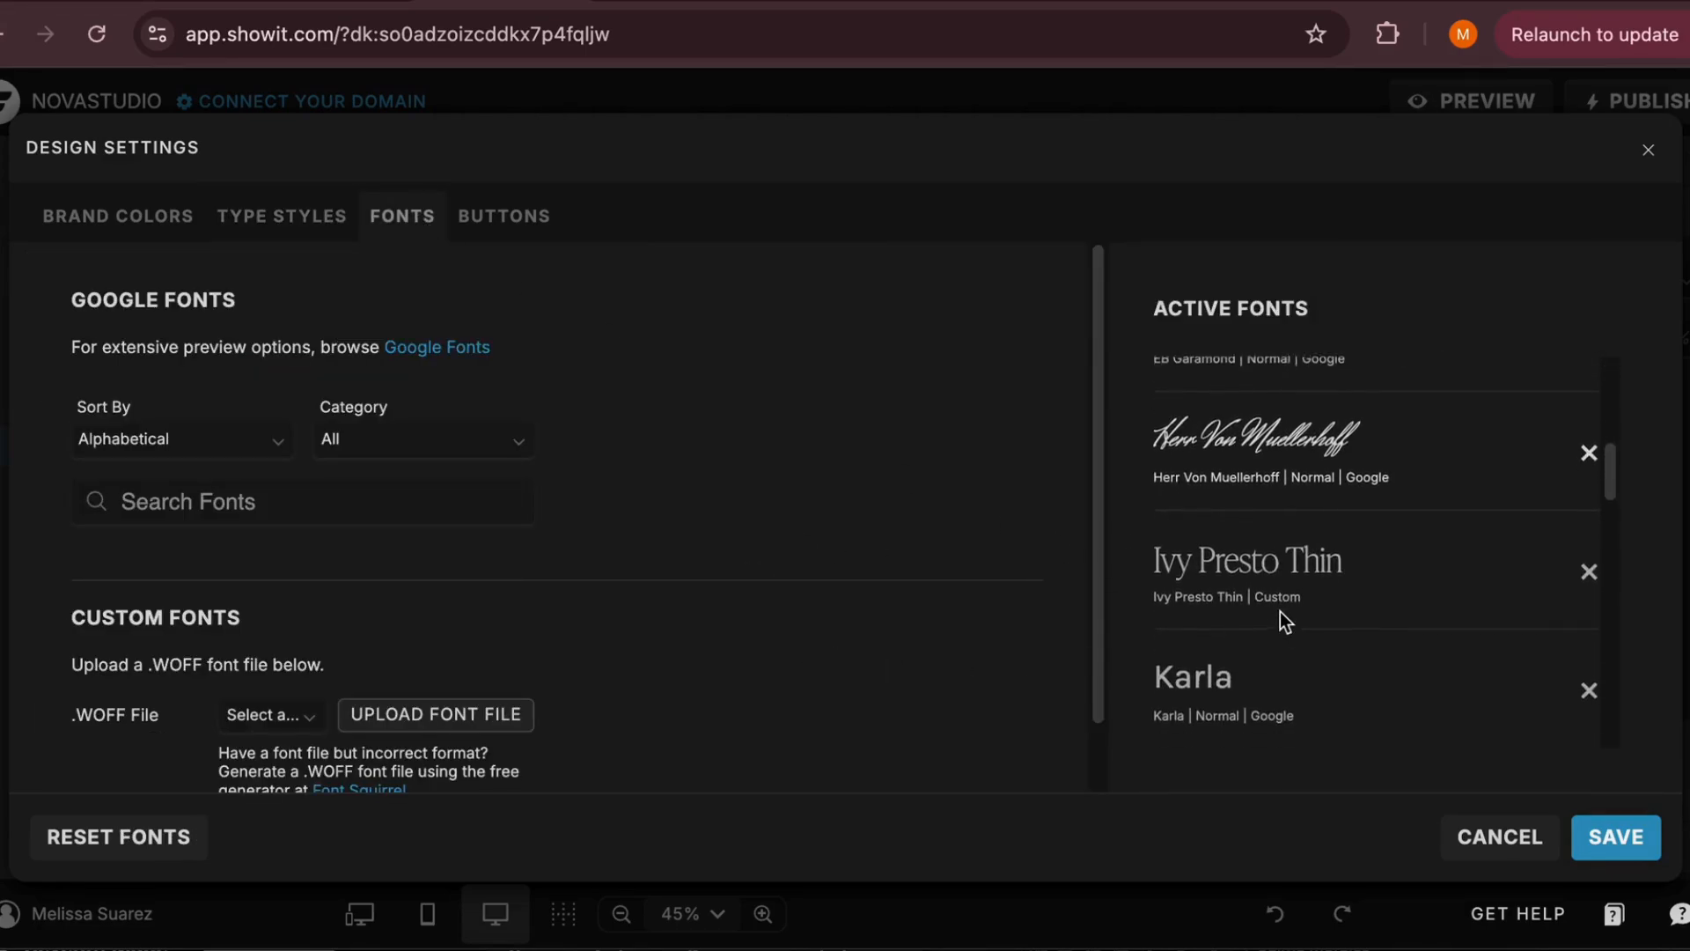
pyautogui.scroll(-3, 1280, 610)
pyautogui.scroll(10, 1280, 611)
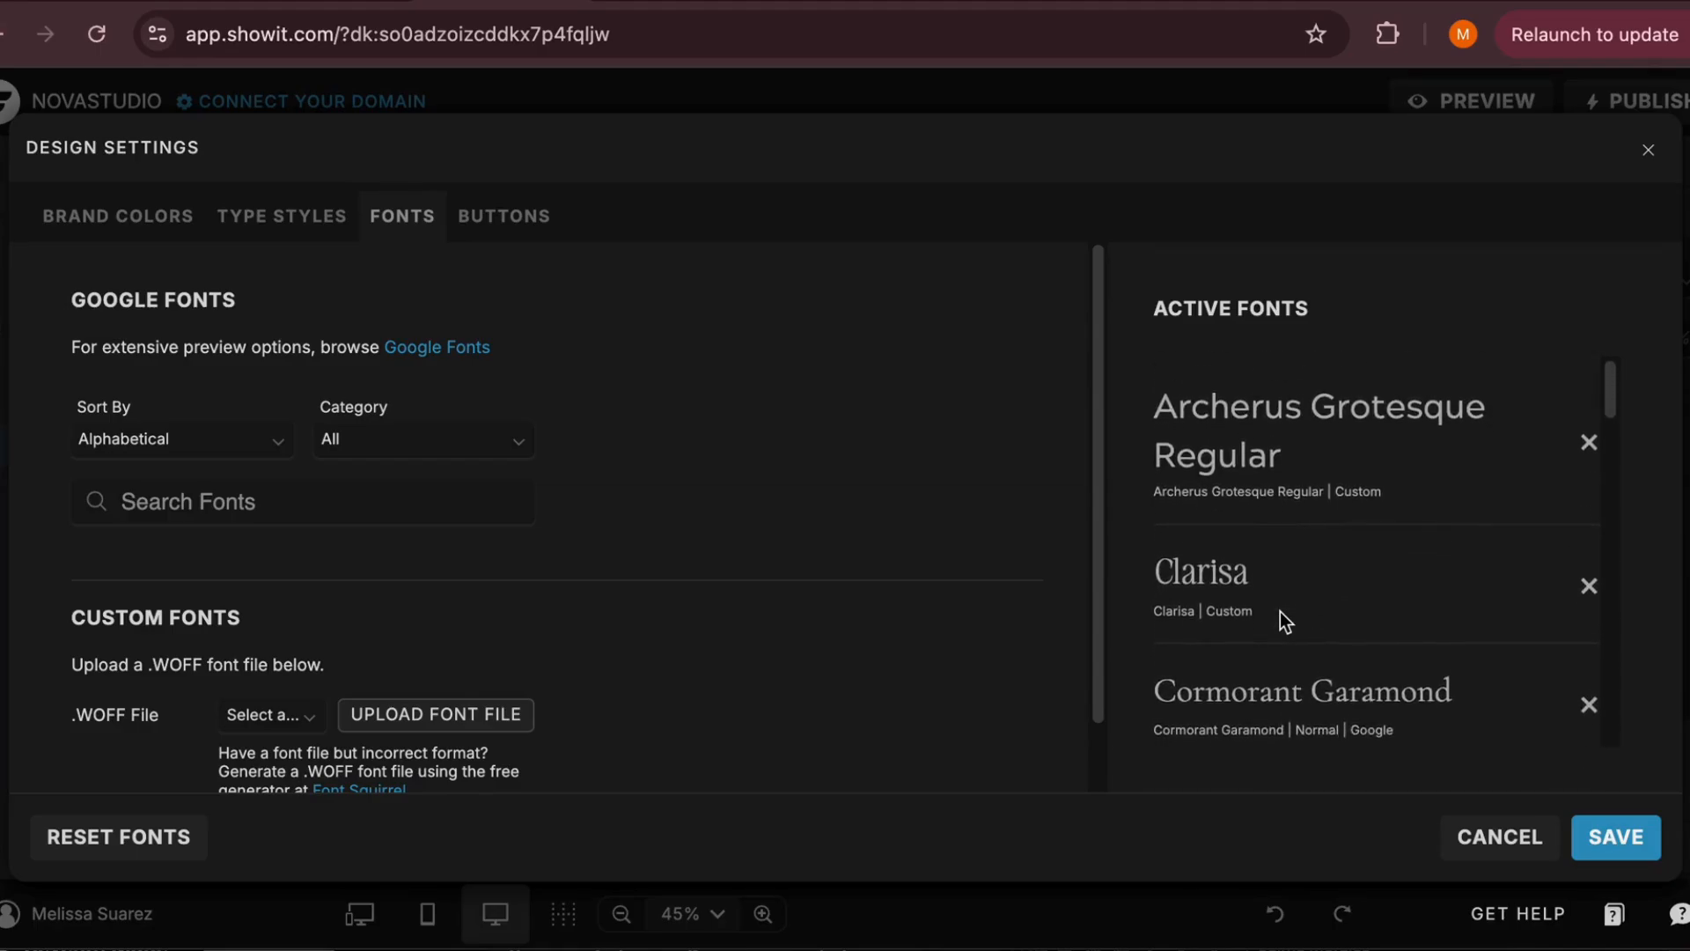
# Add the Google font Alice in Normal style to the active fonts
pyautogui.click(246, 503)
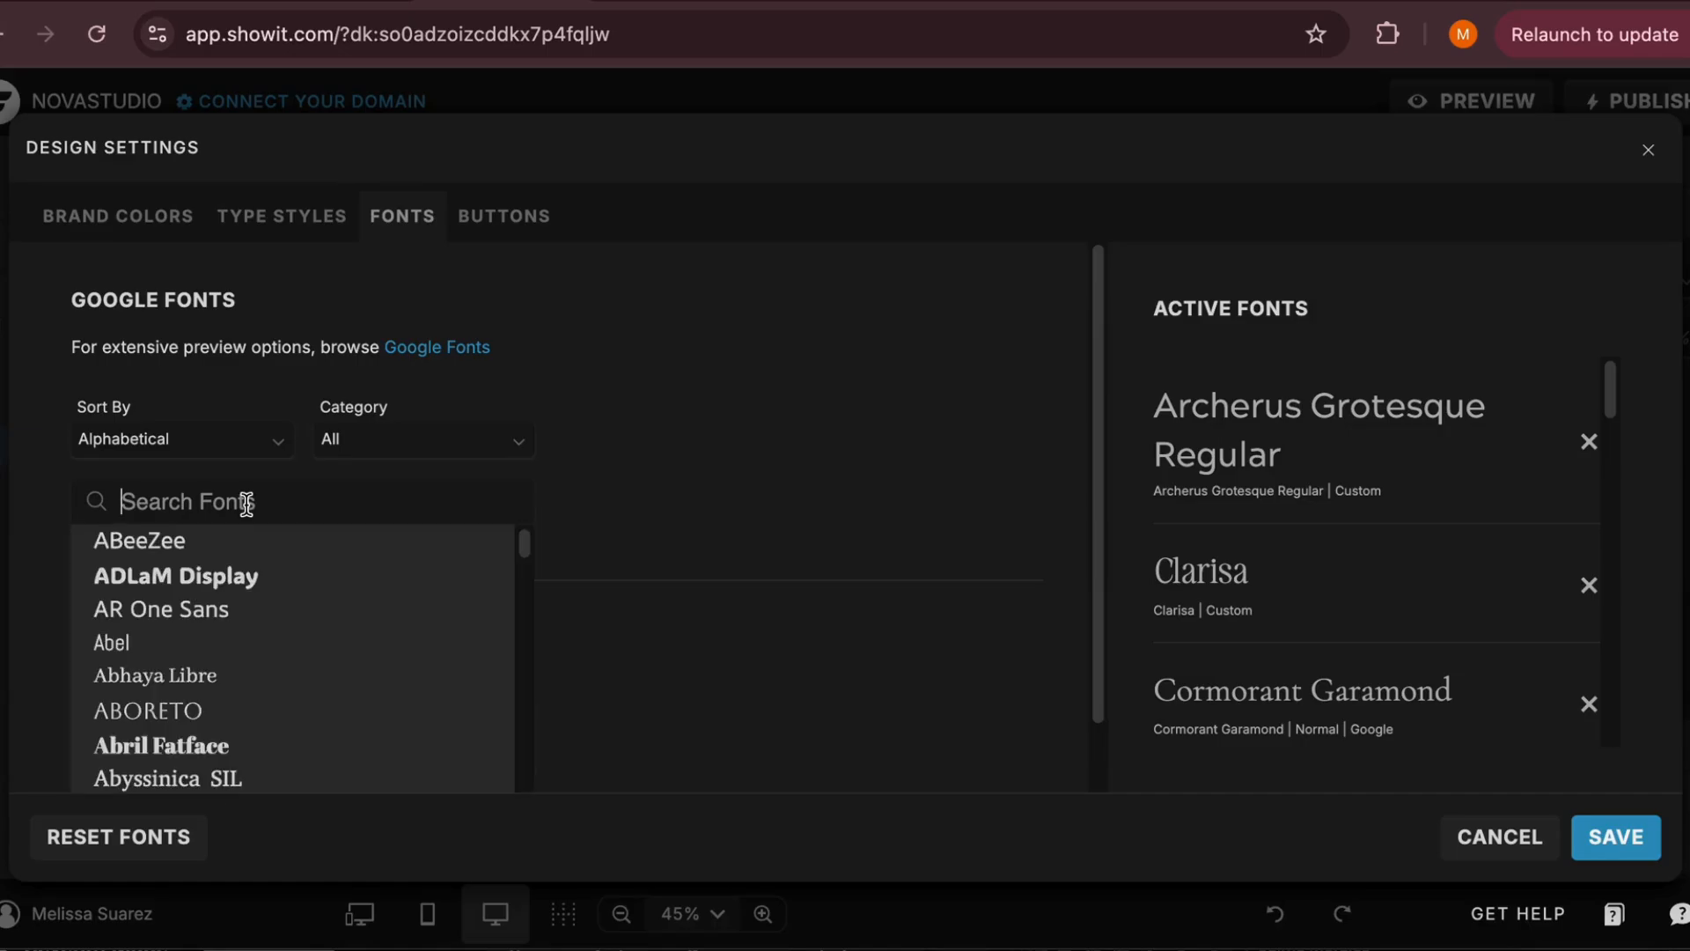
pyautogui.scroll(-5, 230, 639)
pyautogui.scroll(-8, 232, 636)
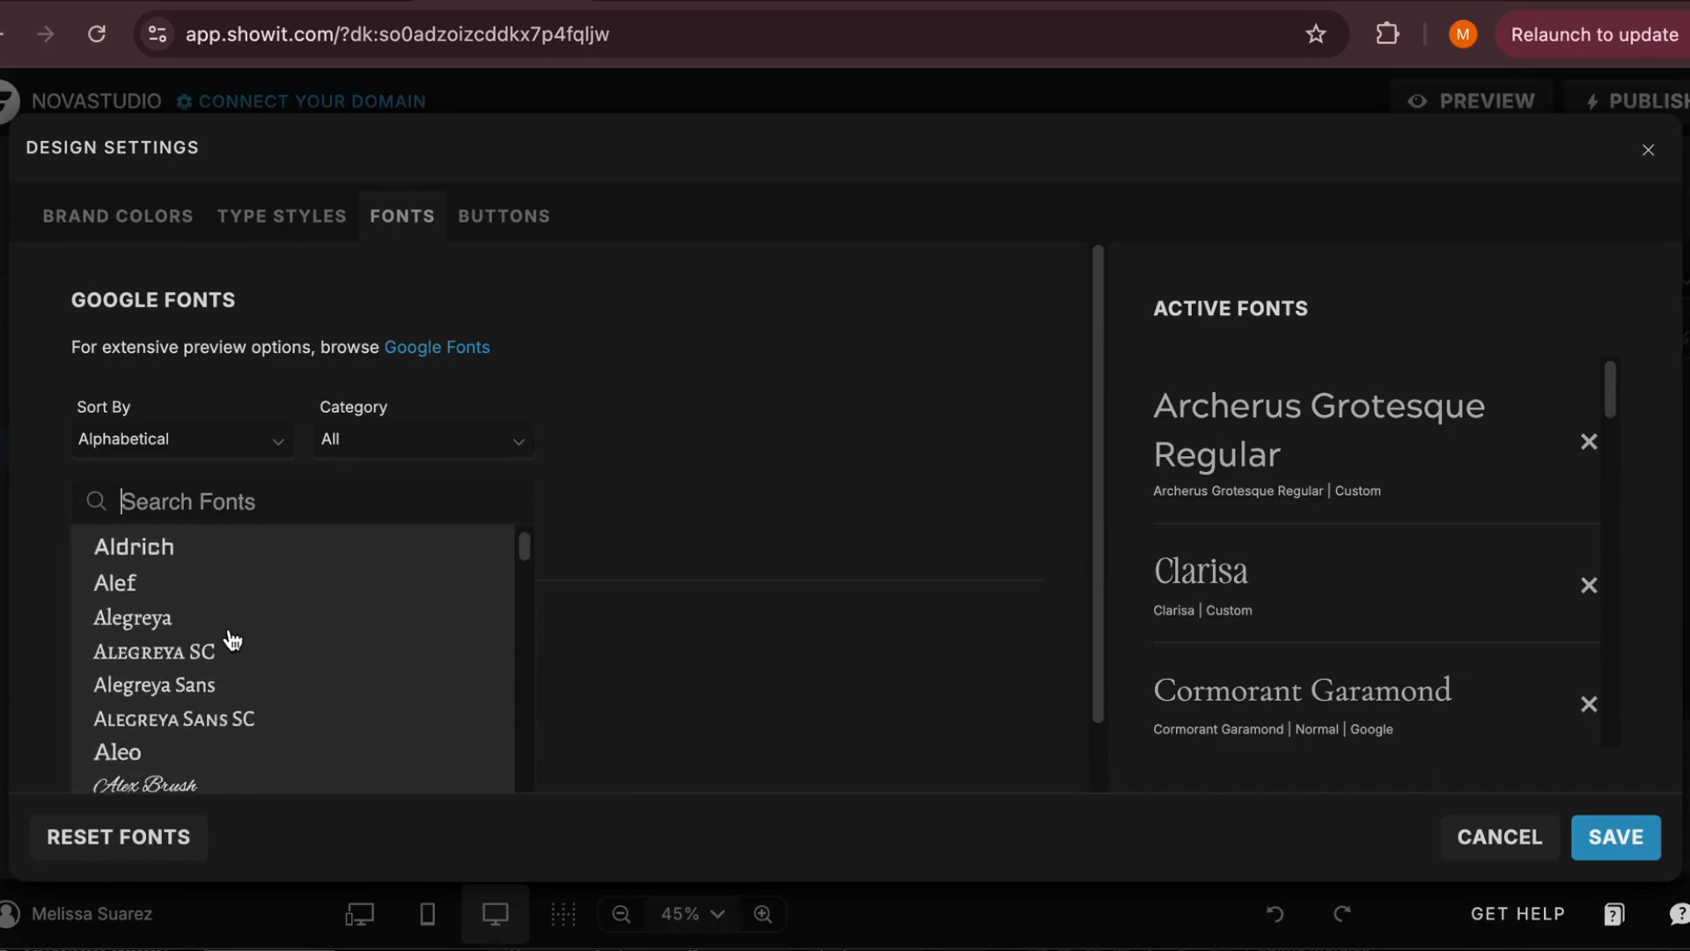
pyautogui.click(174, 662)
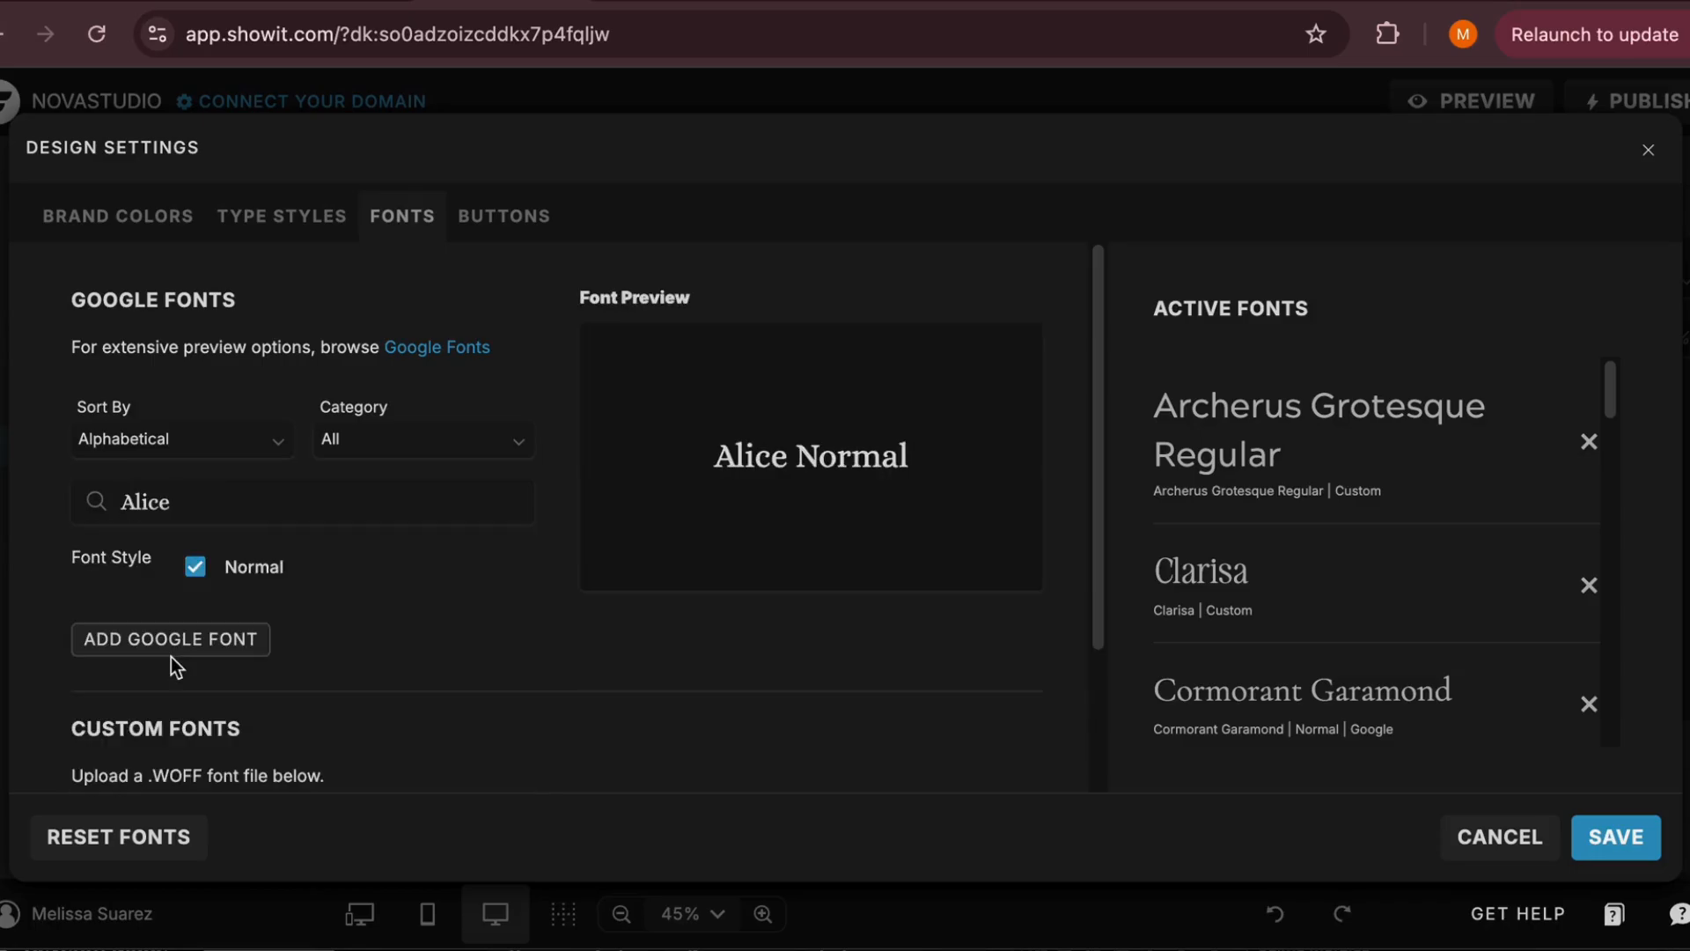
pyautogui.click(169, 637)
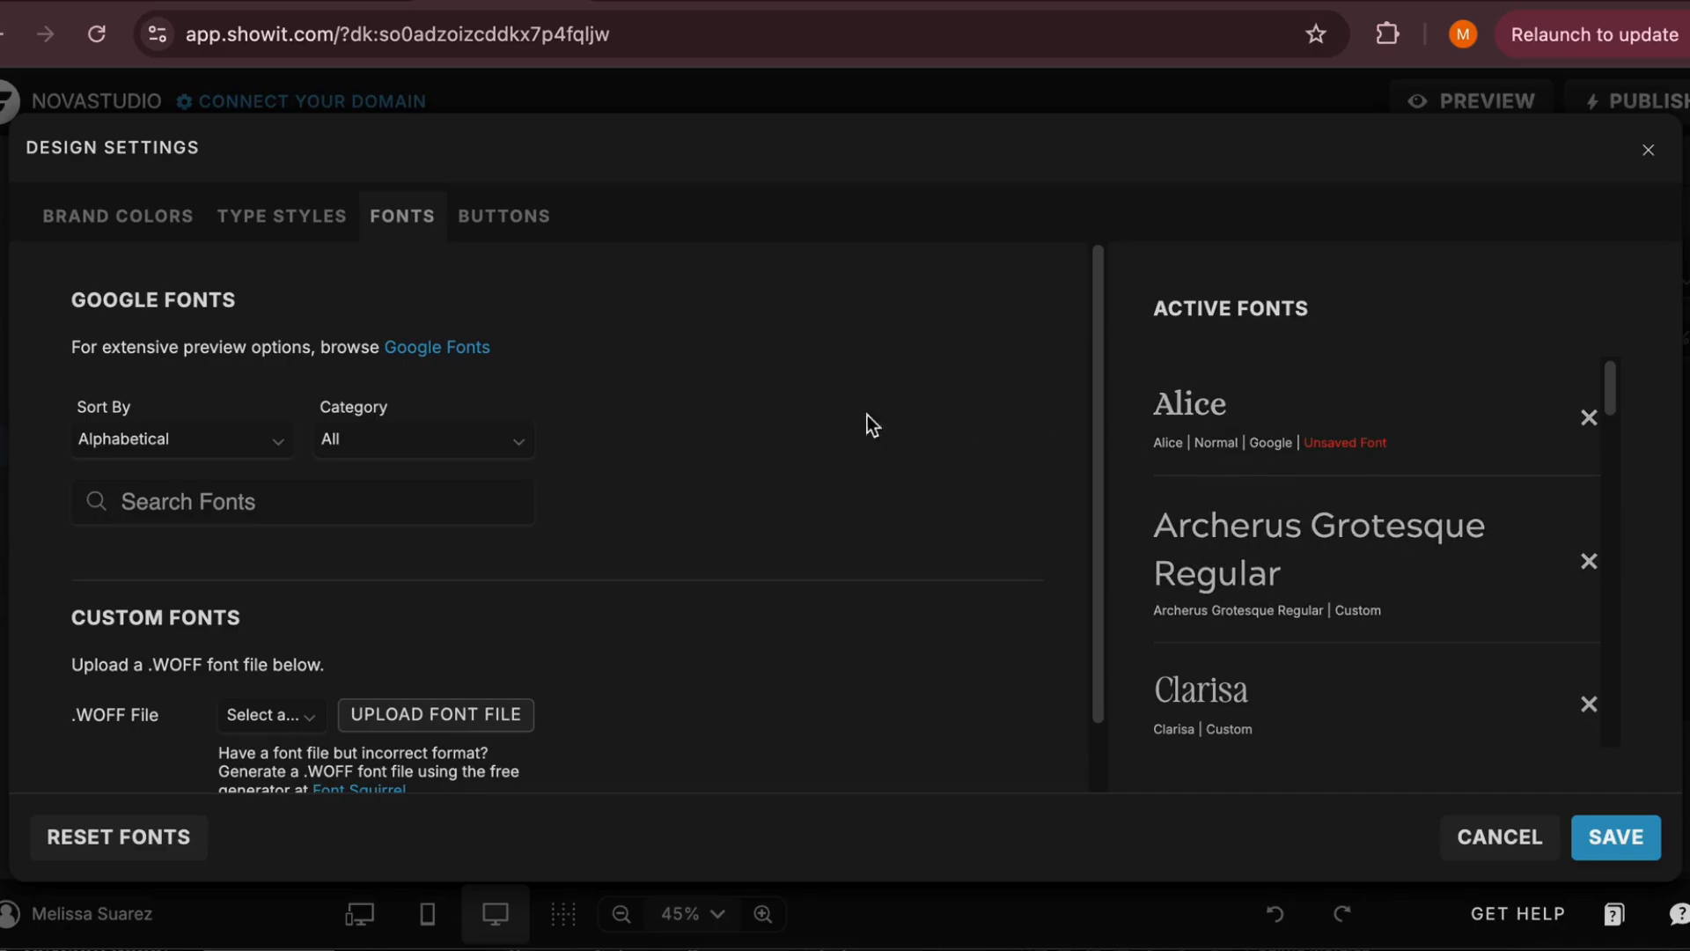
# Check the custom font upload options and remove the unsaved Alice font from the active fonts
pyautogui.scroll(-2, 167, 528)
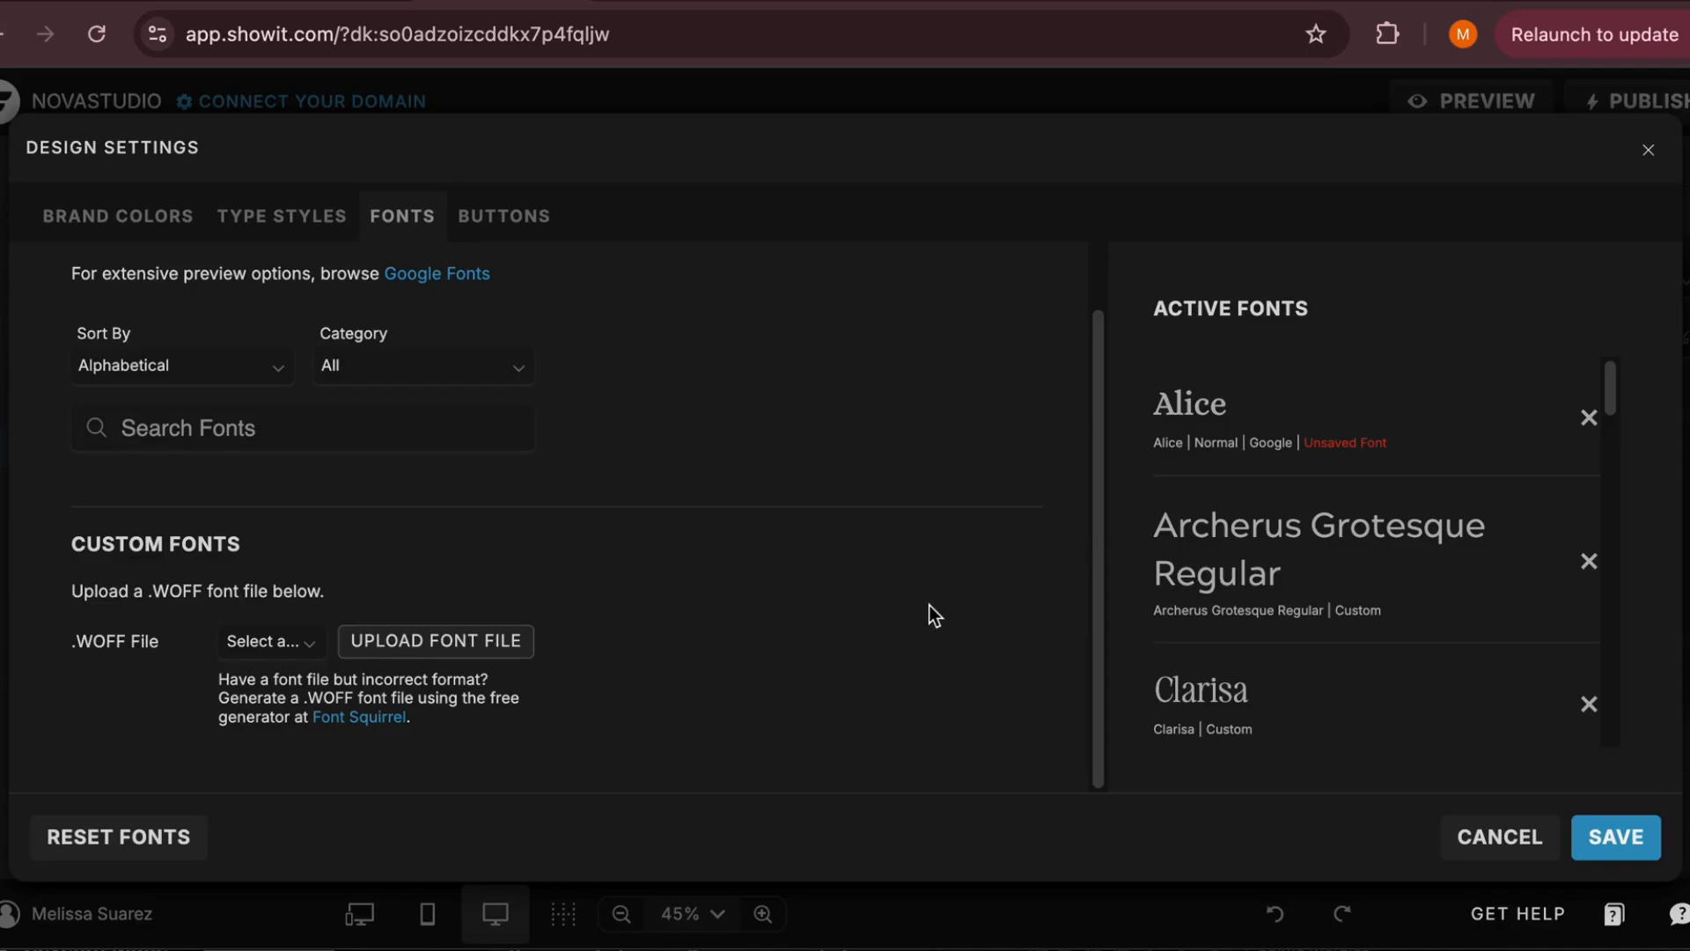
pyautogui.scroll(2, 928, 604)
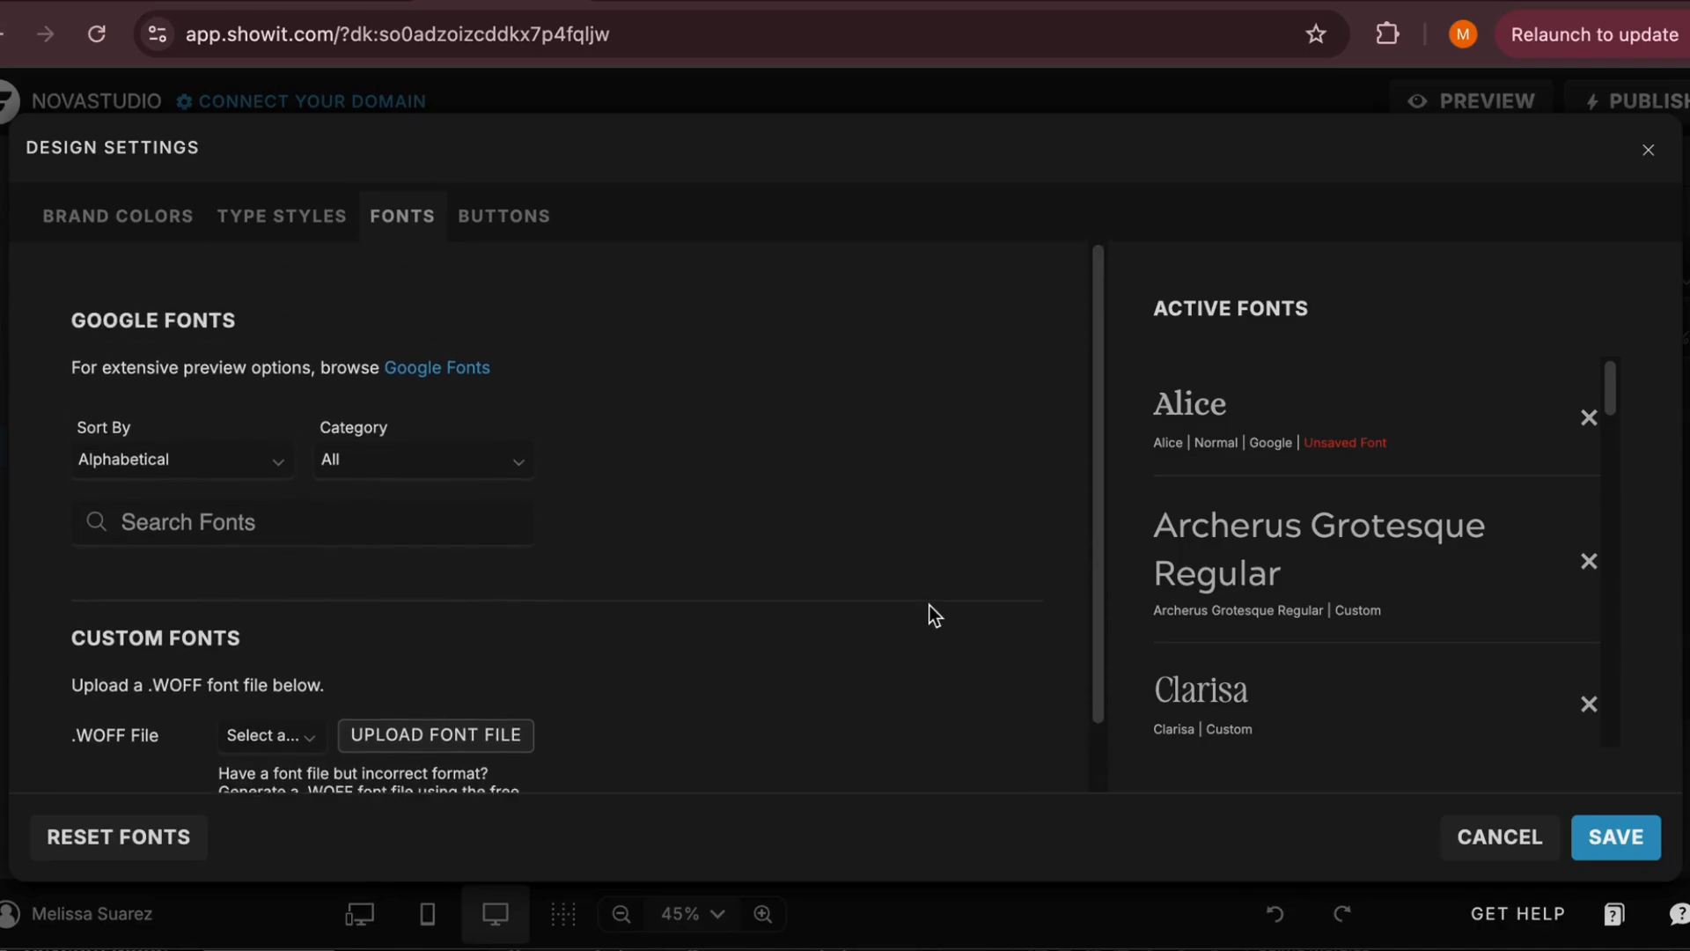
pyautogui.click(1589, 418)
# Set the Title type style's font to League Spartan Semi Bold and choose brand color 1 for it
pyautogui.click(278, 220)
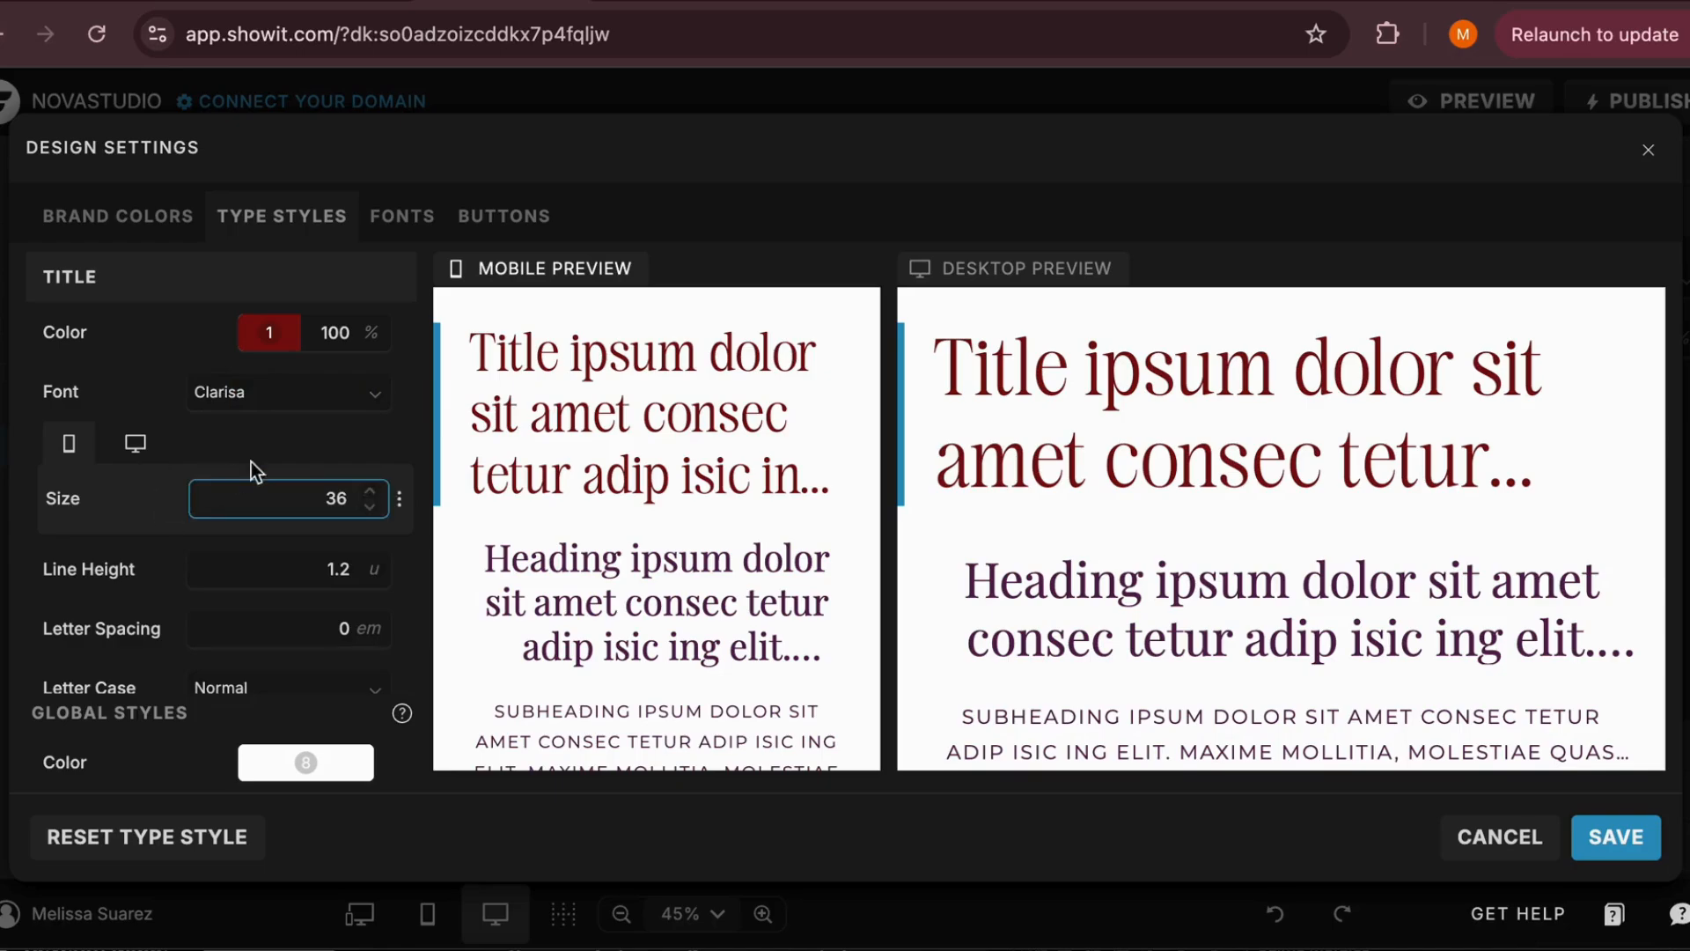
pyautogui.click(319, 403)
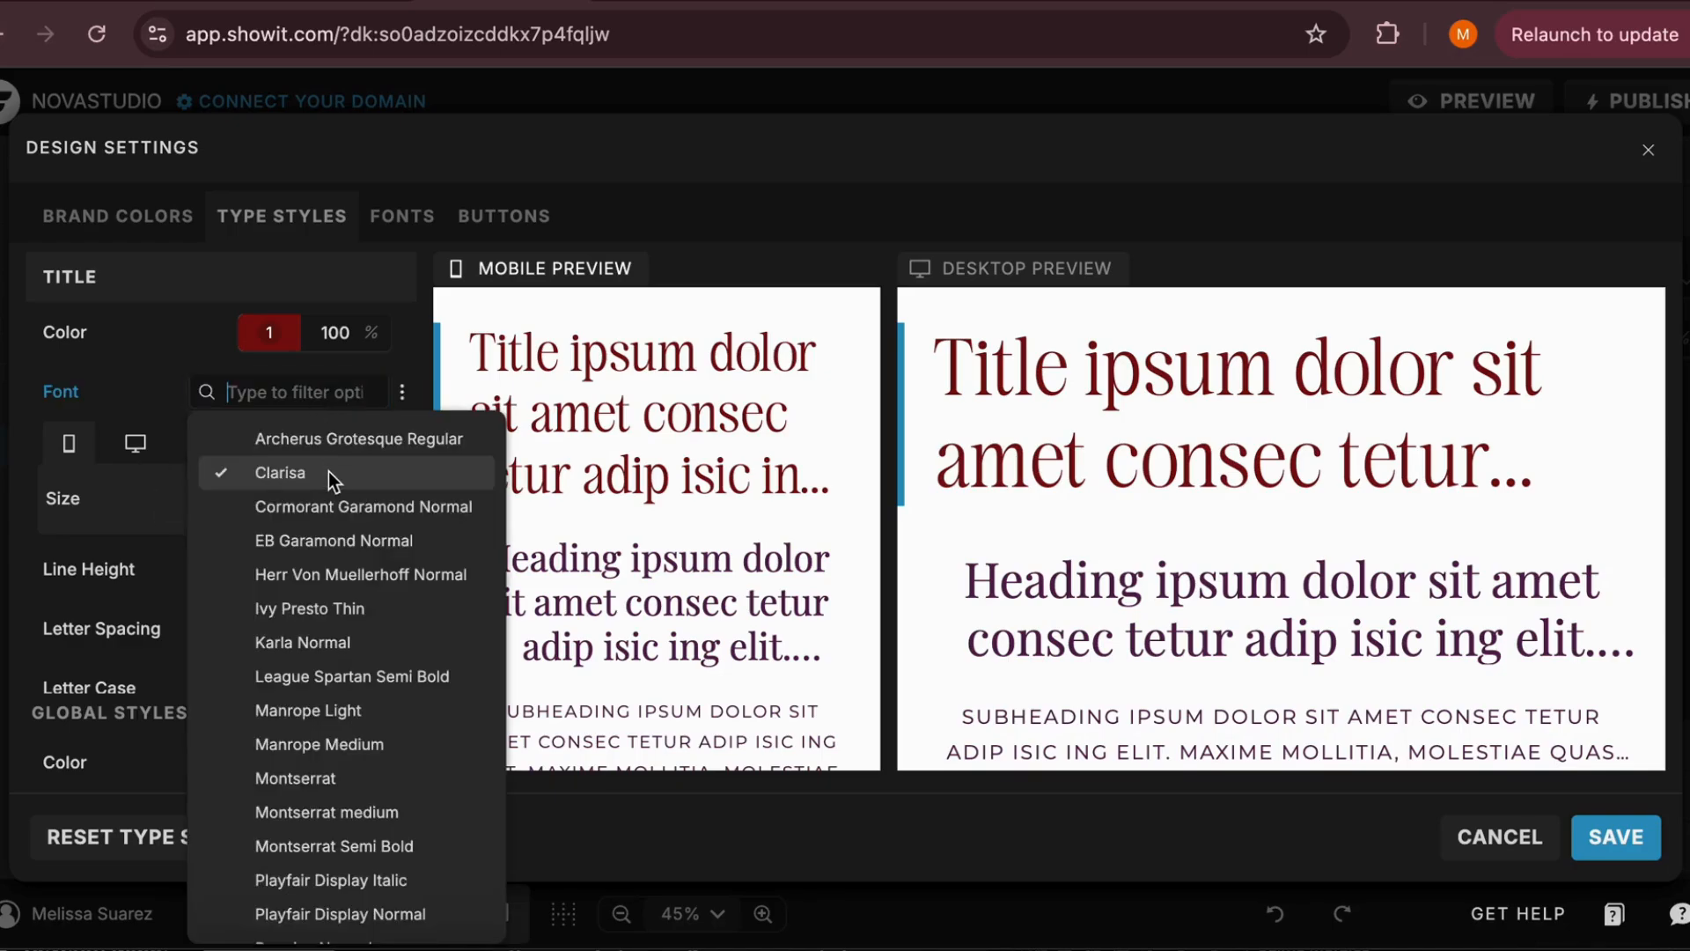
pyautogui.click(299, 676)
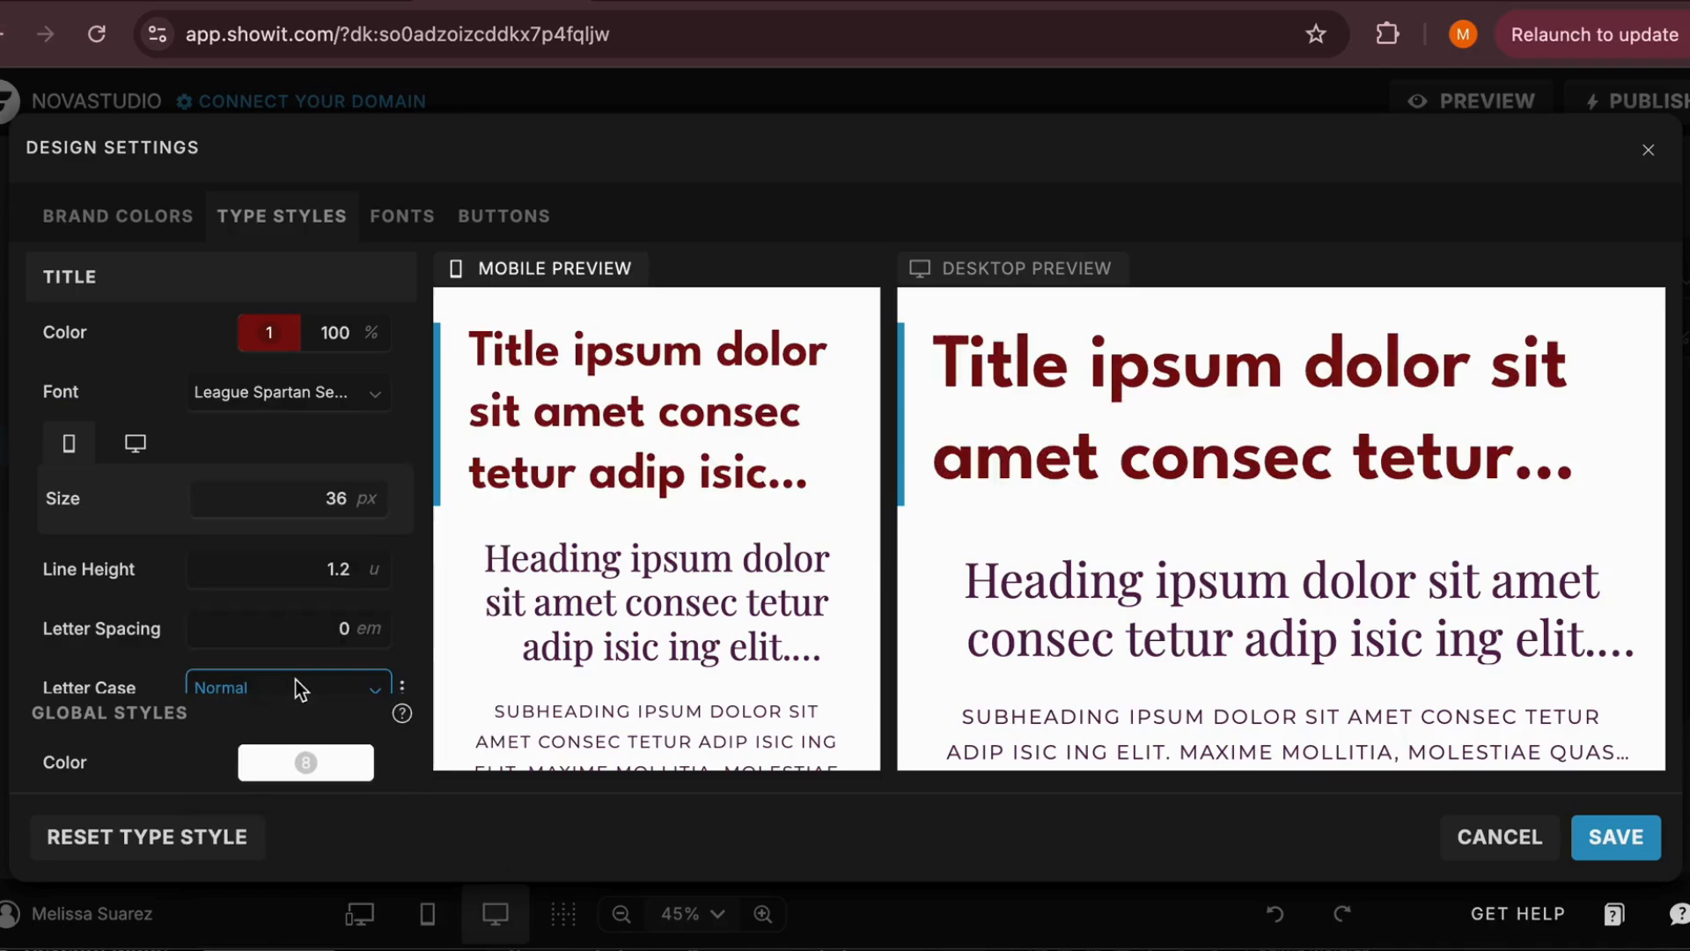
pyautogui.click(237, 495)
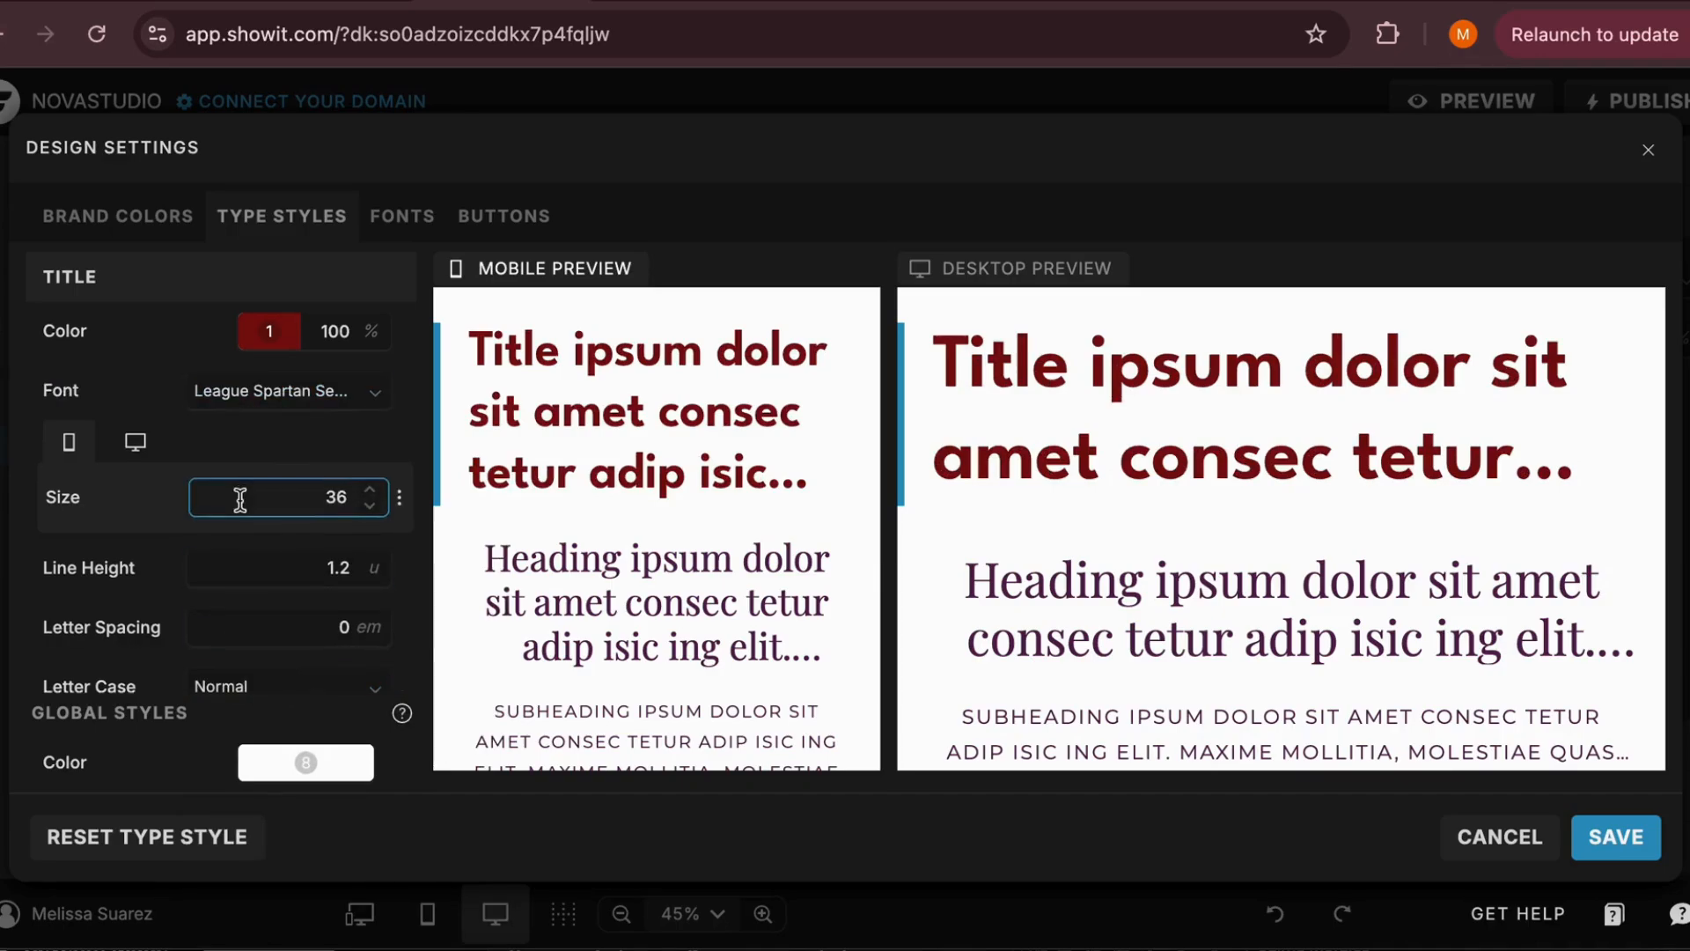
pyautogui.scroll(-1, 240, 499)
pyautogui.scroll(1, 239, 499)
pyautogui.click(282, 335)
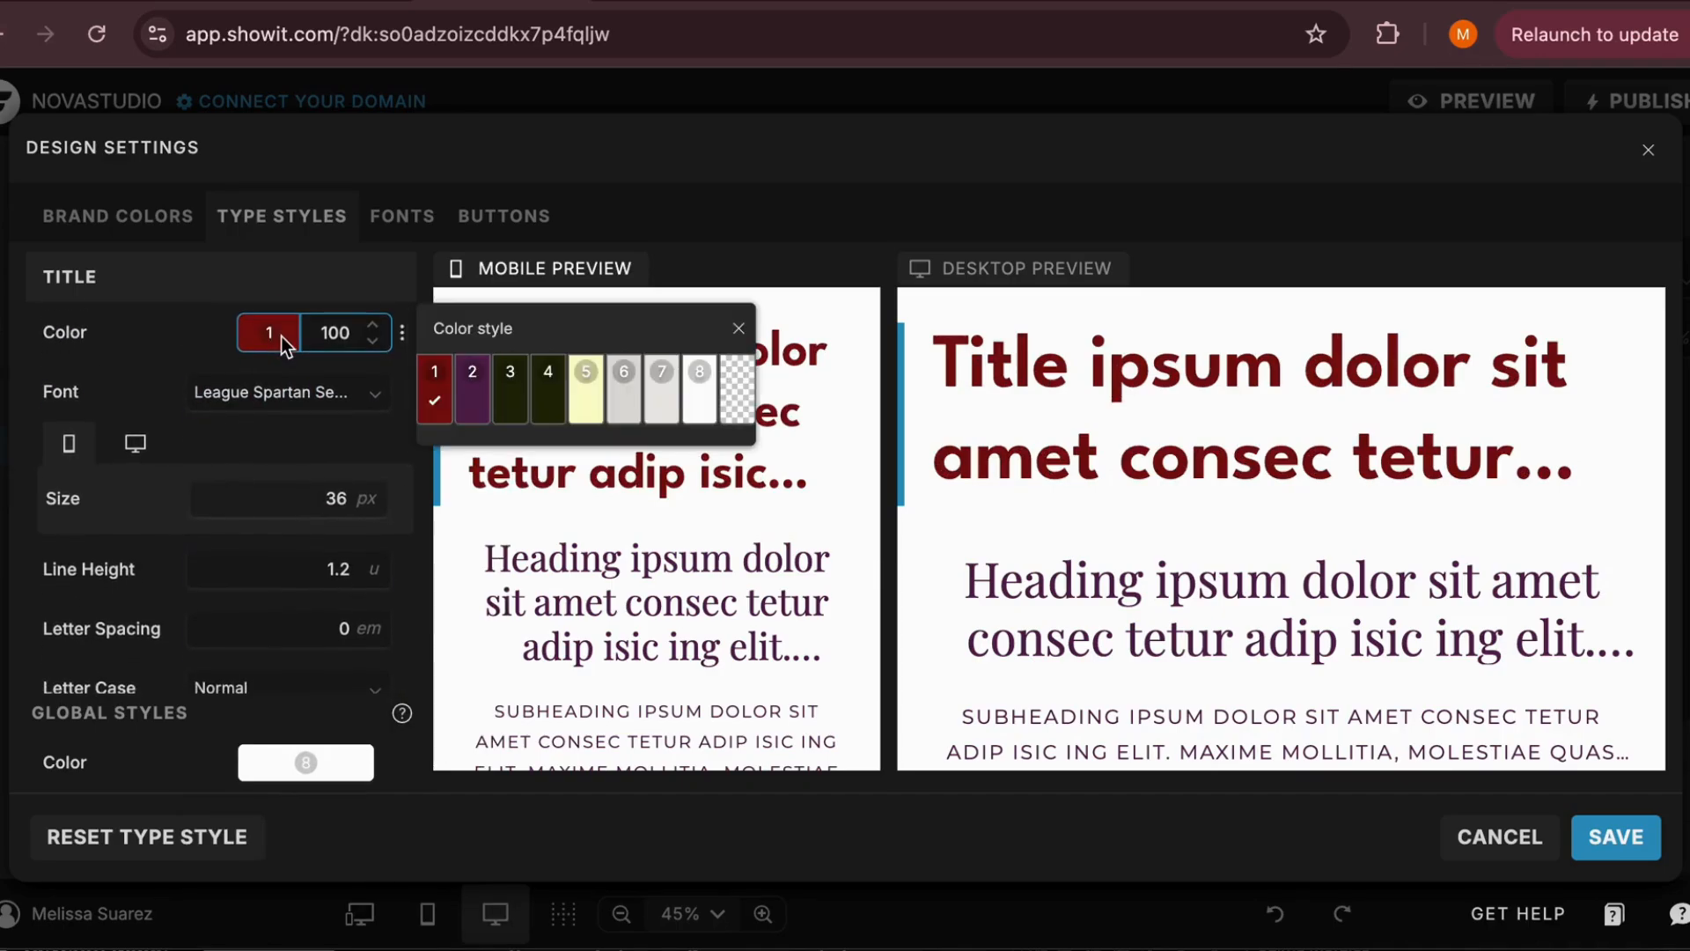
pyautogui.click(444, 415)
# Examine the Title style's spacing, alignment and inline link options, and the Heading, Subheading and Paragraph style settings
pyautogui.scroll(-3, 178, 532)
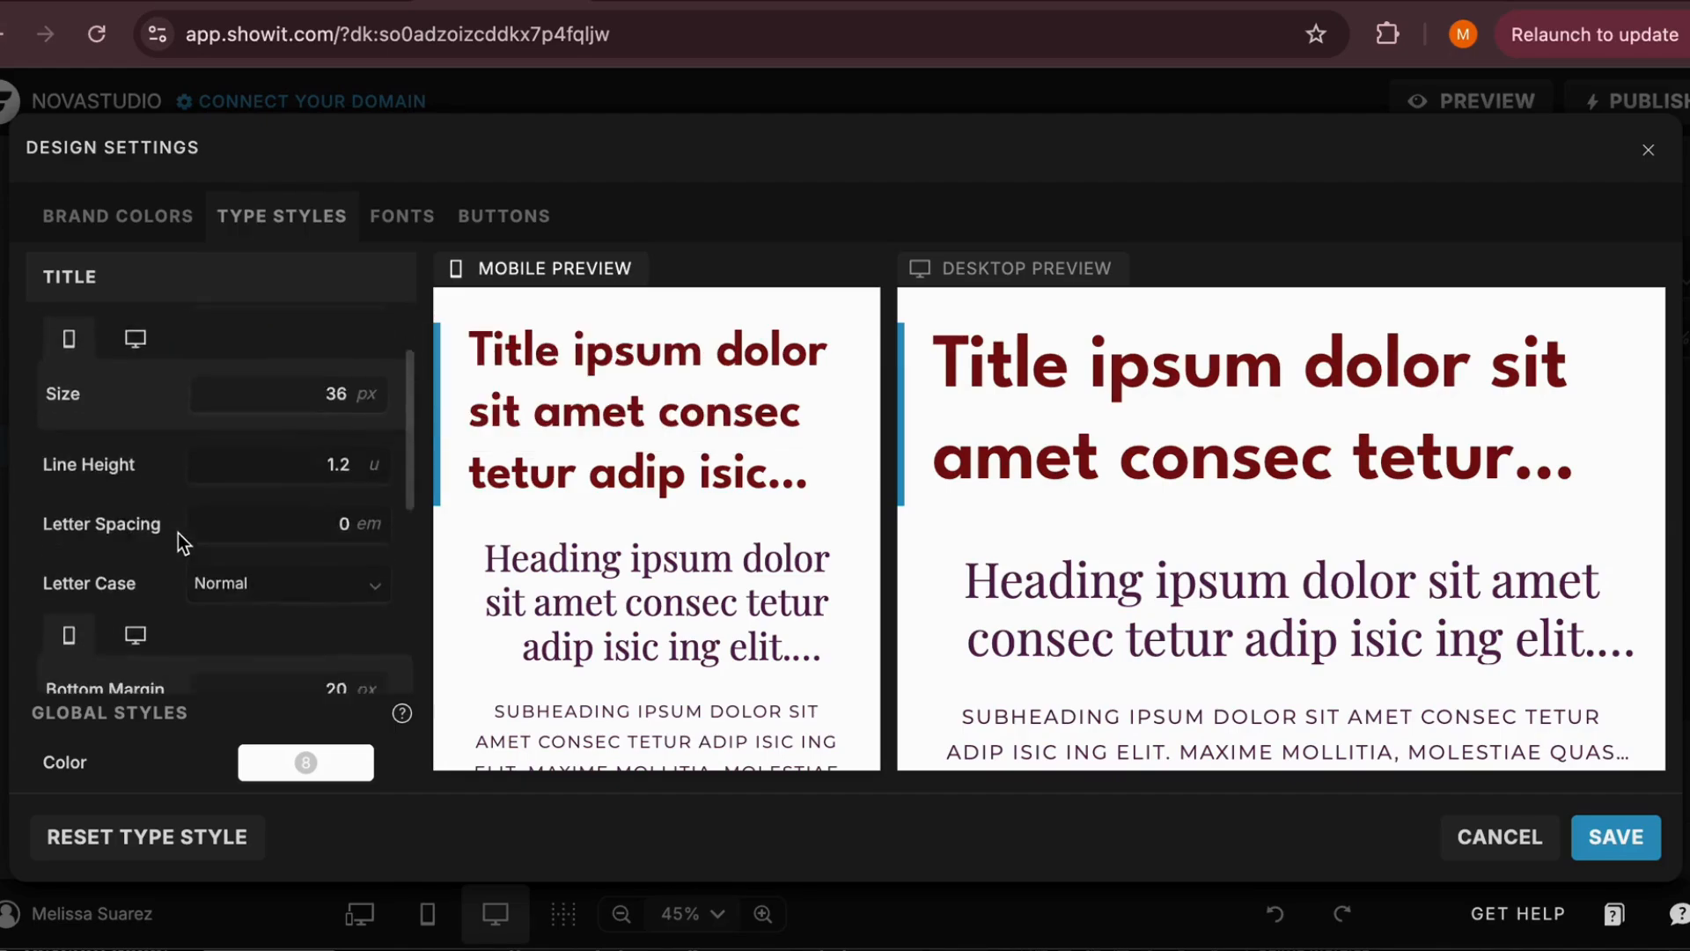
pyautogui.scroll(1, 178, 532)
pyautogui.scroll(-2, 155, 513)
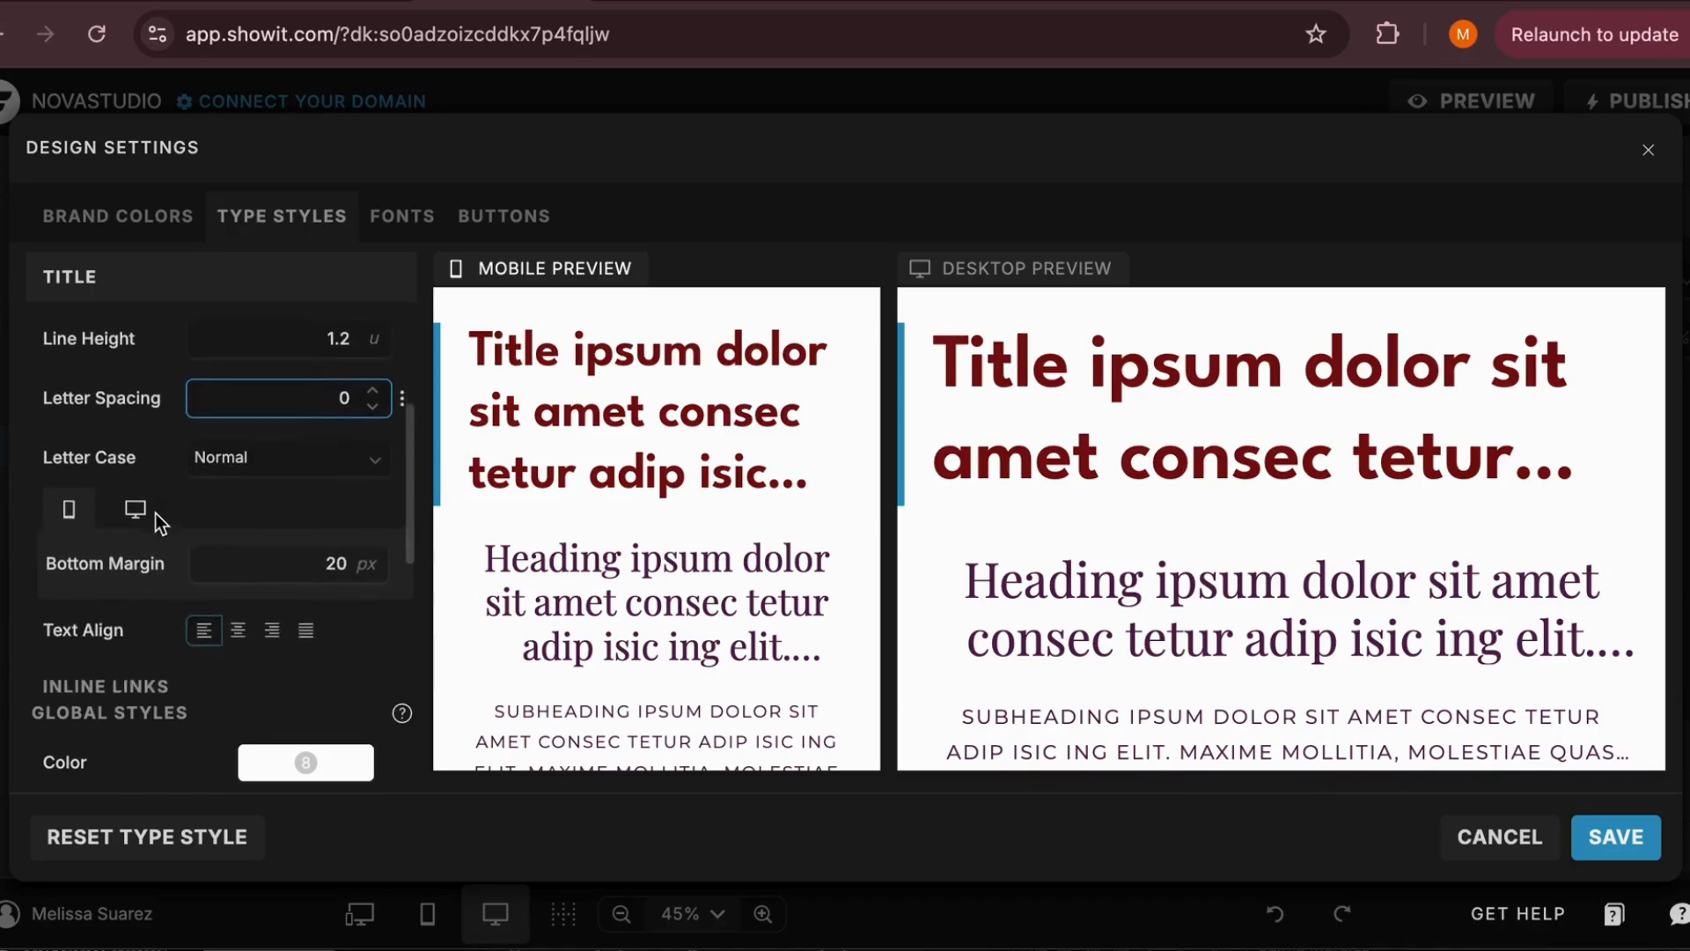
pyautogui.scroll(-5, 154, 512)
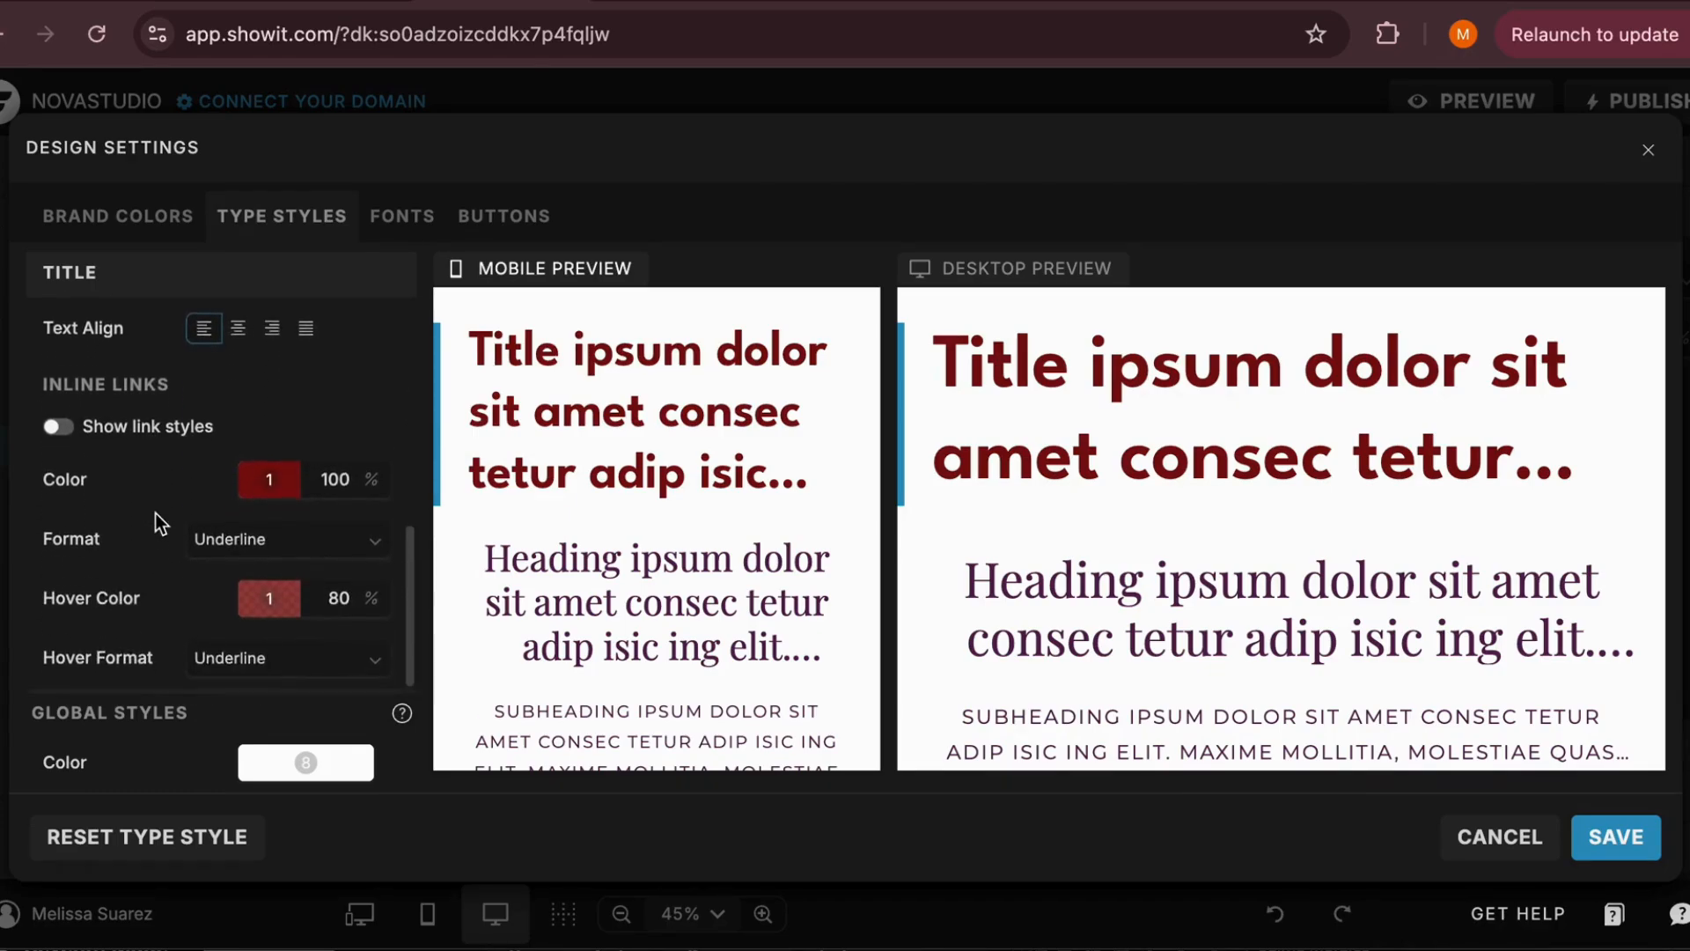
pyautogui.click(172, 570)
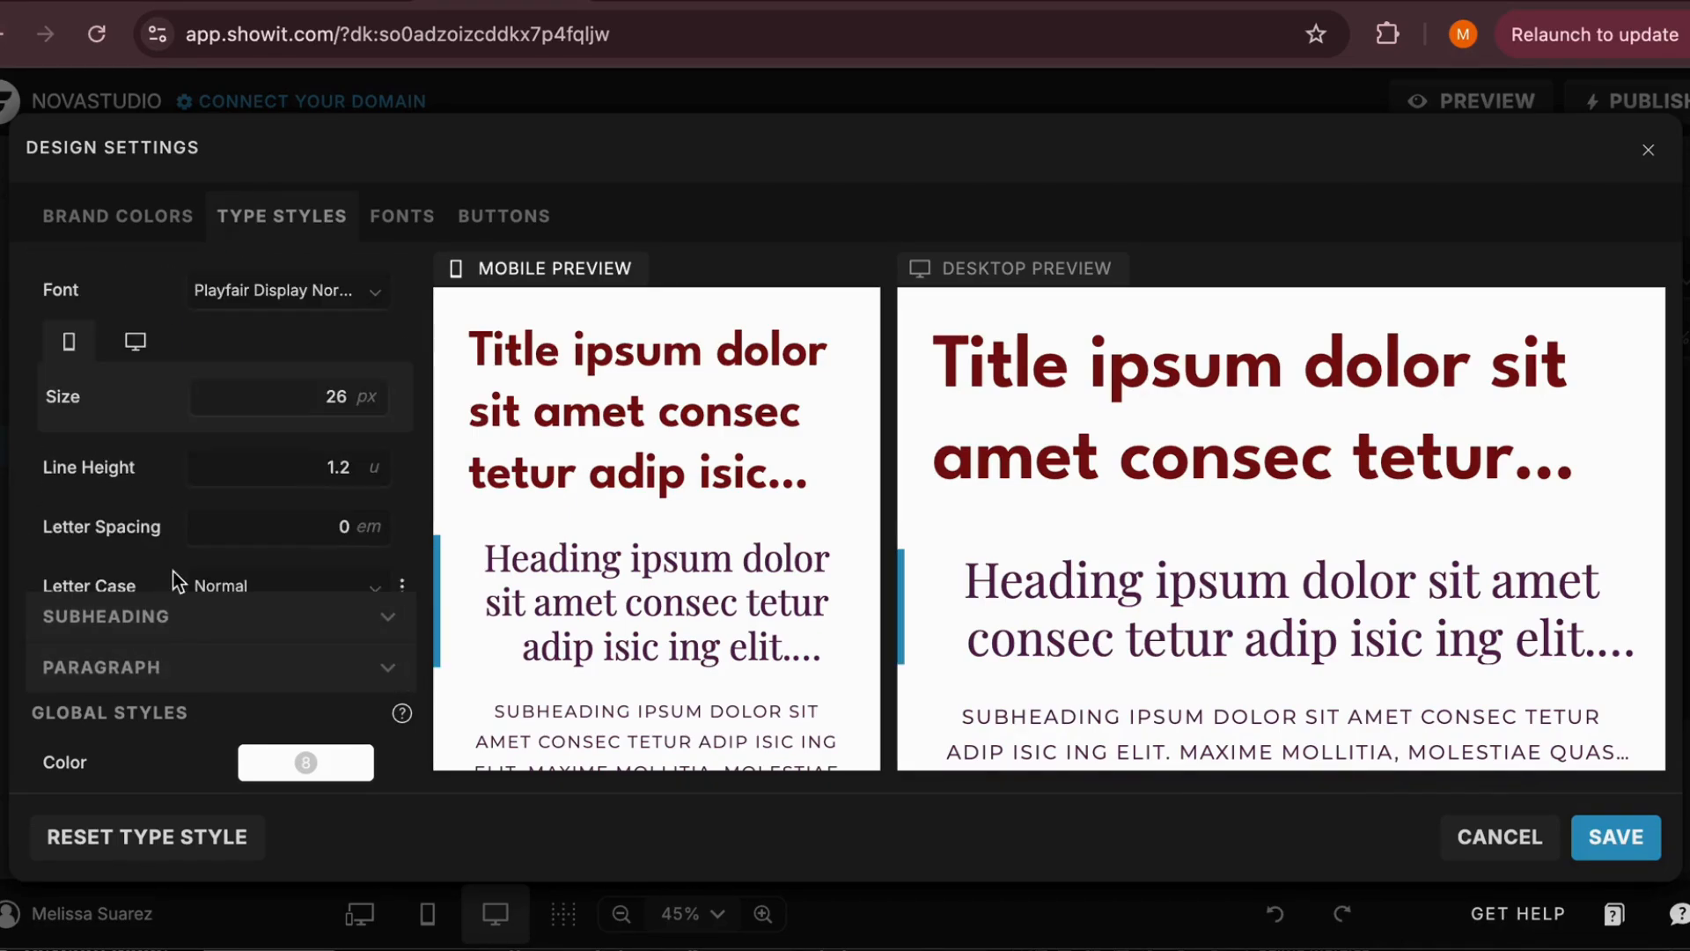
pyautogui.click(148, 627)
pyautogui.click(141, 667)
pyautogui.scroll(3, 225, 535)
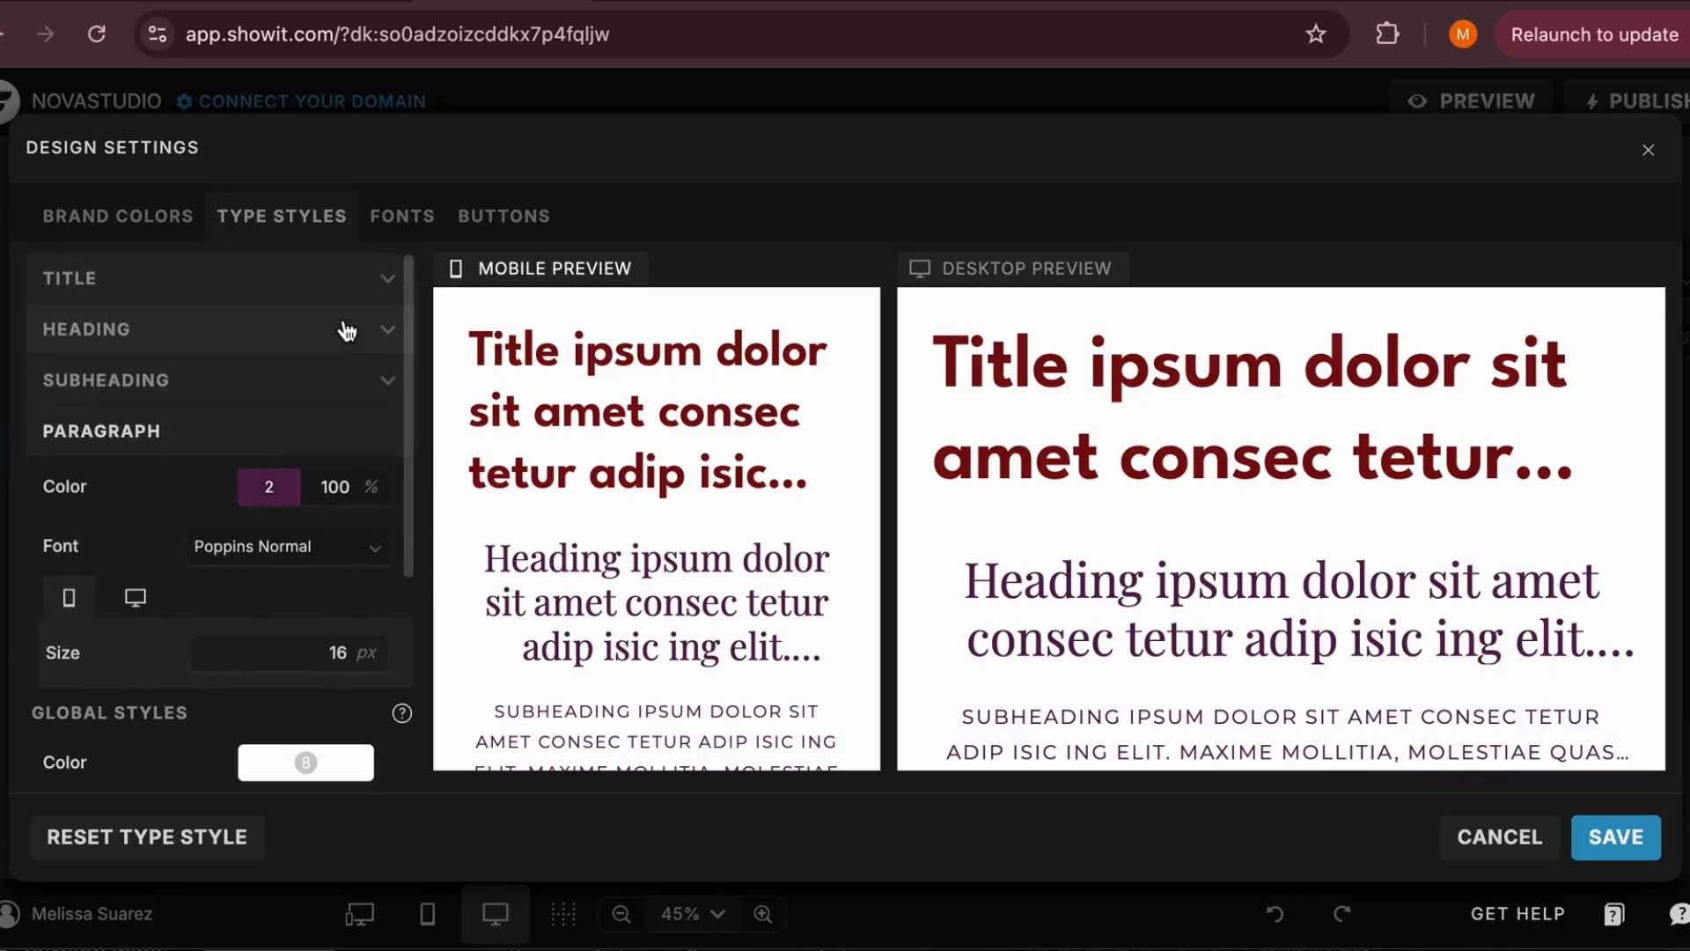
# Set the primary button style's background color to black (000000) and its font to Manrope Medium
pyautogui.click(408, 224)
pyautogui.click(480, 222)
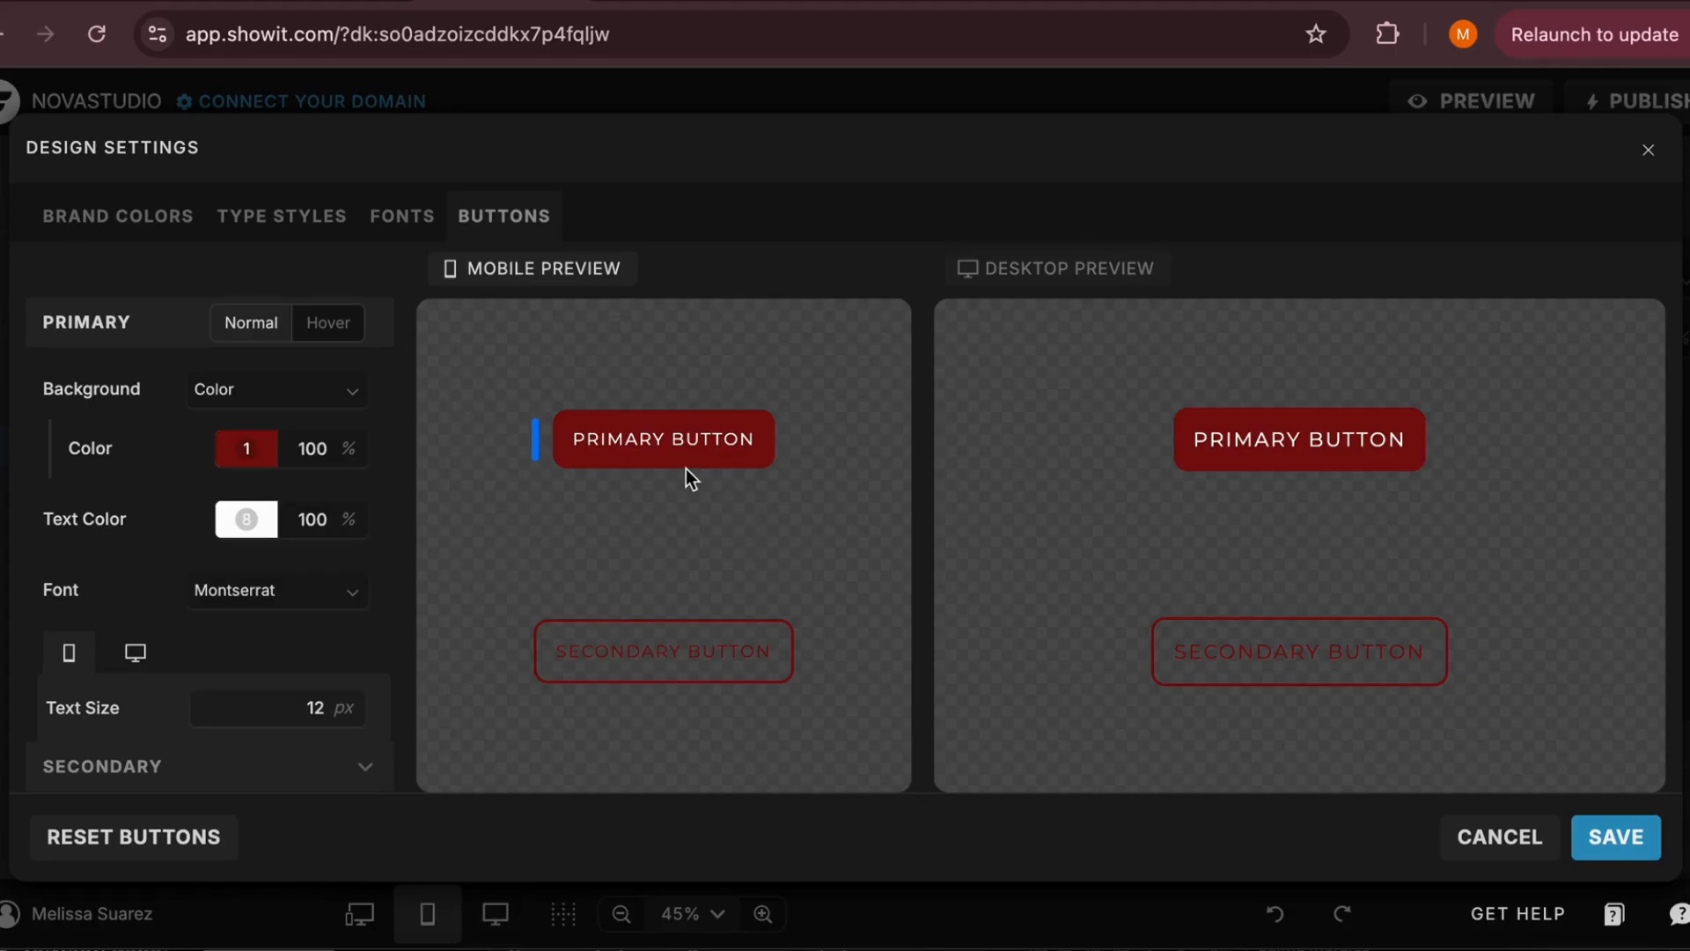
pyautogui.click(243, 453)
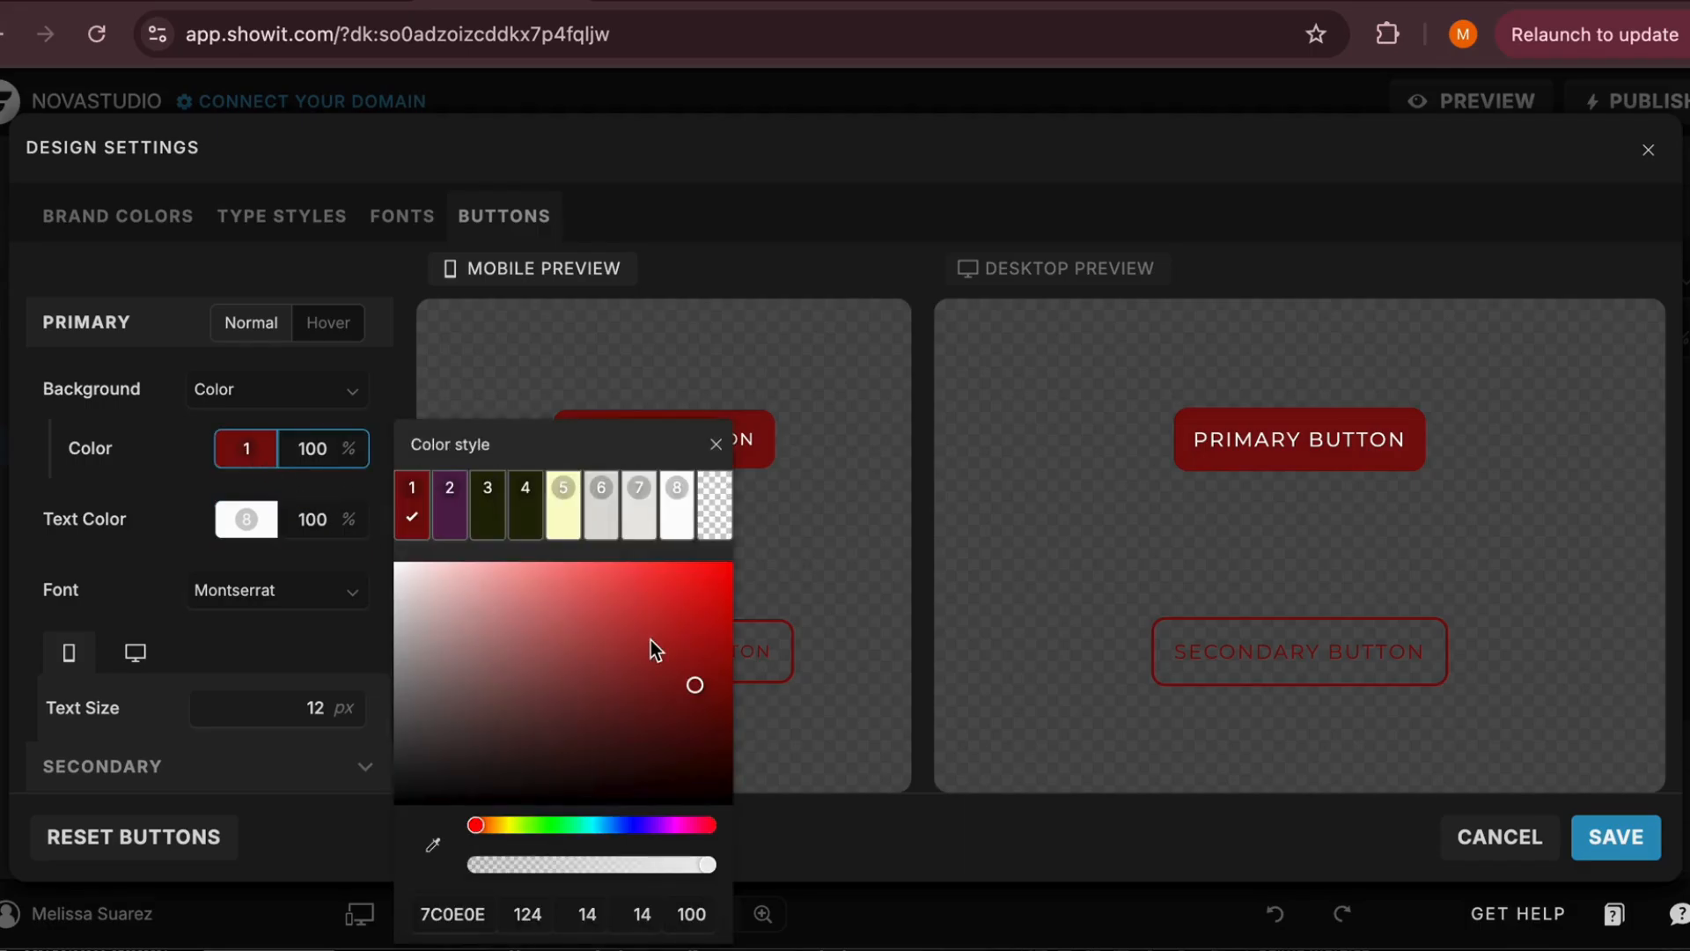
pyautogui.click(635, 720)
pyautogui.moveTo(623, 727); pyautogui.dragTo(503, 861)
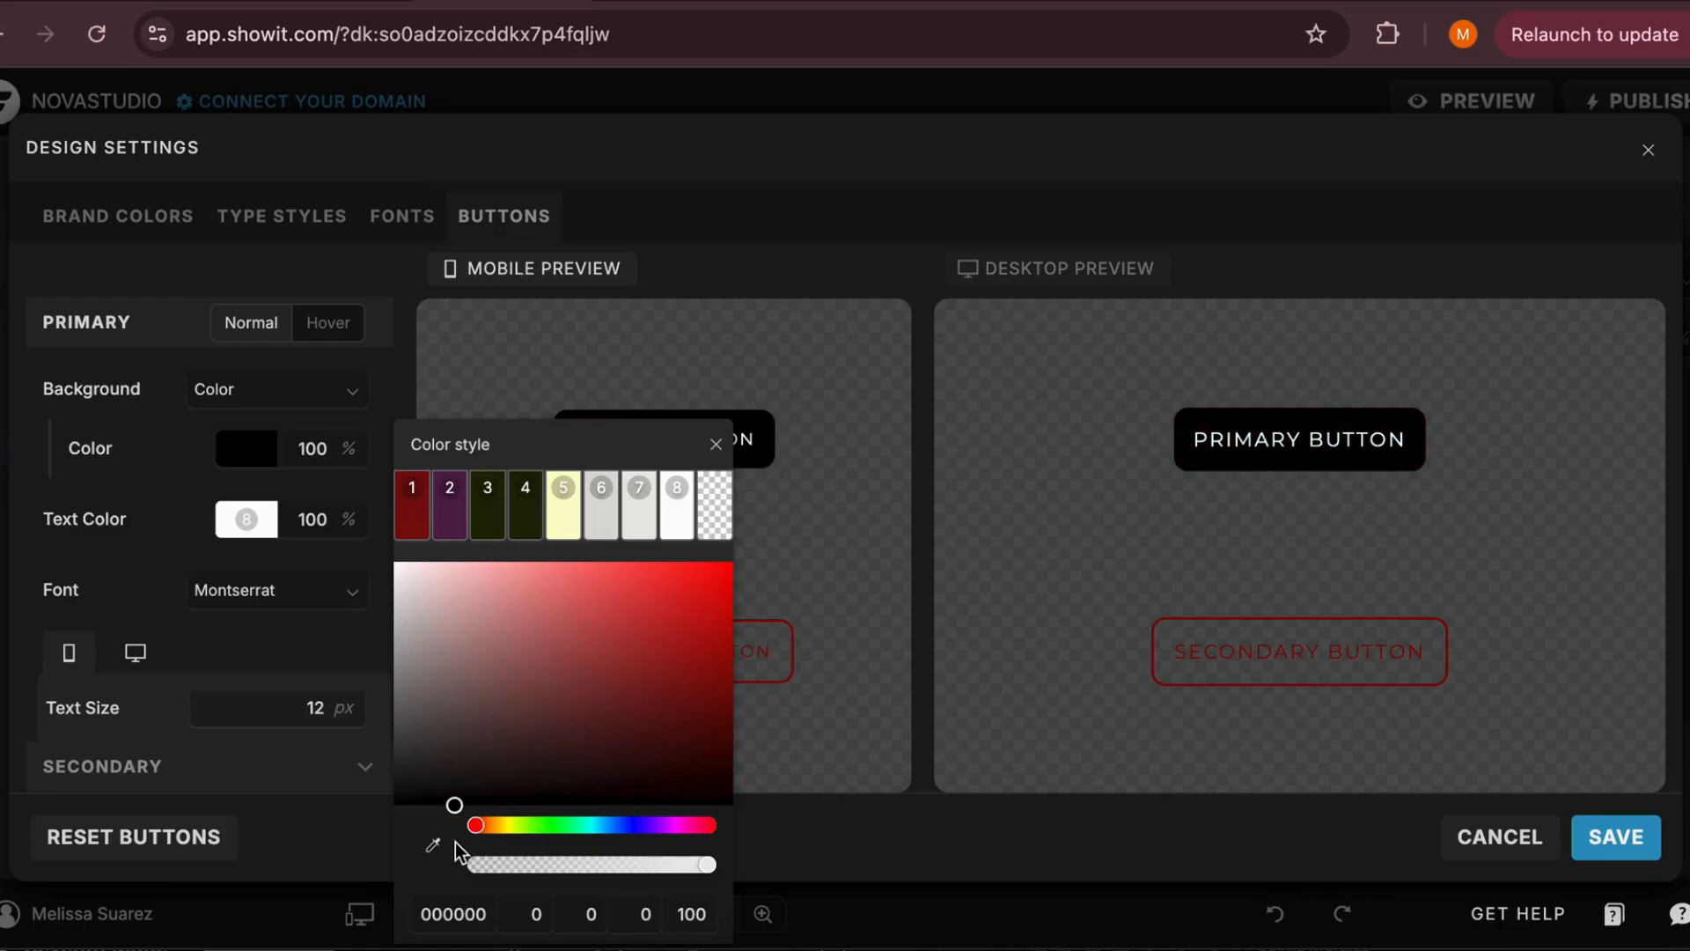
pyautogui.click(123, 553)
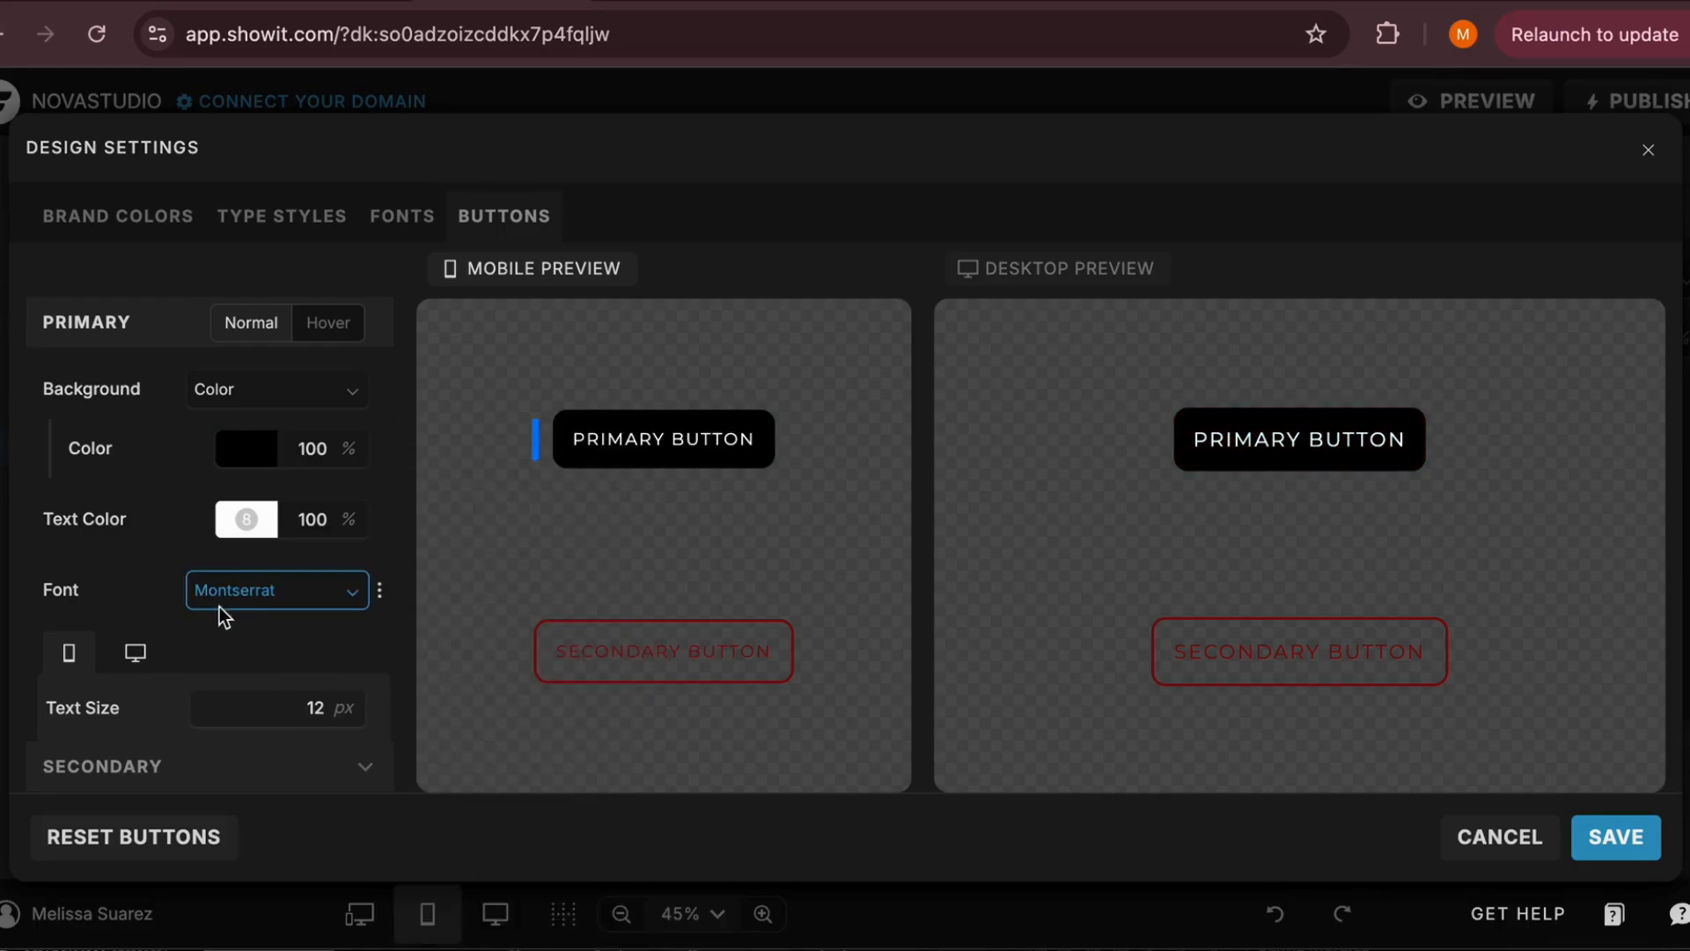
pyautogui.click(284, 603)
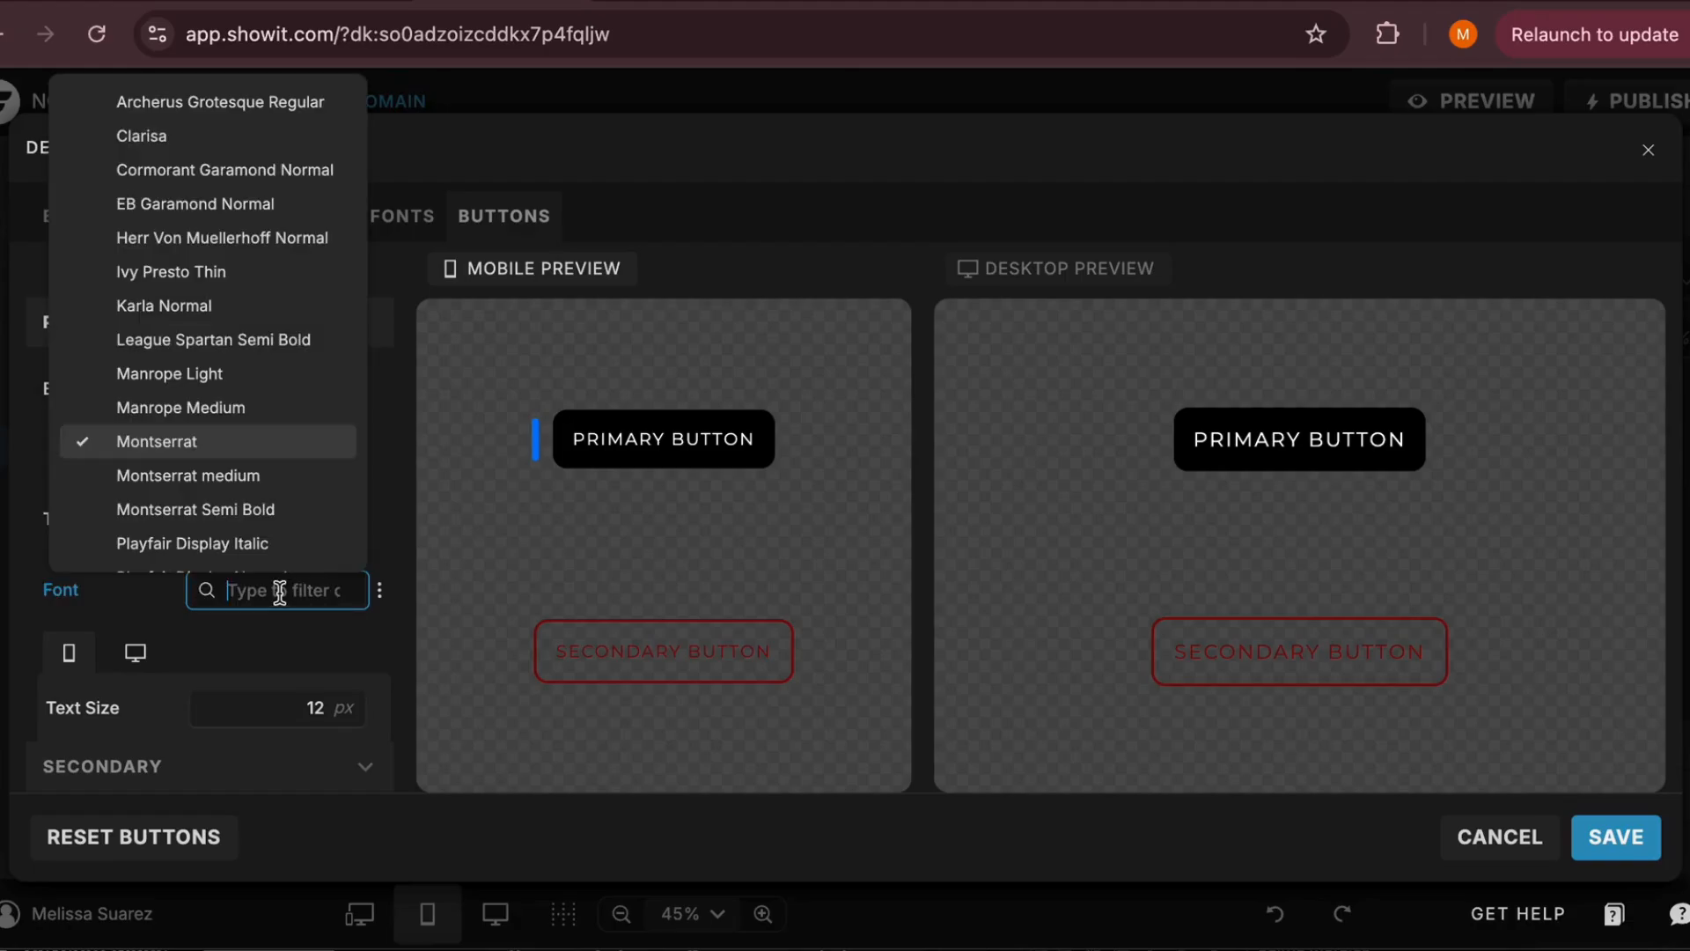
pyautogui.click(225, 407)
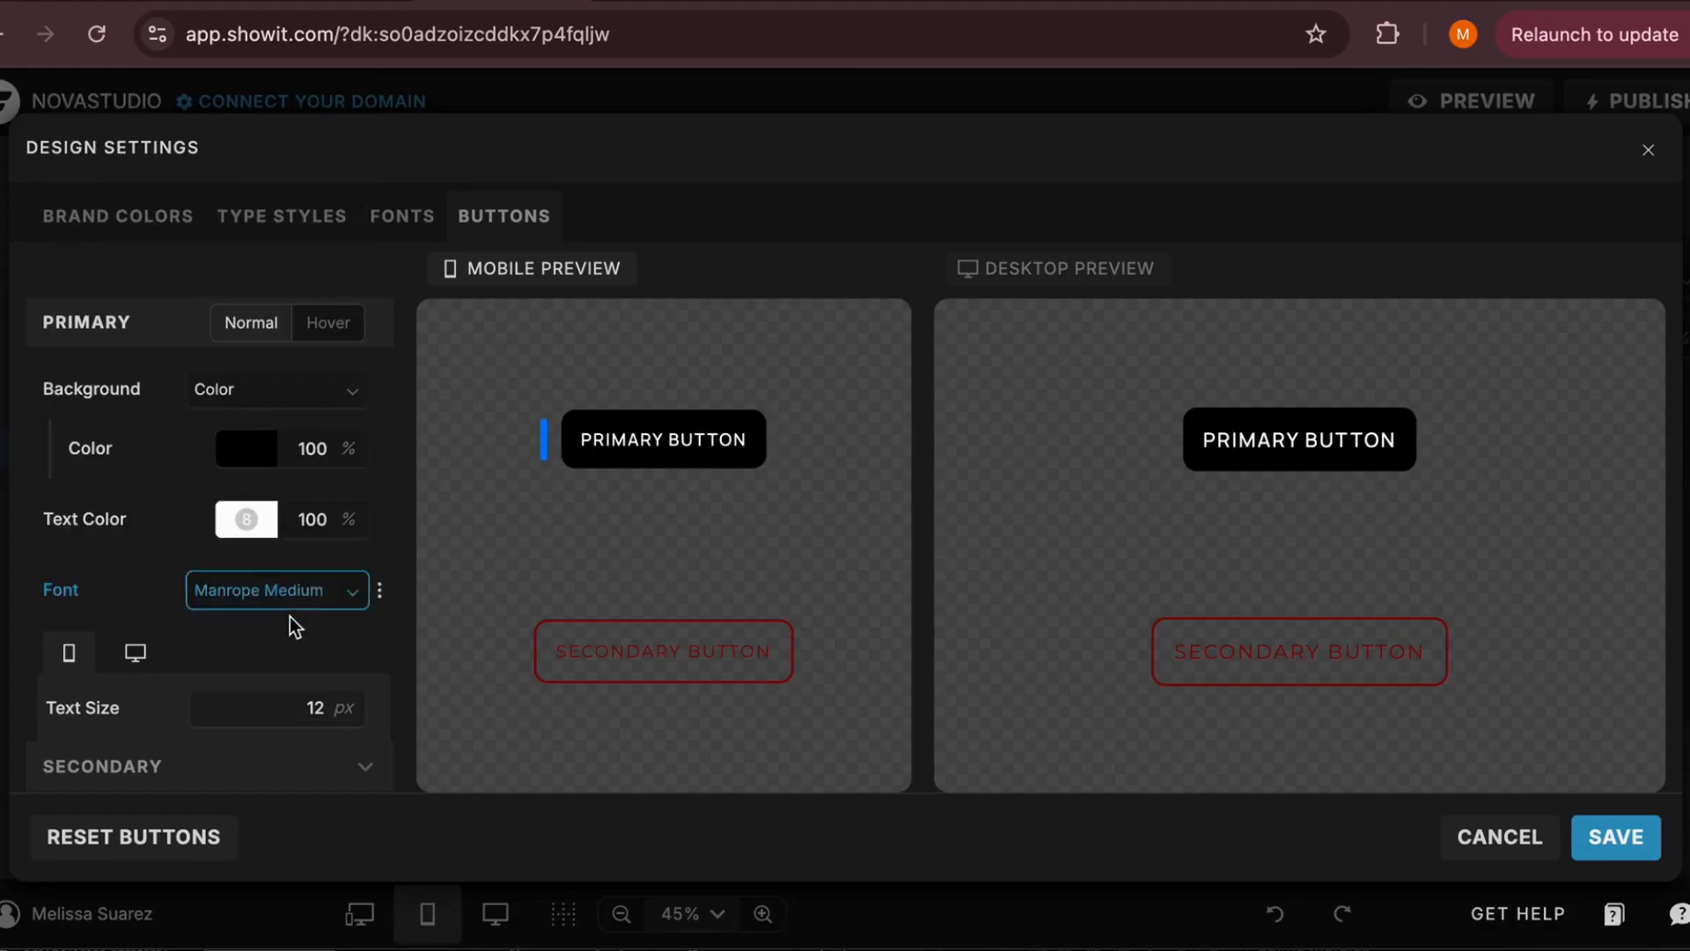
# Try the square, rounded and elliptical corner options on the primary button style
pyautogui.scroll(-5, 273, 643)
pyautogui.scroll(-6, 266, 657)
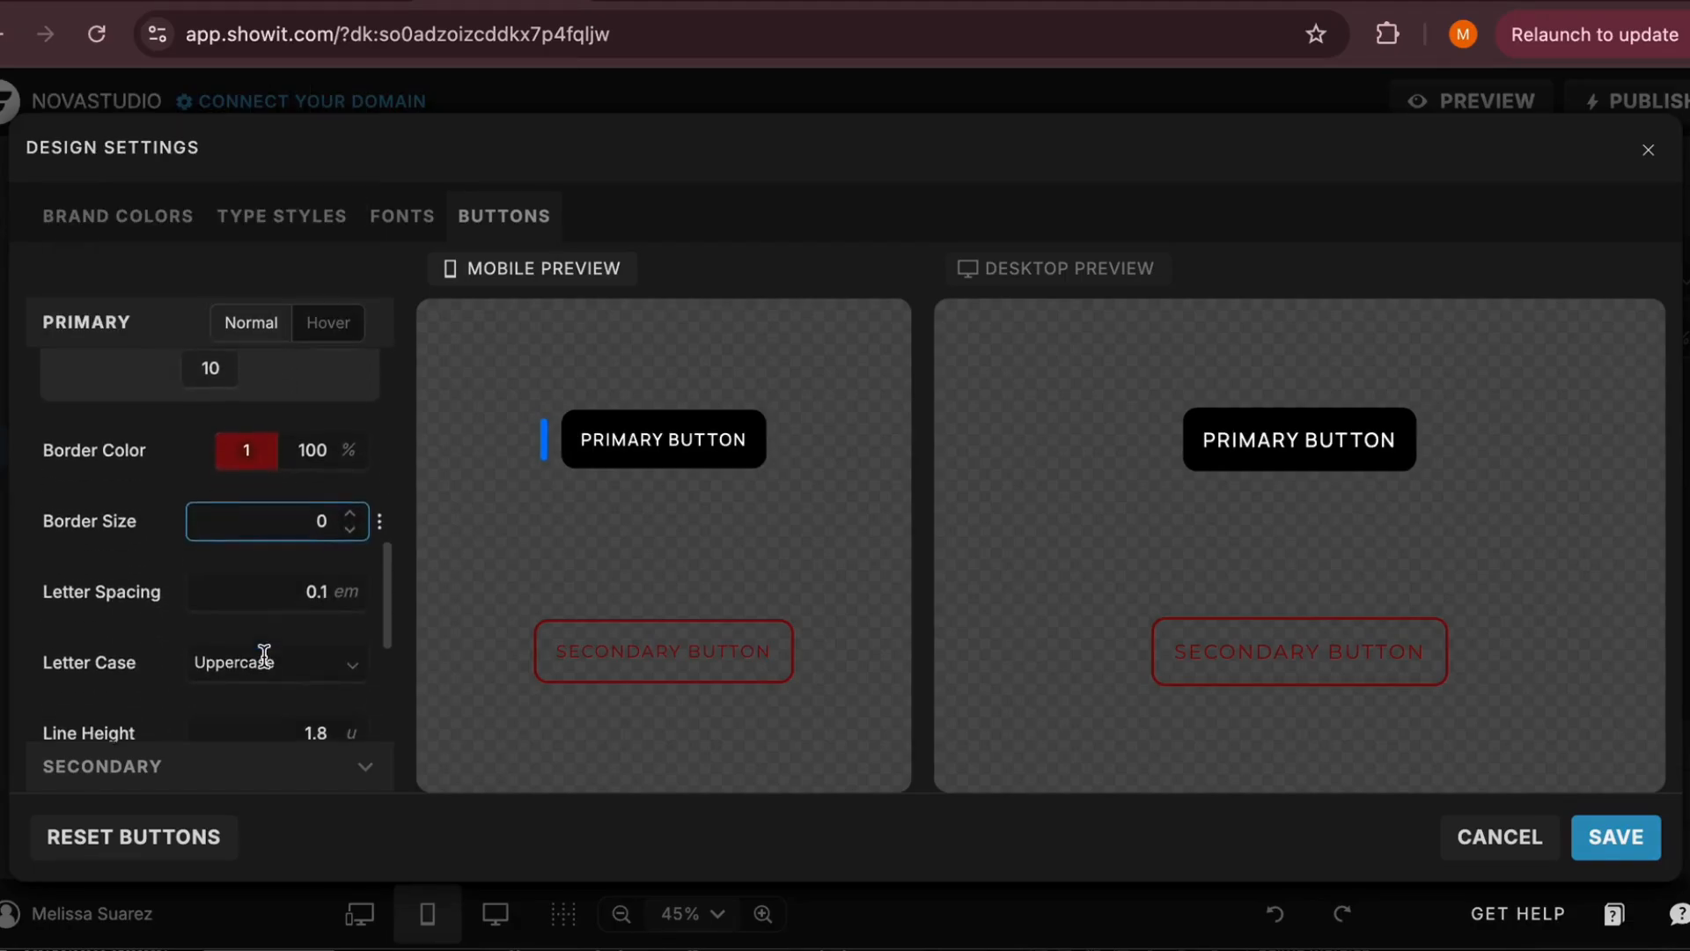
pyautogui.scroll(-2, 263, 657)
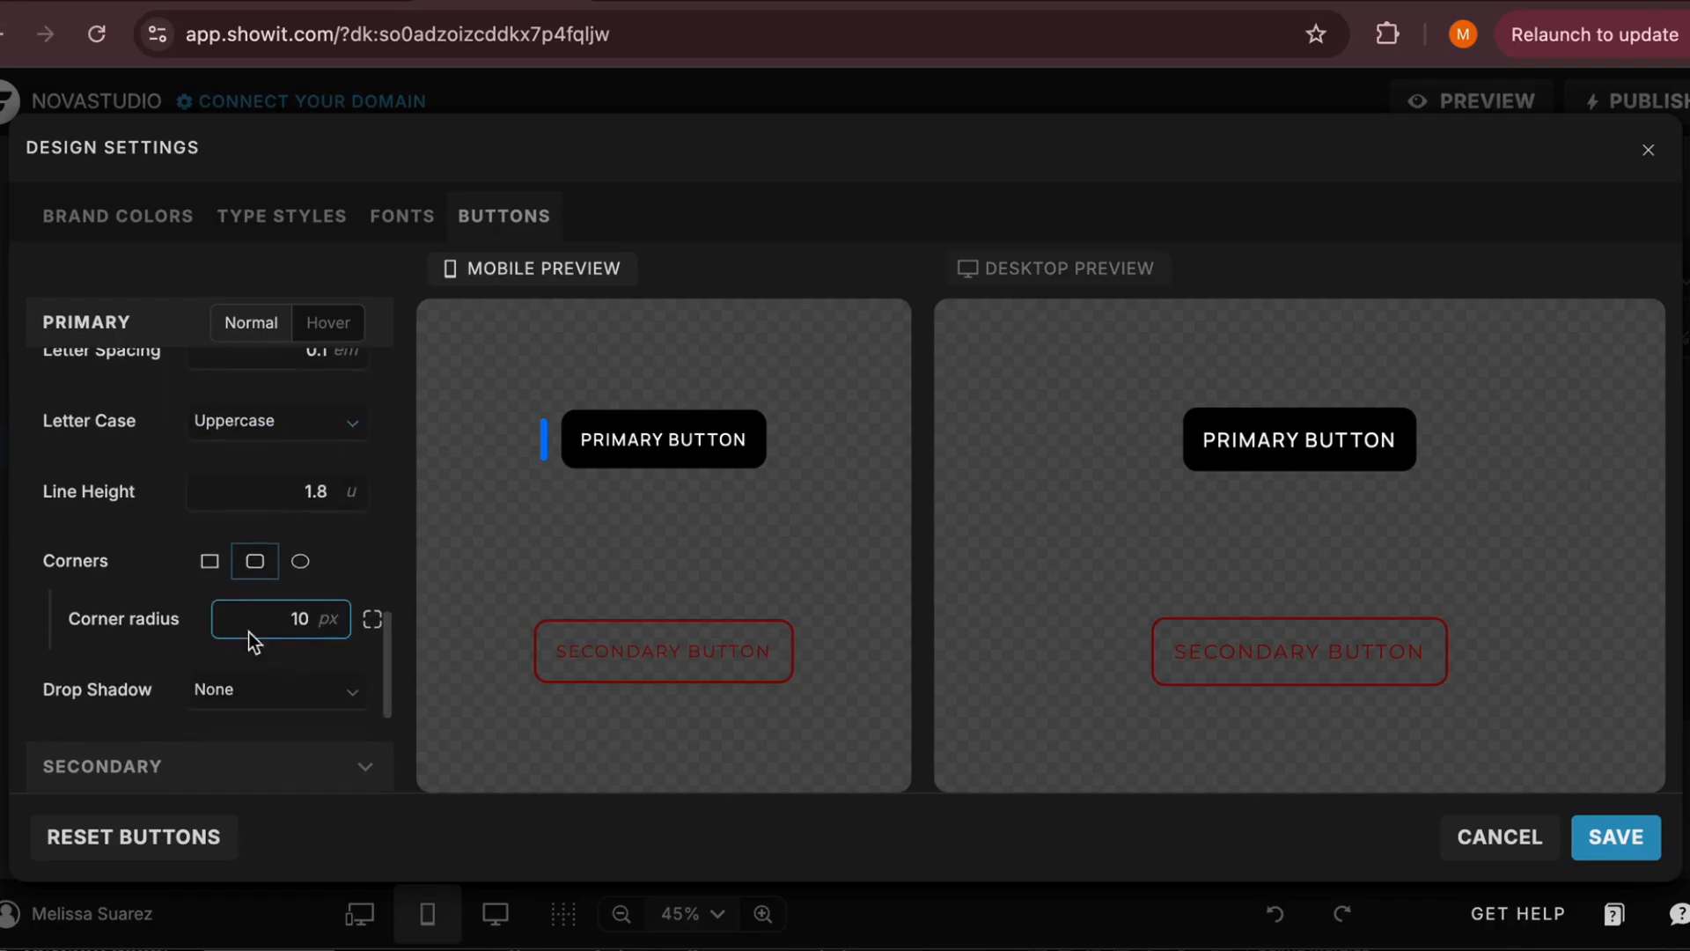
pyautogui.click(211, 564)
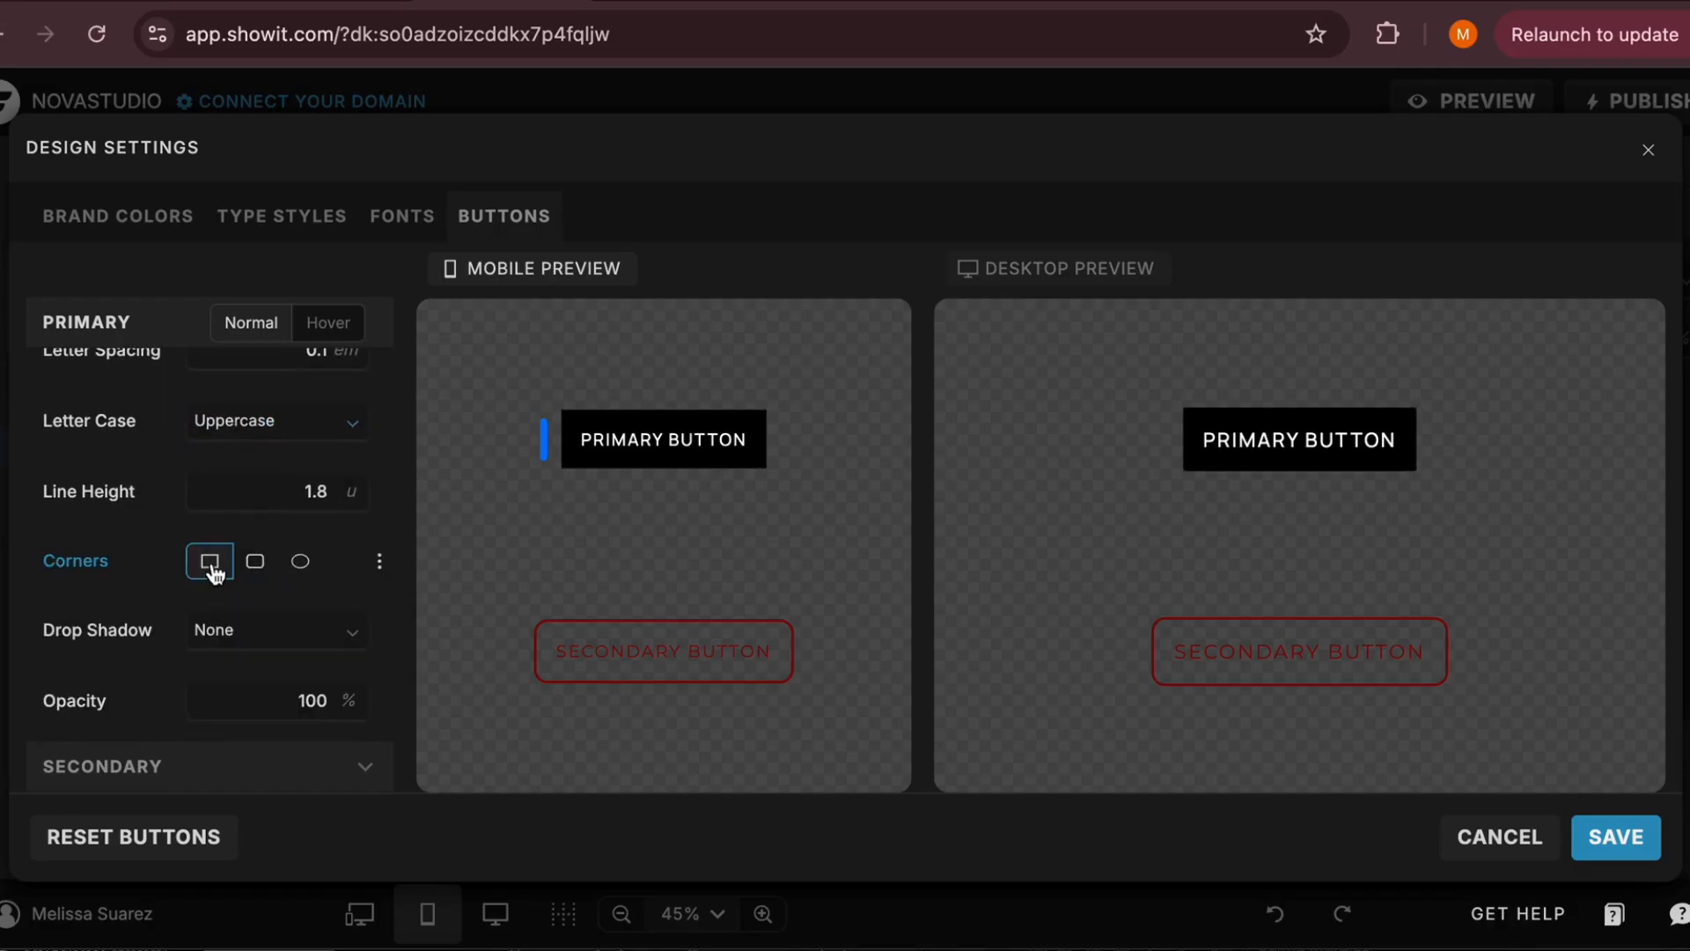
pyautogui.click(254, 563)
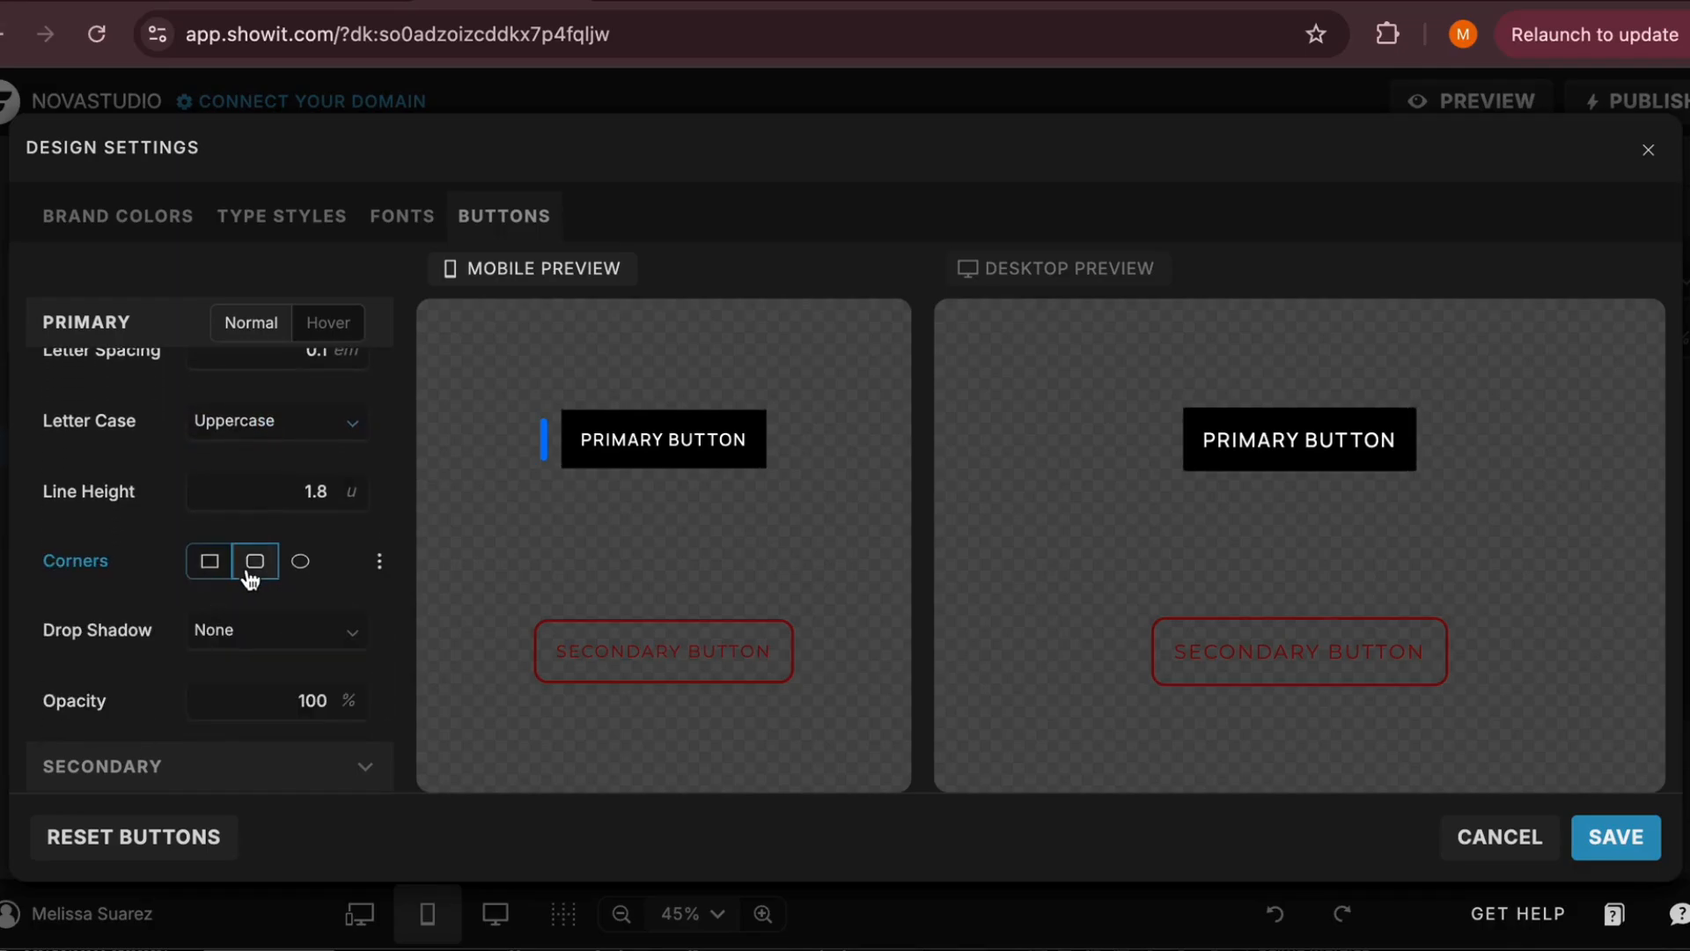
pyautogui.click(296, 570)
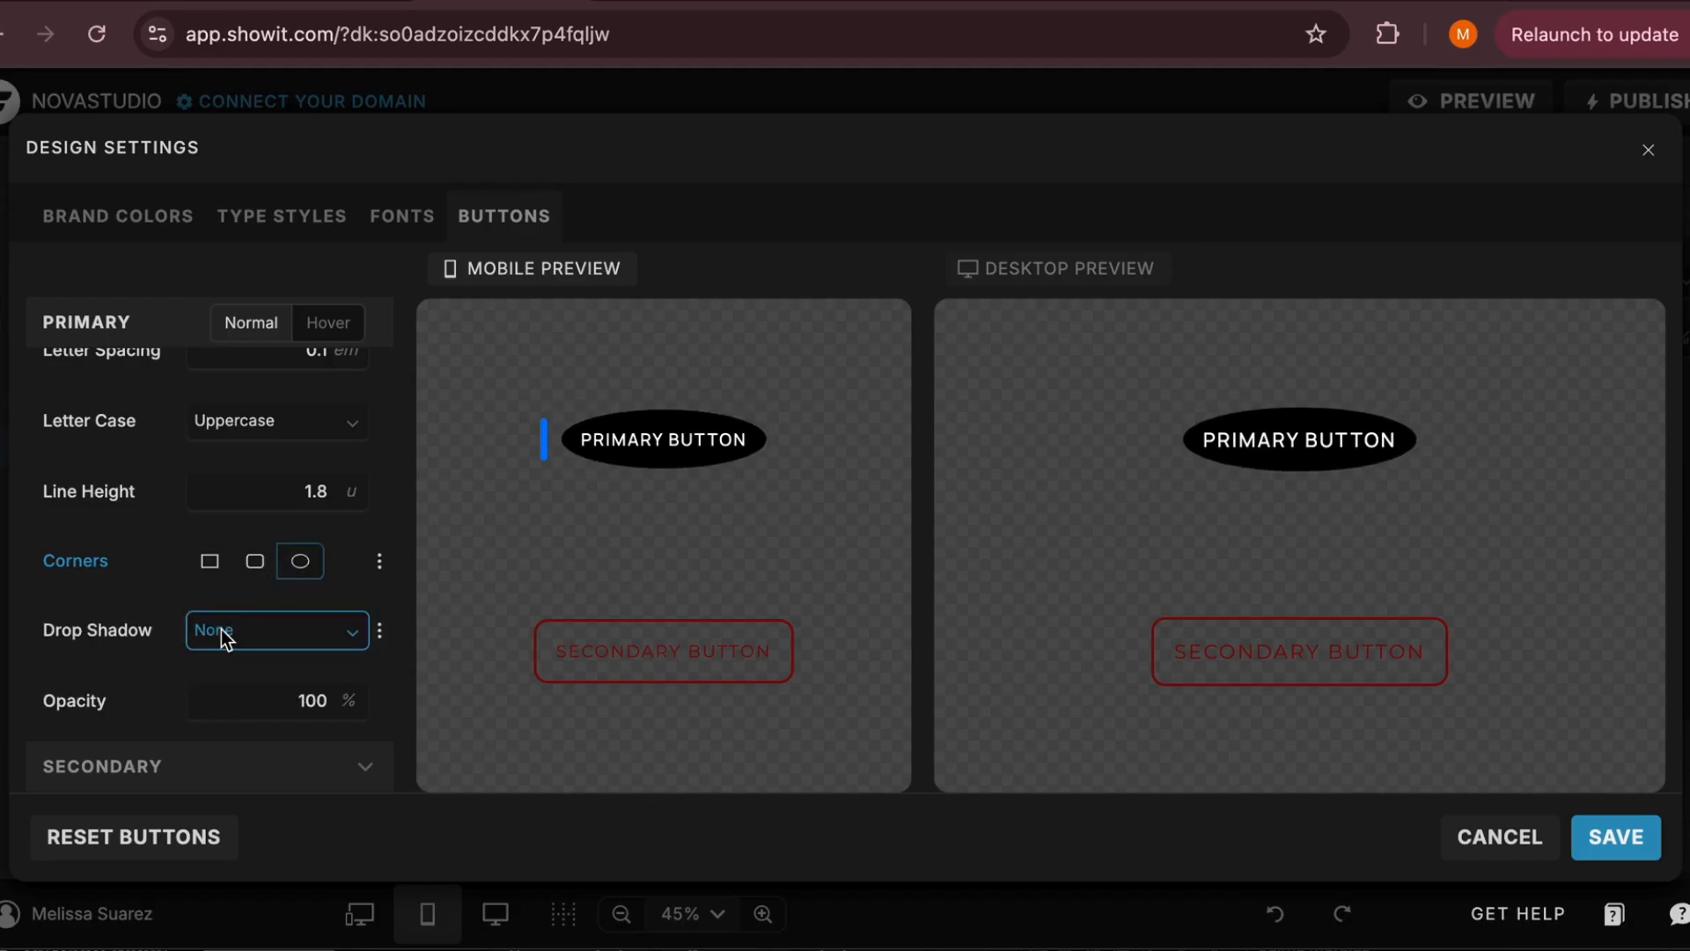
pyautogui.scroll(-1, 221, 630)
pyautogui.scroll(10, 211, 542)
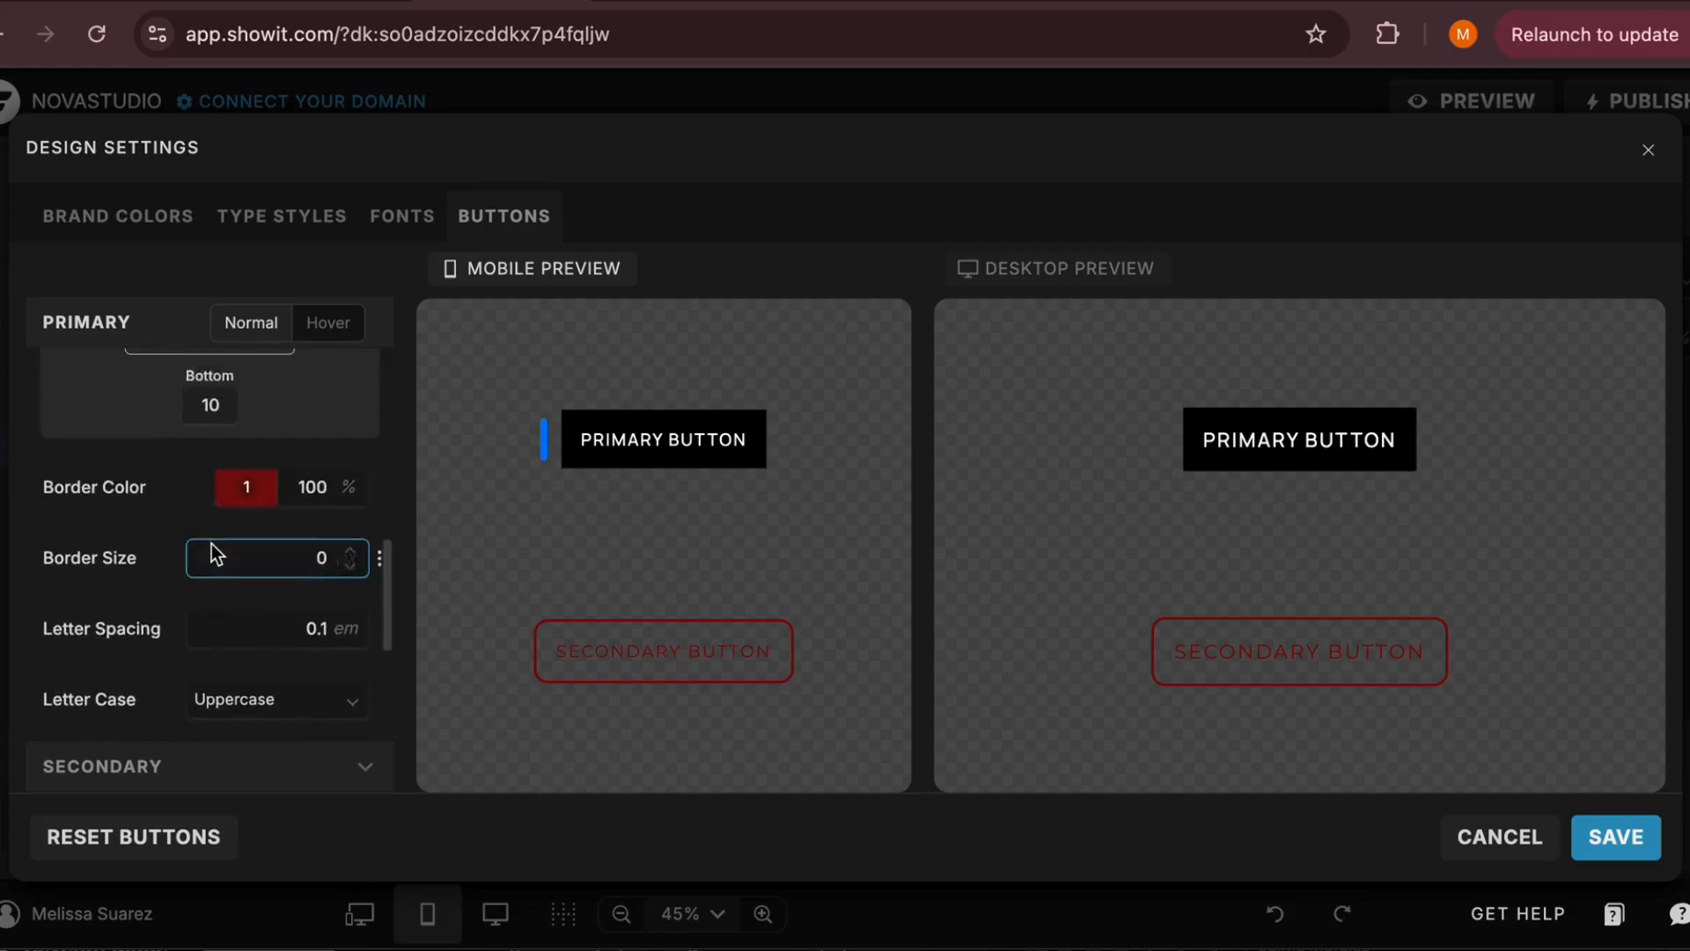
# Close the design settings without saving the changes and switch the canvas to desktop view
pyautogui.click(1646, 155)
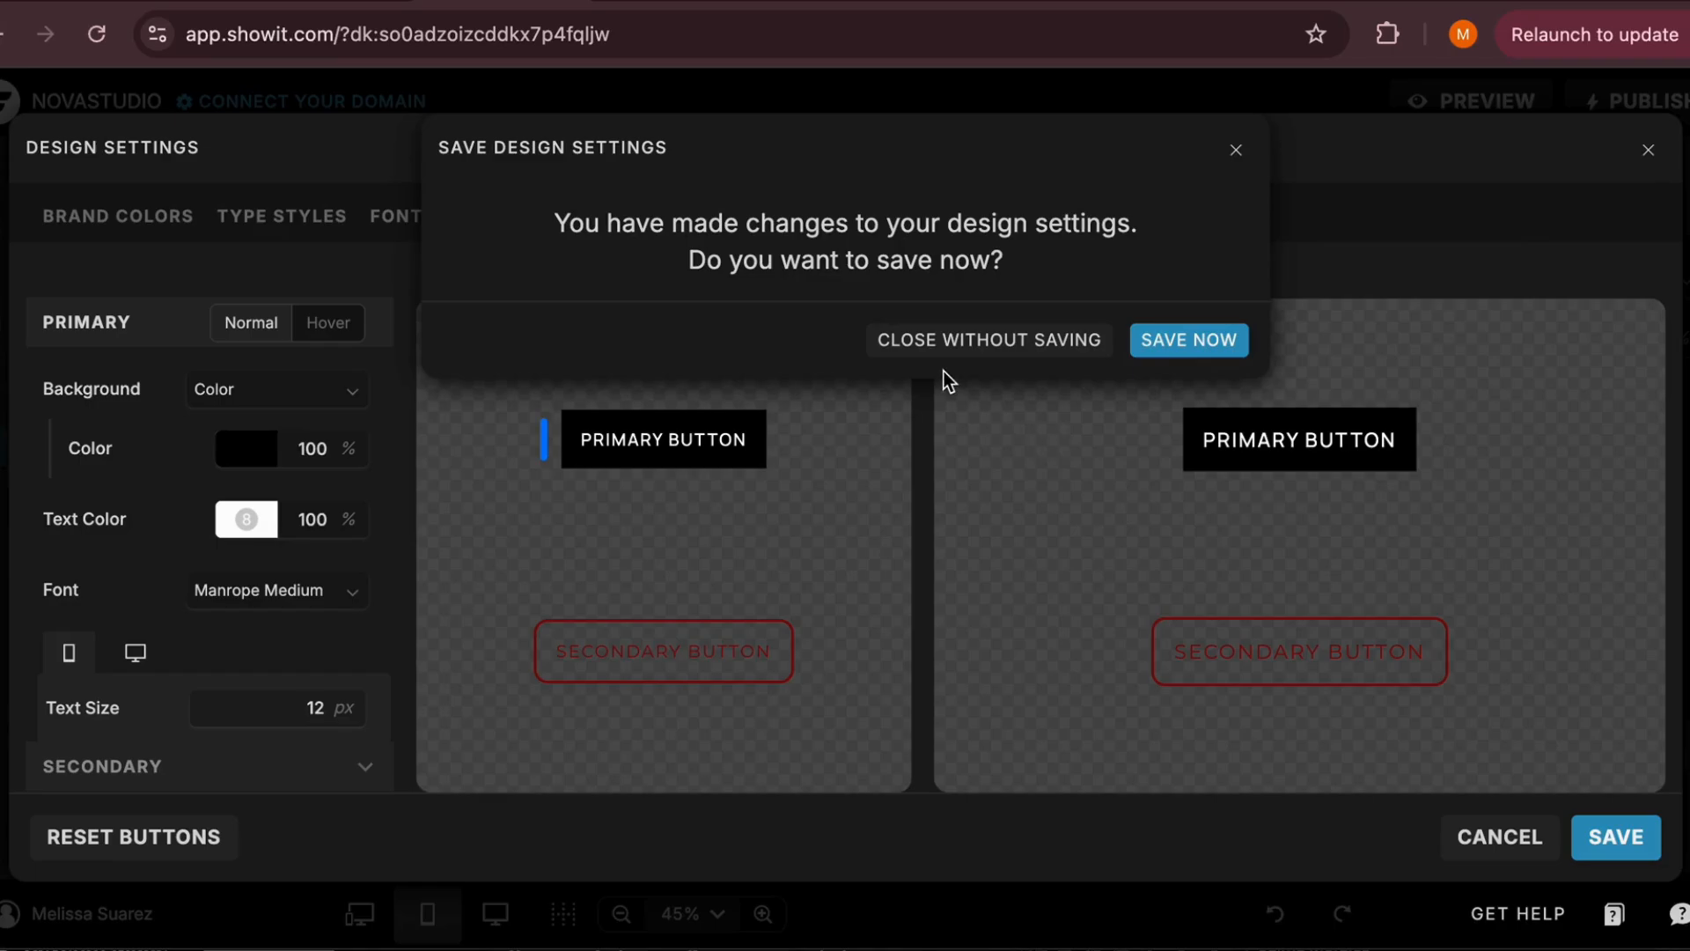
pyautogui.click(966, 341)
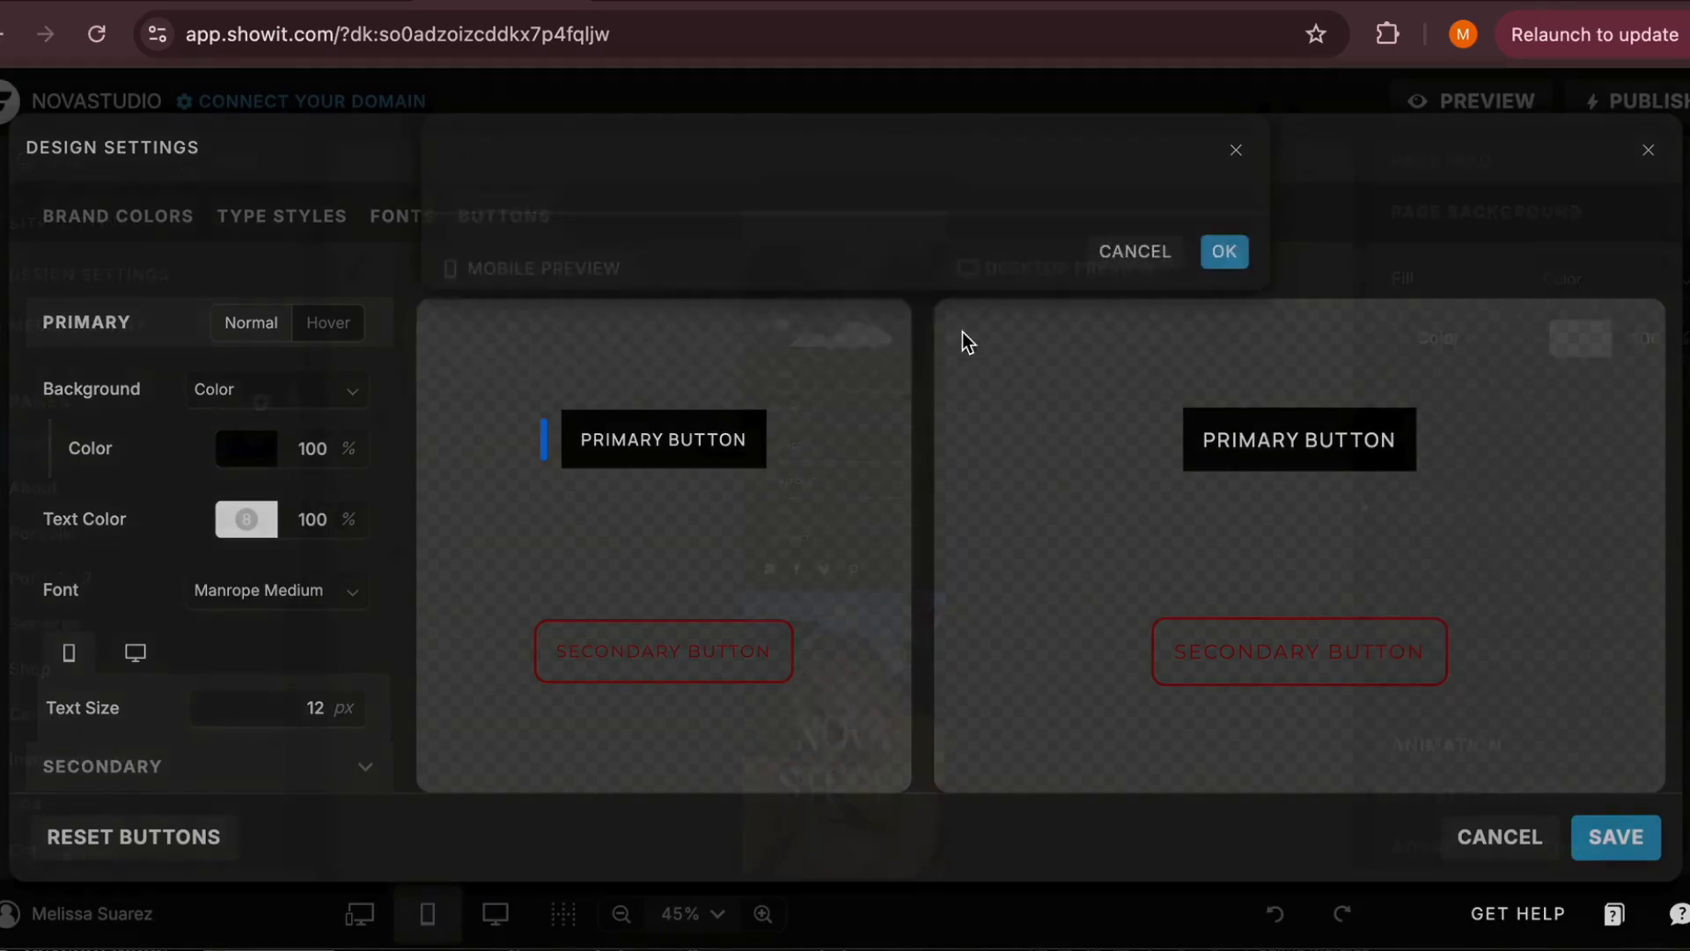
pyautogui.click(495, 912)
# Open the media library and look through the images in the Dark moody folder
pyautogui.click(199, 353)
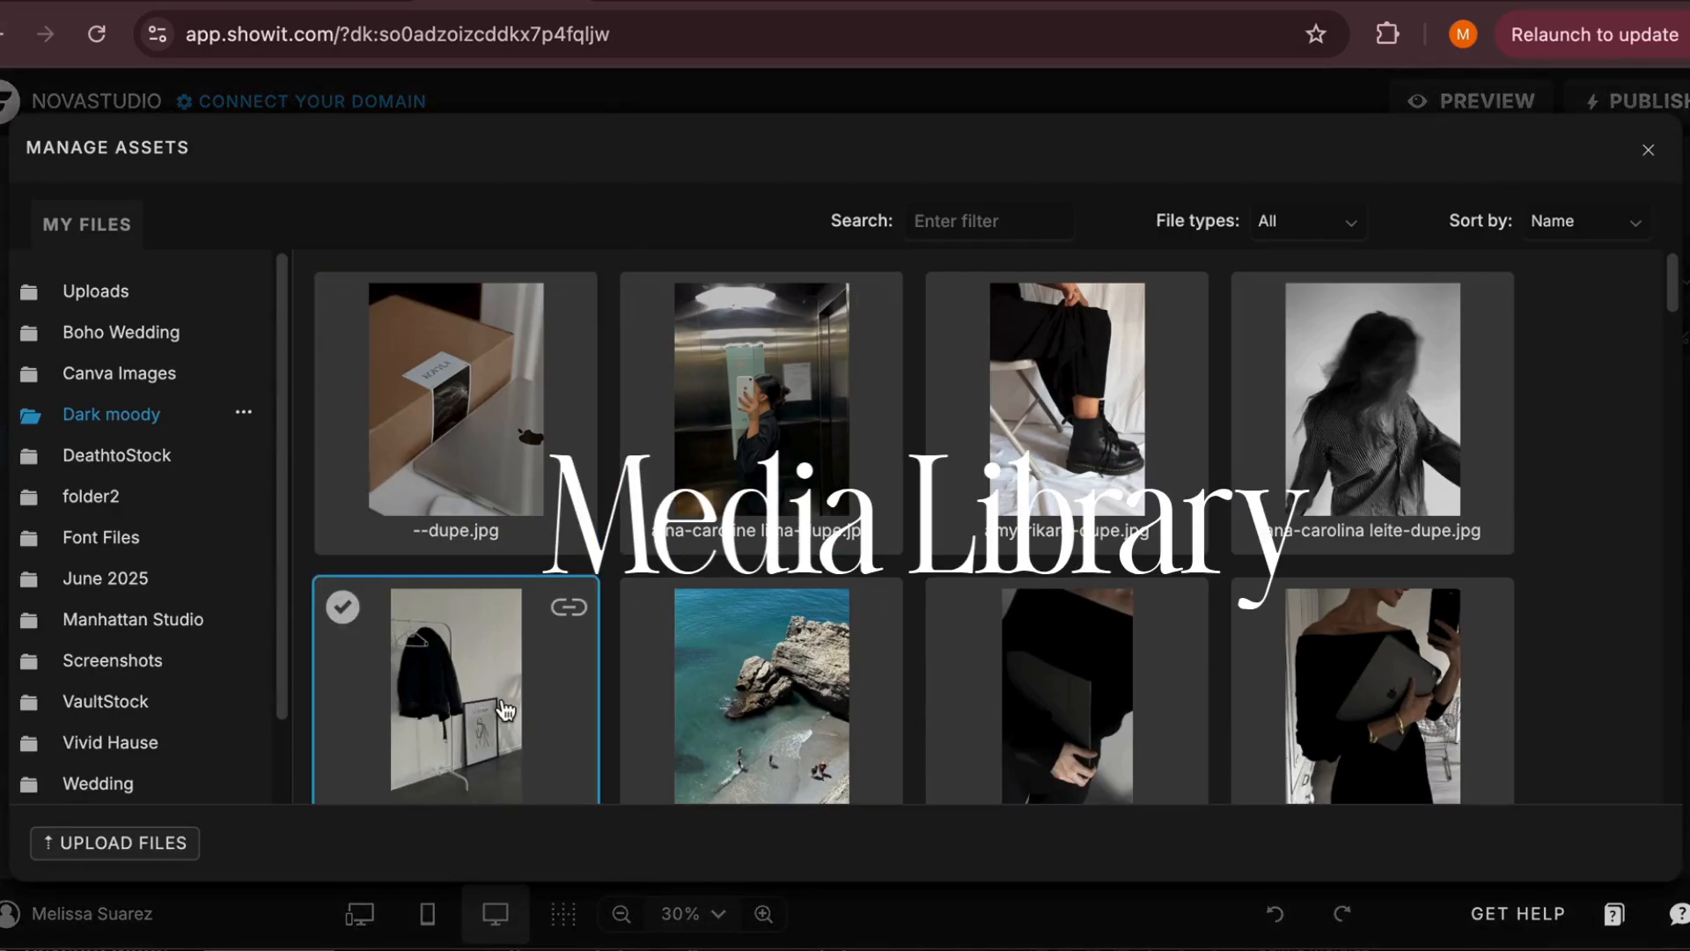
pyautogui.scroll(-1, 759, 644)
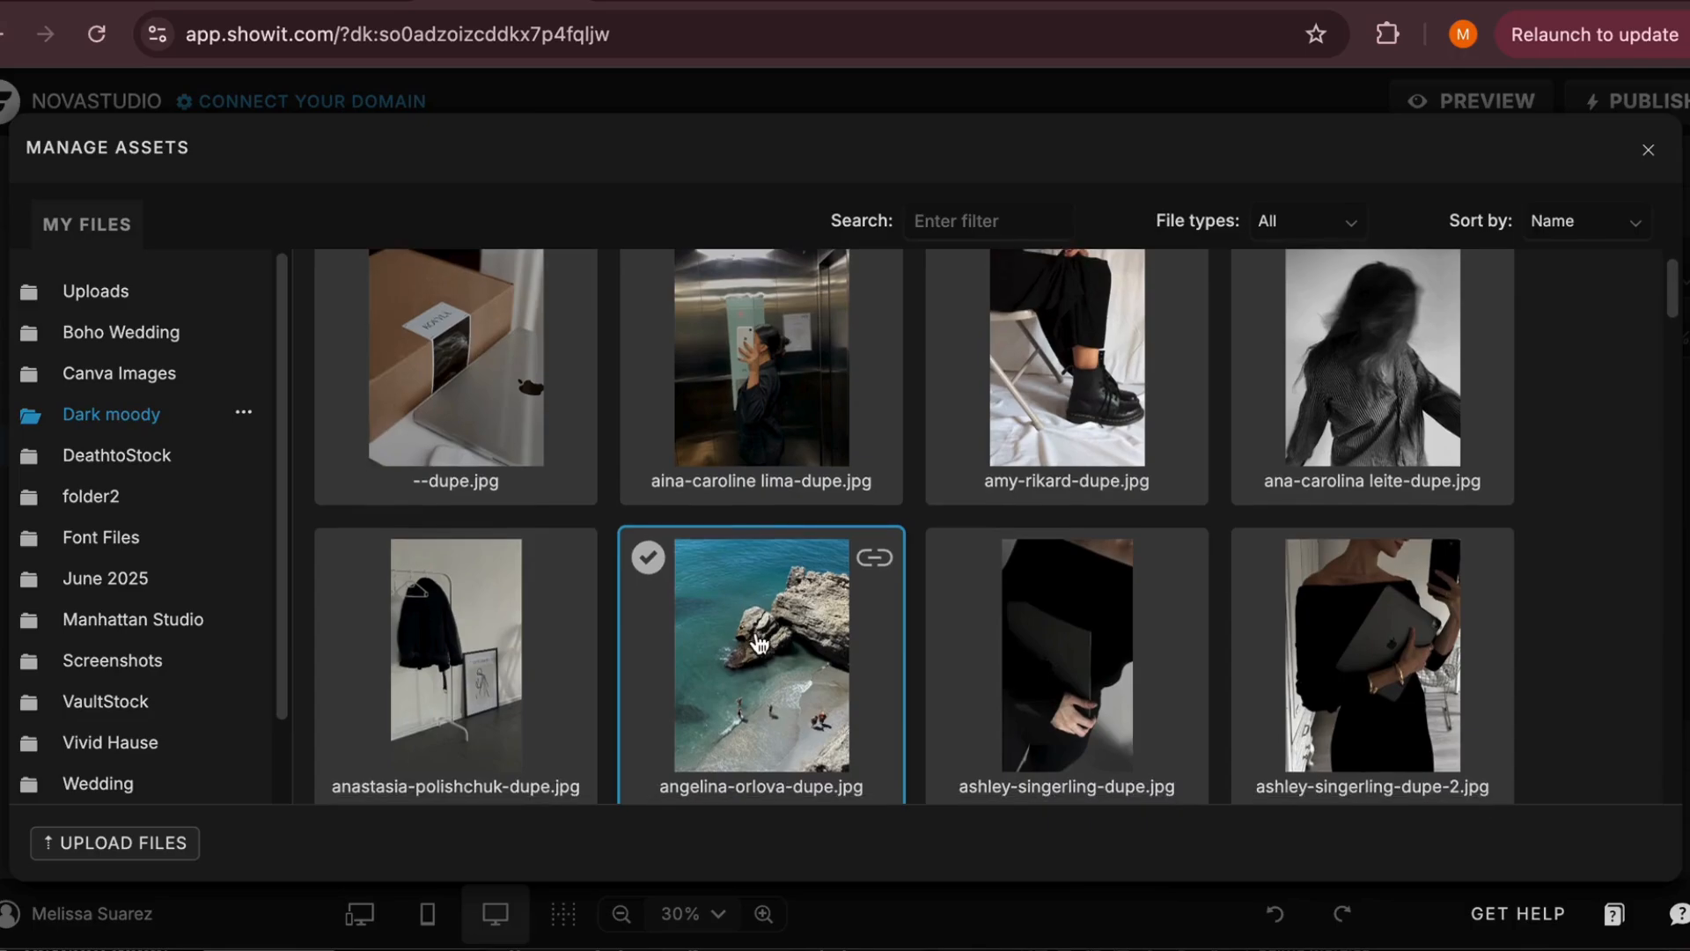
pyautogui.scroll(1, 759, 645)
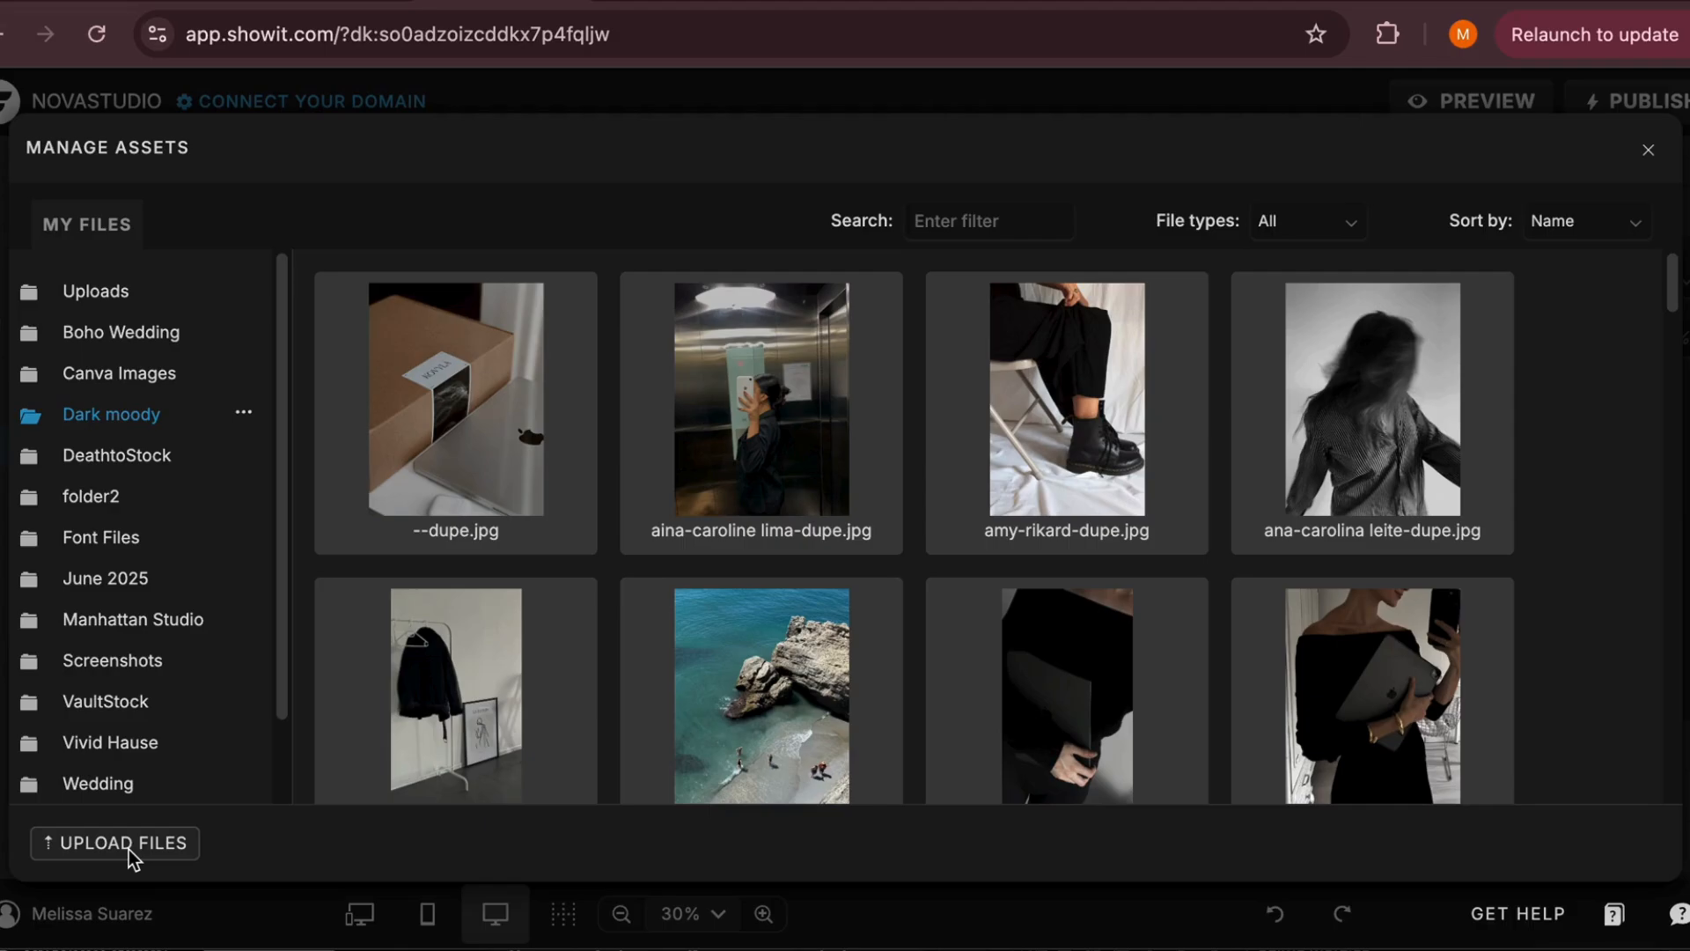
# Add a new media library folder named Nova Studio
pyautogui.scroll(-2, 53, 744)
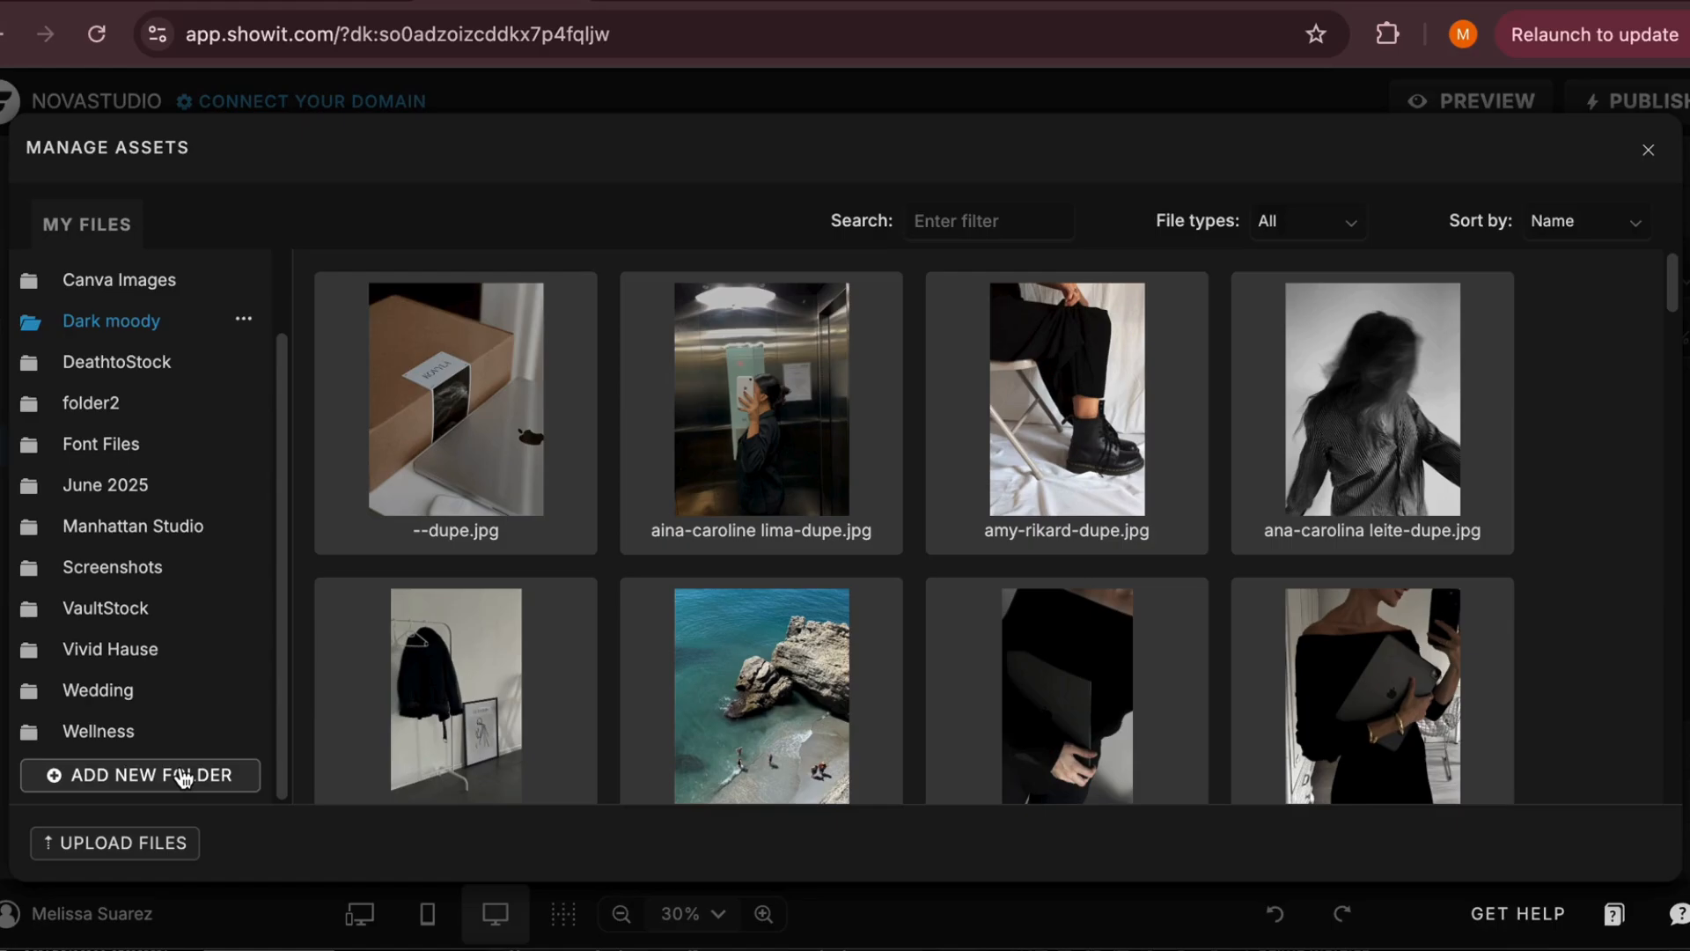
pyautogui.click(183, 777)
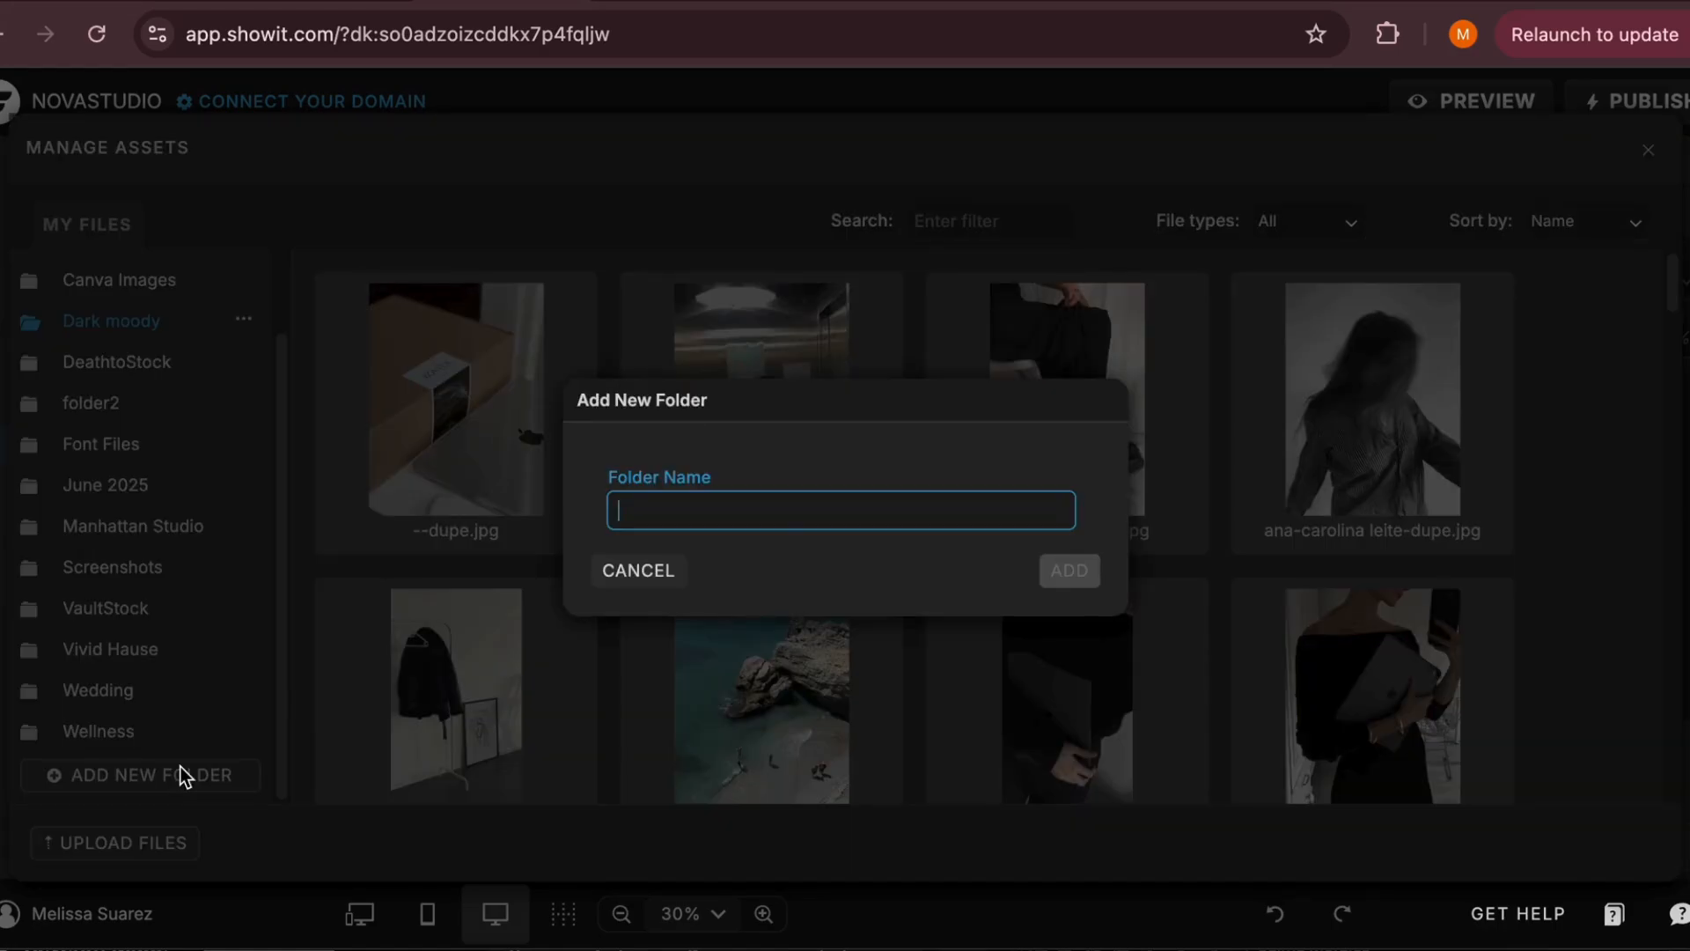
pyautogui.write('Nova Studio')
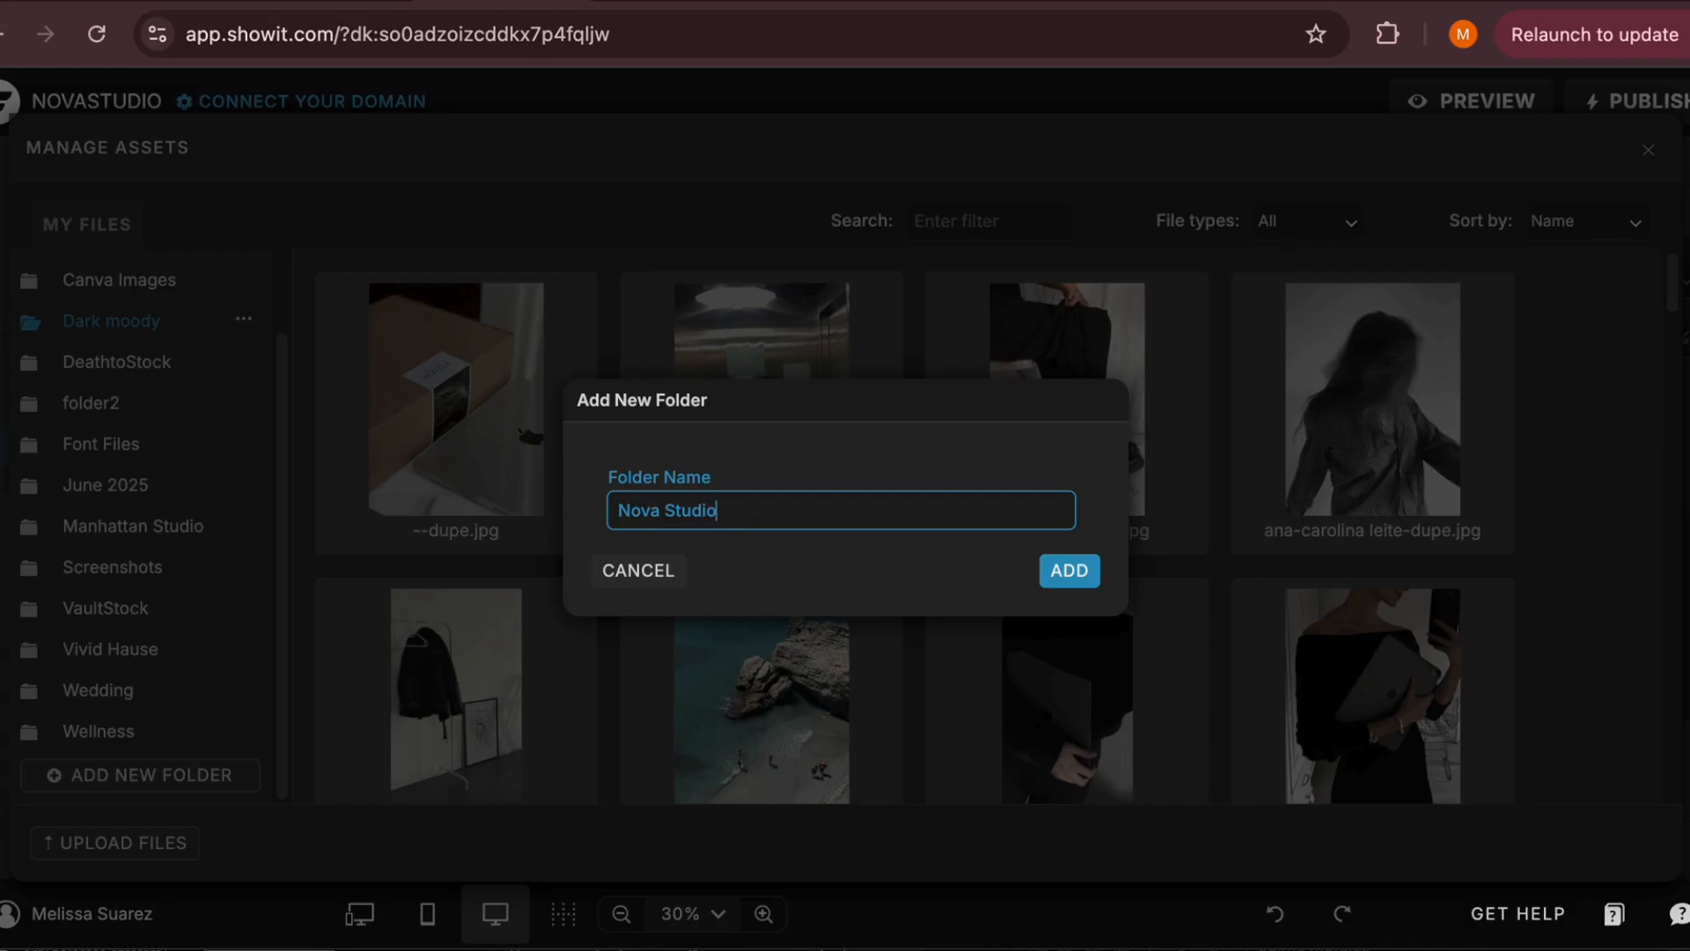
pyautogui.click(1091, 571)
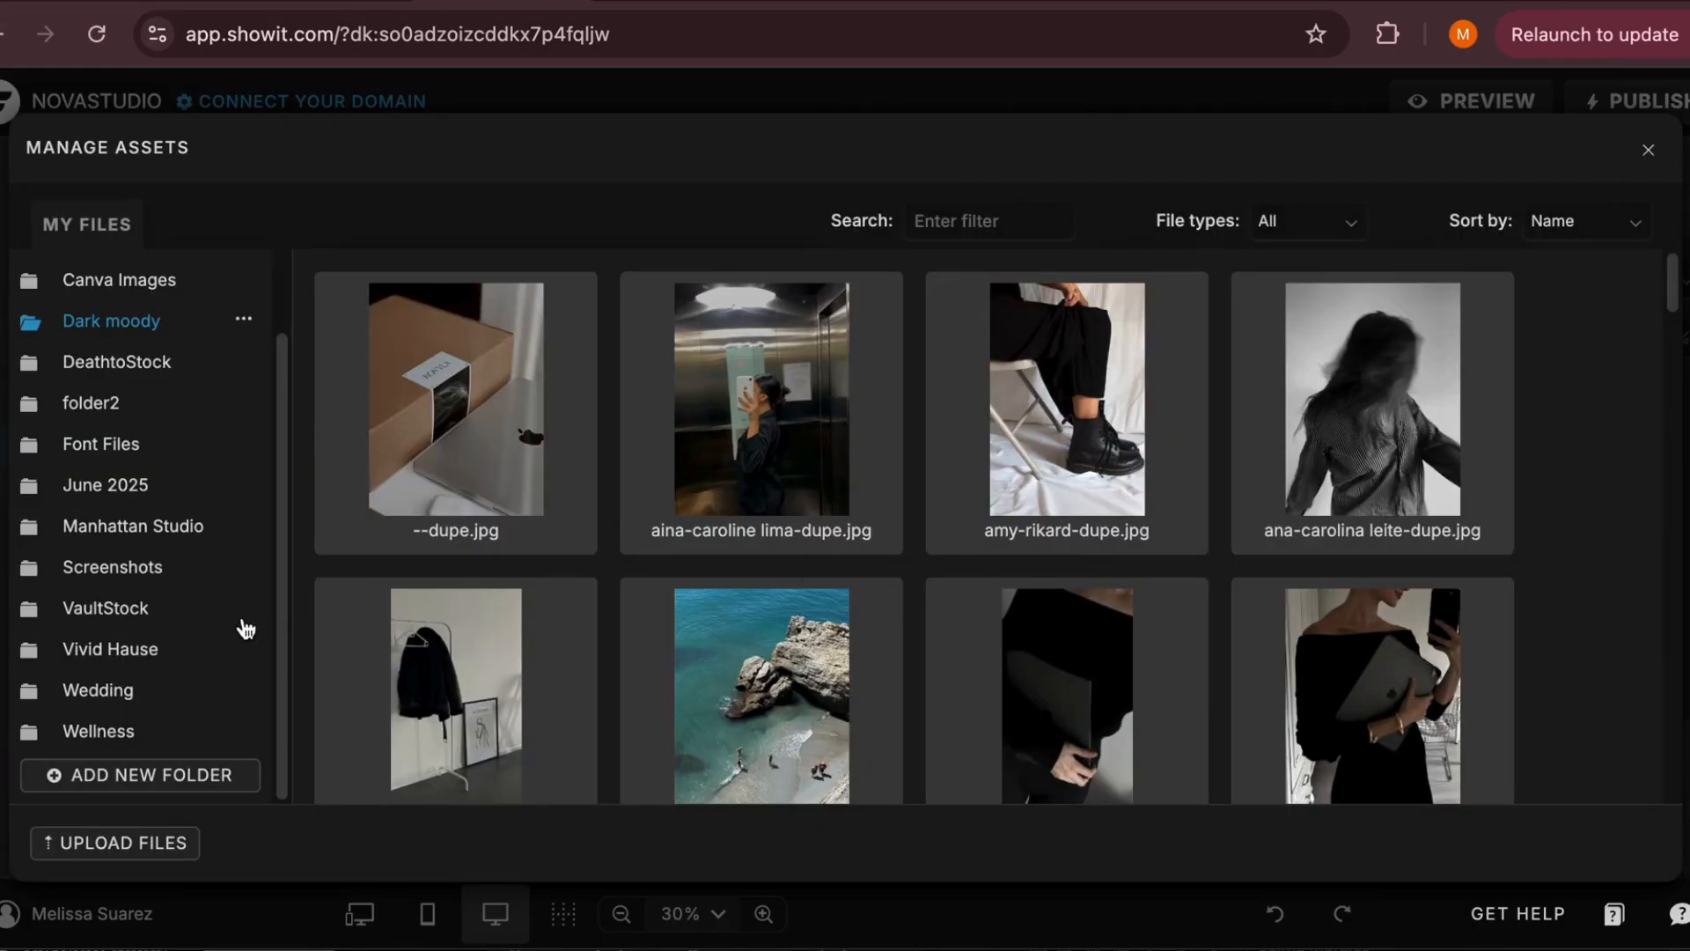
# Check the Nova Studio folder in the media library's folder list and close the library
pyautogui.scroll(1, 245, 628)
pyautogui.scroll(-3, 242, 630)
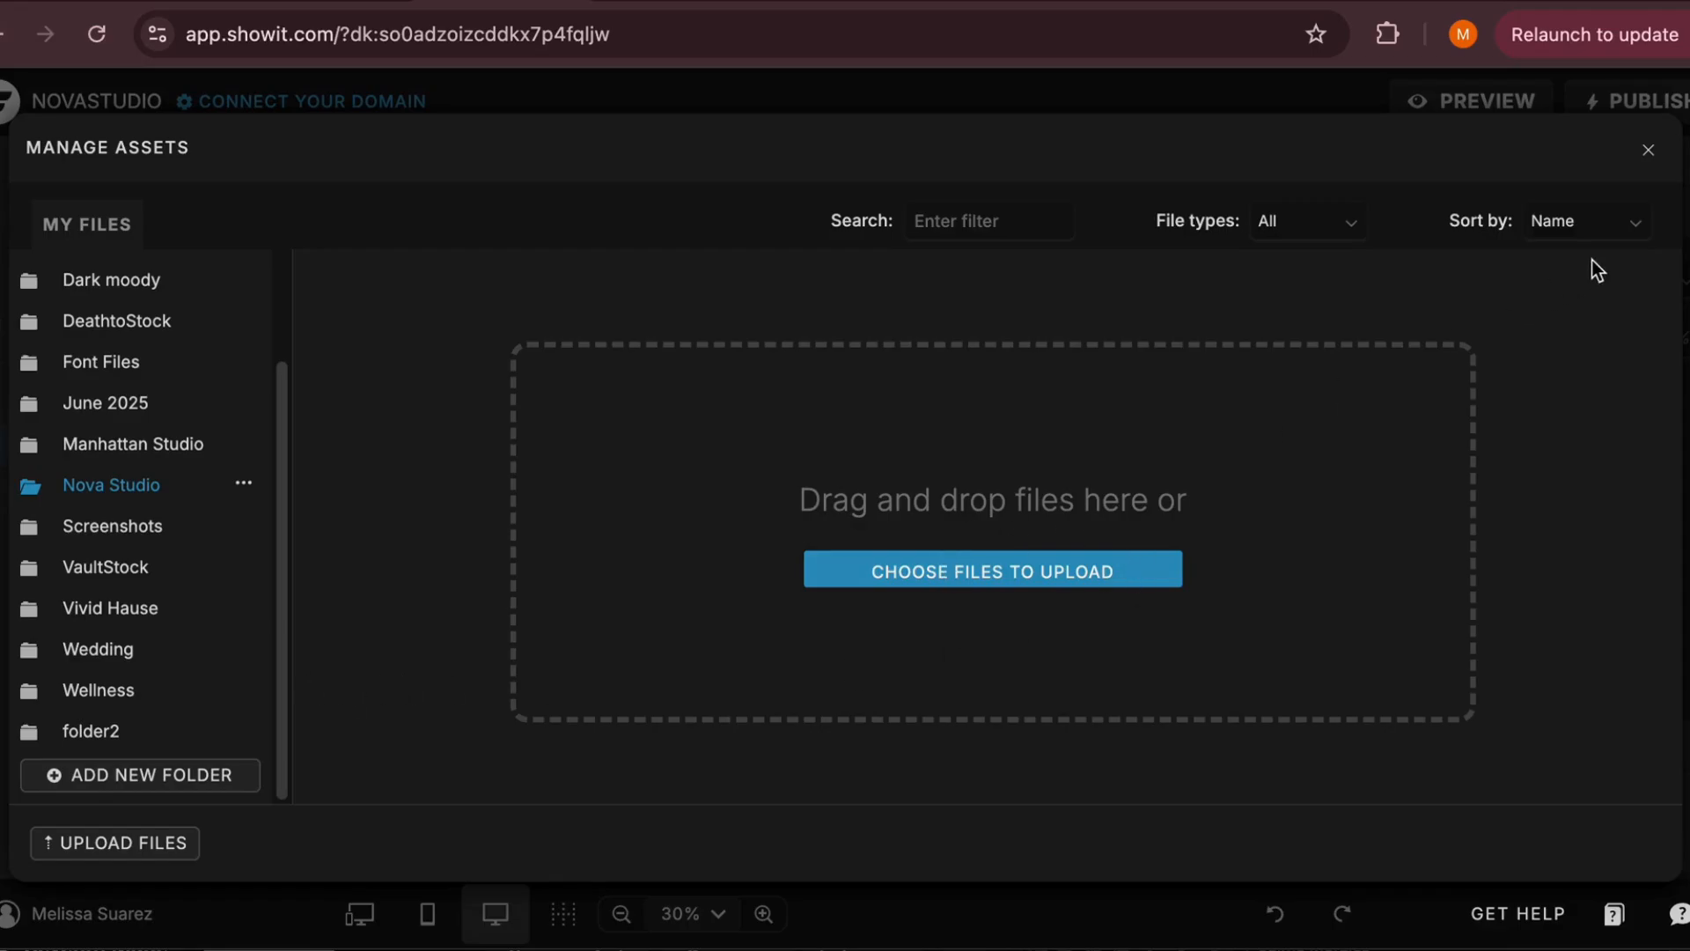
pyautogui.scroll(3, 204, 509)
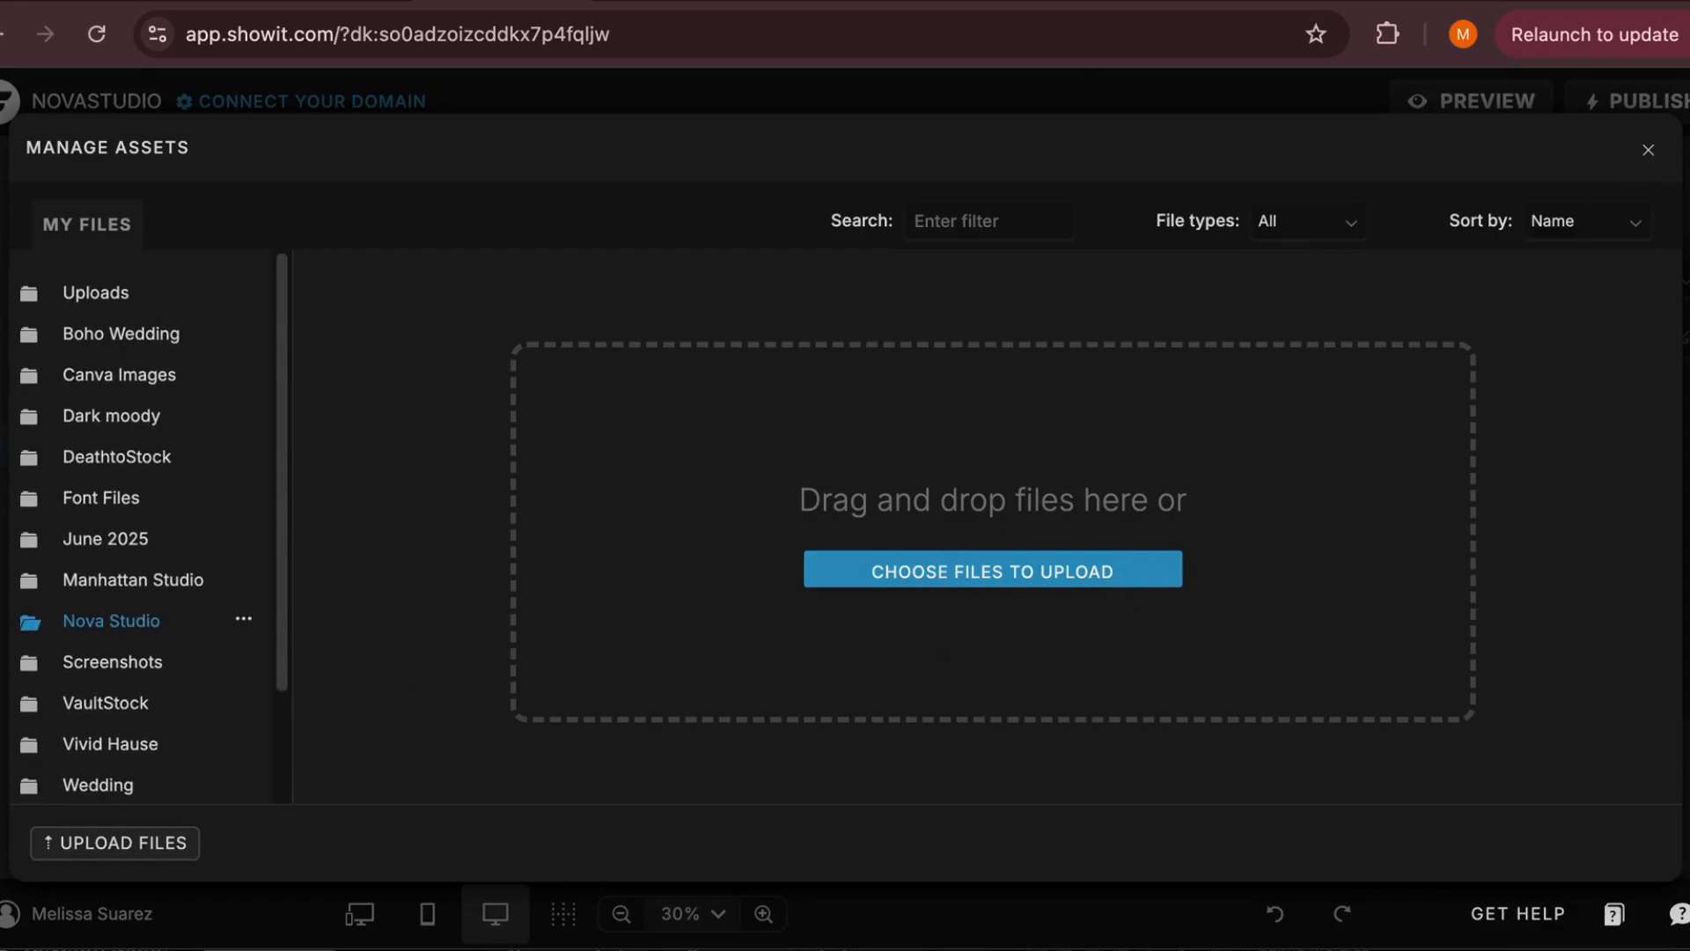
pyautogui.click(1646, 153)
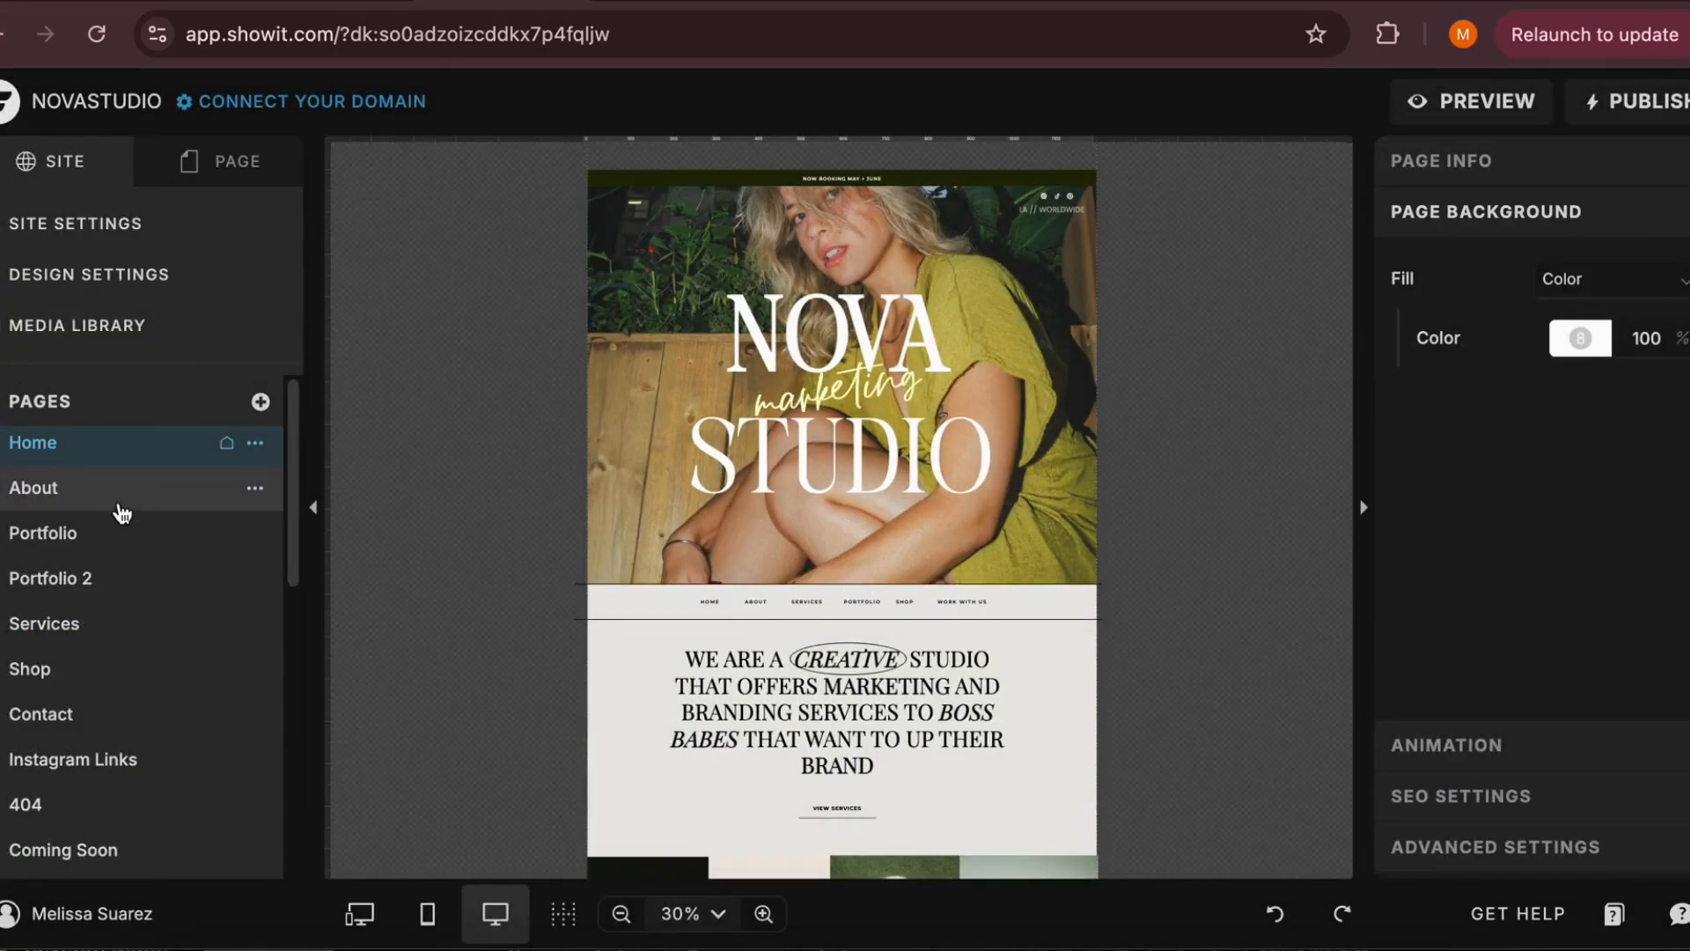
# Look through the site's list of pages and open the About and Portfolio pages to view their layouts
pyautogui.scroll(-3, 122, 513)
pyautogui.scroll(-1, 115, 503)
pyautogui.scroll(5, 120, 505)
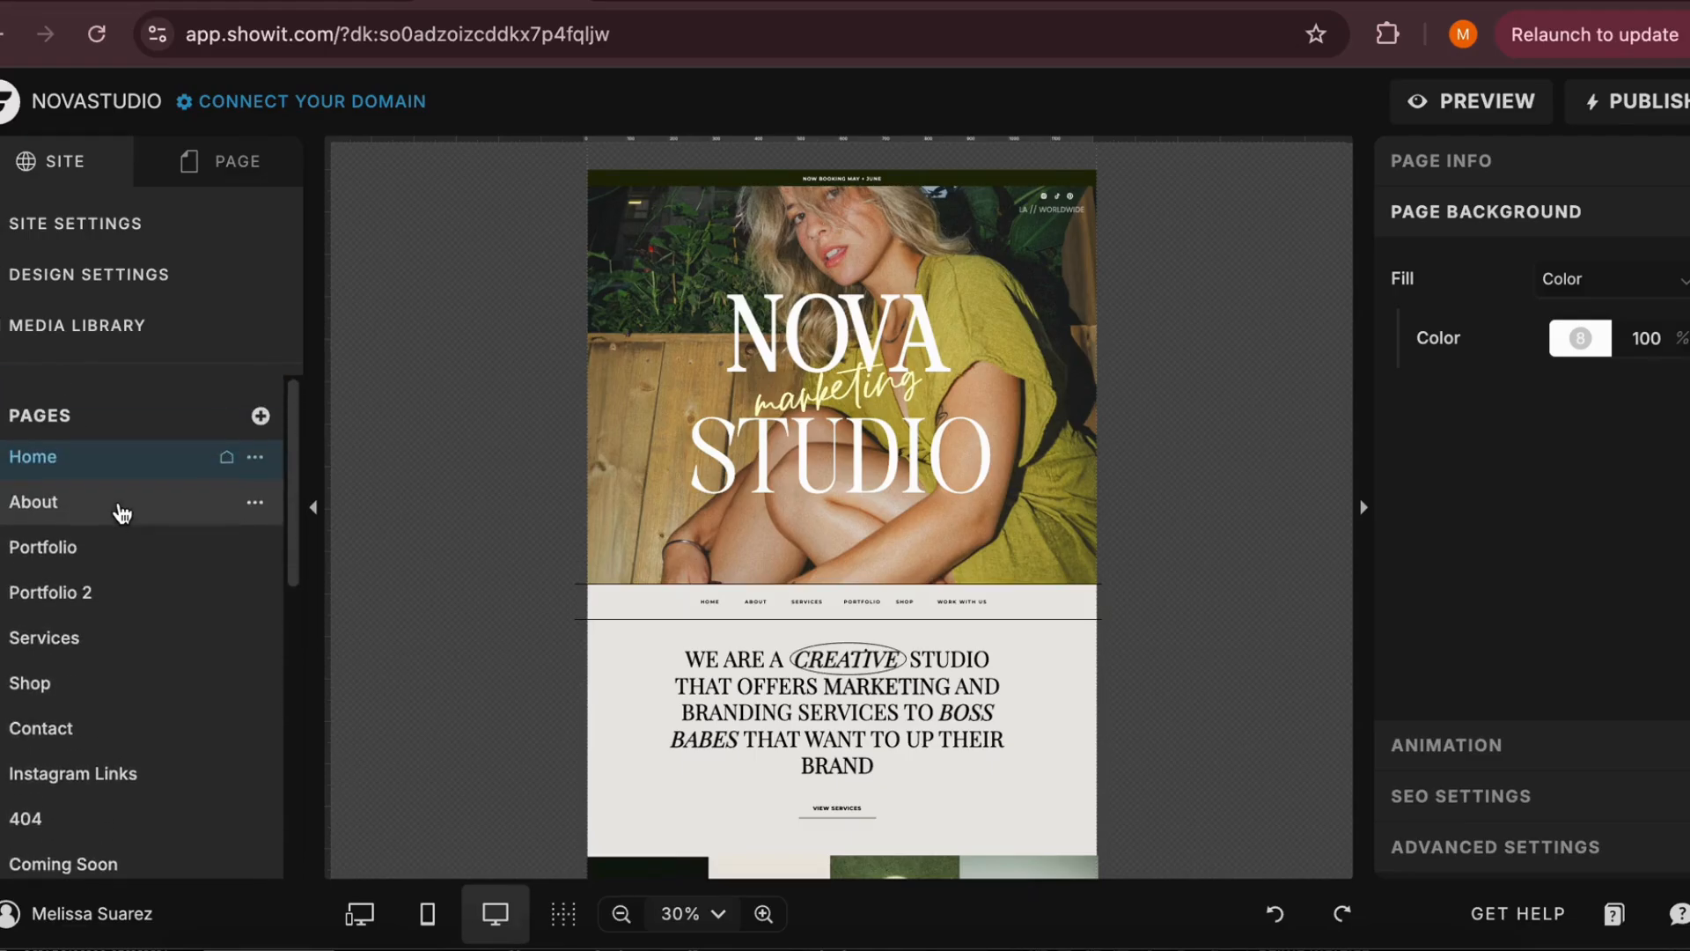
pyautogui.scroll(-1, 724, 594)
pyautogui.scroll(-5, 724, 594)
pyautogui.scroll(10, 721, 584)
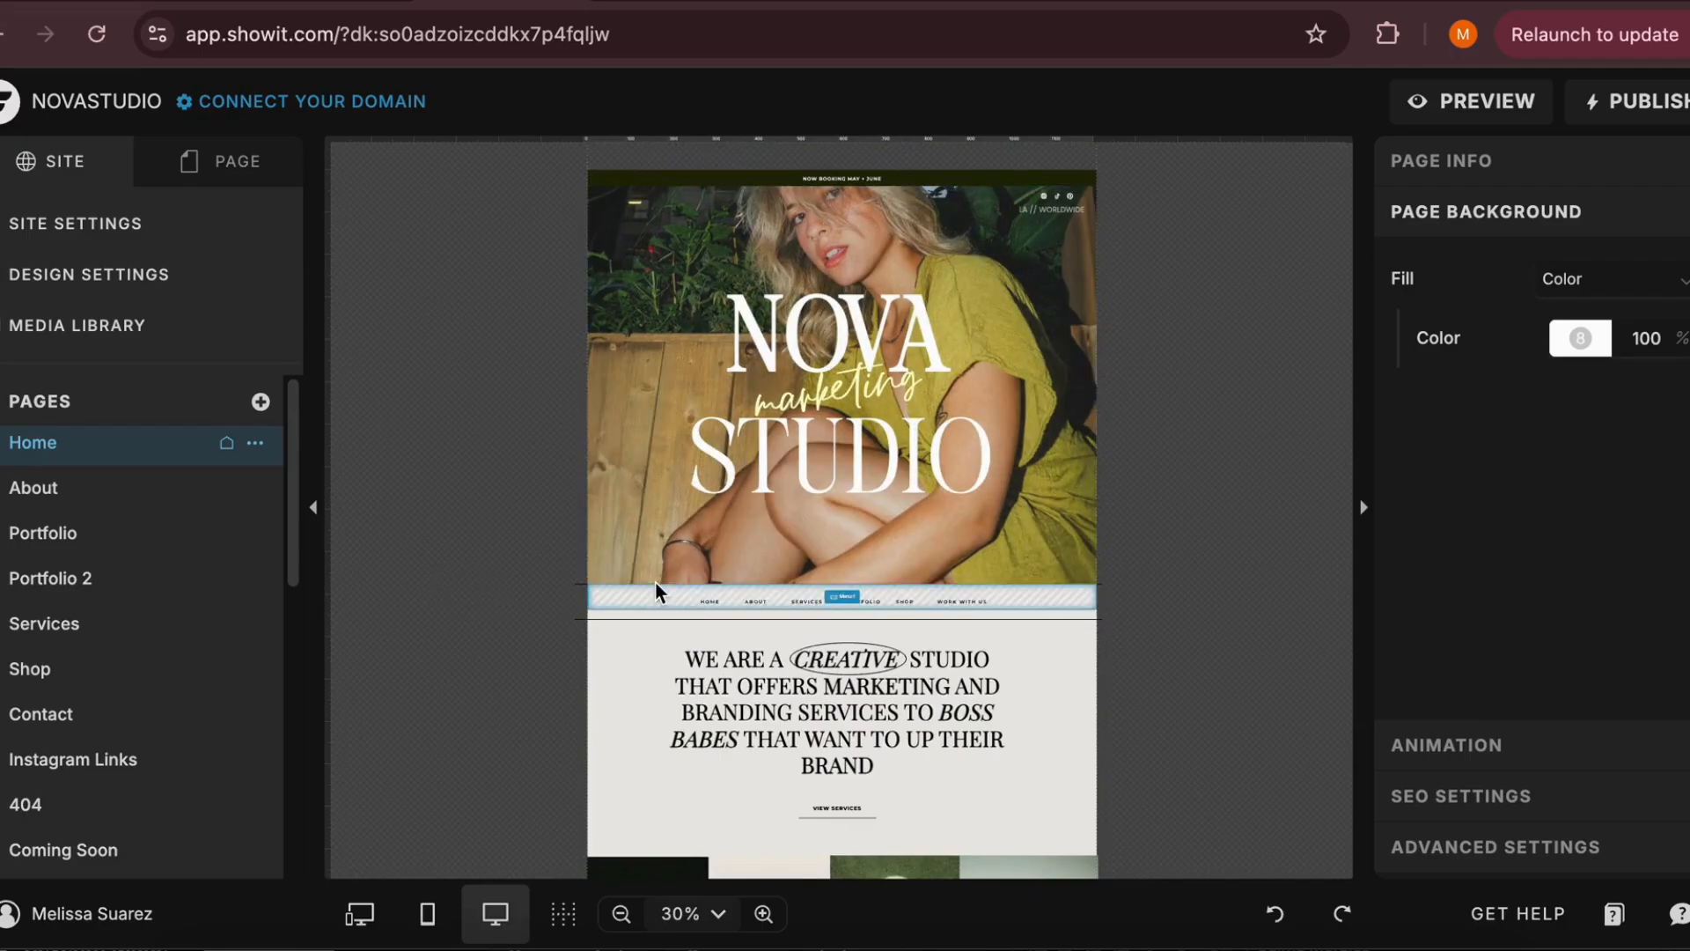
pyautogui.click(141, 501)
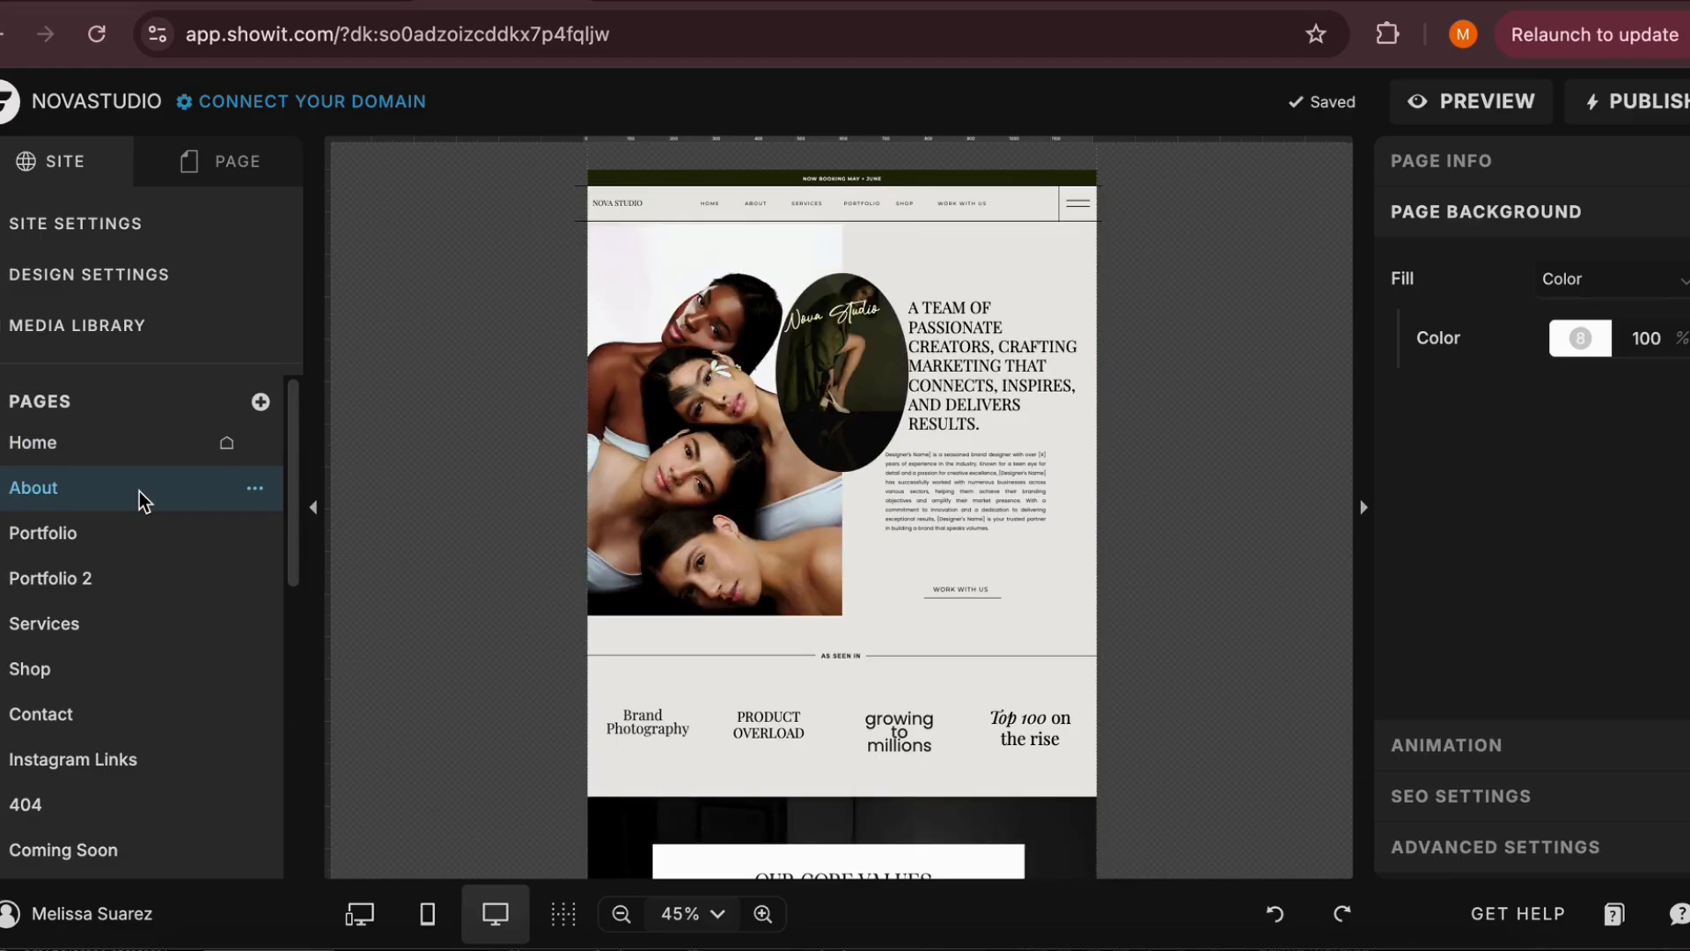
pyautogui.click(126, 531)
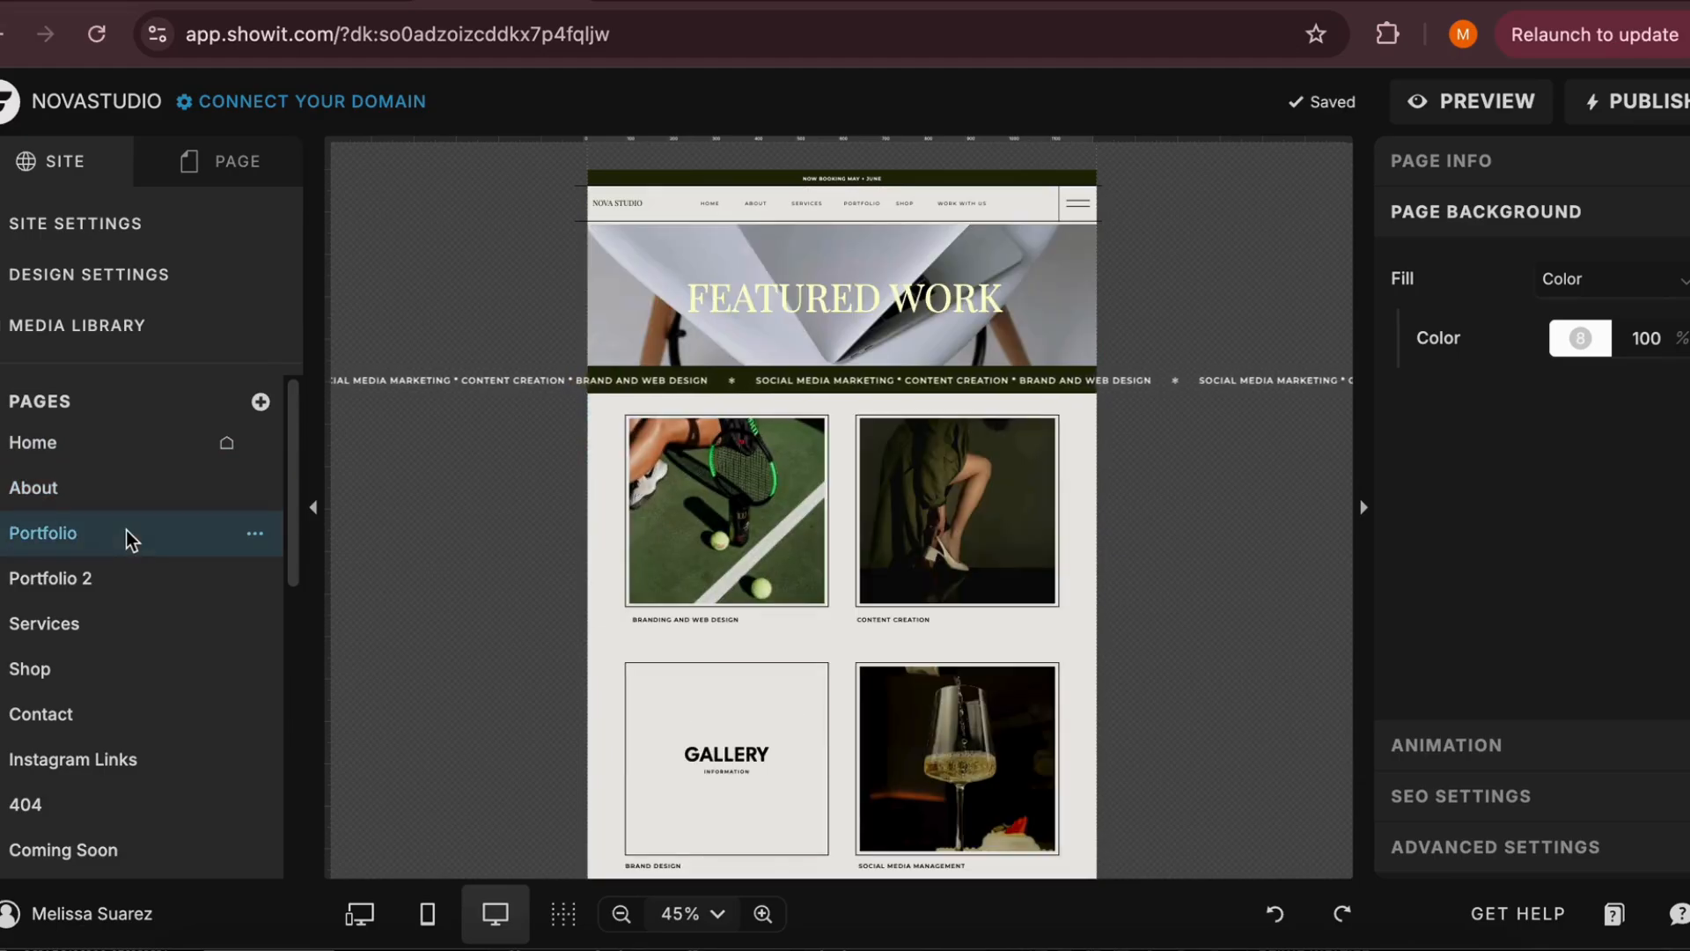
pyautogui.scroll(-4, 109, 572)
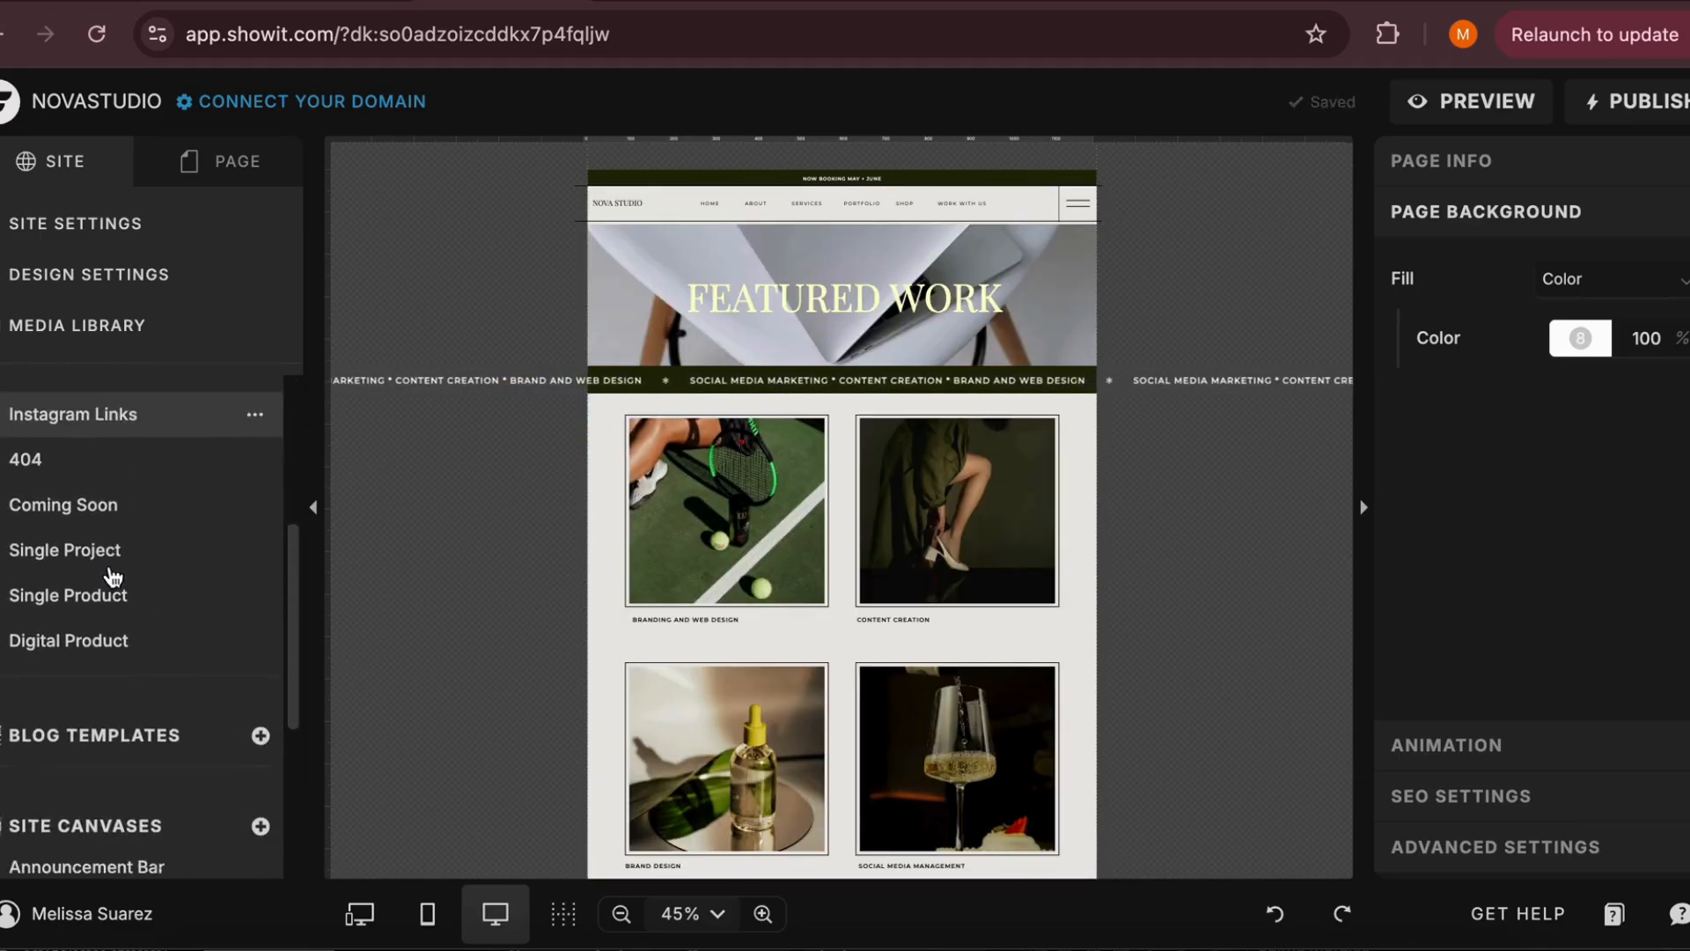
pyautogui.scroll(4, 109, 574)
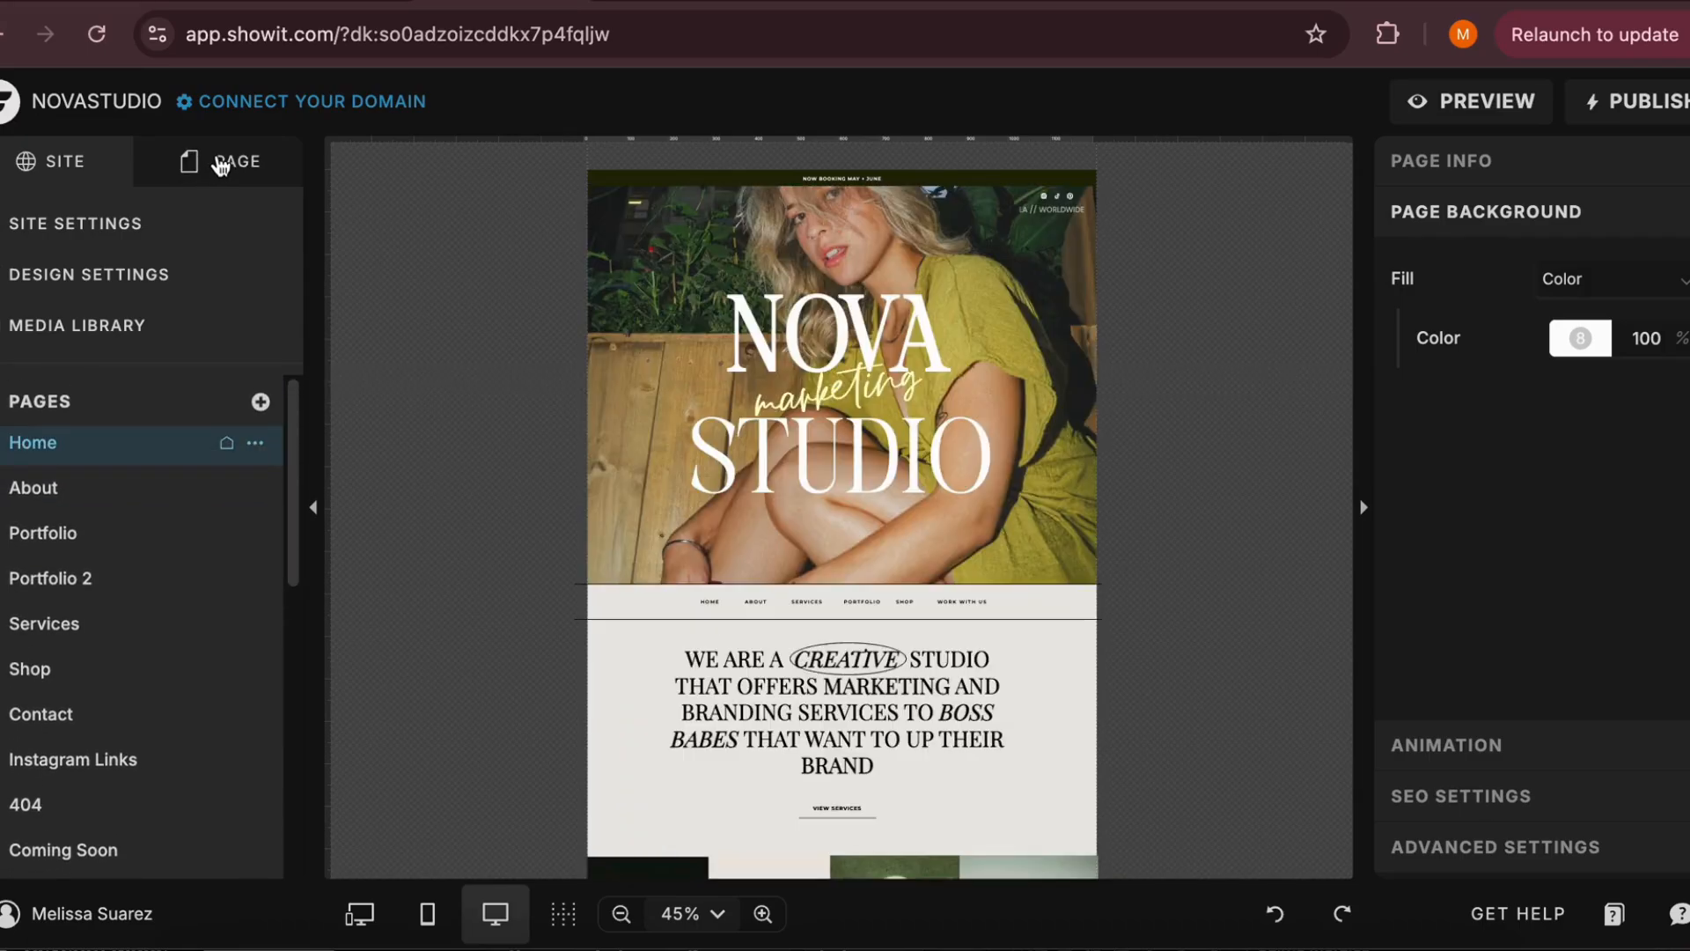
# Show the Home page's canvases, look over its layout, and select the Announcement Bar and Header canvases in turn
pyautogui.click(220, 165)
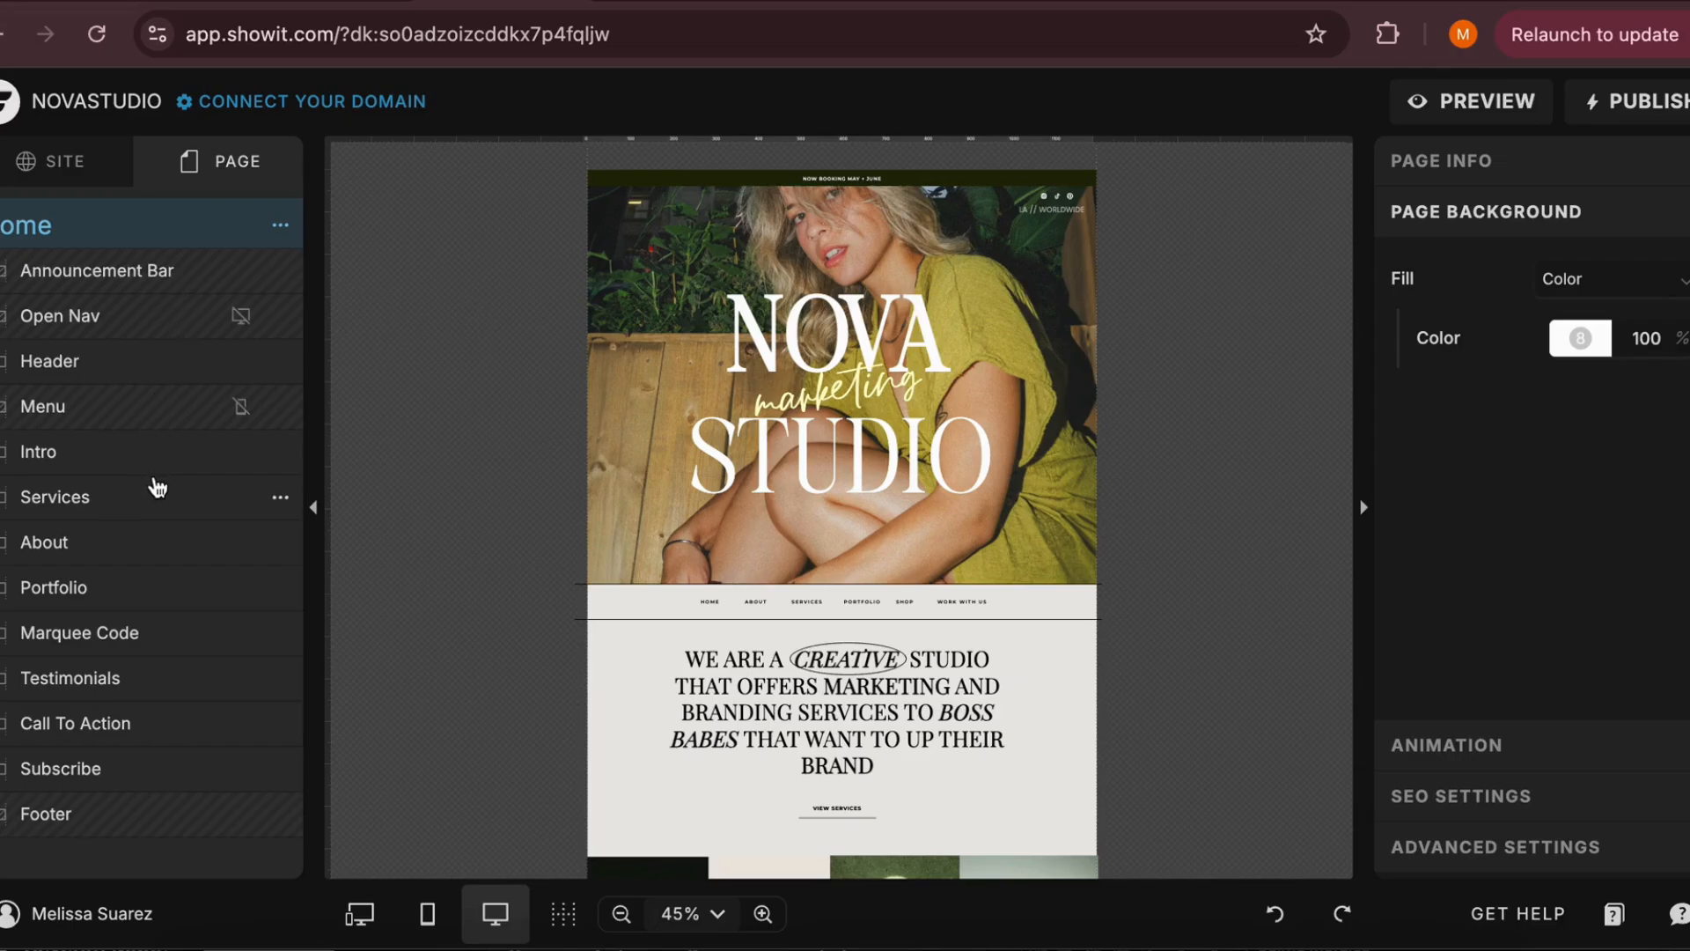
pyautogui.scroll(-6, 531, 669)
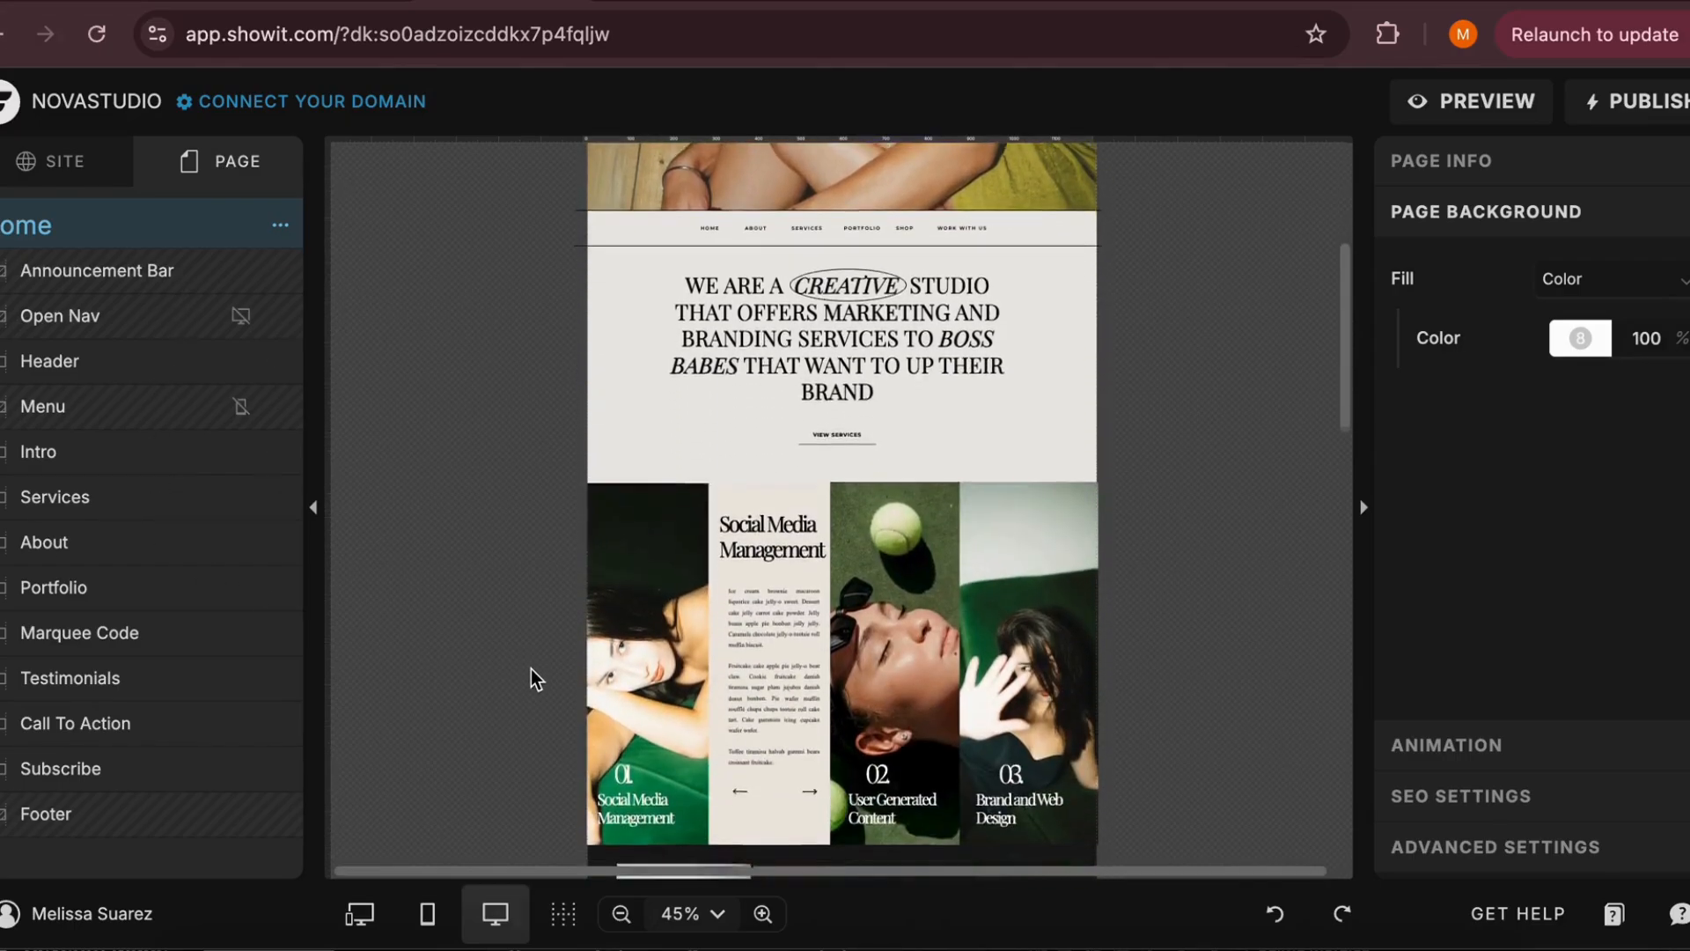
pyautogui.scroll(8, 531, 669)
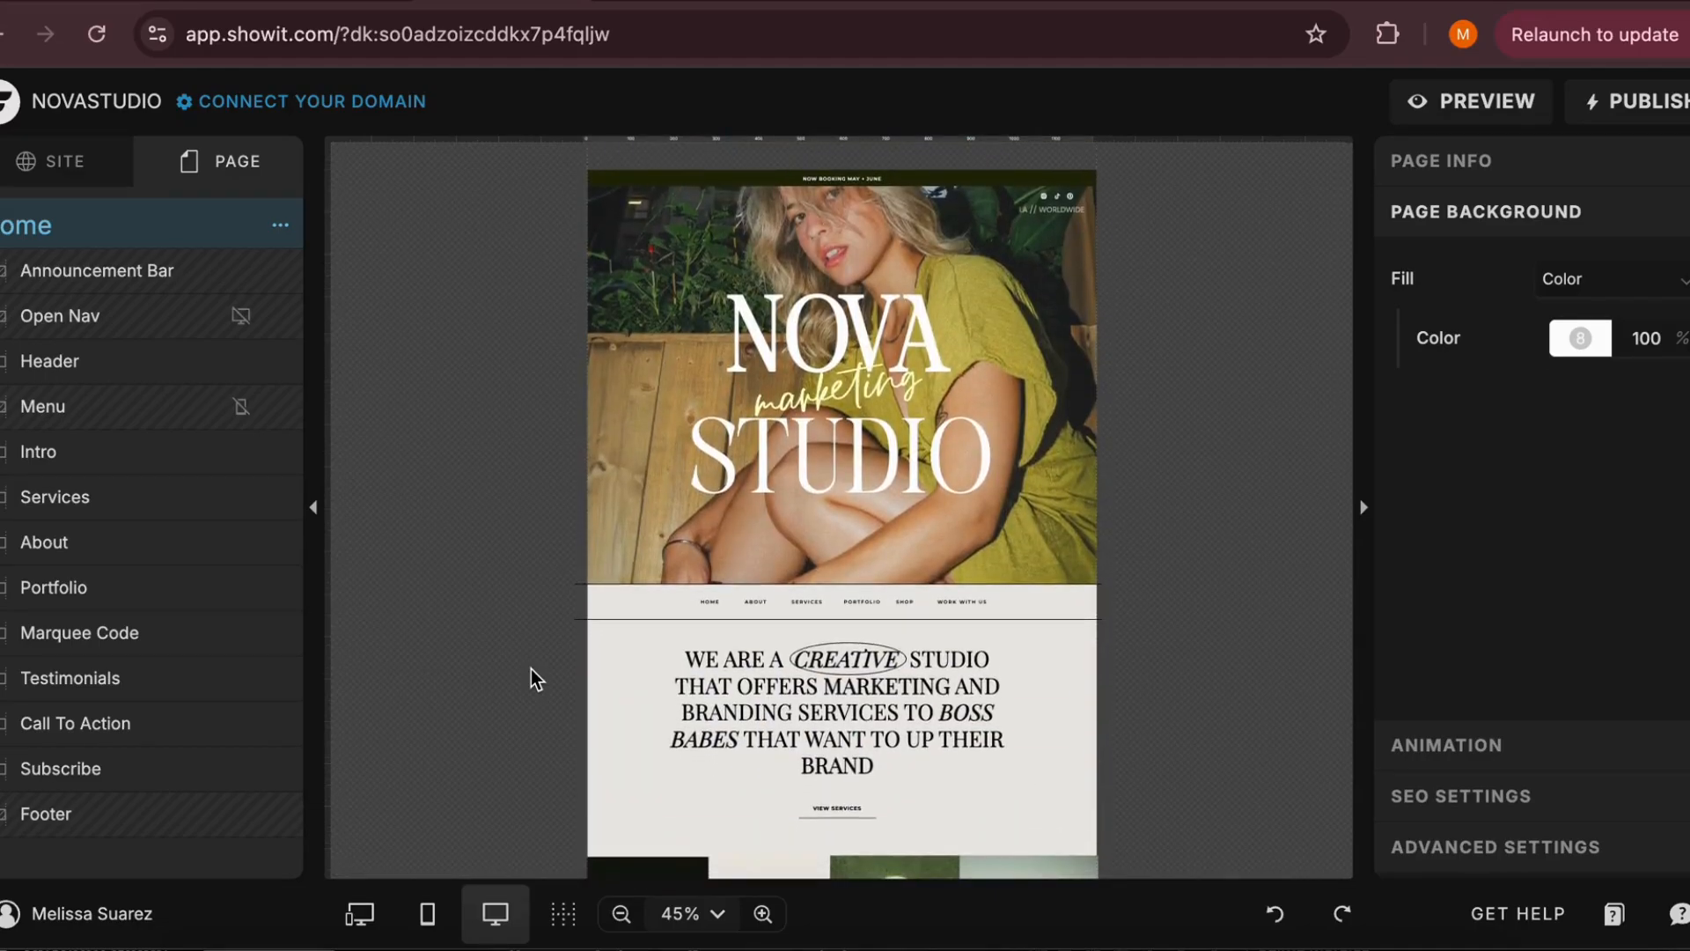
pyautogui.click(735, 177)
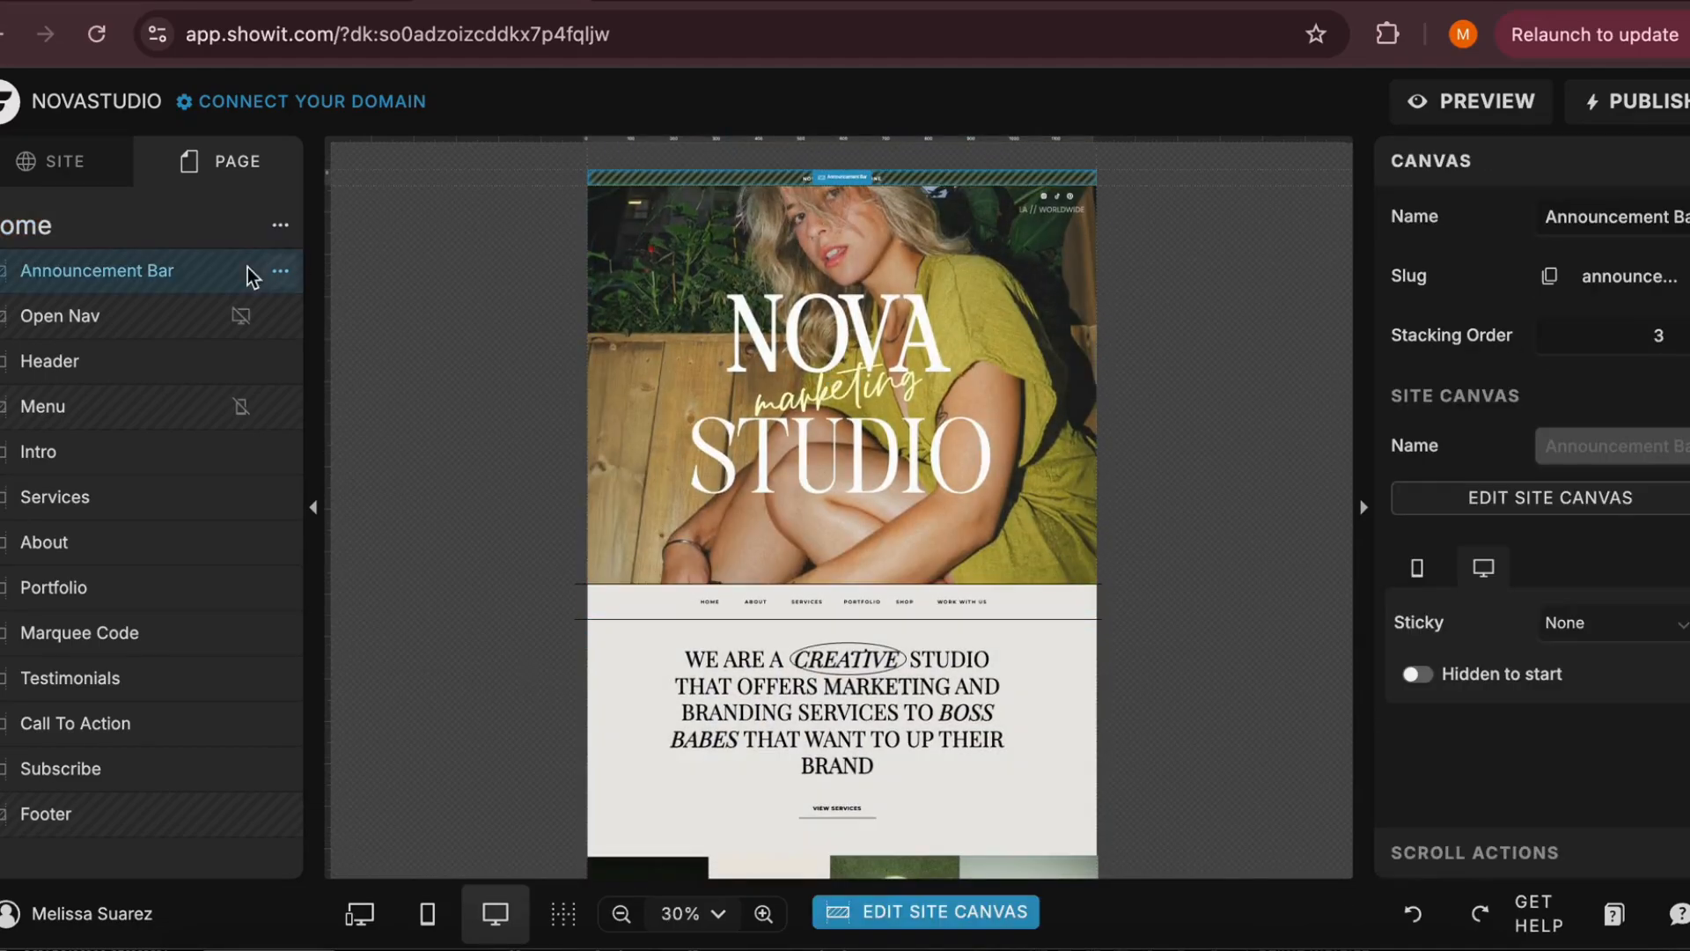
pyautogui.click(663, 430)
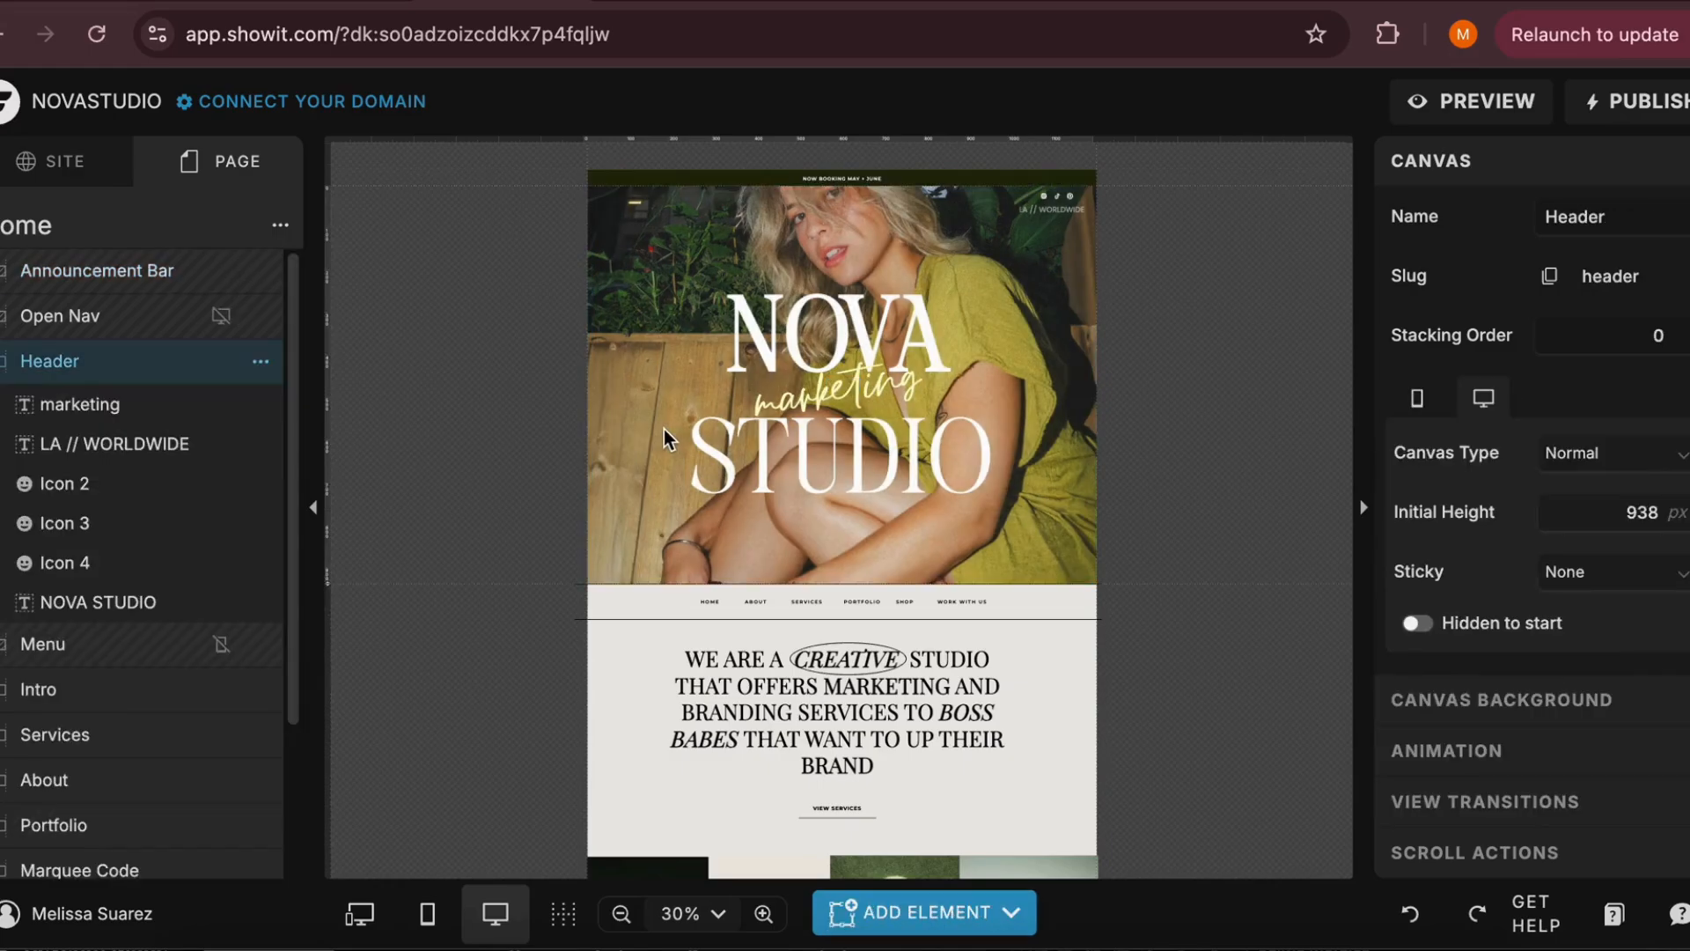
# Select the Intro, About and Portfolio canvases in turn on the Home page
pyautogui.click(634, 667)
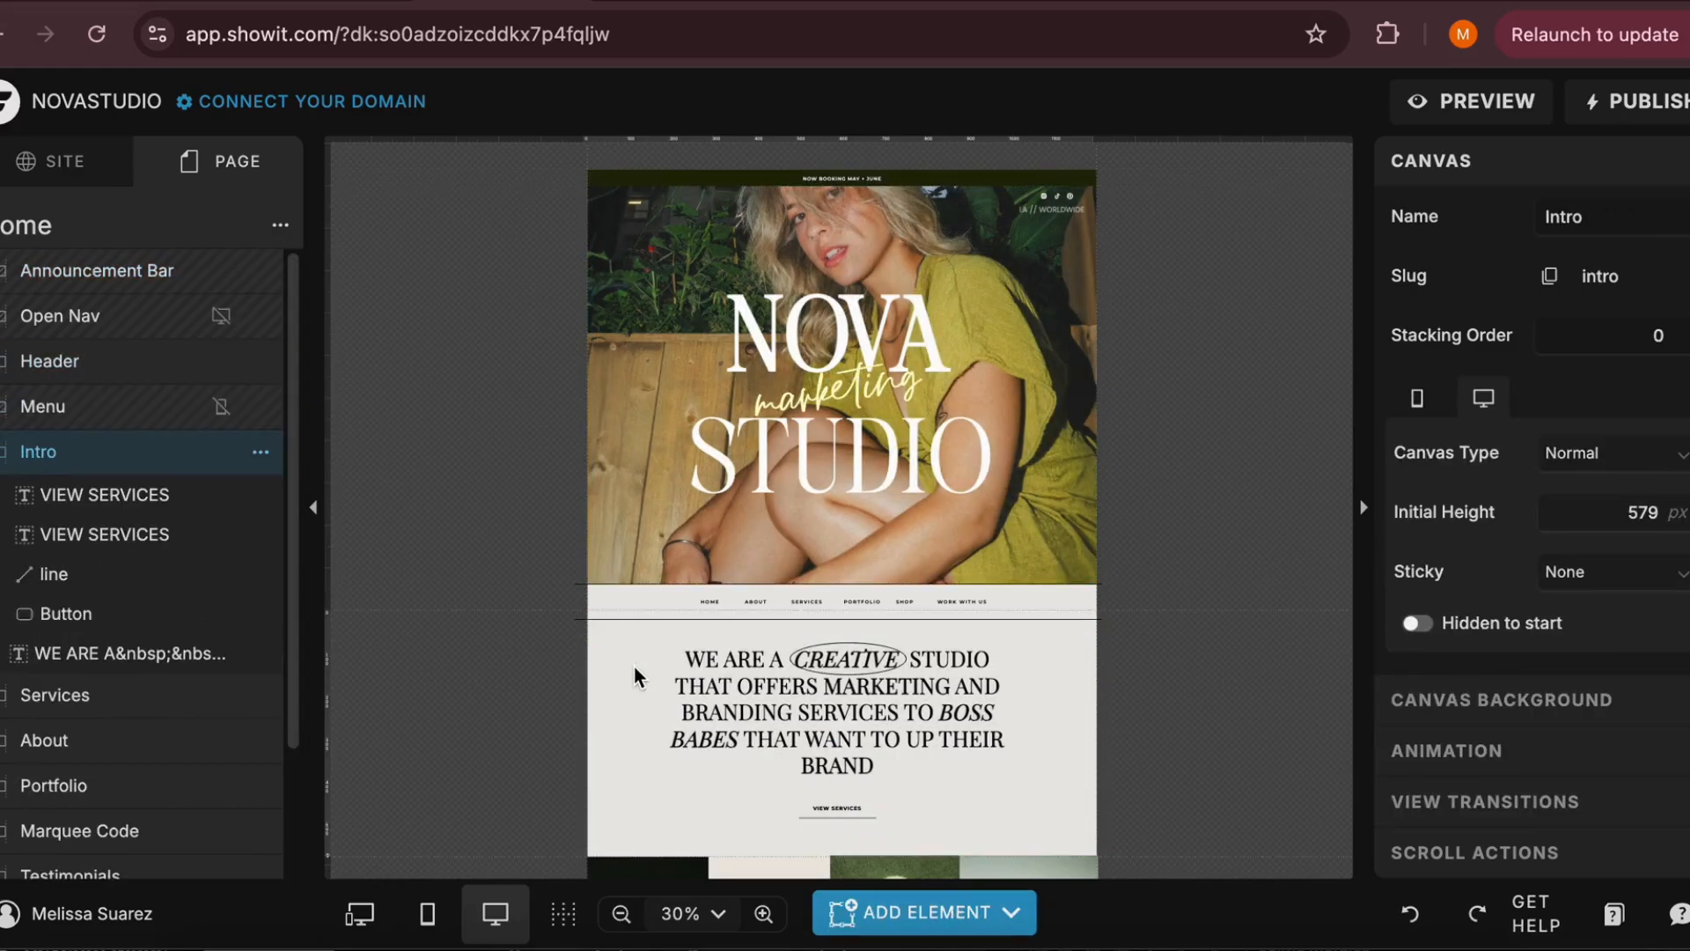
pyautogui.scroll(-5, 633, 667)
pyautogui.scroll(-5, 633, 667)
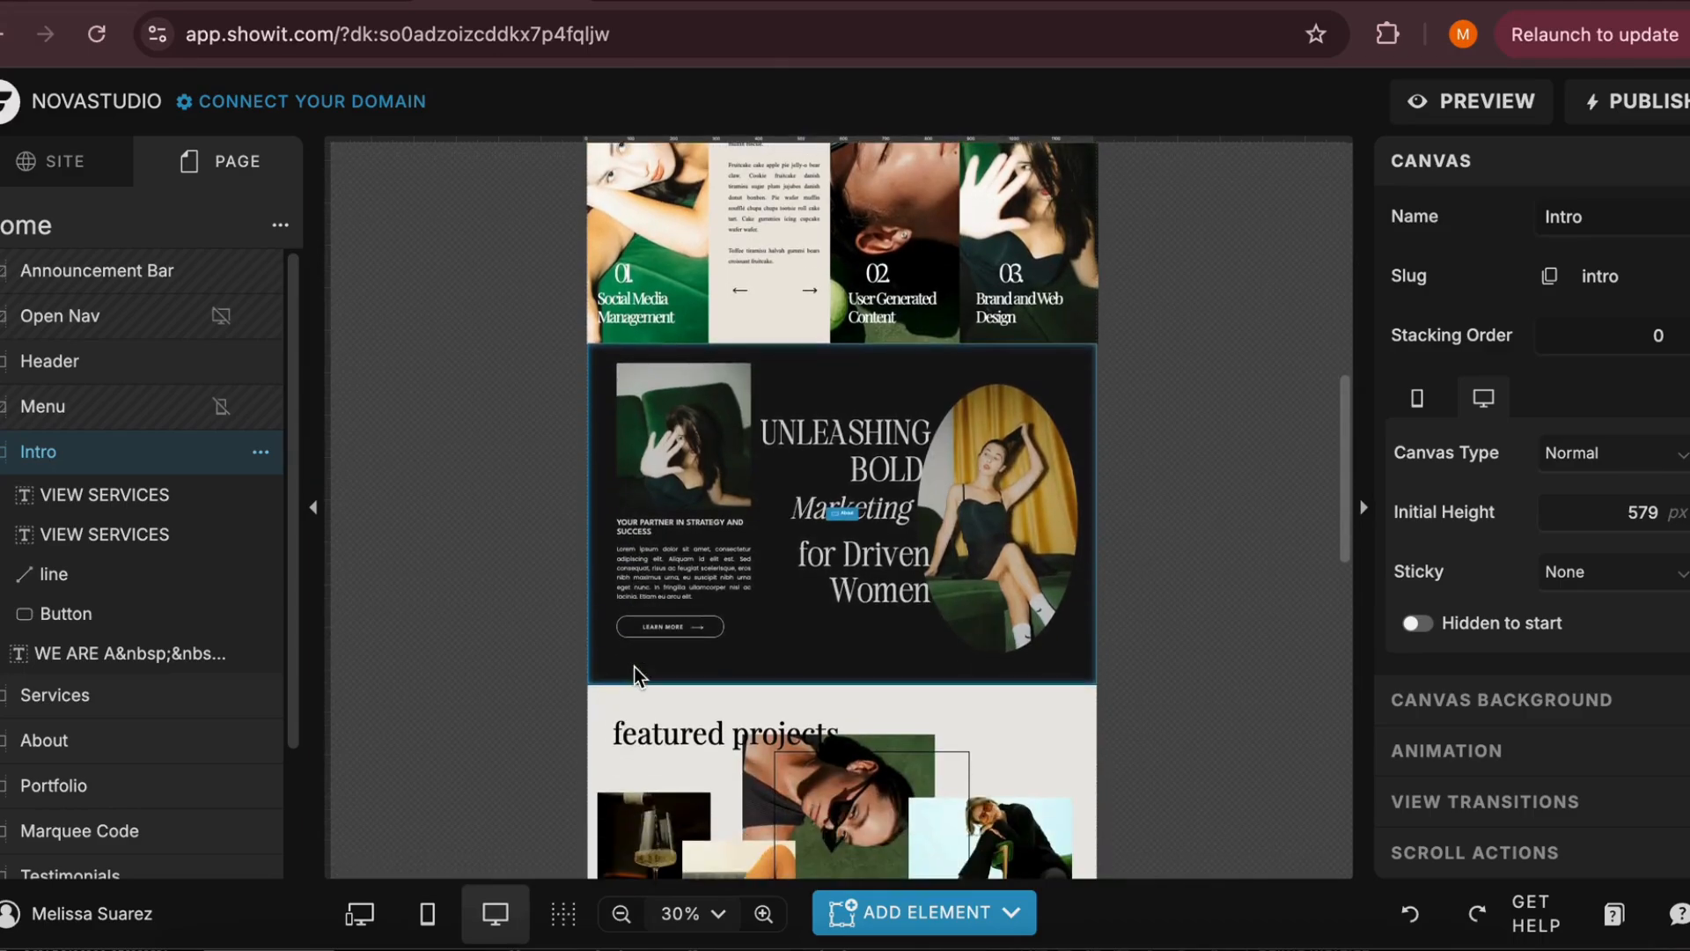
pyautogui.click(771, 604)
pyautogui.scroll(-3, 763, 604)
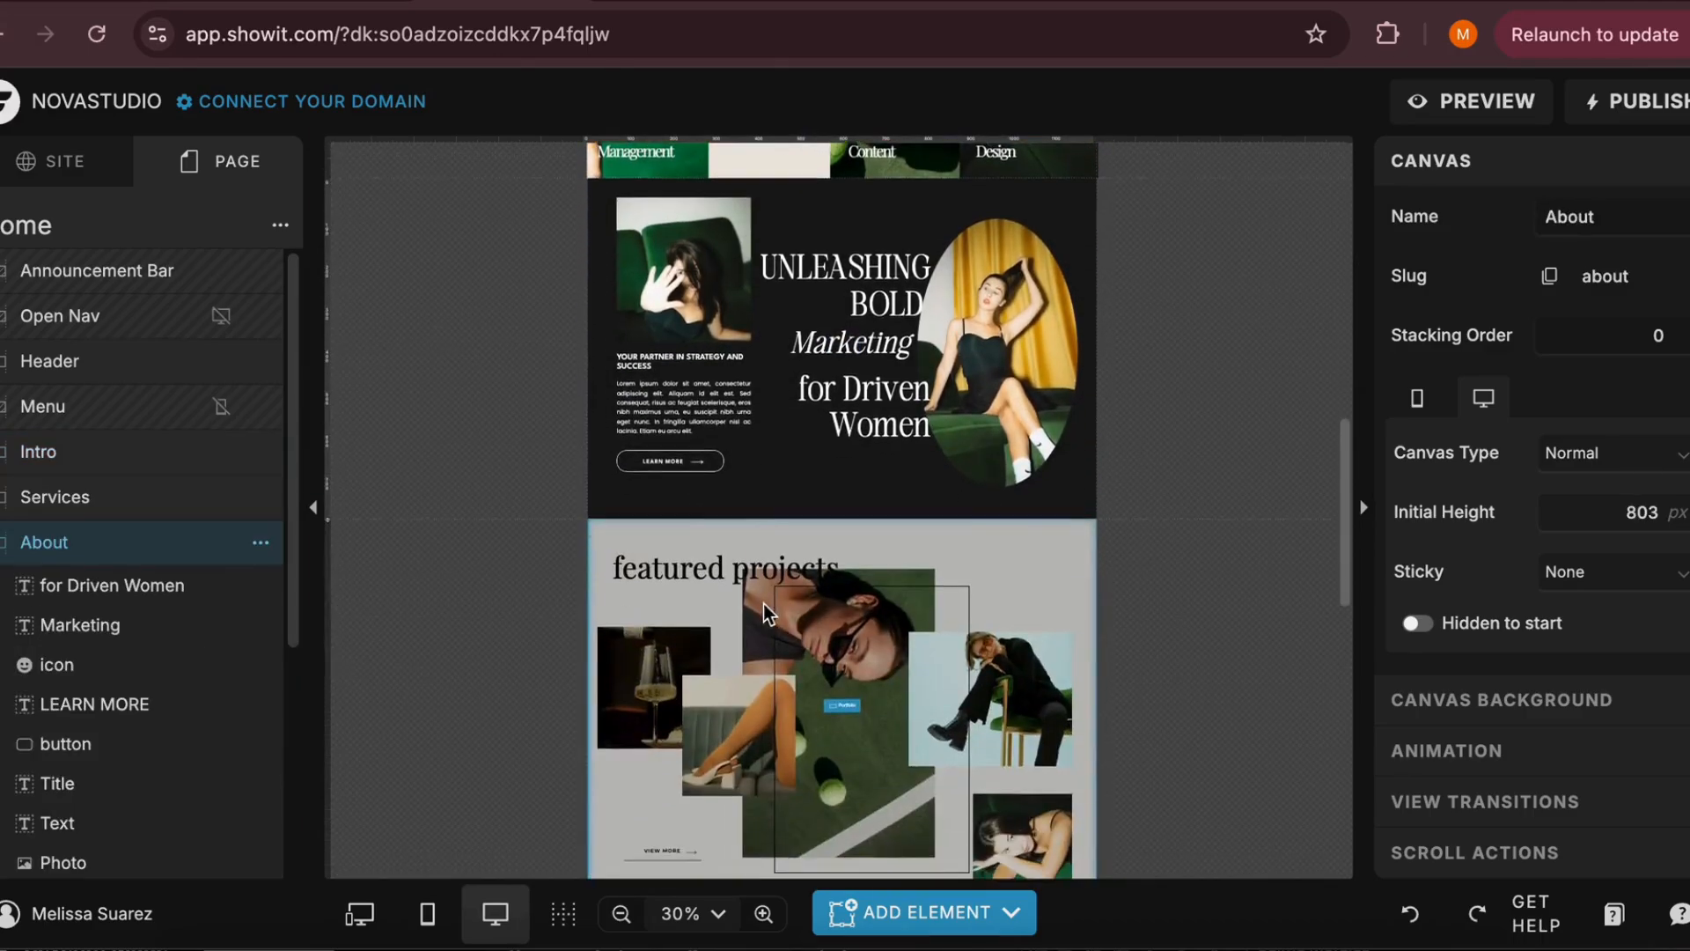
pyautogui.click(671, 651)
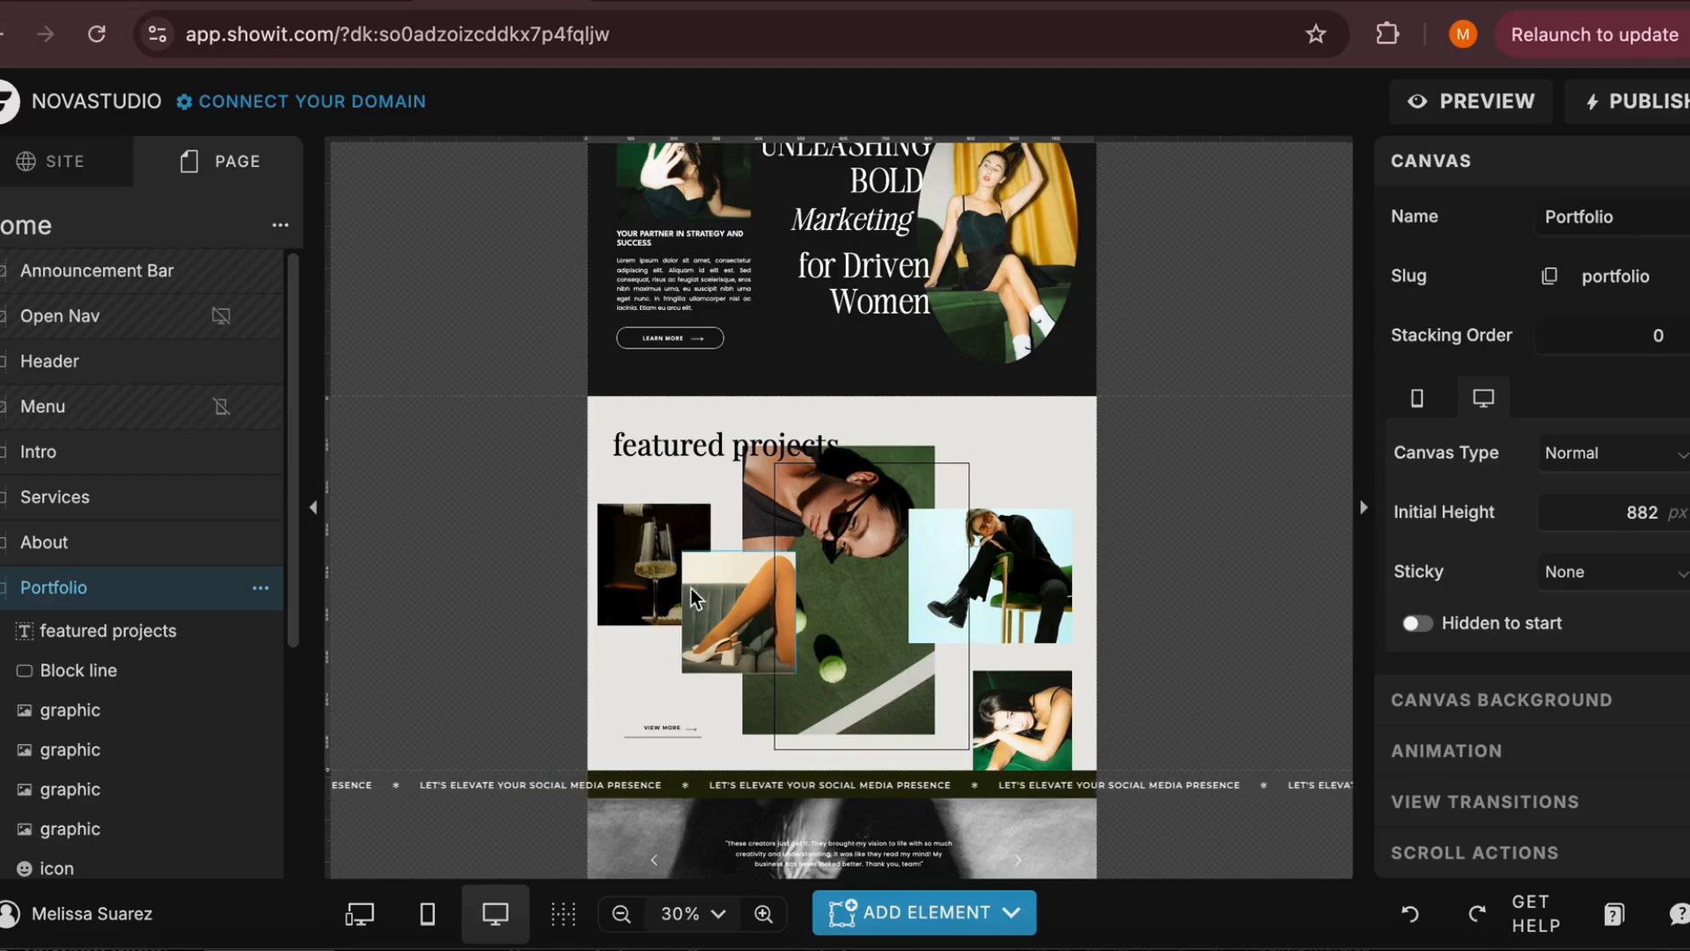
# Select the wine glass image and other images inside the Home page's Portfolio canvas to inspect them
pyautogui.click(637, 540)
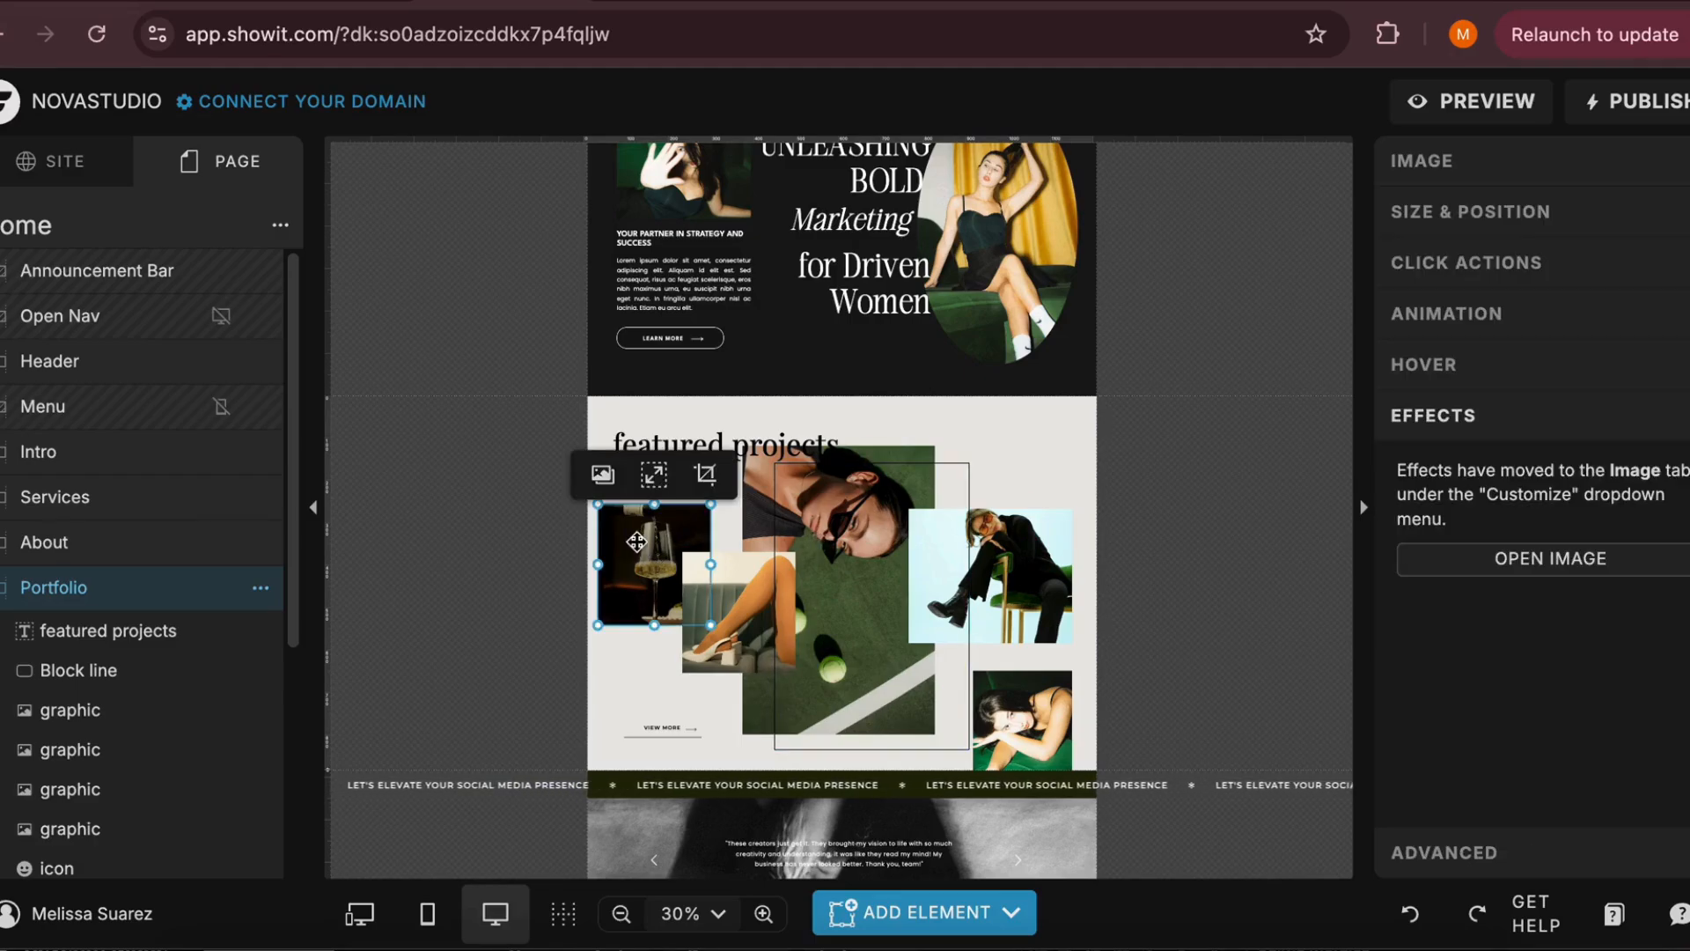
pyautogui.click(864, 482)
pyautogui.click(1039, 655)
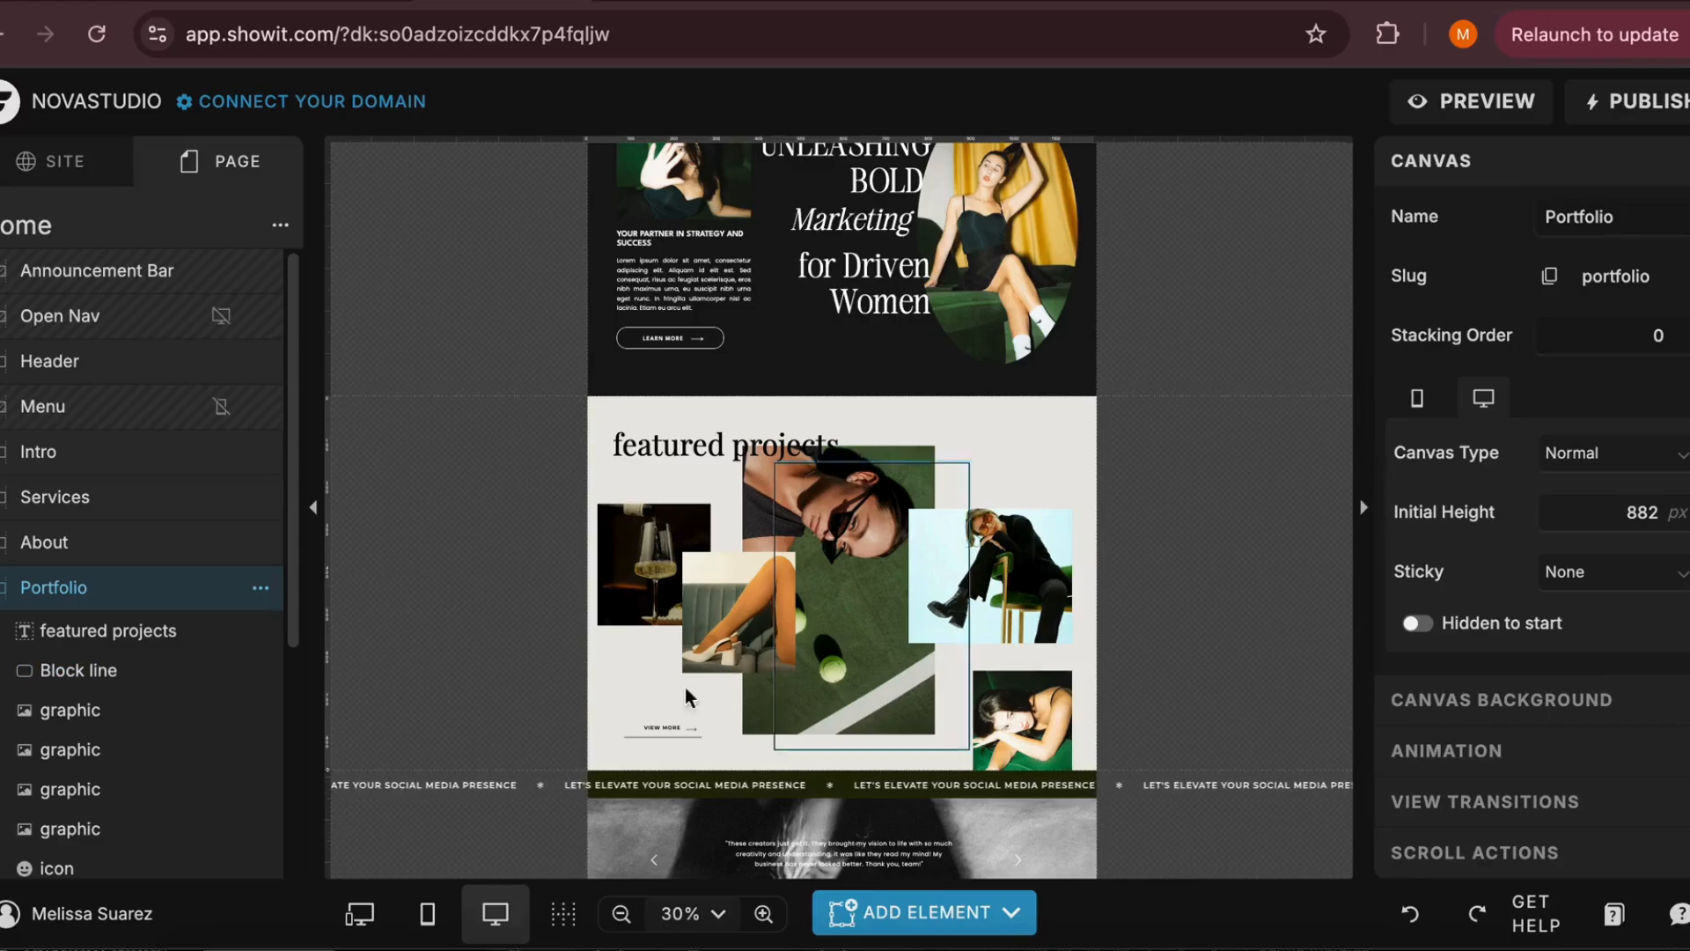
# Look through the site-wide list of pages, blog templates and site canvases, checking the Blog Templates description
pyautogui.click(66, 167)
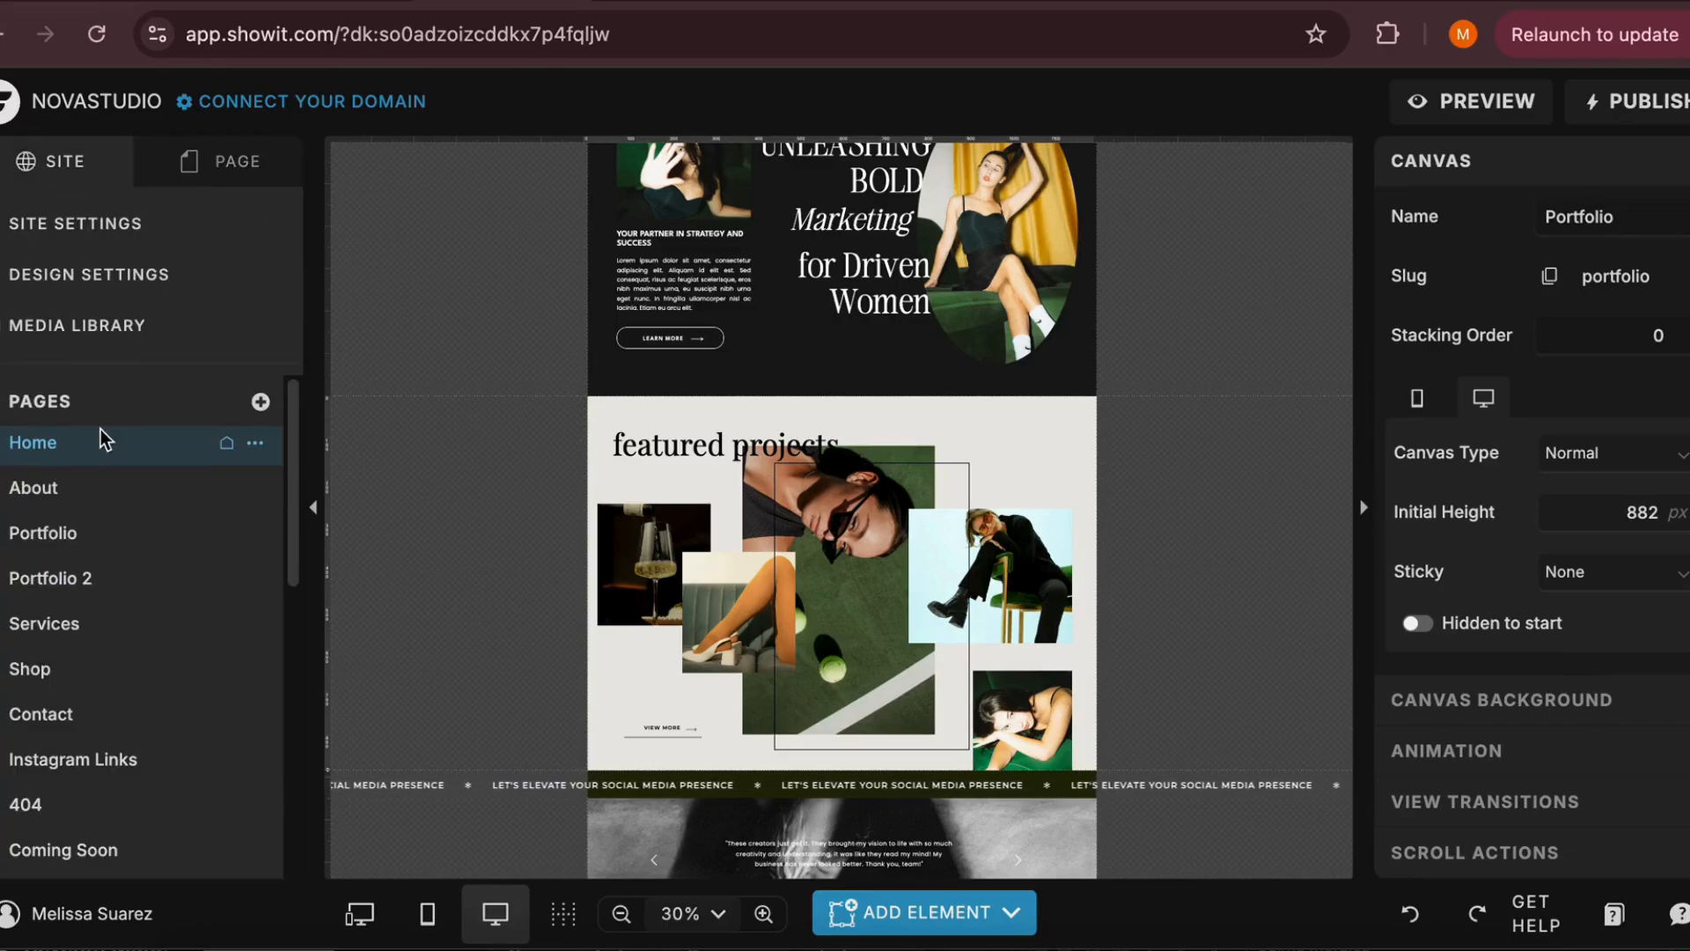
pyautogui.scroll(-5, 98, 558)
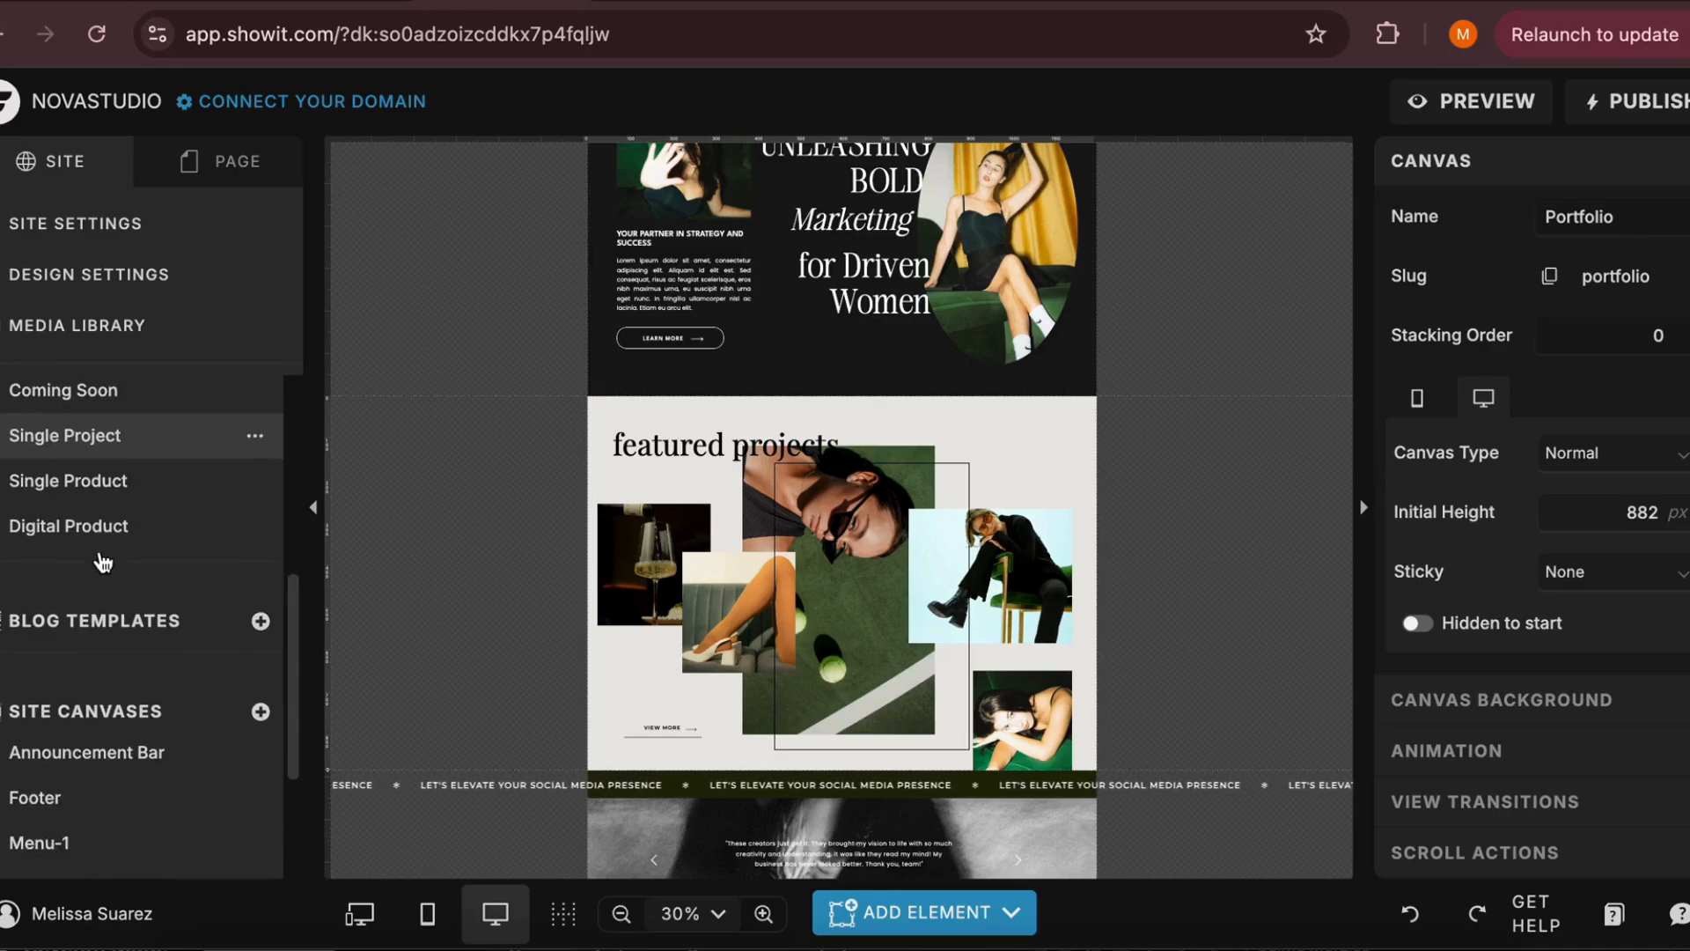
pyautogui.scroll(-5, 103, 560)
pyautogui.scroll(3, 103, 561)
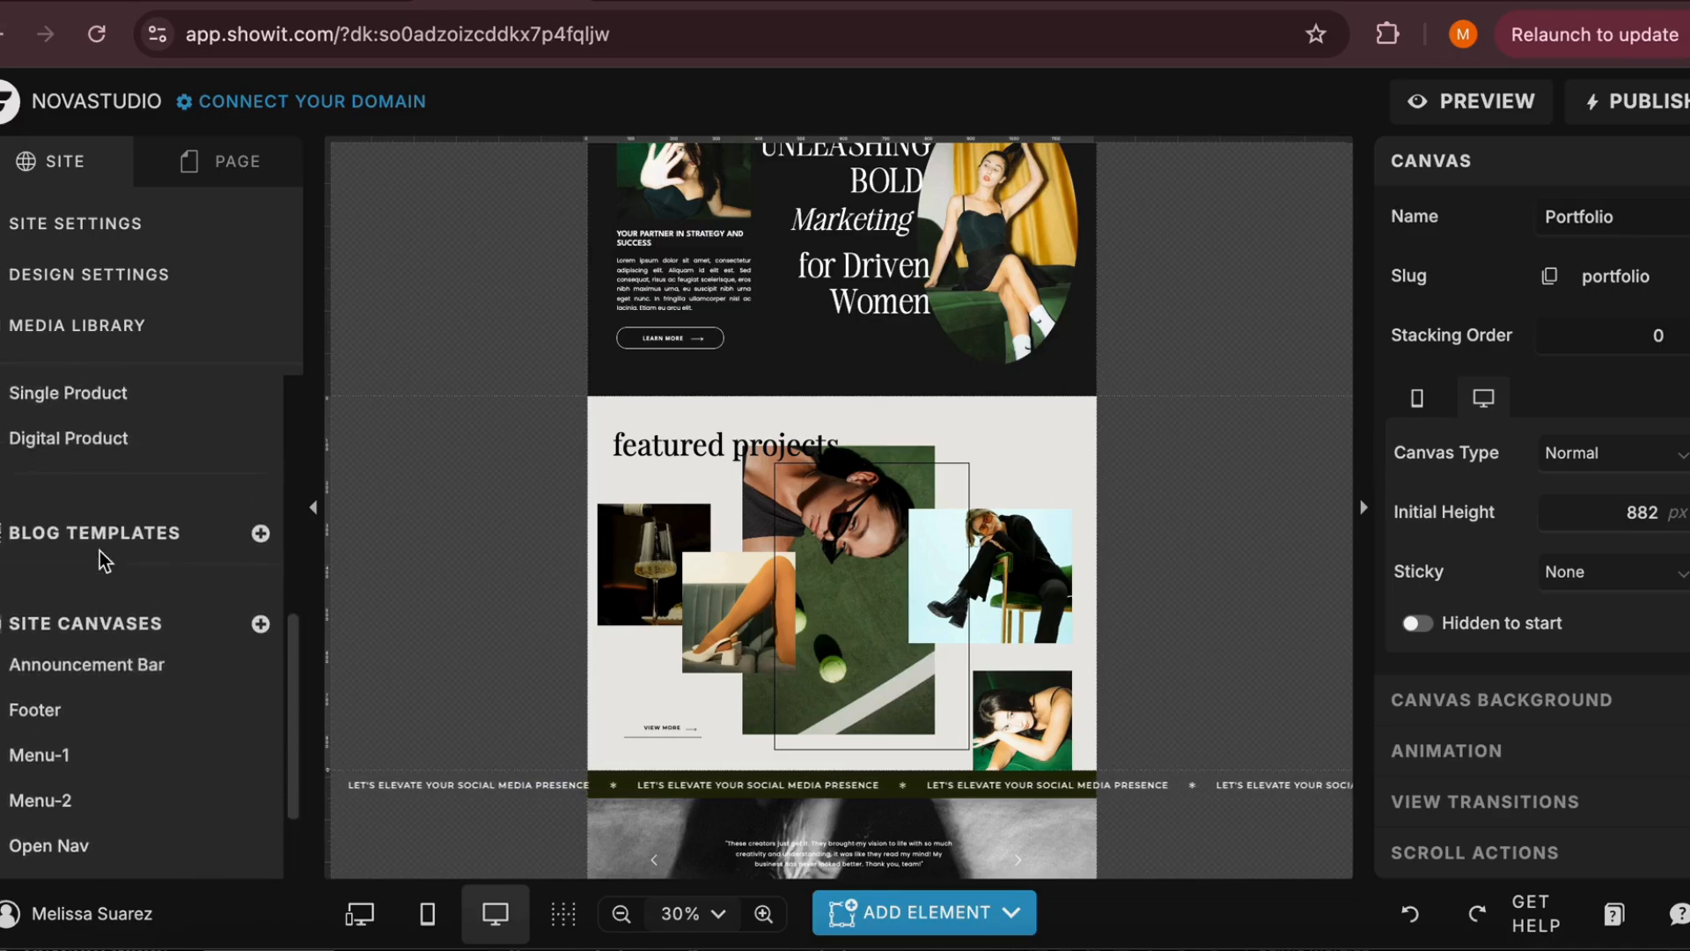
pyautogui.scroll(2, 99, 551)
pyautogui.scroll(-2, 101, 662)
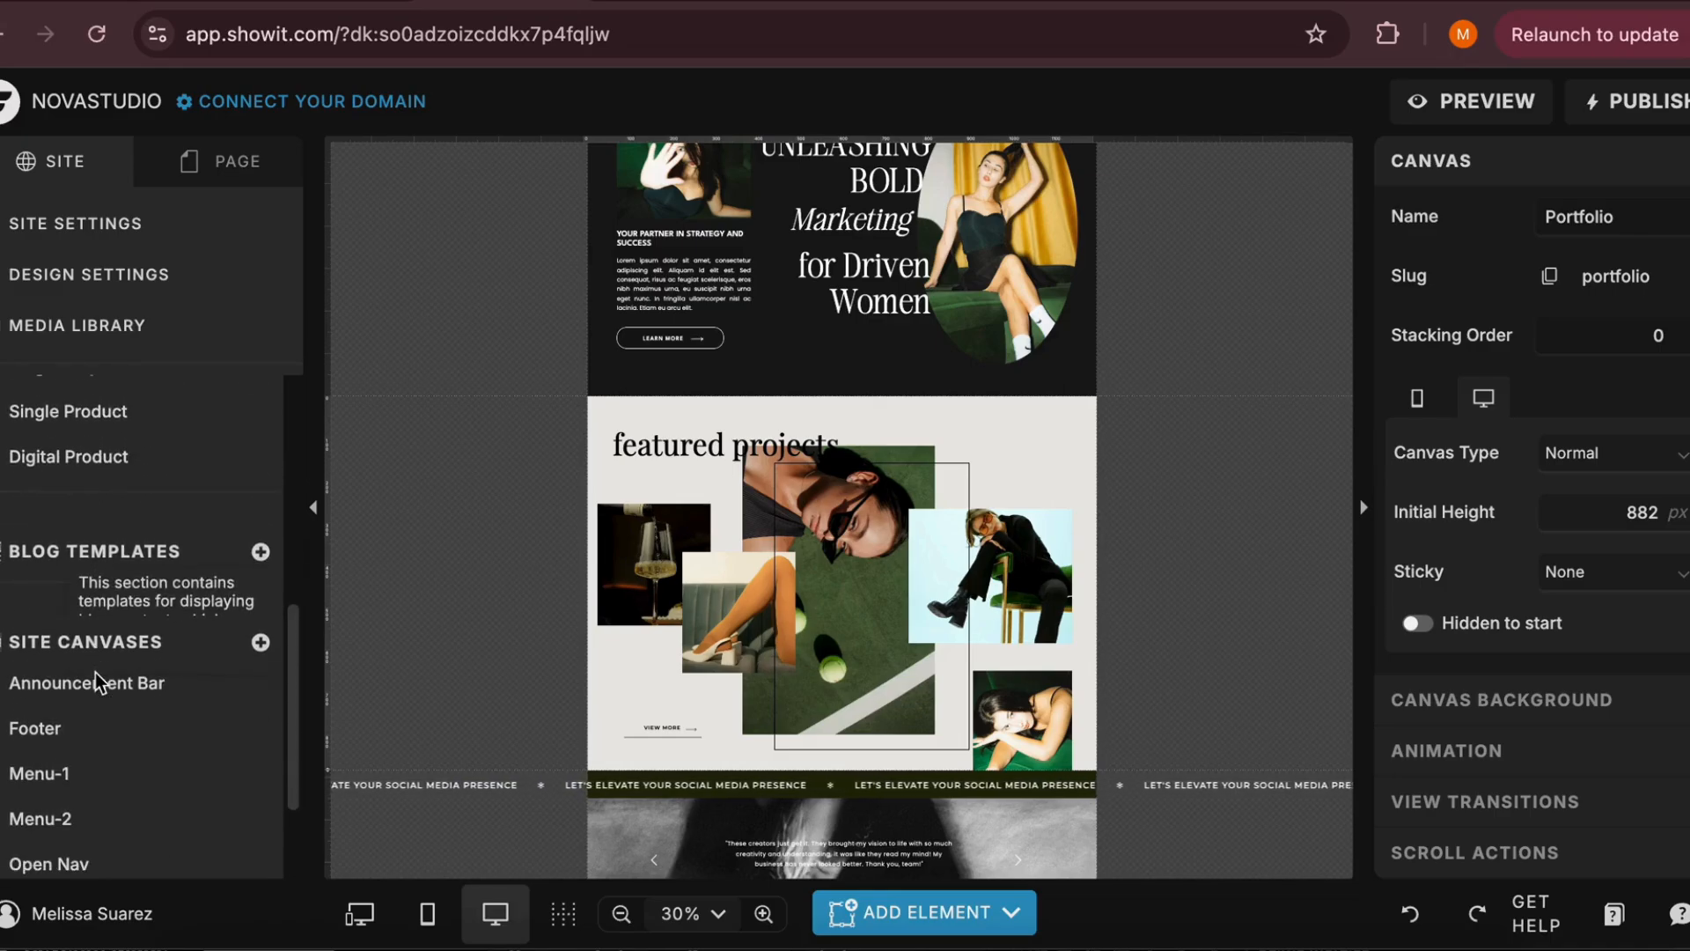
pyautogui.moveTo(98, 560)
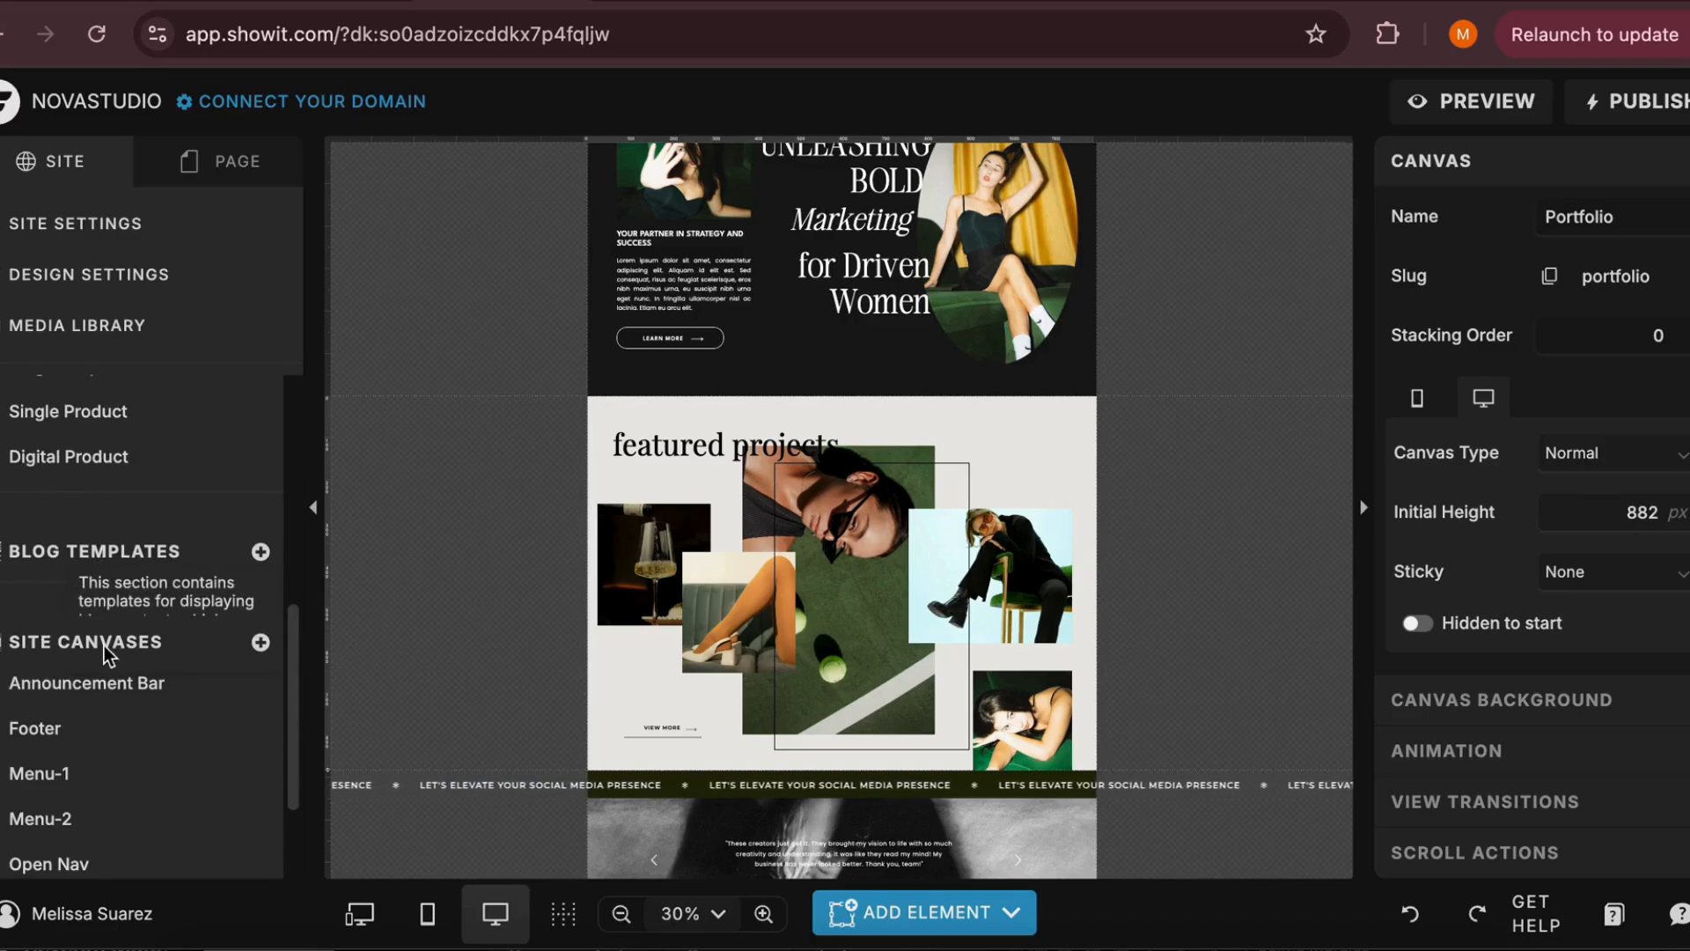
pyautogui.scroll(-1, 83, 695)
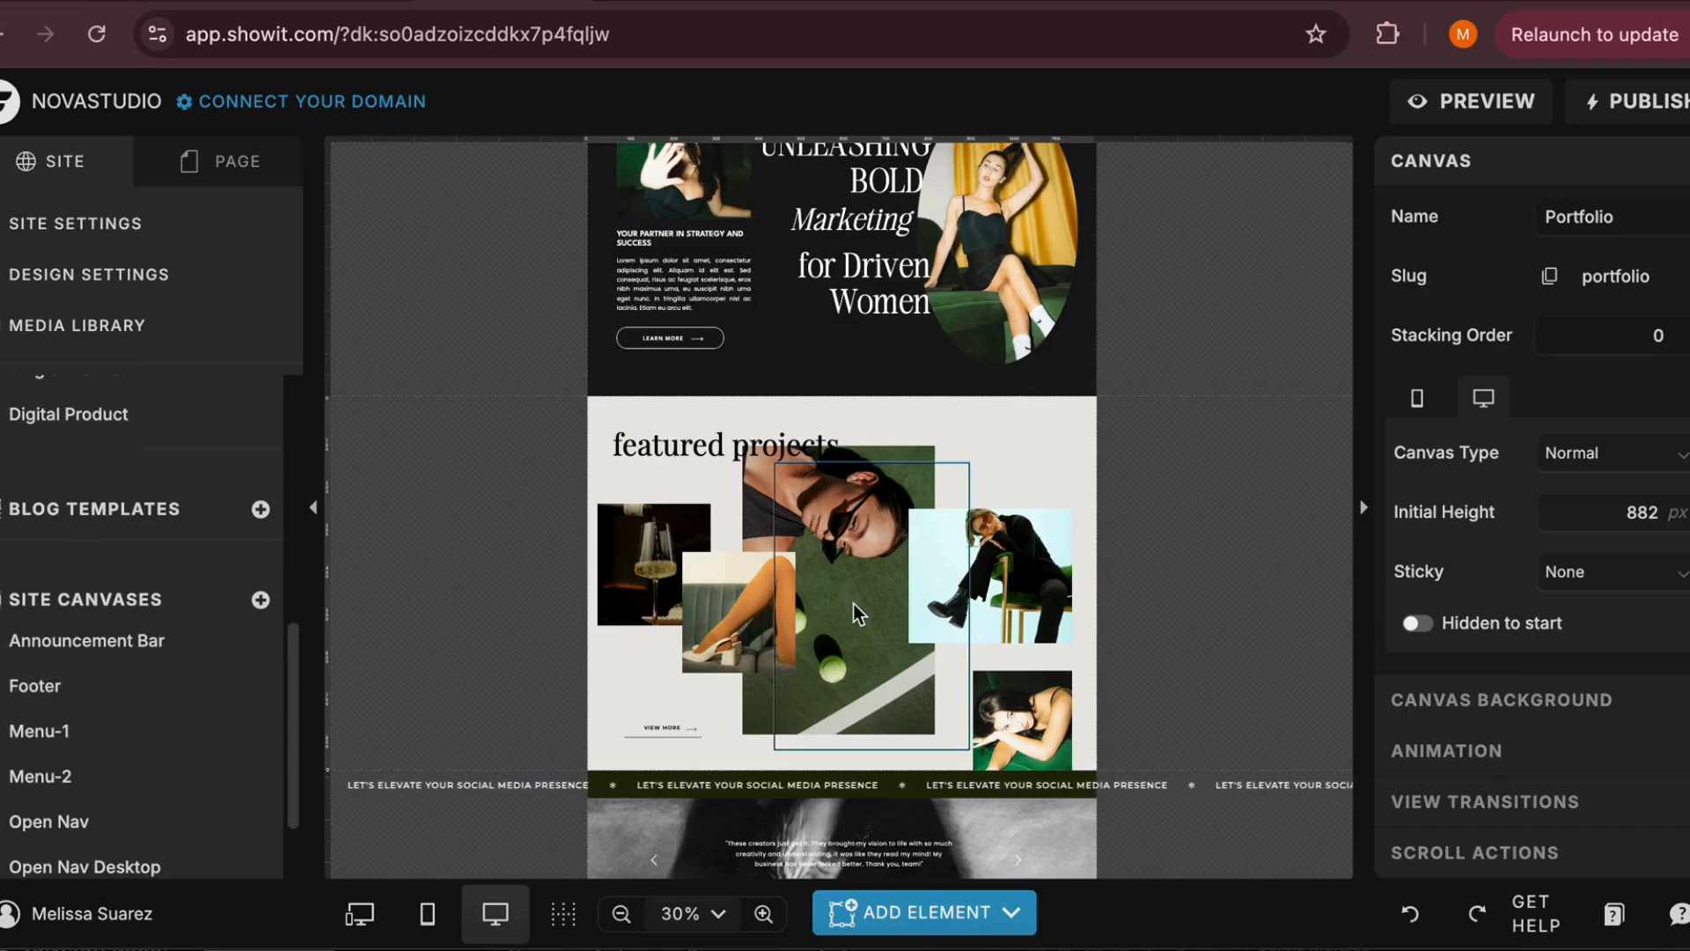
# Select the Menu and Footer site canvases on the Home page and look over where they sit in the layout
pyautogui.scroll(5, 859, 611)
pyautogui.scroll(1, 50, 676)
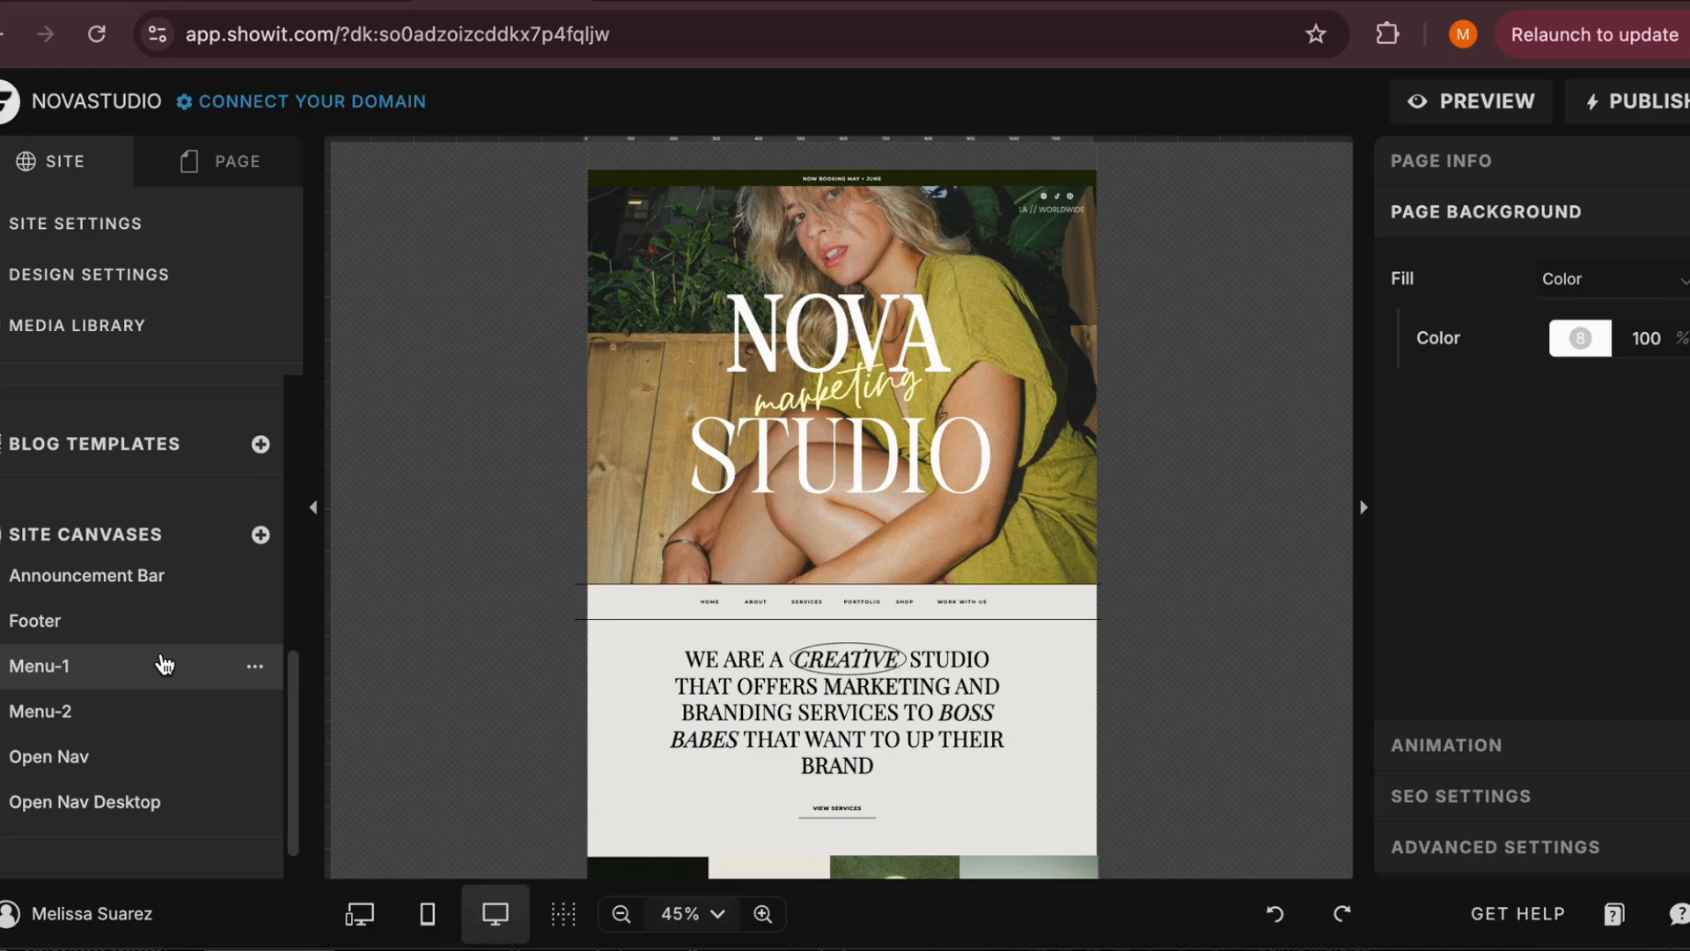
pyautogui.click(614, 605)
pyautogui.scroll(-10, 589, 677)
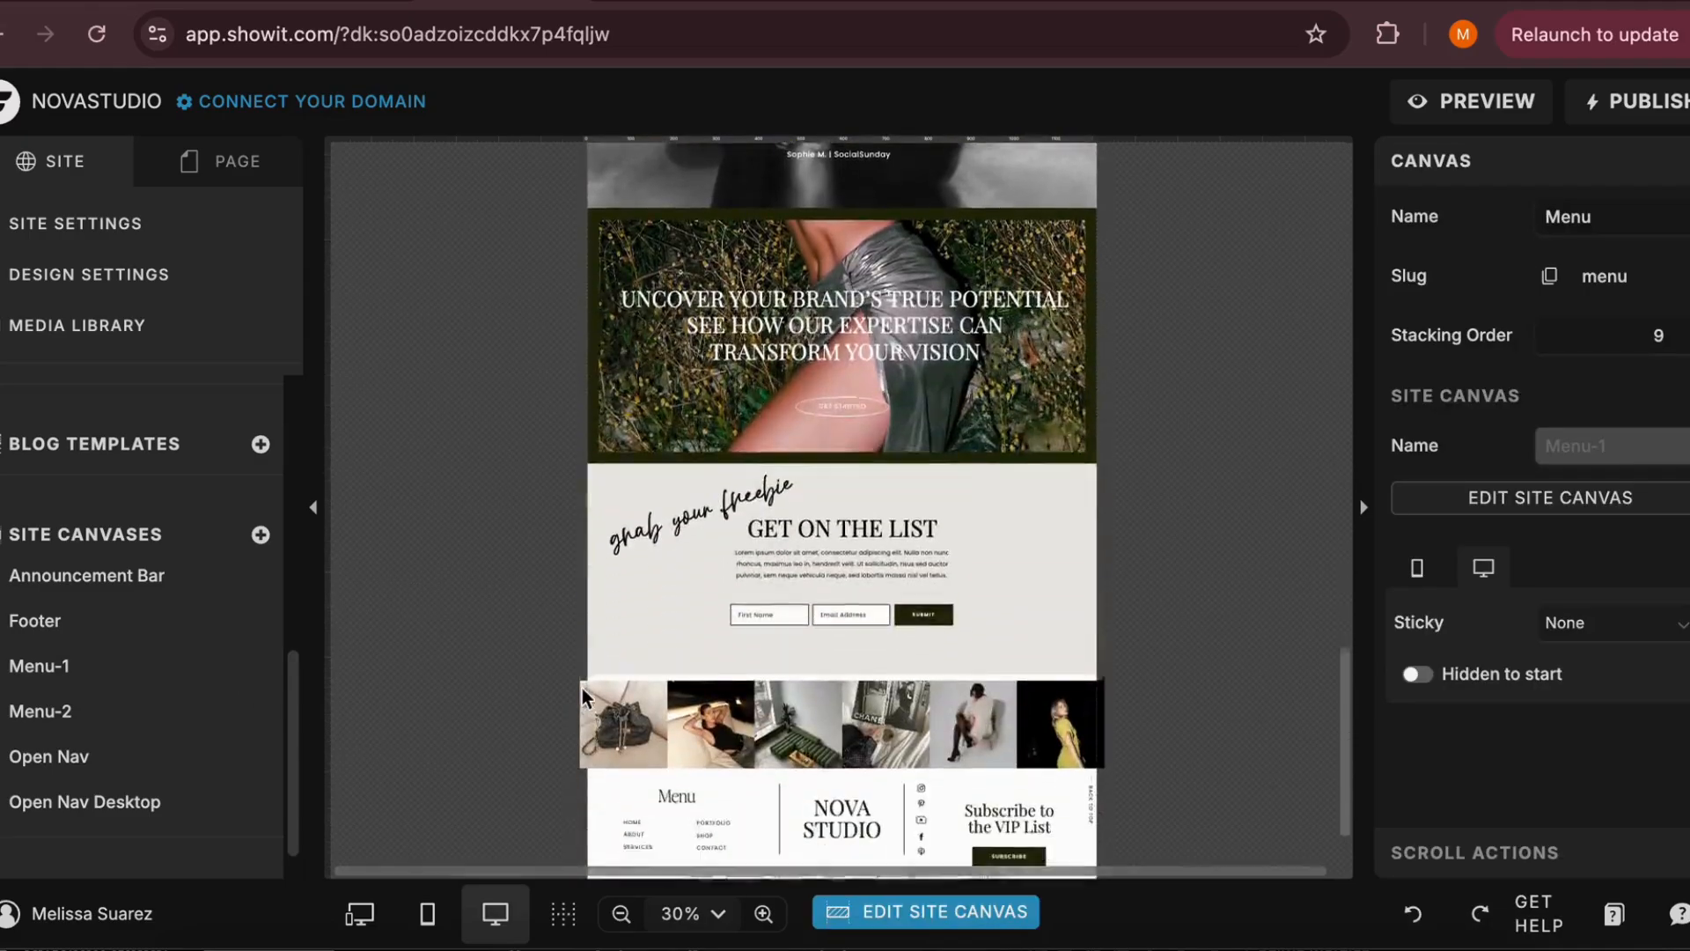
pyautogui.click(651, 744)
pyautogui.scroll(10, 651, 741)
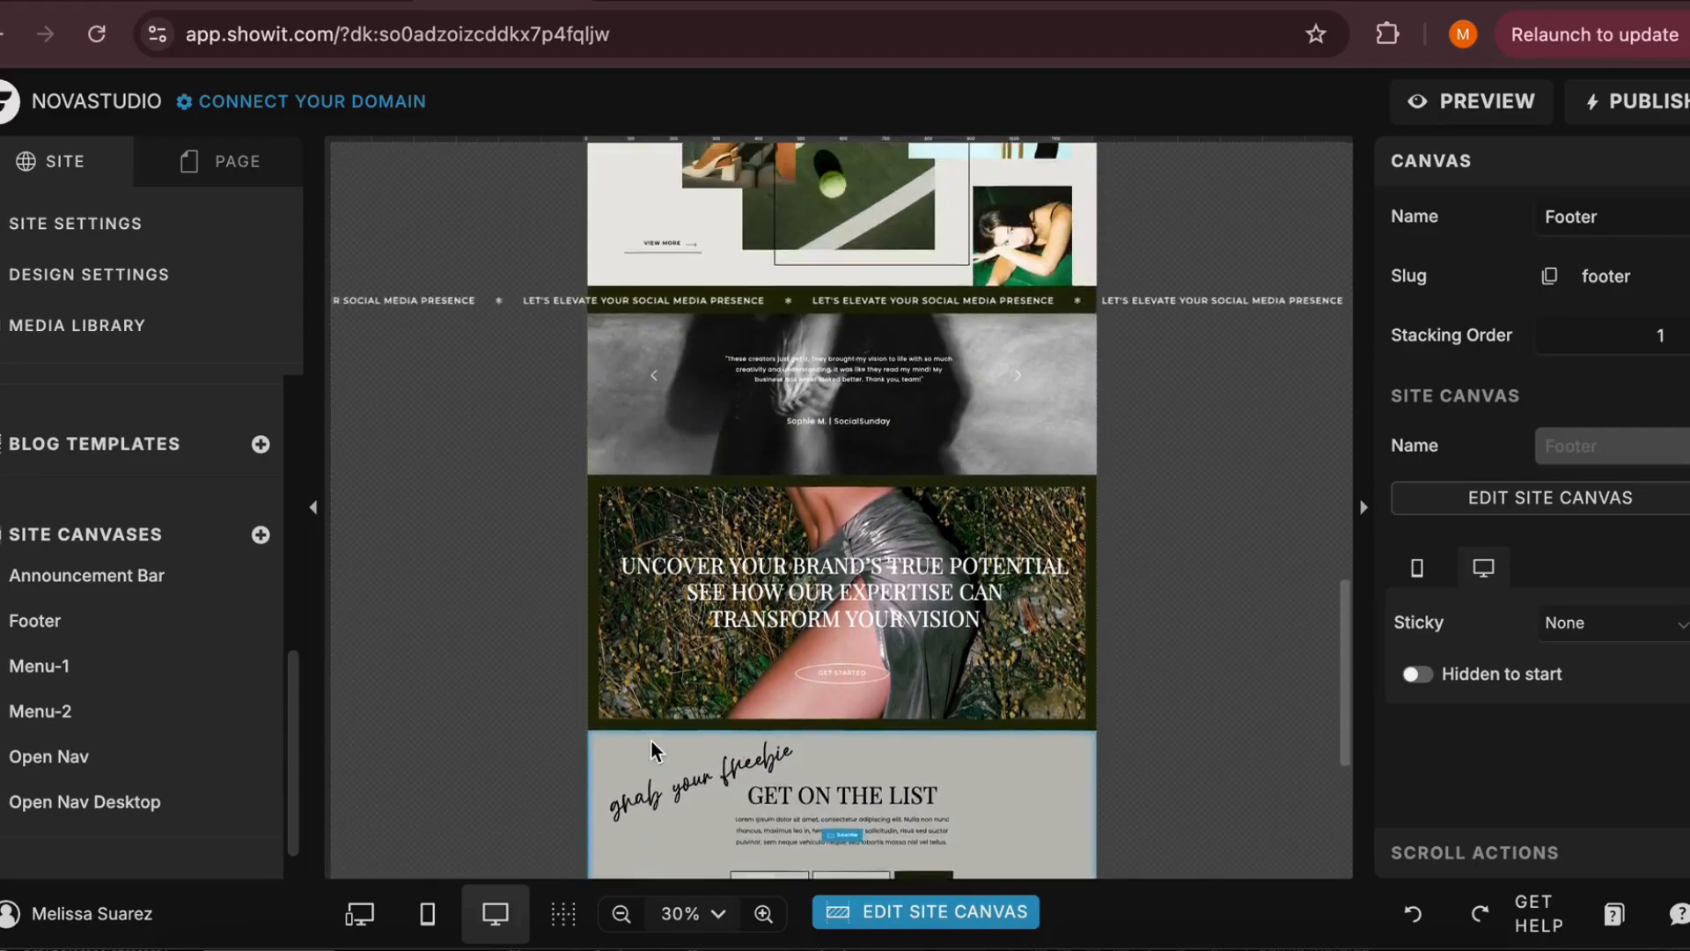
pyautogui.scroll(8, 652, 741)
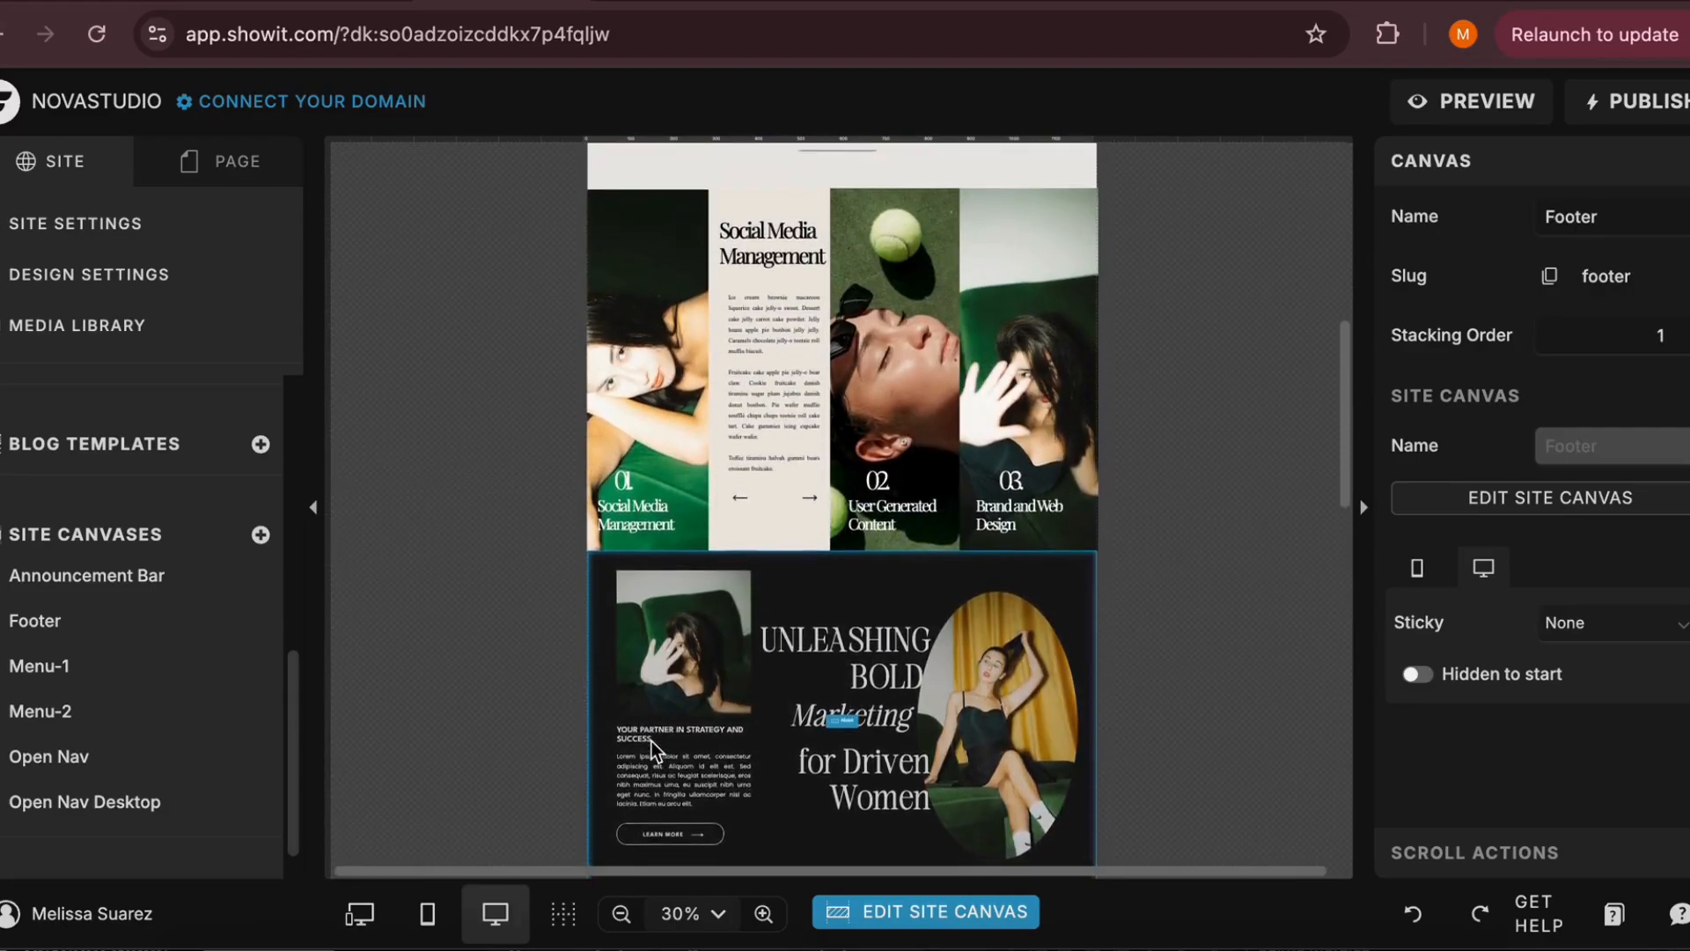
pyautogui.scroll(6, 652, 741)
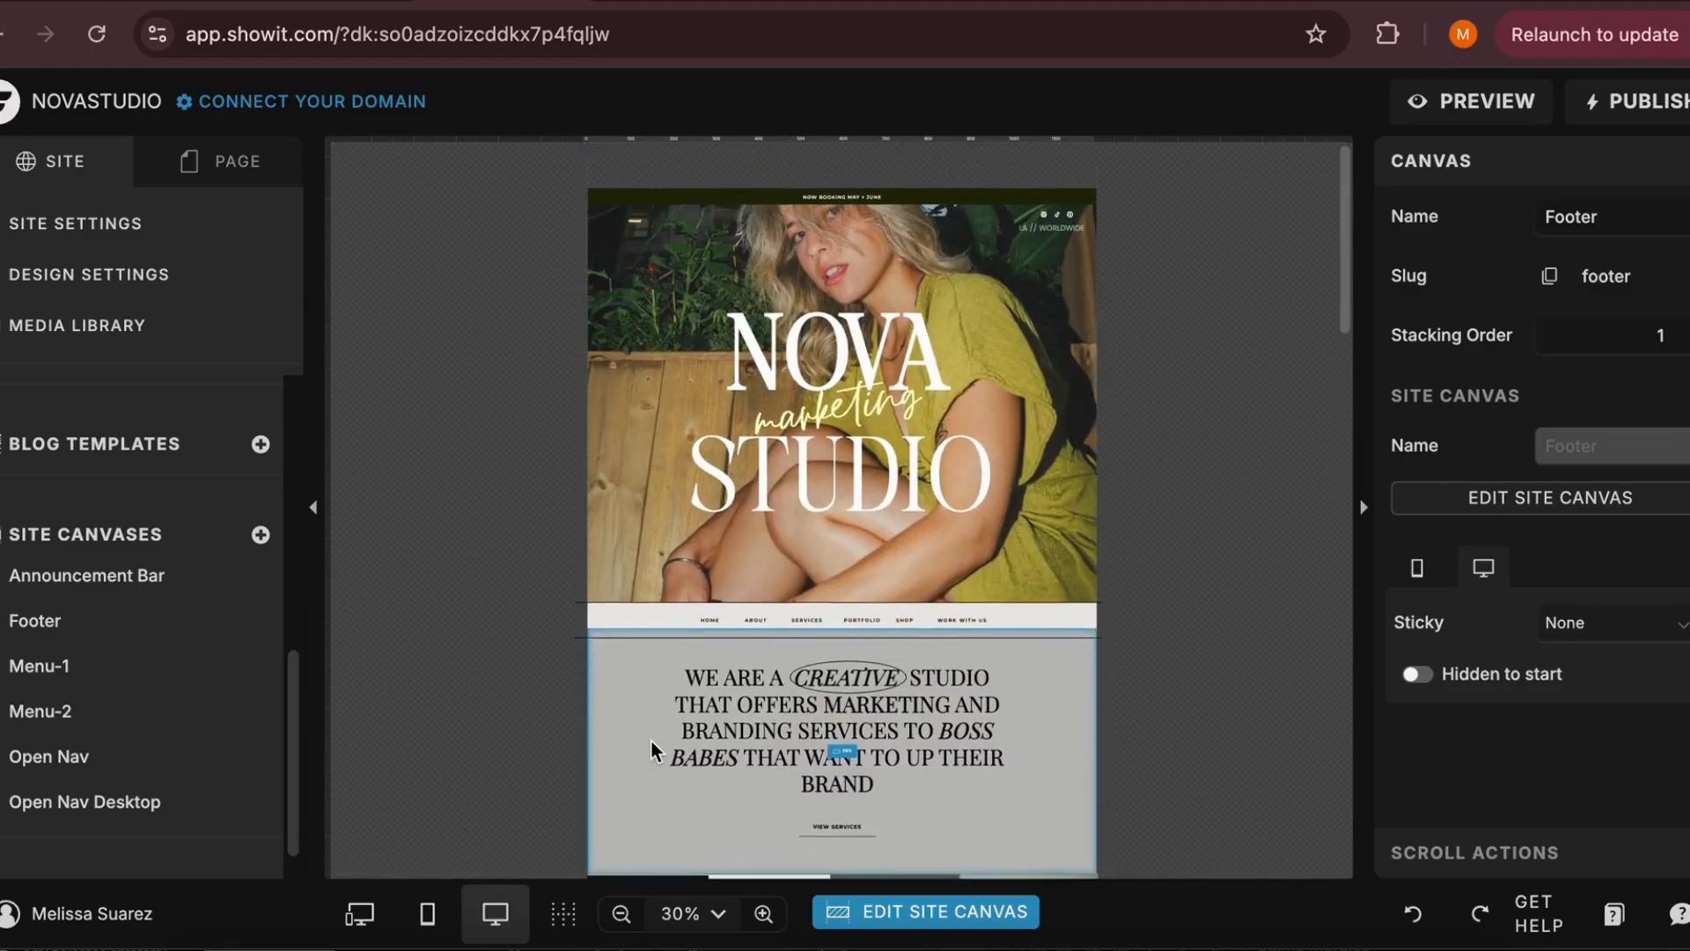
pyautogui.scroll(-20, 644, 744)
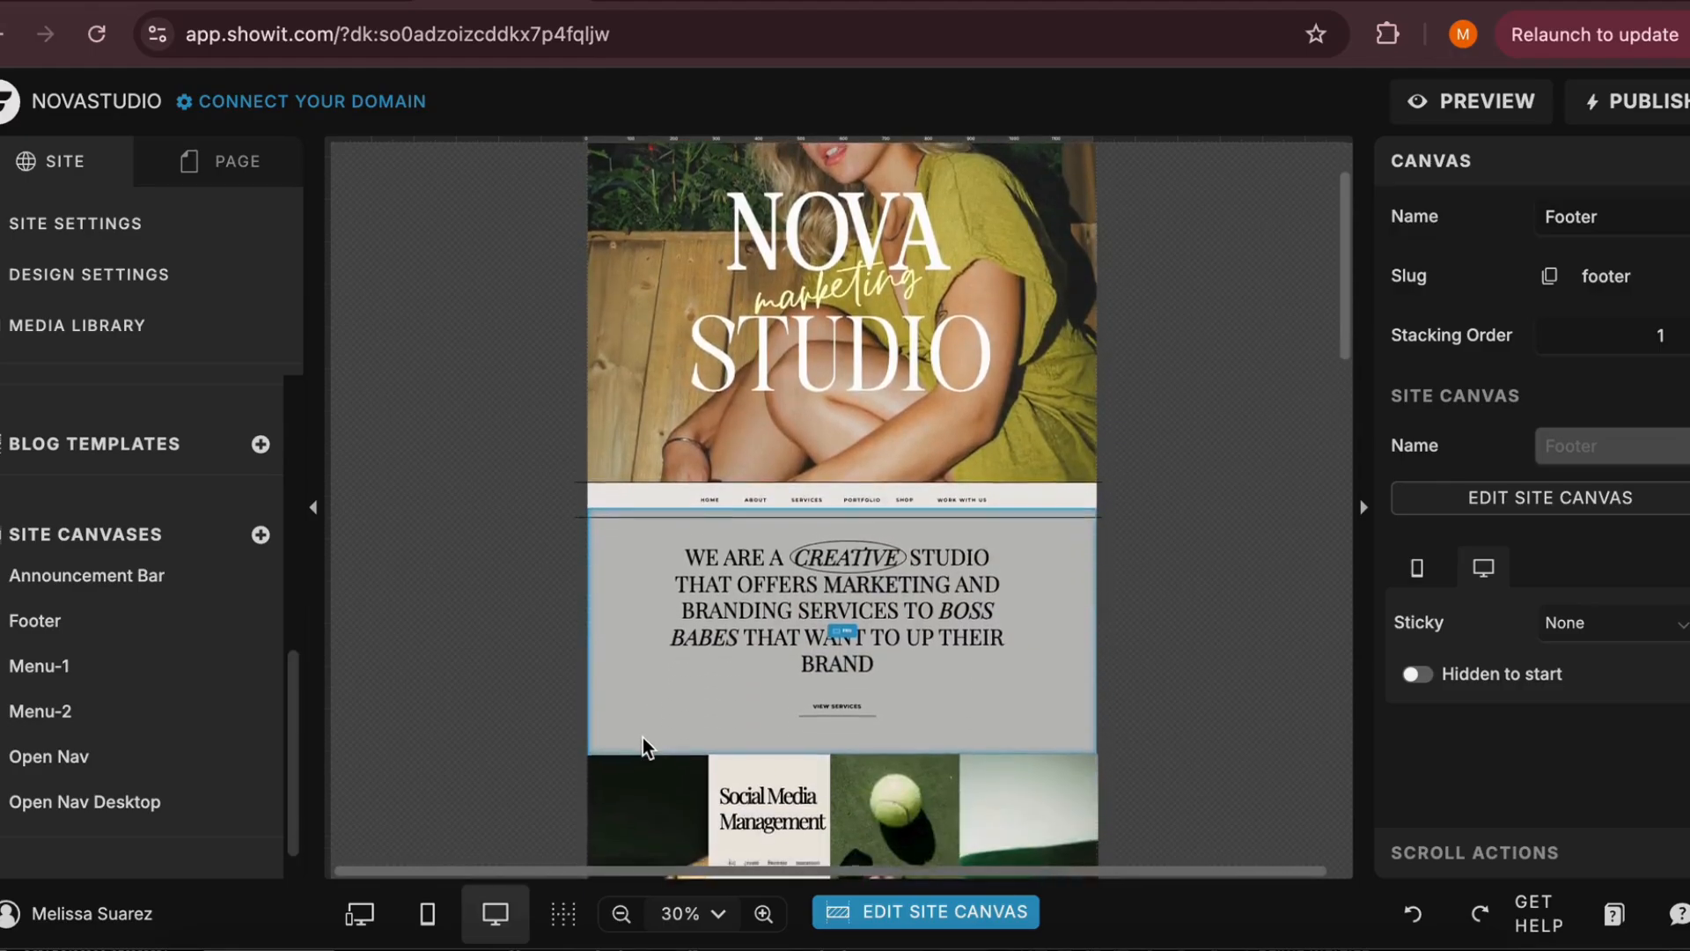
pyautogui.scroll(1, 642, 744)
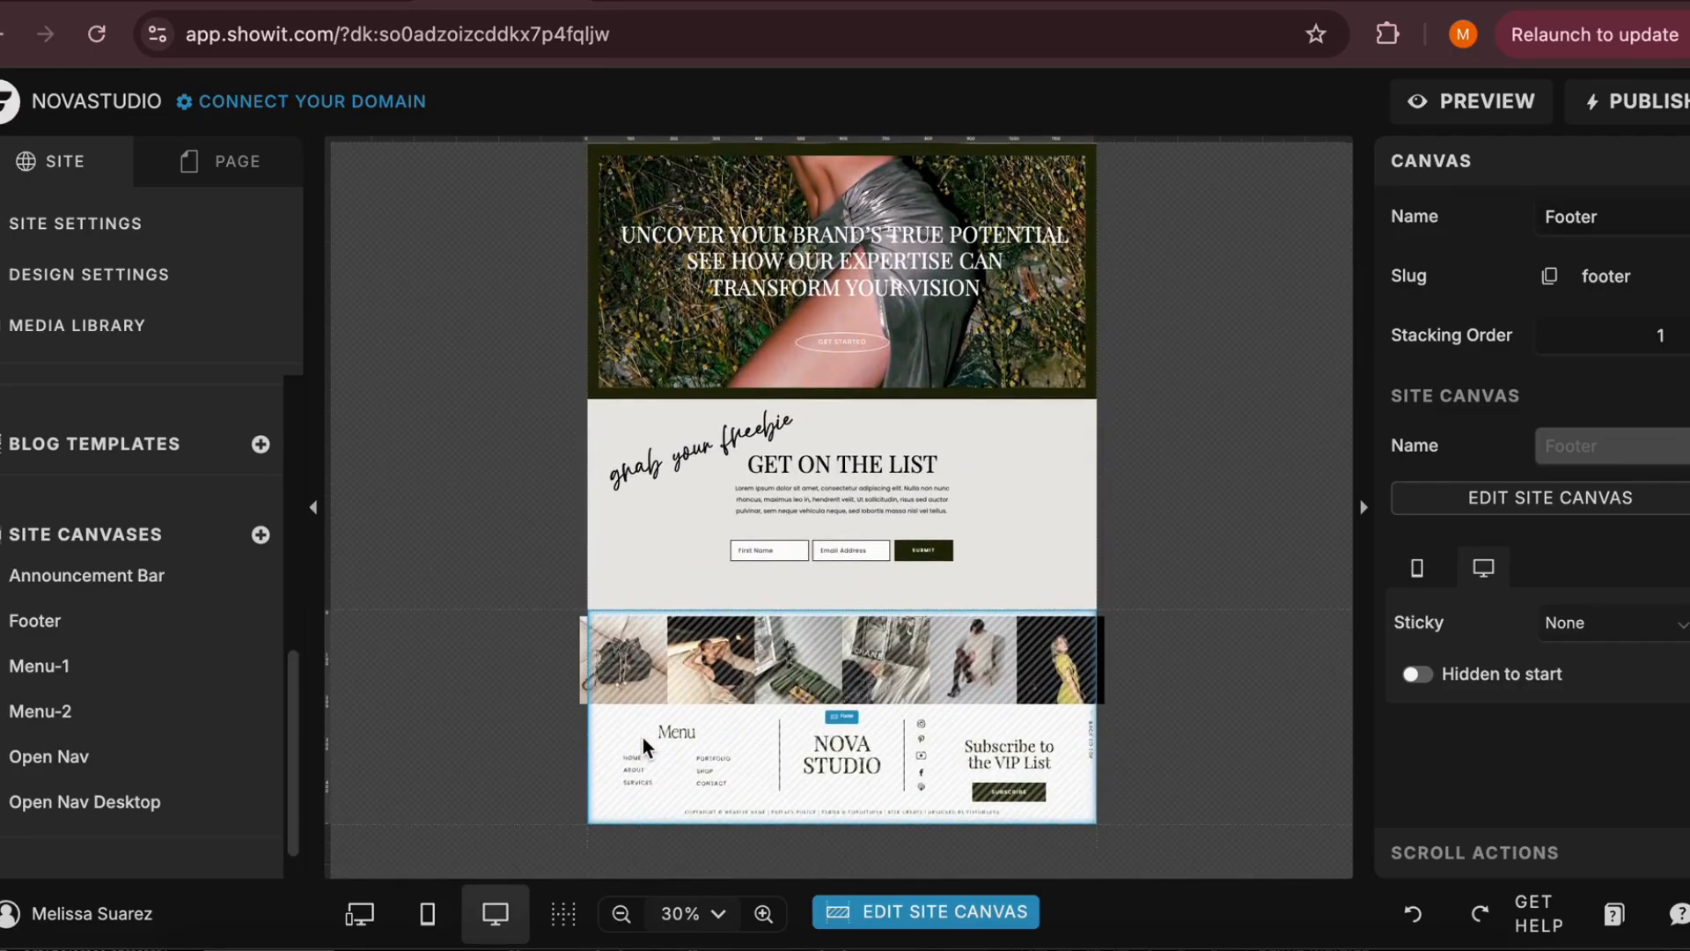
# Open the Footer site canvas for editing and replace its NOVA STUDIO text with MEDIA AGENCY
pyautogui.doubleClick(839, 713)
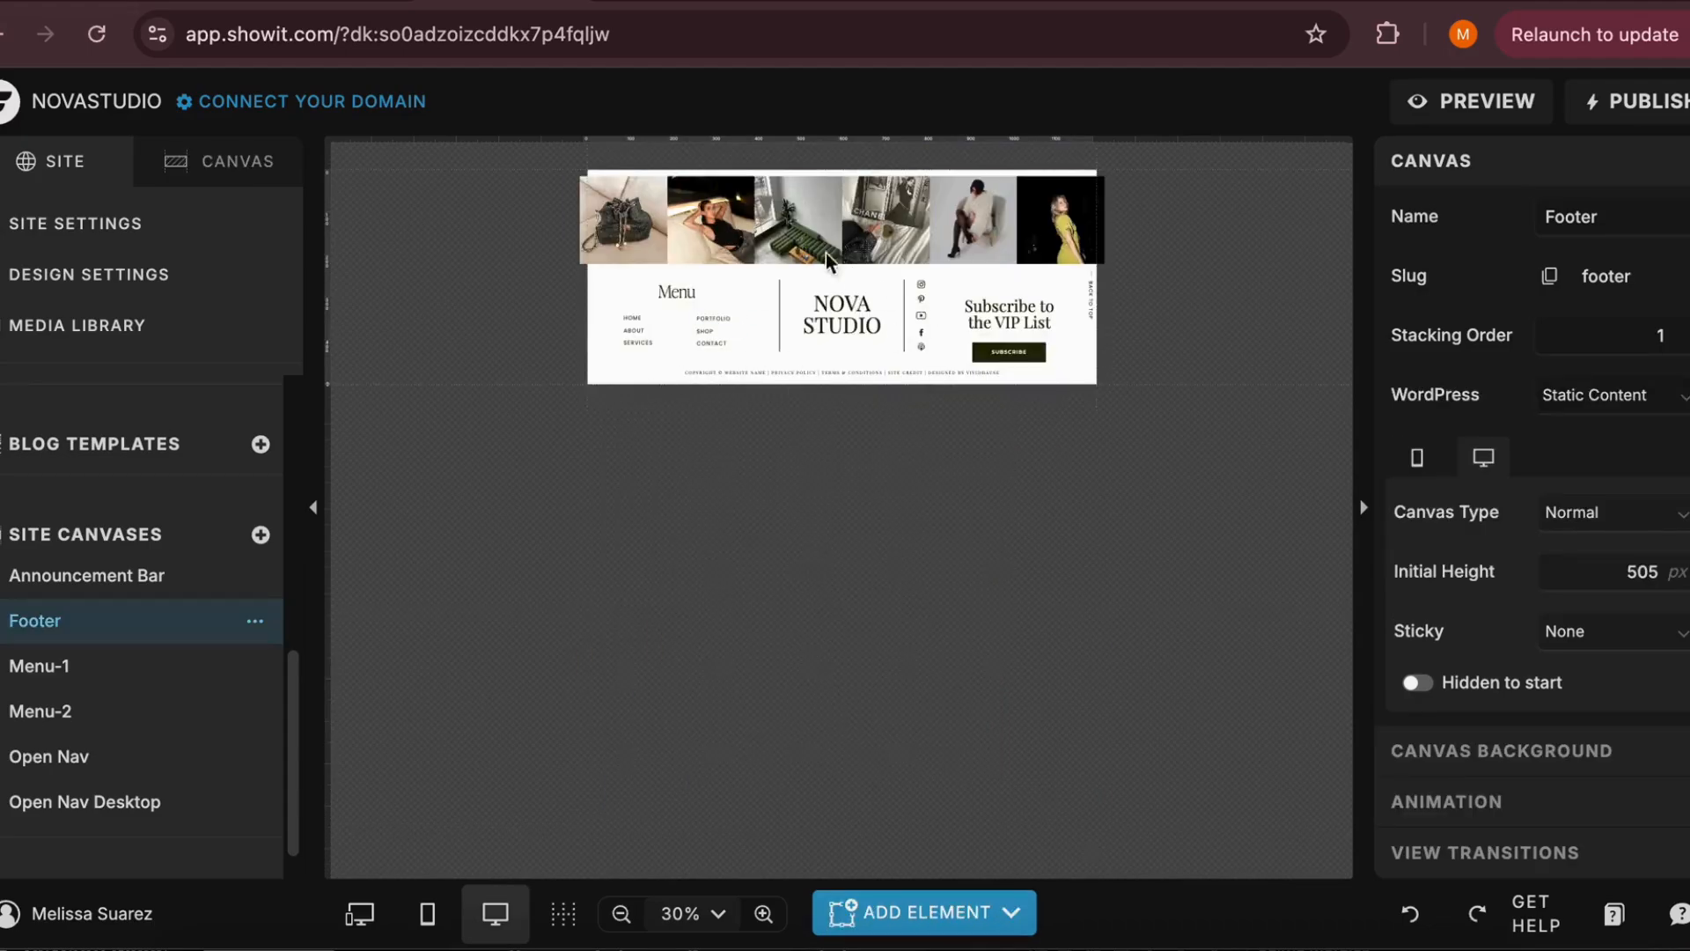
pyautogui.click(847, 312)
pyautogui.doubleClick(843, 310)
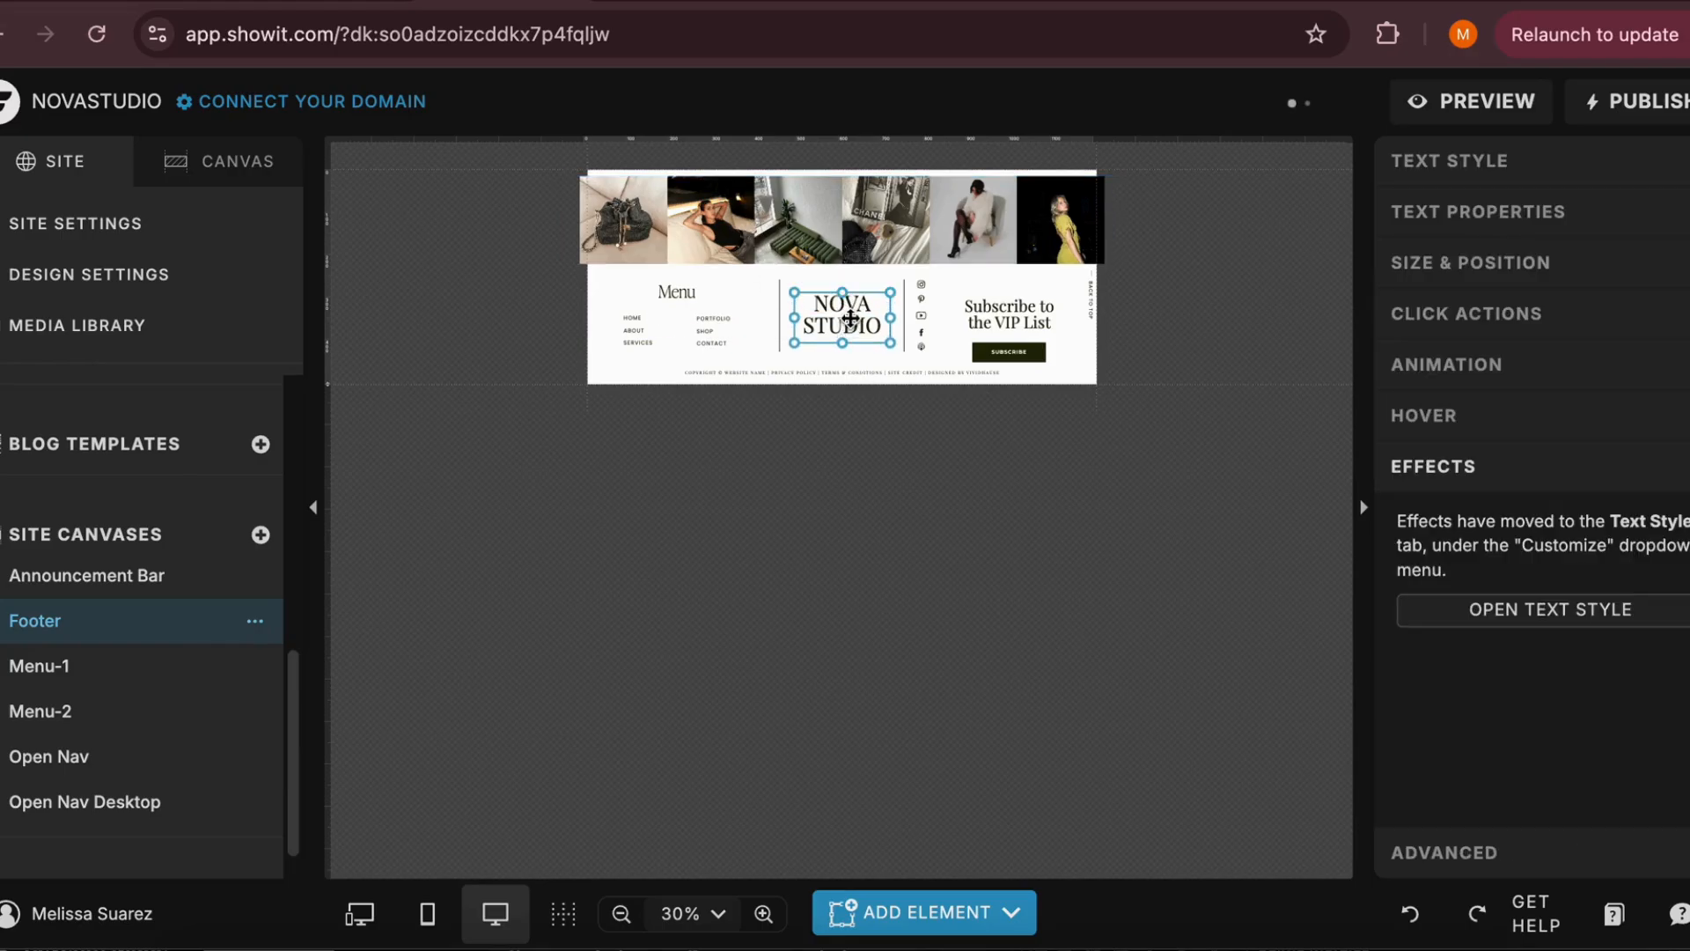
pyautogui.moveTo(883, 327); pyautogui.dragTo(802, 310)
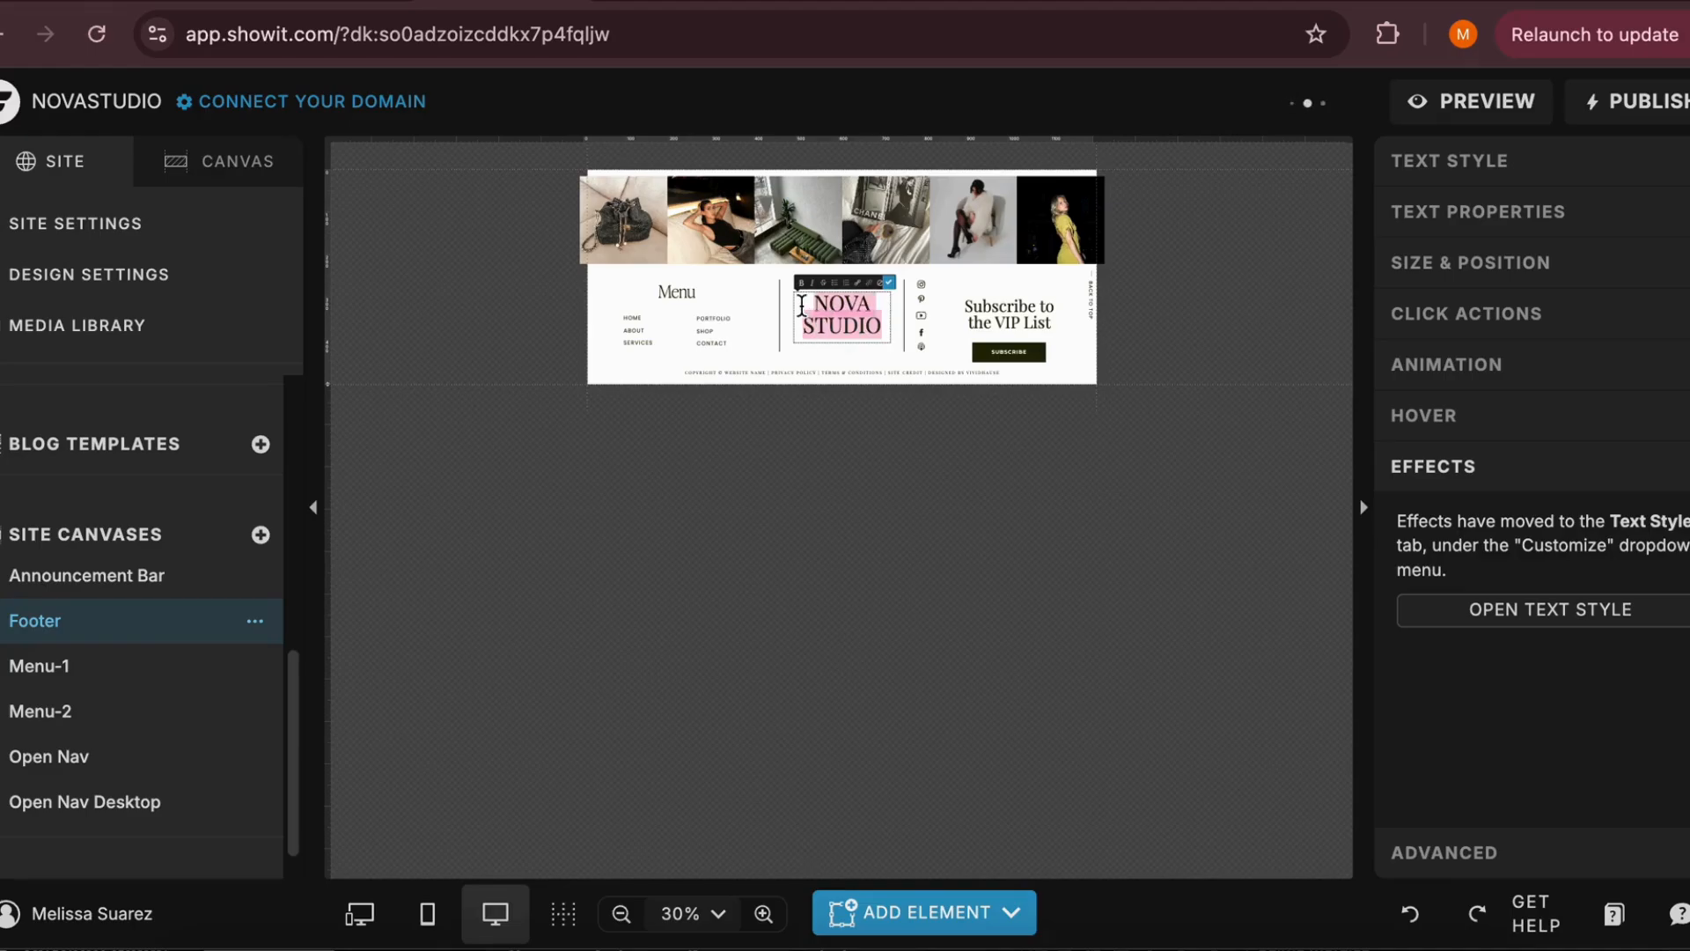
pyautogui.write('MEDIA A')
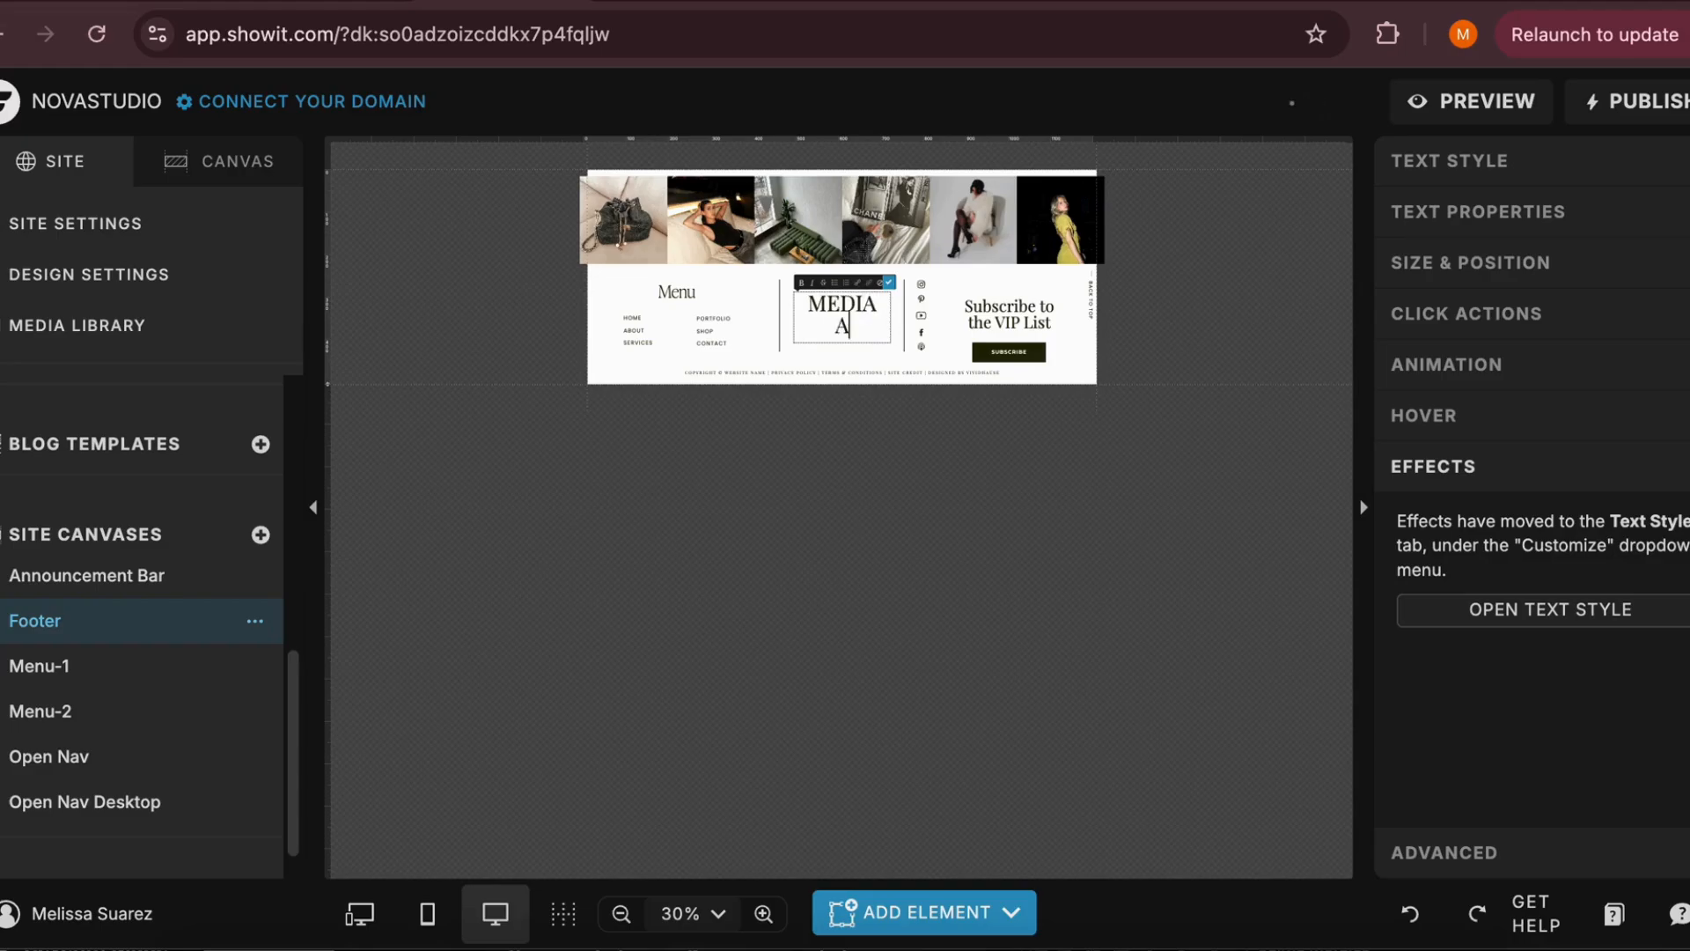
pyautogui.write('GENCY')
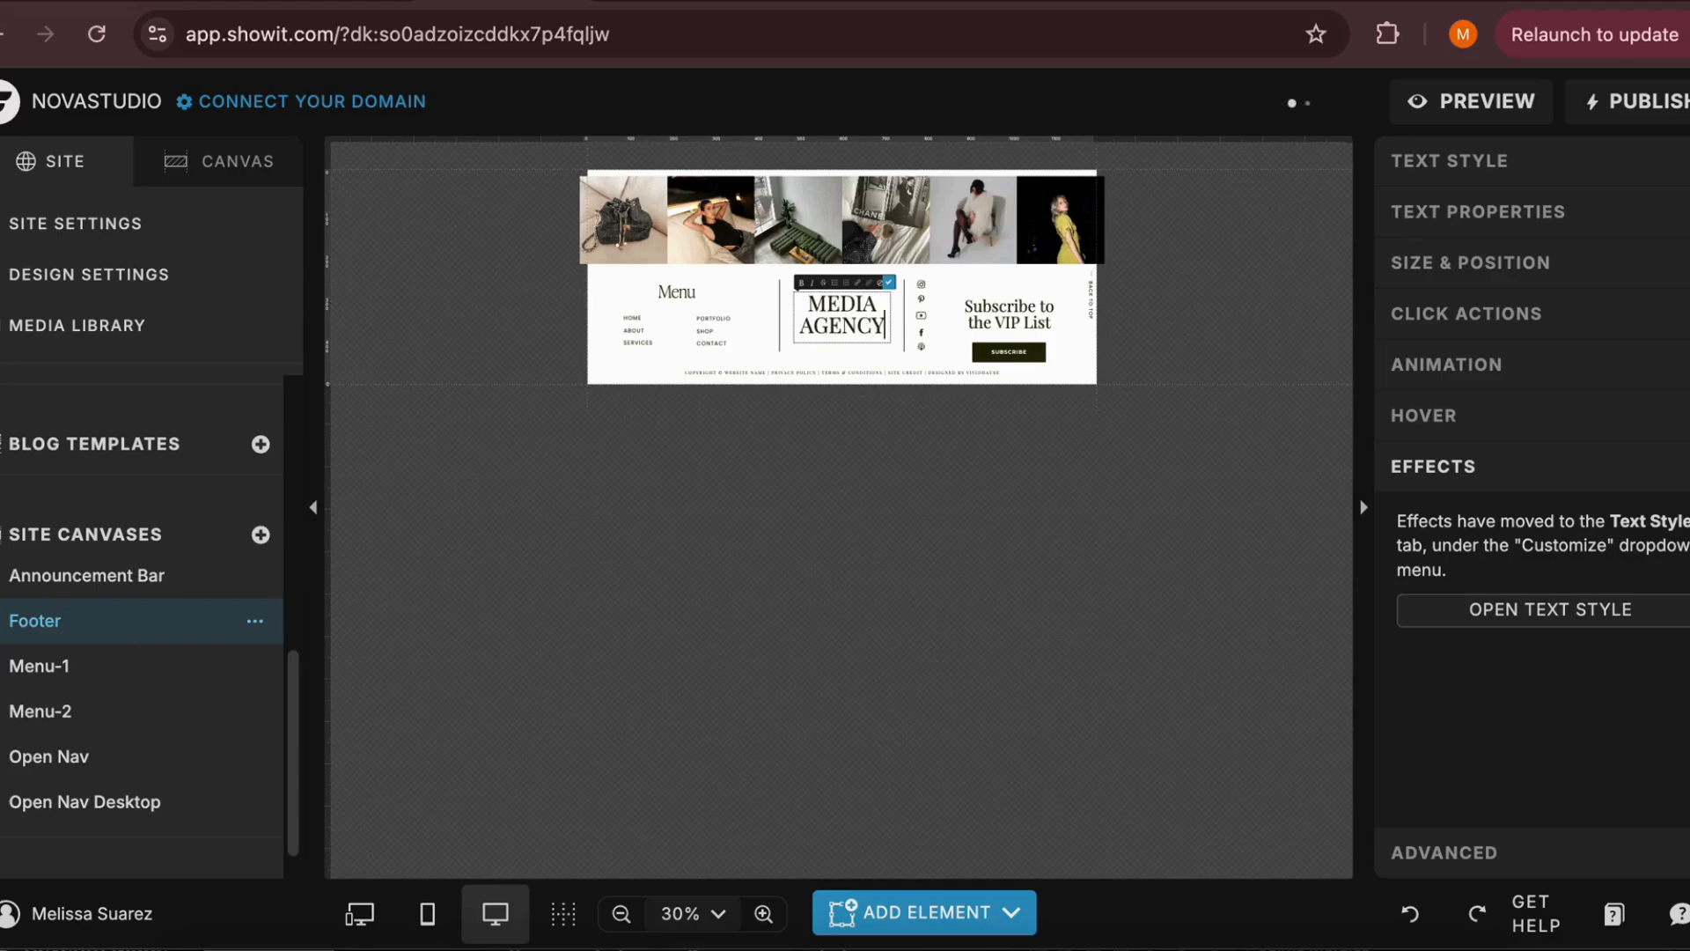
pyautogui.click(888, 286)
pyautogui.click(766, 334)
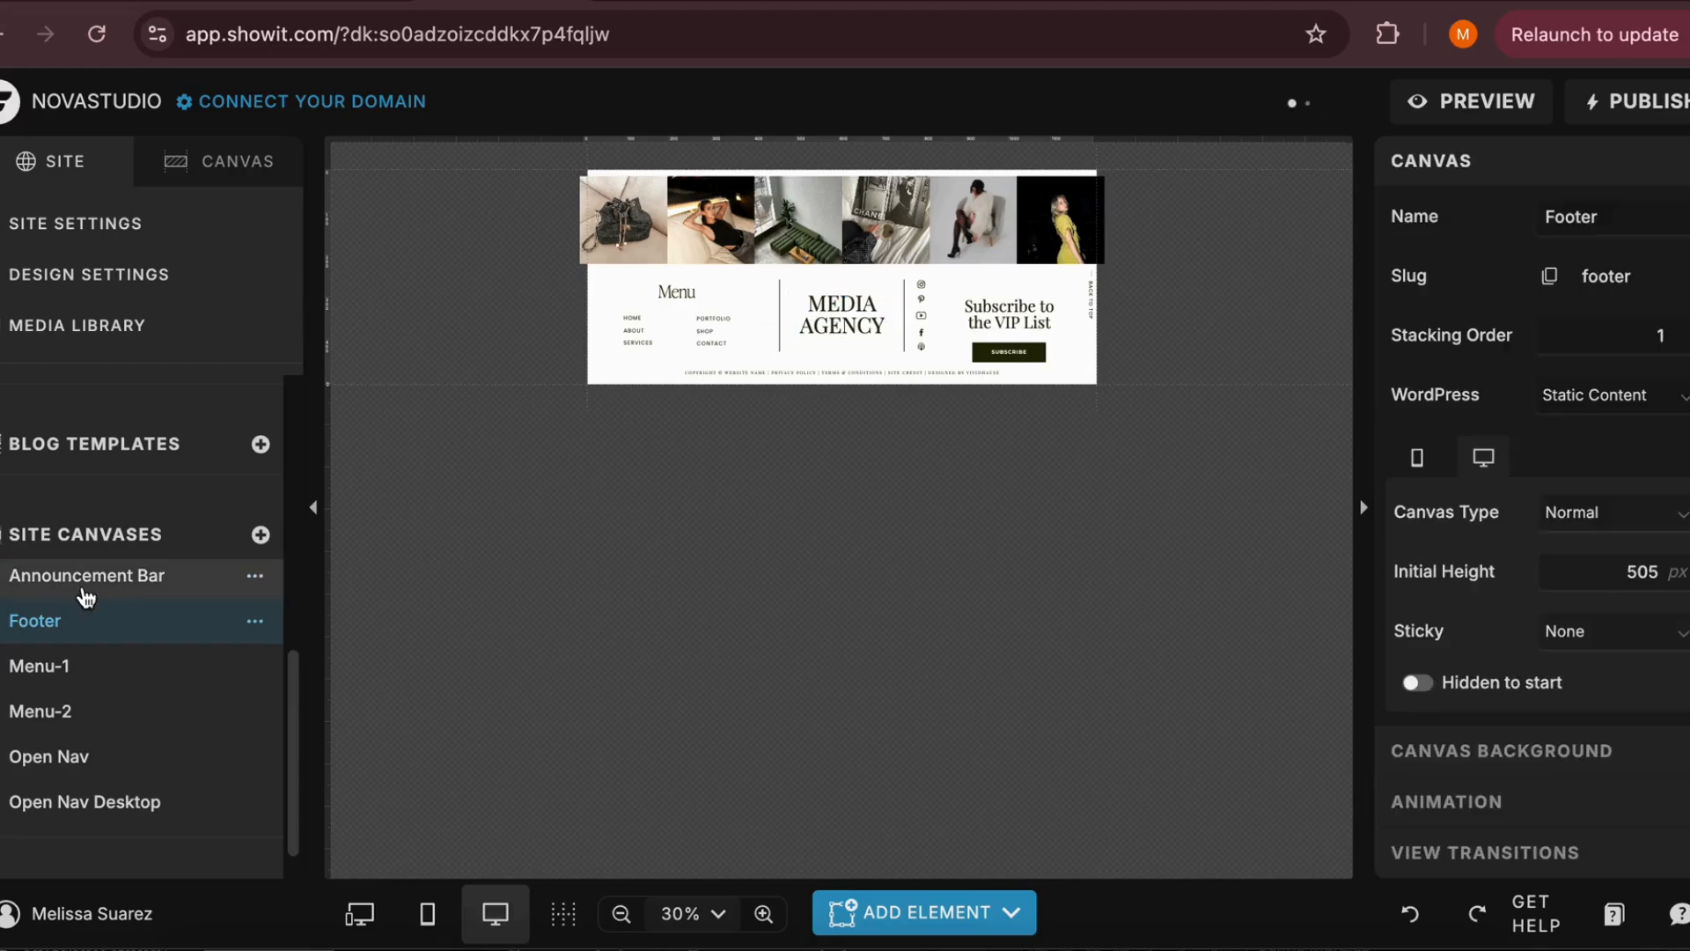
# Open the About and Portfolio pages in turn, check the footer text on each, and select the Portfolio page's footer
pyautogui.scroll(5, 82, 576)
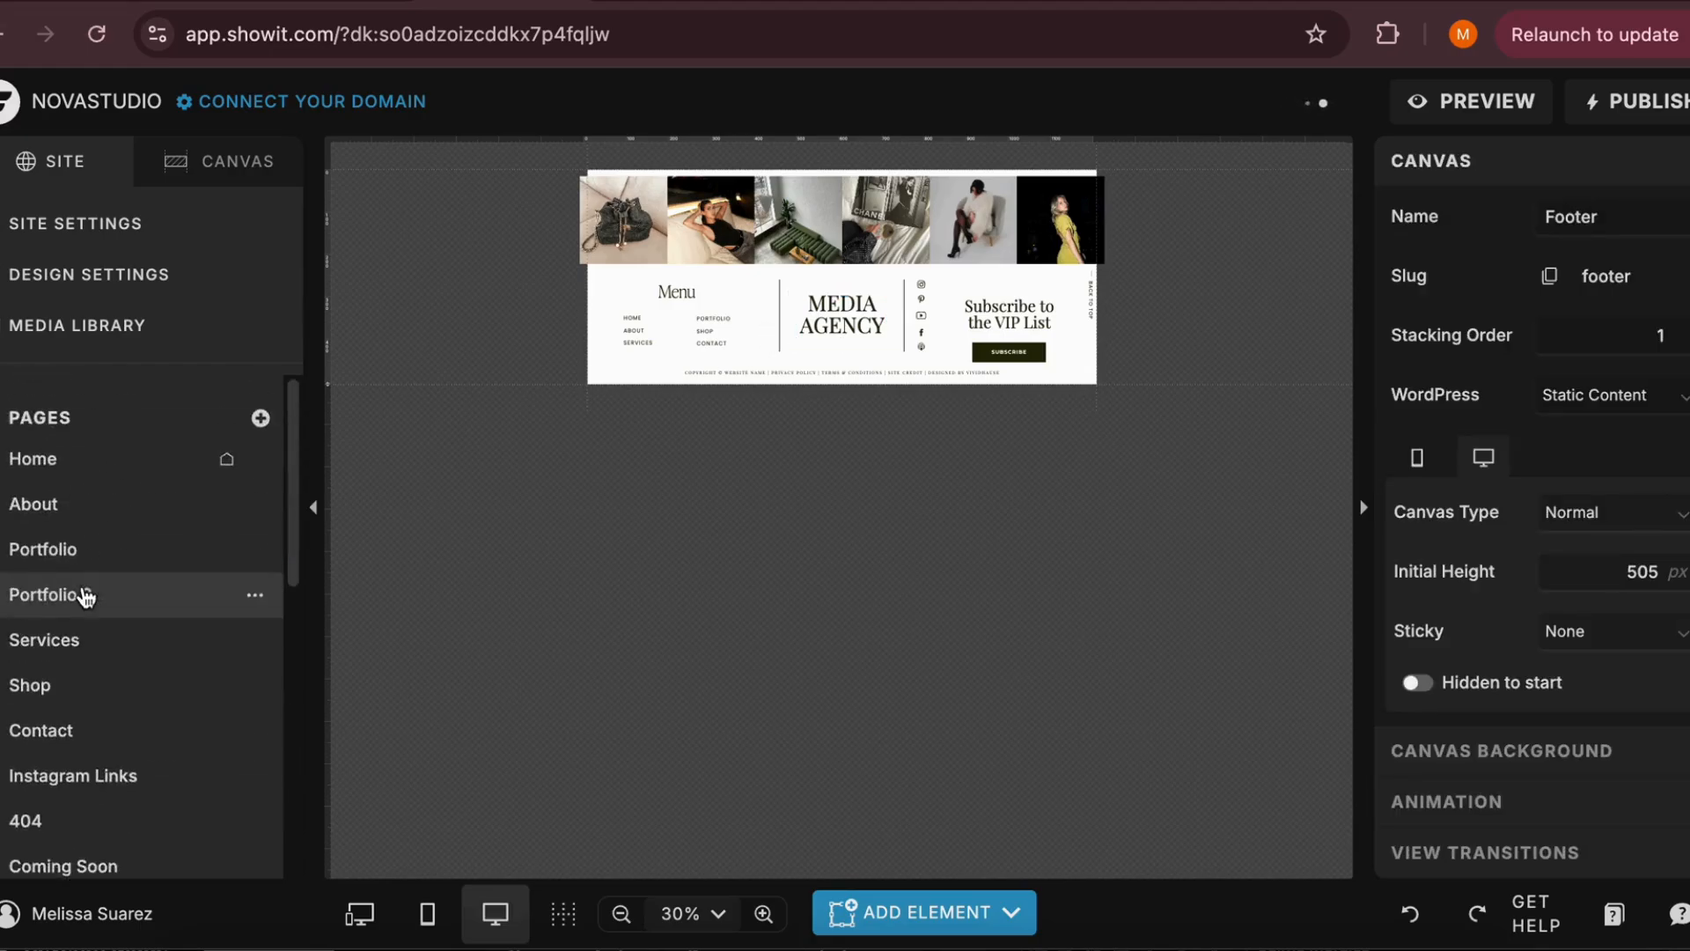
pyautogui.click(85, 494)
pyautogui.scroll(-15, 551, 704)
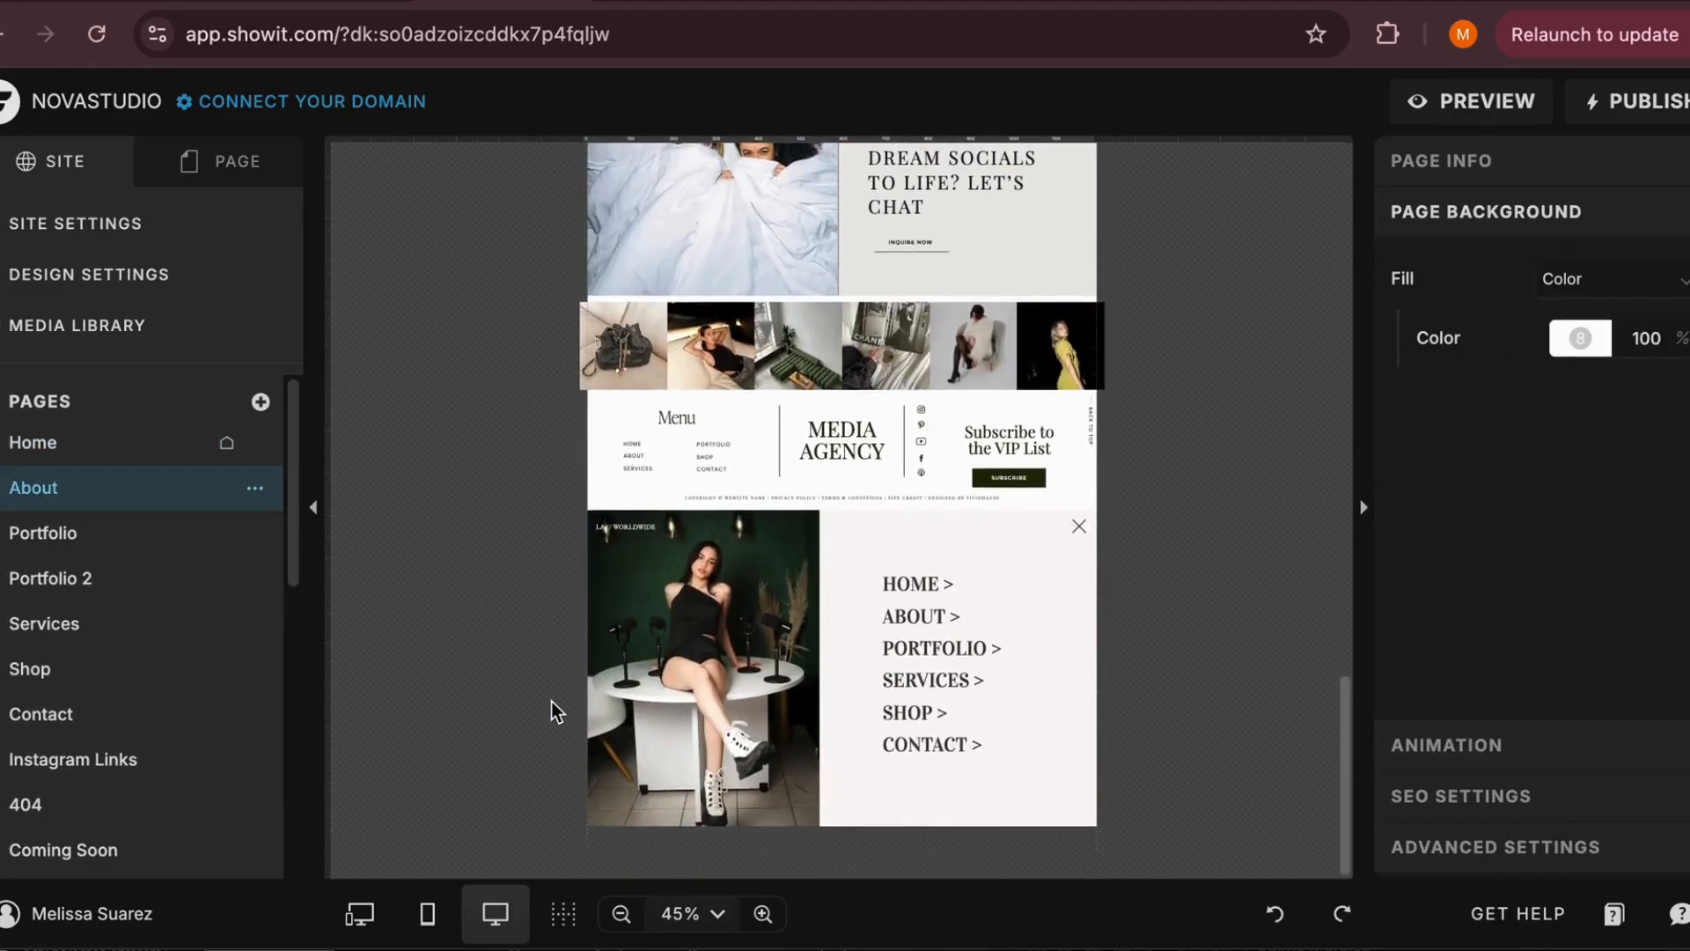
pyautogui.scroll(5, 551, 701)
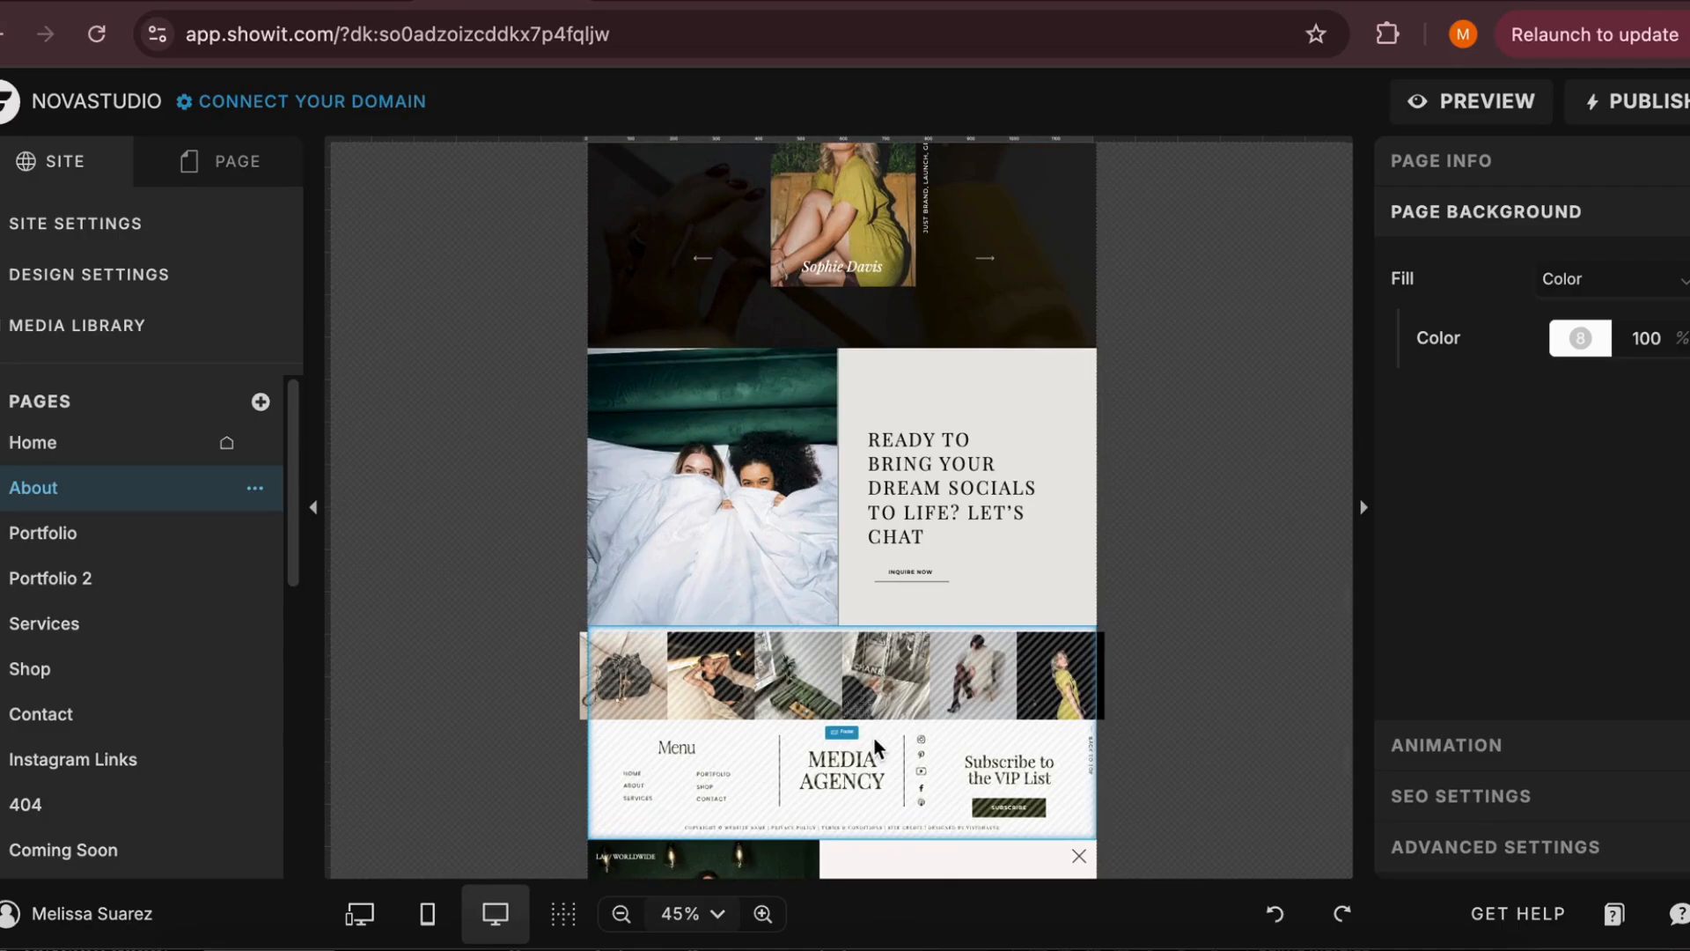
pyautogui.click(128, 551)
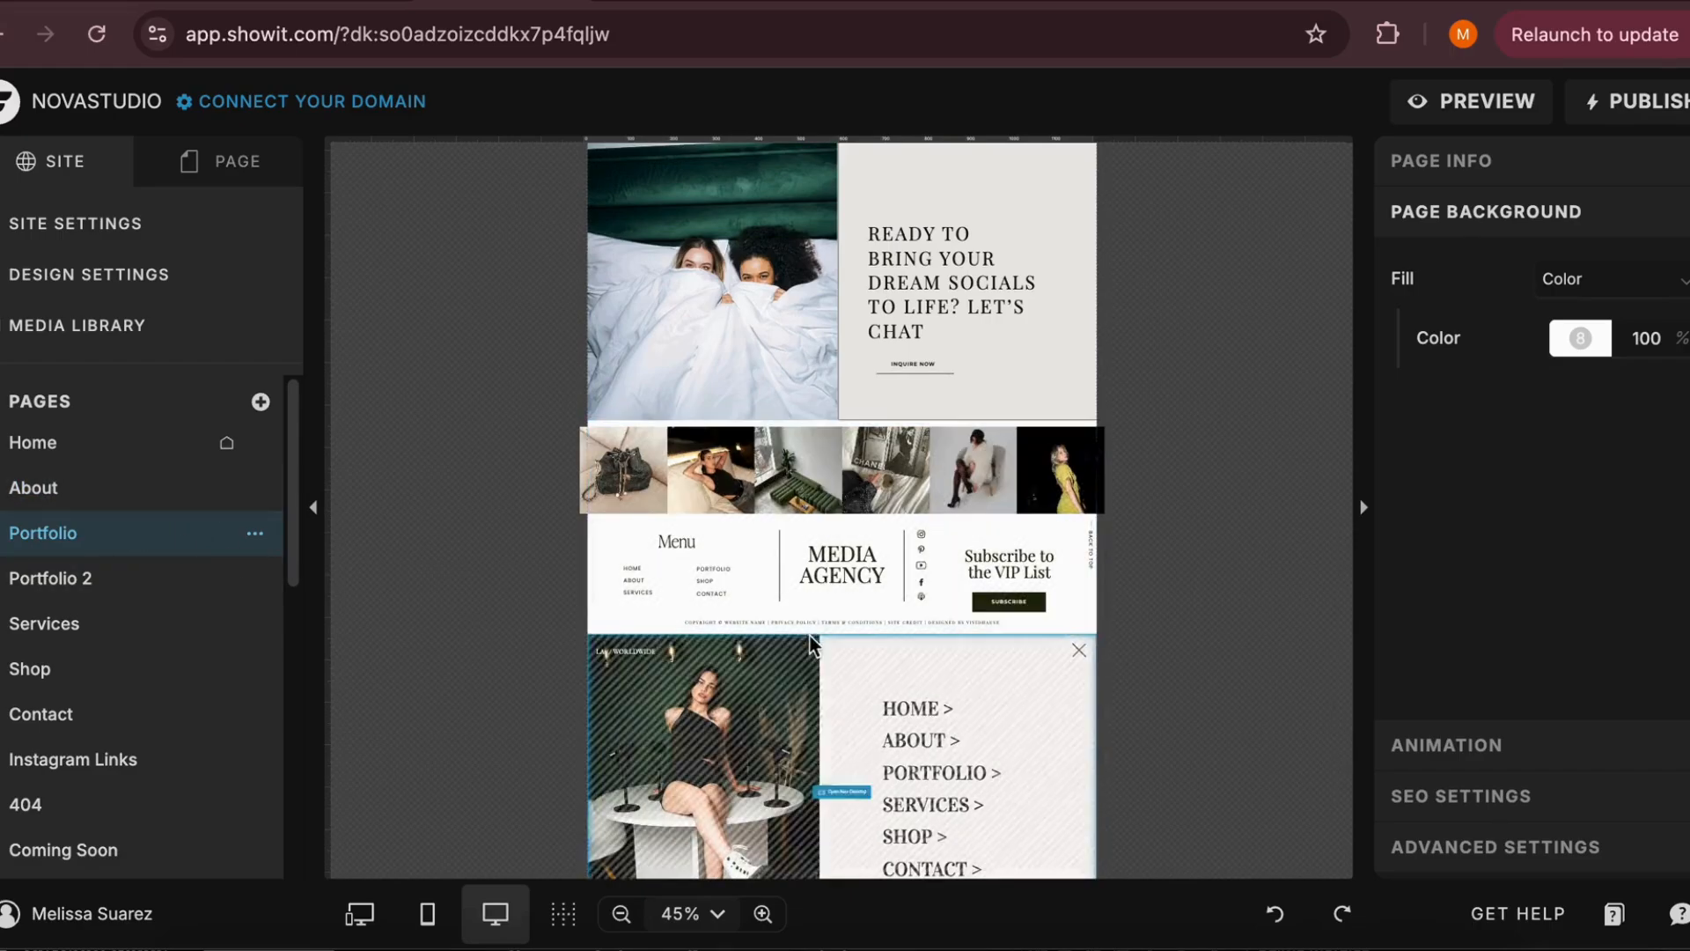
pyautogui.scroll(2, 803, 611)
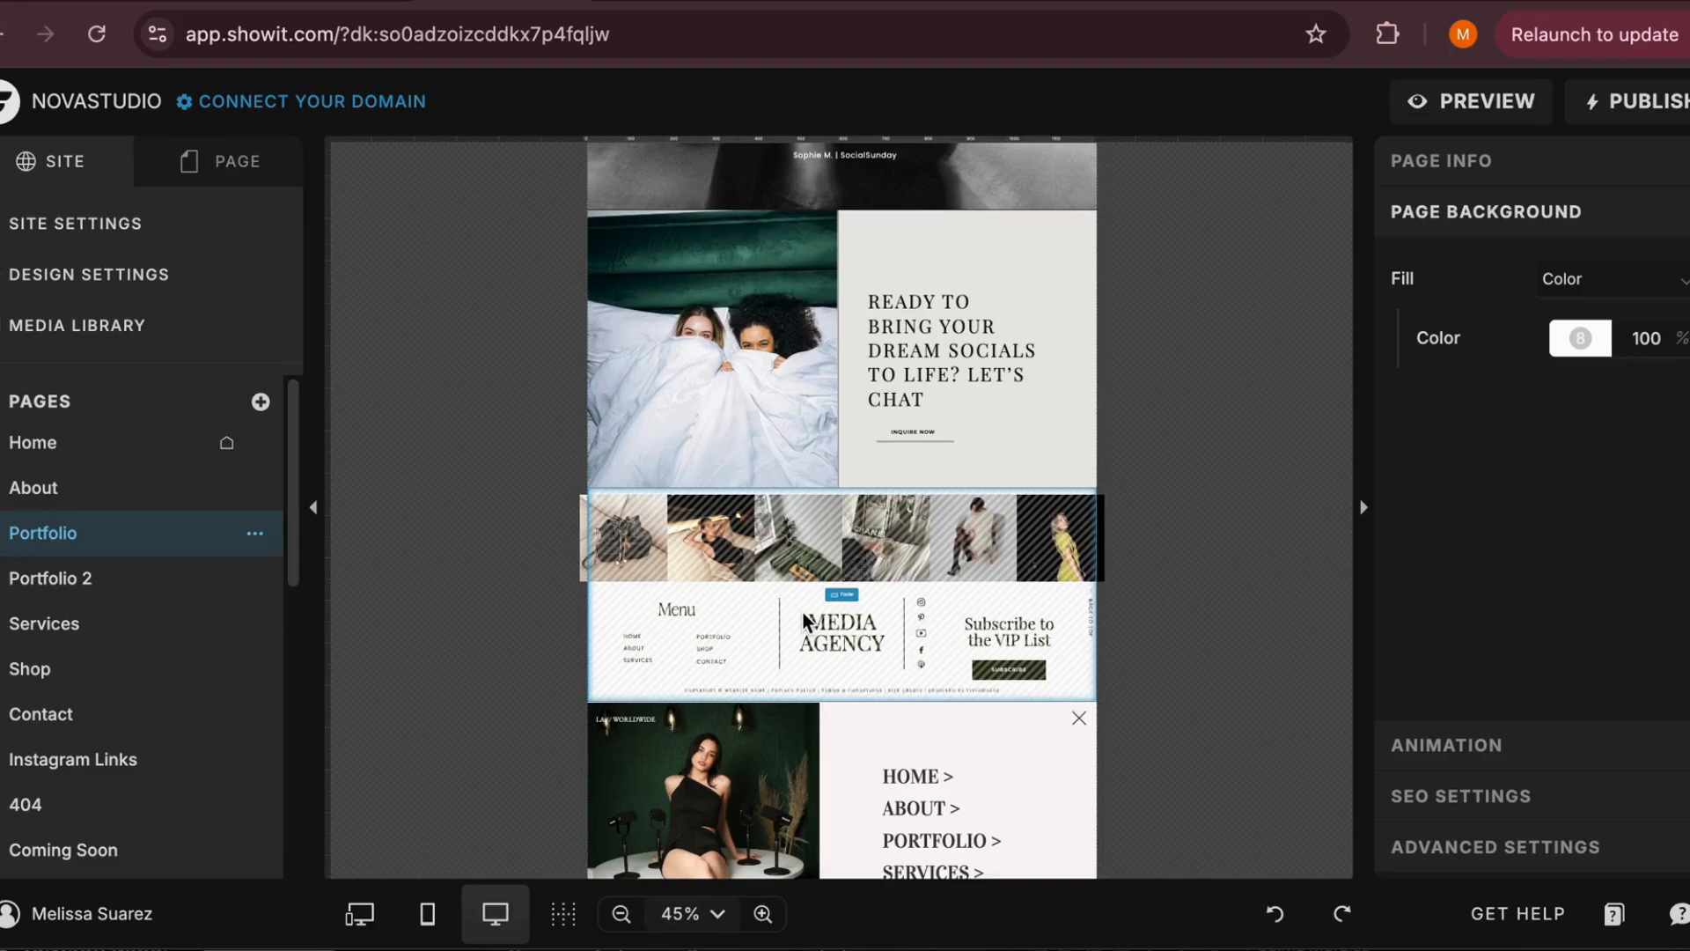
pyautogui.click(838, 619)
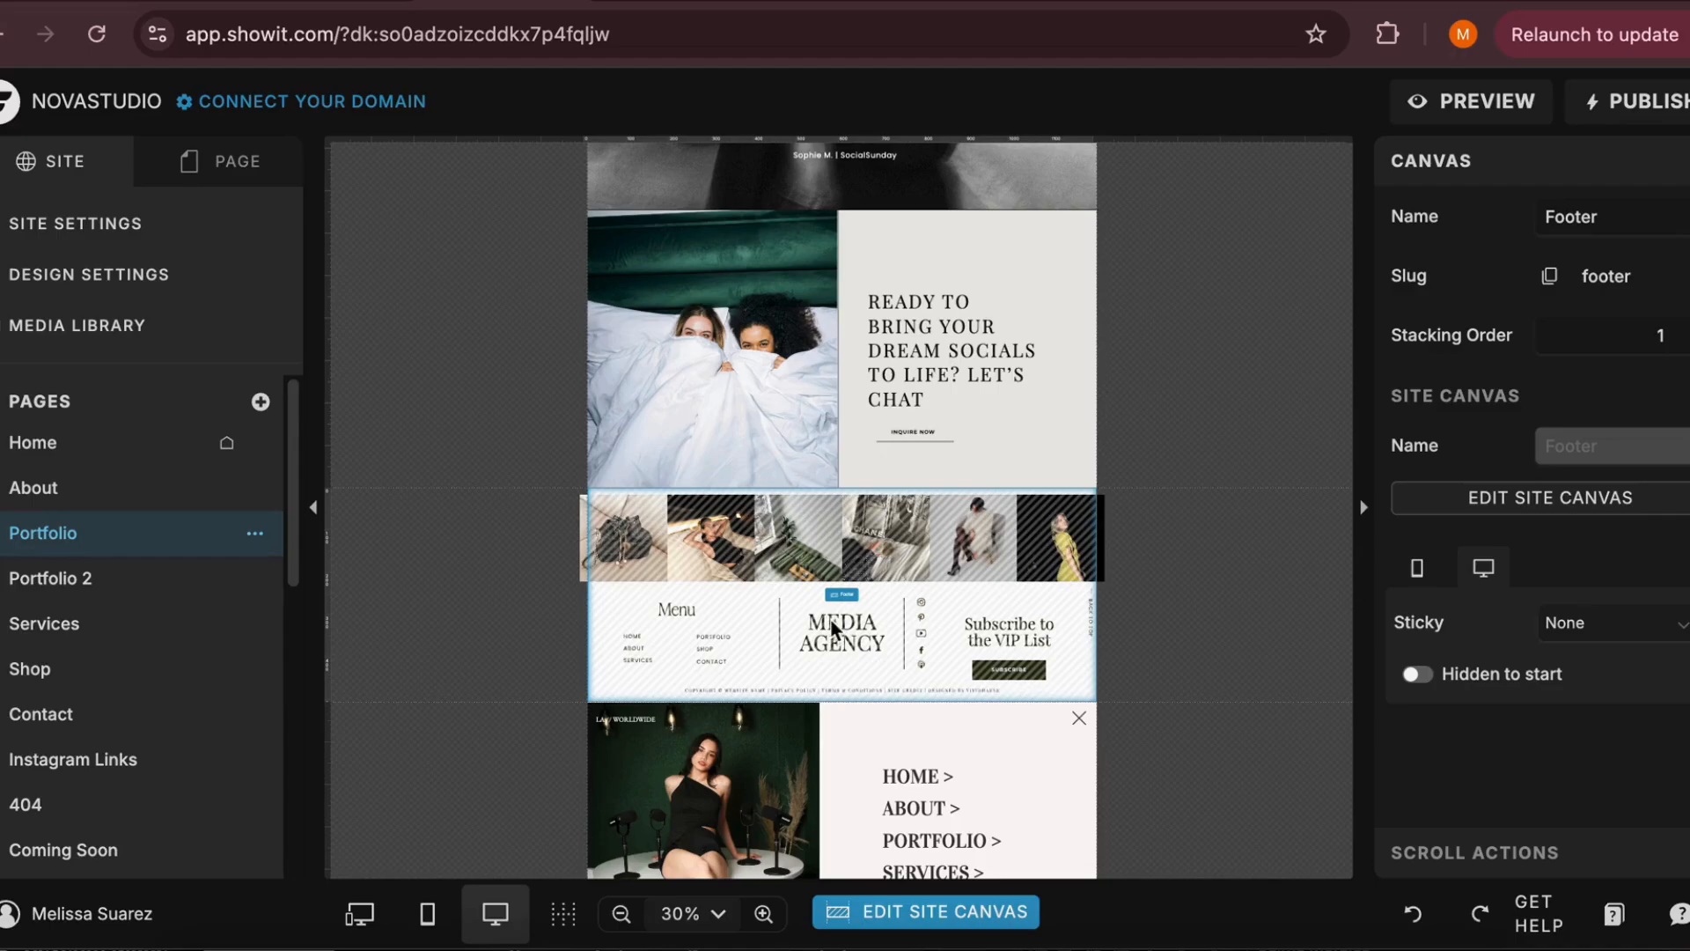
# Look over the list of site canvases again and open the Home page
pyautogui.scroll(-7, 88, 739)
pyautogui.scroll(-1, 88, 748)
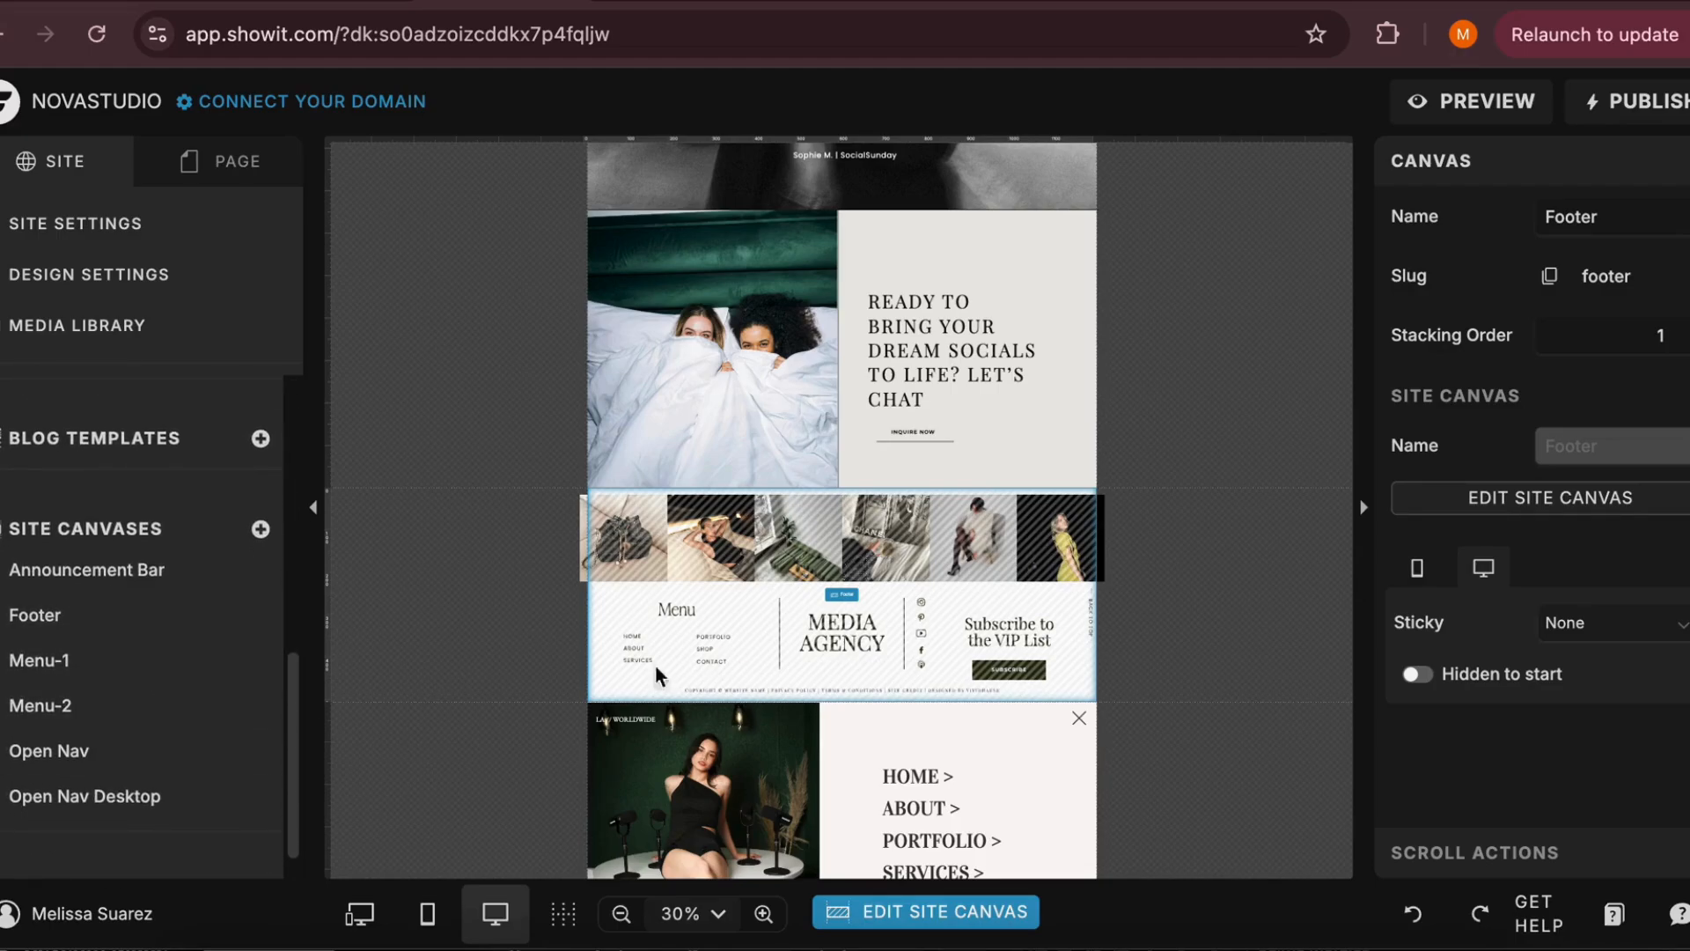
pyautogui.scroll(8, 136, 683)
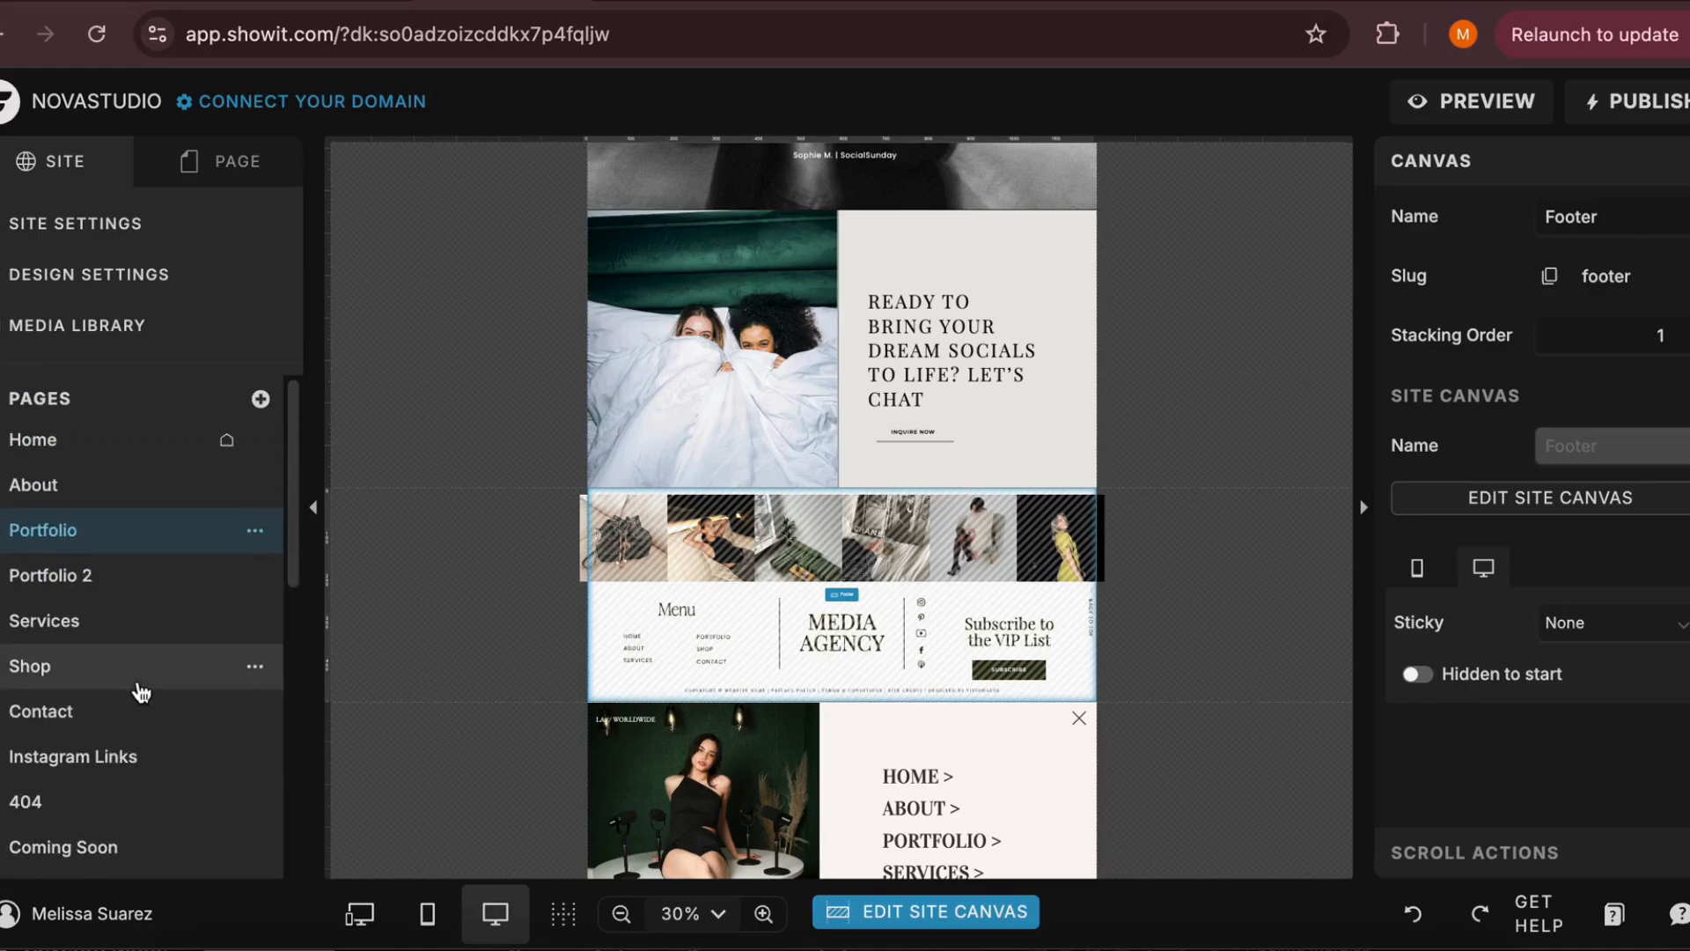
pyautogui.click(90, 464)
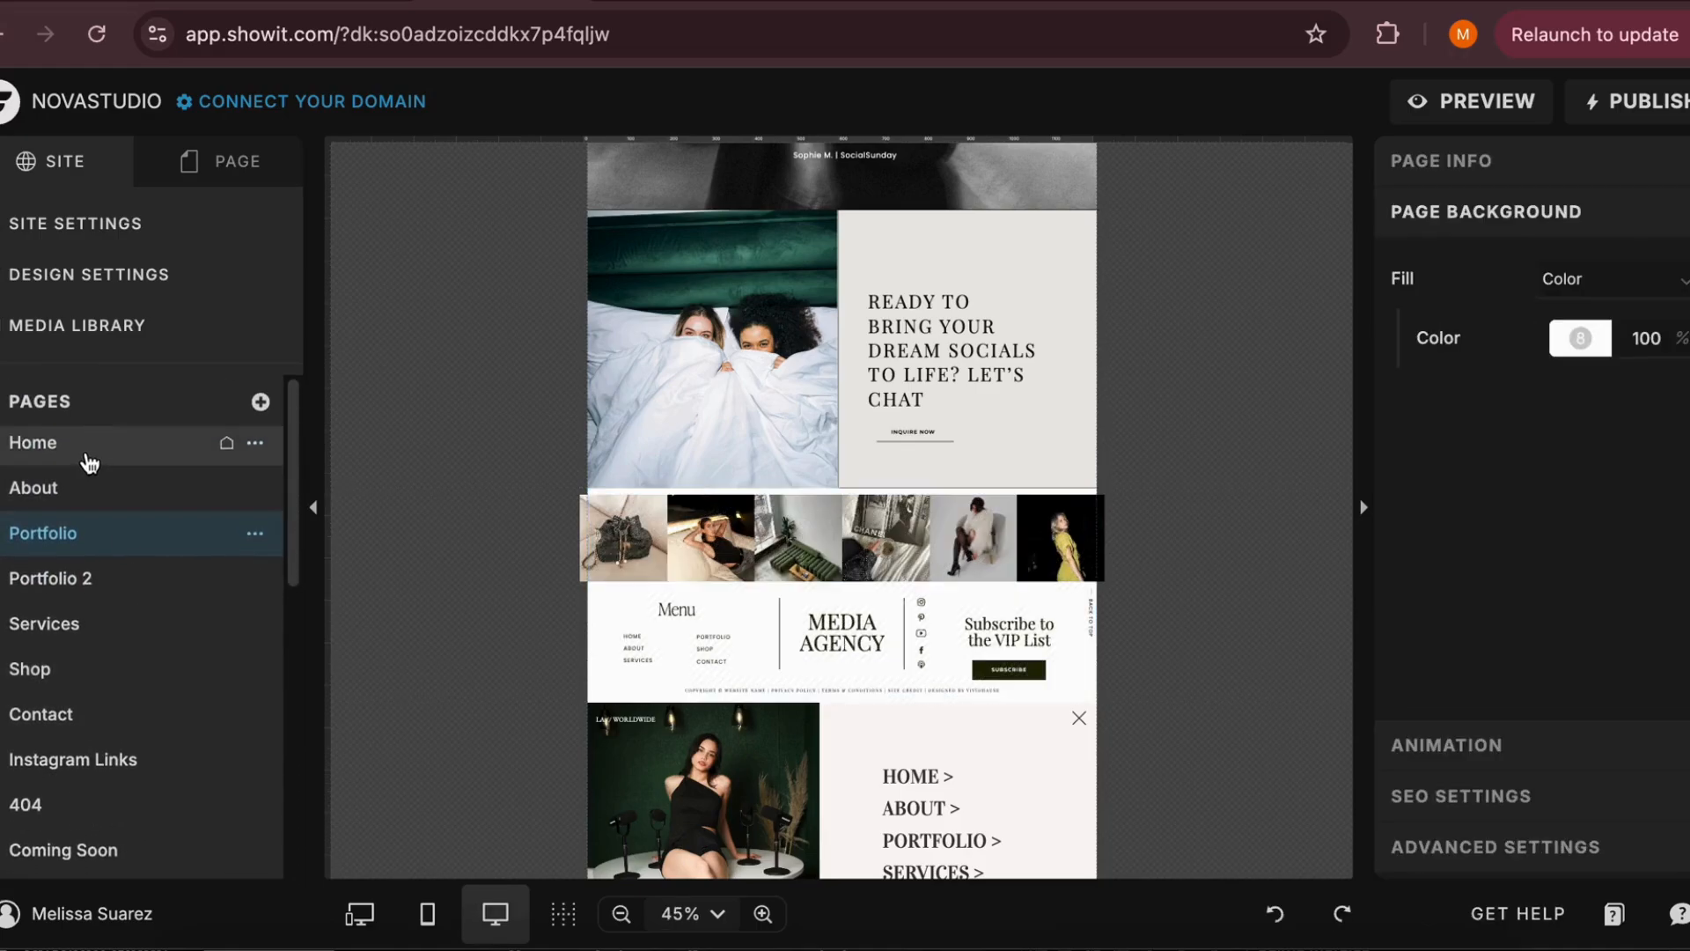
pyautogui.click(91, 464)
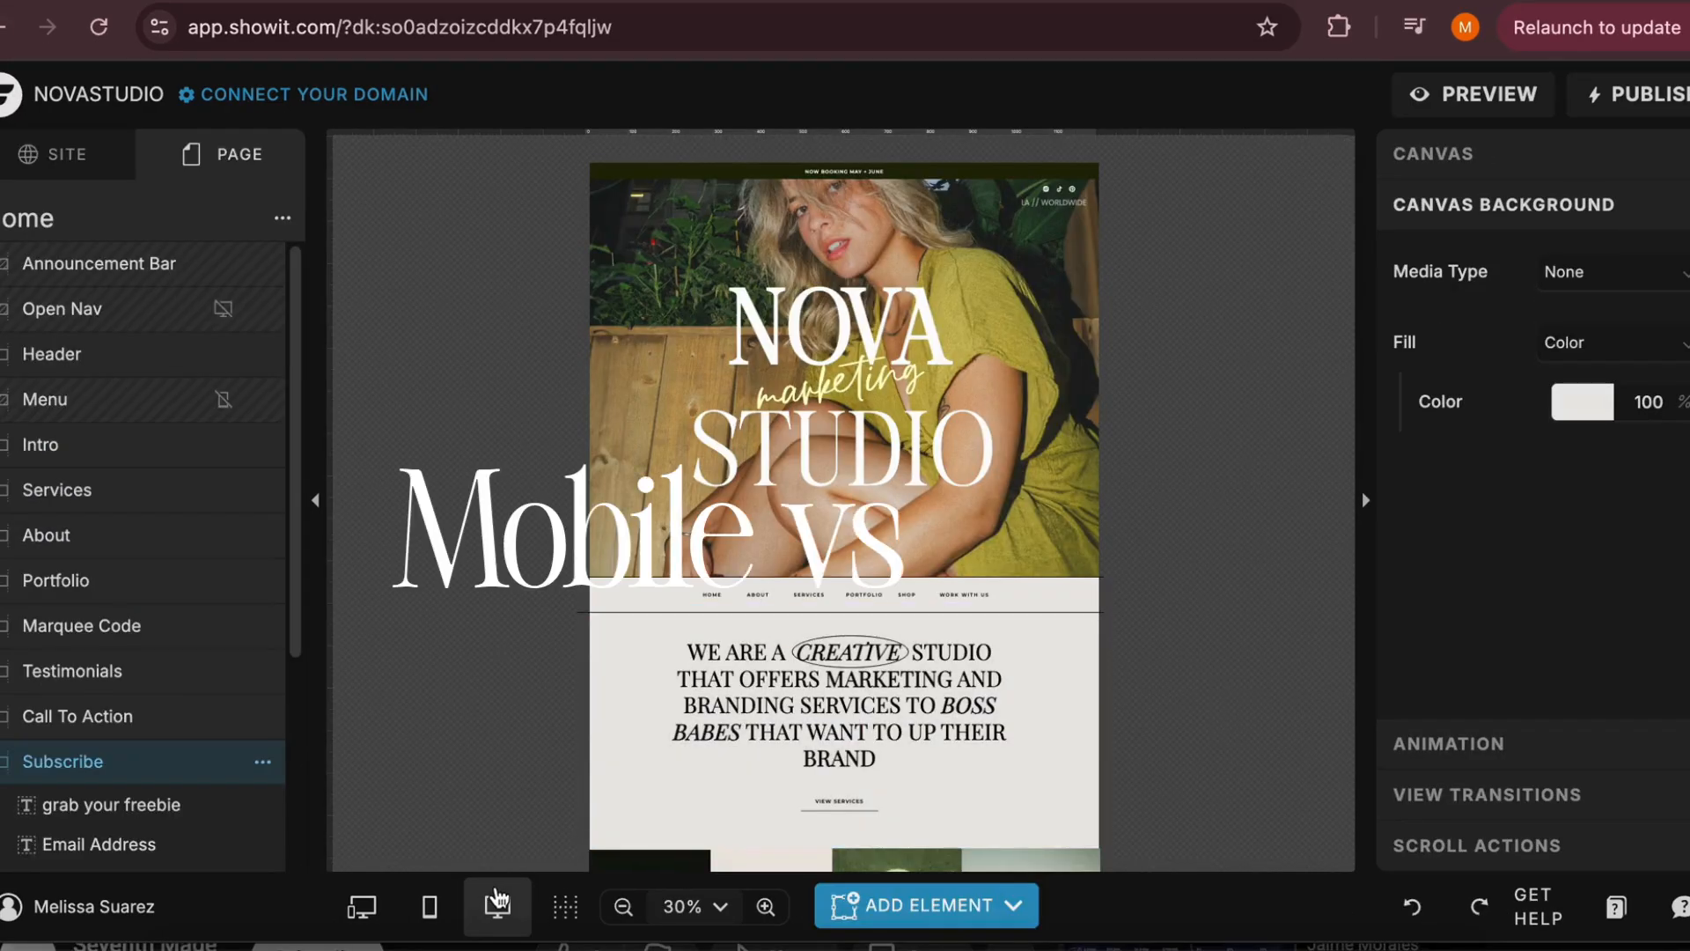
# Select the Home page and examine its desktop layout at closer and wider zoom levels
pyautogui.click(163, 234)
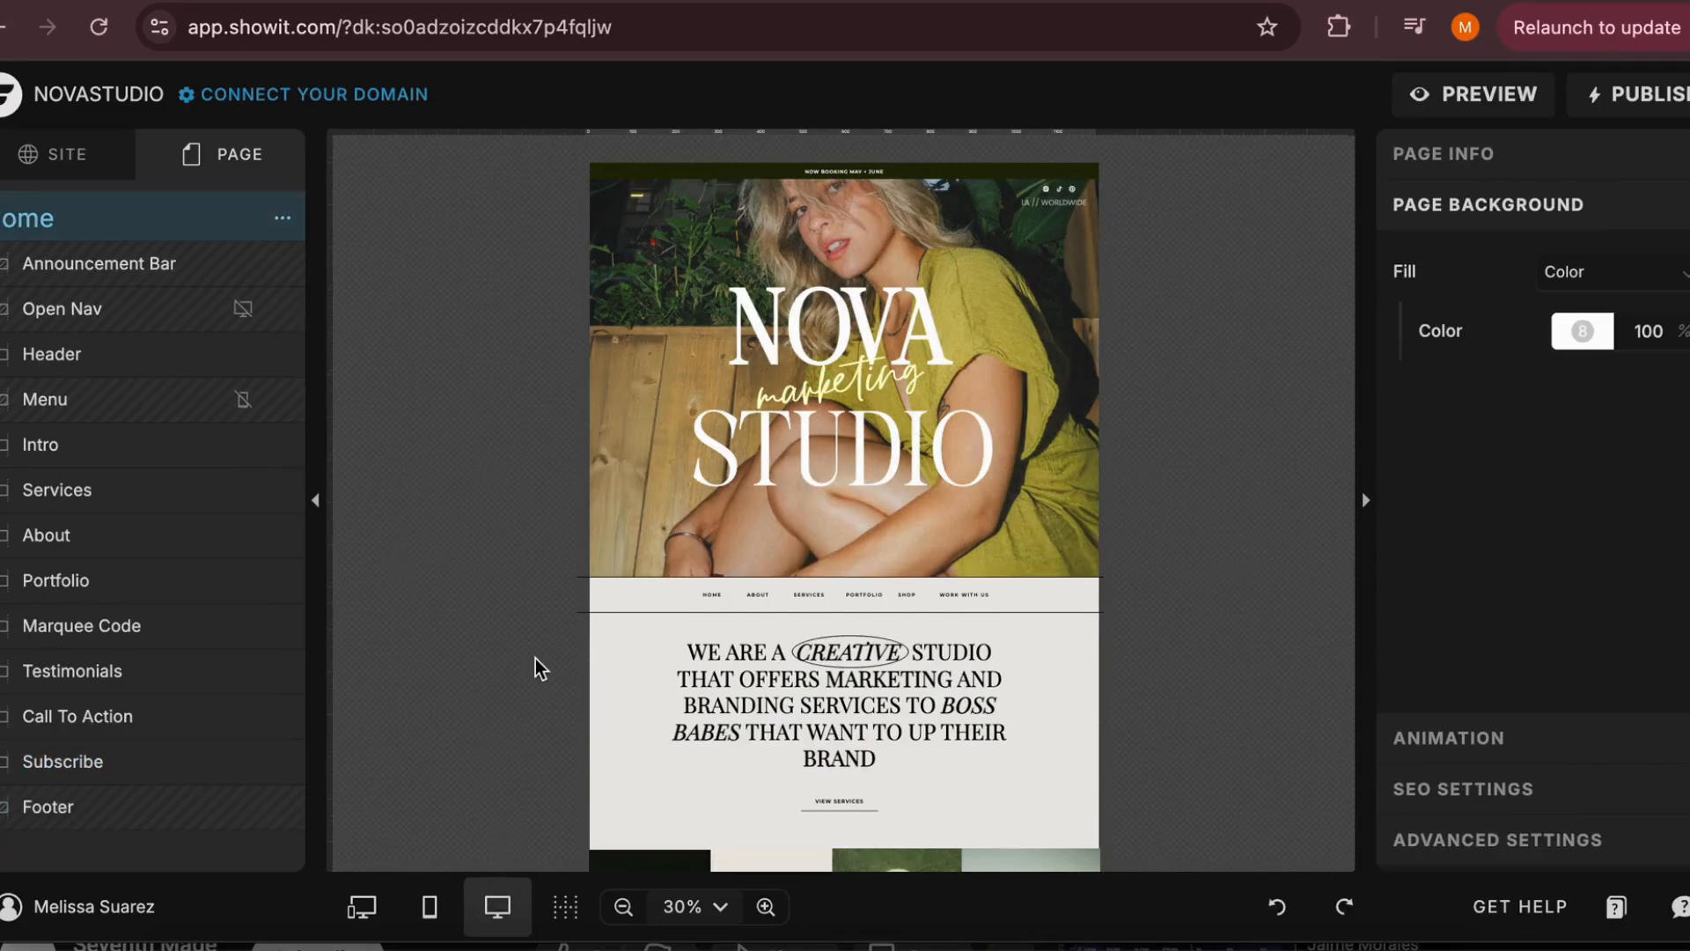
pyautogui.scroll(-2, 535, 658)
pyautogui.scroll(3, 514, 775)
pyautogui.click(765, 909)
pyautogui.click(766, 908)
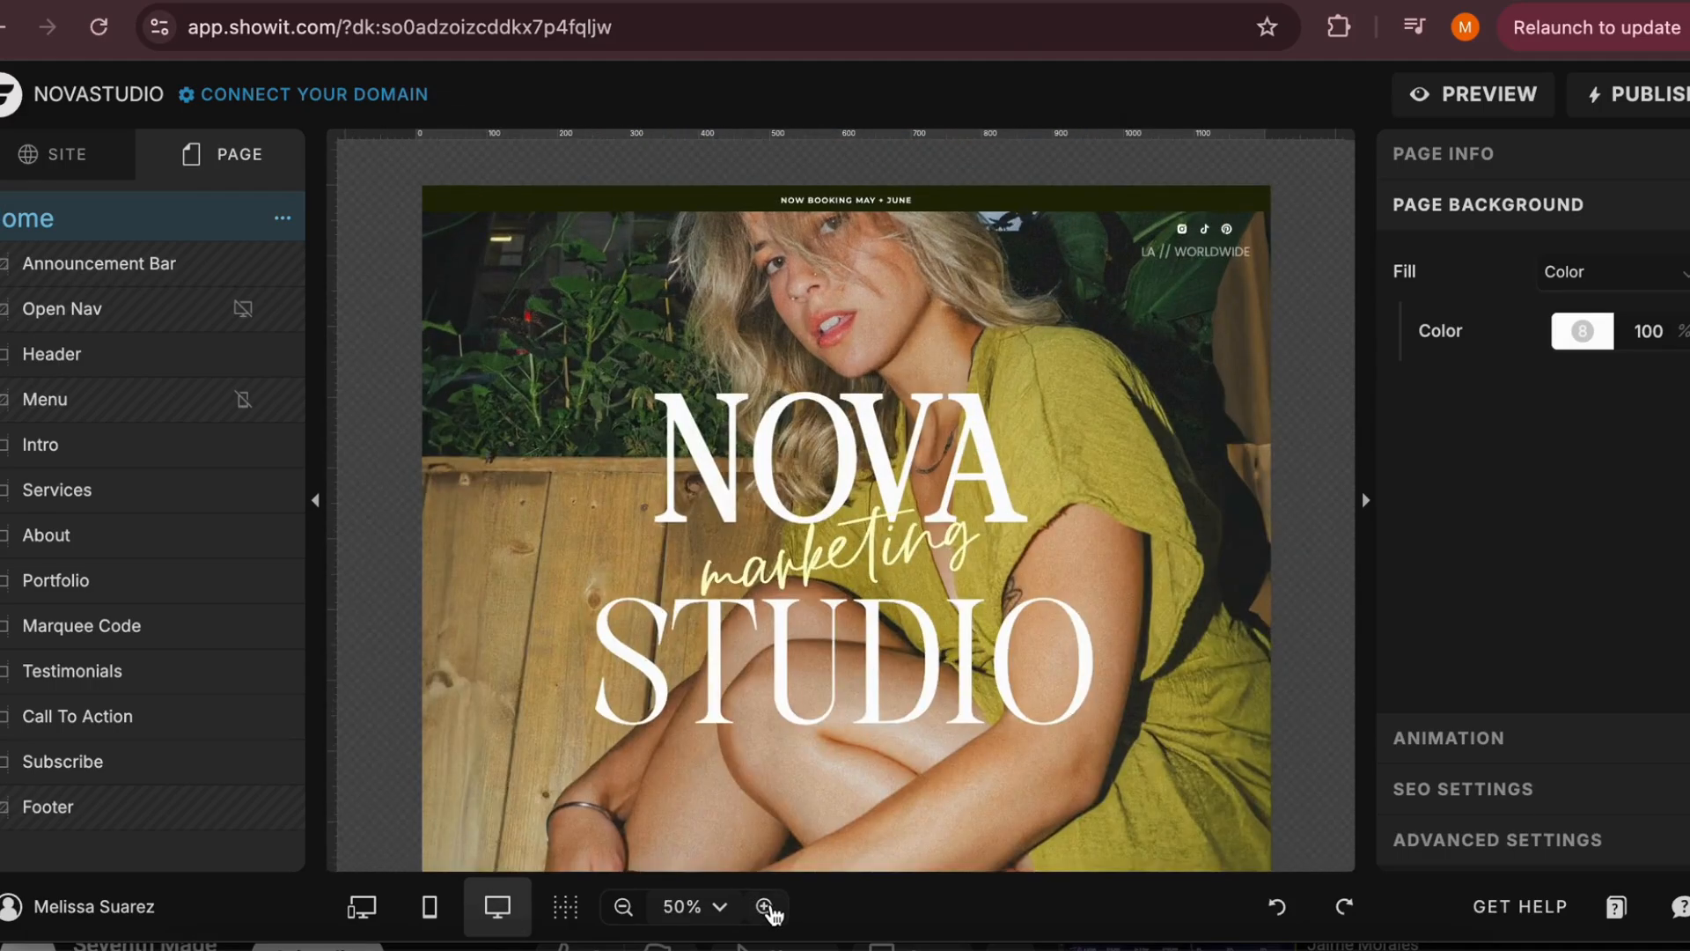
pyautogui.click(764, 911)
pyautogui.click(623, 911)
pyautogui.click(623, 911)
pyautogui.click(624, 908)
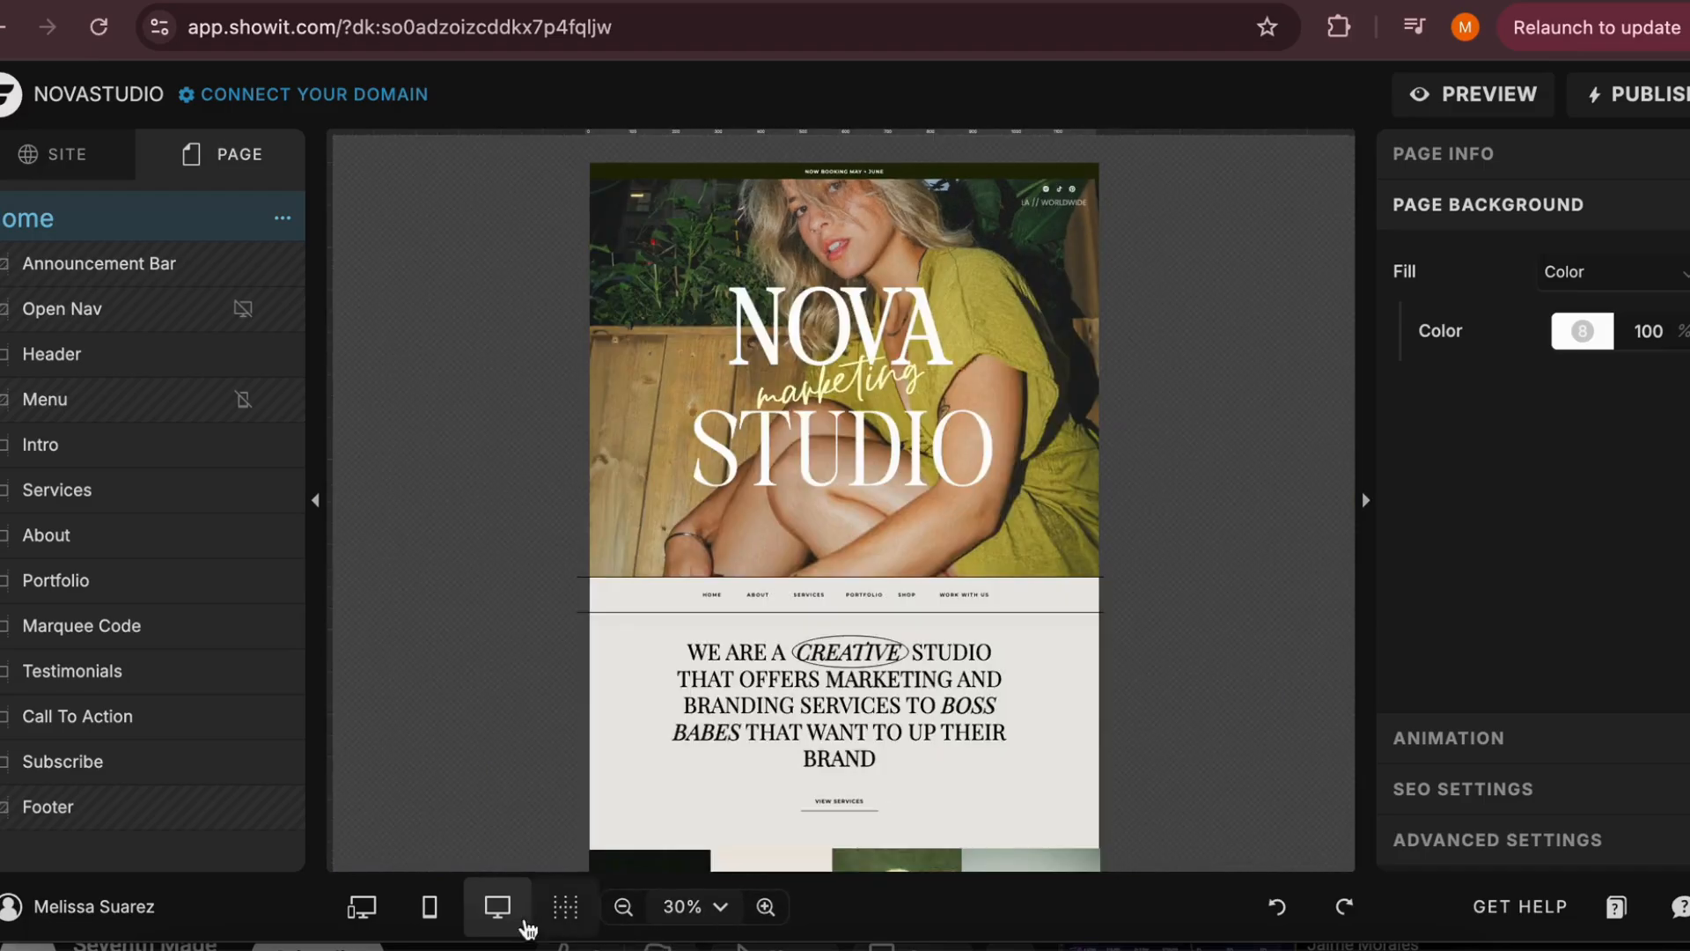
pyautogui.scroll(-1, 515, 588)
pyautogui.scroll(1, 460, 750)
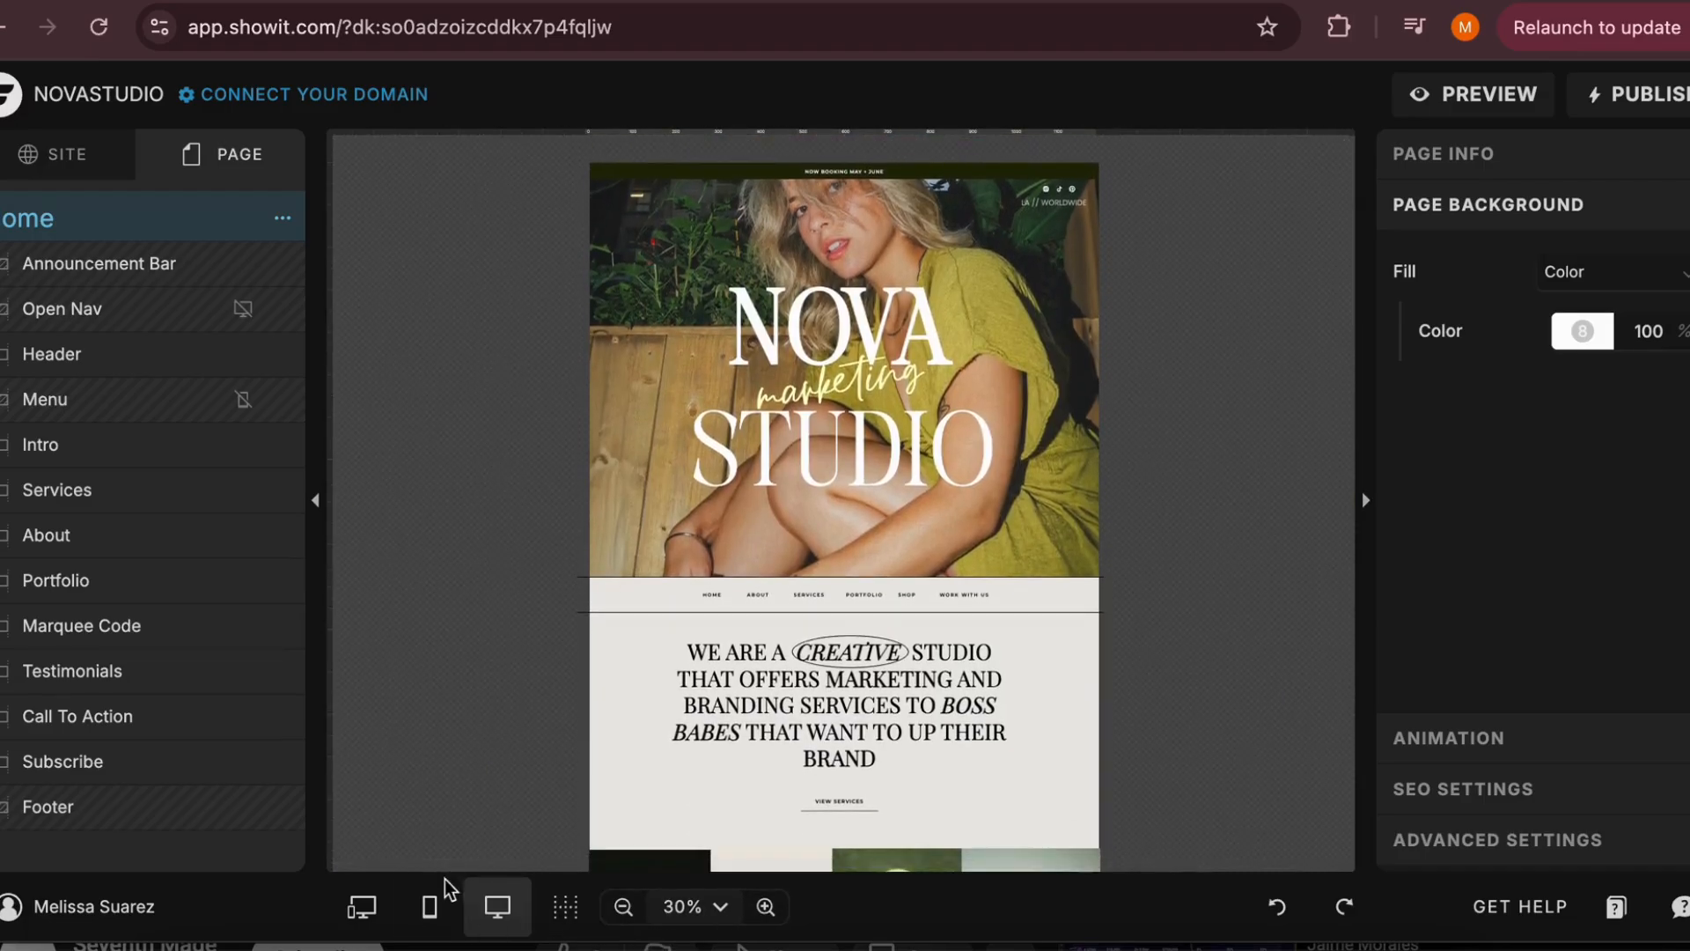
# Switch the Home page to the mobile layout and shift the Header's NOVA STUDIO title slightly to the right
pyautogui.click(430, 912)
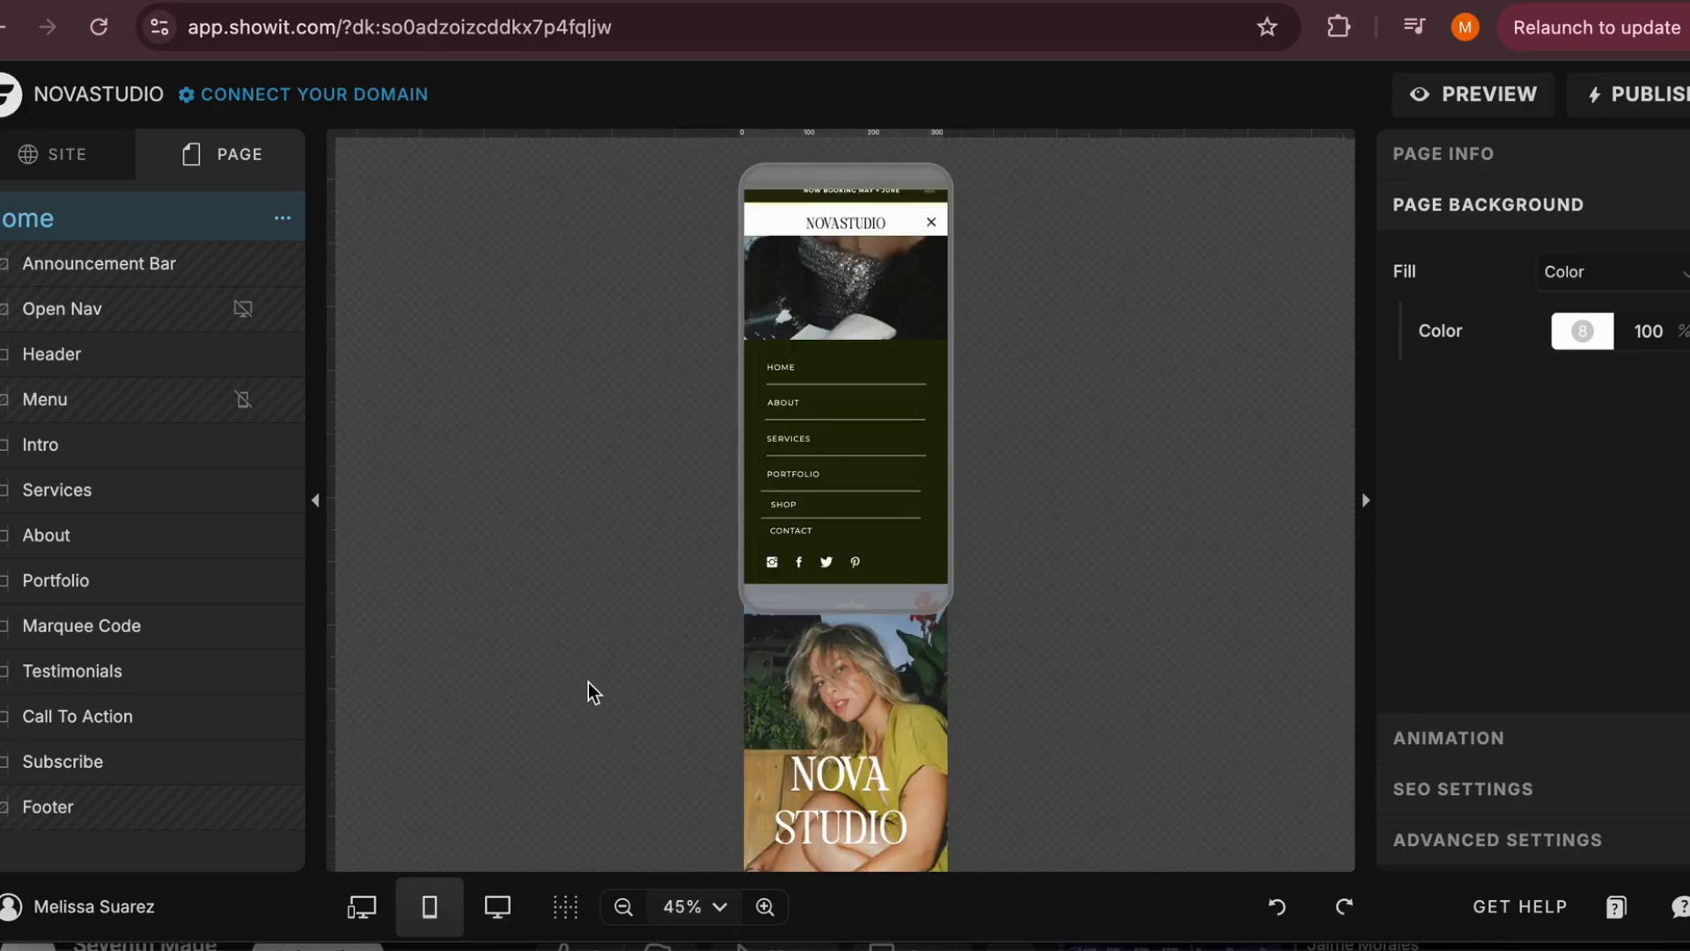
pyautogui.scroll(-5, 588, 683)
pyautogui.scroll(3, 588, 683)
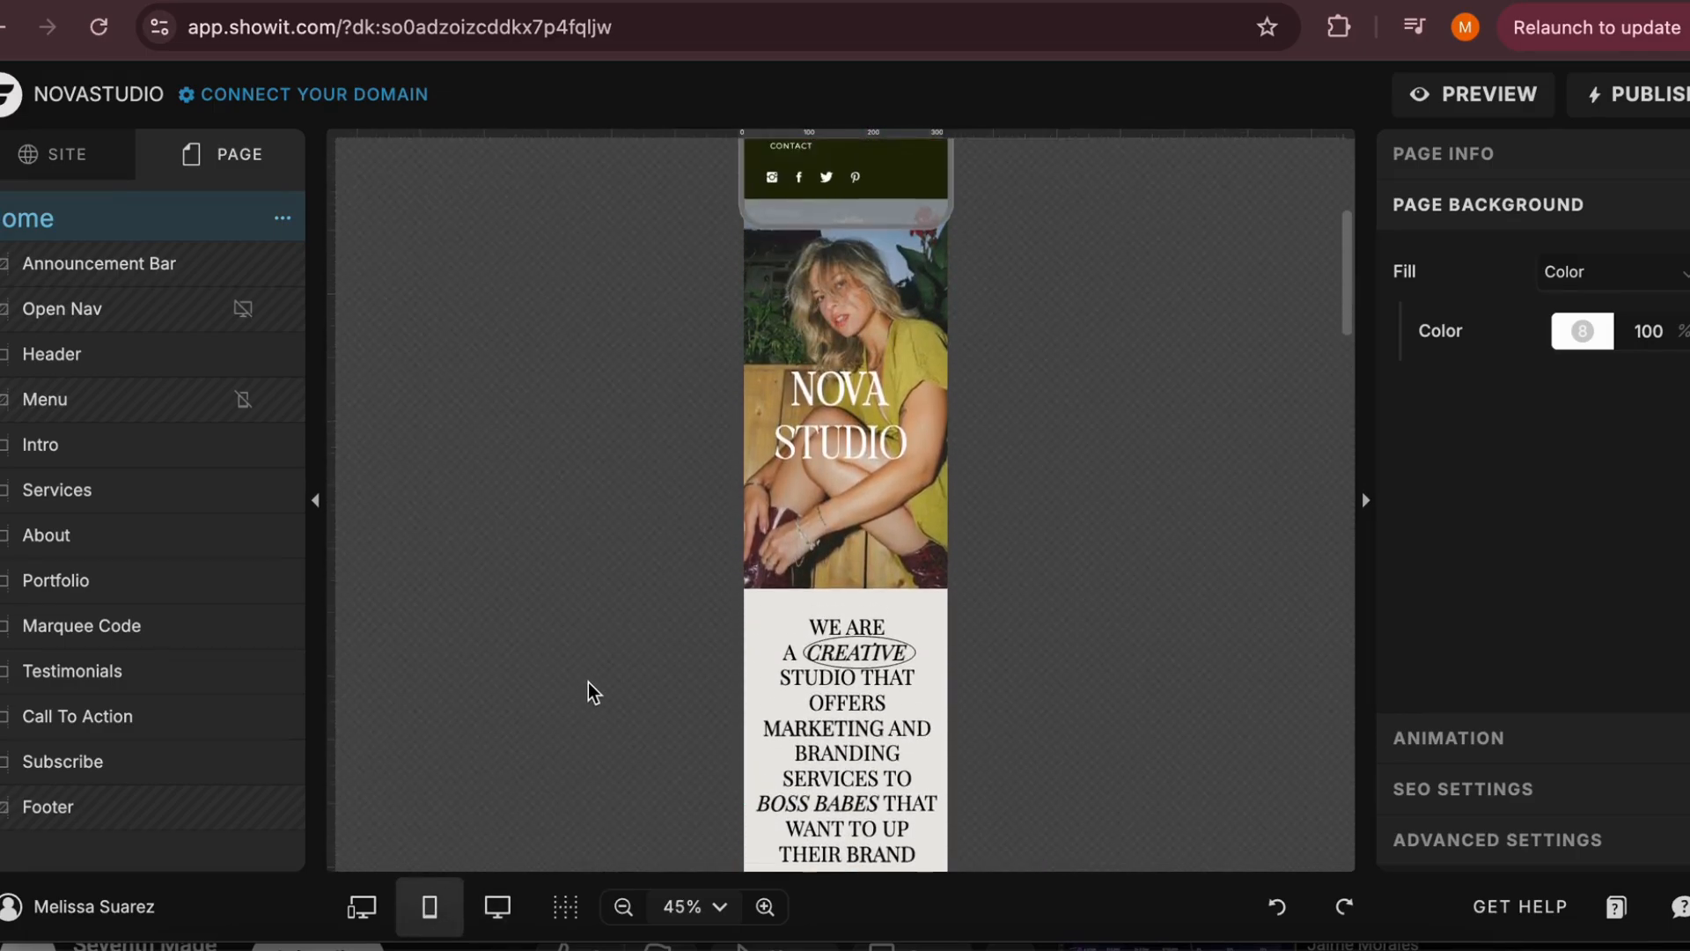
pyautogui.click(898, 369)
pyautogui.moveTo(900, 369); pyautogui.dragTo(890, 447)
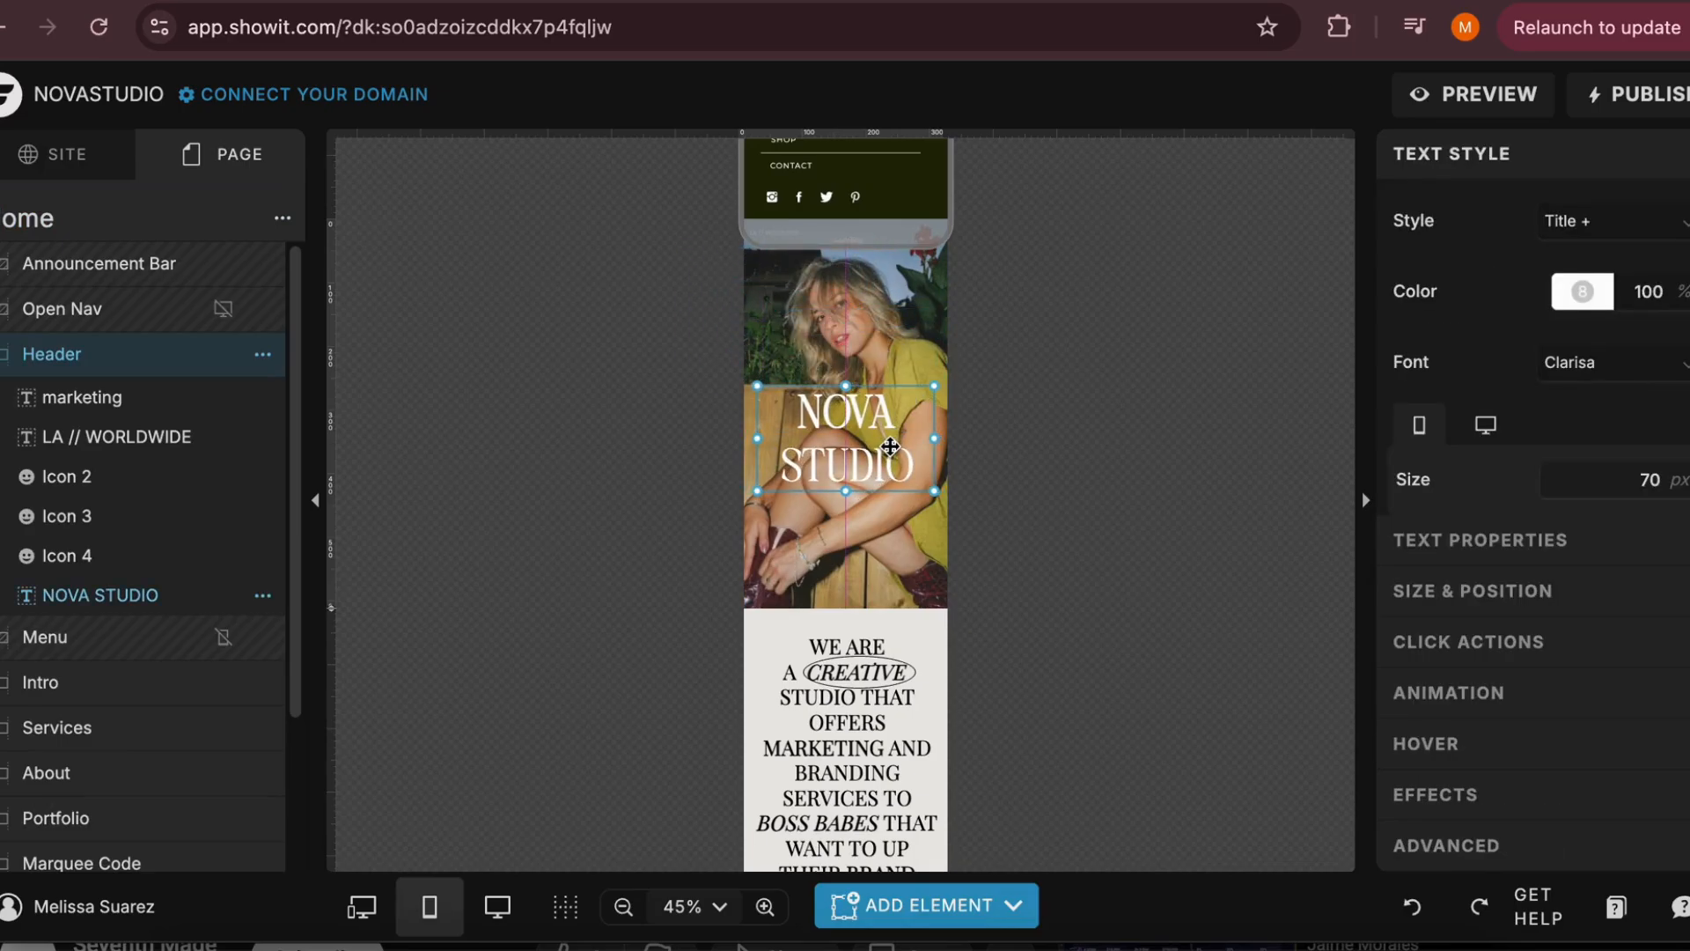
# Compare the Home page's desktop and mobile layouts for the NOVA STUDIO title's placement, and return to the desktop layout
pyautogui.click(370, 904)
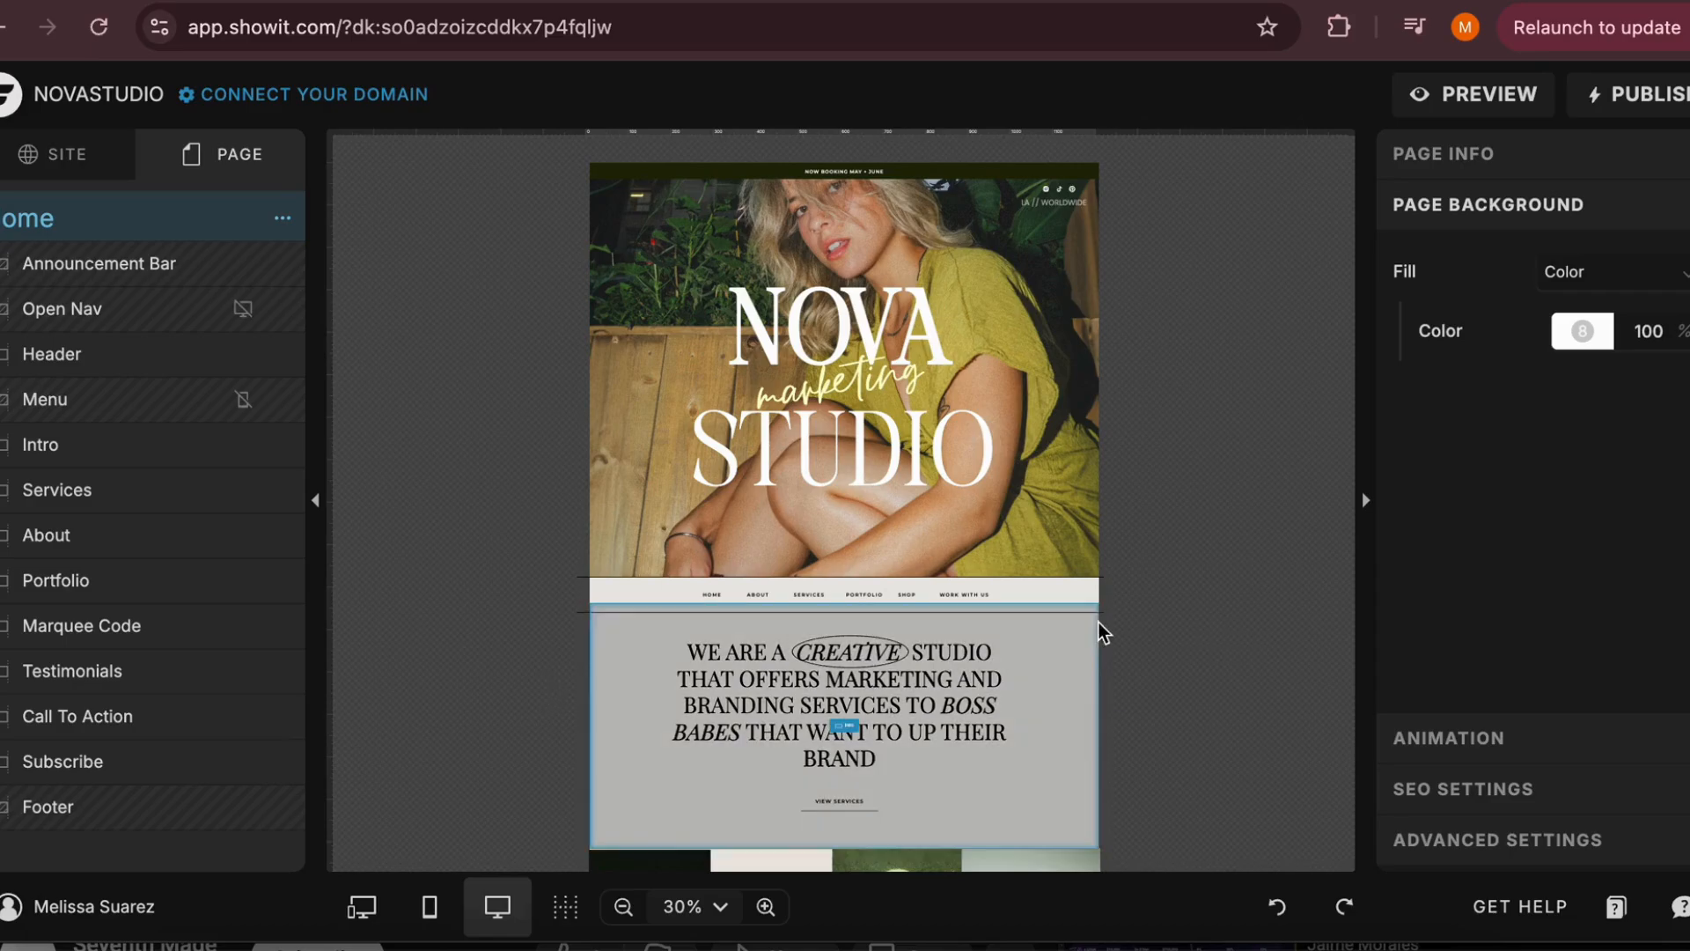
pyautogui.click(430, 907)
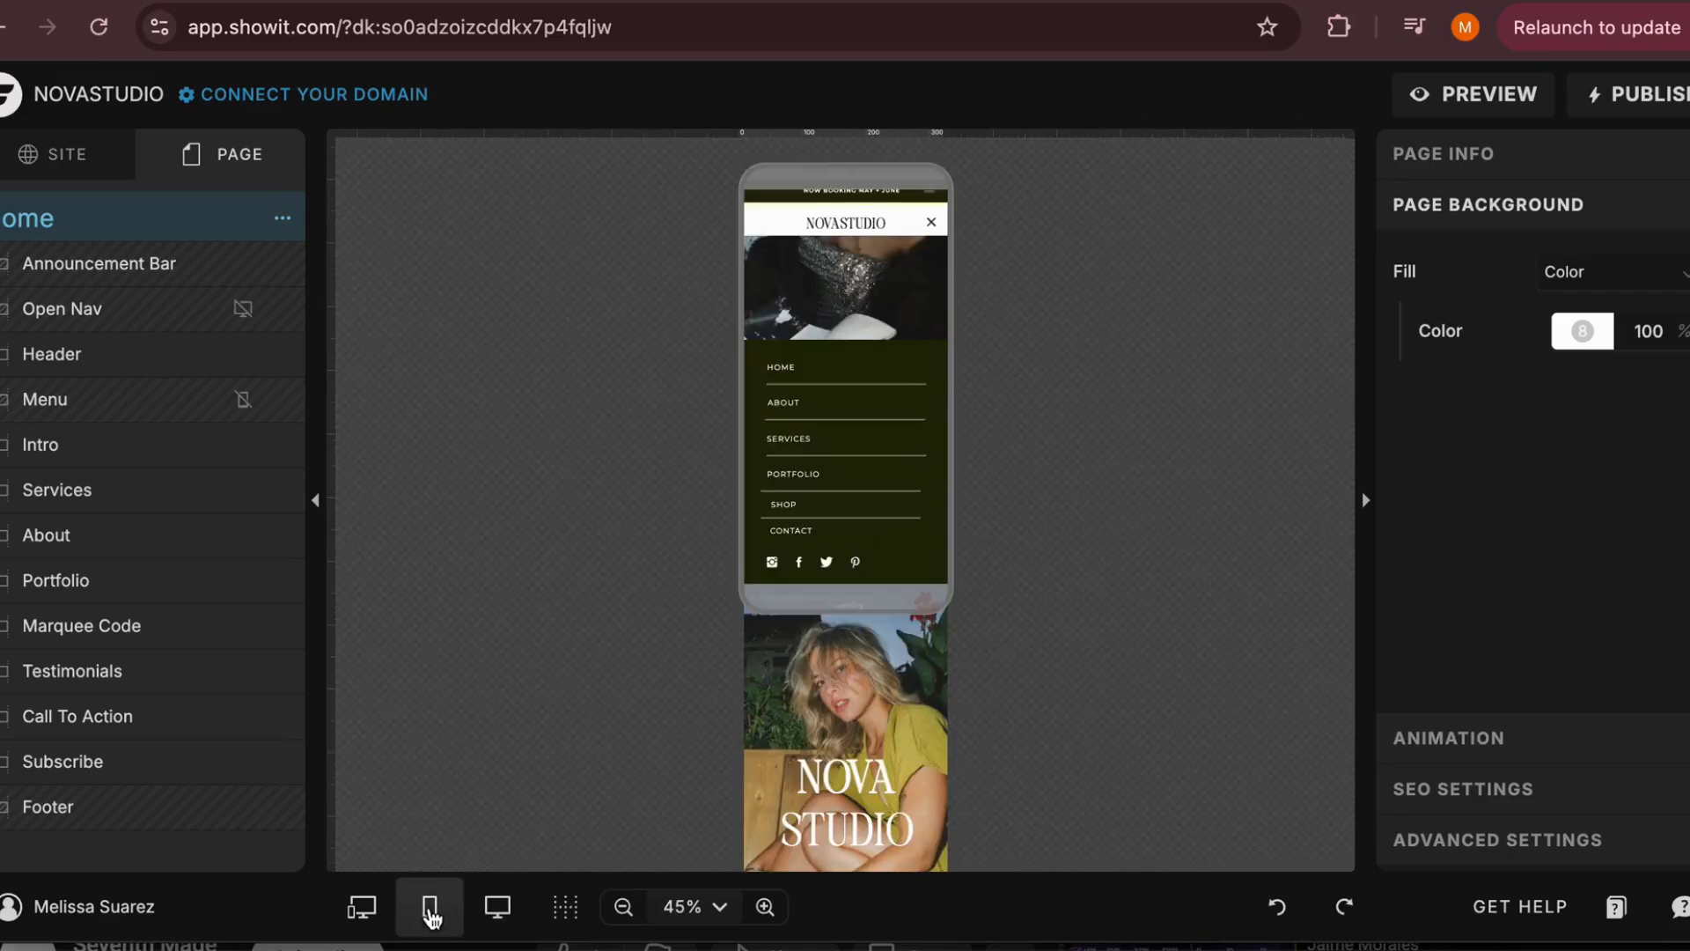
pyautogui.scroll(-10, 647, 687)
pyautogui.scroll(10, 647, 683)
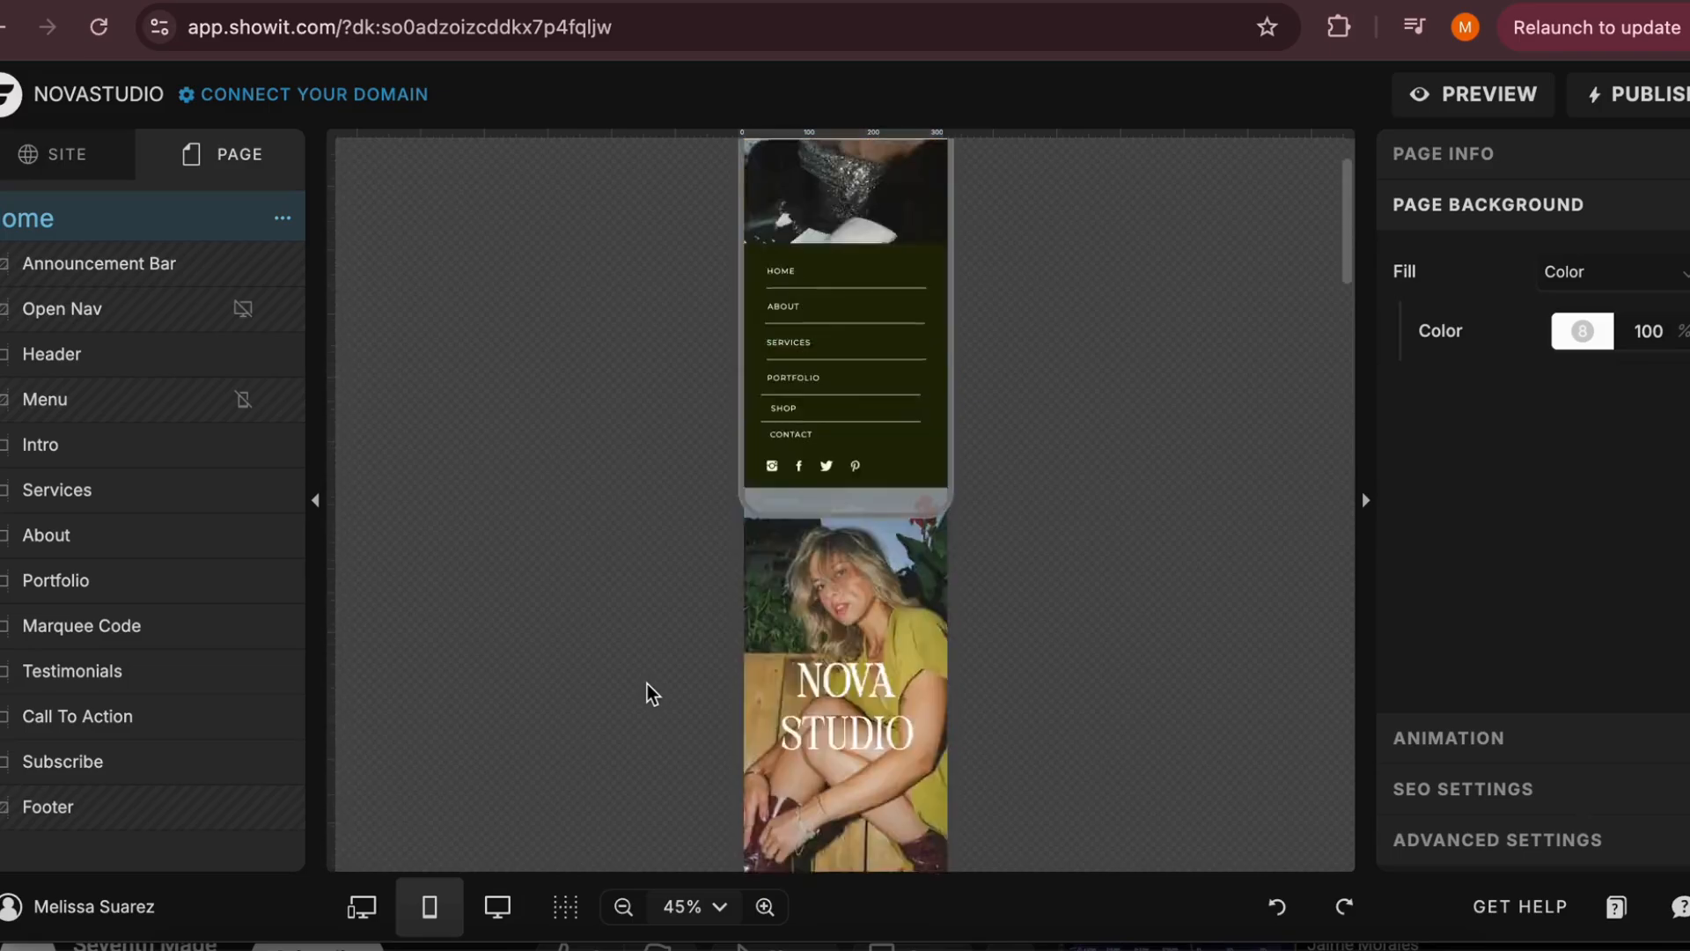
pyautogui.click(510, 912)
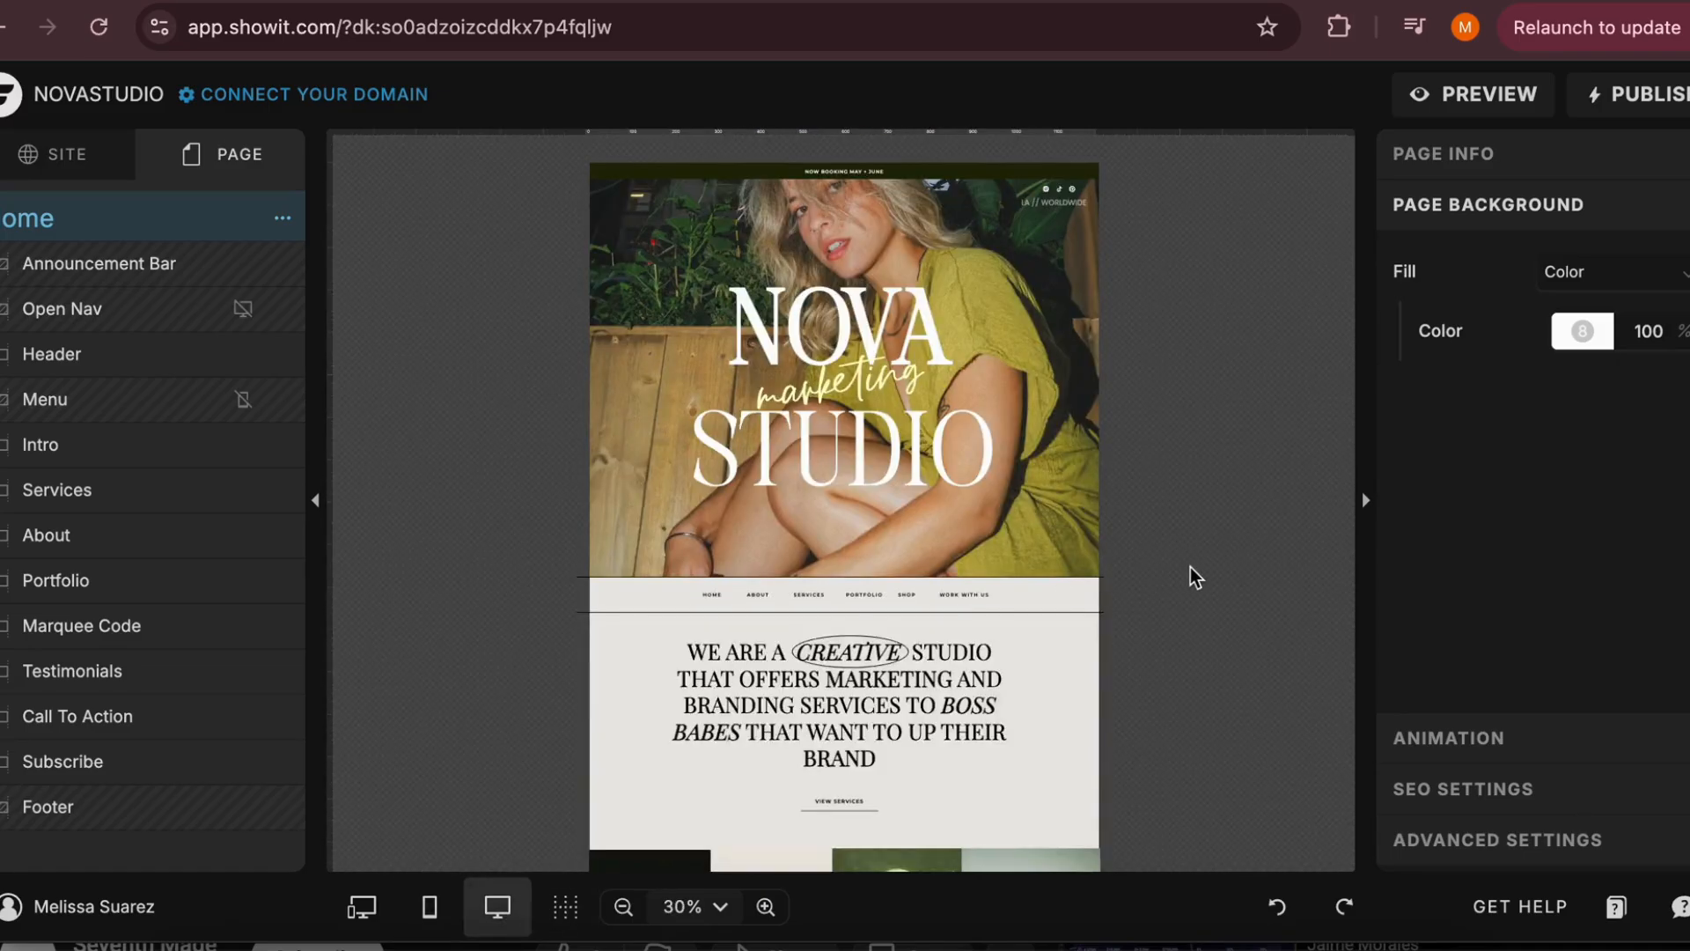
pyautogui.scroll(-5, 1190, 567)
pyautogui.scroll(5, 1190, 567)
# Add a Title text element to the Header canvas, enlarge its box and place it over the word STUDIO
pyautogui.click(1190, 574)
pyautogui.click(896, 914)
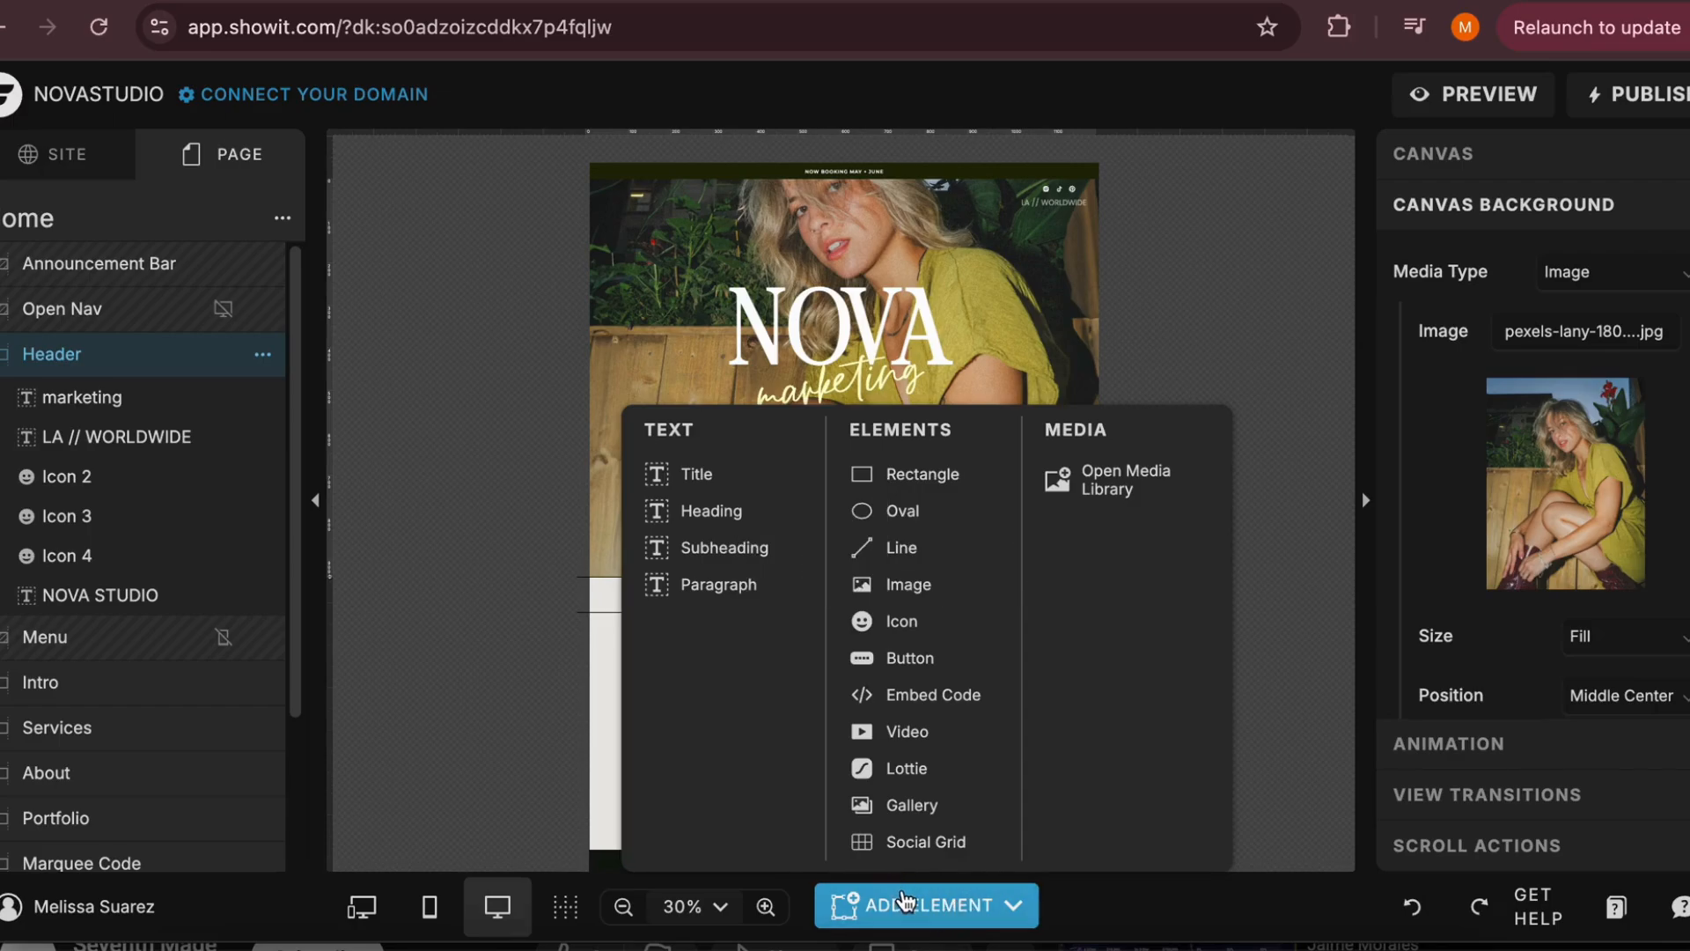
pyautogui.click(711, 480)
pyautogui.moveTo(715, 519); pyautogui.dragTo(941, 448)
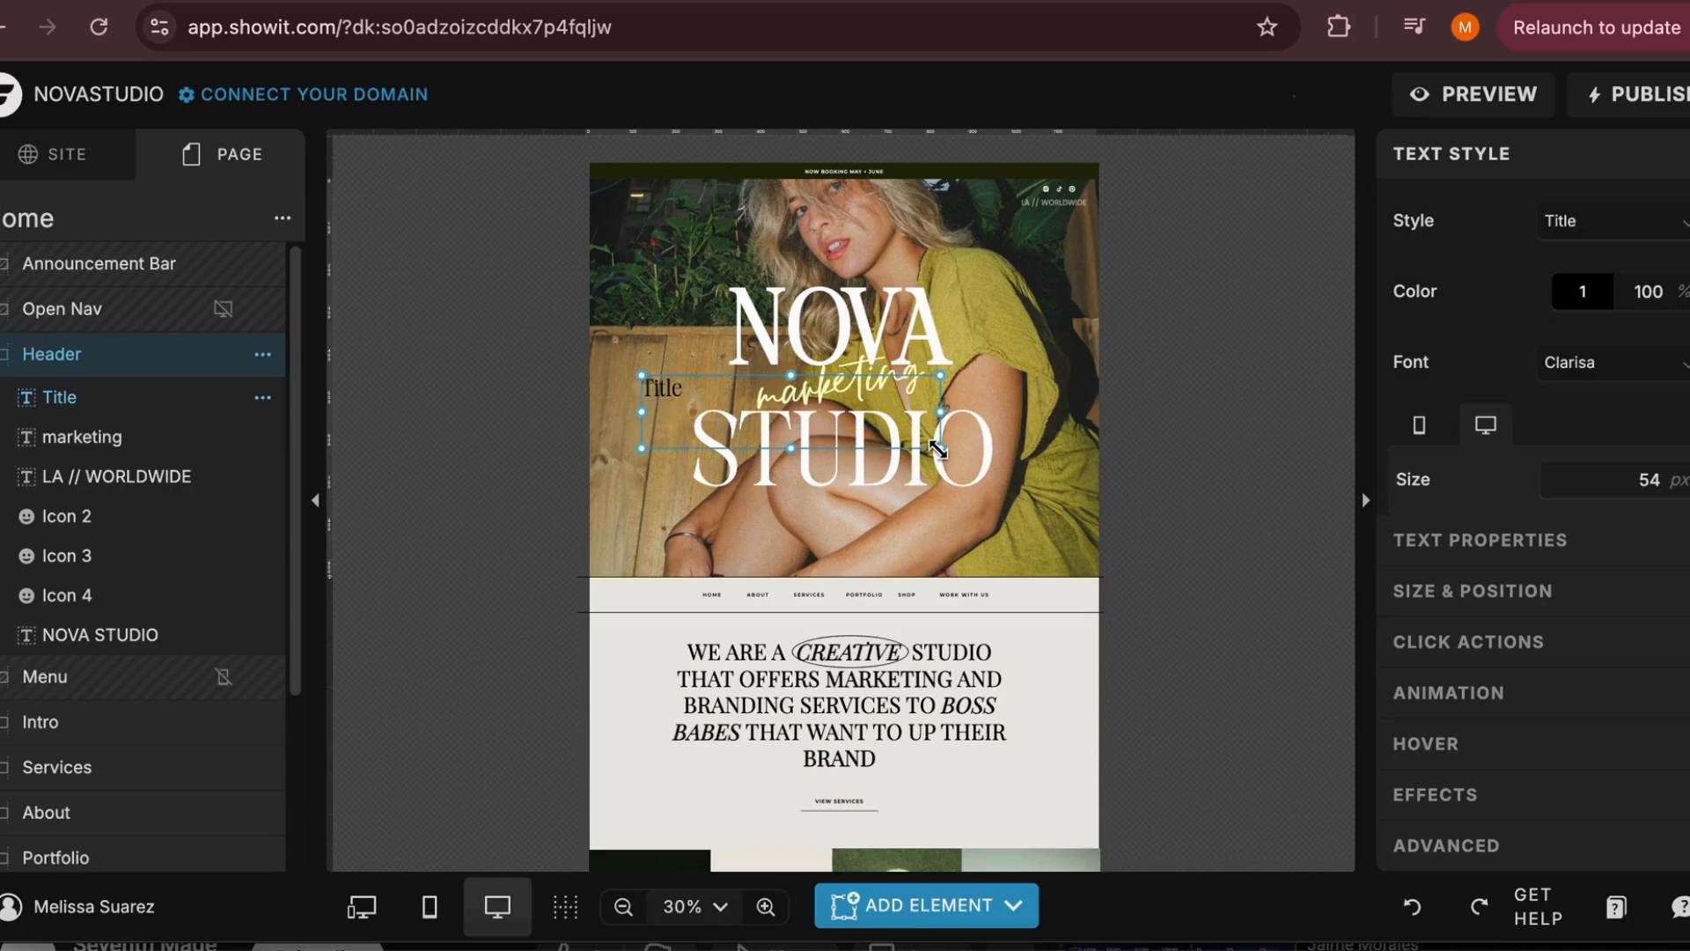
pyautogui.moveTo(696, 401); pyautogui.dragTo(681, 425)
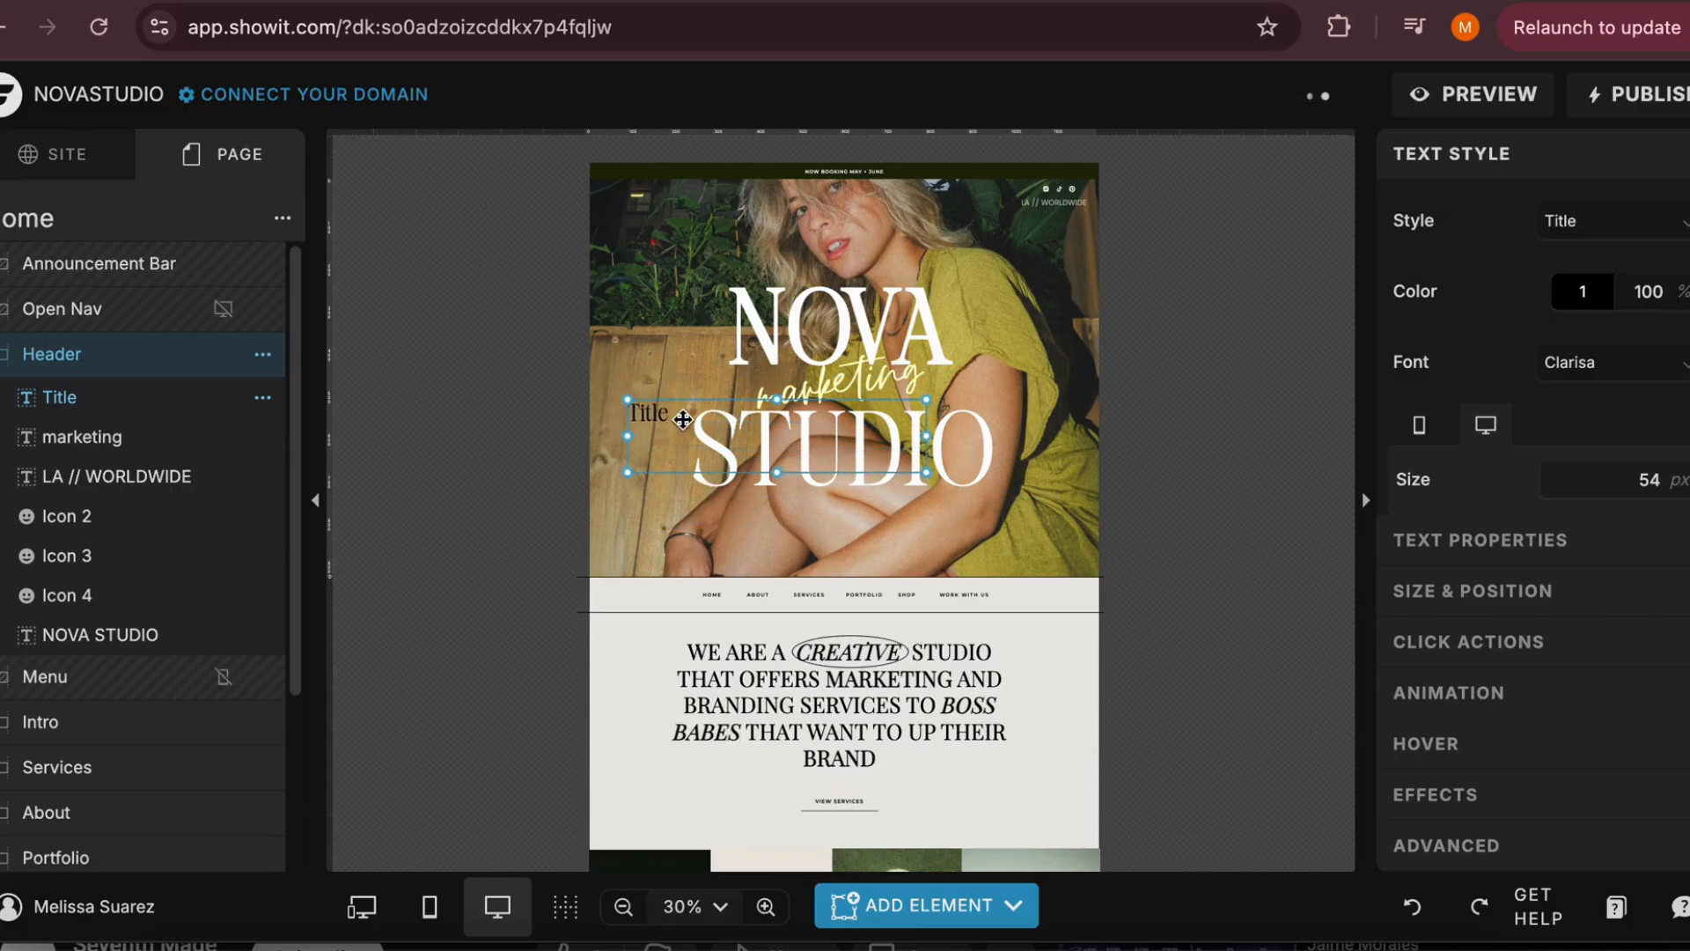
# Replace the new title's text with Showit Tutorial and move it below the word STUDIO
pyautogui.doubleClick(682, 418)
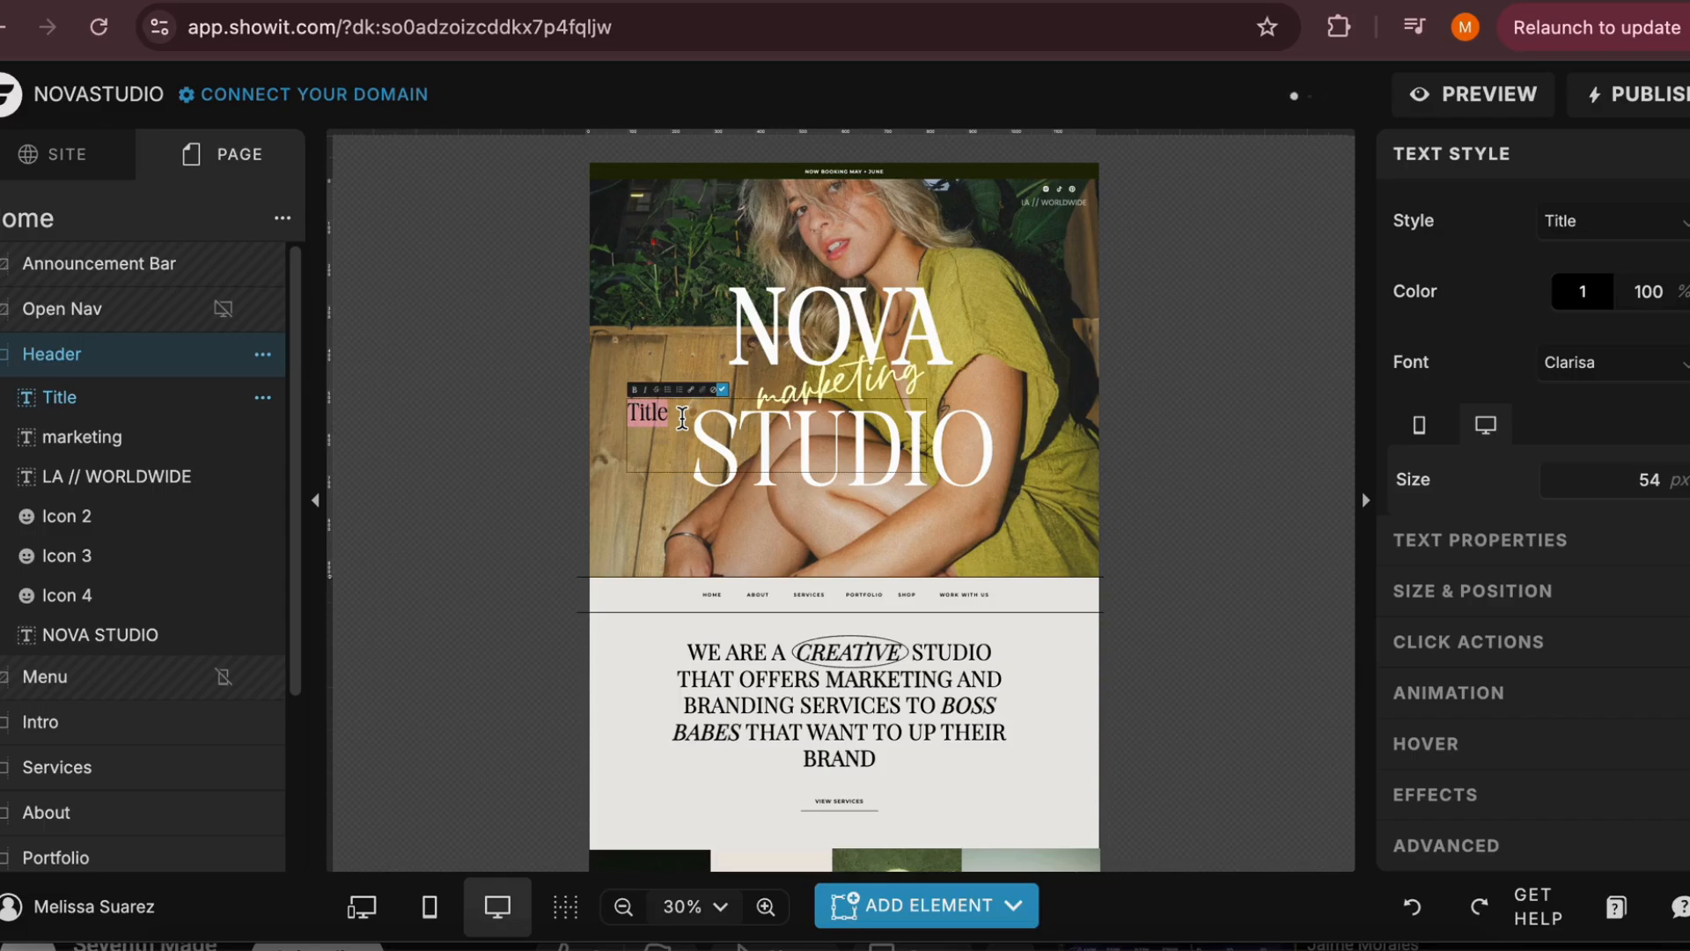
pyautogui.write('Showit Tutoria')
pyautogui.press('Escape')
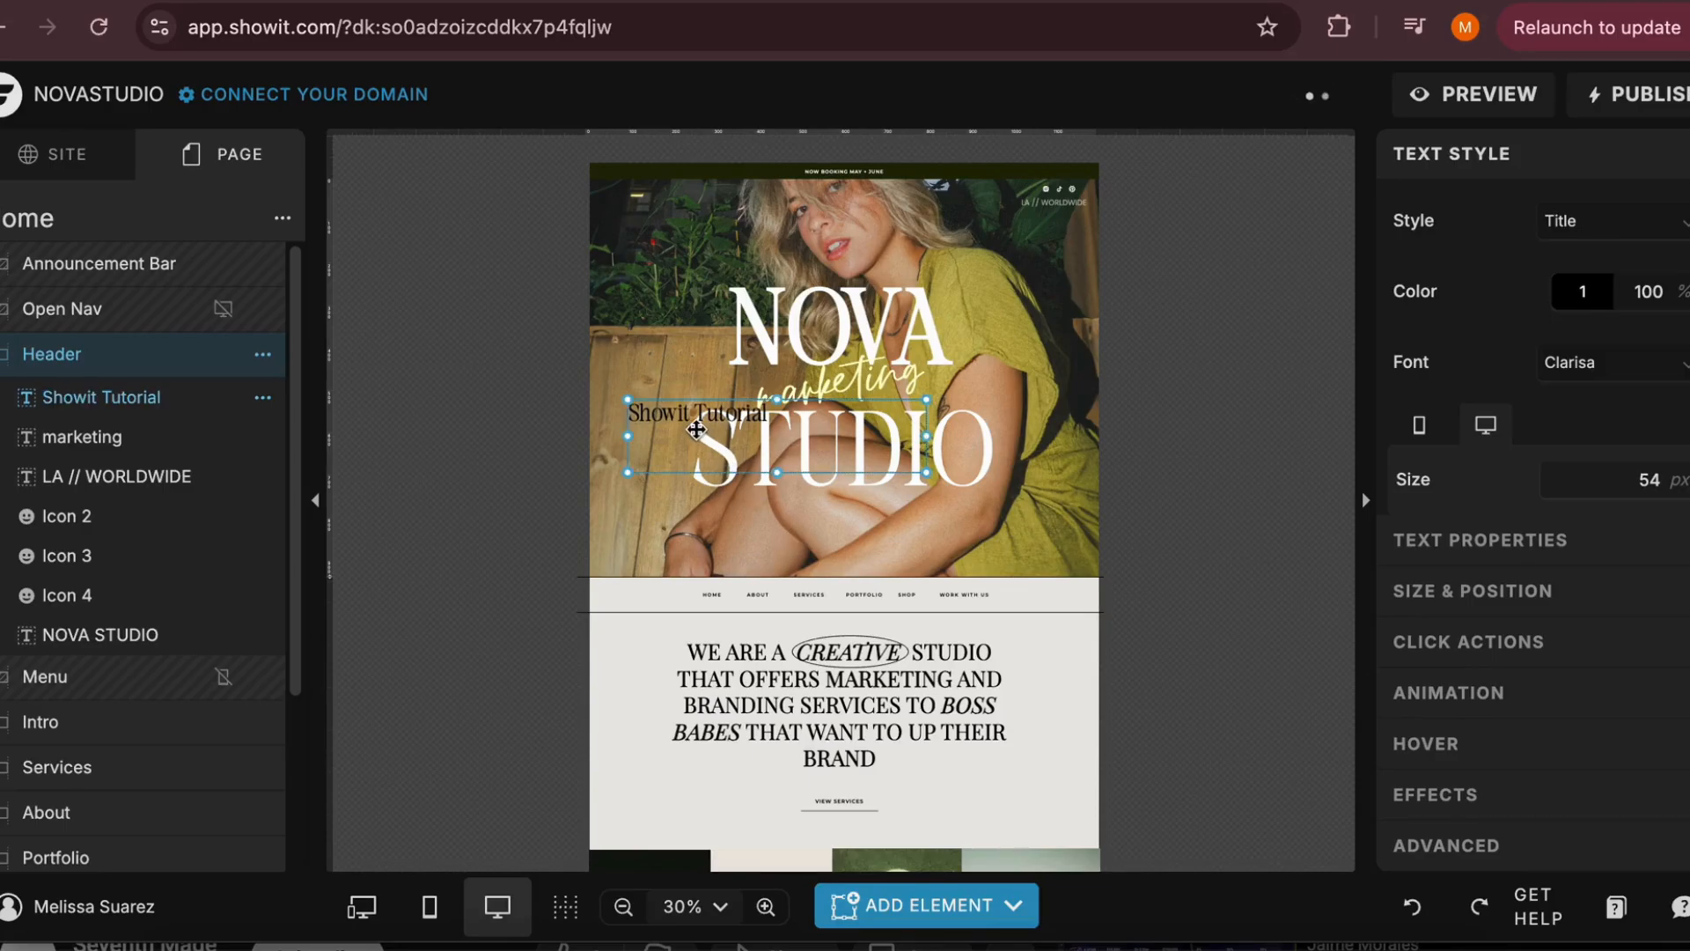
pyautogui.moveTo(696, 429); pyautogui.dragTo(796, 529)
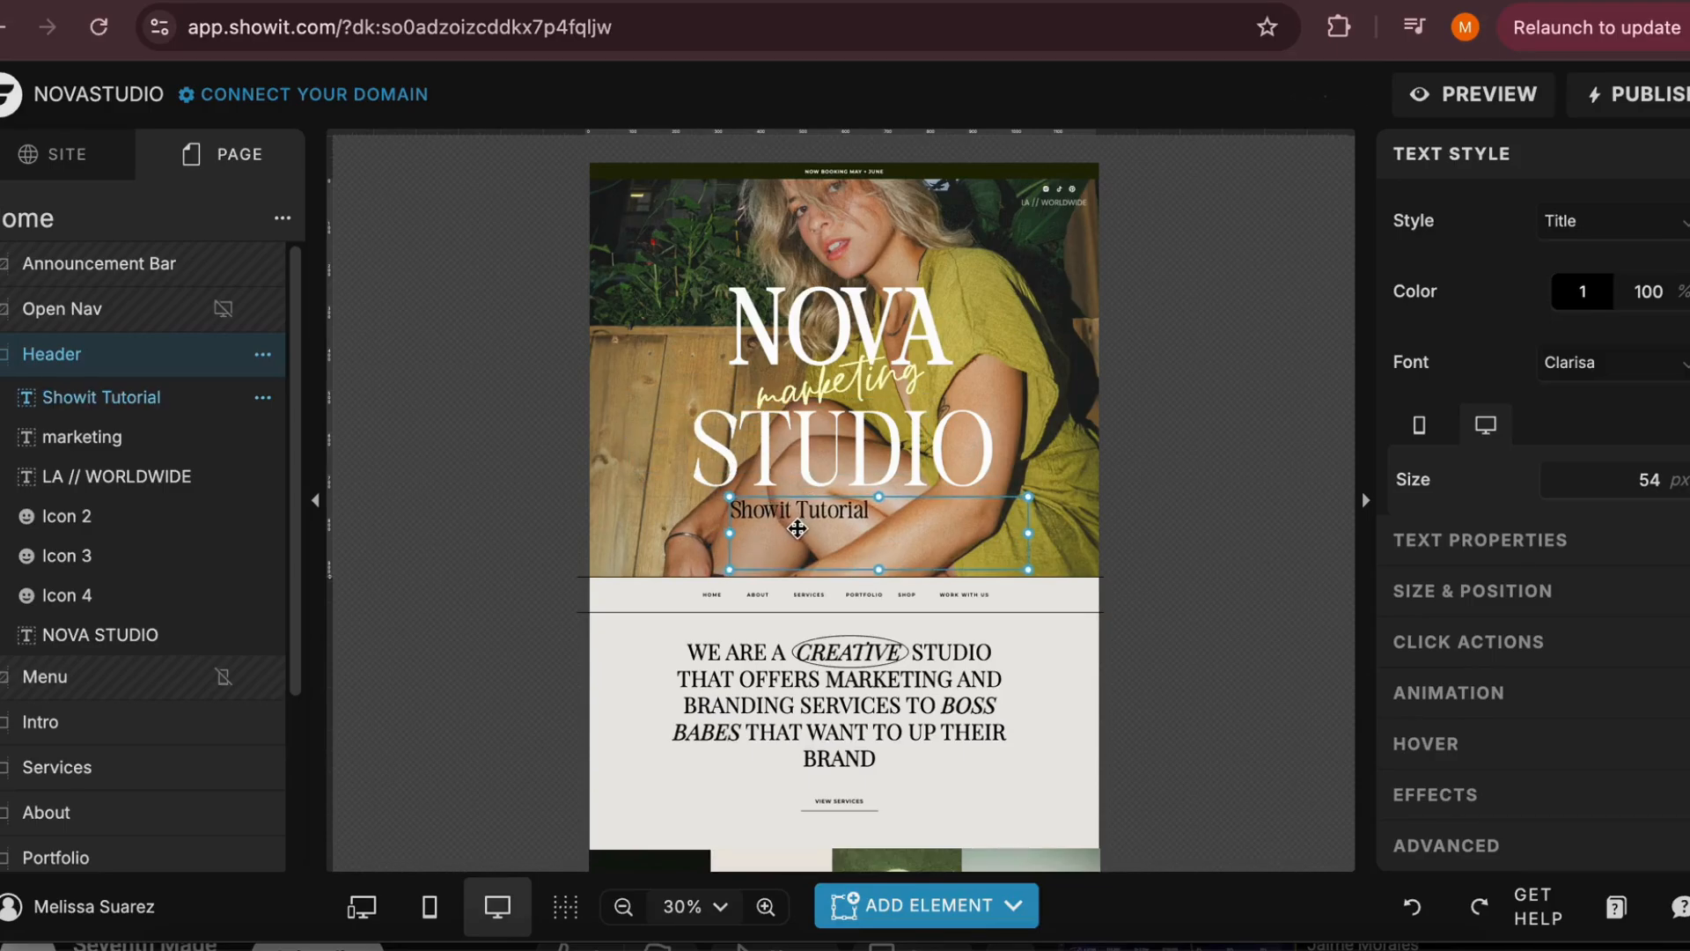
# Set the Showit Tutorial title's color to dark purple 2E143E and its desktop size to 120 px
pyautogui.click(1582, 293)
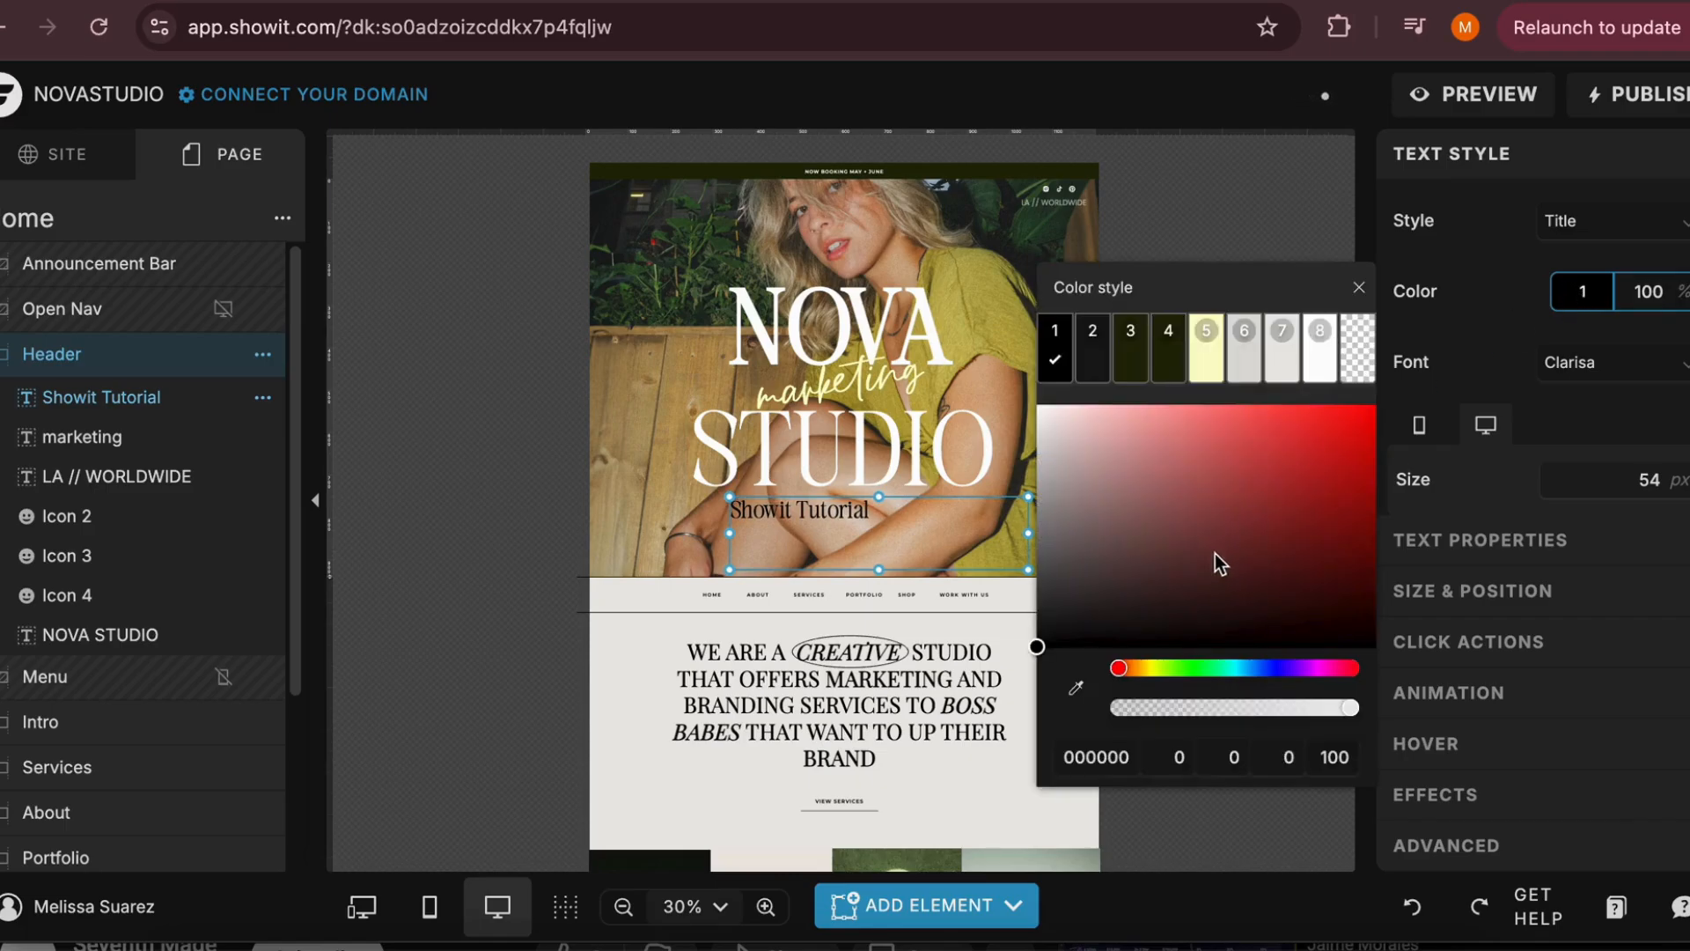
pyautogui.moveTo(1219, 563)
pyautogui.mouseDown()
pyautogui.moveTo(1290, 484)
pyautogui.moveTo(1230, 623)
pyautogui.moveTo(1301, 660)
pyautogui.moveTo(1173, 464)
pyautogui.moveTo(1268, 517)
pyautogui.moveTo(1272, 592)
pyautogui.mouseUp()
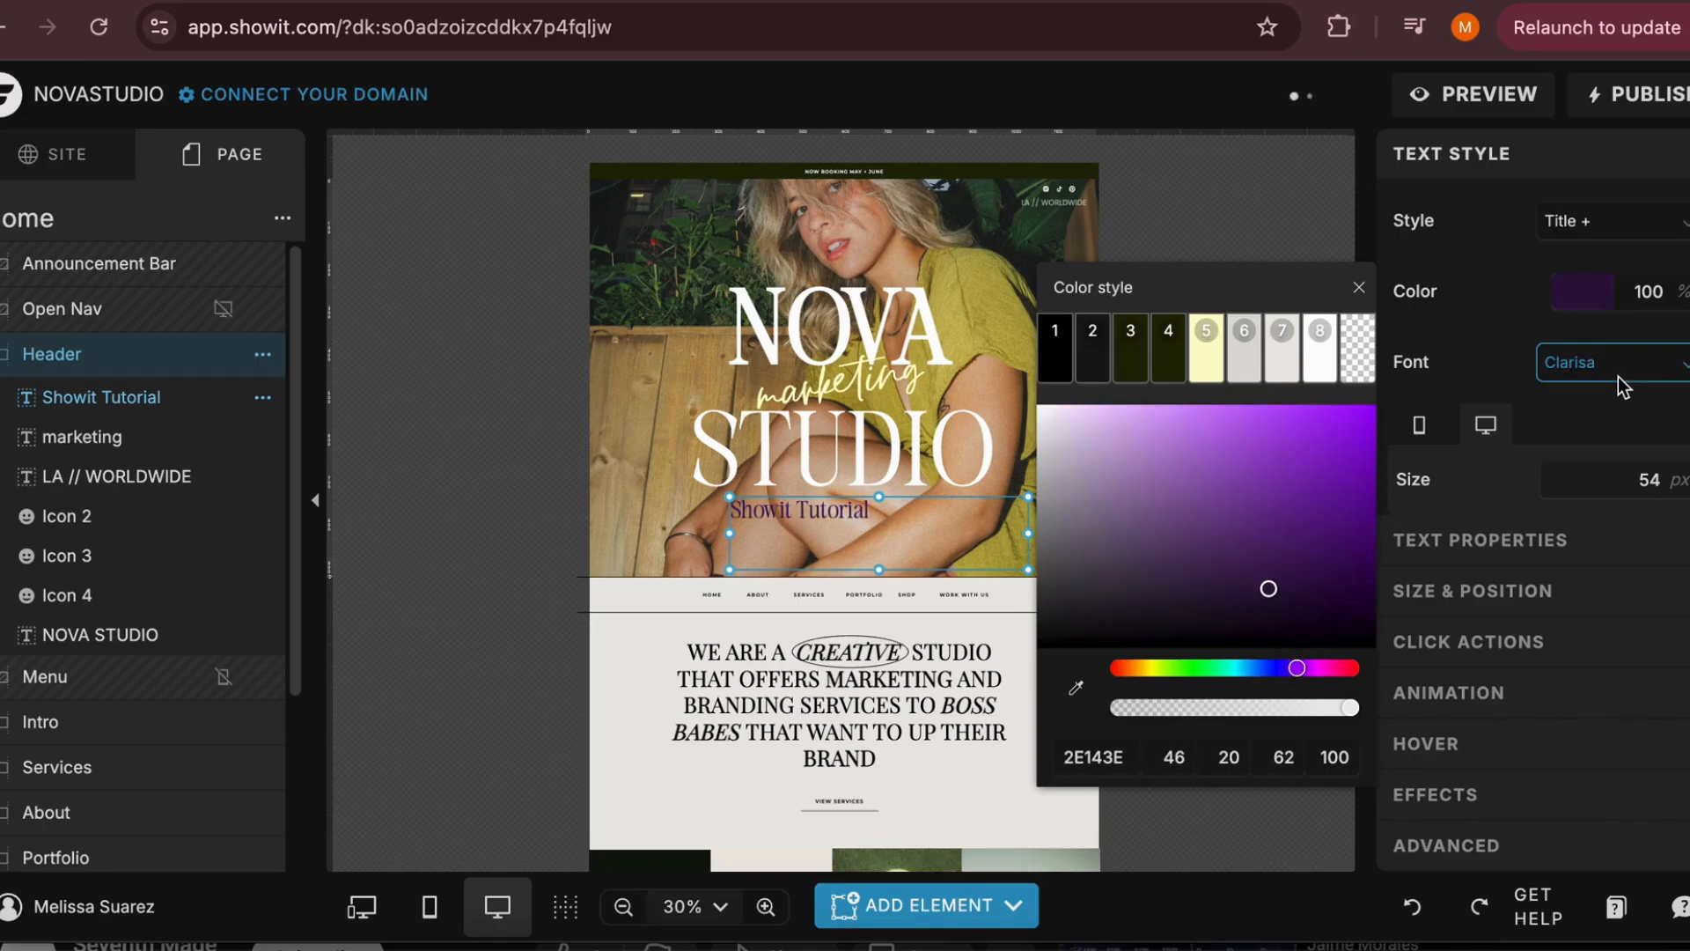
pyautogui.click(1680, 472)
pyautogui.click(1681, 472)
pyautogui.click(1680, 472)
pyautogui.click(1680, 472)
pyautogui.click(1681, 472)
pyautogui.click(1681, 473)
pyautogui.click(1681, 473)
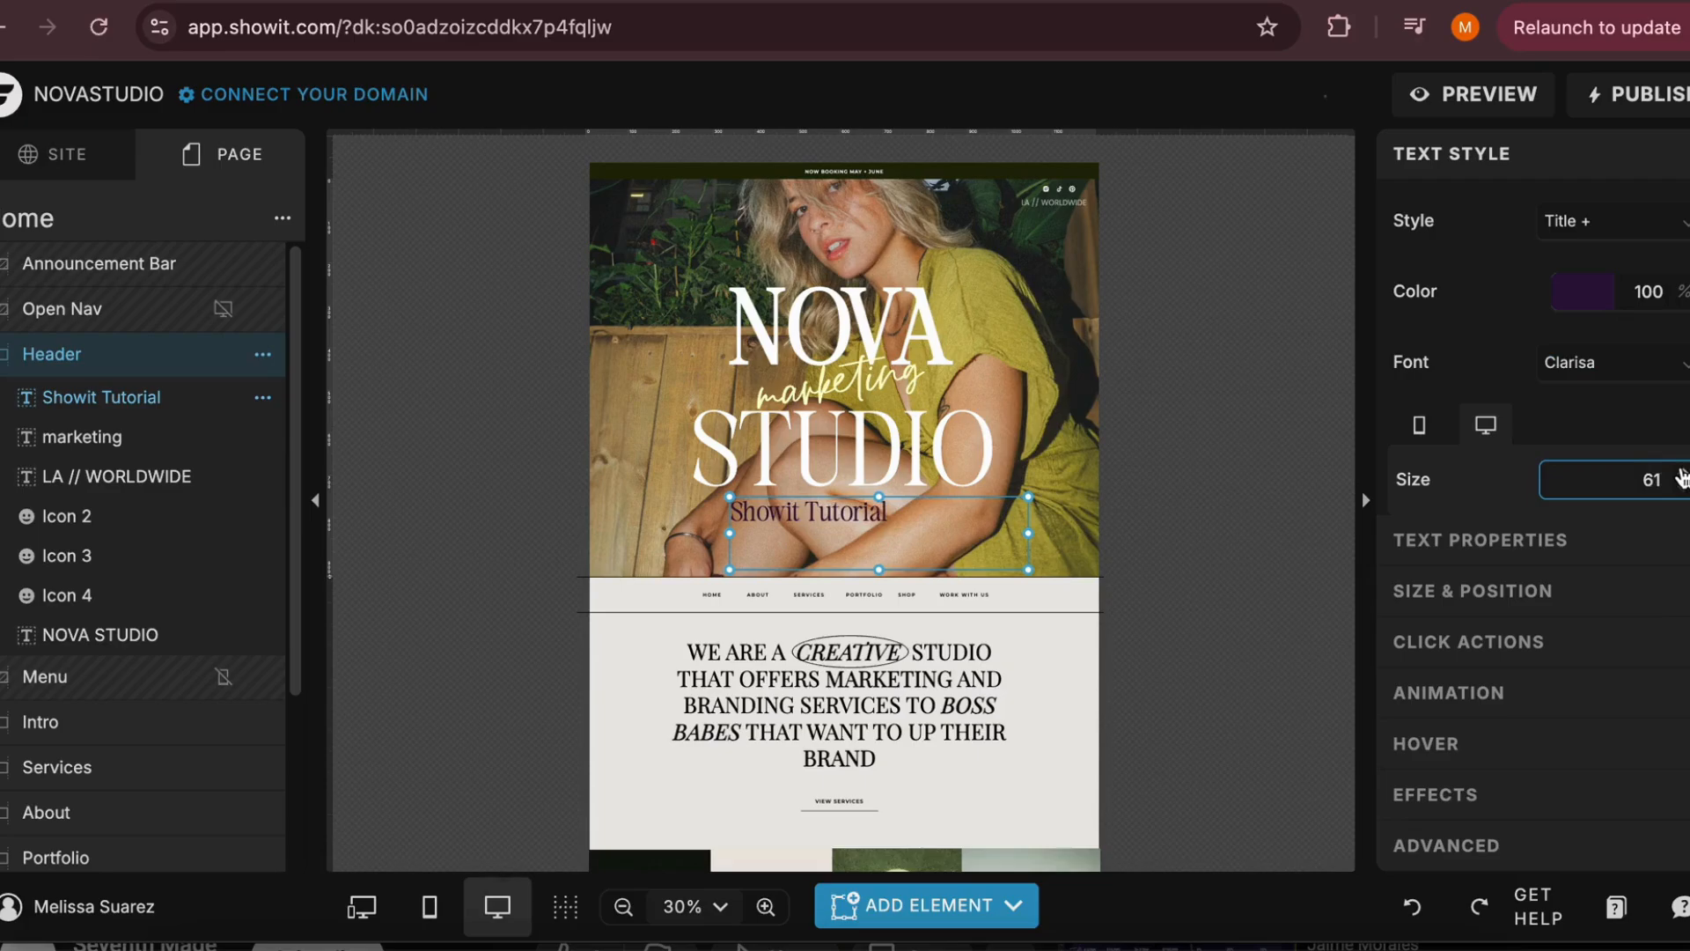
pyautogui.click(1682, 473)
pyautogui.click(1681, 473)
pyautogui.click(1681, 472)
pyautogui.write('120')
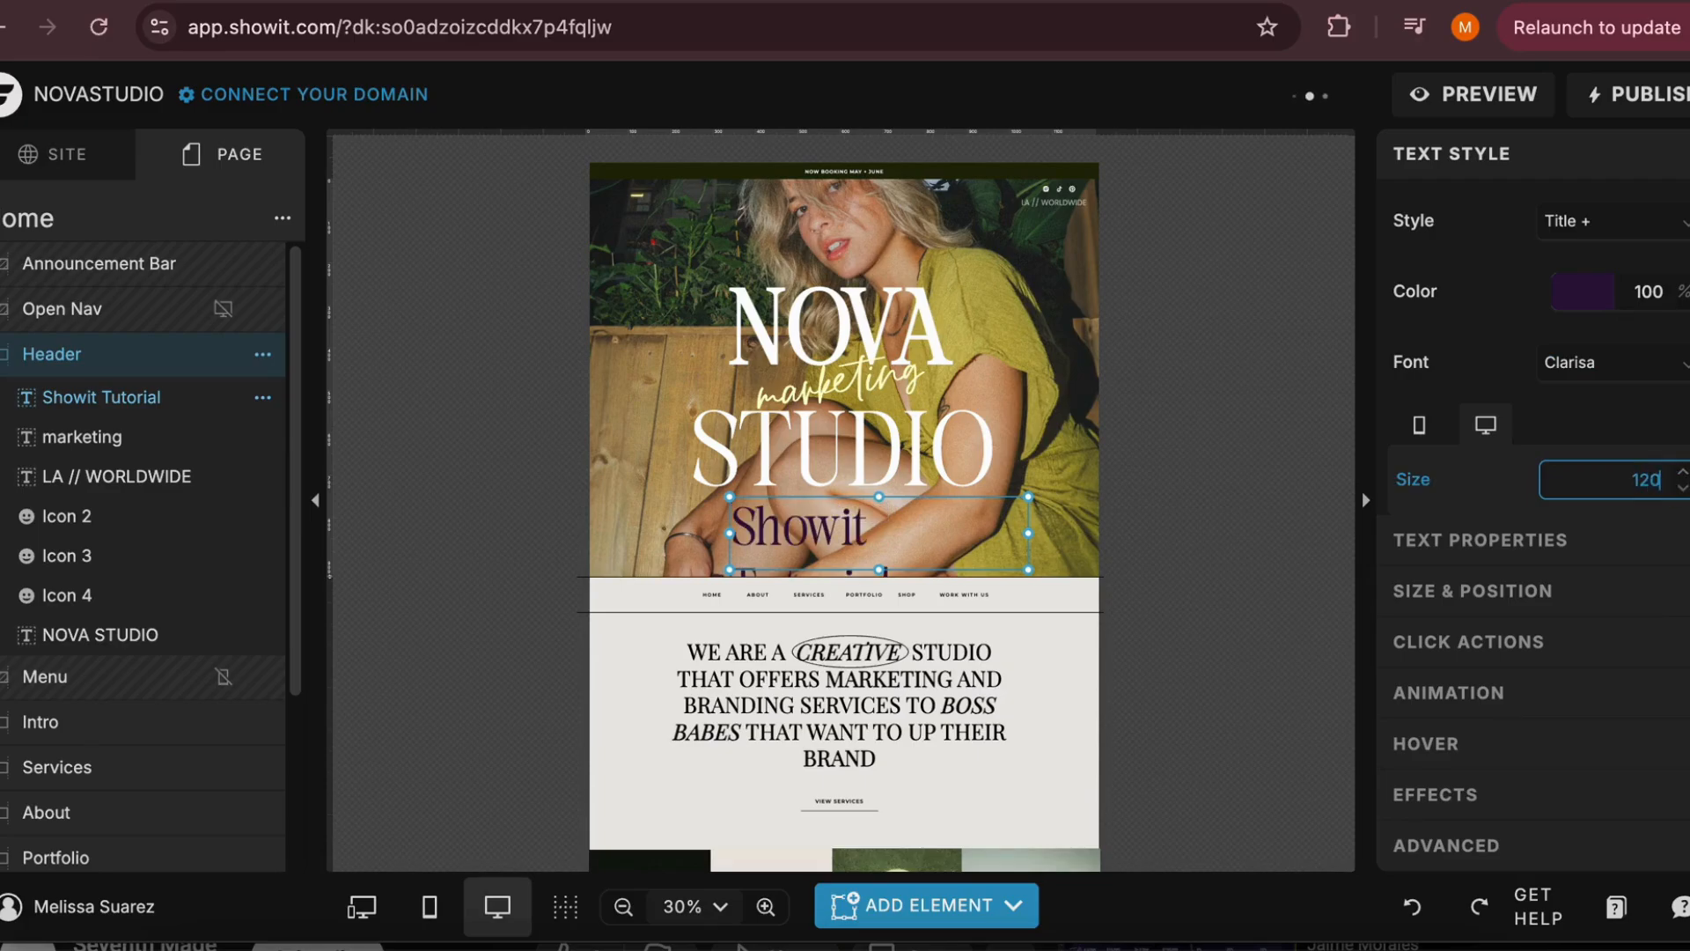
# Widen the Showit Tutorial text box on both sides, reduce its text size and deselect it
pyautogui.moveTo(1030, 531)
pyautogui.mouseDown()
pyautogui.moveTo(1136, 532)
pyautogui.moveTo(1016, 450)
pyautogui.moveTo(1028, 524)
pyautogui.mouseUp()
pyautogui.press('BackSpace')
pyautogui.click(882, 471)
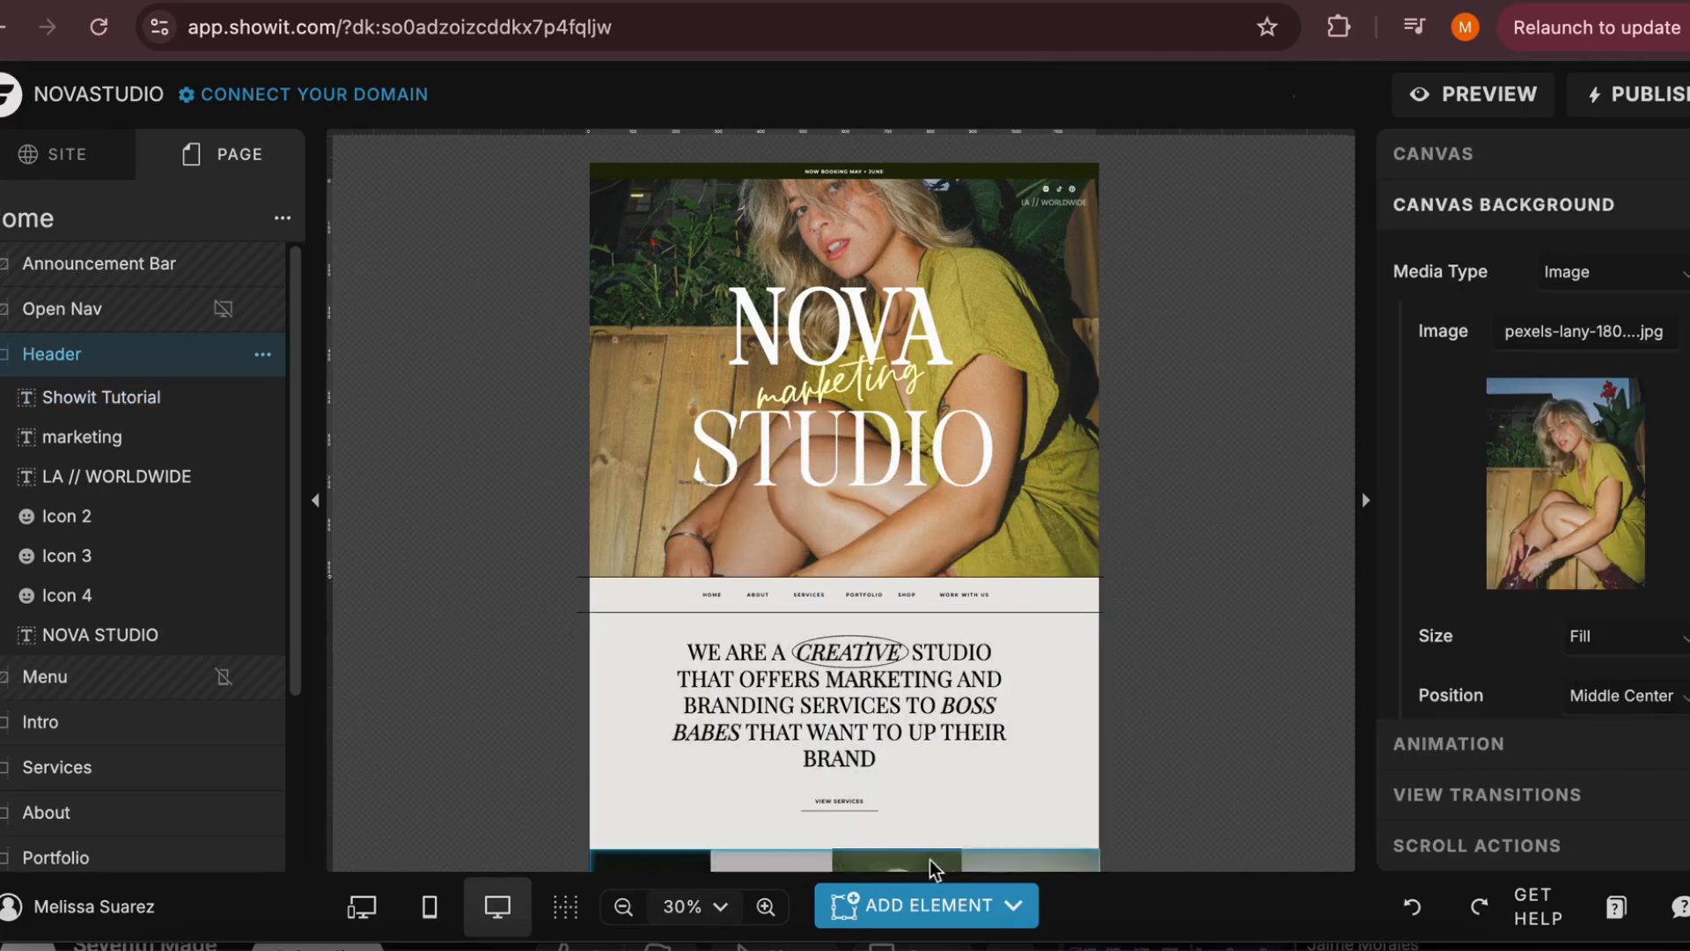
# Try out a rectangle and an oval on the Header canvas and delete both shapes
pyautogui.click(926, 904)
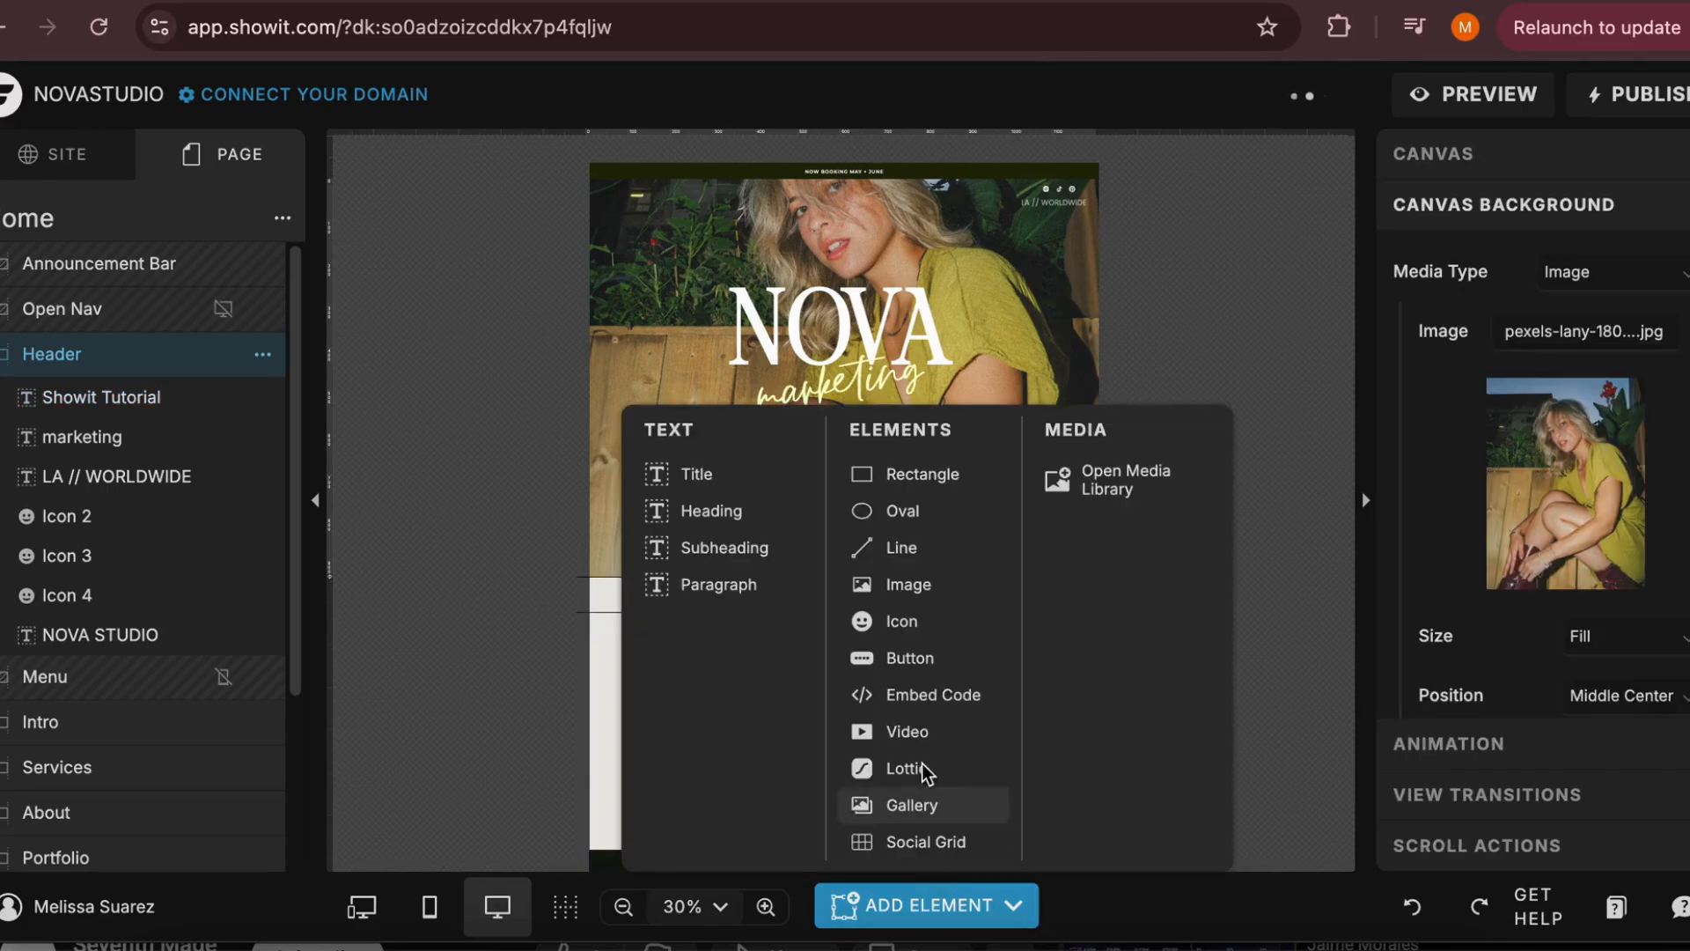
pyautogui.click(921, 476)
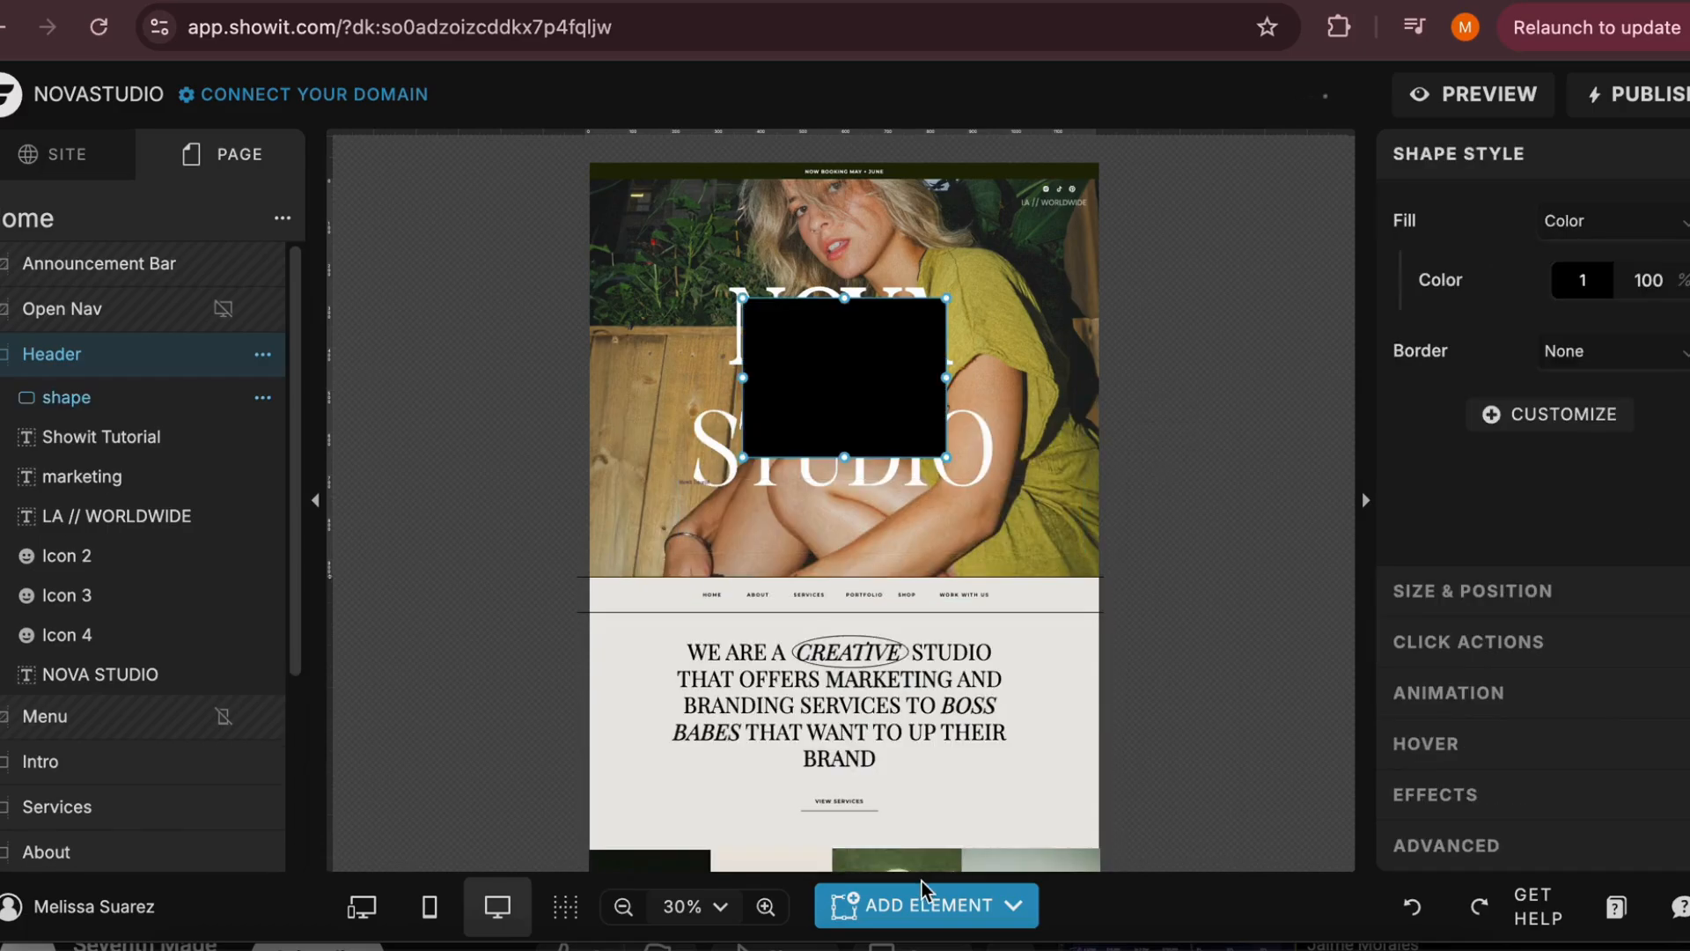
pyautogui.click(926, 904)
pyautogui.click(889, 504)
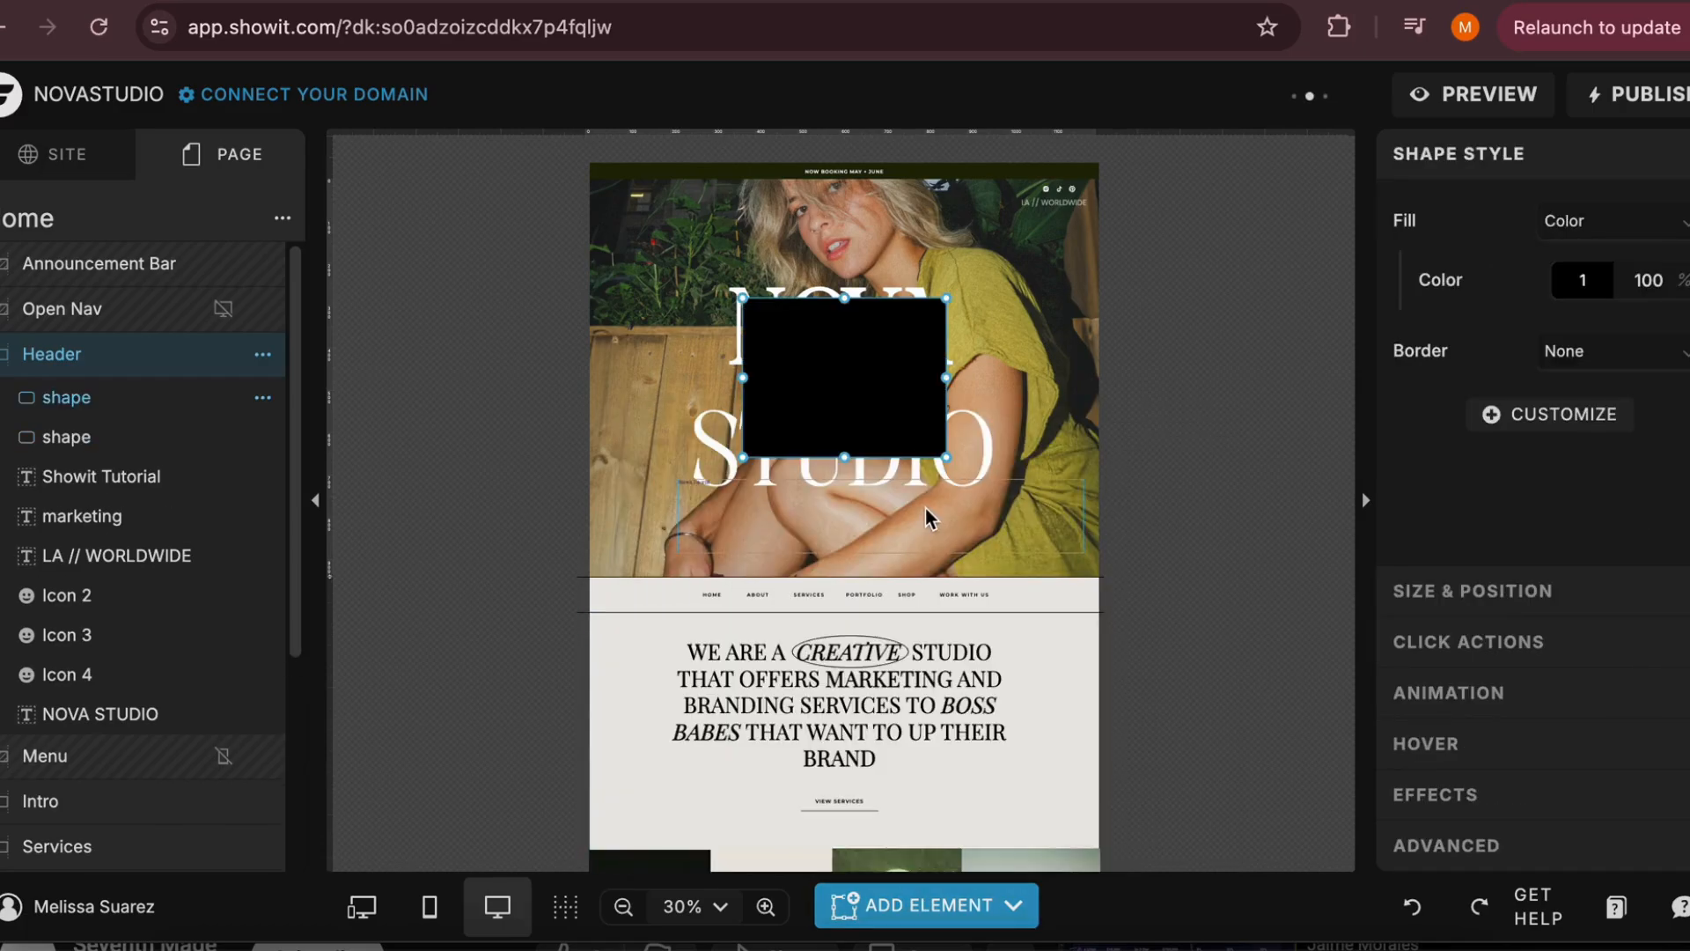
pyautogui.moveTo(881, 571); pyautogui.dragTo(895, 479)
pyautogui.press('Delete')
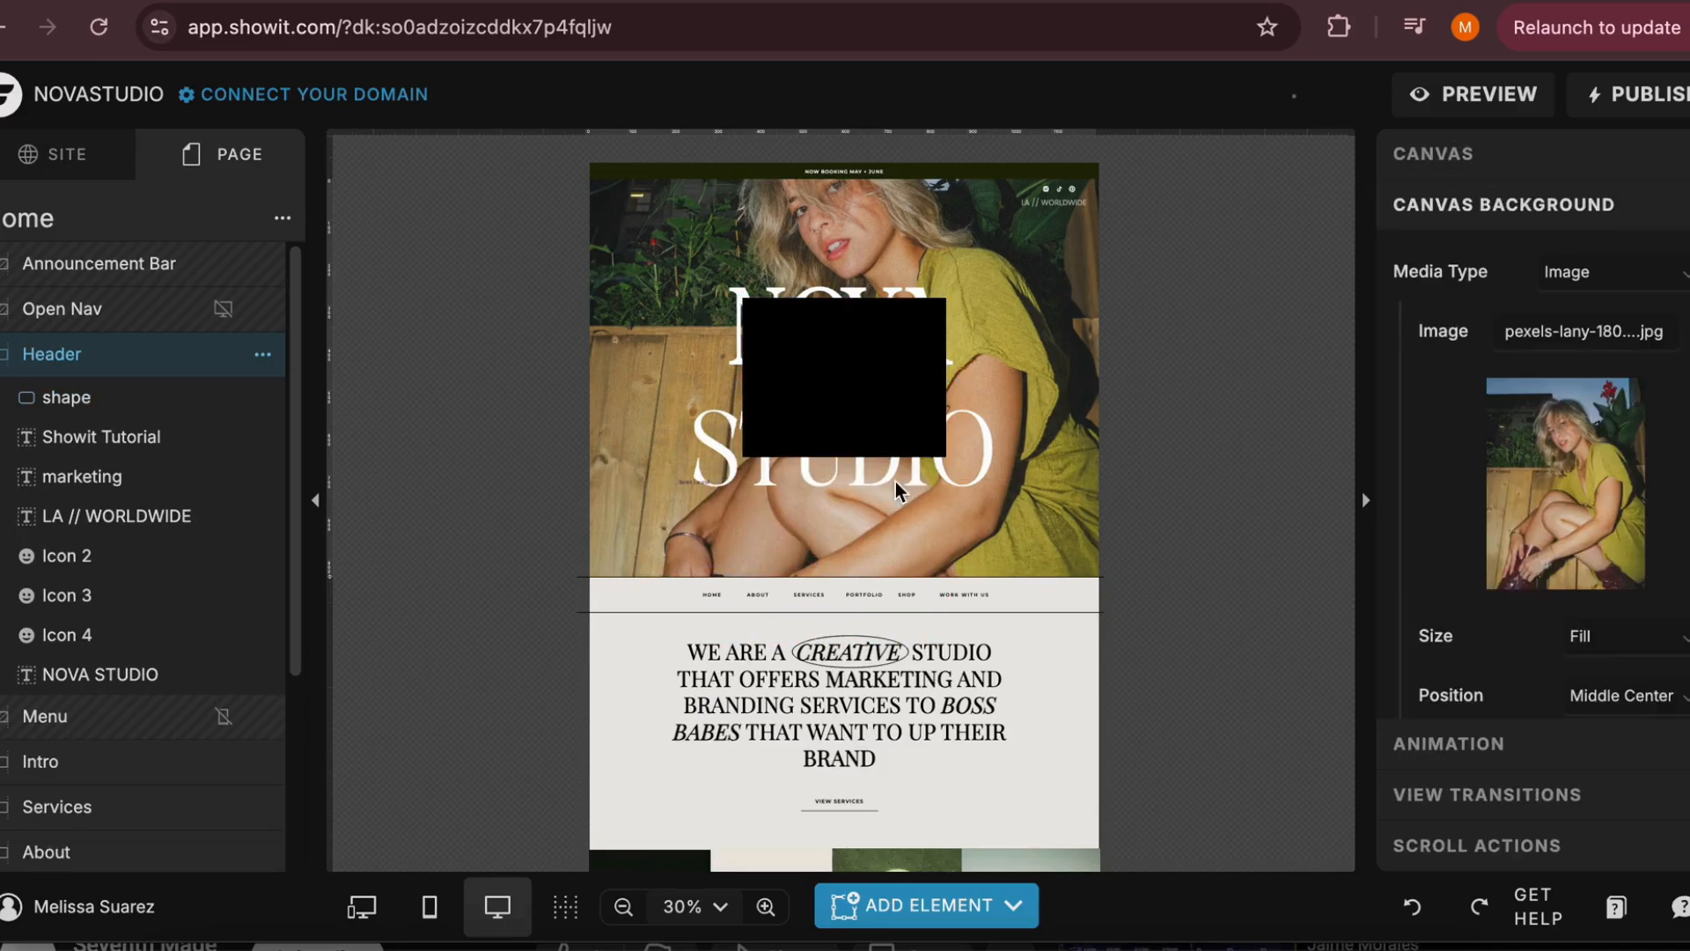
pyautogui.press('Delete')
# Add an image placeholder to the Header canvas, enlarge it and place it in the header's lower-right corner
pyautogui.click(926, 905)
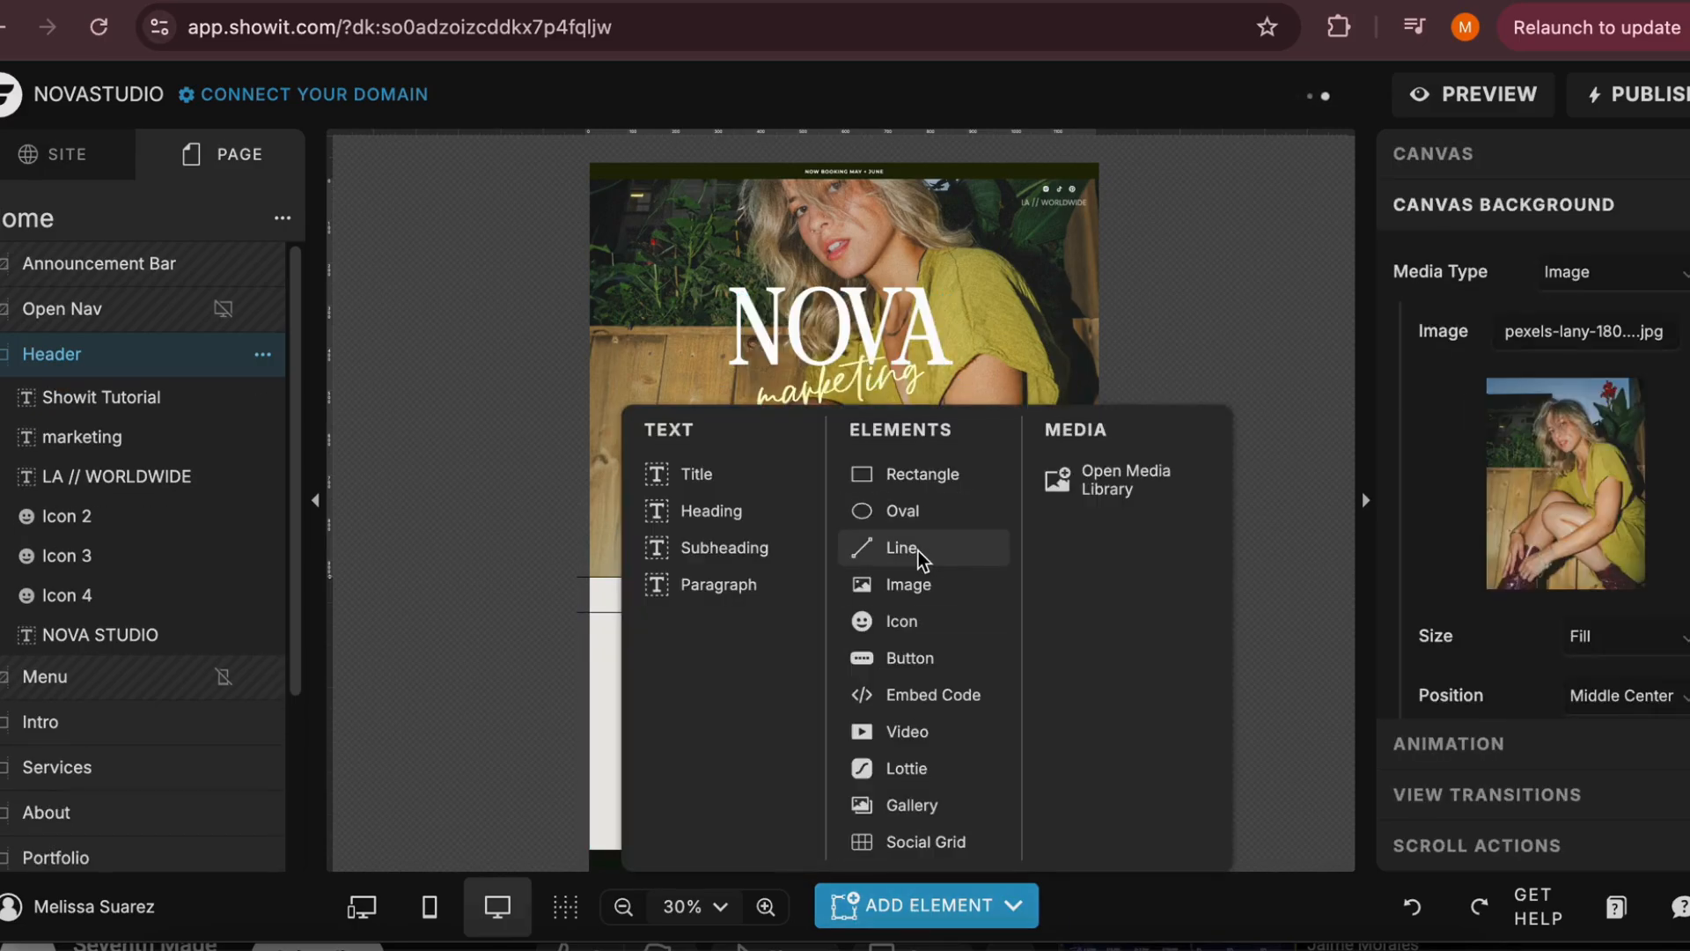
pyautogui.click(914, 588)
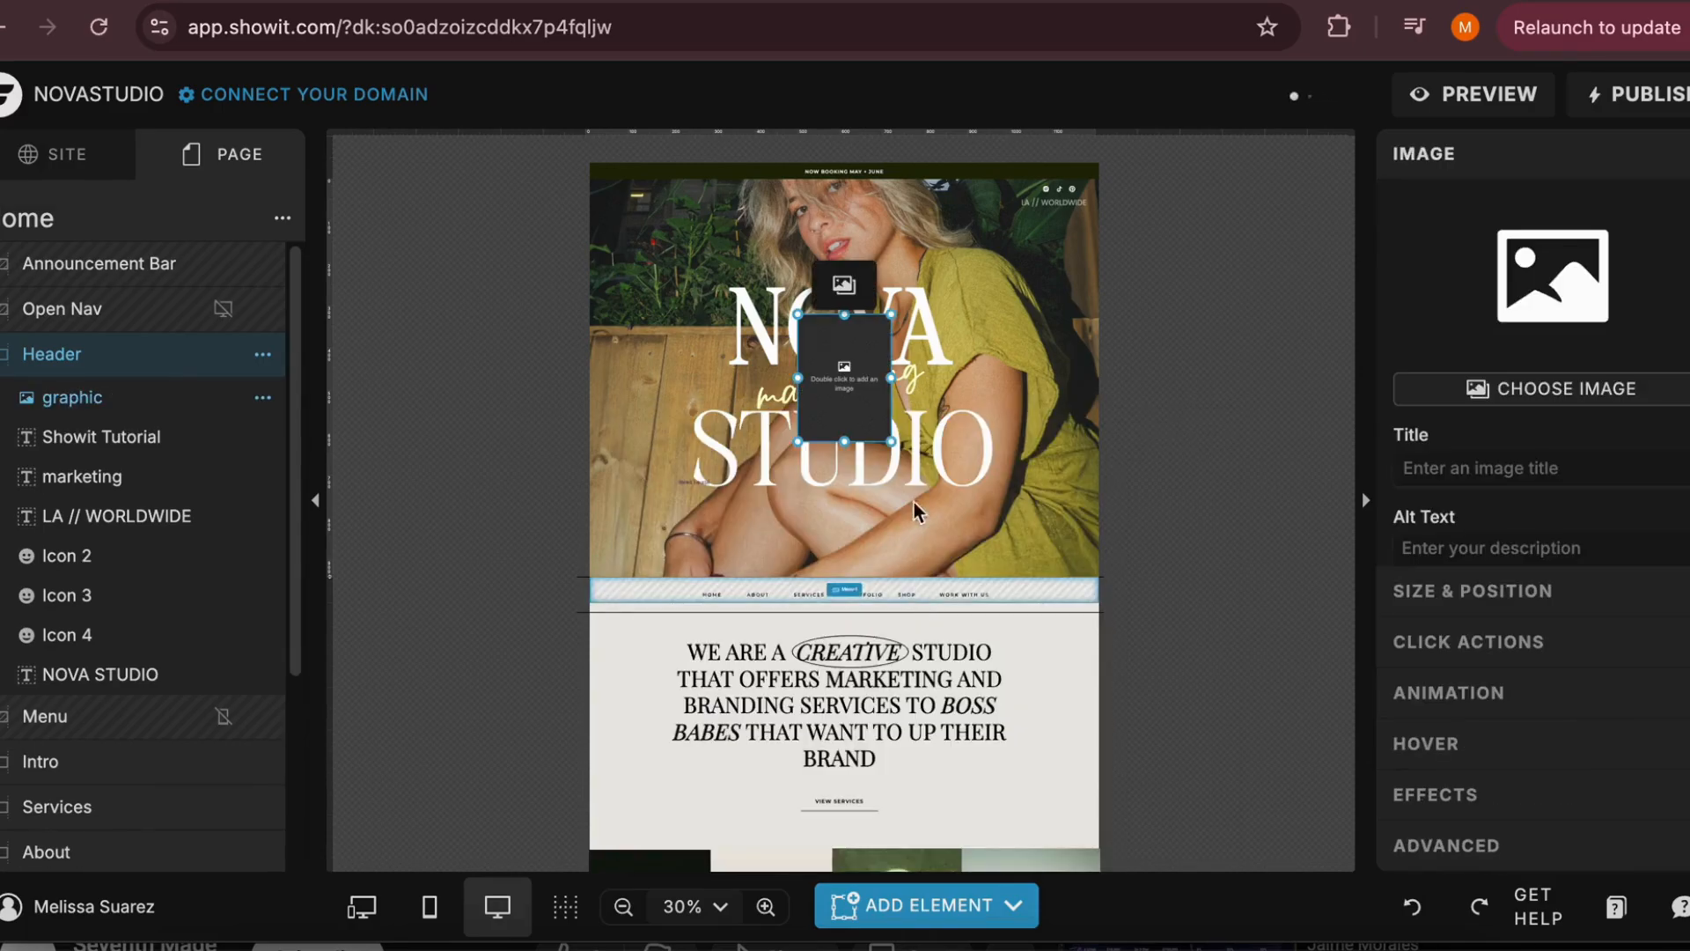
pyautogui.moveTo(820, 423); pyautogui.dragTo(956, 431)
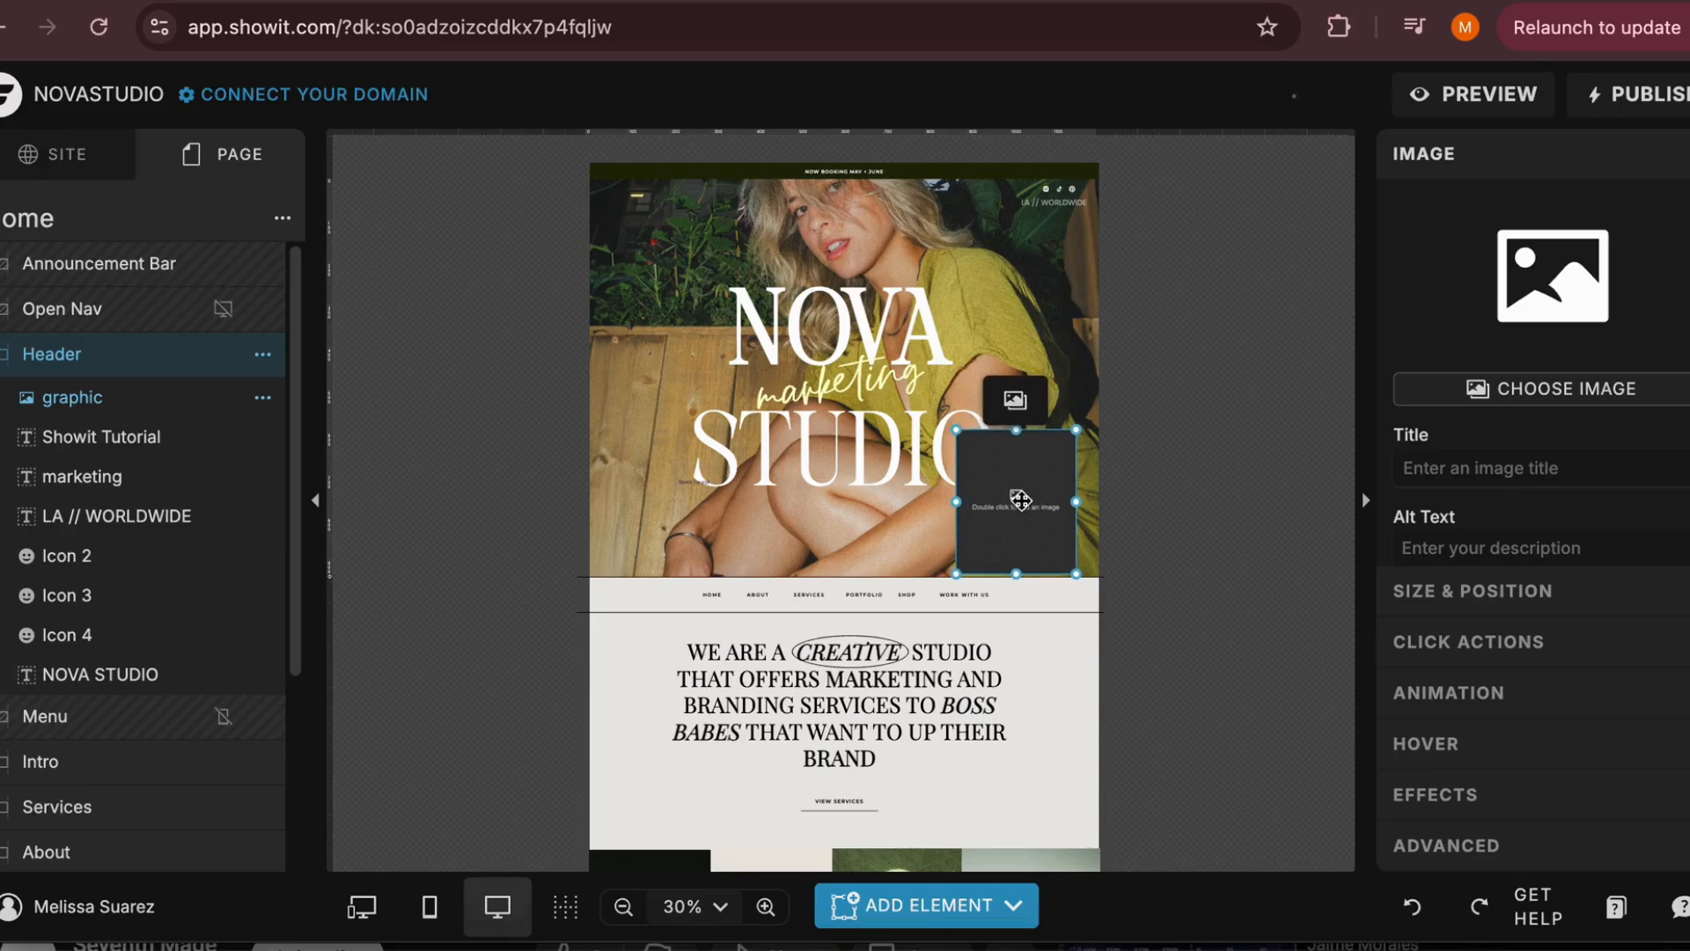
pyautogui.moveTo(1019, 500); pyautogui.dragTo(1036, 499)
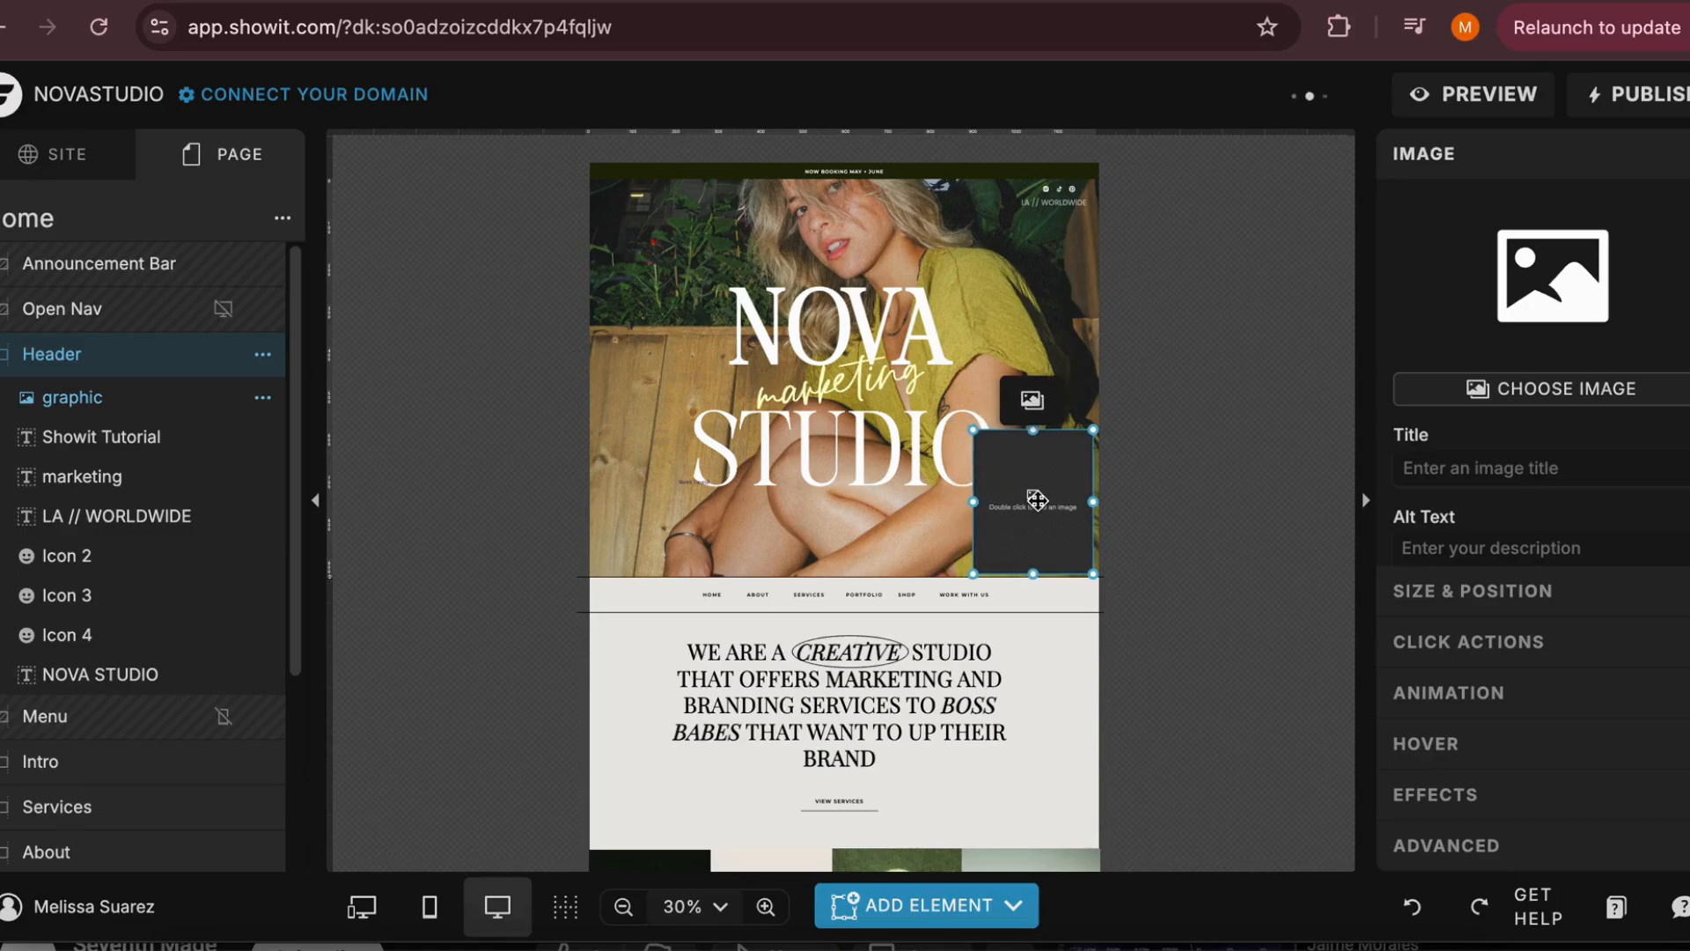
# Fill the placeholder with the winking red-lipstick portrait from the Bold Images folder and move it slightly up and left
pyautogui.click(1527, 398)
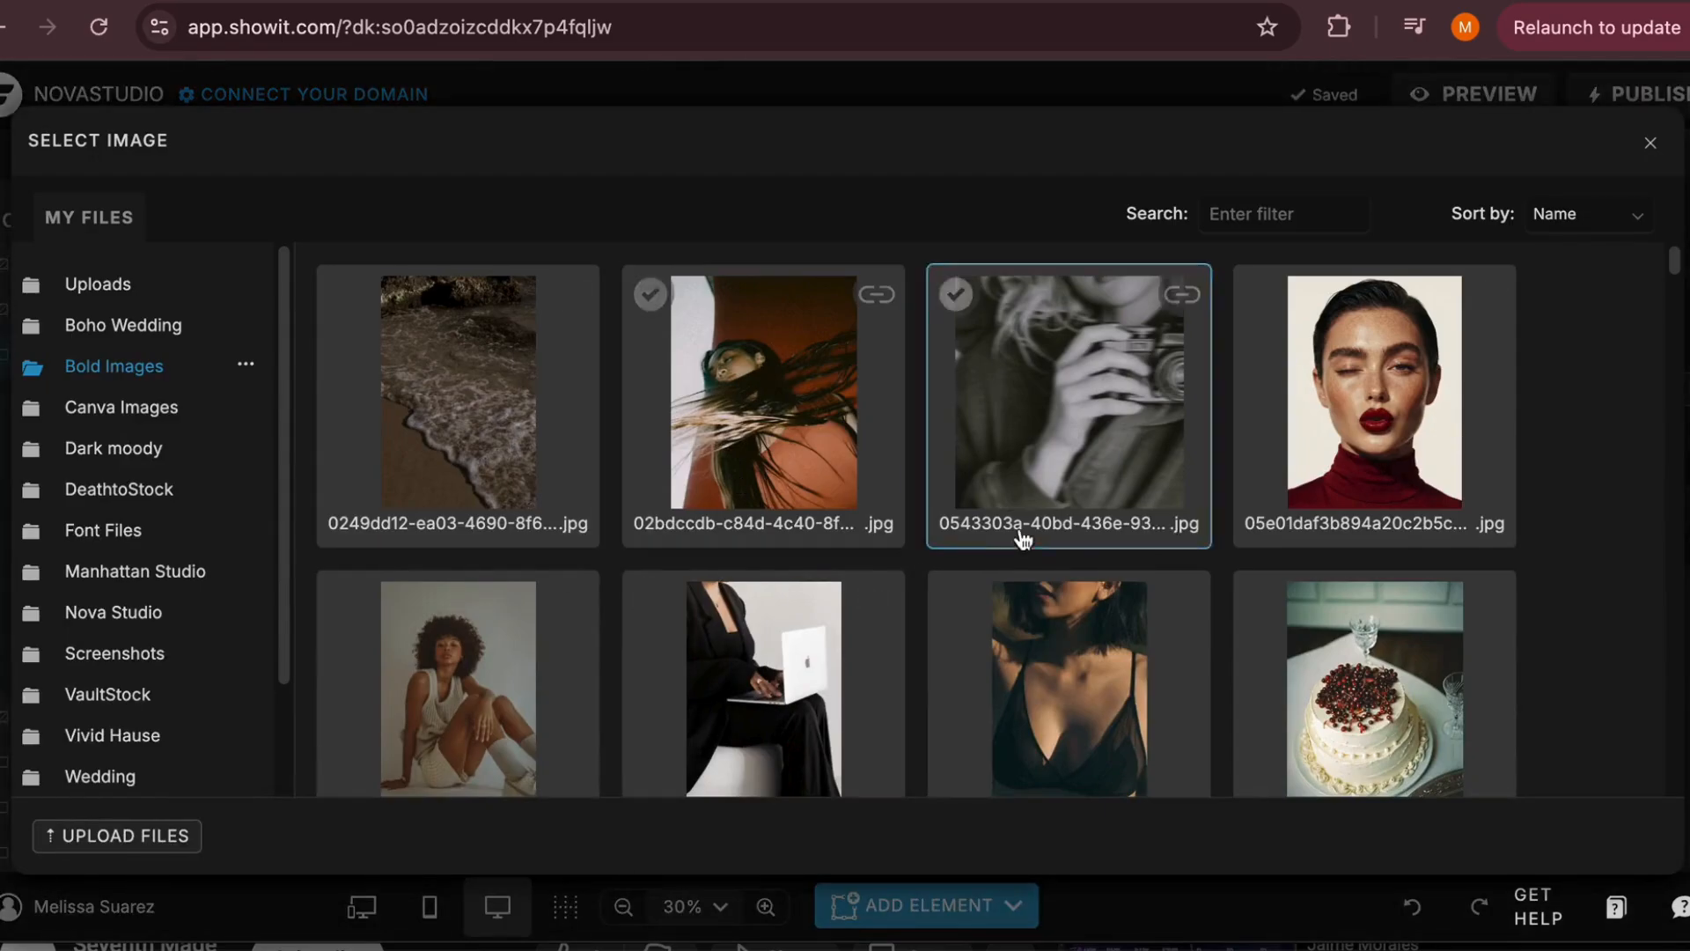
pyautogui.scroll(-1, 1049, 550)
pyautogui.click(1285, 348)
pyautogui.moveTo(1058, 581); pyautogui.dragTo(1038, 514)
# Add the Border Radius customization to the portrait image and set its corners to the oval shape
pyautogui.scroll(-3, 1488, 476)
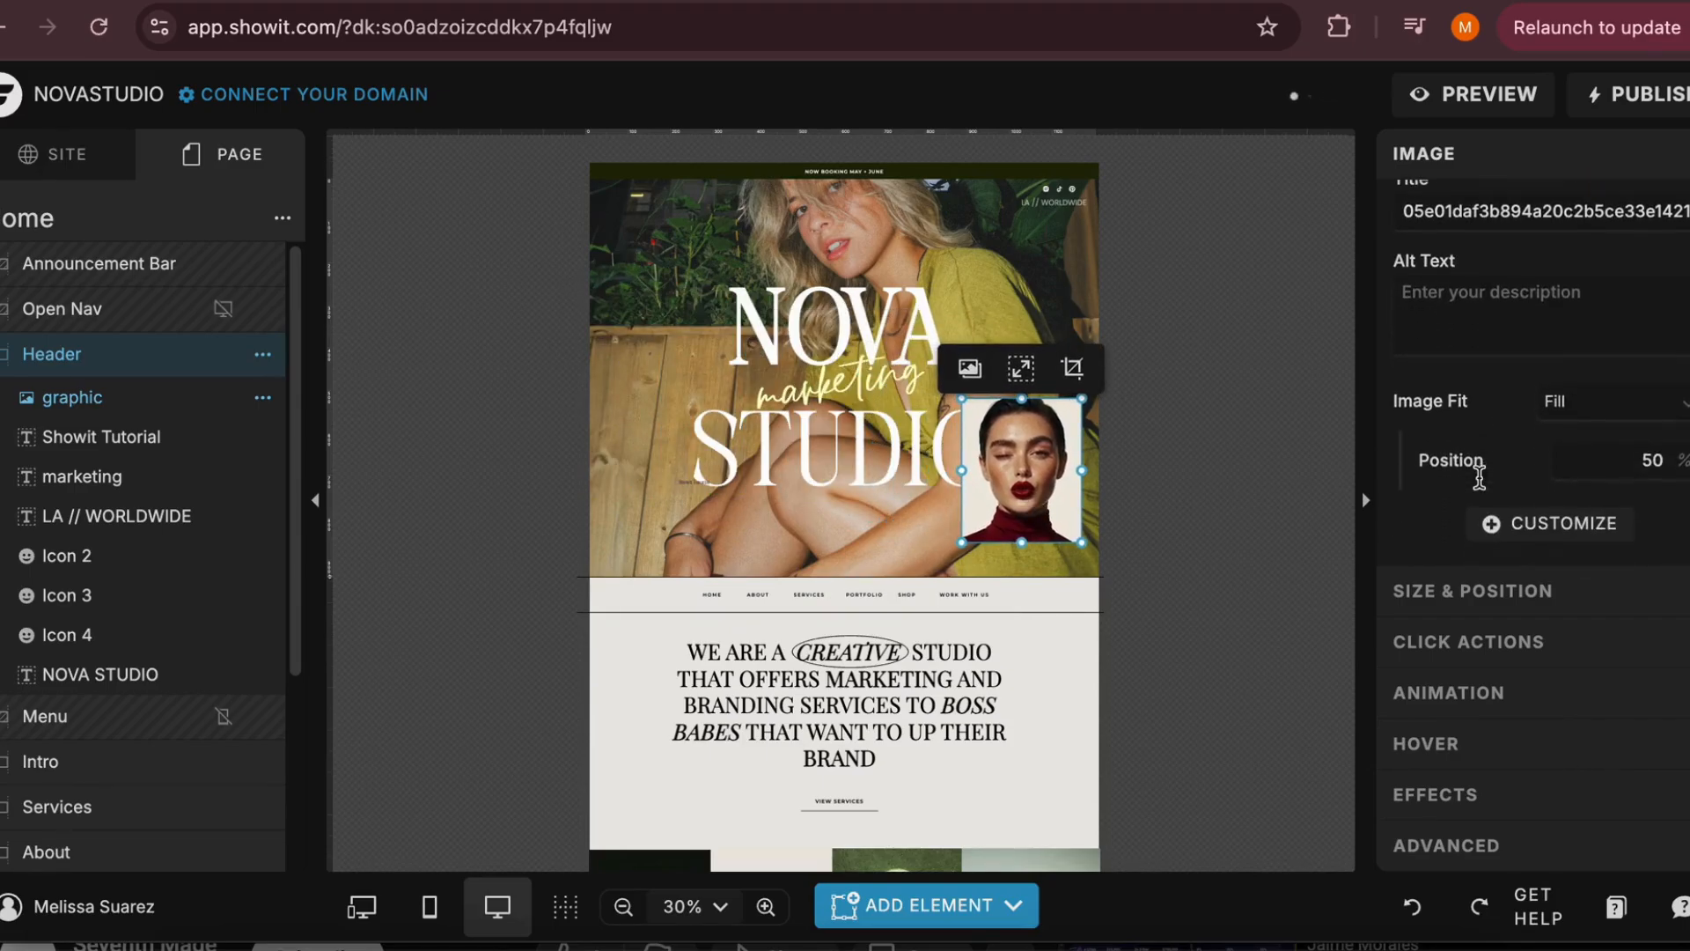
pyautogui.click(1496, 526)
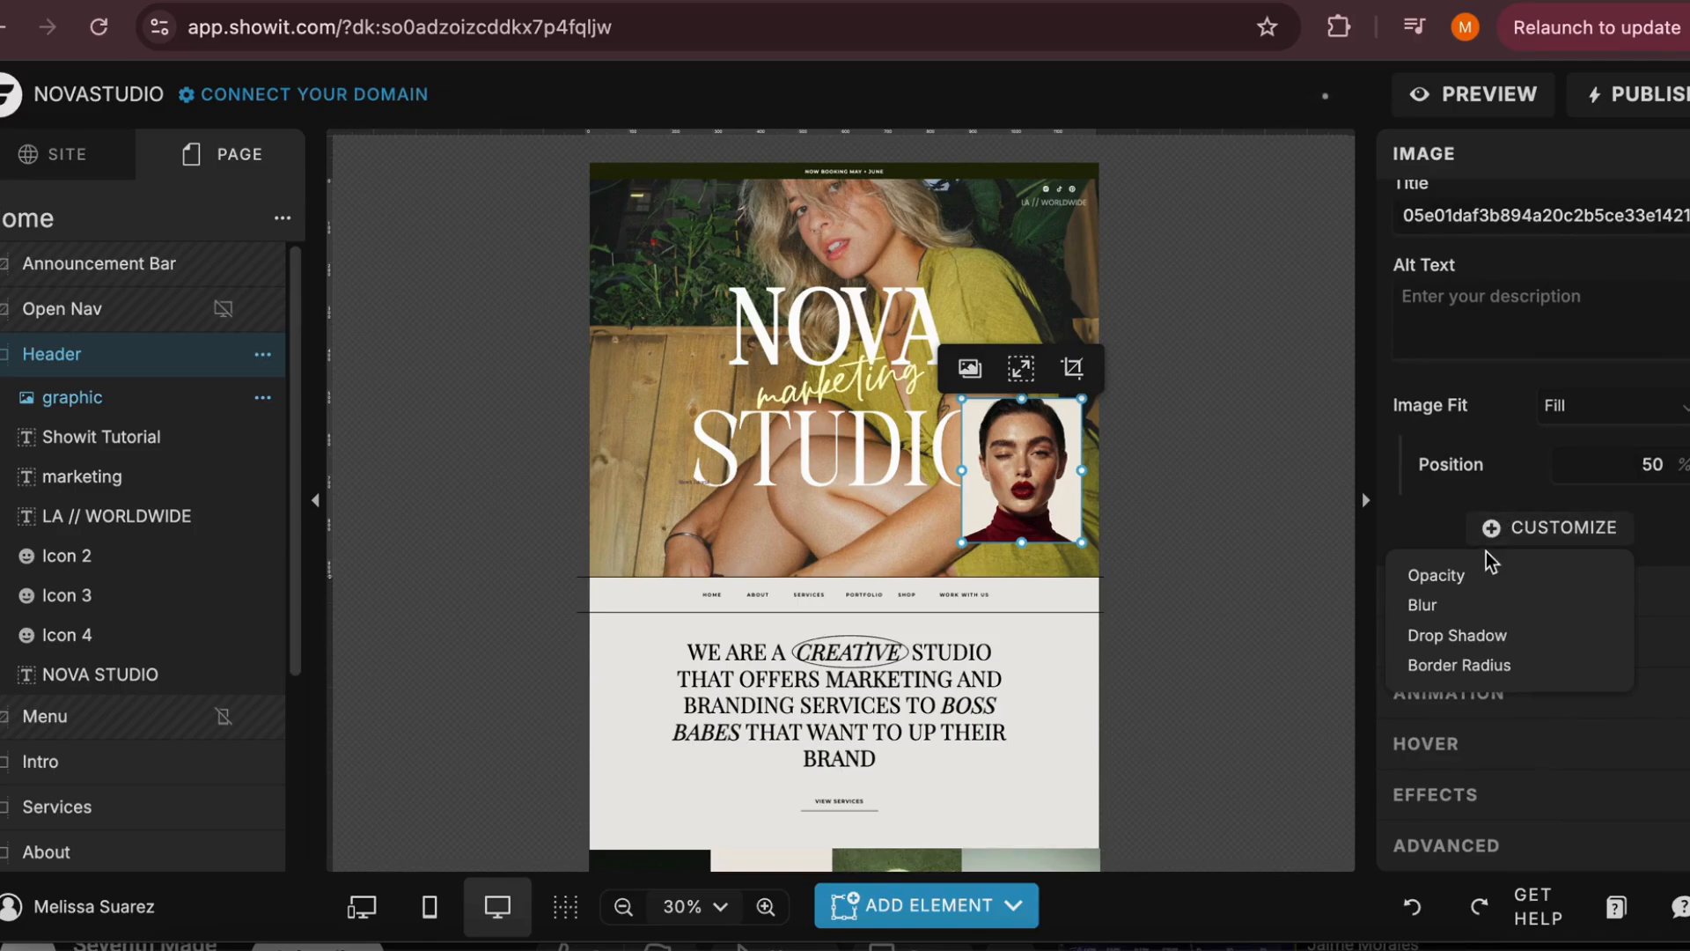
pyautogui.click(1485, 664)
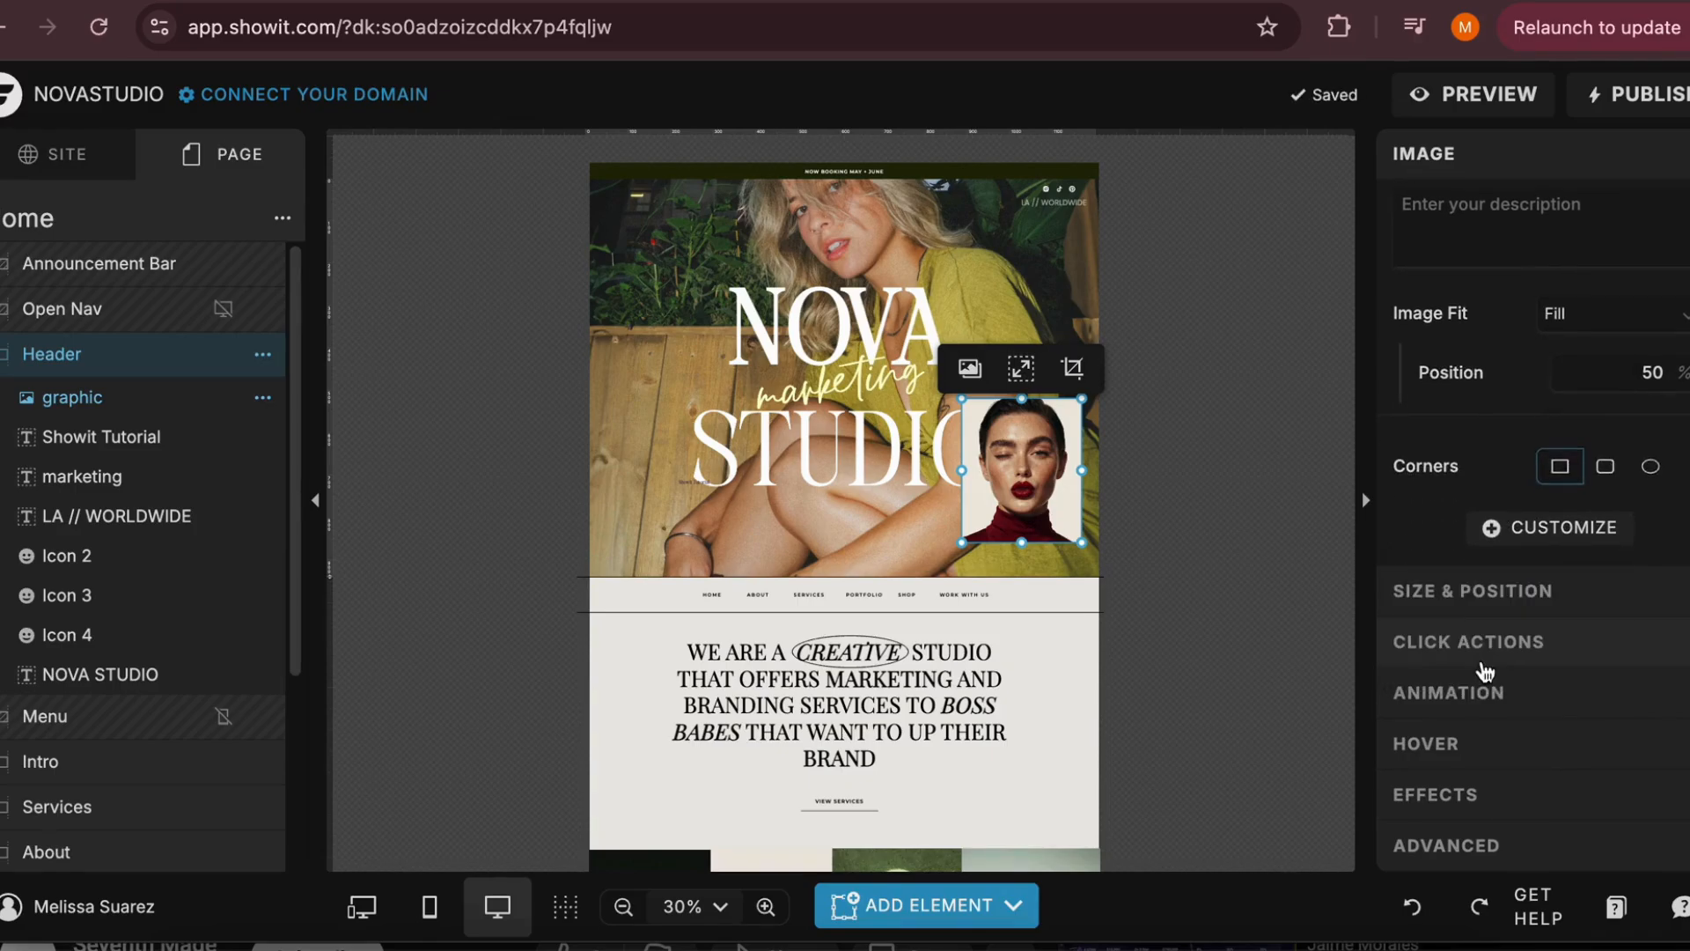
pyautogui.click(1649, 467)
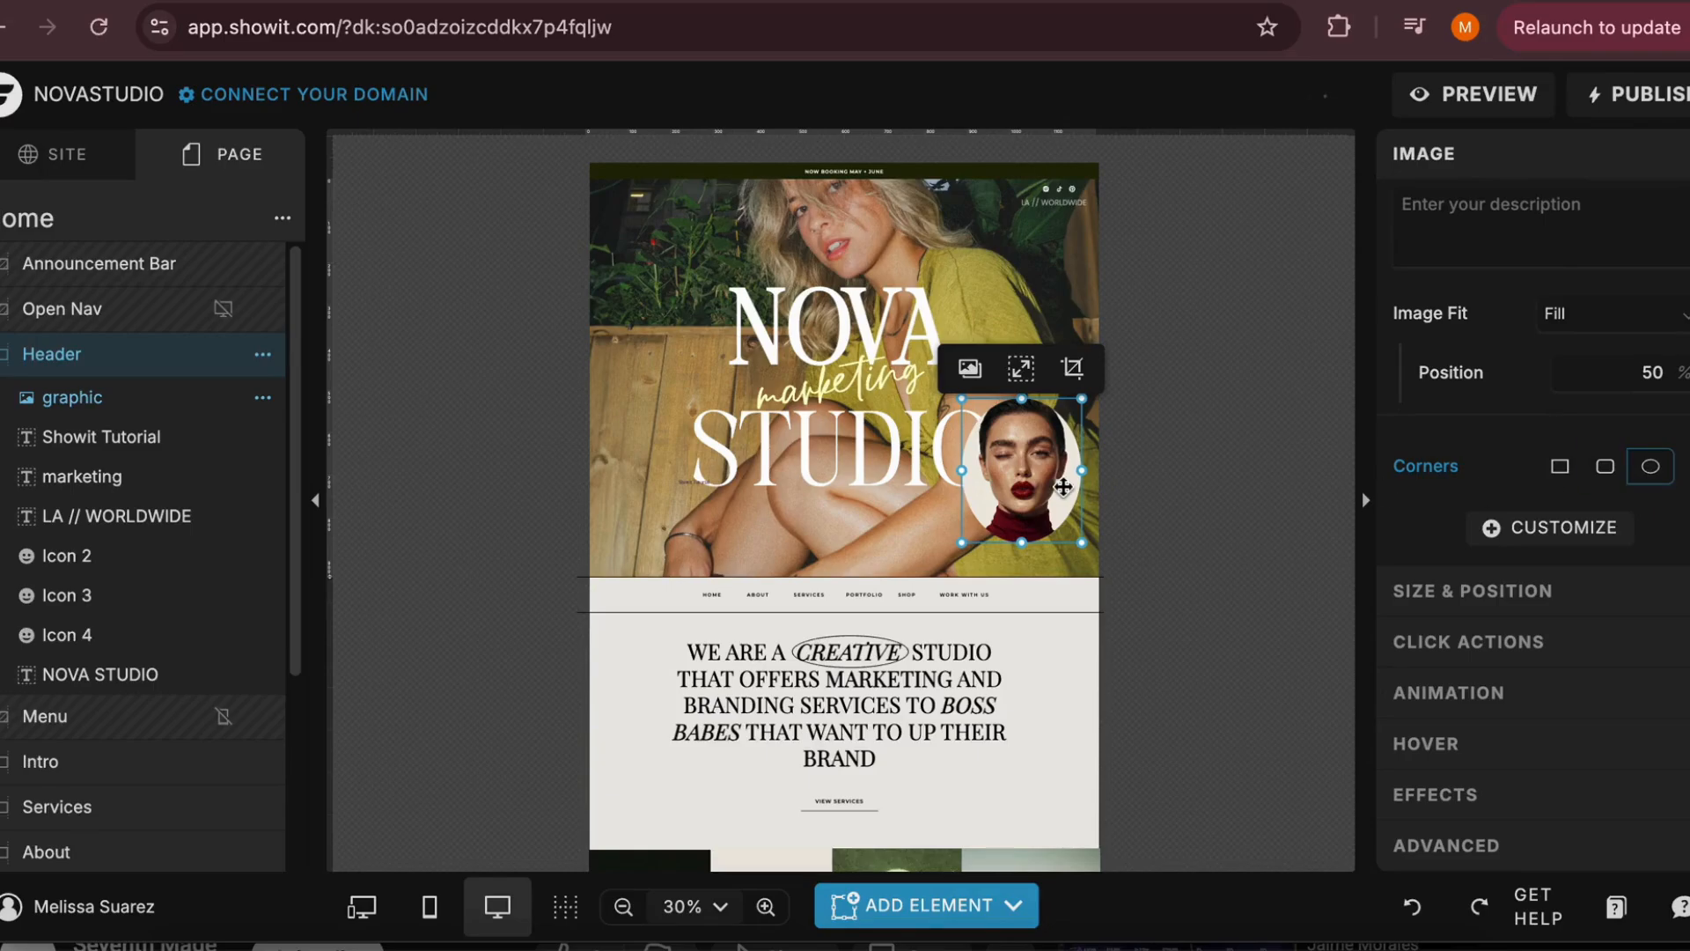
# Move the oval portrait image up beside the STUDIO text and delete it from the Header canvas
pyautogui.moveTo(1063, 487); pyautogui.dragTo(1049, 419)
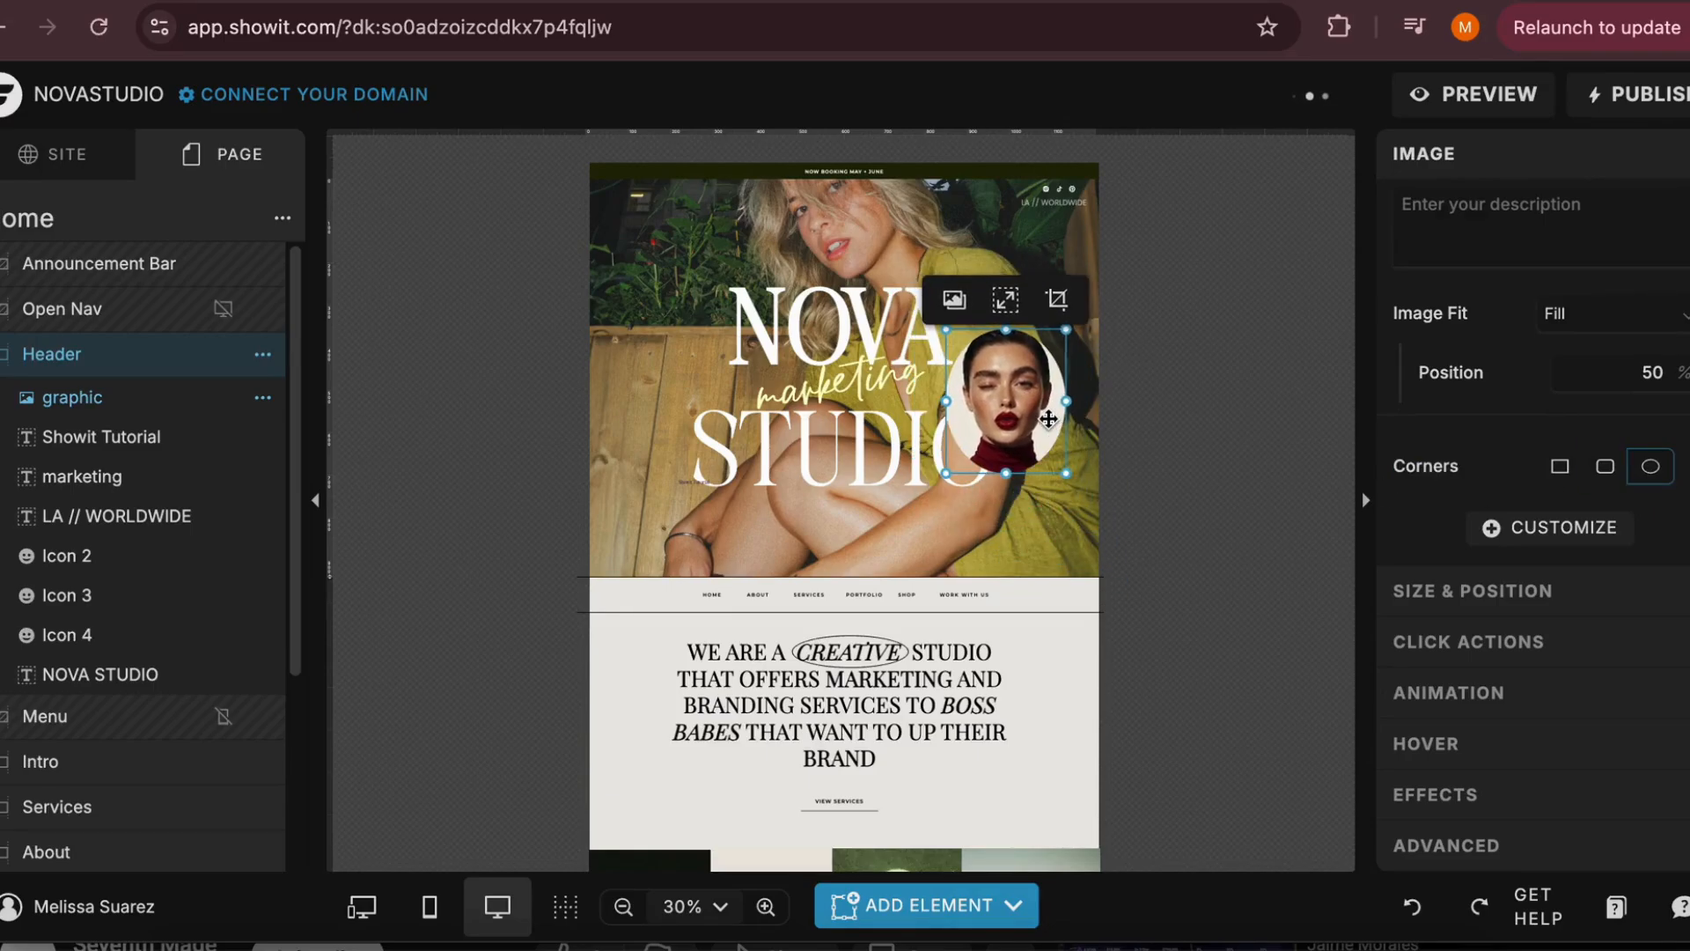
pyautogui.press('Delete')
# Add an icon element to the Header canvas and place it to the right of the NOVA STUDIO title
pyautogui.click(872, 907)
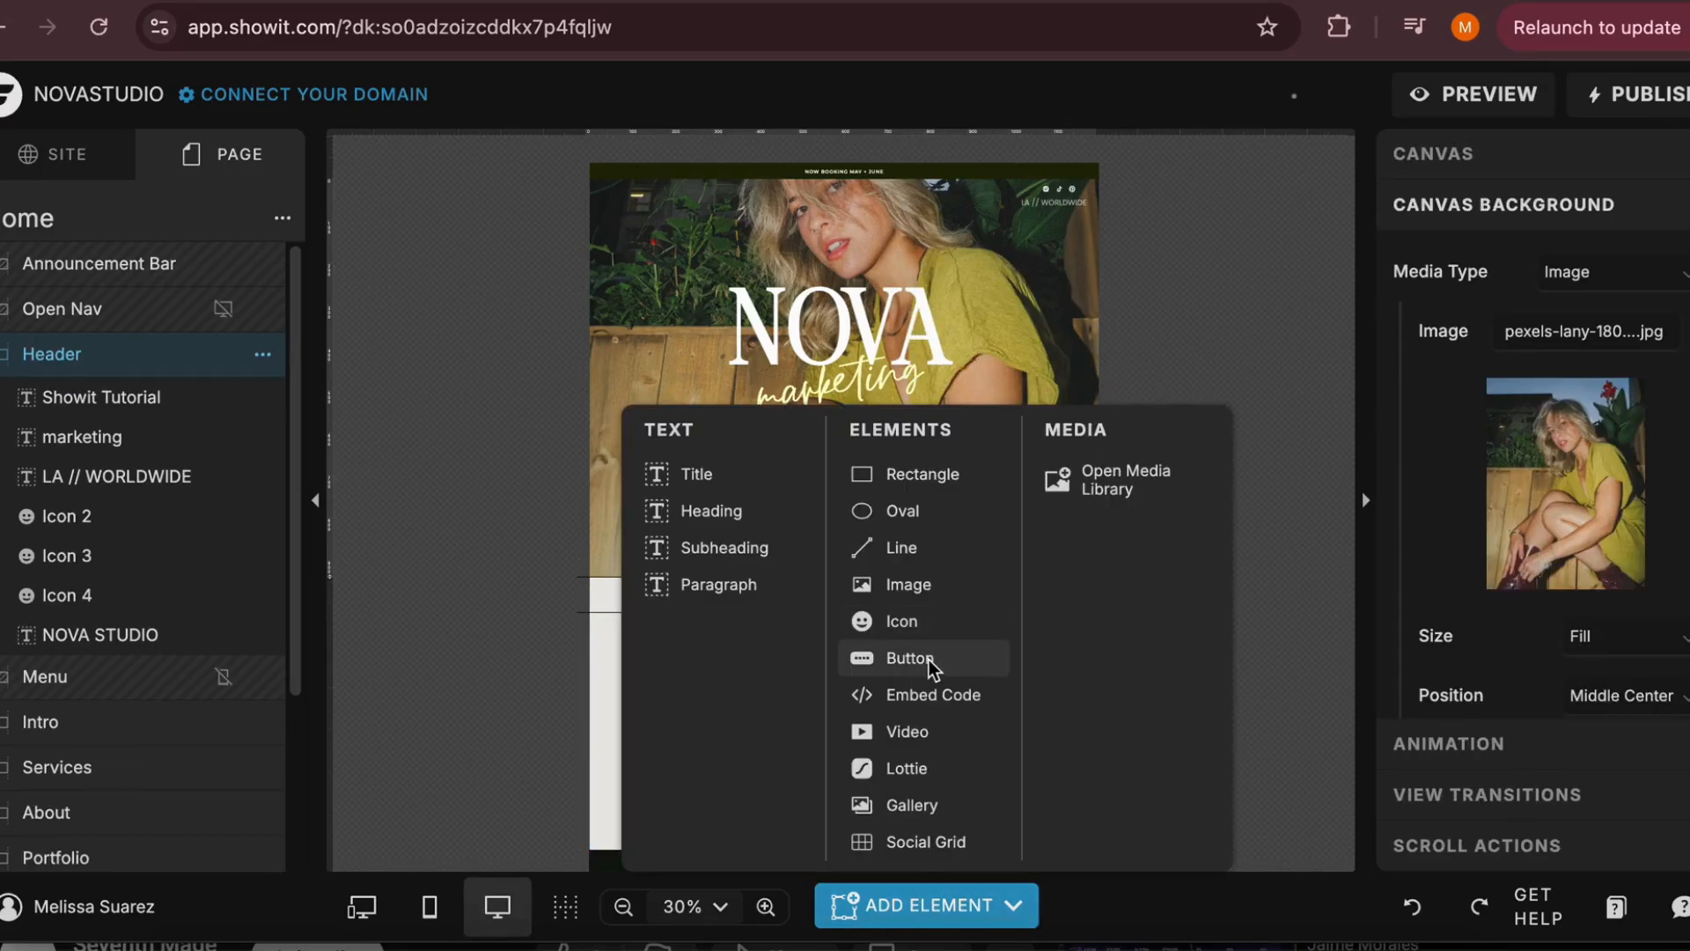
pyautogui.click(915, 623)
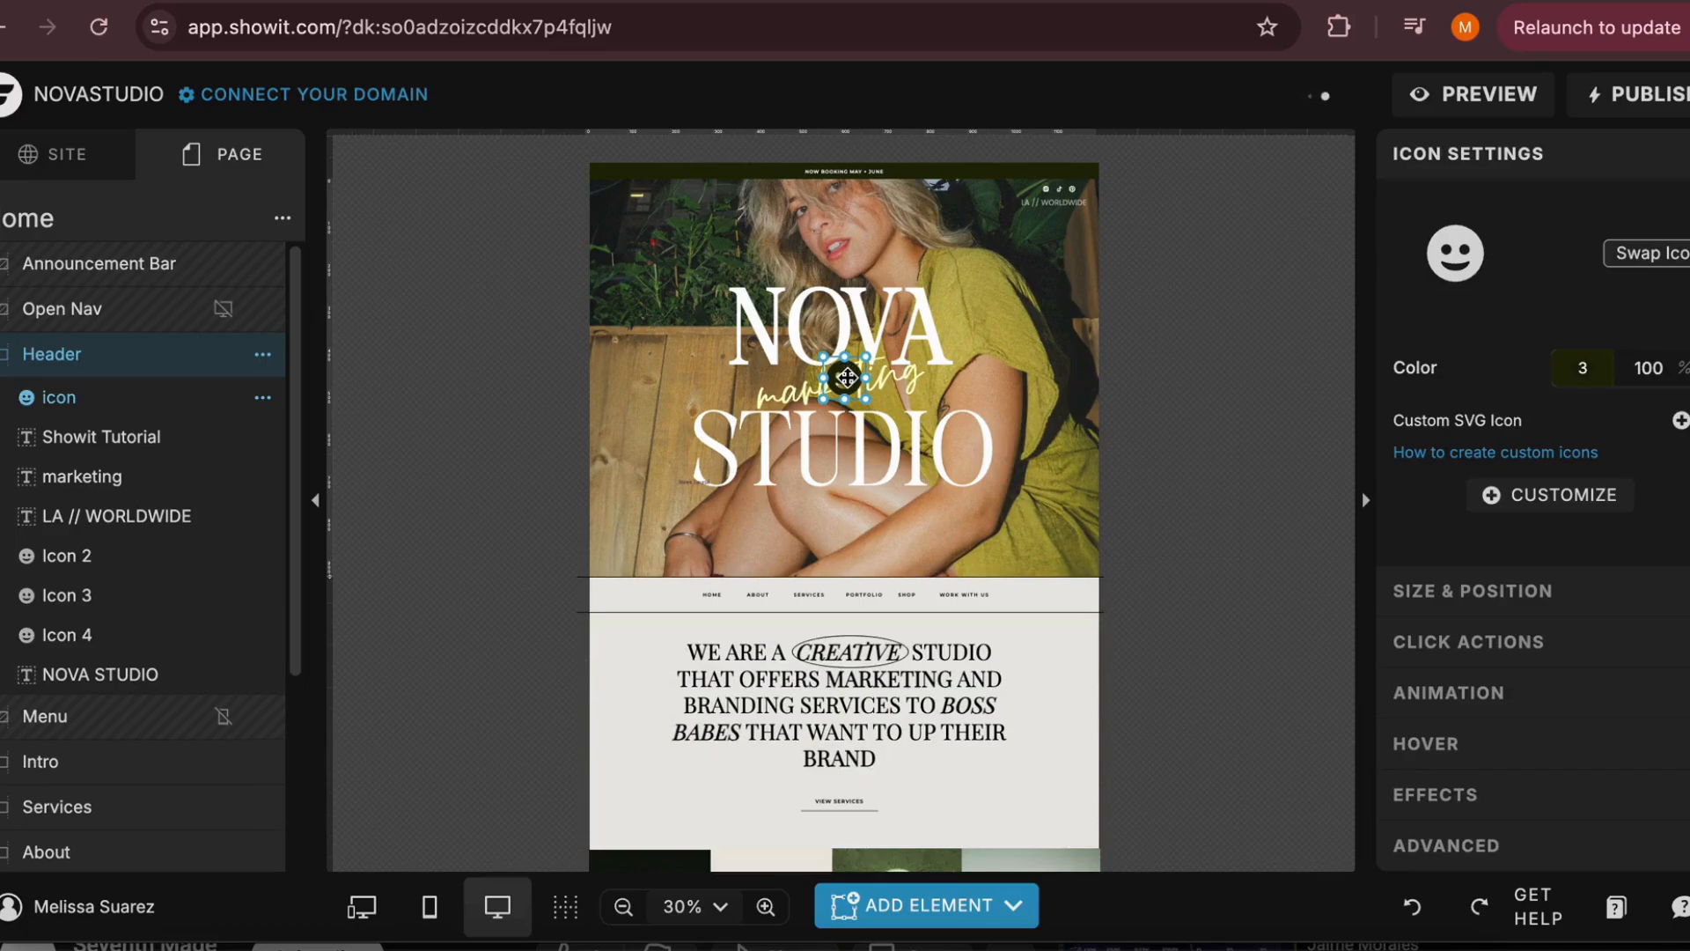
pyautogui.moveTo(846, 377); pyautogui.dragTo(1044, 370)
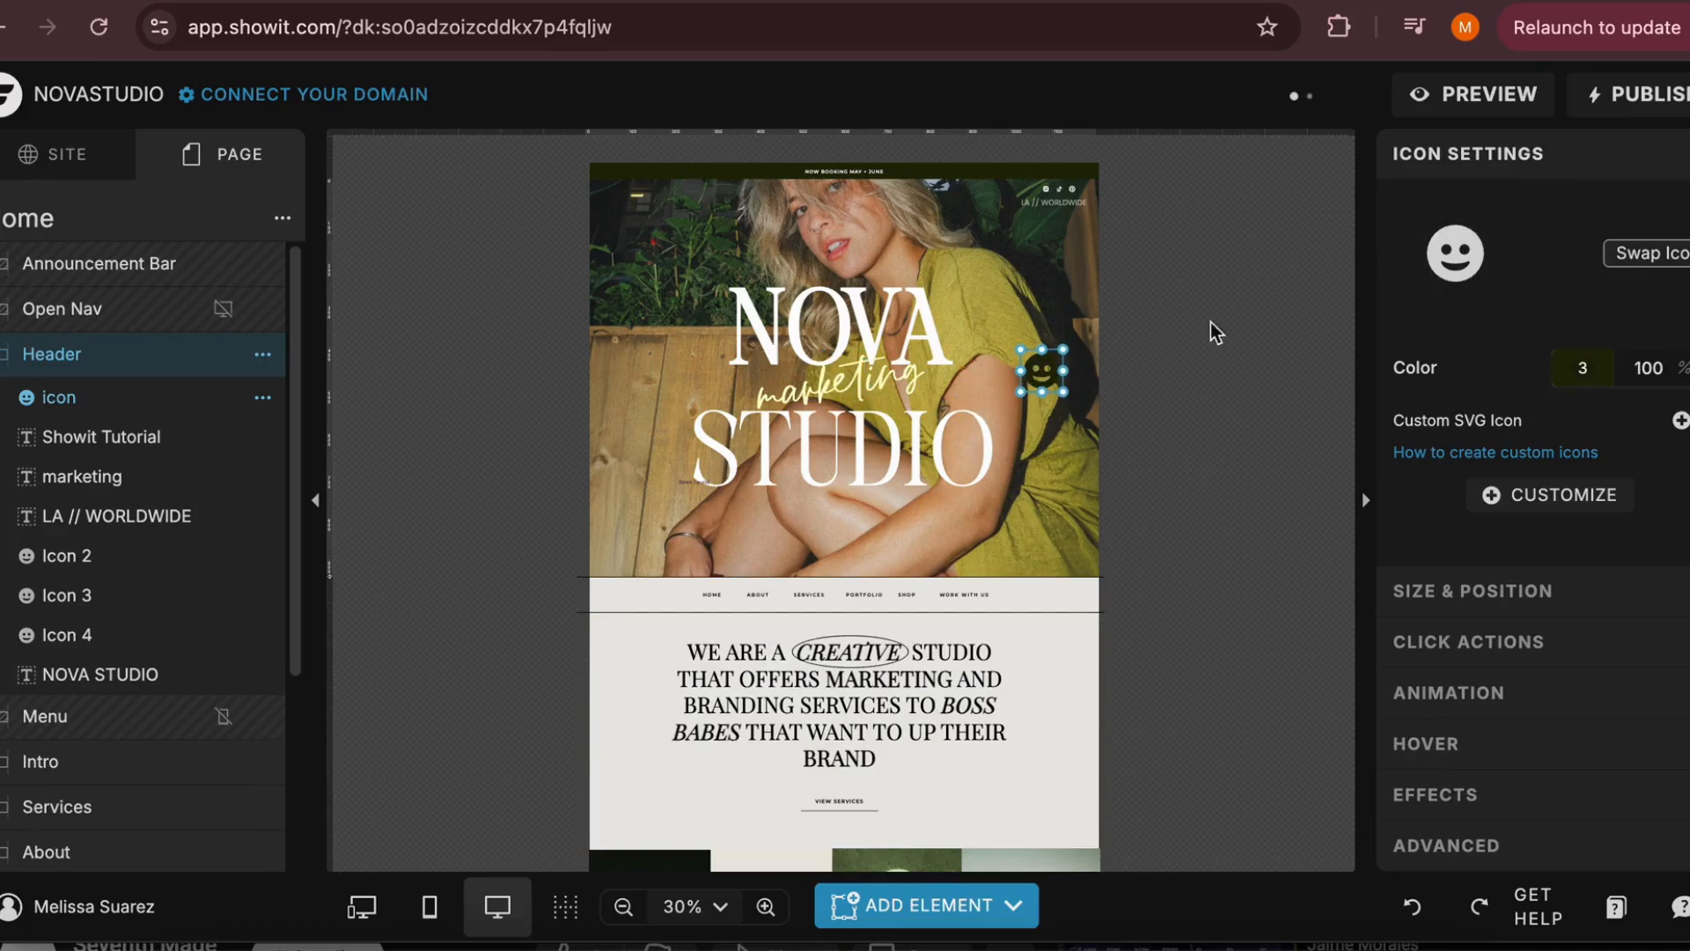
# Browse the icon library and swap the smiley icon for a long thin arrow pointing right
pyautogui.click(1444, 292)
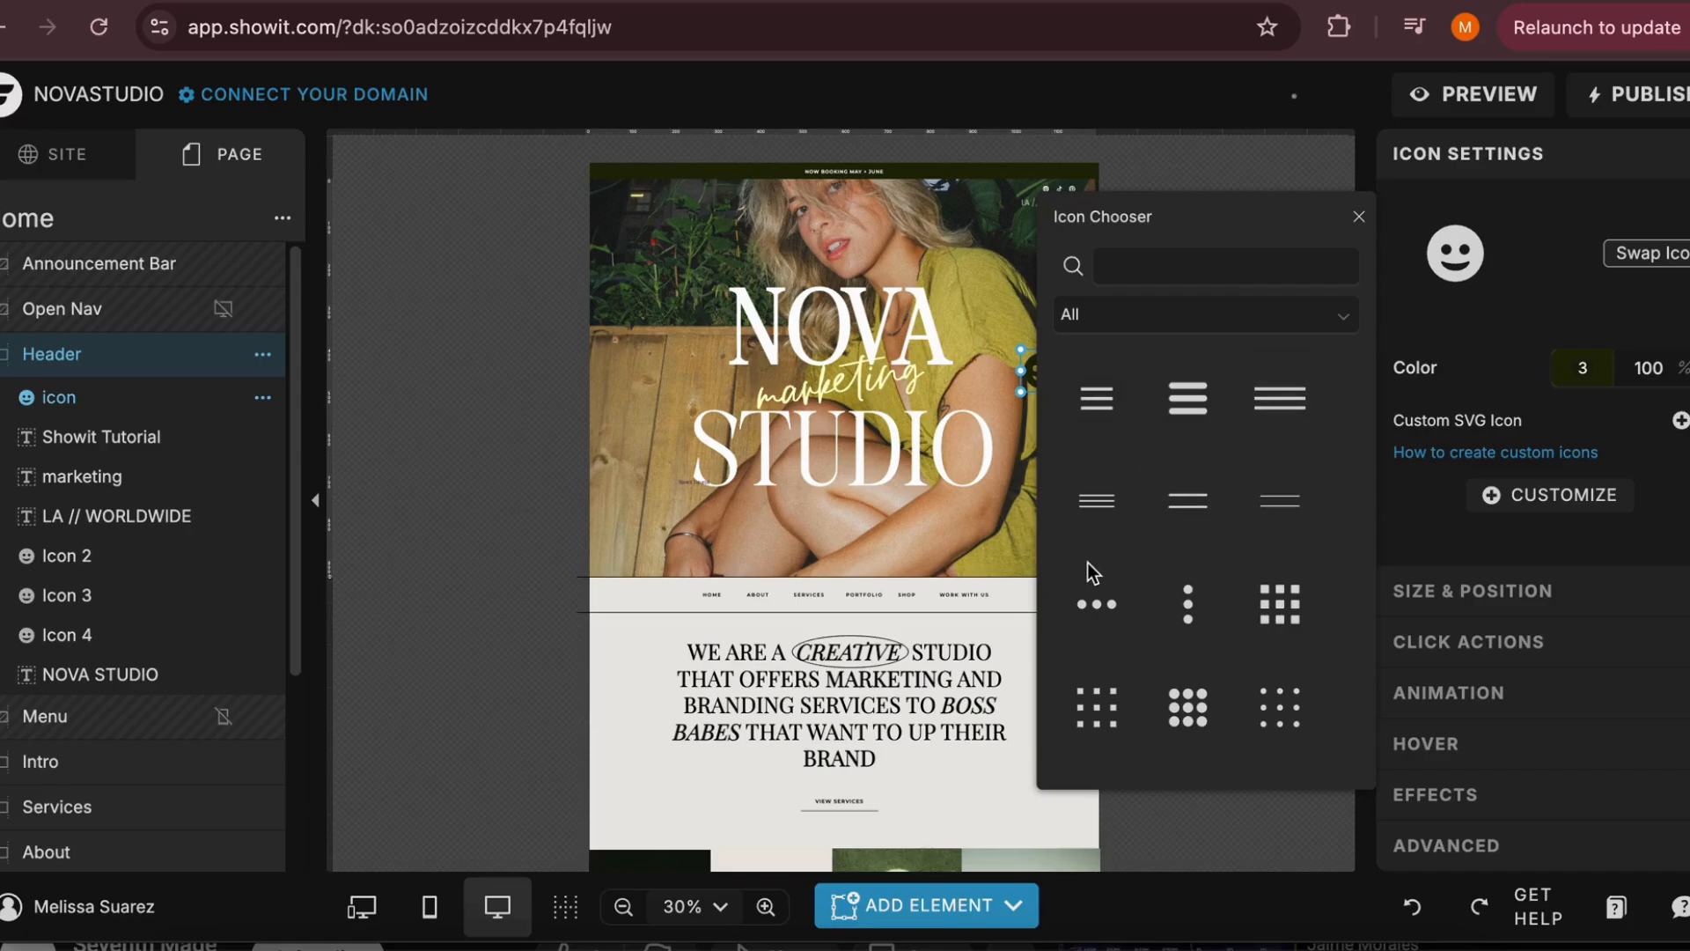
pyautogui.scroll(-2, 1086, 563)
pyautogui.scroll(2, 1091, 528)
pyautogui.scroll(-3, 1146, 616)
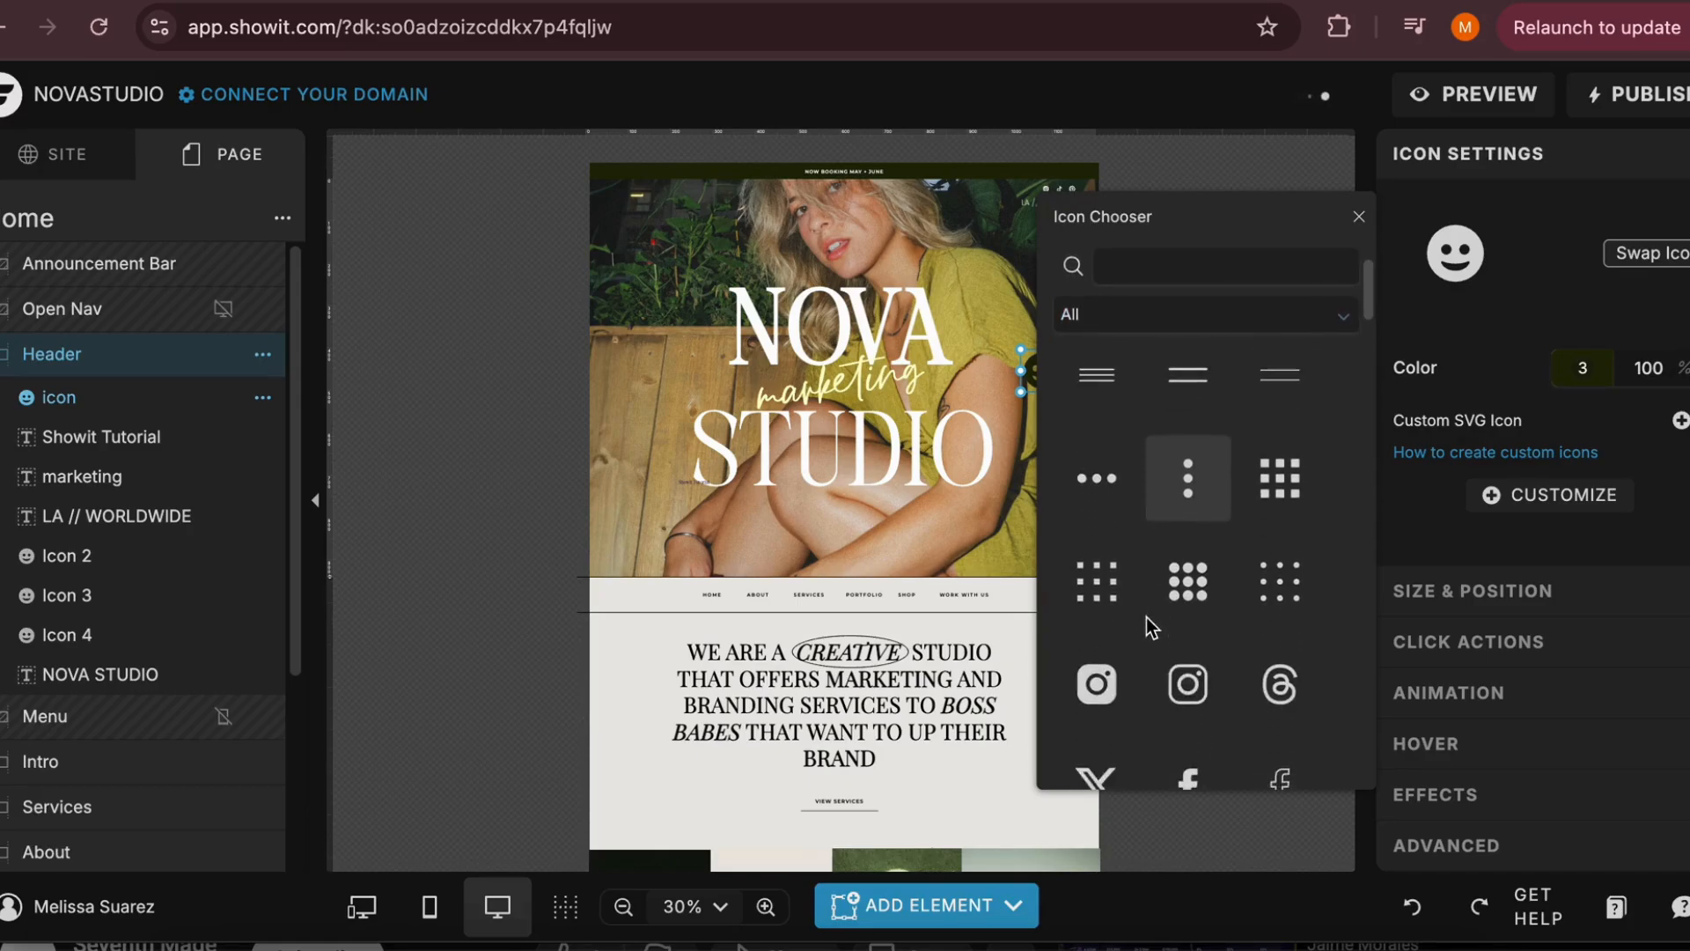
pyautogui.scroll(2, 1146, 616)
pyautogui.scroll(-2, 1146, 616)
pyautogui.scroll(-1, 1146, 617)
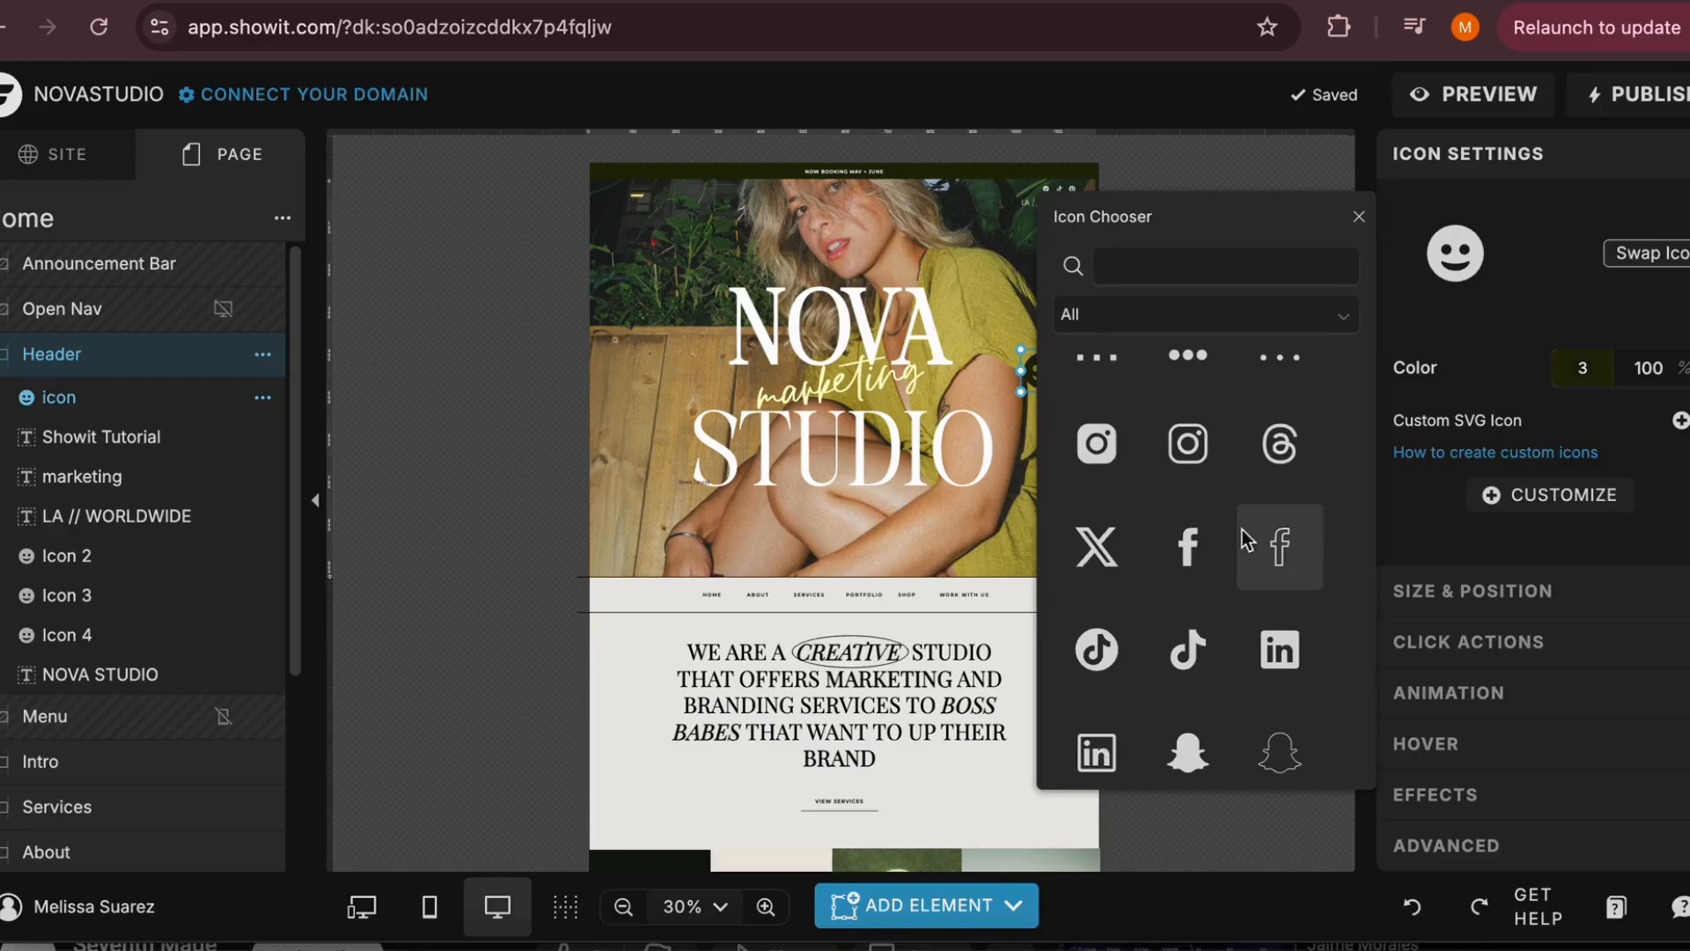
pyautogui.scroll(-2, 1192, 598)
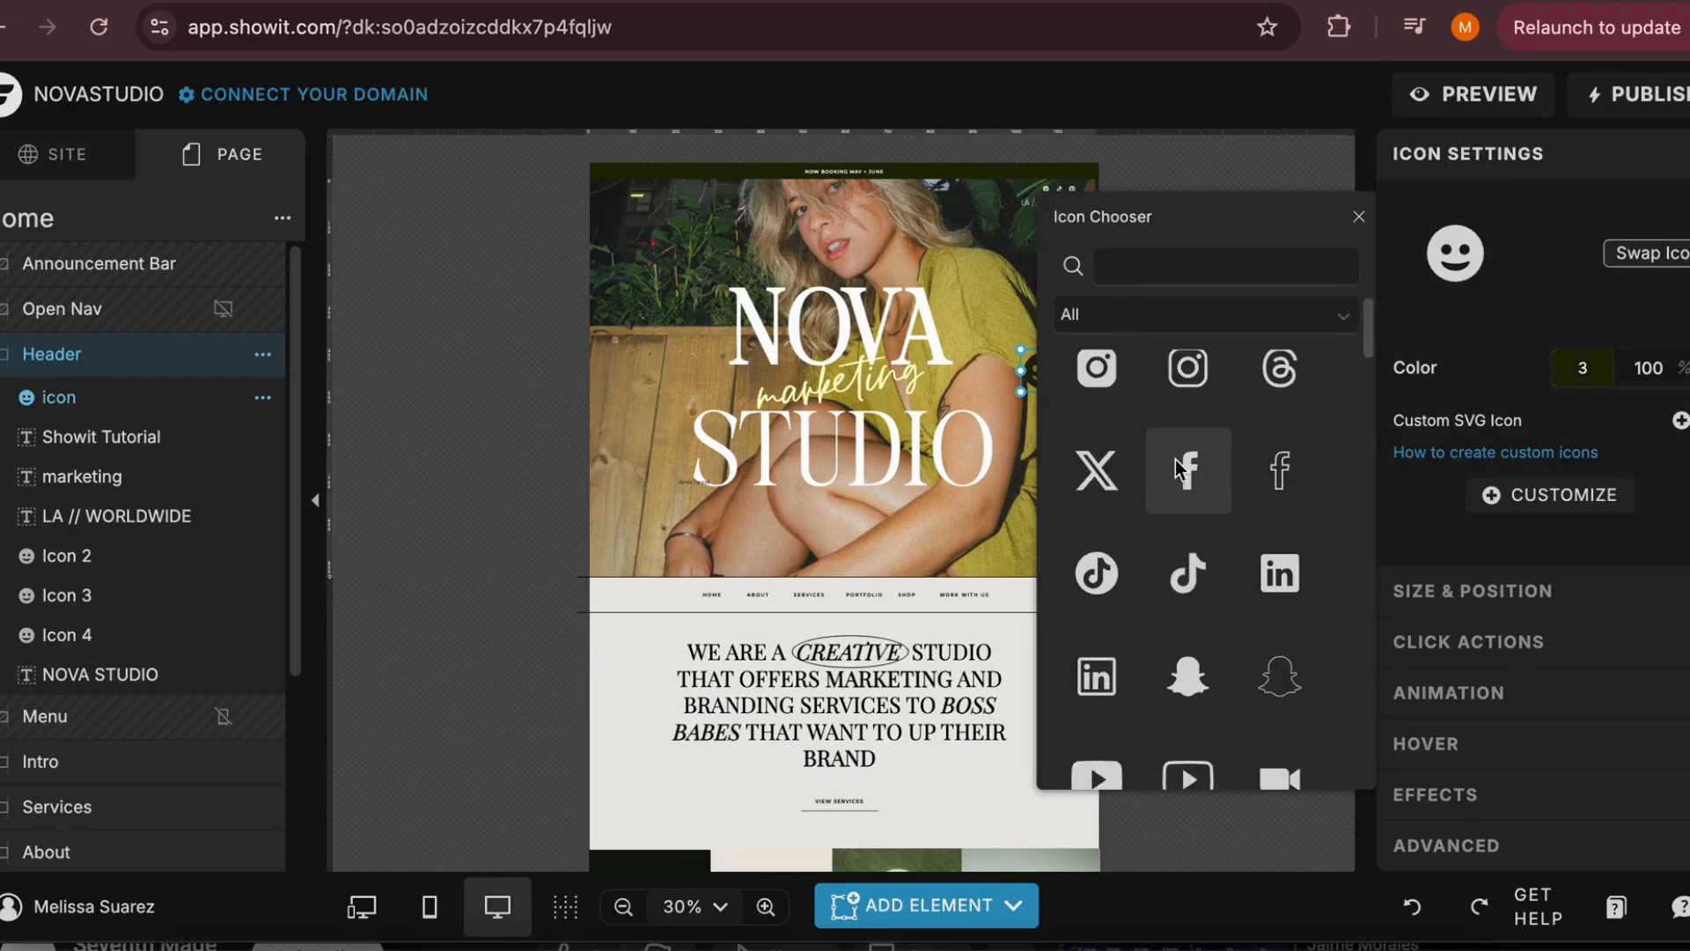
pyautogui.scroll(-2, 1127, 658)
pyautogui.scroll(-8, 1128, 659)
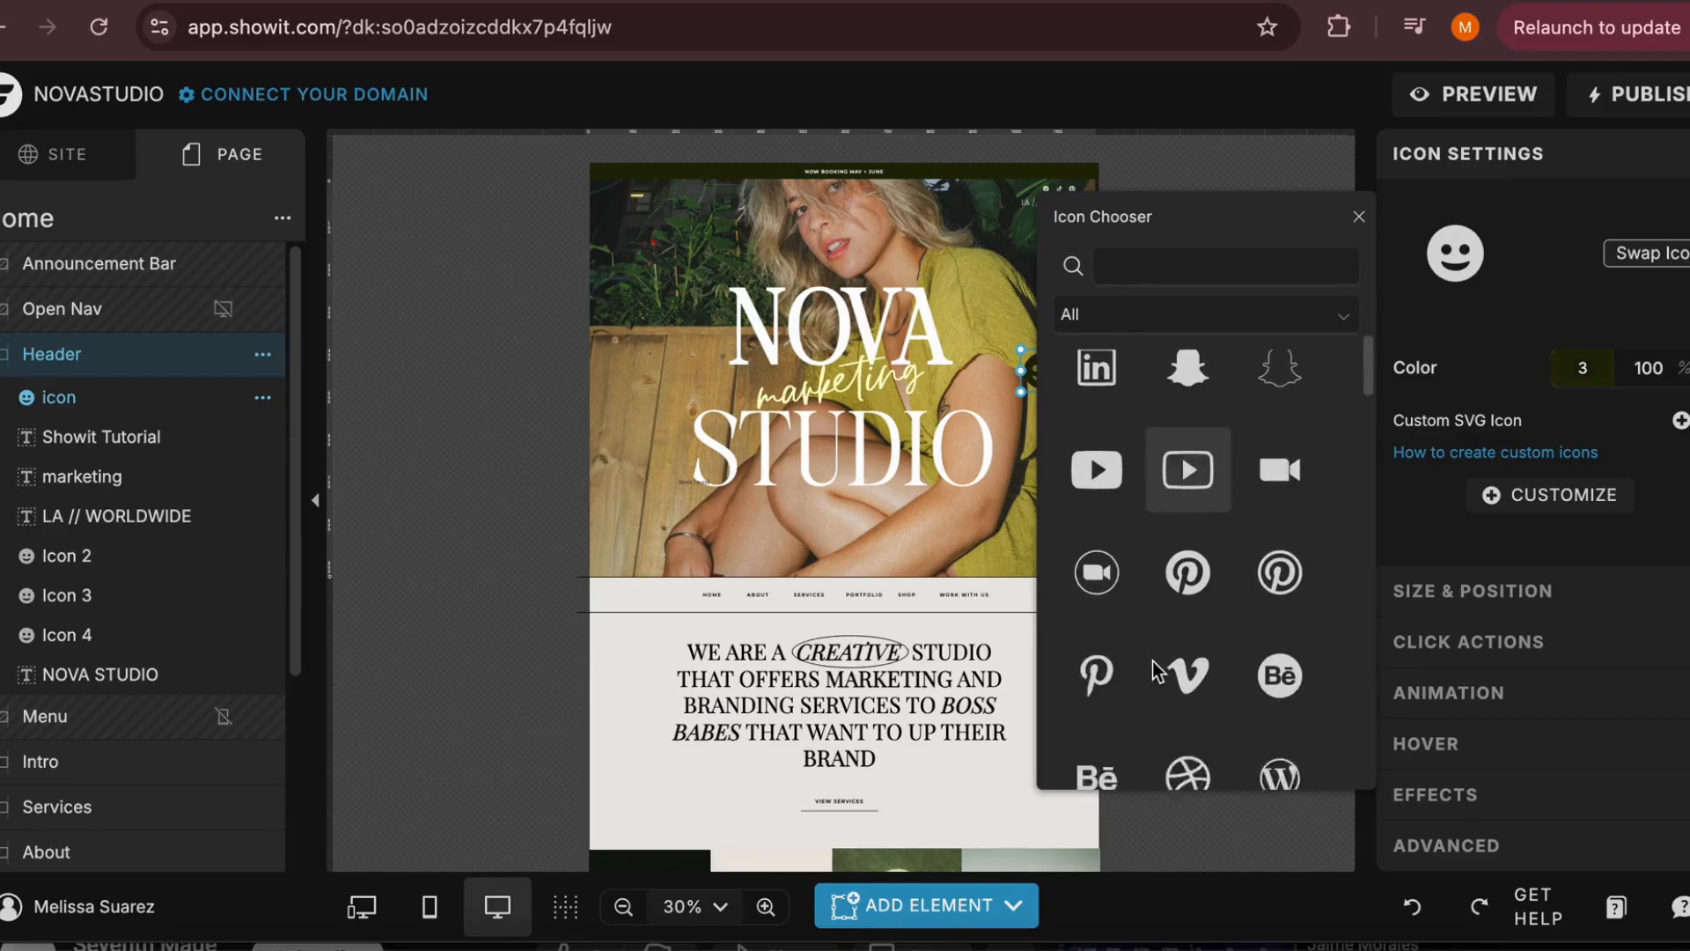
pyautogui.scroll(-10, 1153, 664)
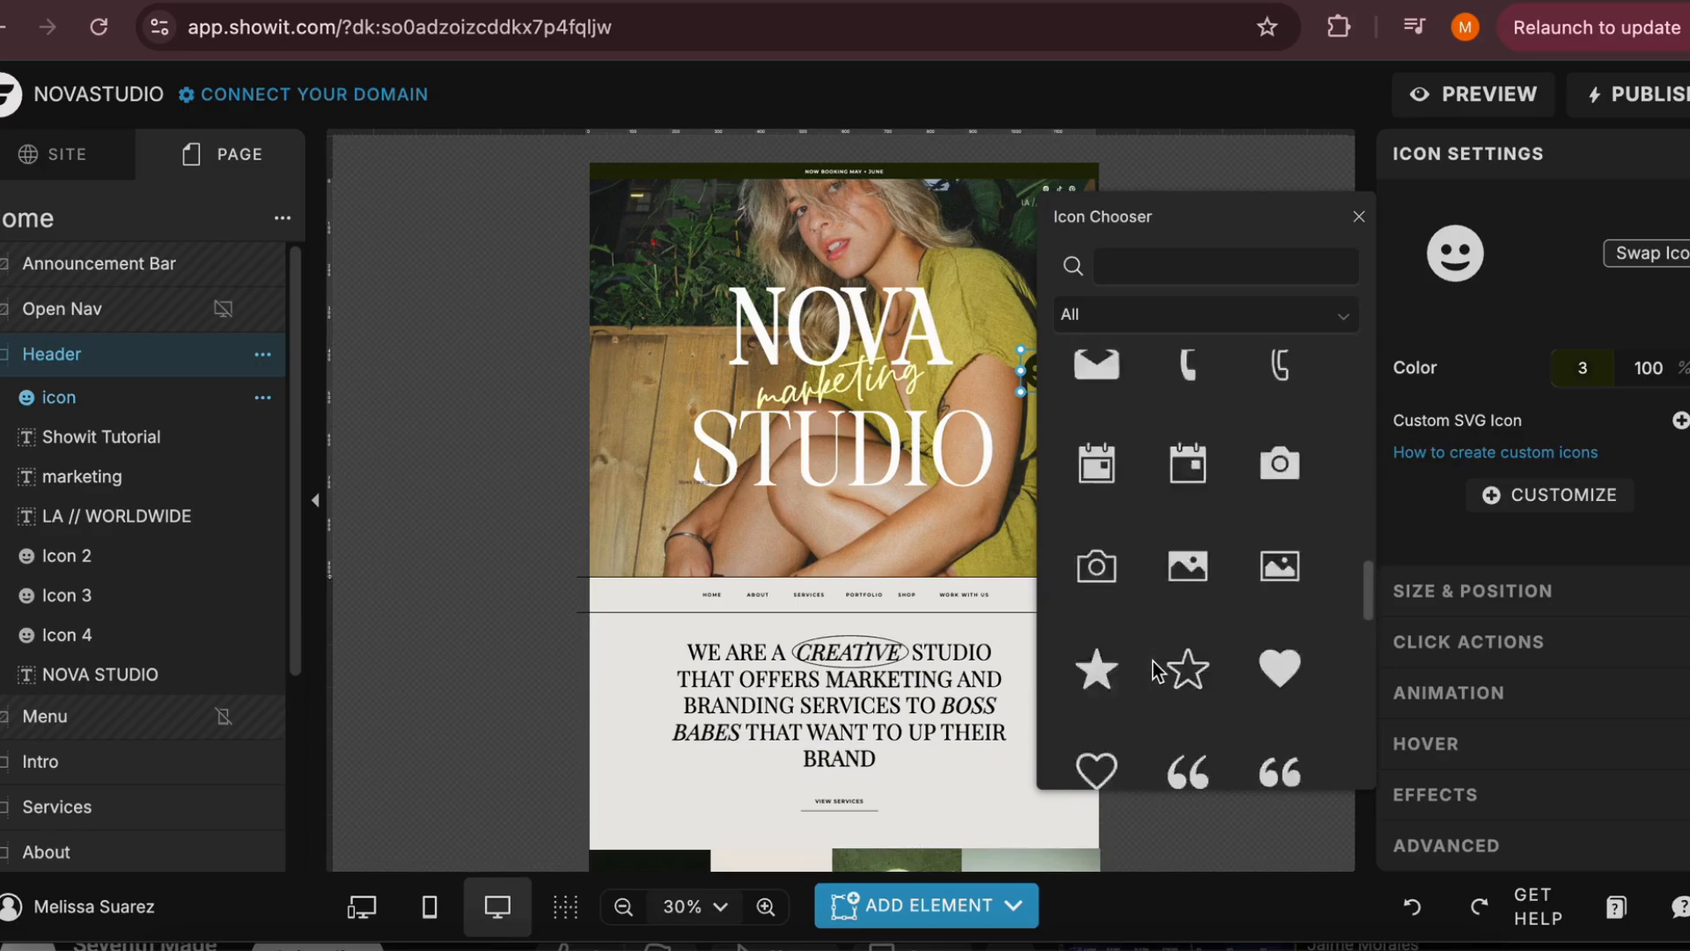
pyautogui.scroll(3, 1153, 662)
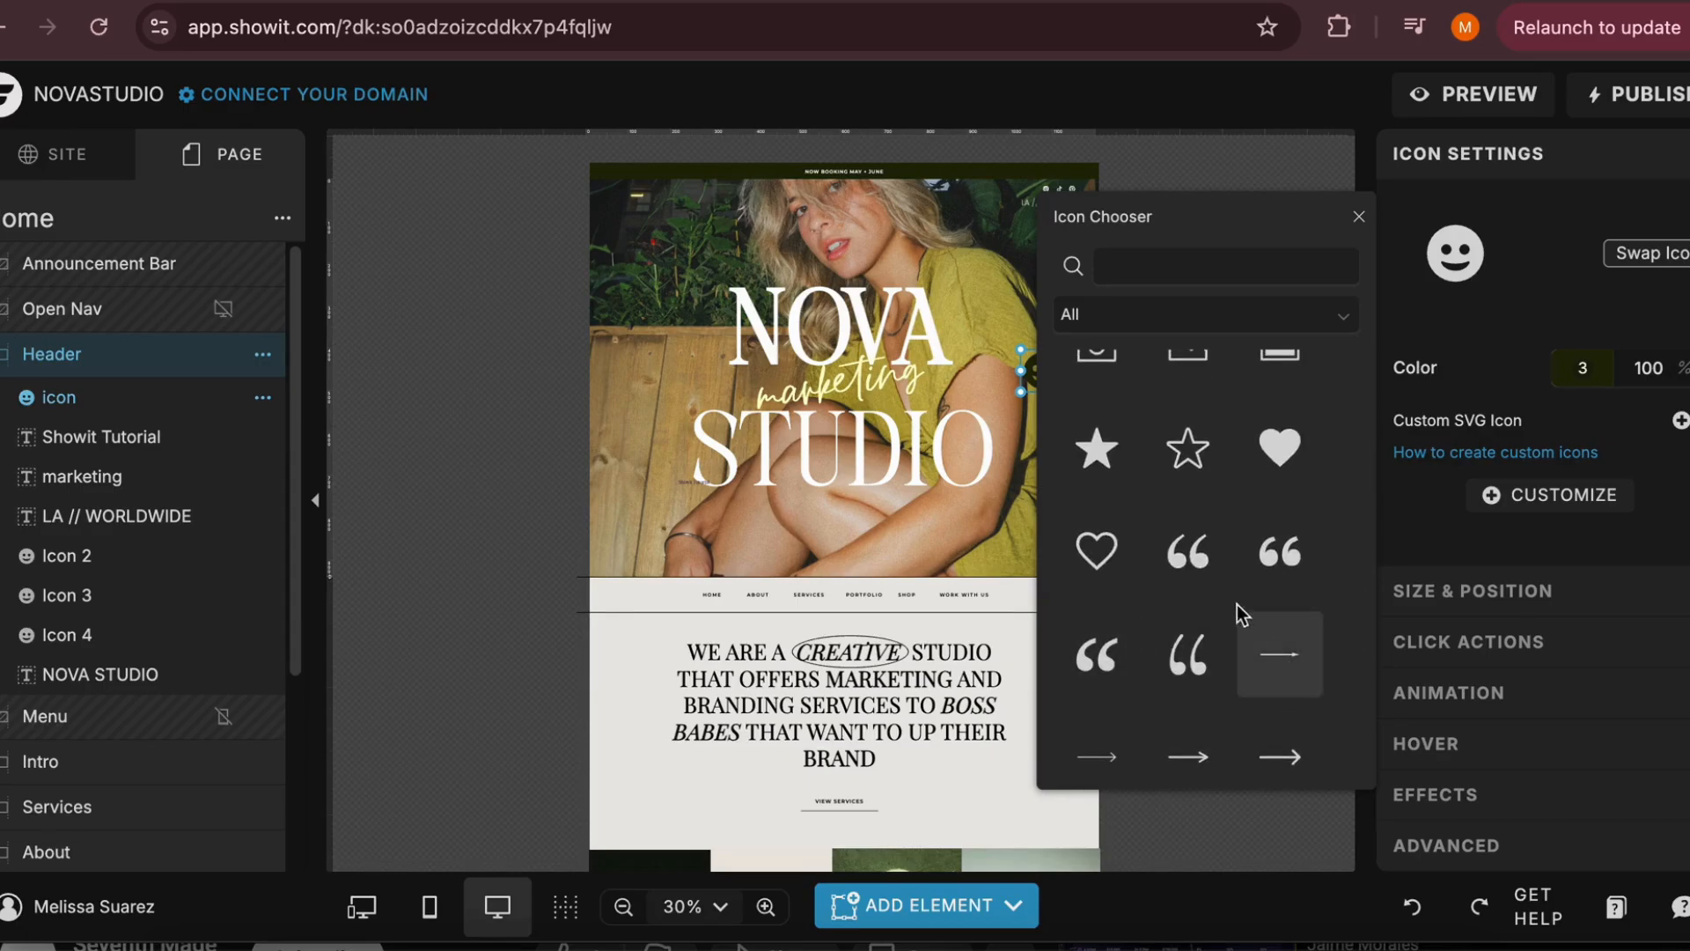
pyautogui.scroll(-5, 1176, 690)
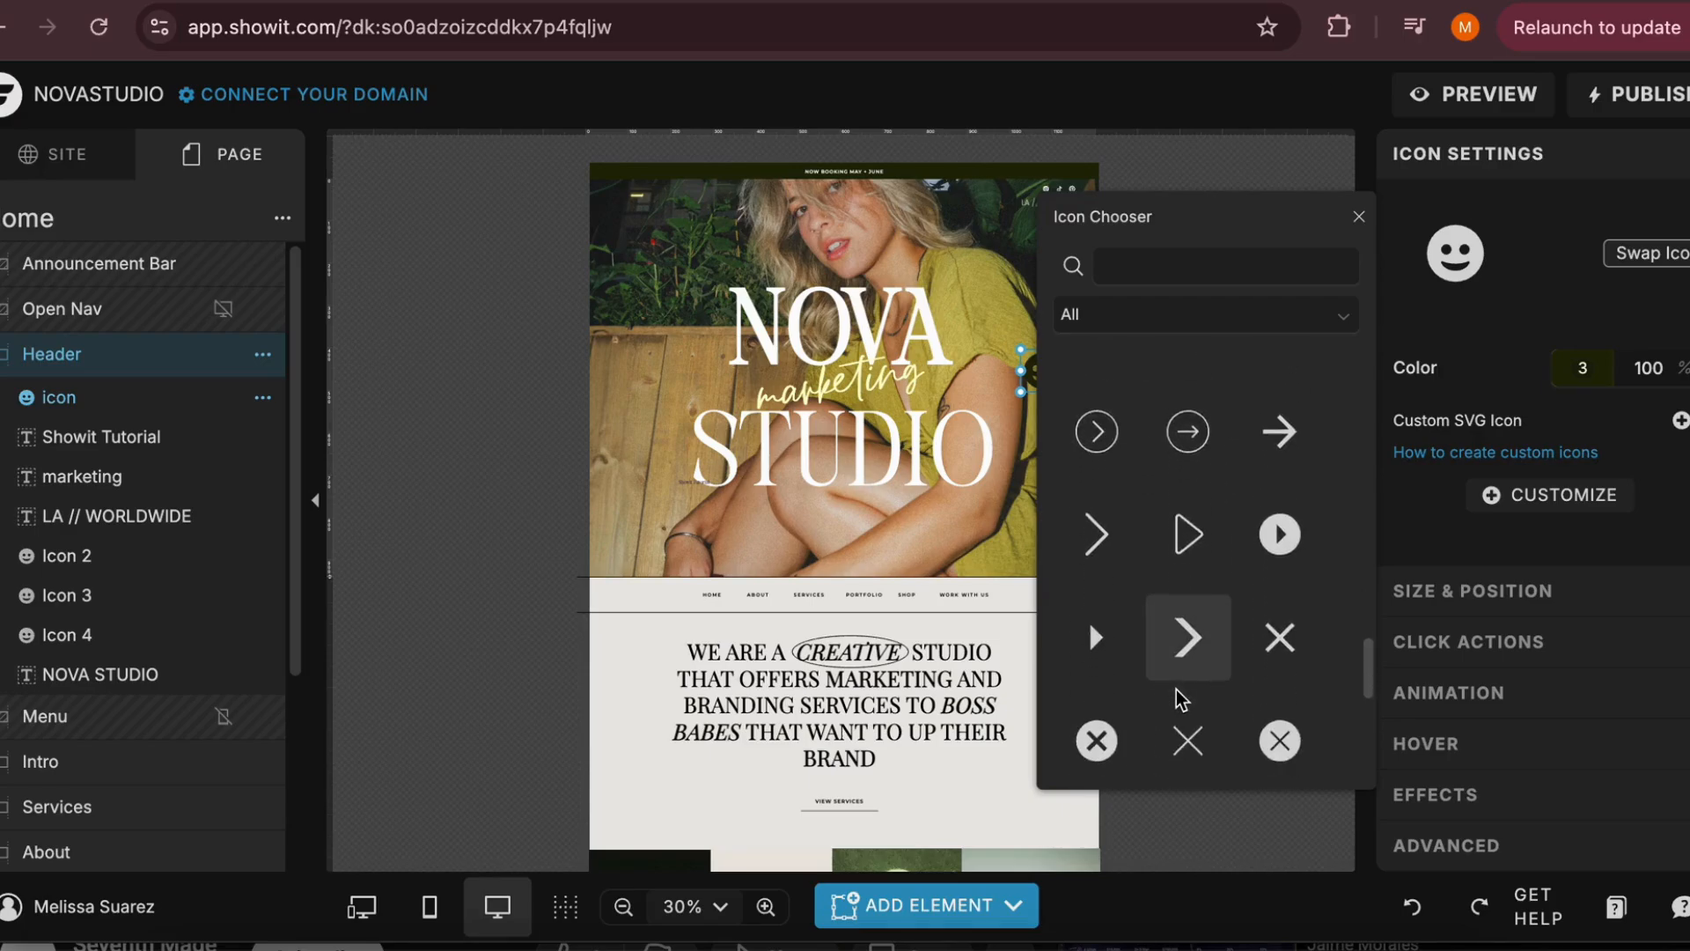
pyautogui.scroll(5, 1176, 689)
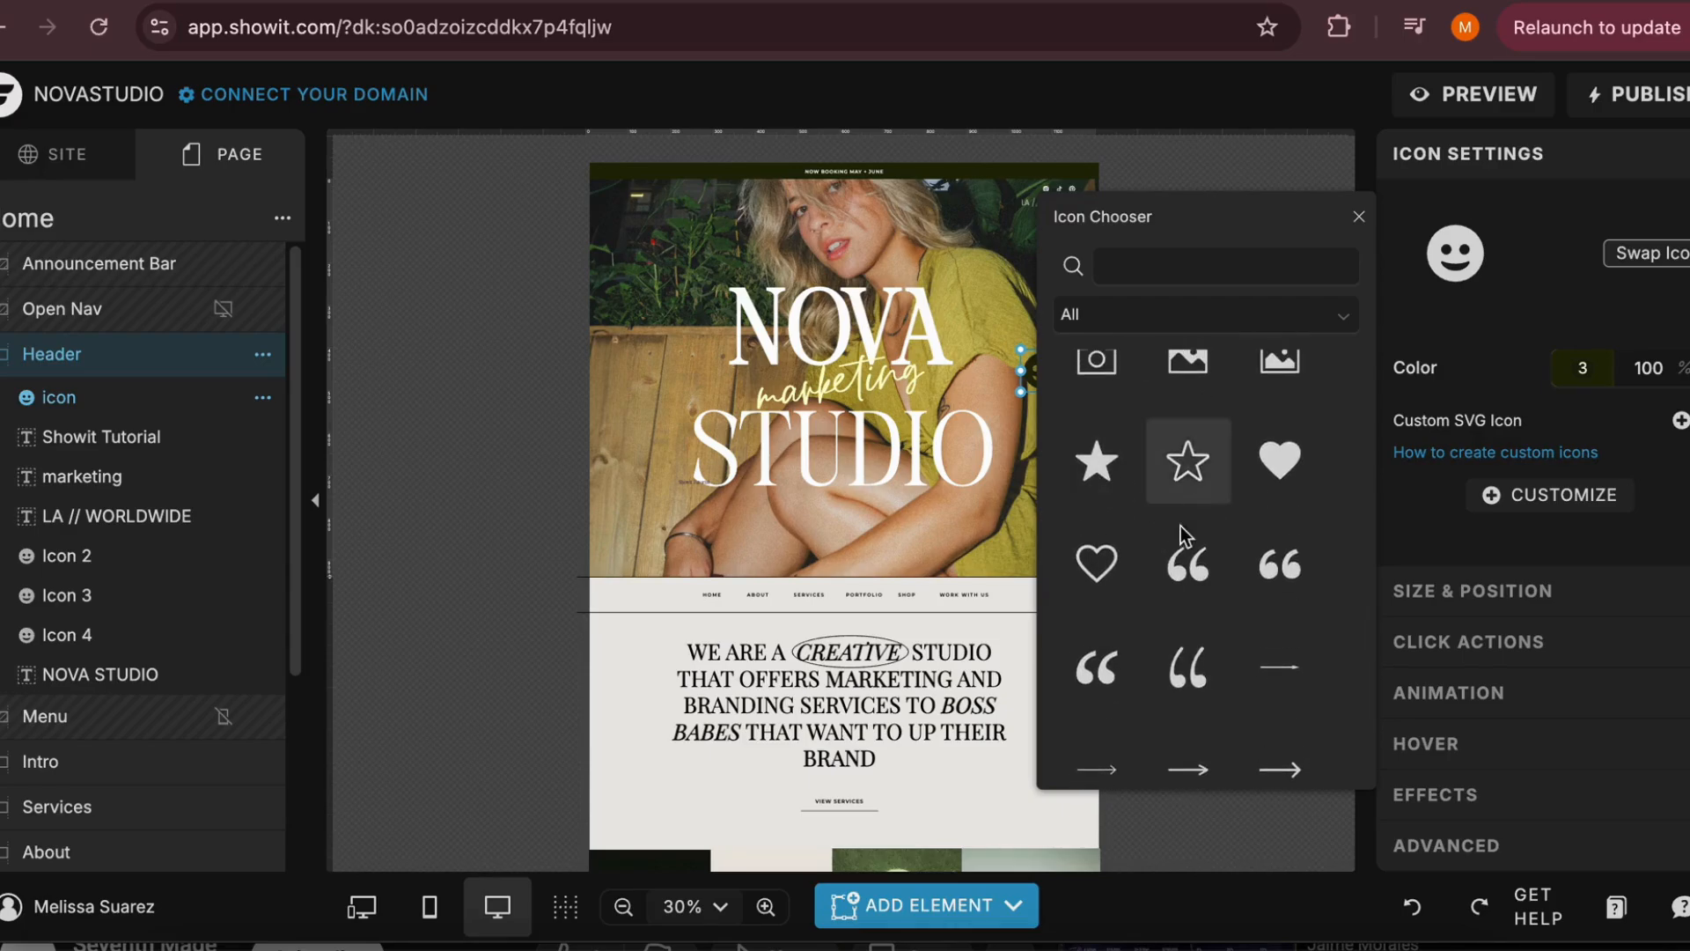
pyautogui.scroll(-4, 1176, 695)
pyautogui.scroll(2, 1171, 705)
pyautogui.click(1188, 611)
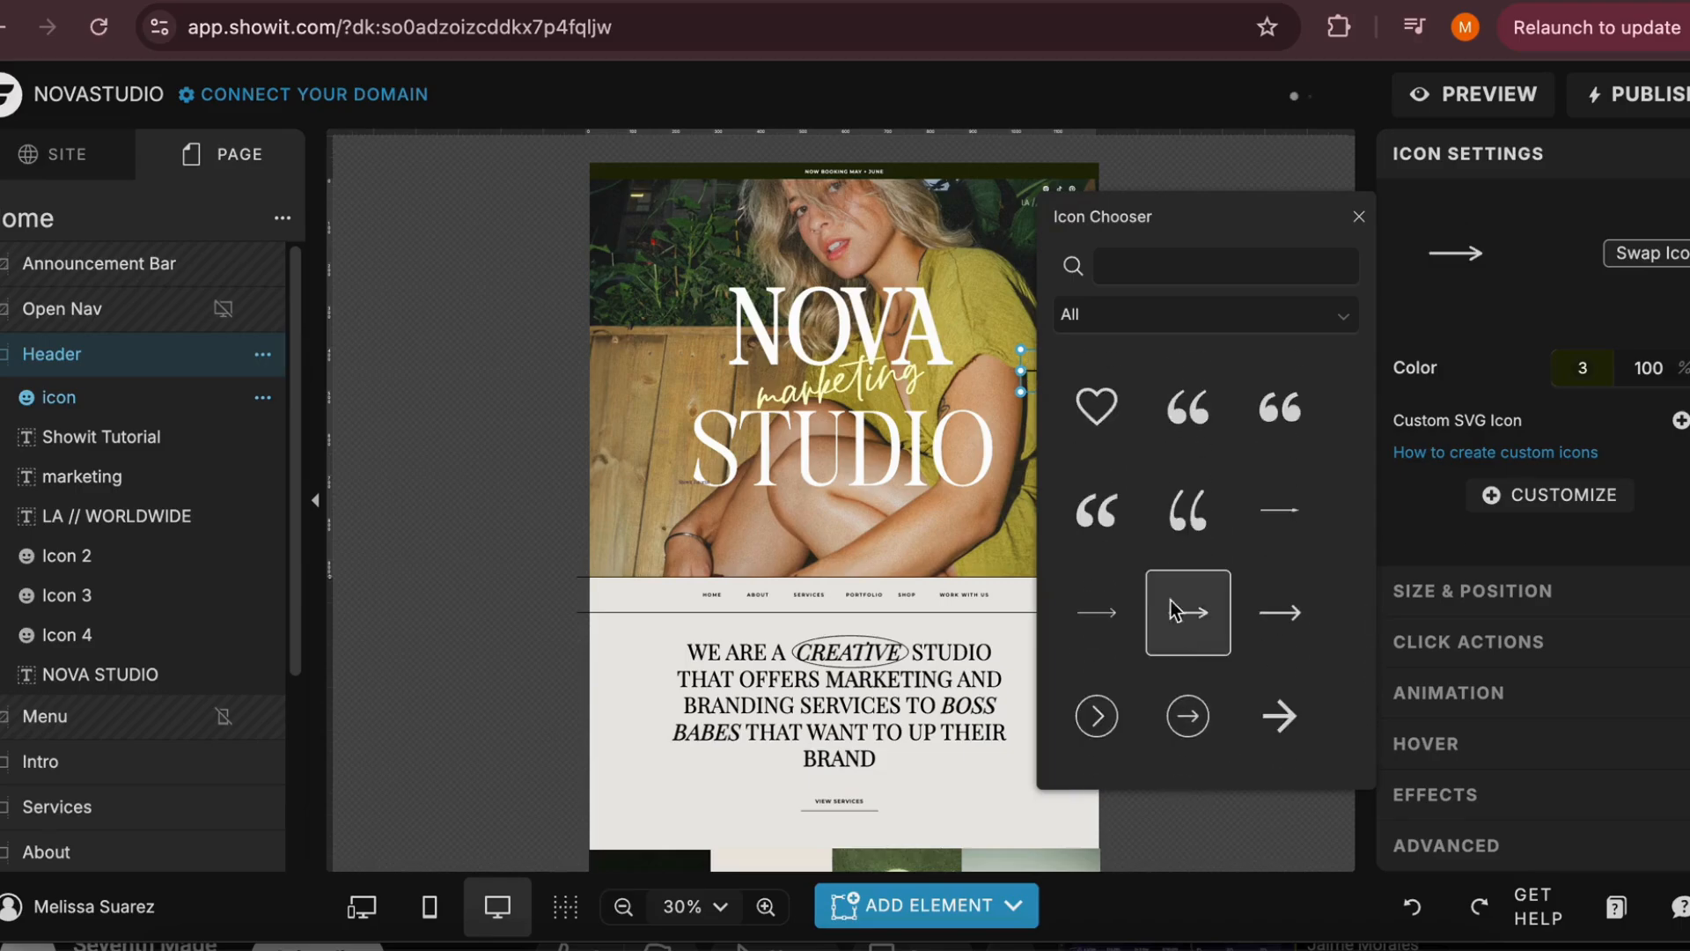
pyautogui.click(1035, 388)
pyautogui.click(1129, 391)
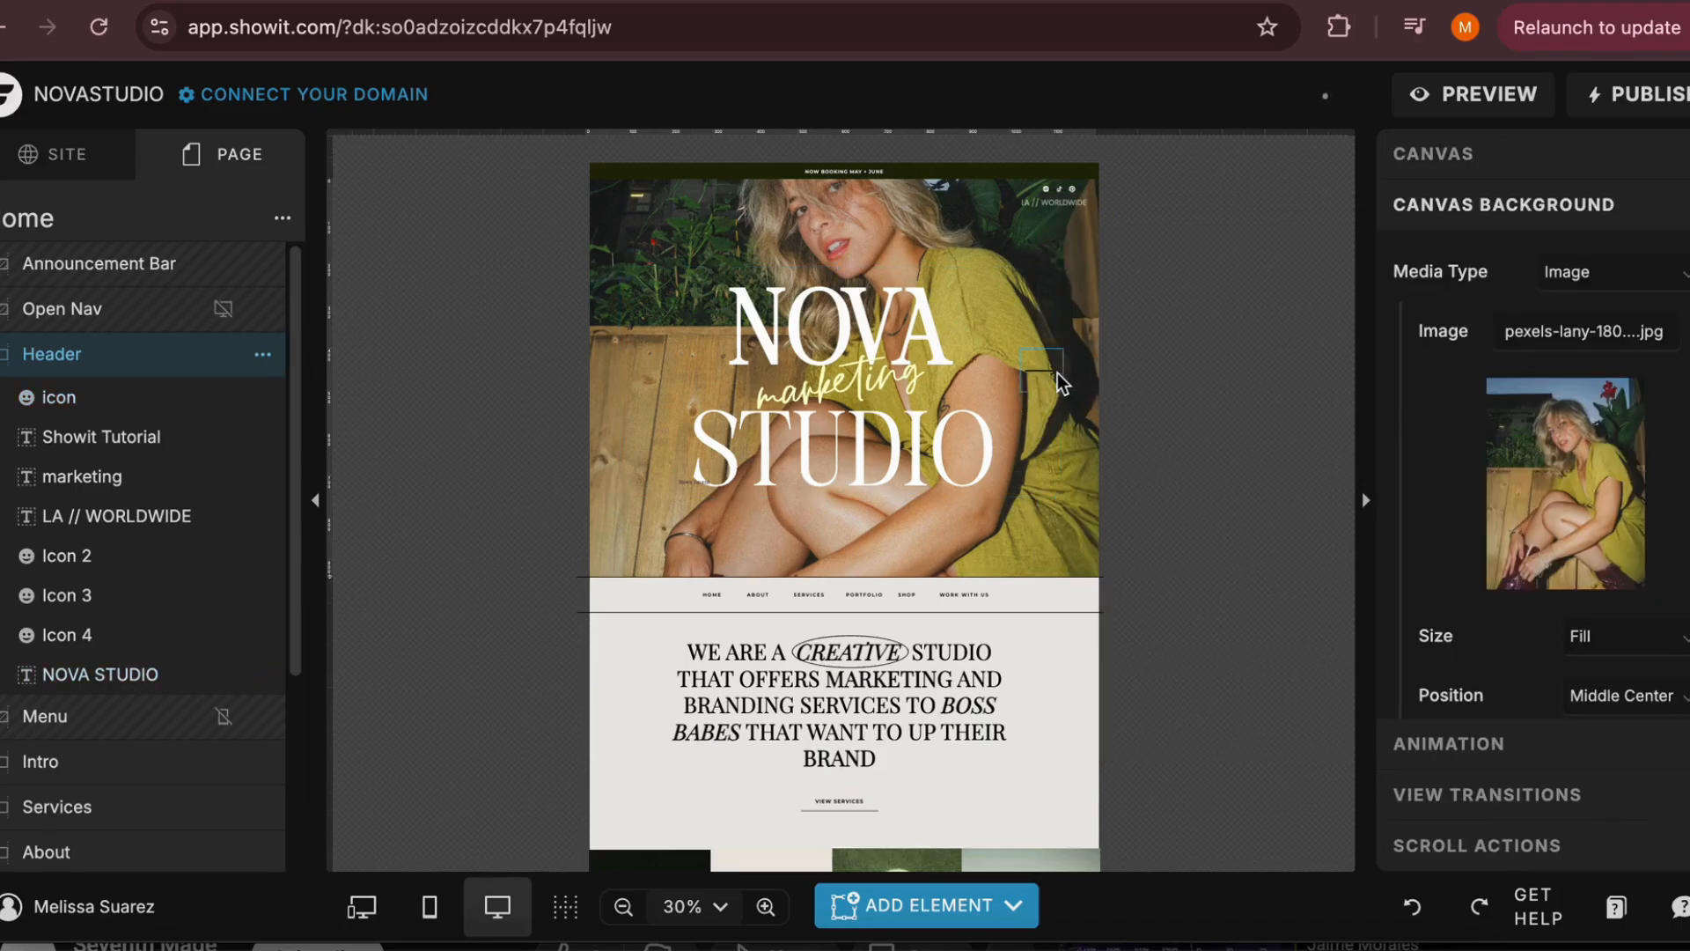
# Make the arrow a downward pointer below the STUDIO text in color style 8, and delete the icon
pyautogui.moveTo(1060, 383); pyautogui.dragTo(944, 579)
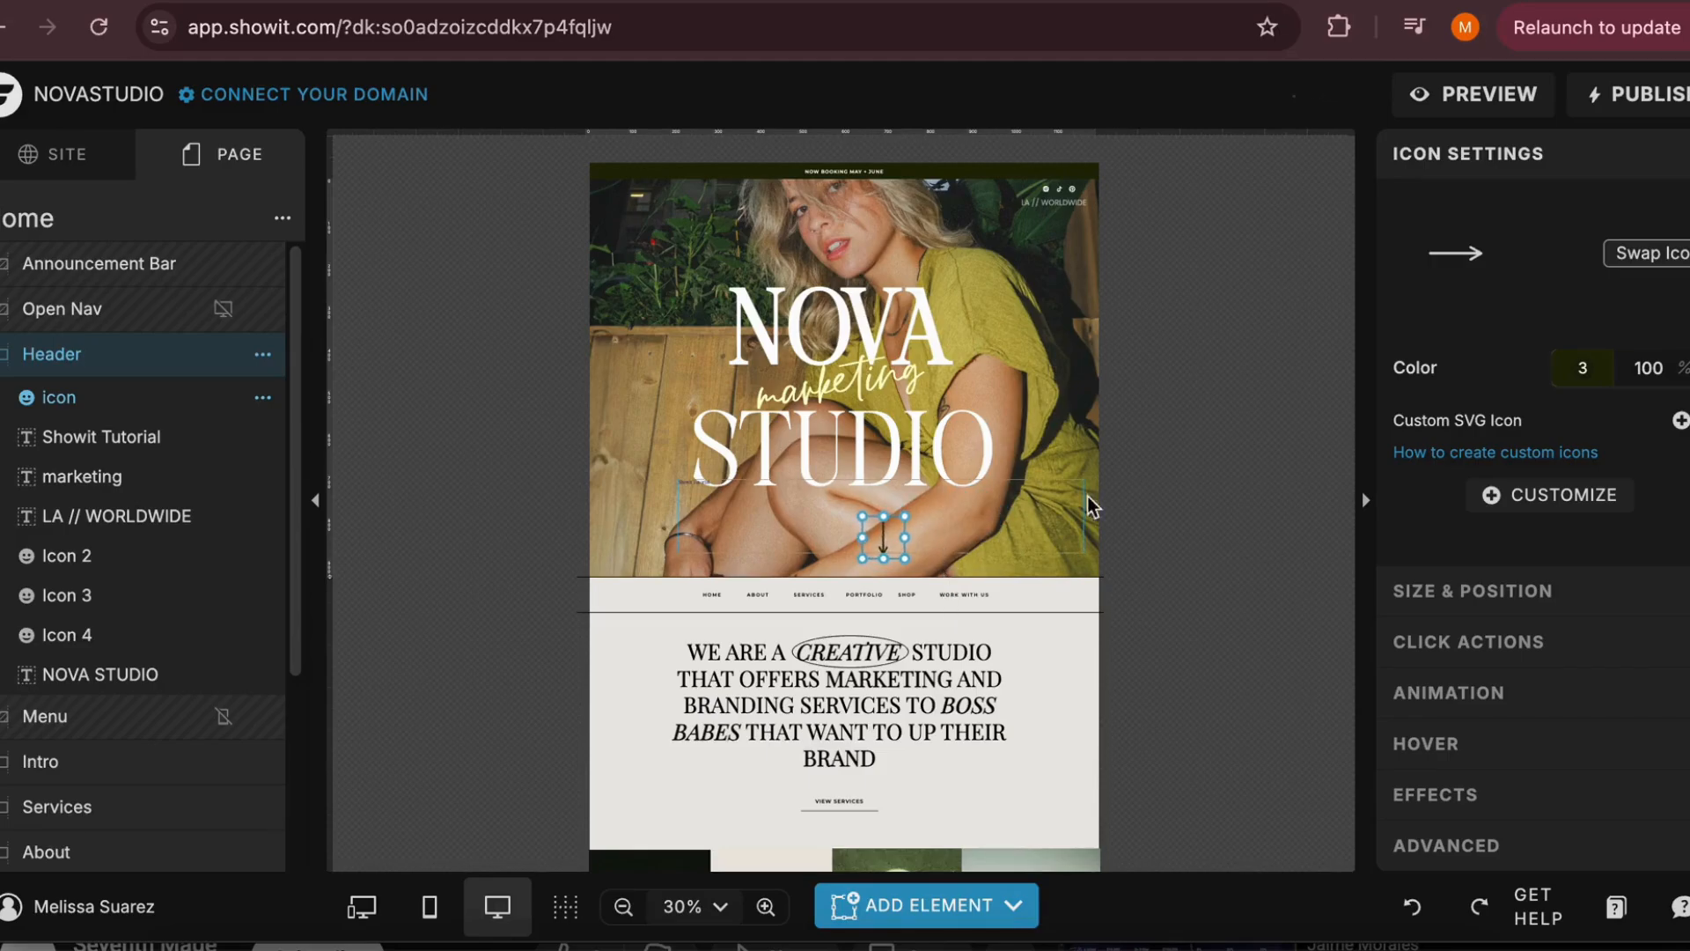
pyautogui.click(1579, 365)
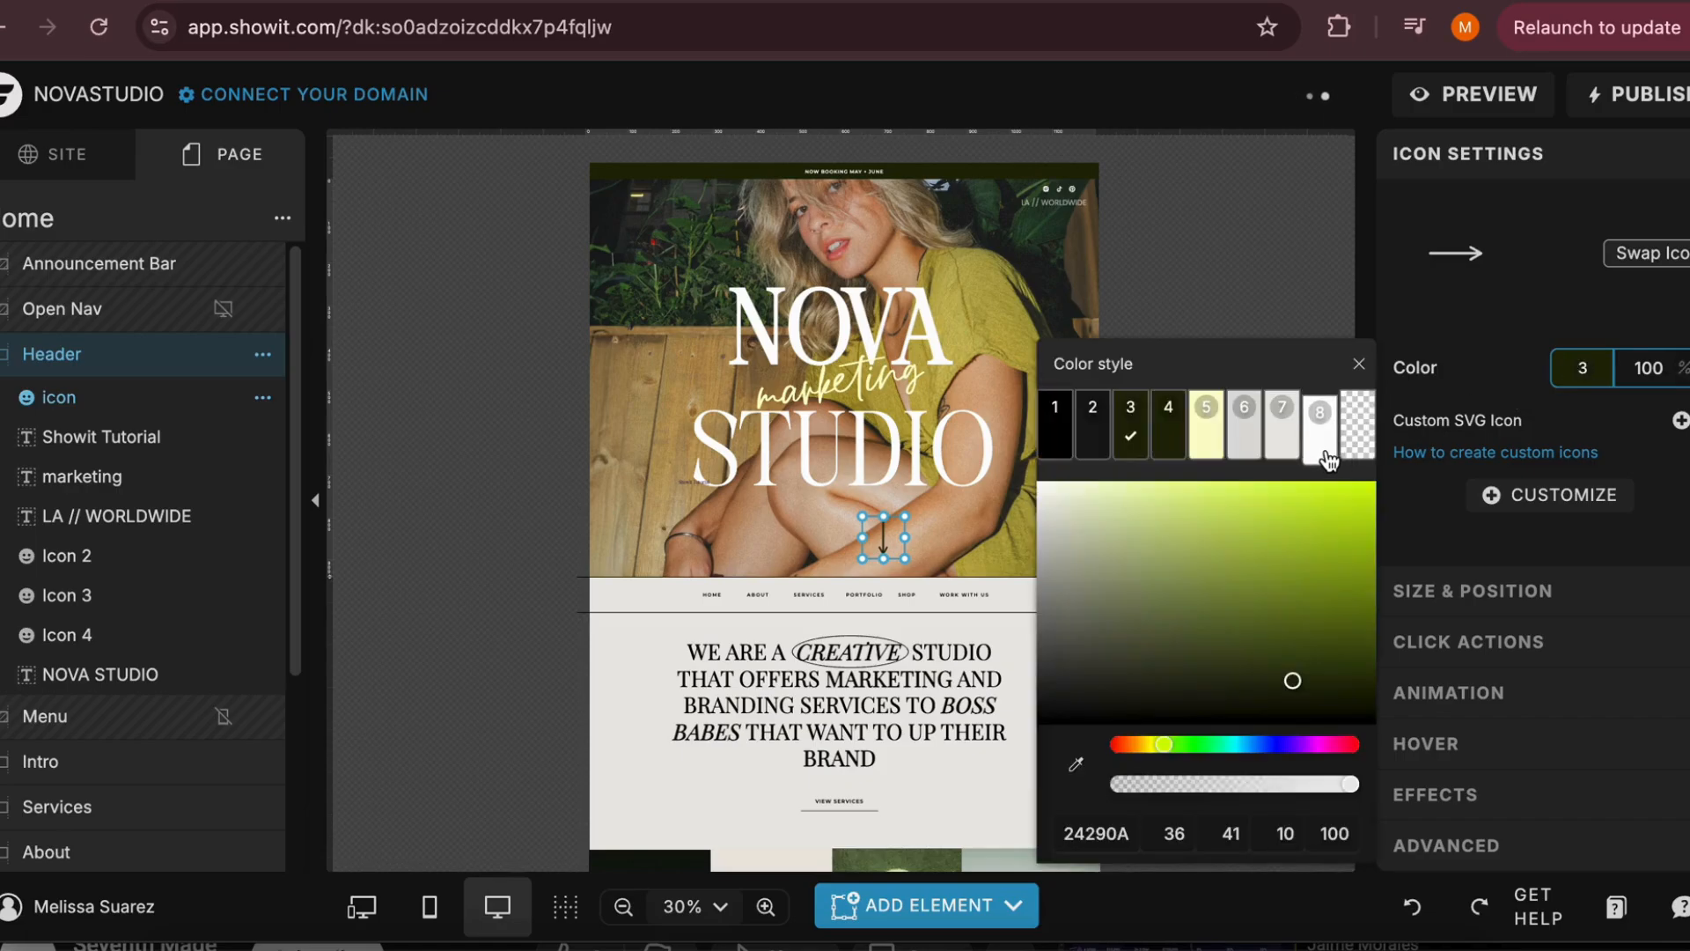
pyautogui.click(1320, 423)
pyautogui.click(878, 541)
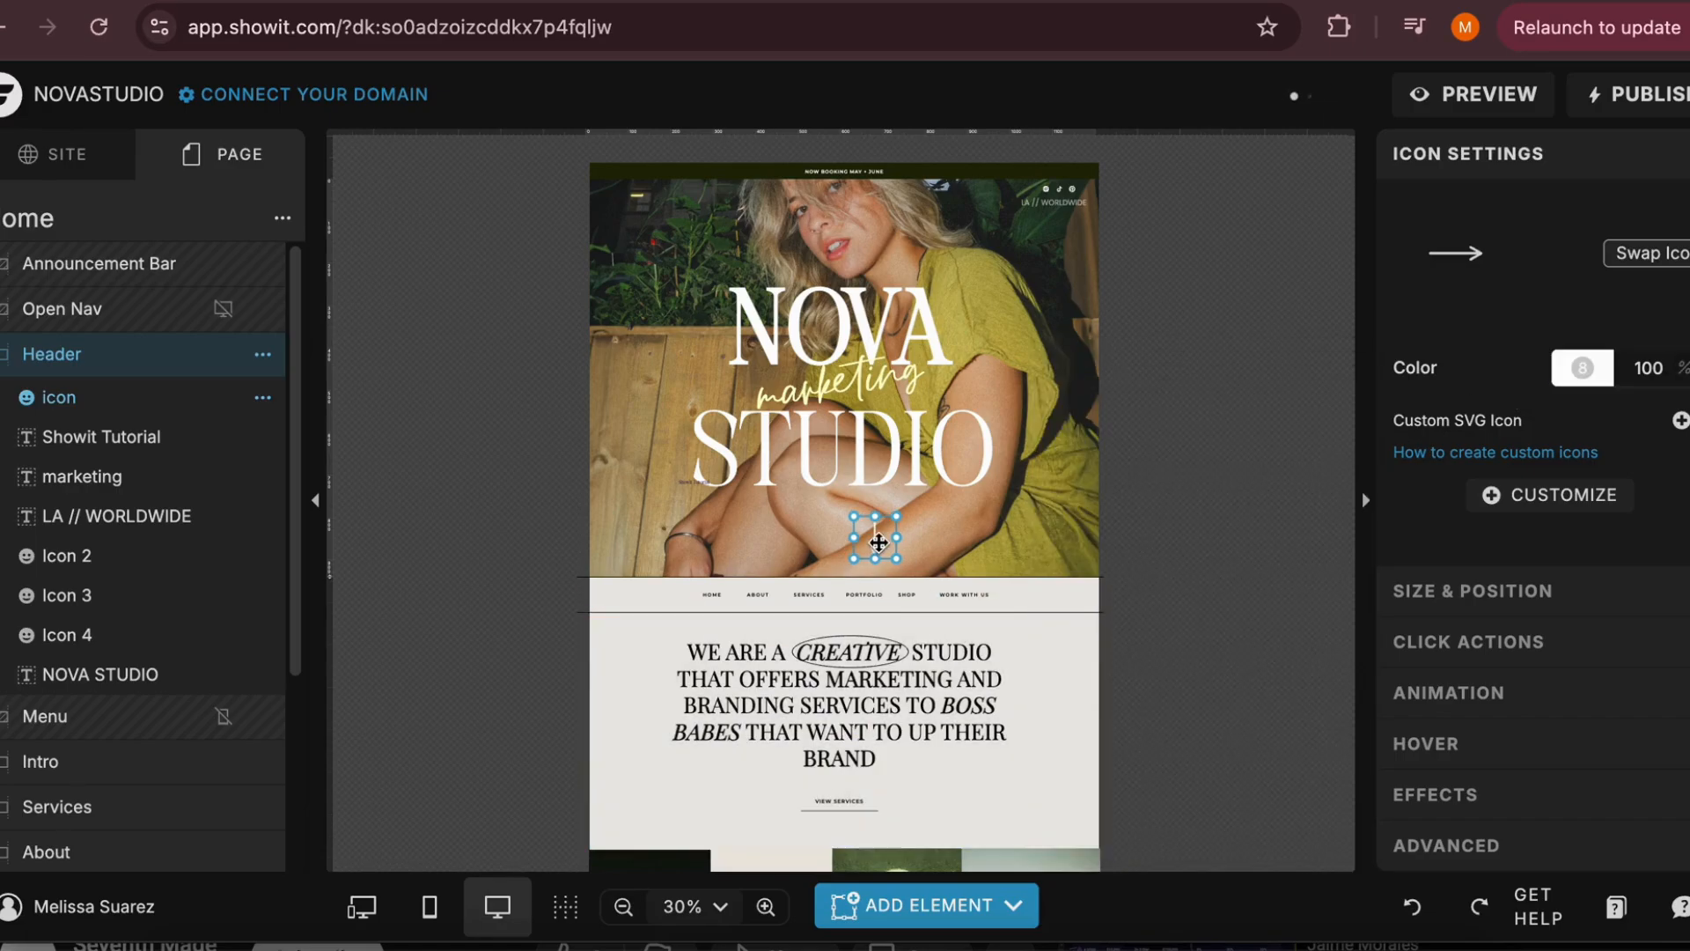
pyautogui.press('Delete')
# Try out an embed code element on the Header canvas, shift it slightly down and right, and delete it
pyautogui.click(926, 915)
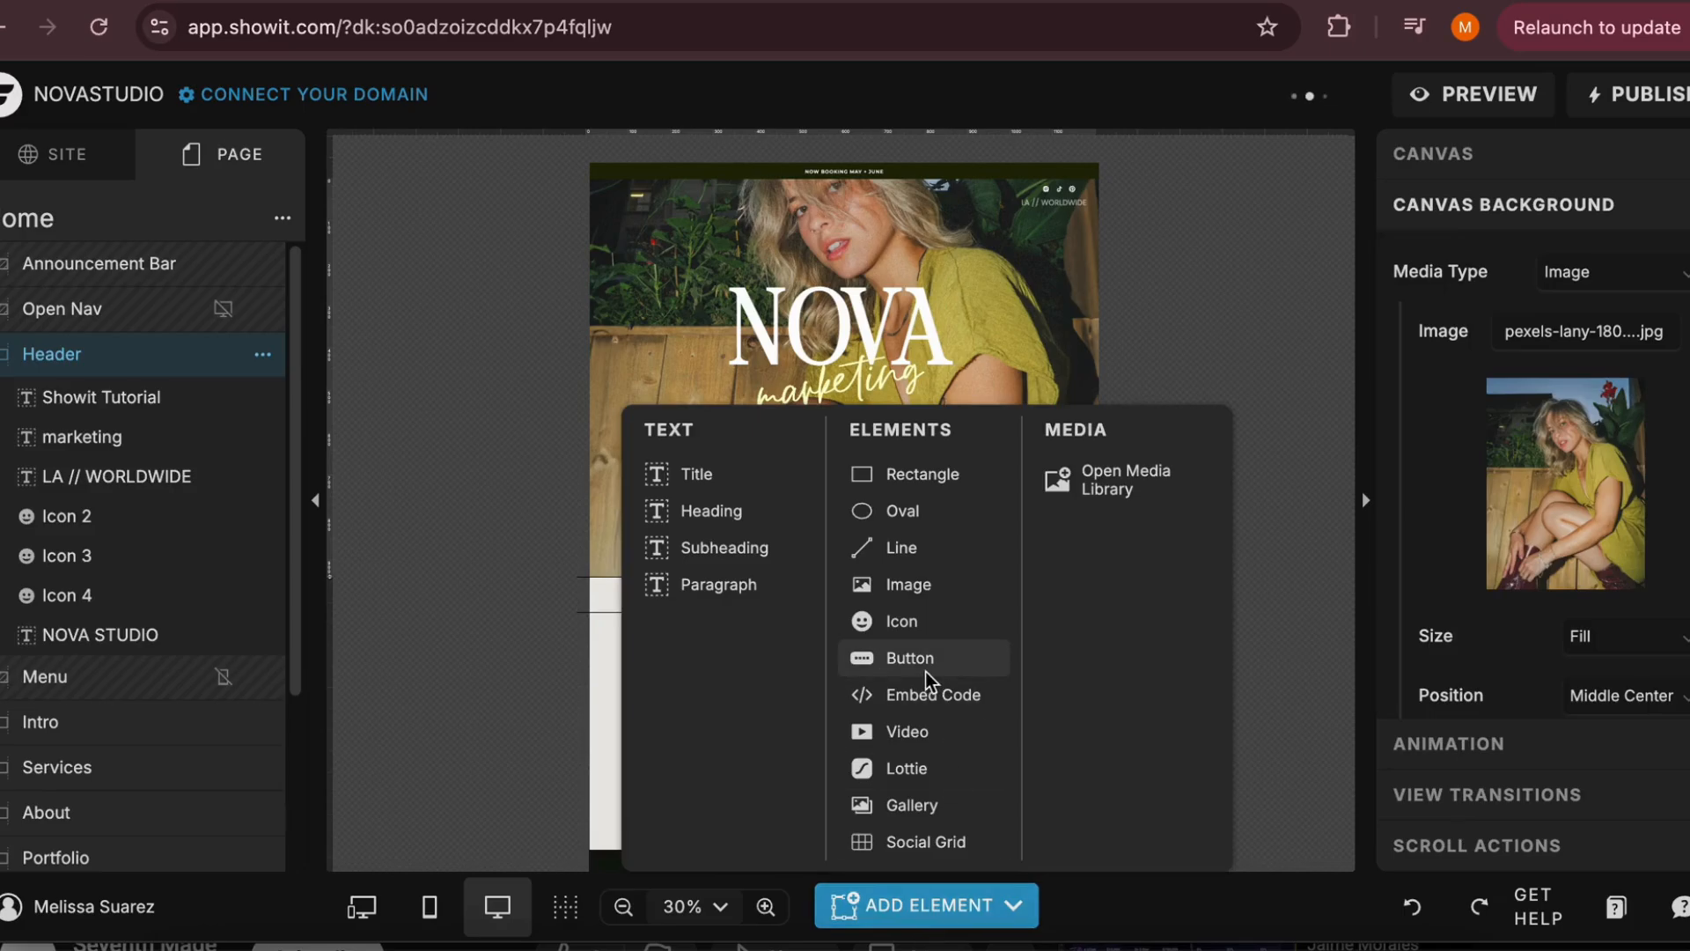
pyautogui.click(929, 697)
pyautogui.moveTo(867, 365); pyautogui.dragTo(889, 419)
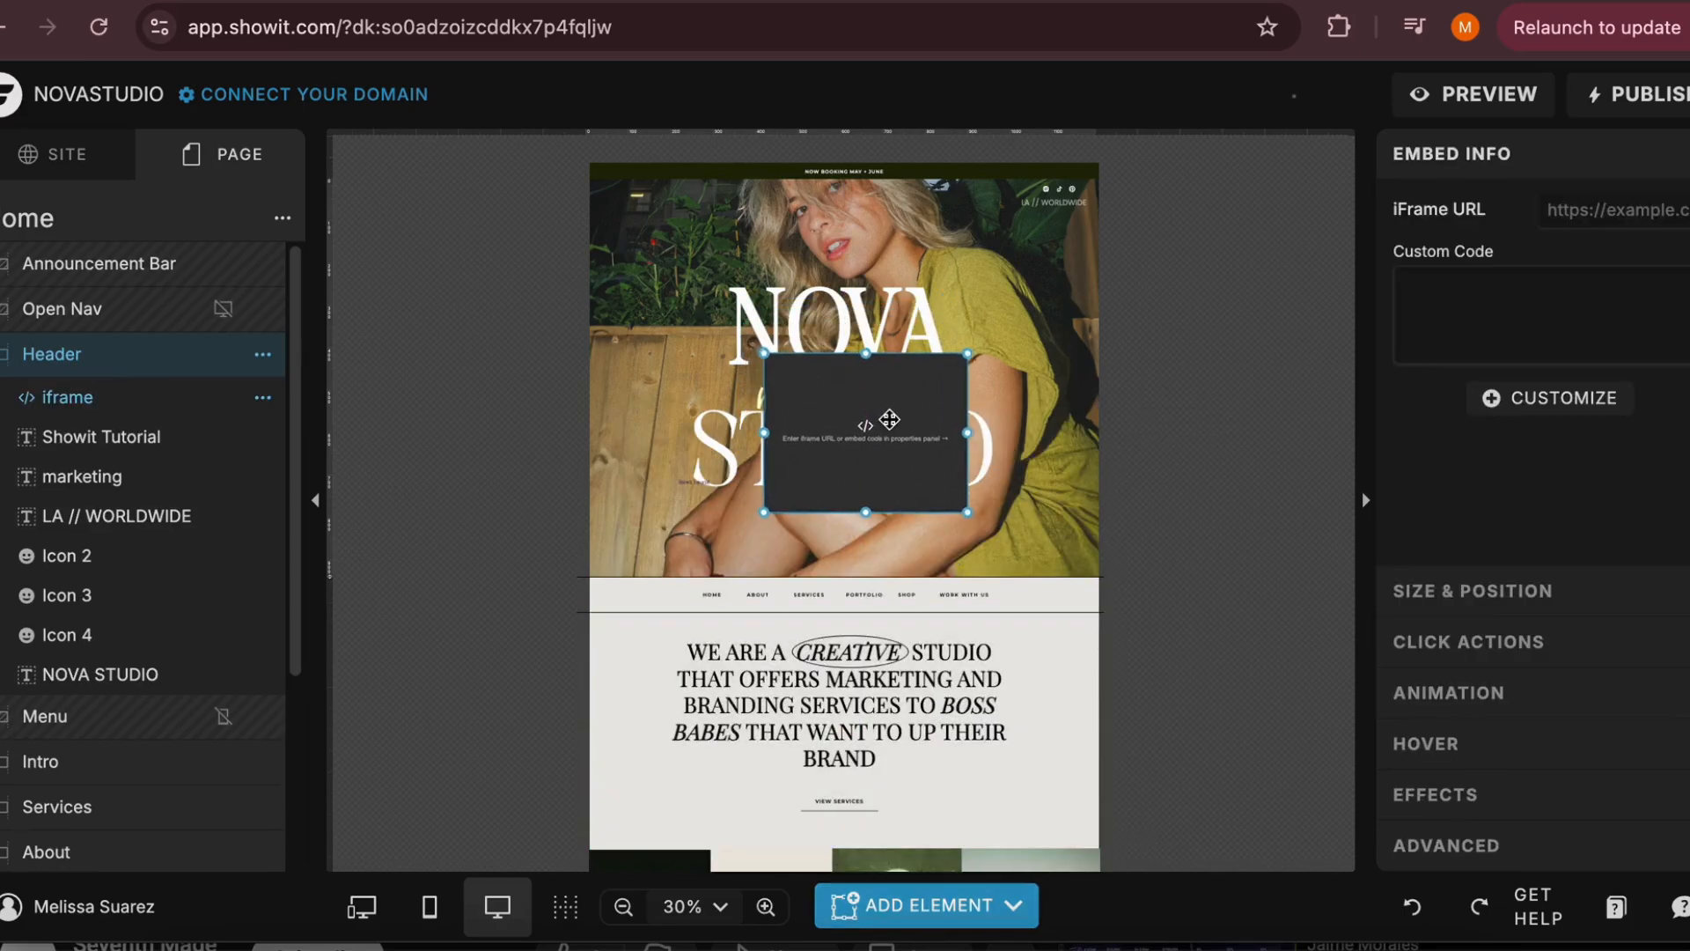
pyautogui.press('Delete')
# Add an embed code element to the Subscribe canvas, widen it and place it over the name and email form
pyautogui.scroll(-15, 889, 422)
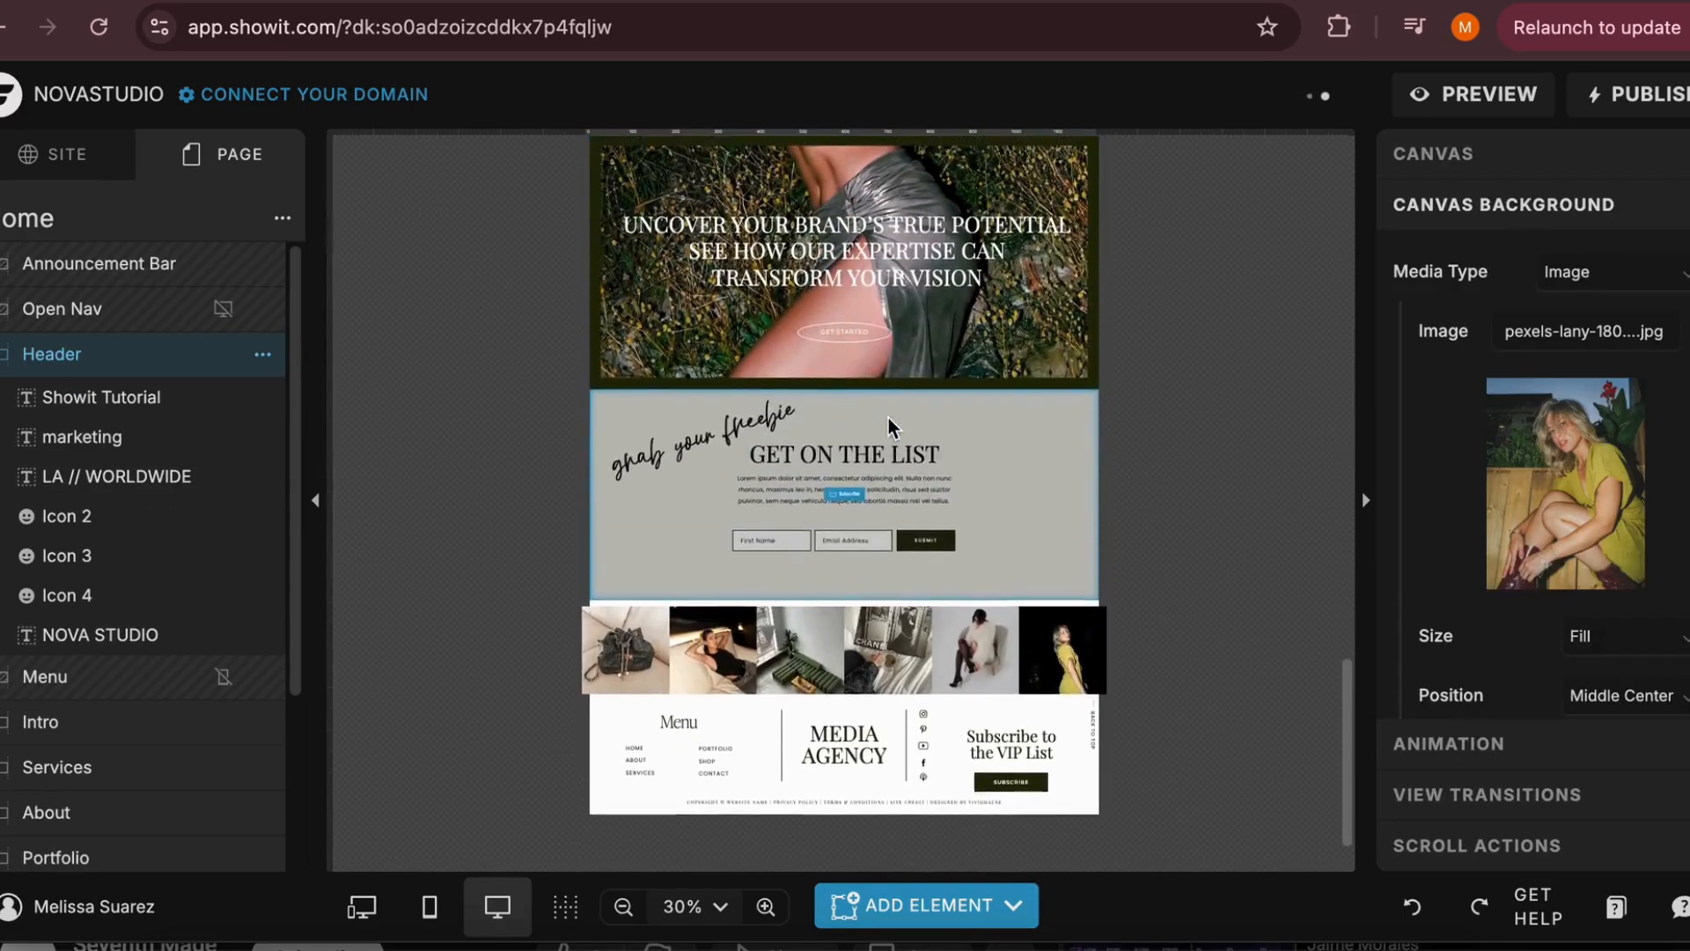
pyautogui.scroll(3, 889, 423)
pyautogui.scroll(-3, 889, 422)
pyautogui.click(995, 484)
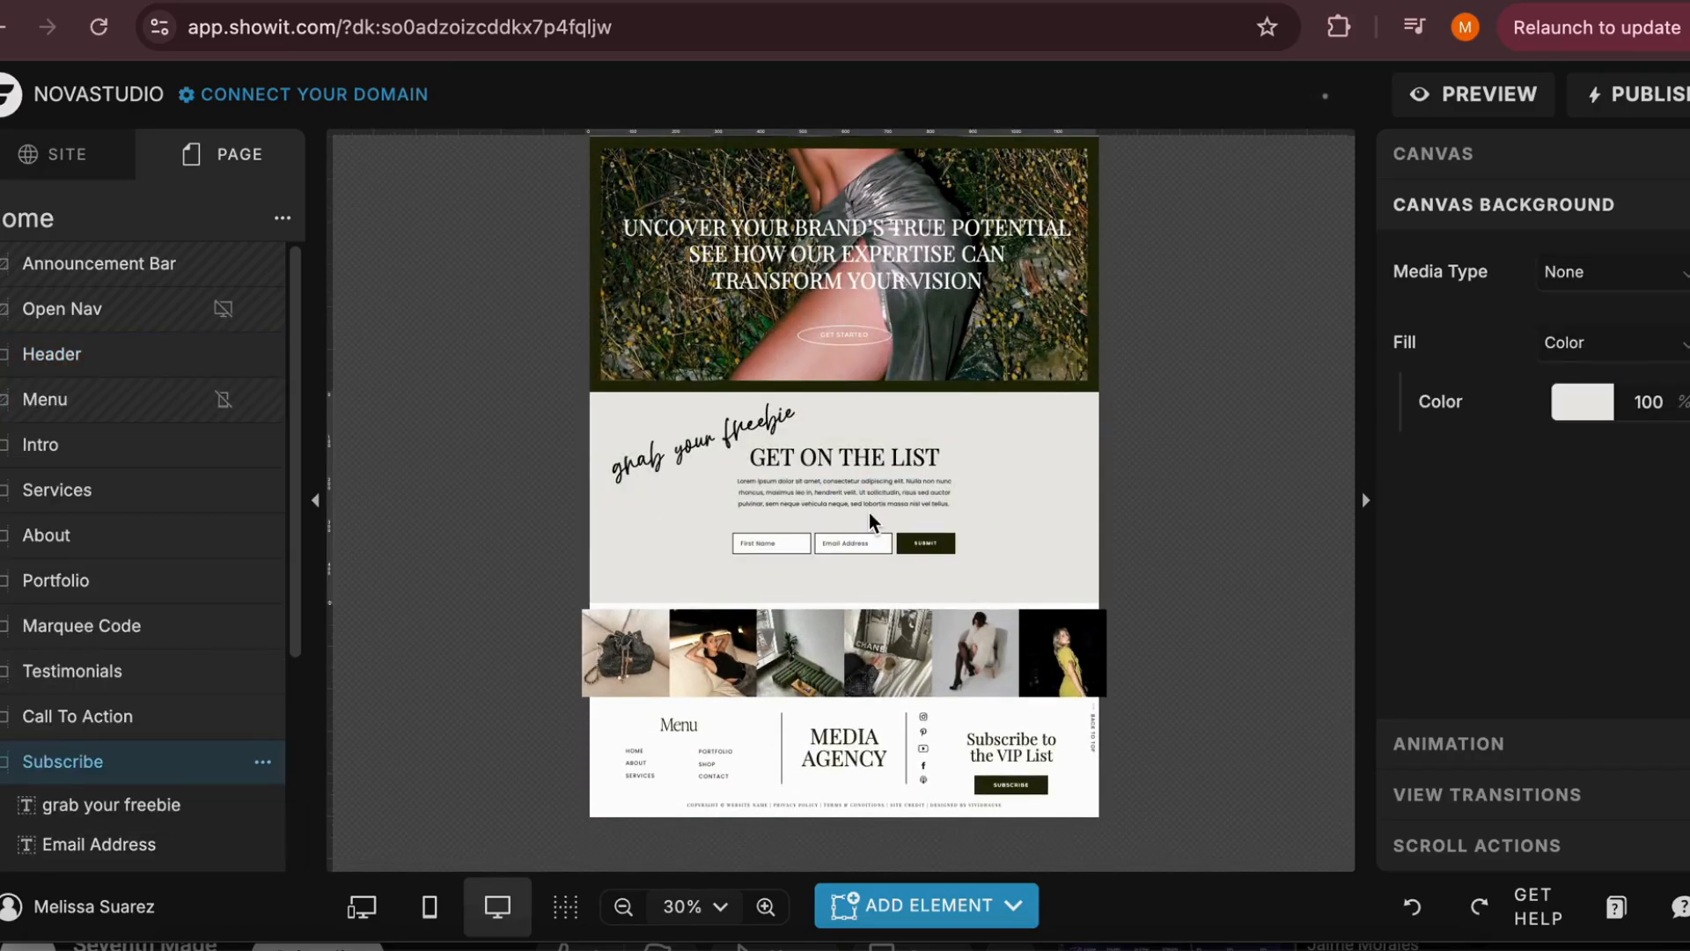
pyautogui.scroll(1, 867, 528)
pyautogui.click(924, 905)
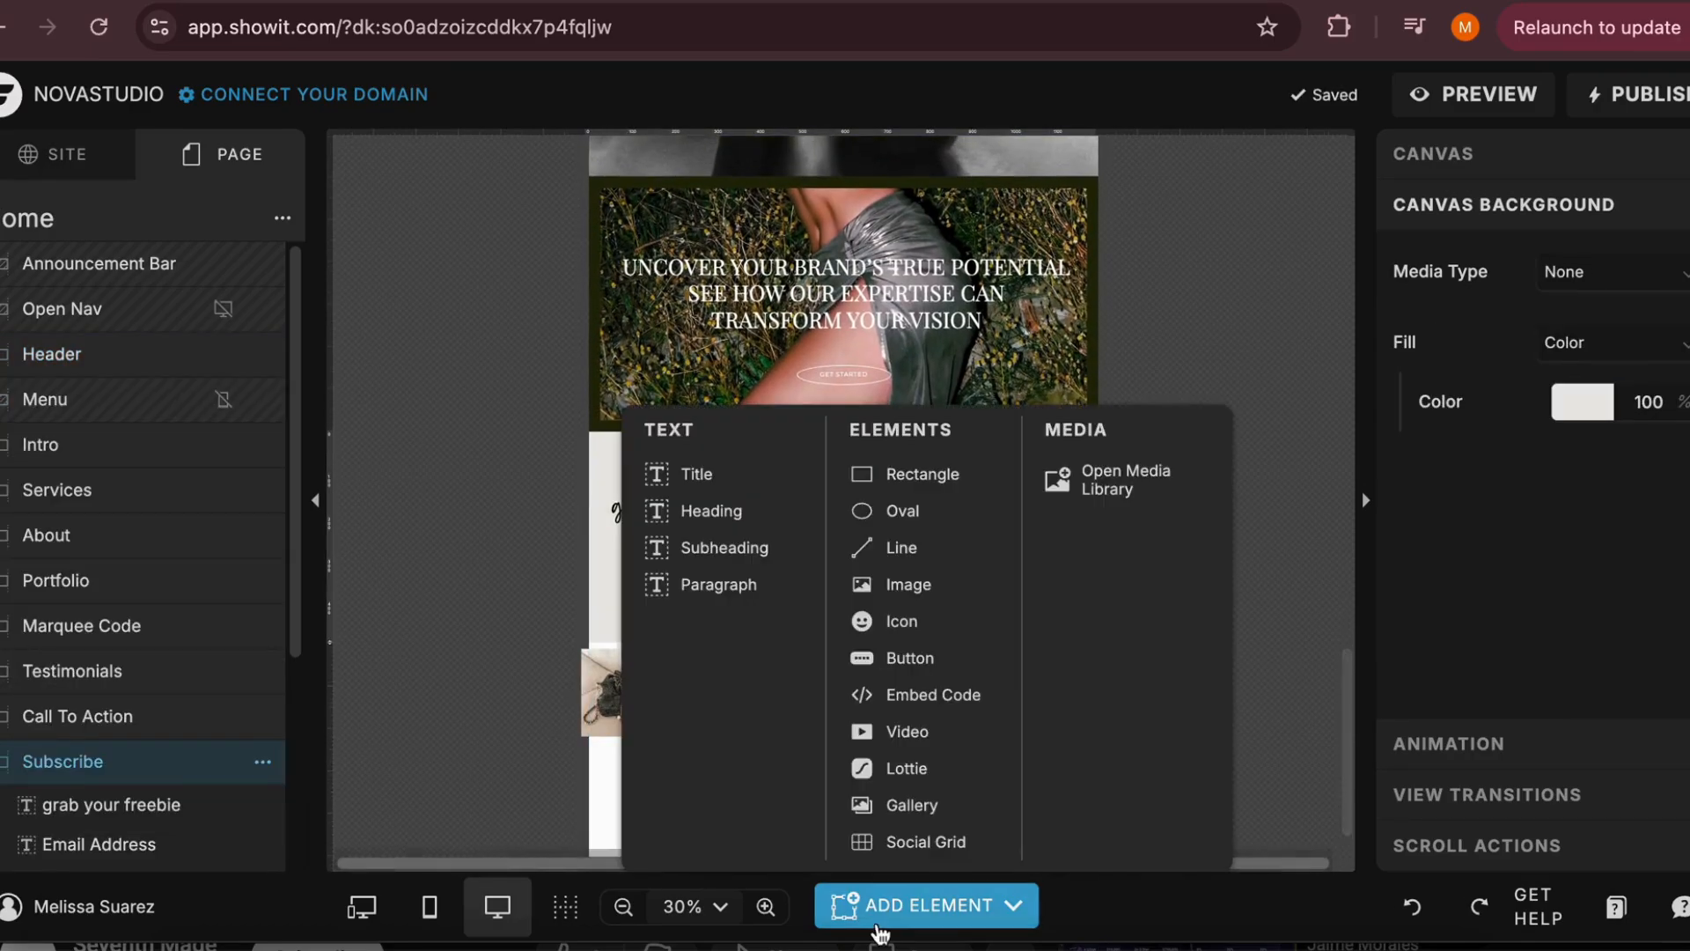
pyautogui.click(932, 695)
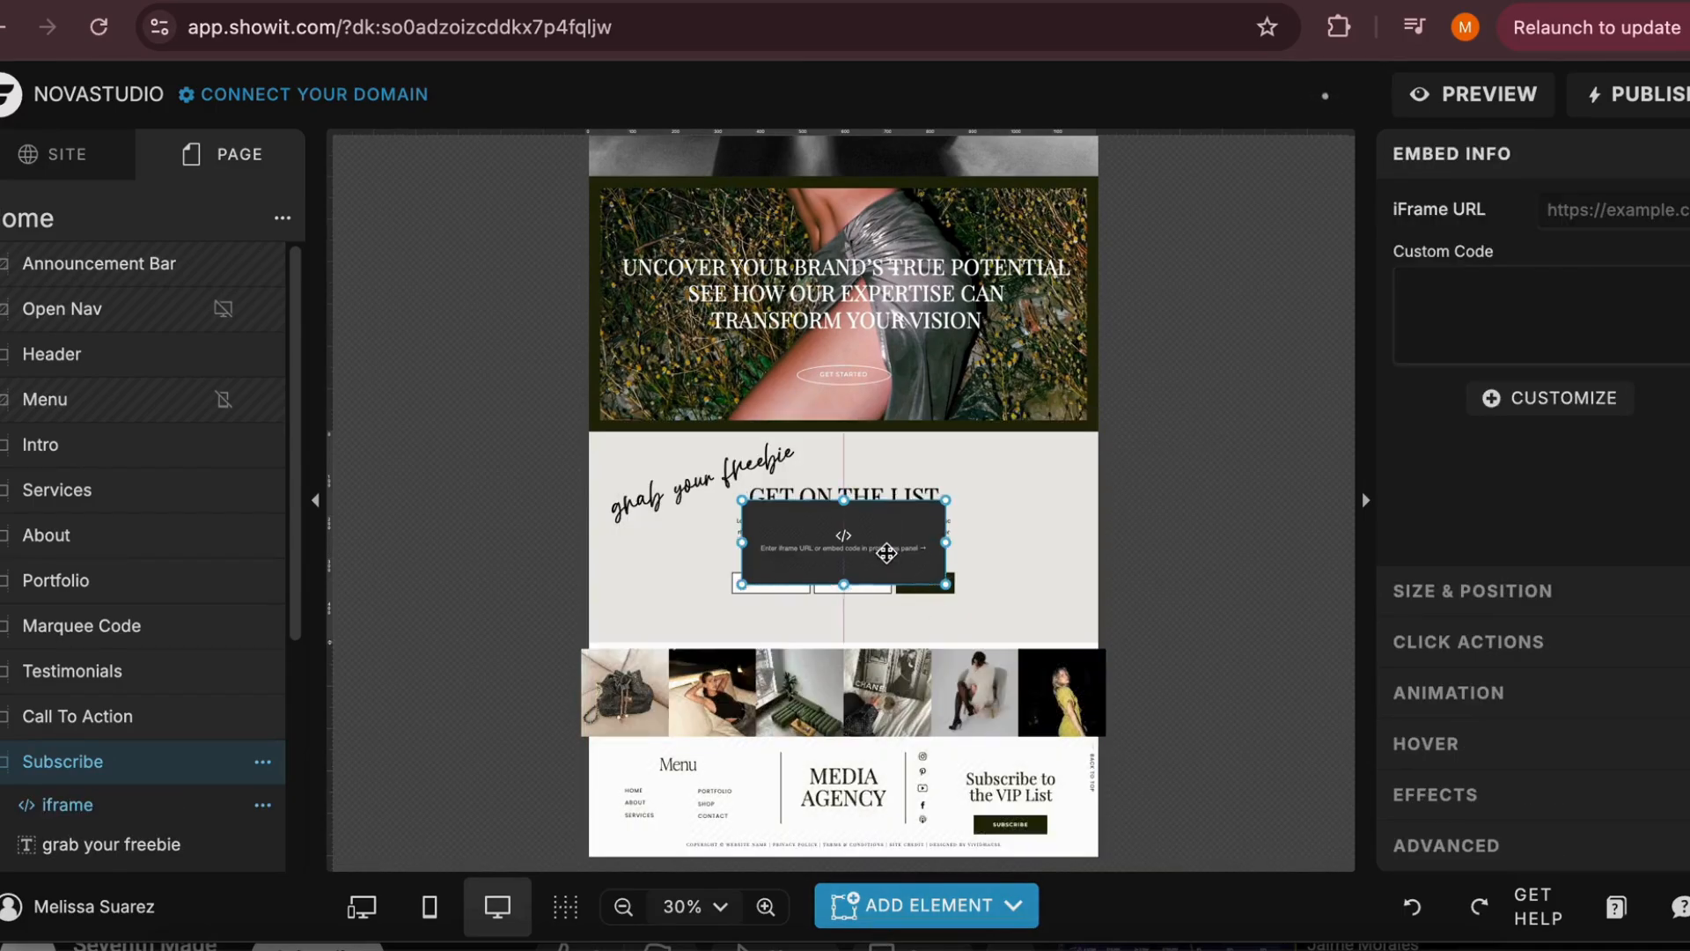
pyautogui.moveTo(890, 551); pyautogui.dragTo(987, 624)
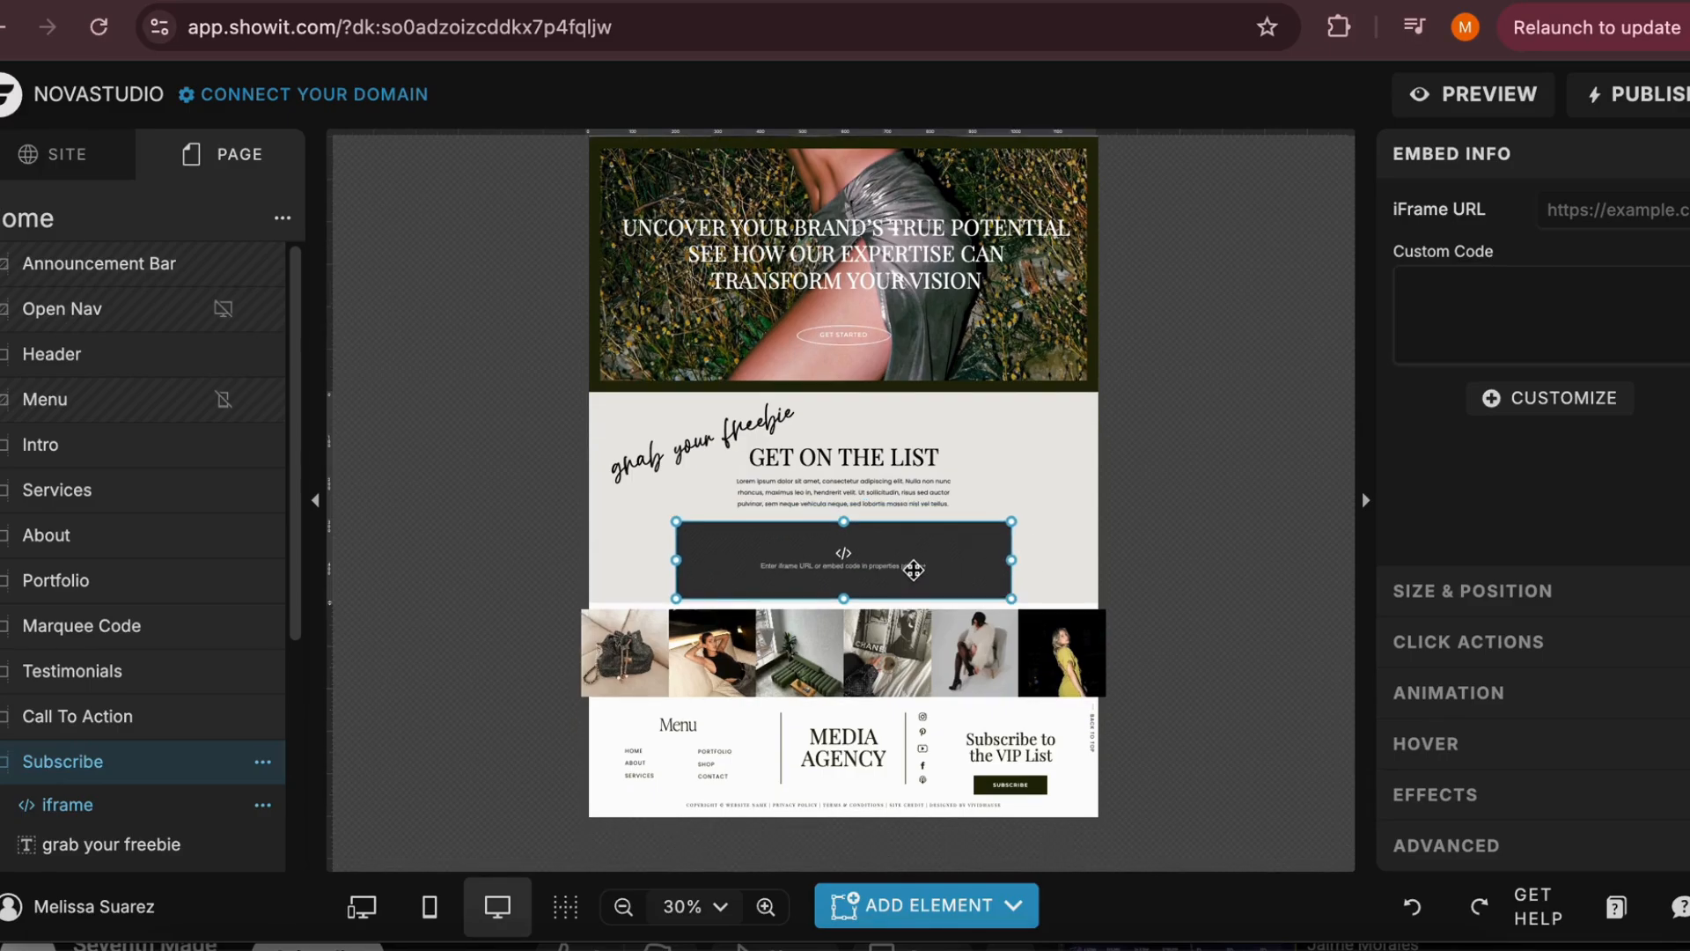
pyautogui.moveTo(914, 570)
pyautogui.mouseDown()
pyautogui.moveTo(981, 563)
pyautogui.moveTo(845, 499)
pyautogui.moveTo(990, 533)
pyautogui.moveTo(926, 512)
pyautogui.moveTo(926, 547)
pyautogui.moveTo(893, 558)
pyautogui.moveTo(916, 558)
pyautogui.mouseUp()
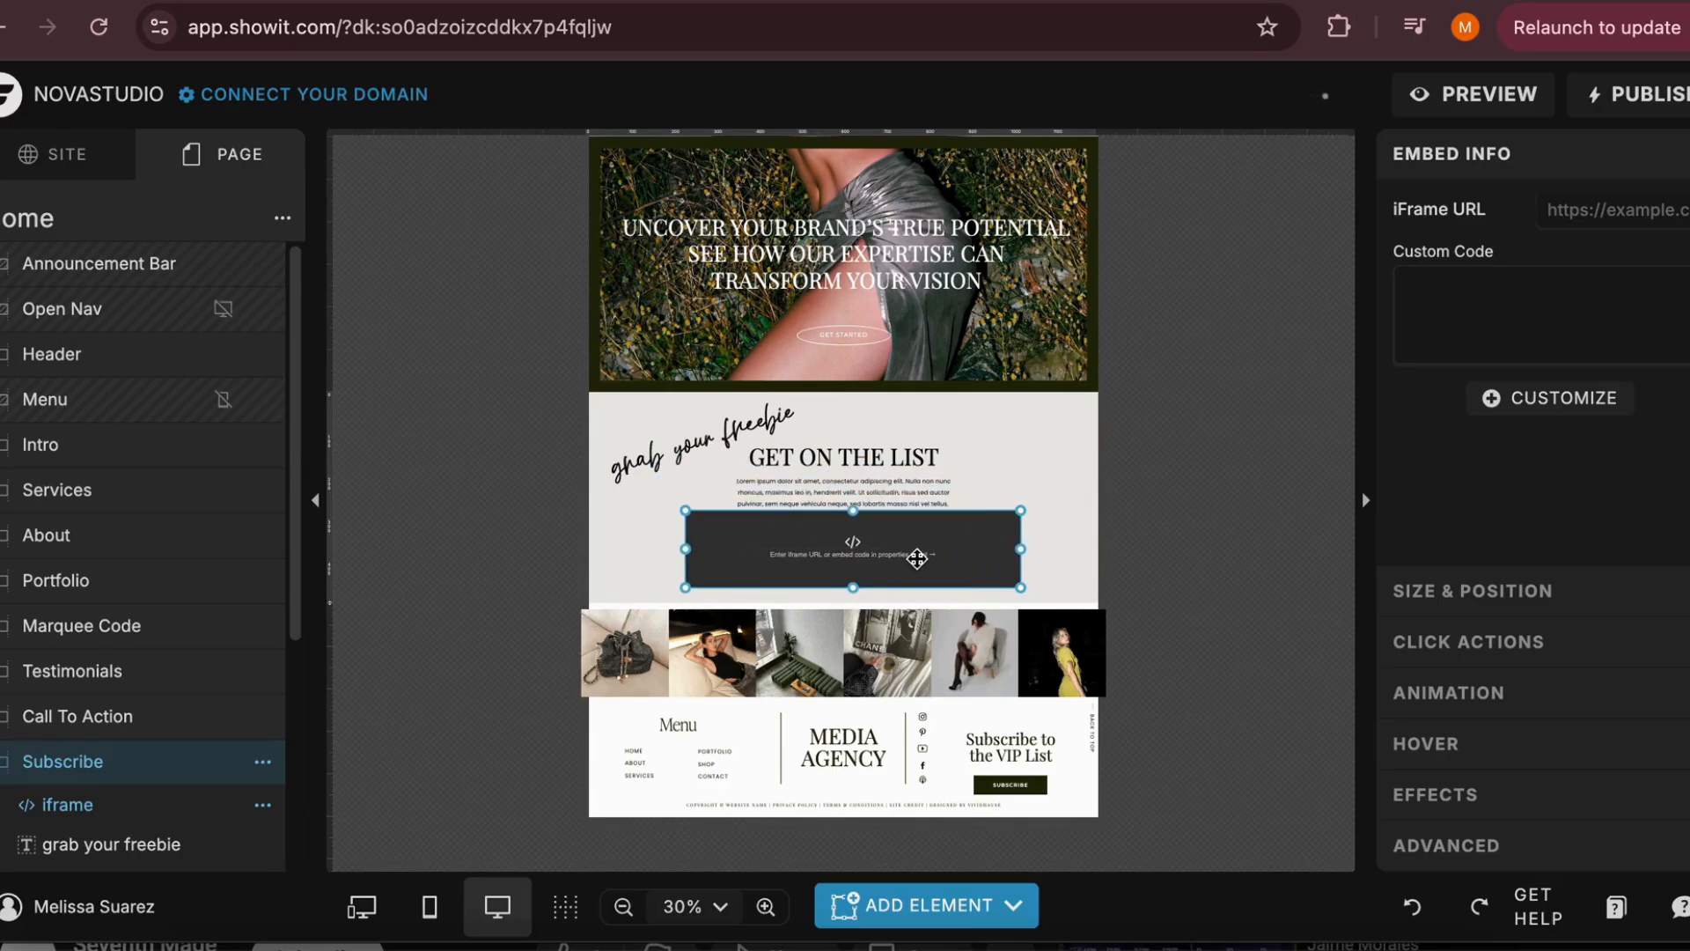
# Open the embed element's code editor for a look, close it without entering code, and delete the element from the Subscribe canvas
pyautogui.doubleClick(841, 559)
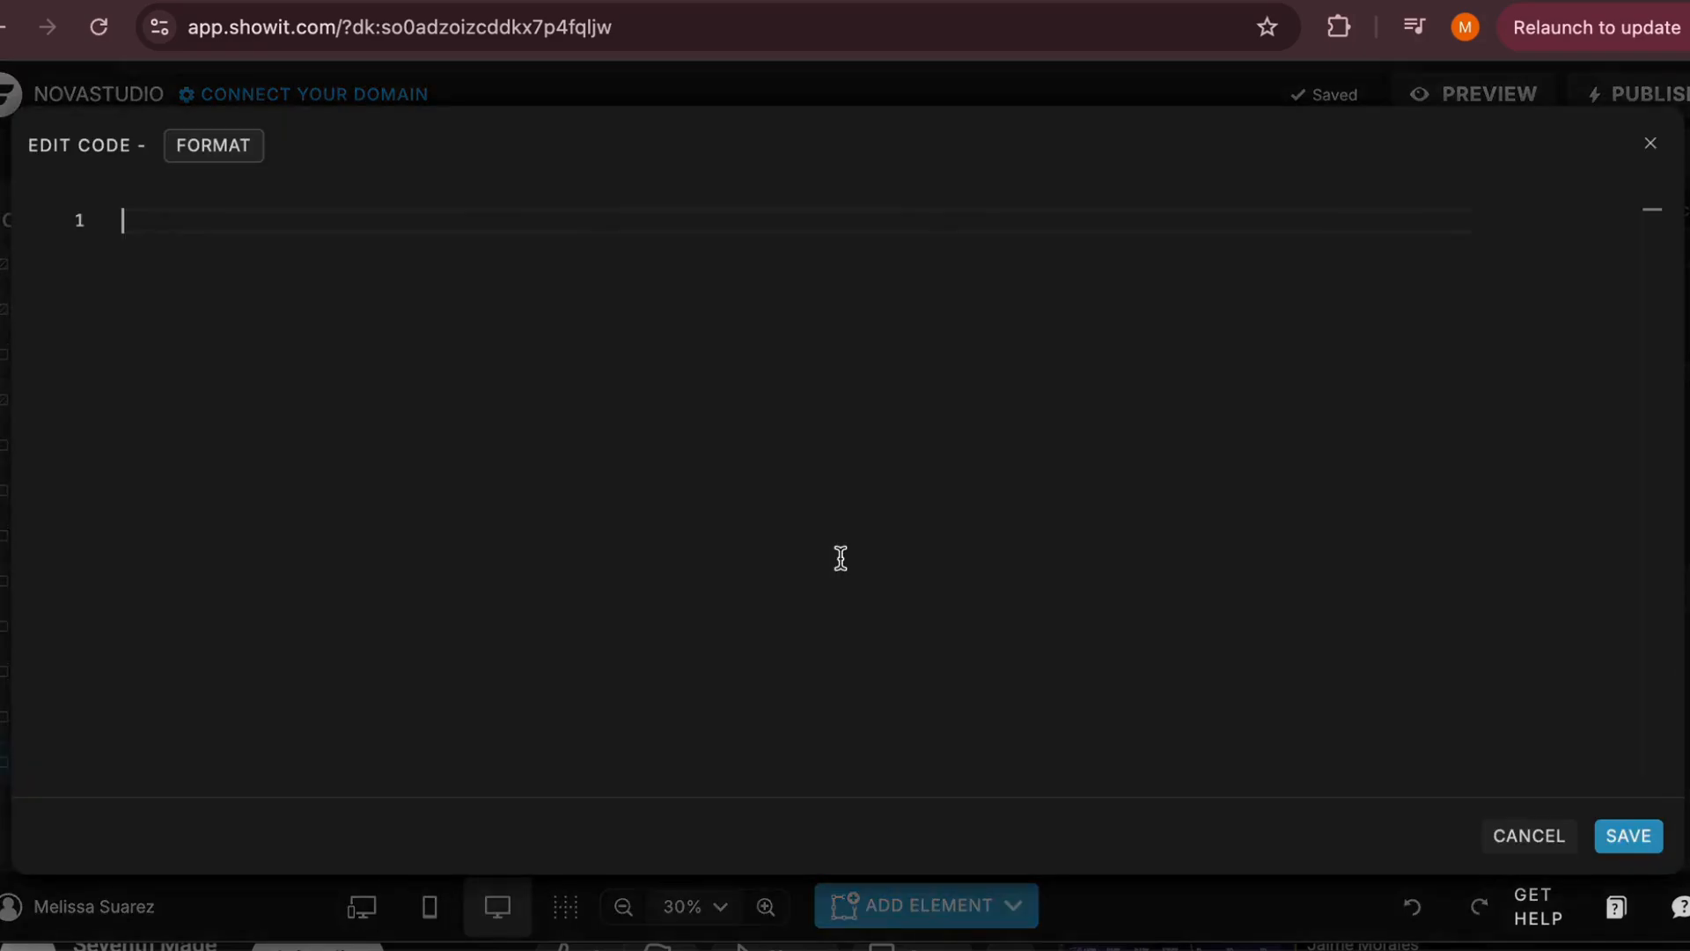
pyautogui.click(1648, 145)
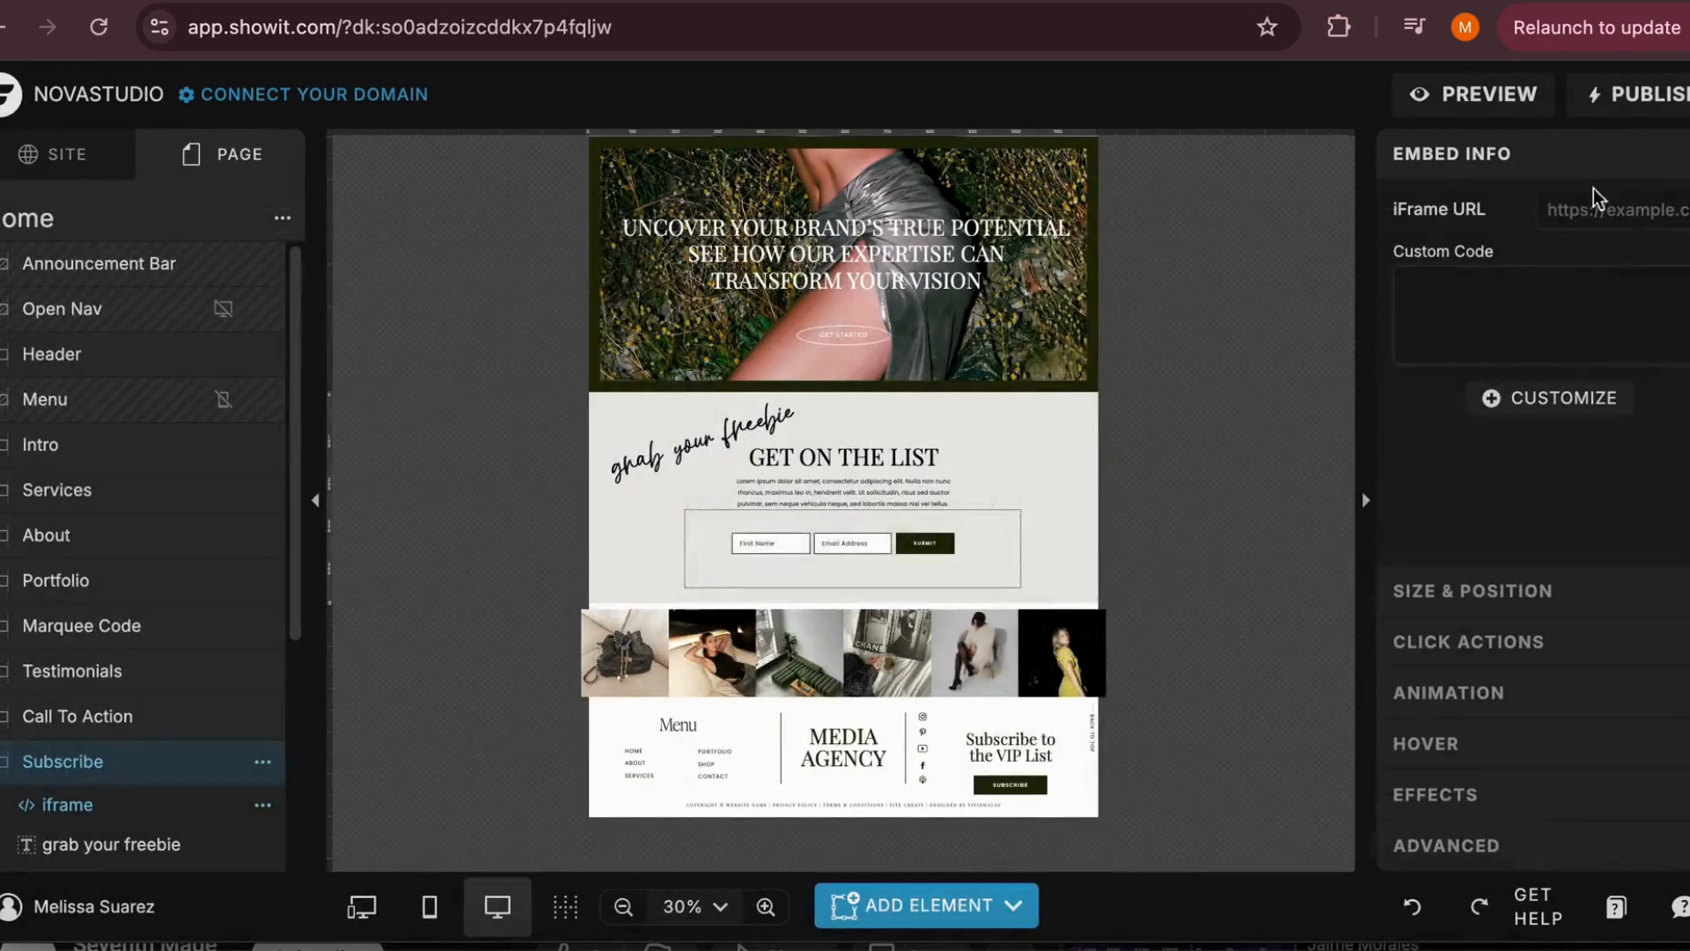
pyautogui.doubleClick(883, 574)
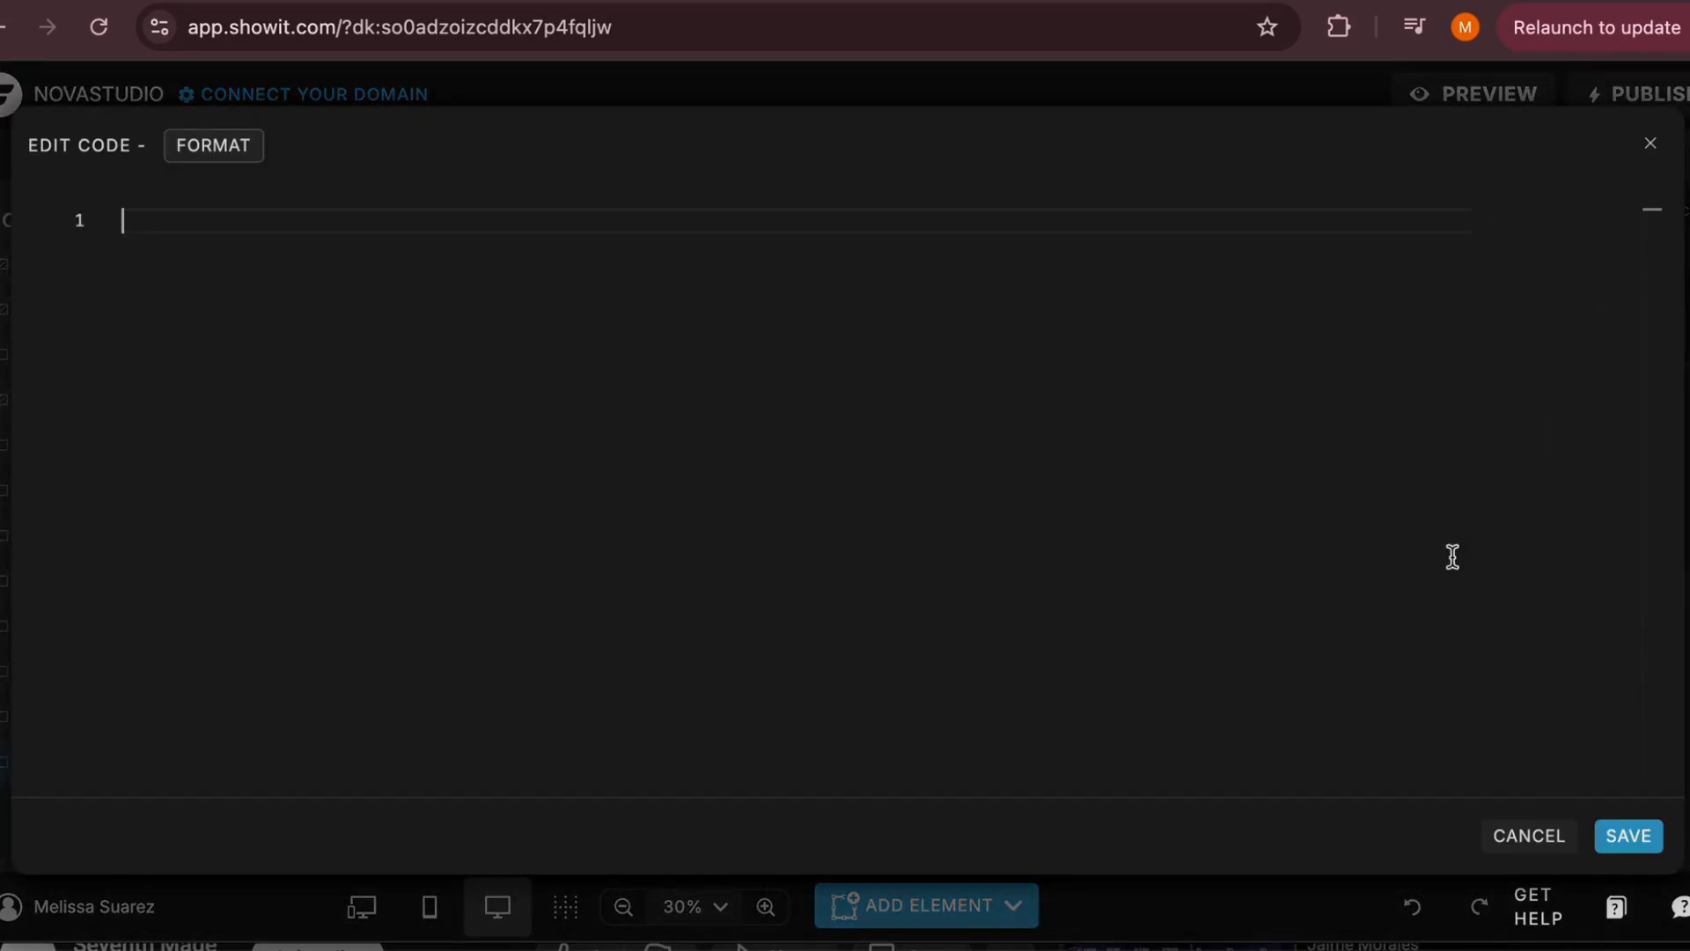
pyautogui.click(1648, 145)
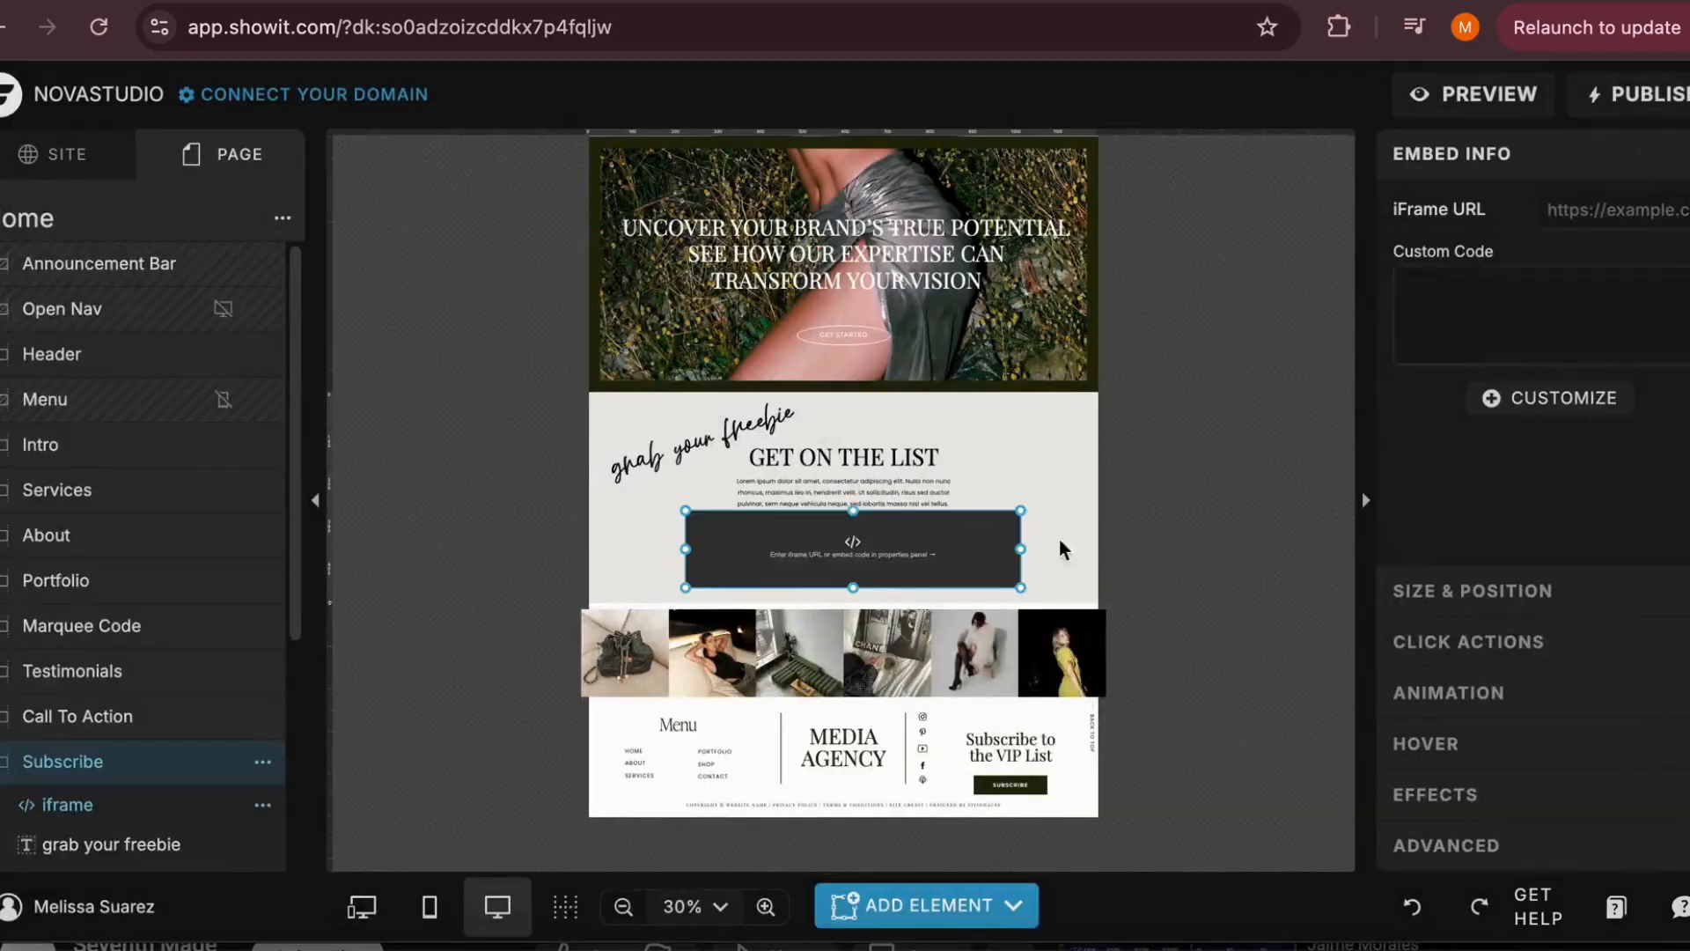
pyautogui.press('Delete')
# Try out a video element on the About canvas and delete it
pyautogui.click(926, 905)
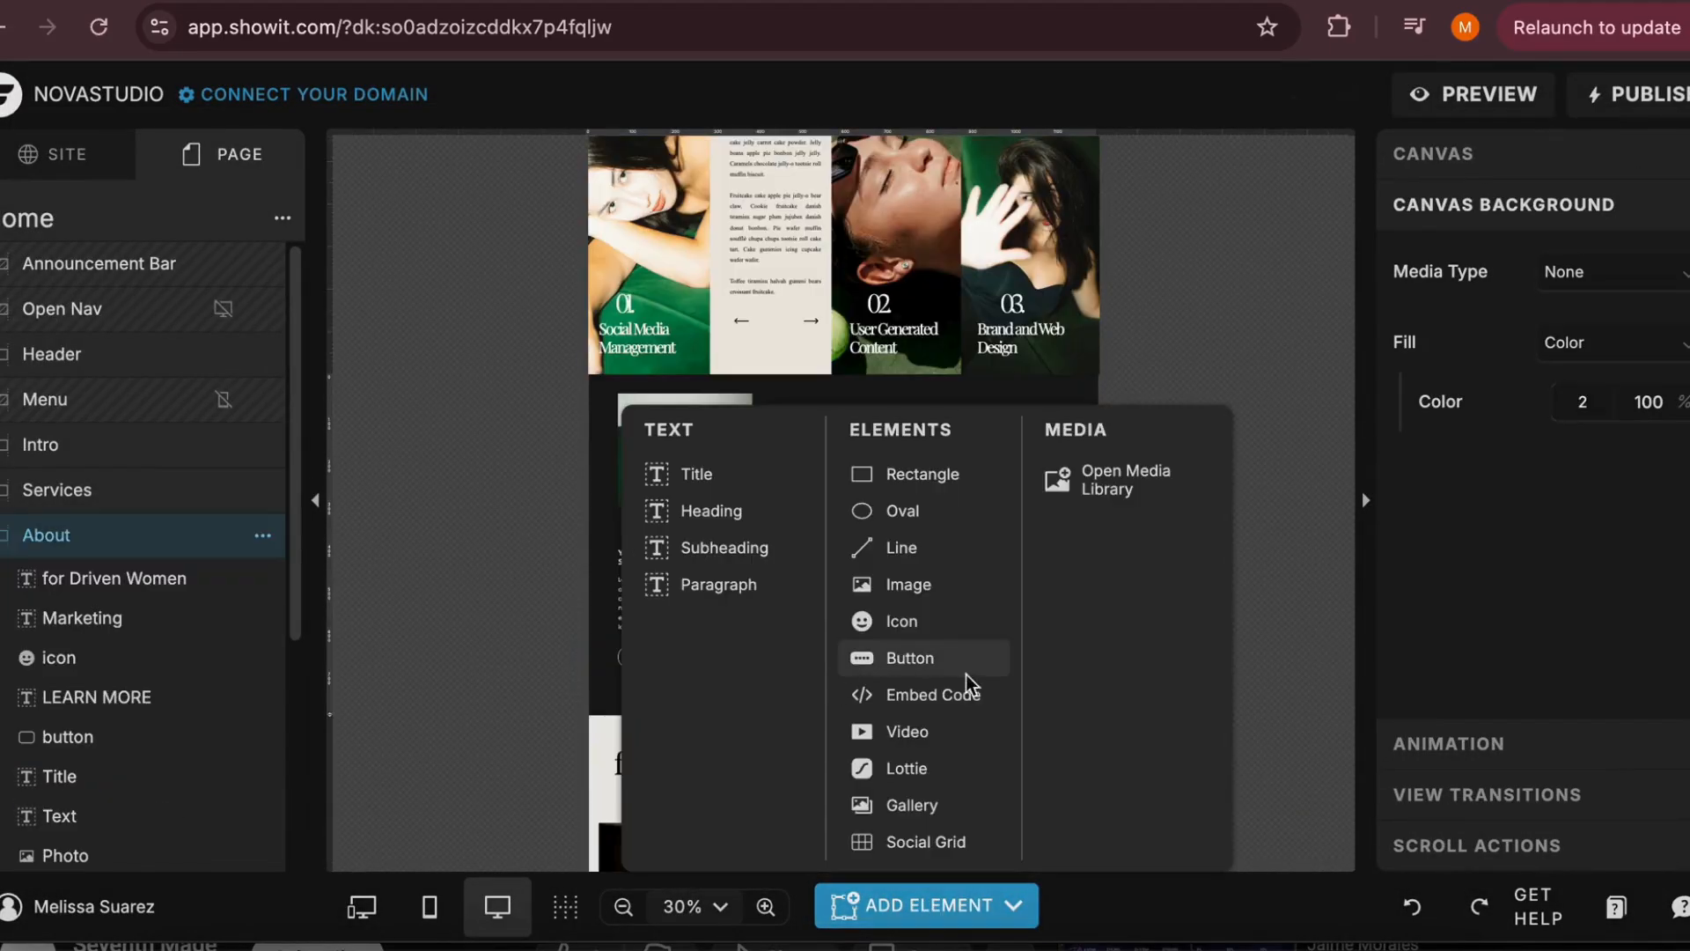
pyautogui.click(925, 730)
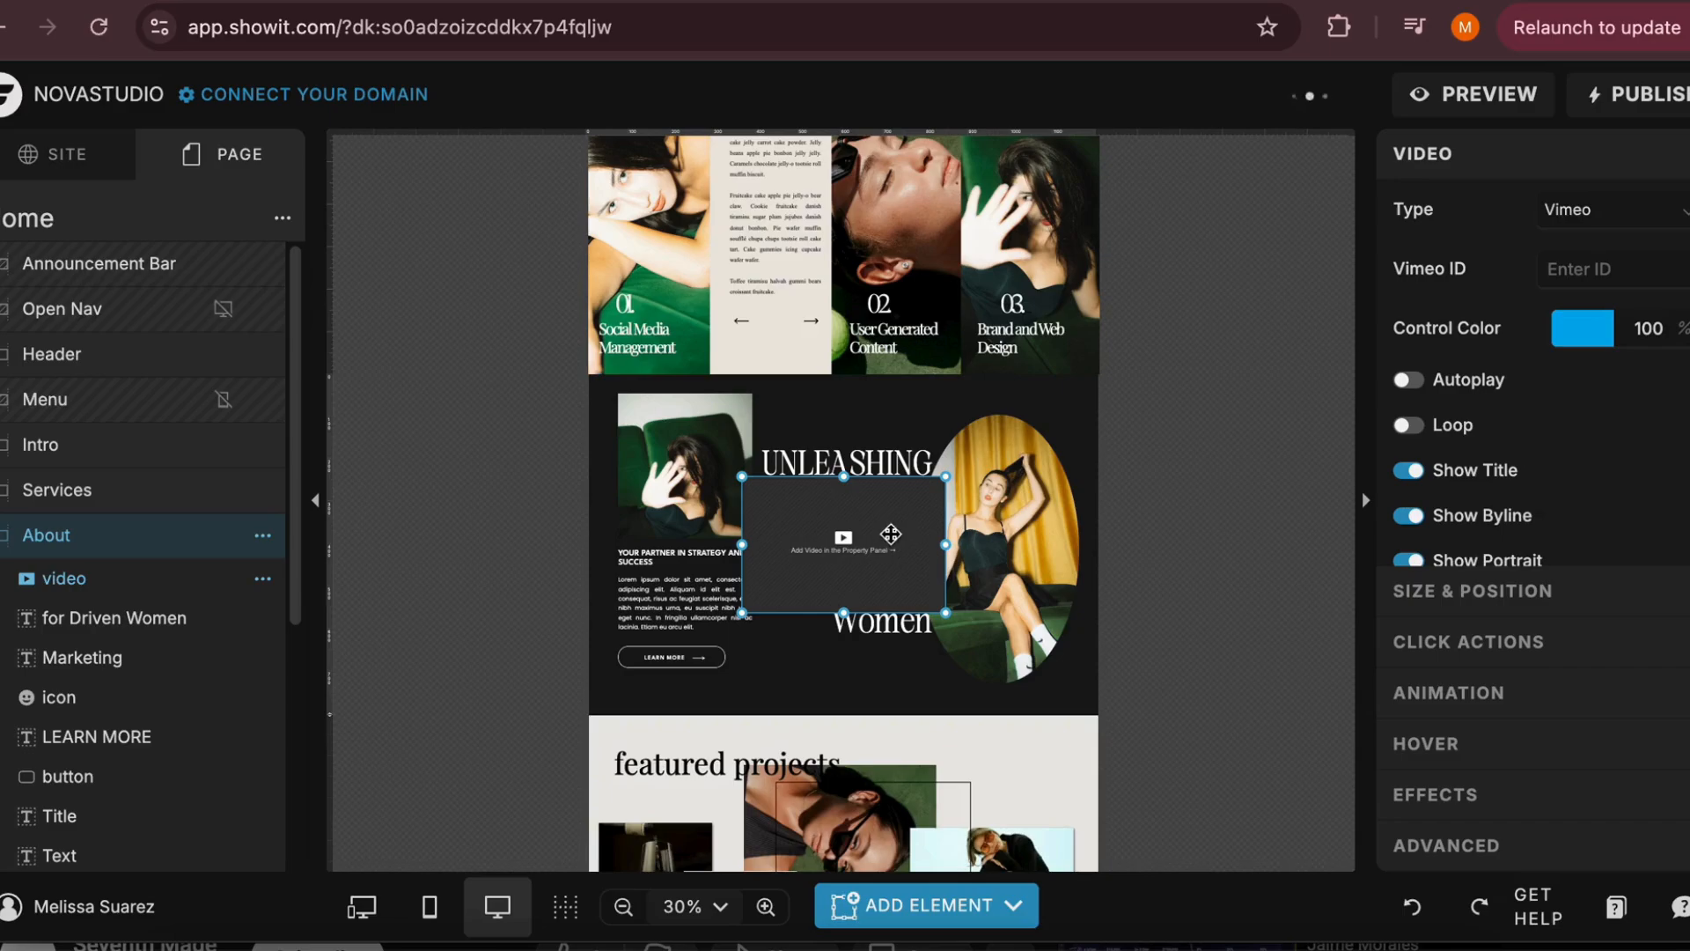
pyautogui.press('Delete')
# Look through the lower sections of the Home page and select the Testimonials canvas
pyautogui.scroll(-10, 869, 565)
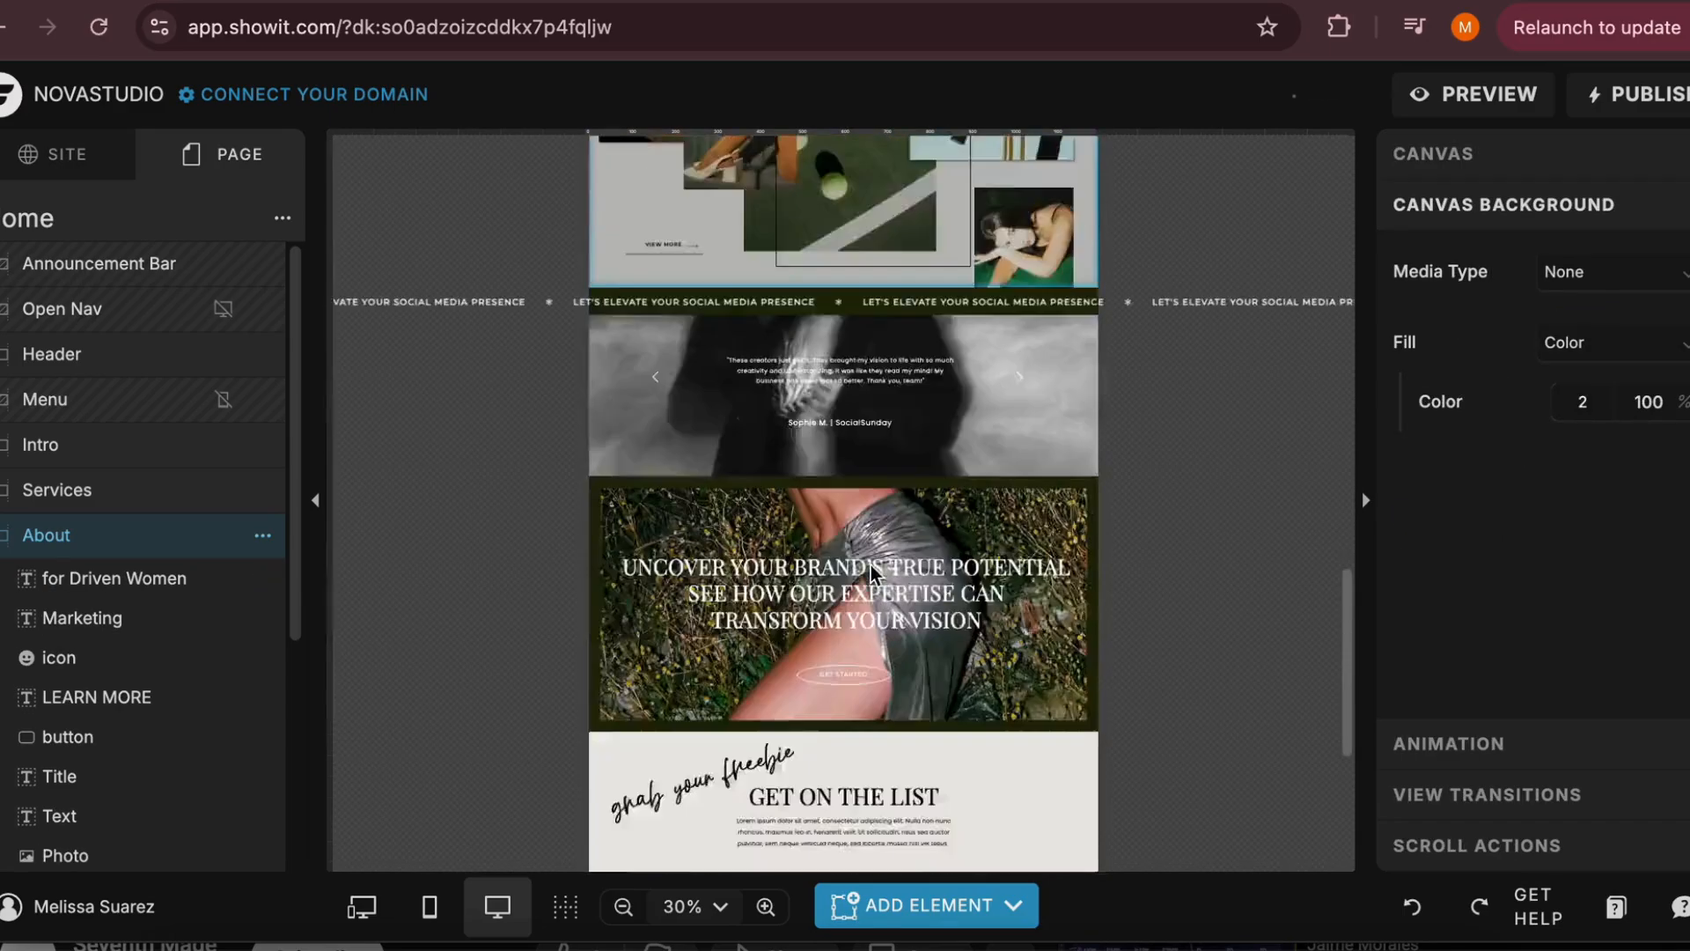
pyautogui.scroll(4, 870, 565)
pyautogui.scroll(3, 869, 566)
pyautogui.scroll(-3, 870, 566)
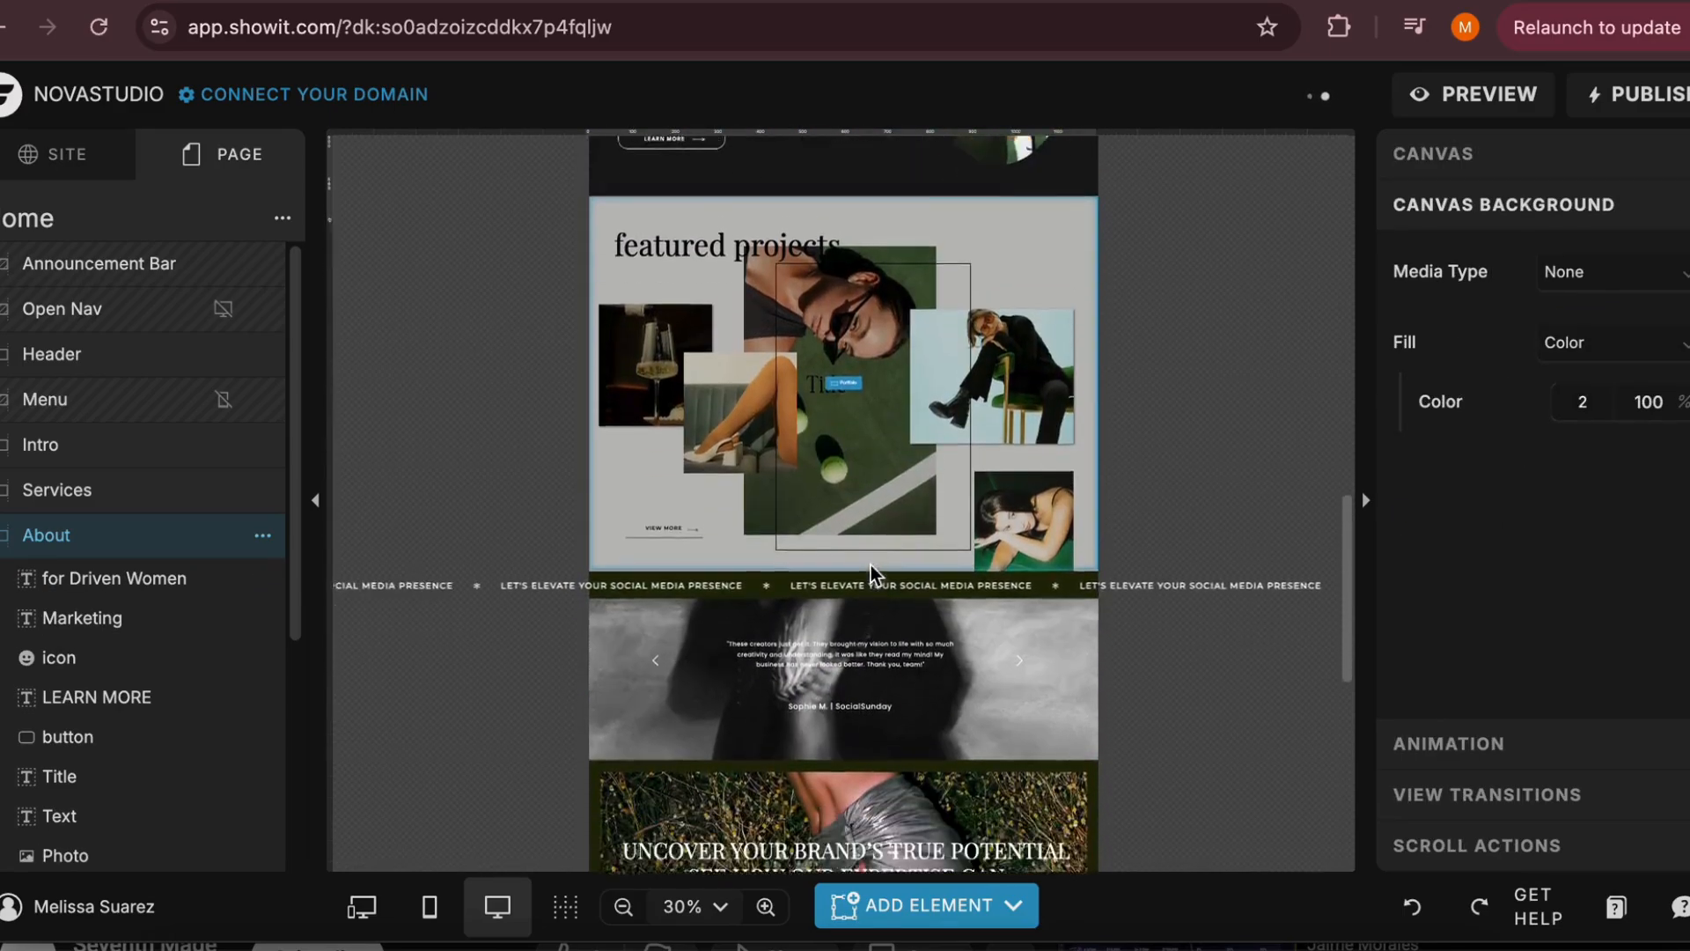
pyautogui.click(623, 561)
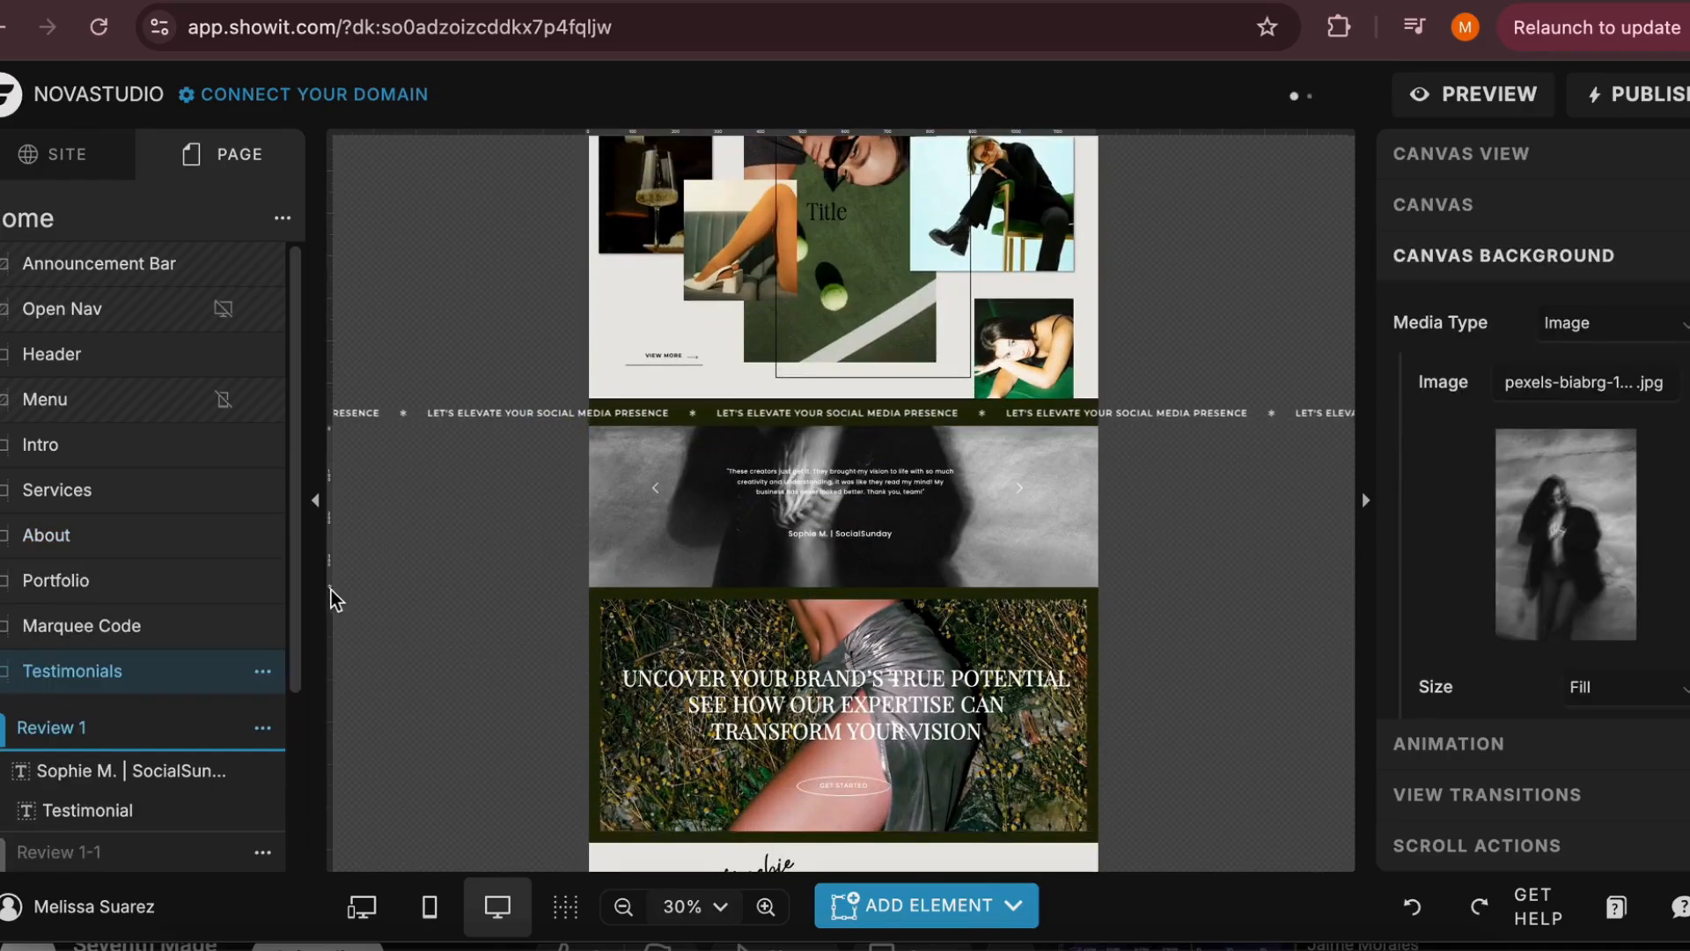
# Make the Testimonials canvas taller and add a video element, enlarged and centred below the testimonial text
pyautogui.moveTo(330, 587); pyautogui.dragTo(330, 870)
pyautogui.scroll(-2, 515, 787)
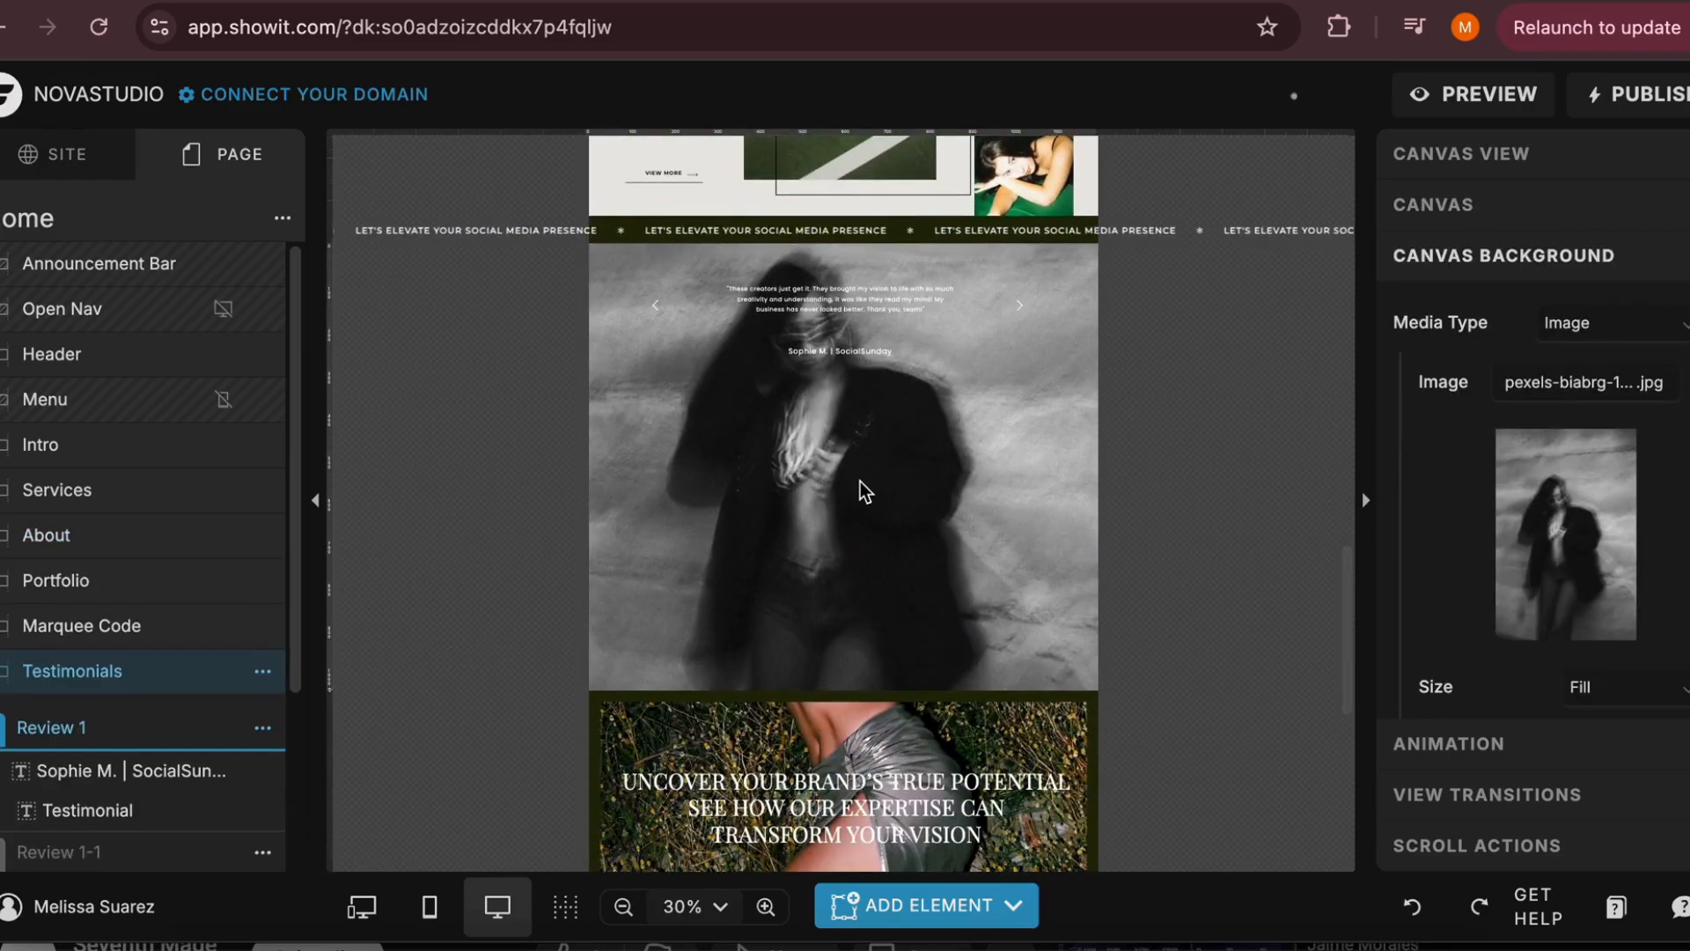
pyautogui.click(926, 905)
pyautogui.click(906, 732)
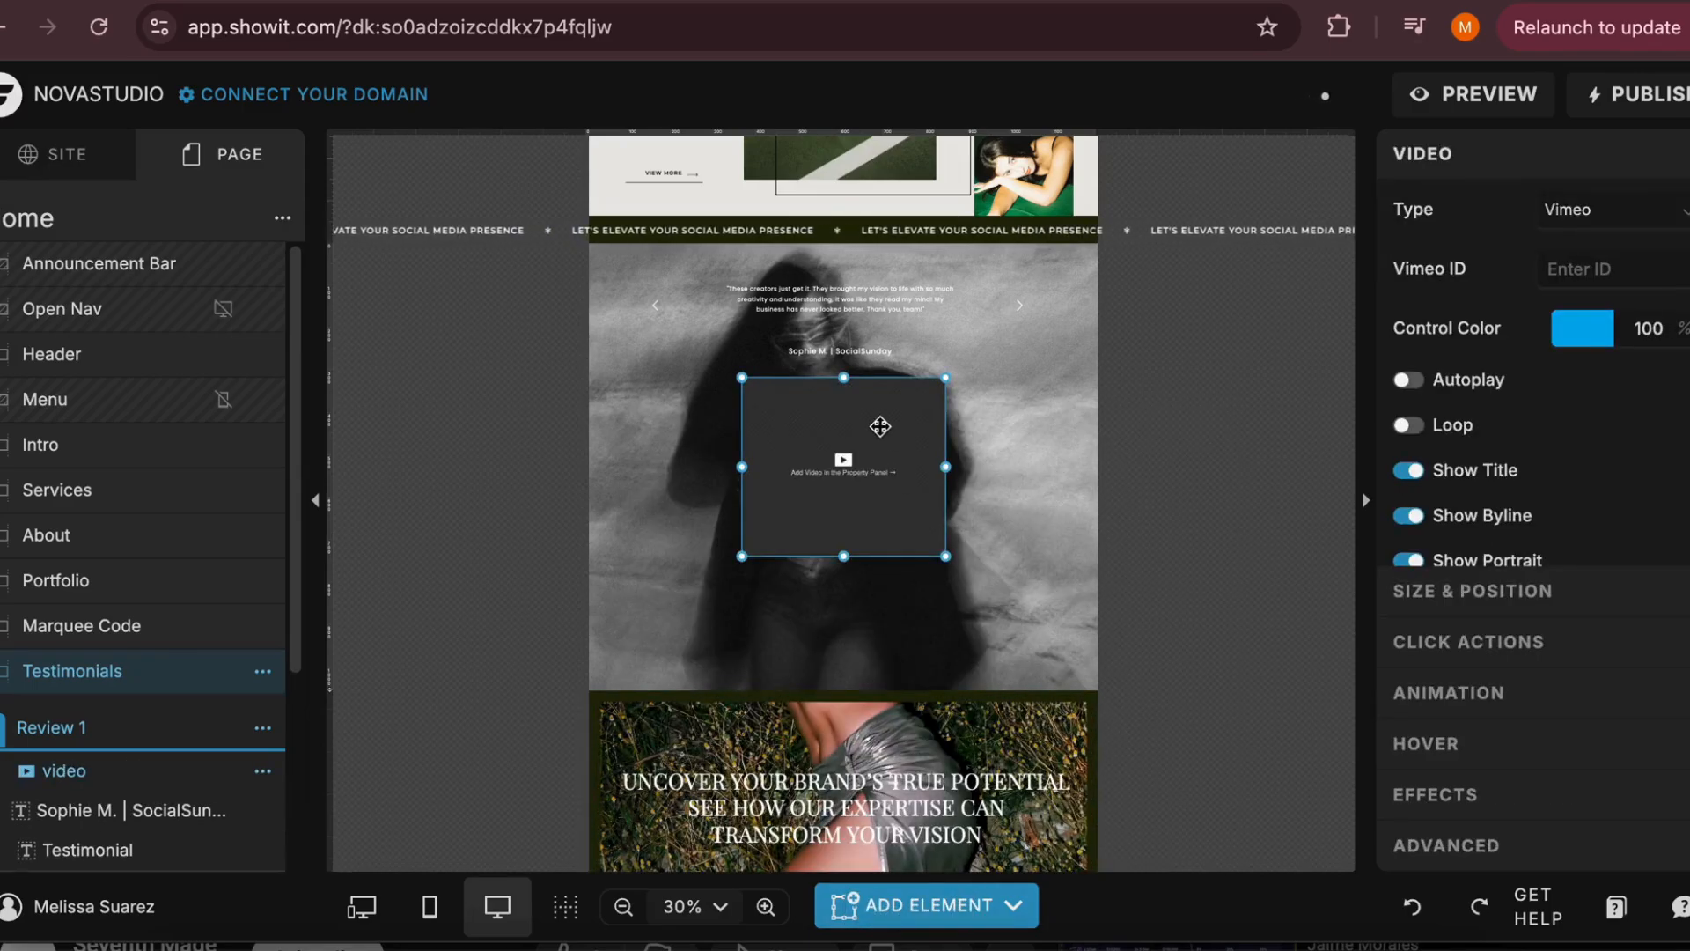
pyautogui.moveTo(872, 449); pyautogui.dragTo(790, 483)
pyautogui.moveTo(858, 614); pyautogui.dragTo(1037, 620)
pyautogui.moveTo(985, 568); pyautogui.dragTo(974, 568)
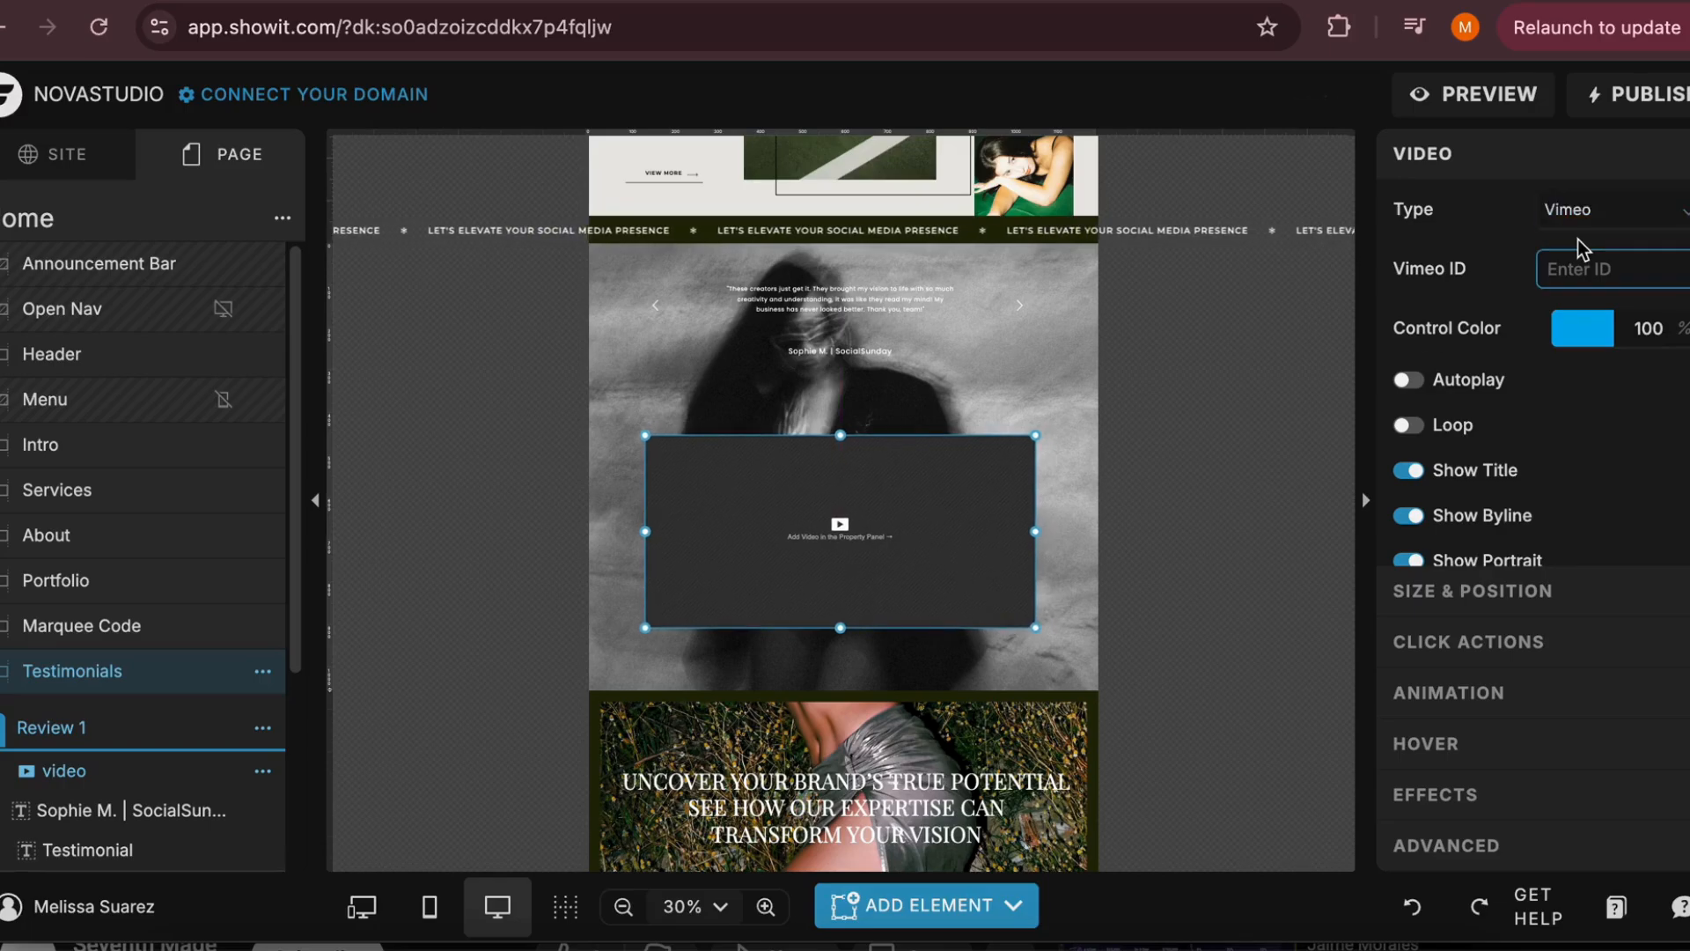
# Set the video type to YouTube and enter gBDR-MFHBS4 as the YouTube ID
pyautogui.click(1575, 210)
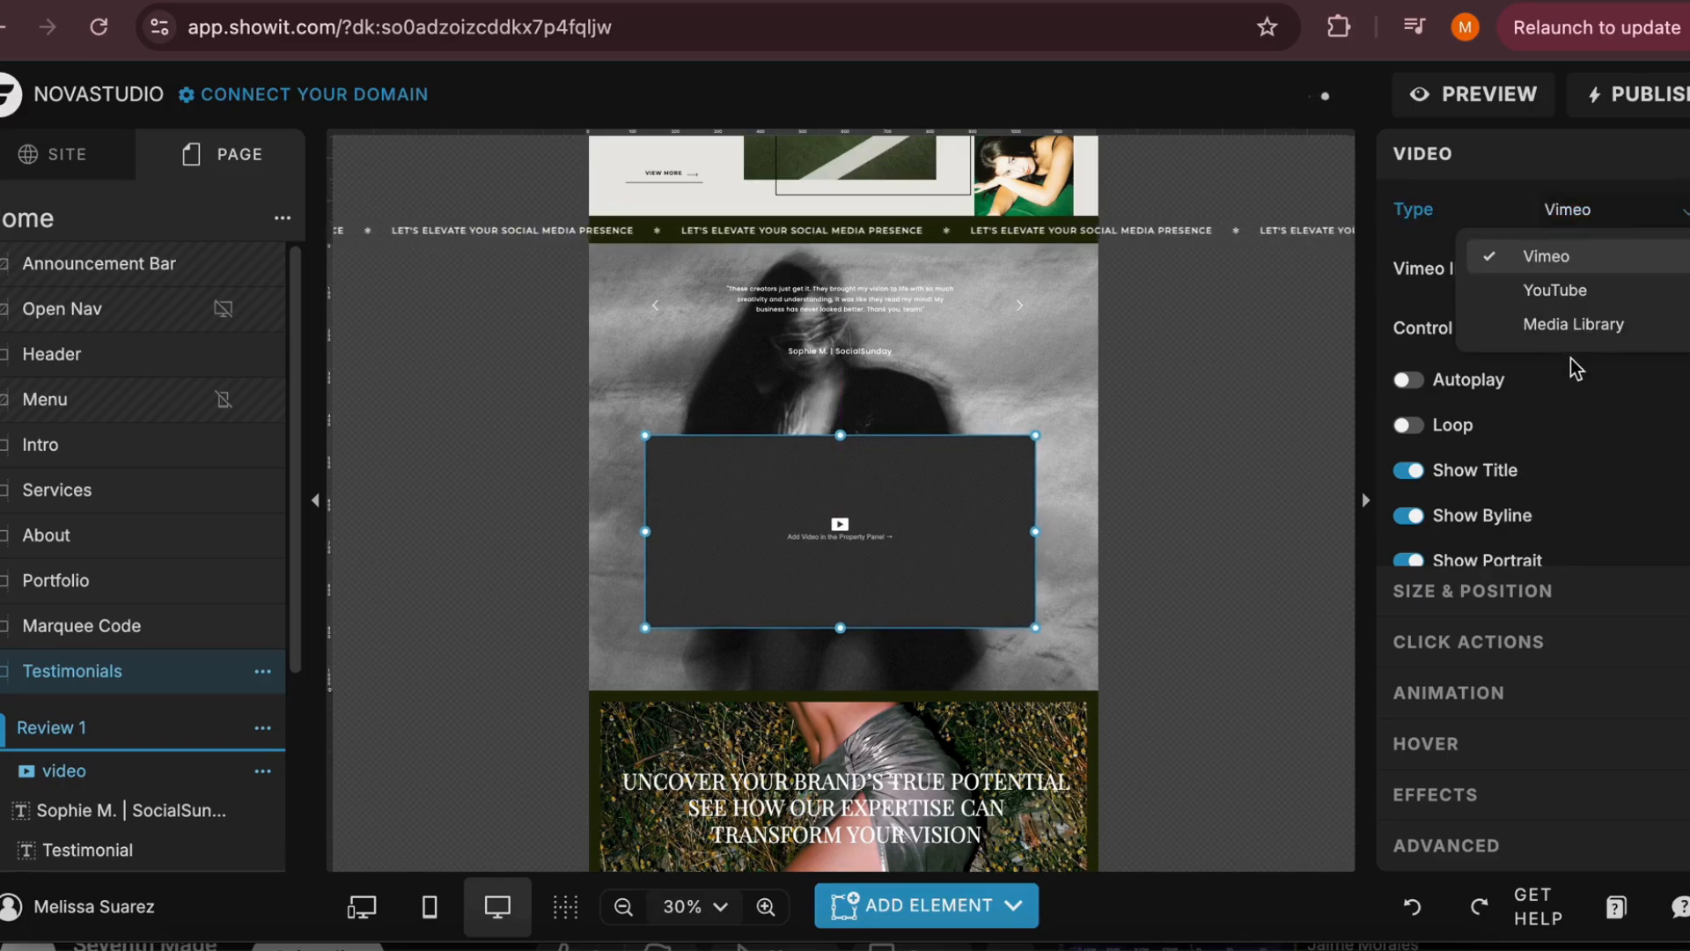
pyautogui.click(1569, 293)
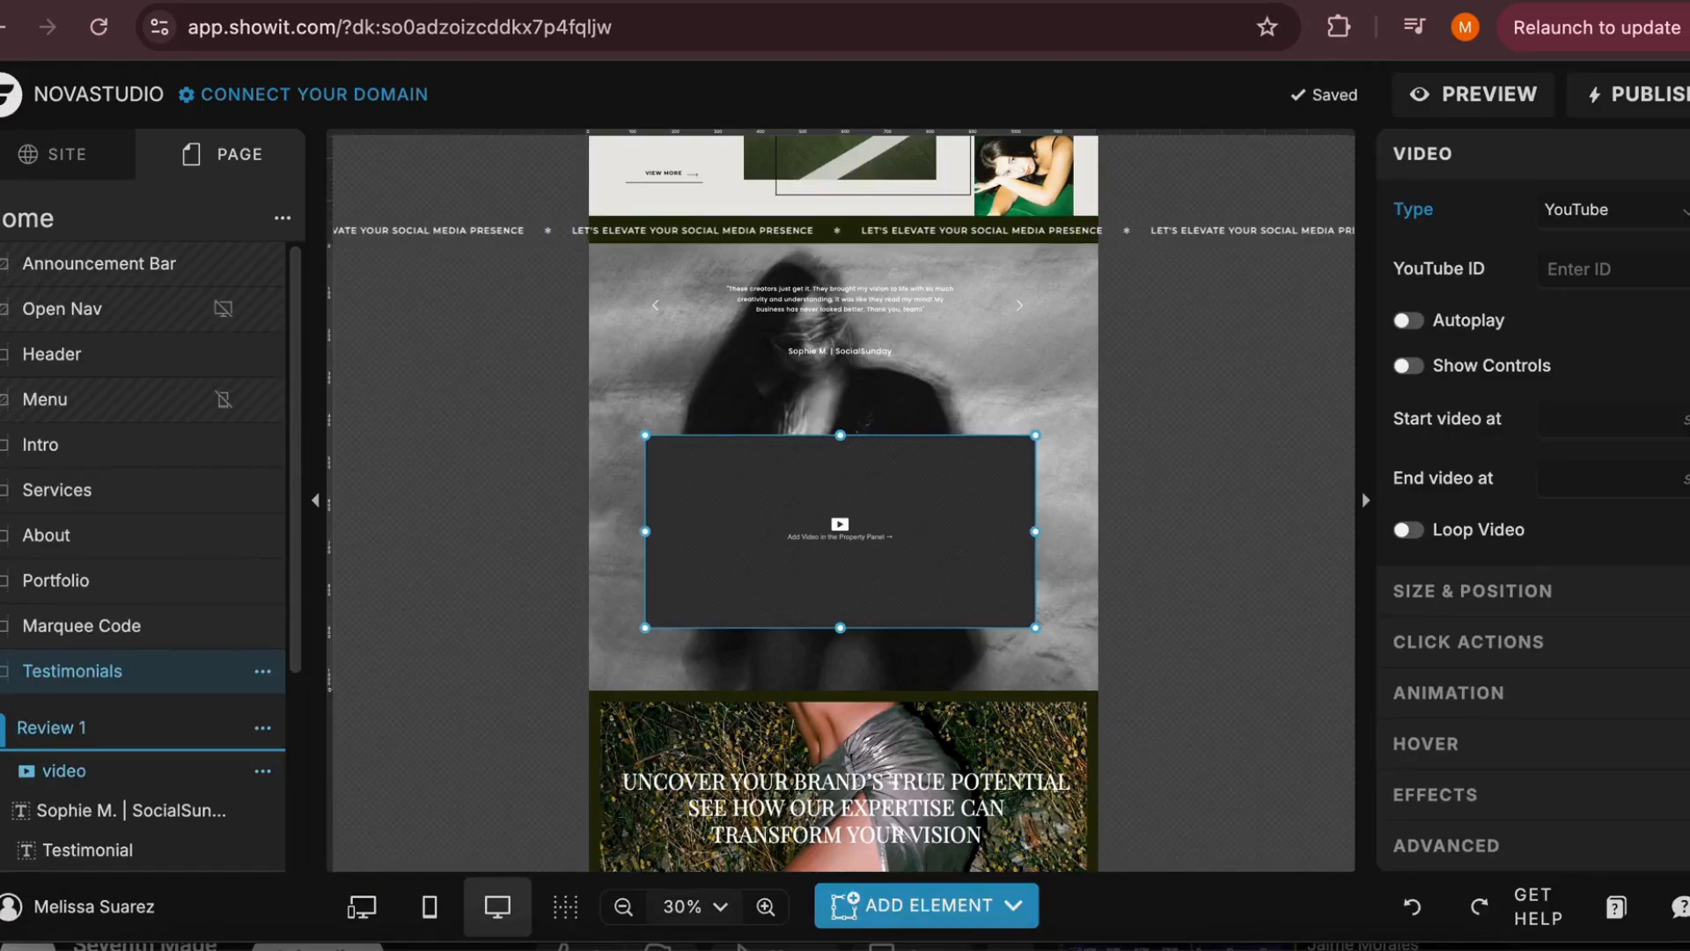
pyautogui.click(1629, 263)
pyautogui.write('gBDR-MFNBS4')
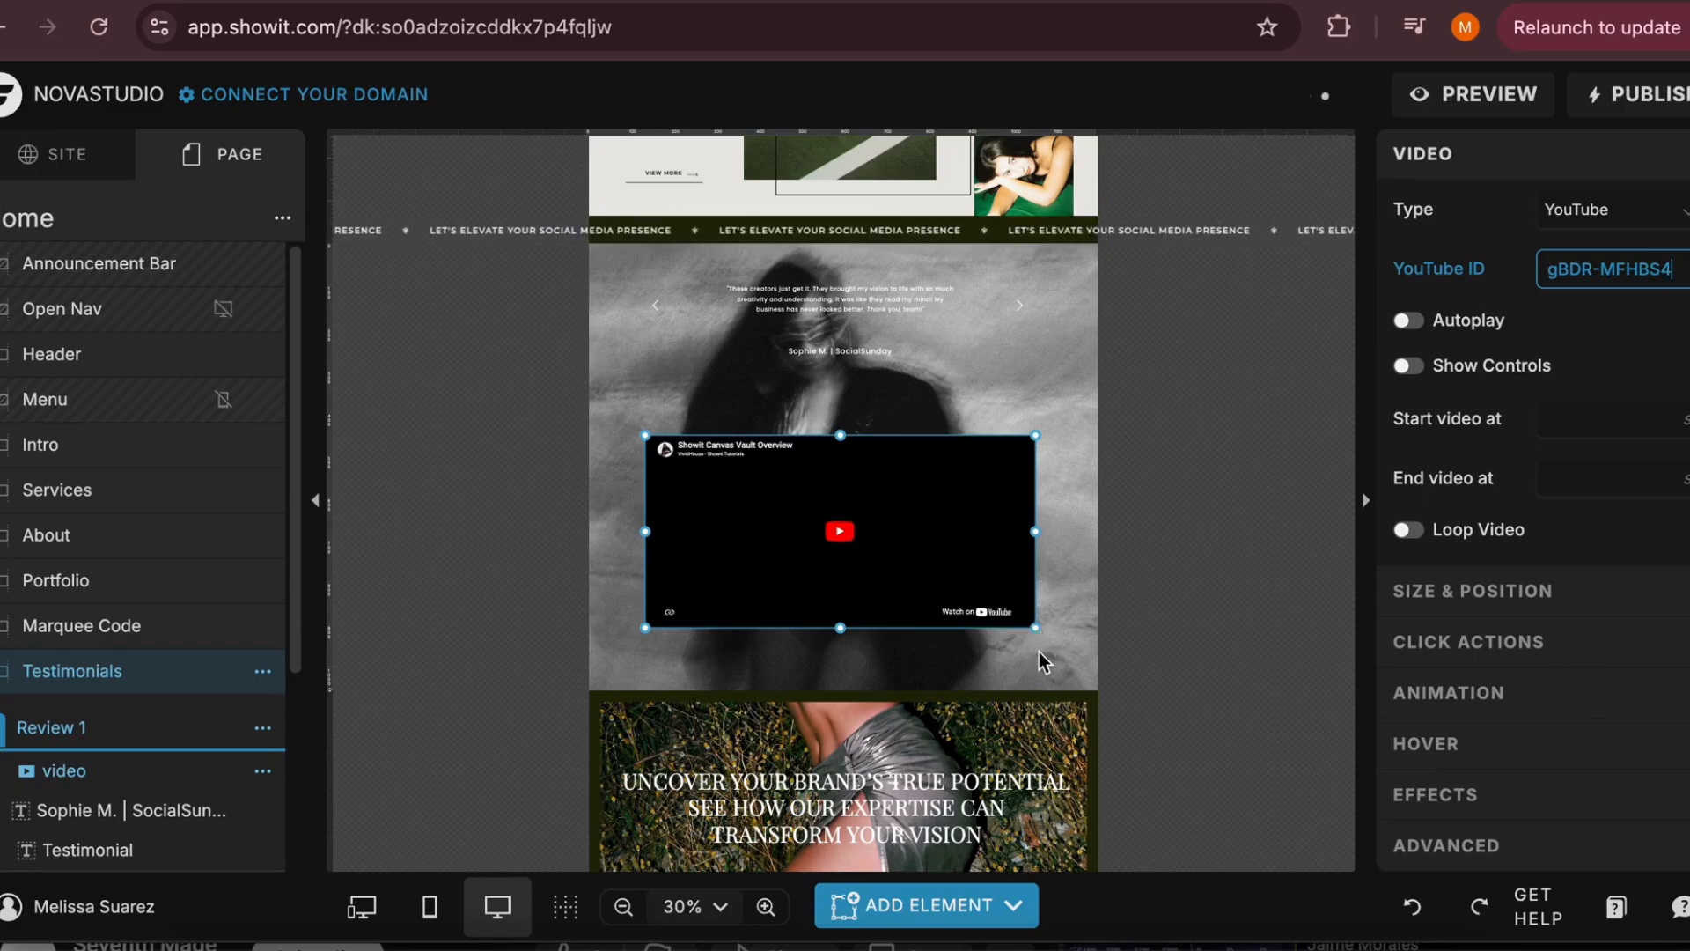
# Enlarge the YouTube video to nearly the full canvas width and centre it on the Testimonials canvas
pyautogui.moveTo(1035, 628); pyautogui.dragTo(1071, 708)
pyautogui.moveTo(1017, 625); pyautogui.dragTo(1003, 587)
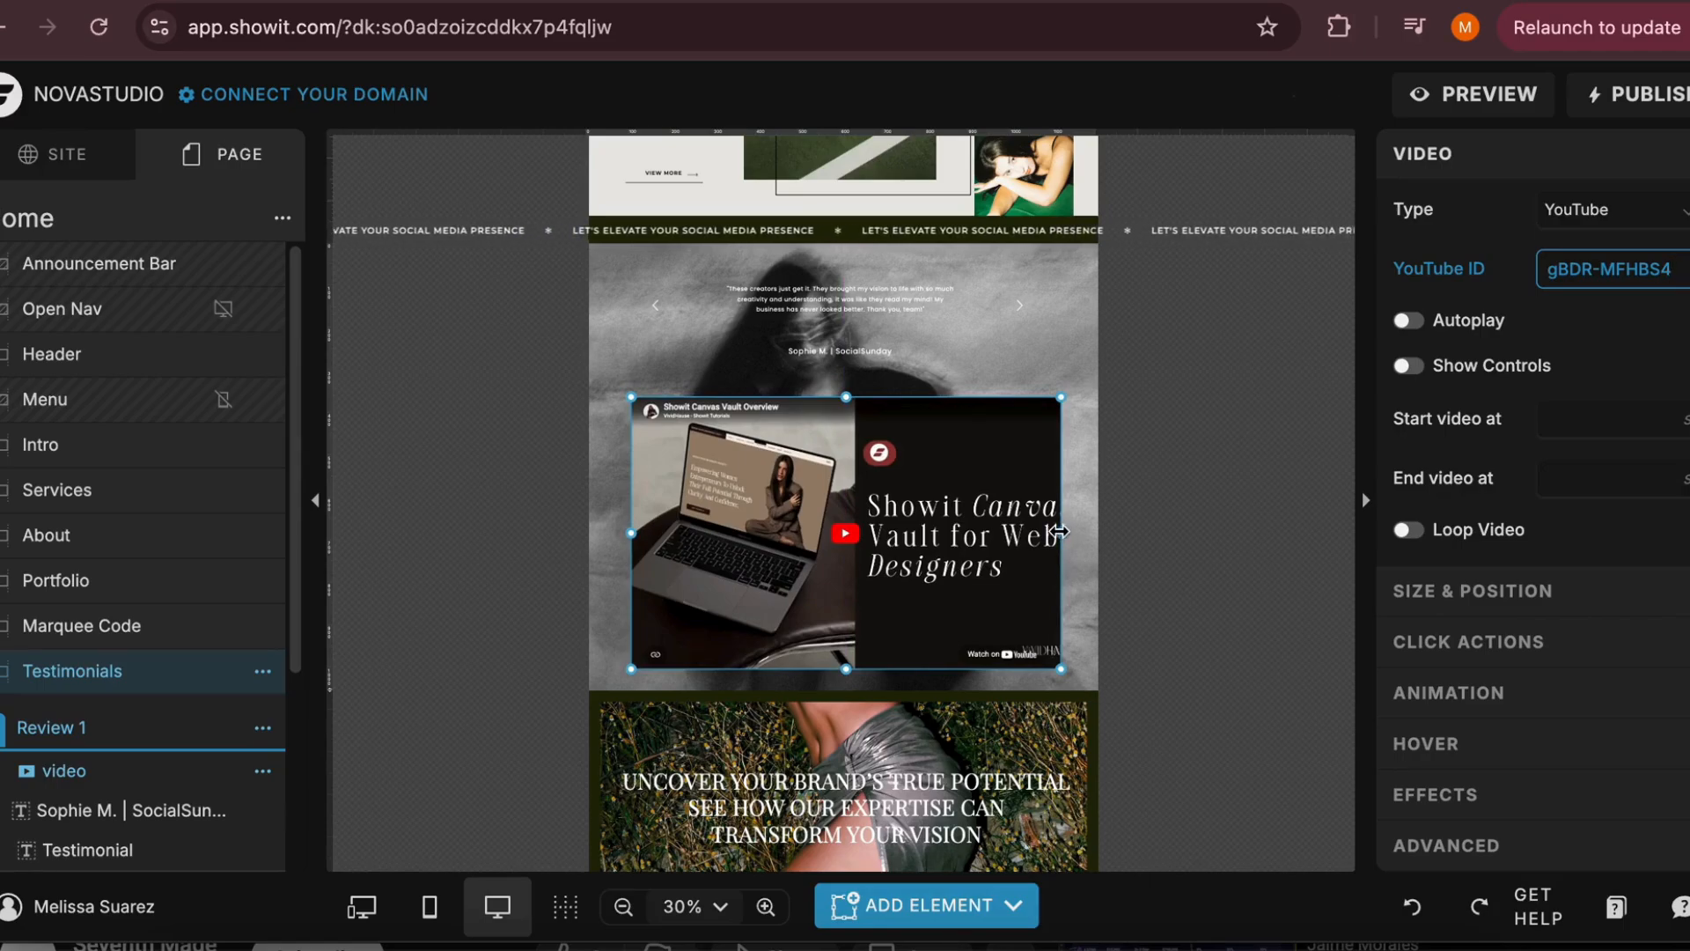
pyautogui.moveTo(1058, 532)
pyautogui.mouseDown()
pyautogui.moveTo(1096, 532)
pyautogui.moveTo(1035, 535)
pyautogui.mouseUp()
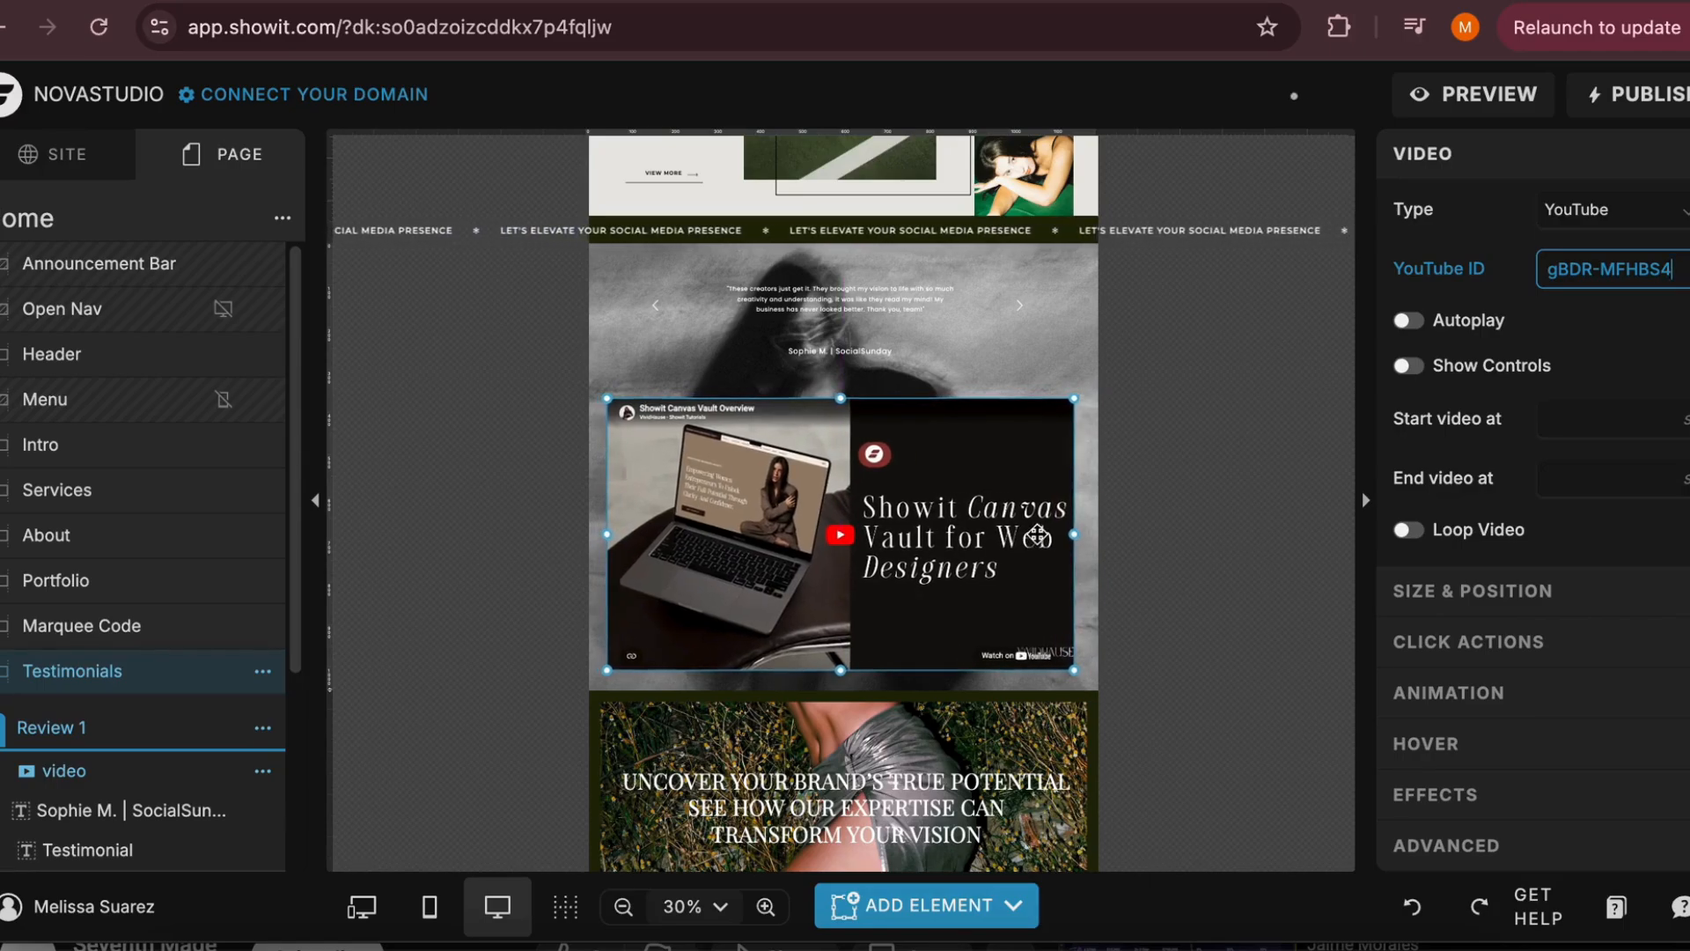
# Delete the video element from the Testimonials canvas and shorten the canvas to just below the testimonial text
pyautogui.press('BackSpace')
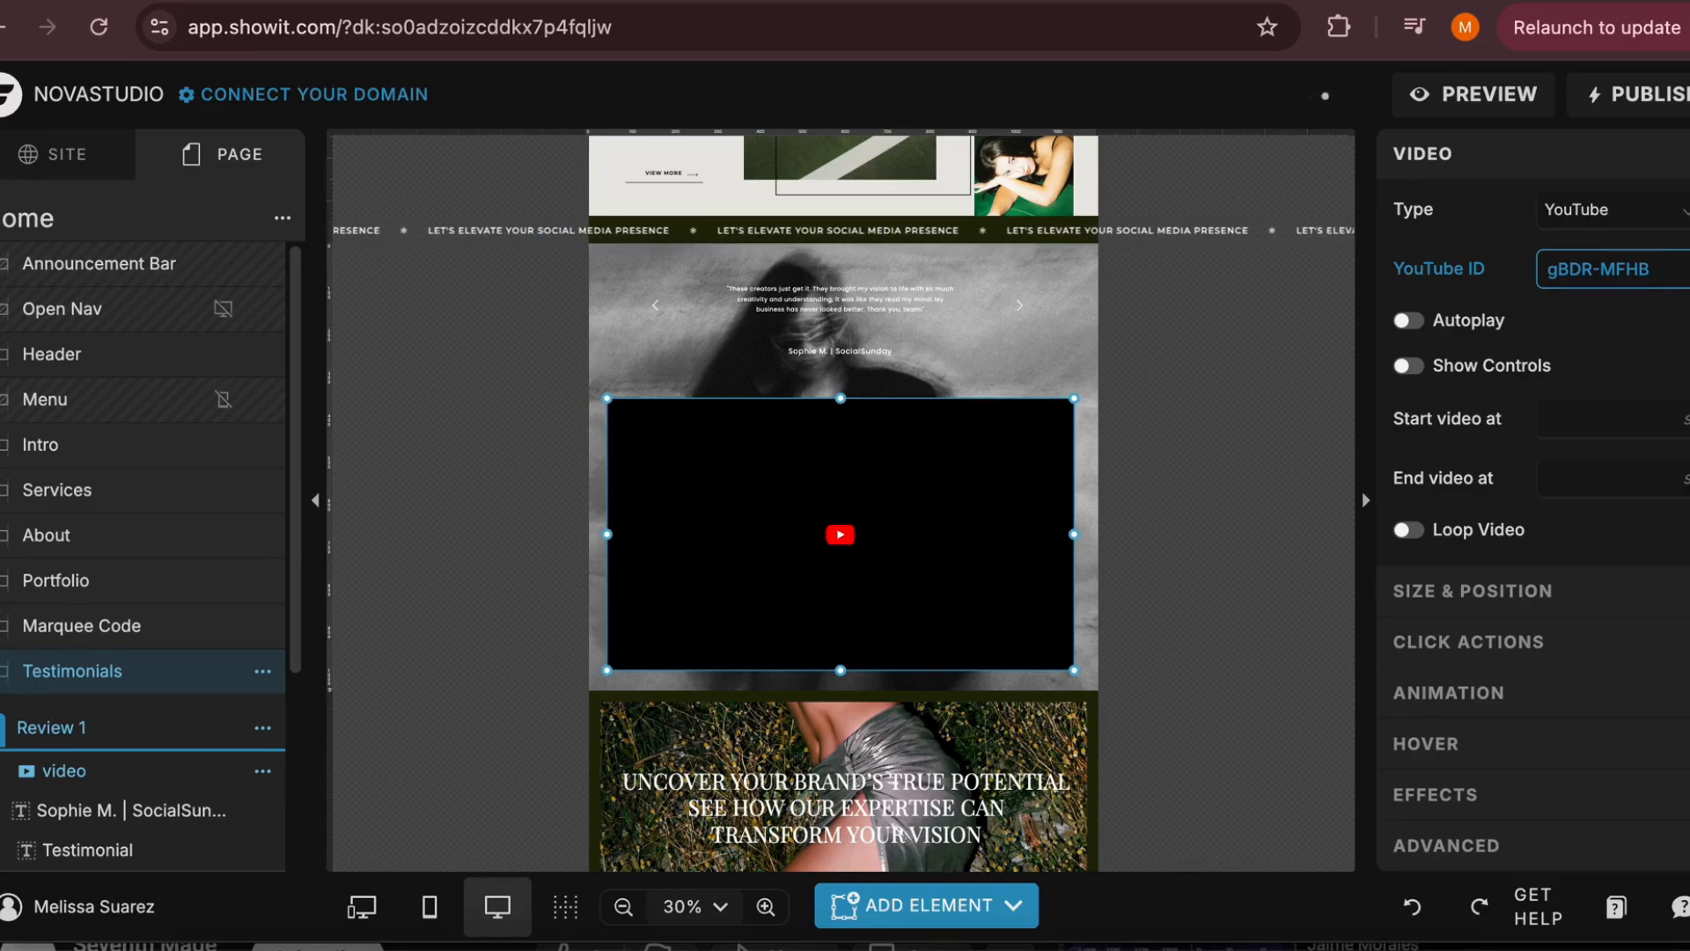
pyautogui.click(1153, 571)
pyautogui.click(965, 551)
pyautogui.press('Delete')
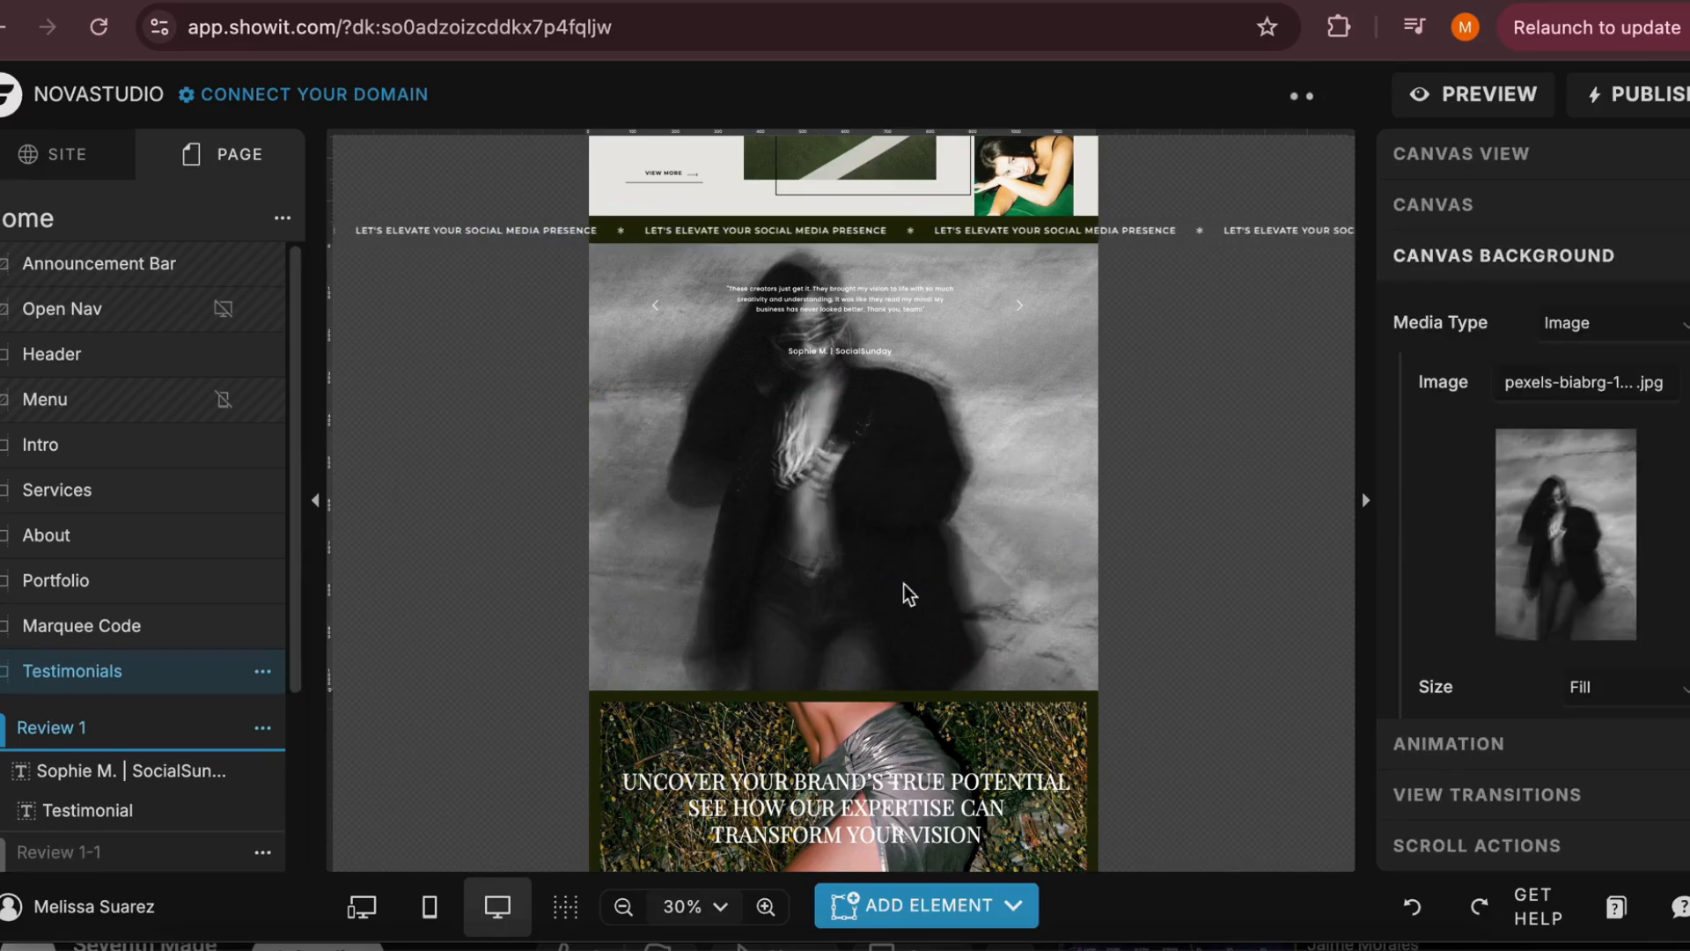
pyautogui.moveTo(330, 662); pyautogui.dragTo(393, 410)
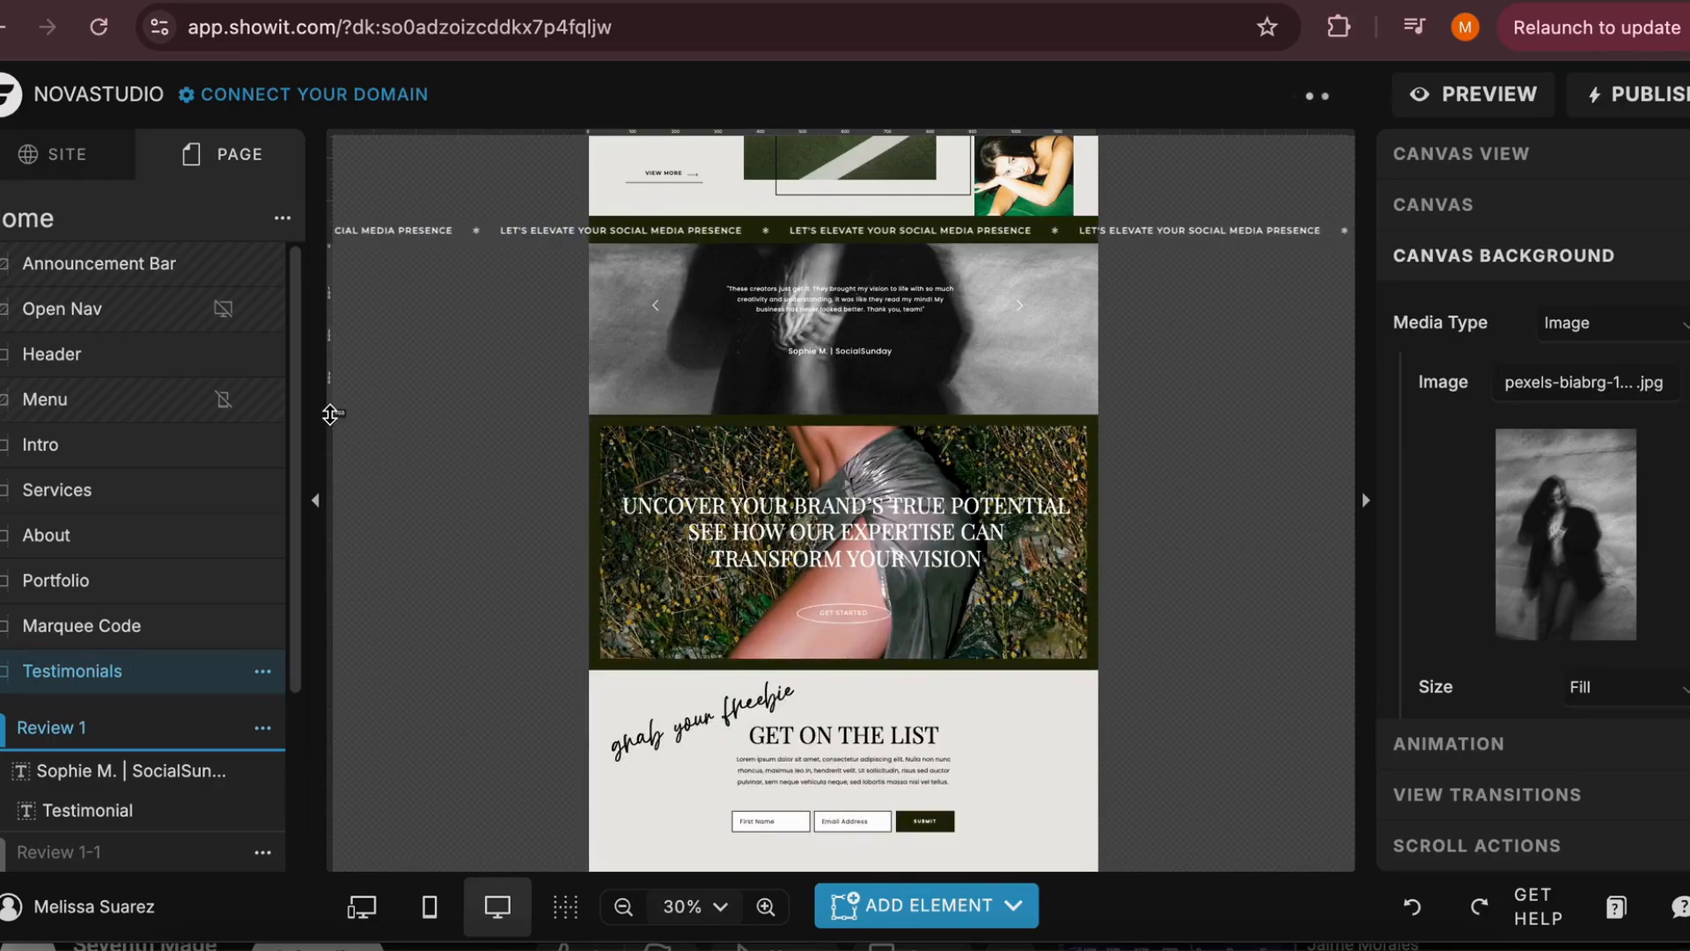
pyautogui.scroll(-5, 630, 413)
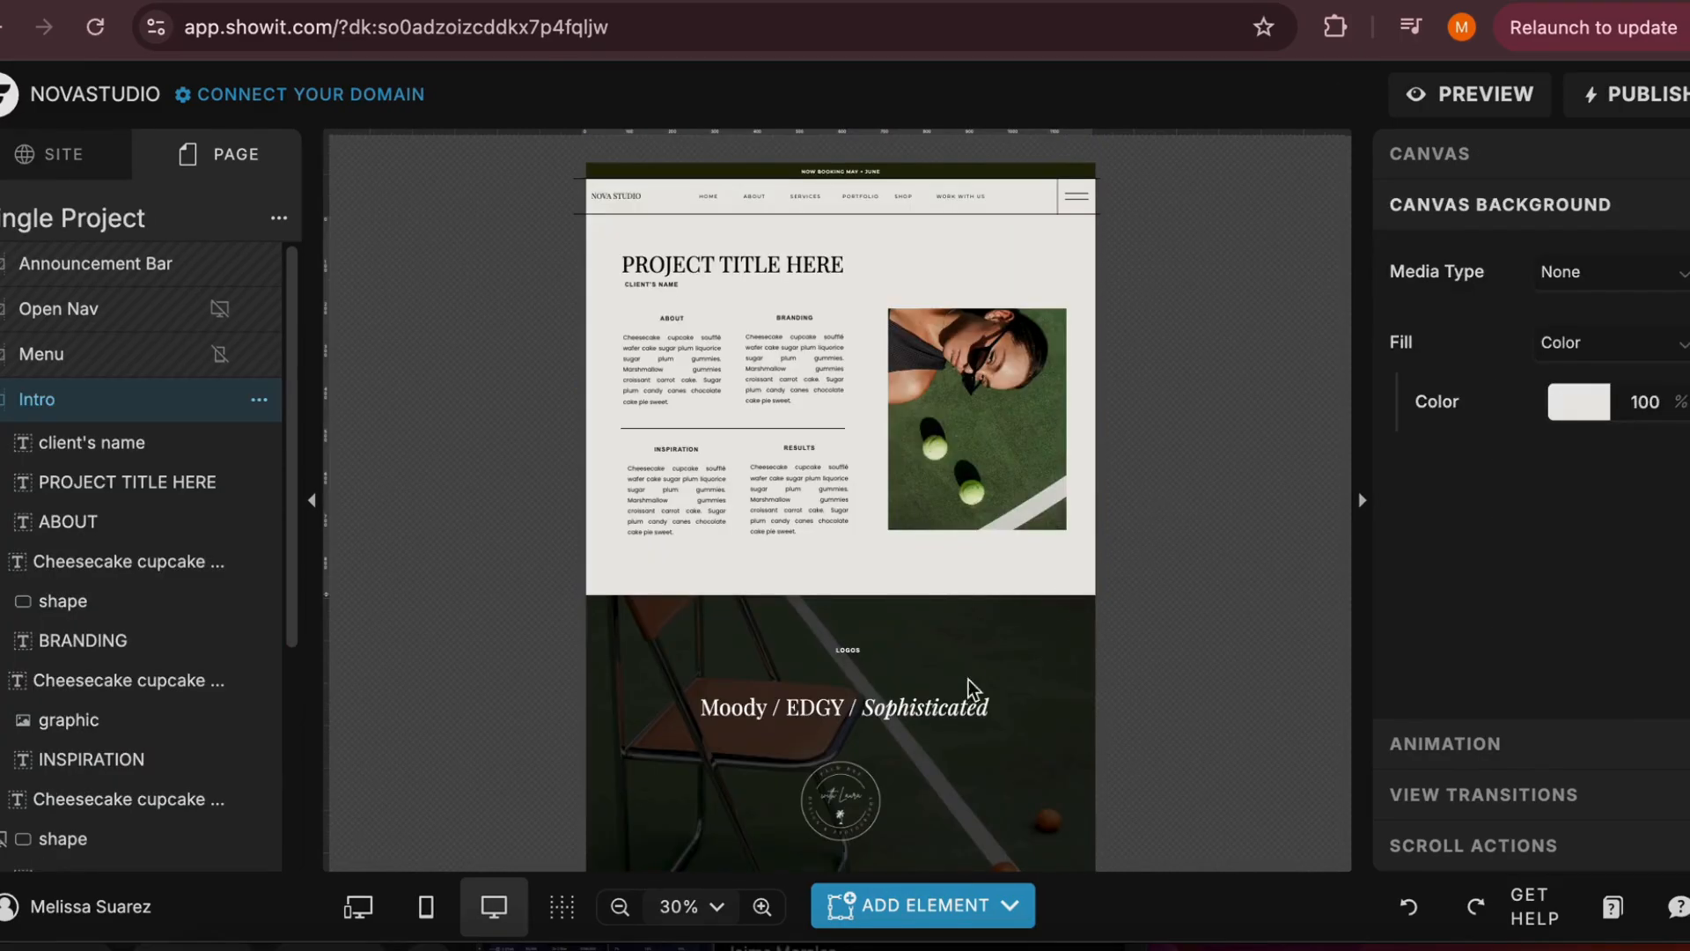
pyautogui.click(923, 900)
pyautogui.click(1192, 337)
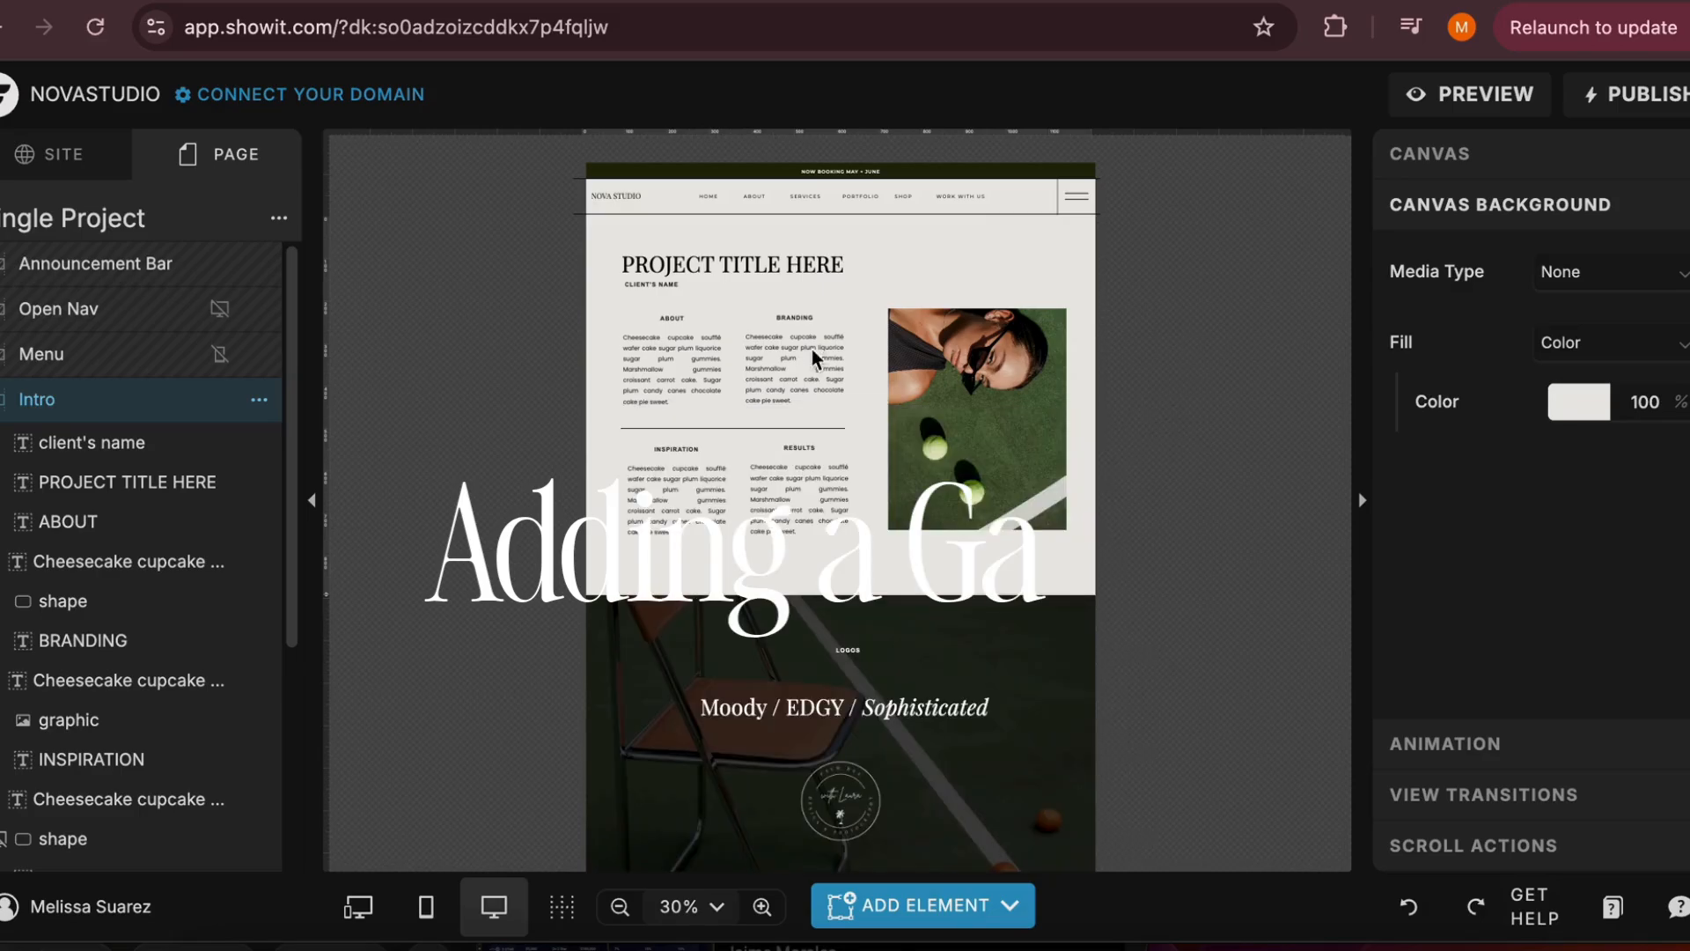
pyautogui.scroll(-3, 495, 505)
pyautogui.scroll(3, 494, 504)
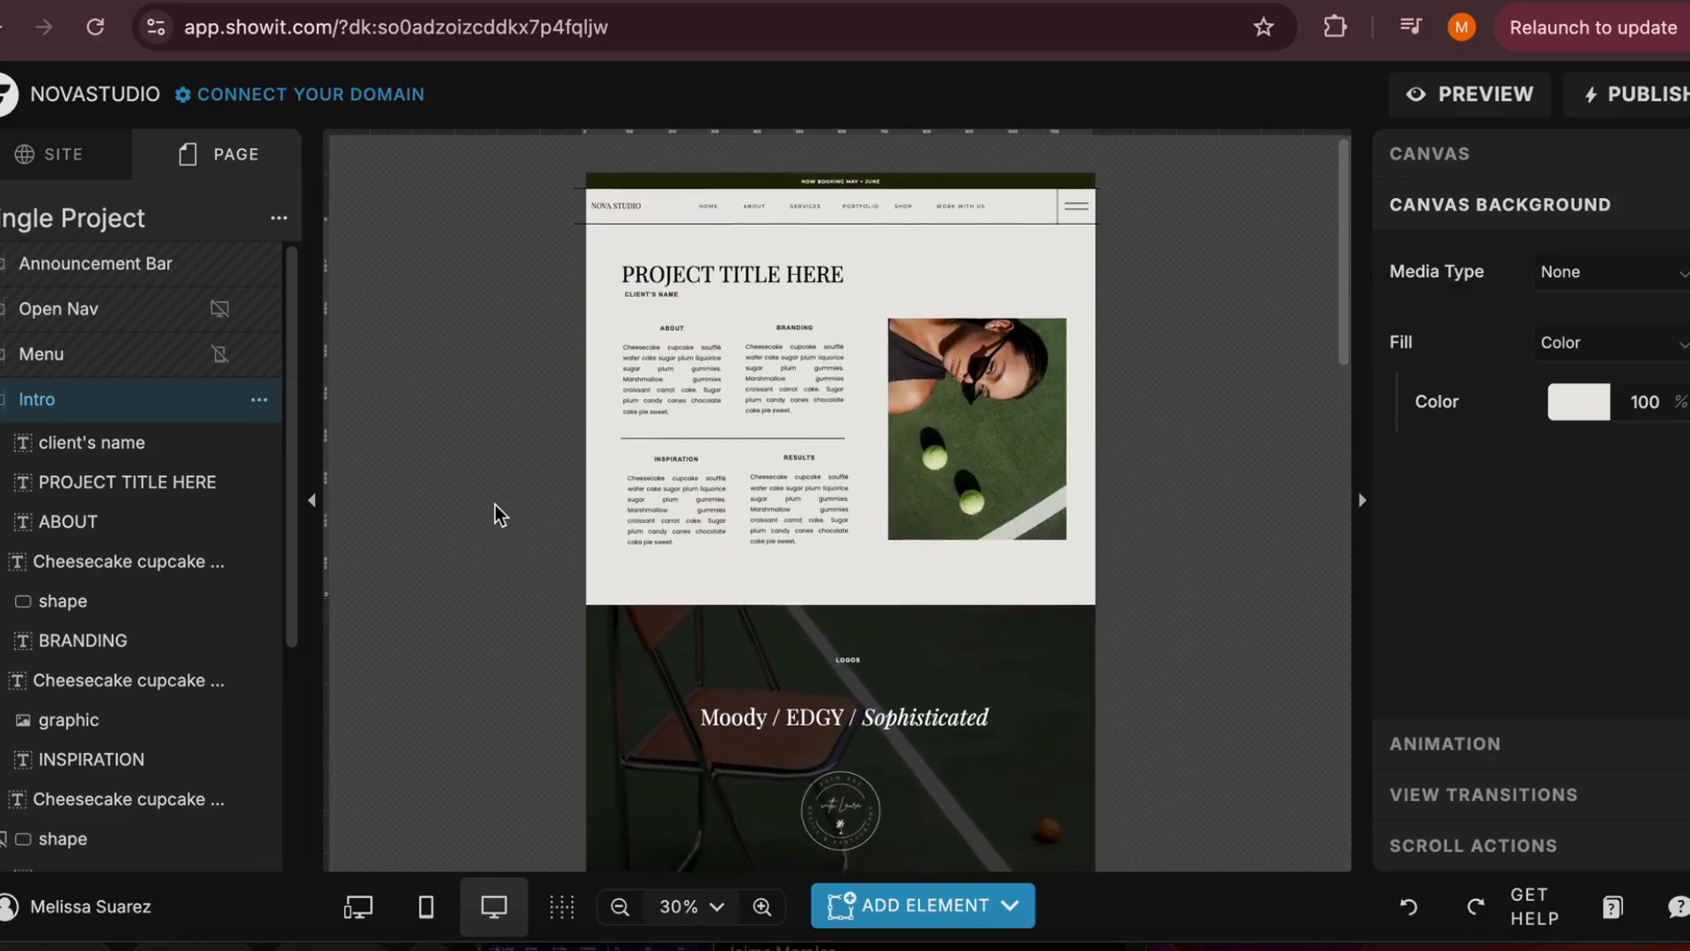
# Add a blank canvas to the Single Project page and increase its height
pyautogui.click(279, 220)
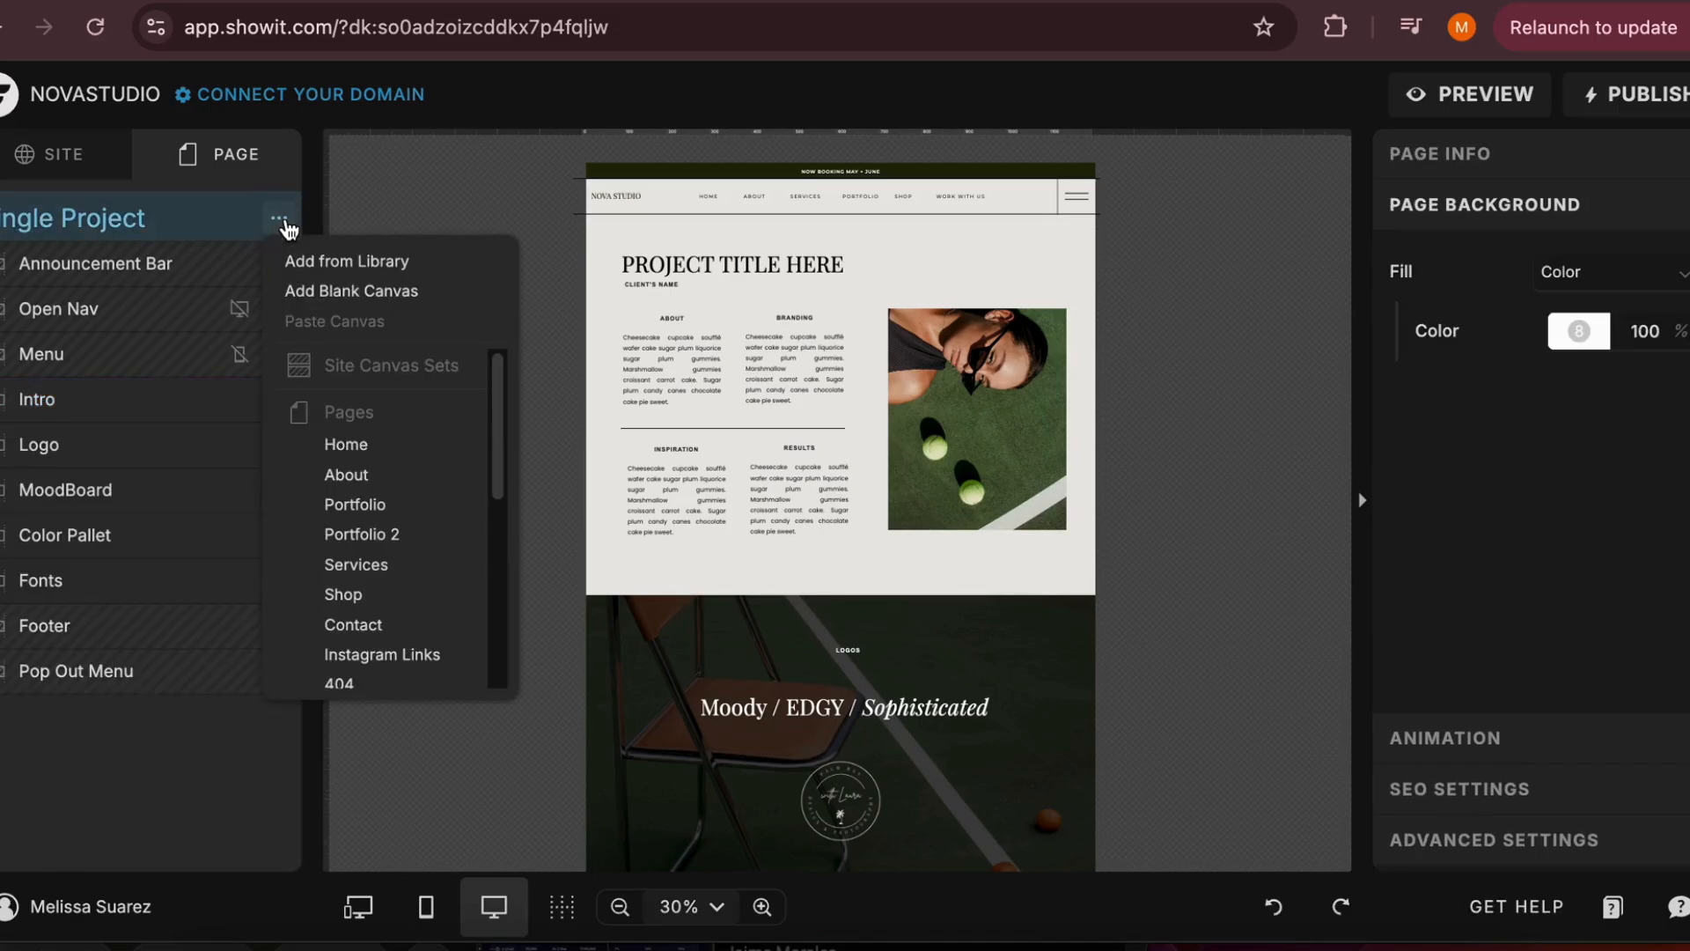
pyautogui.click(305, 292)
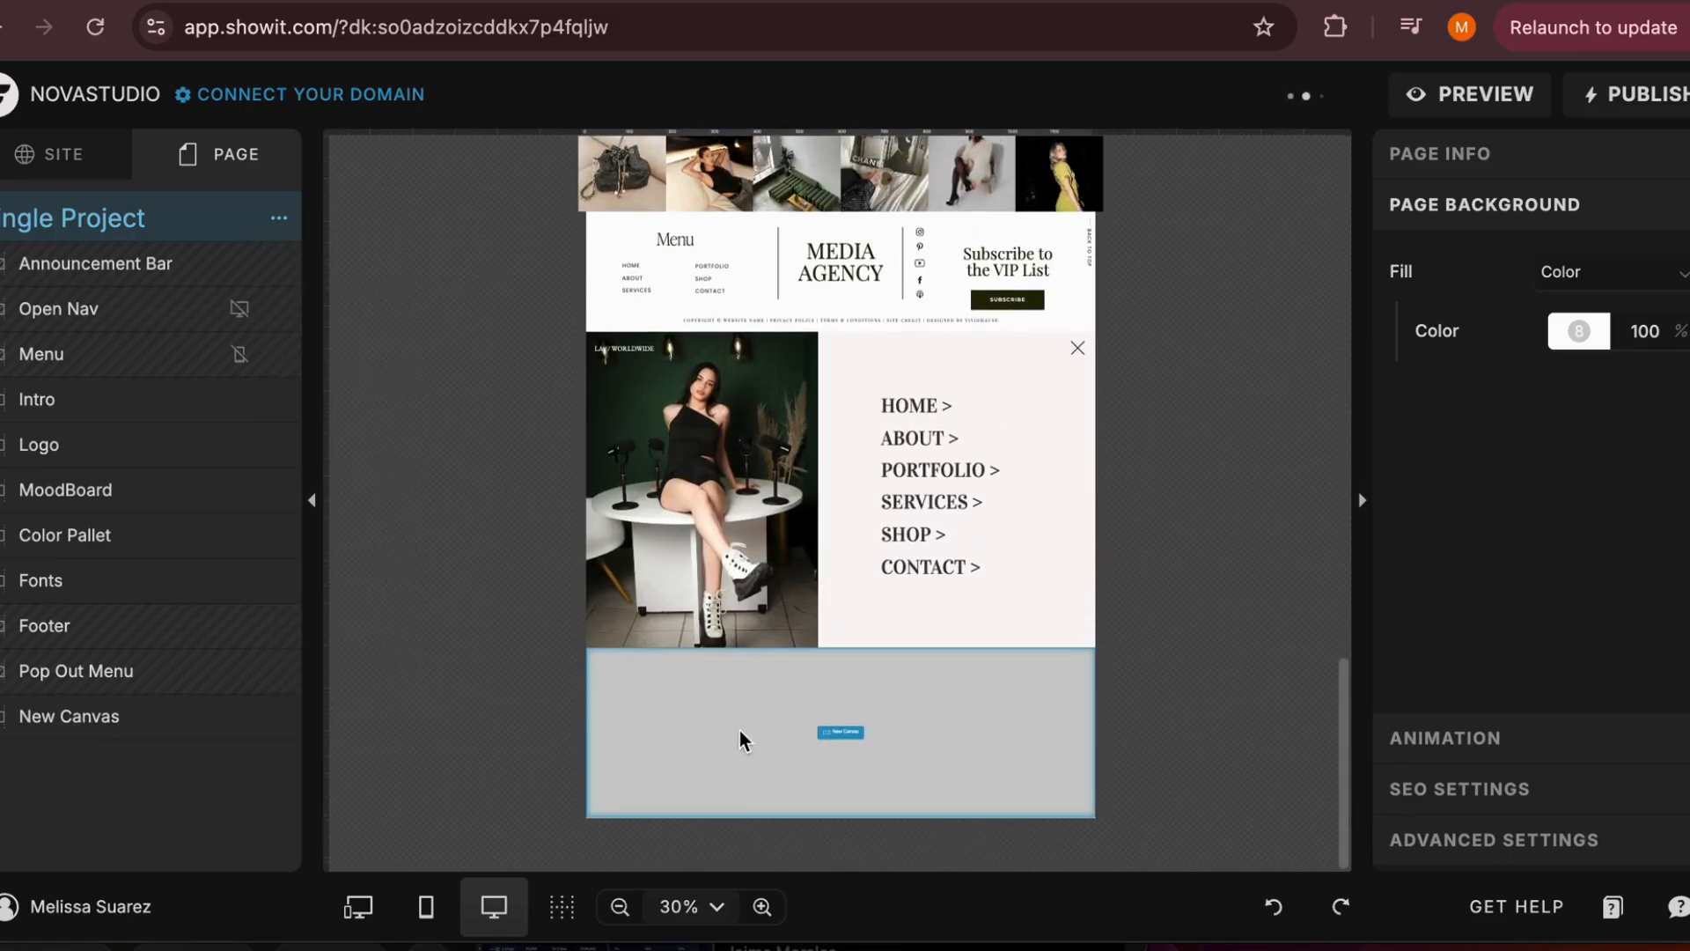
pyautogui.click(604, 755)
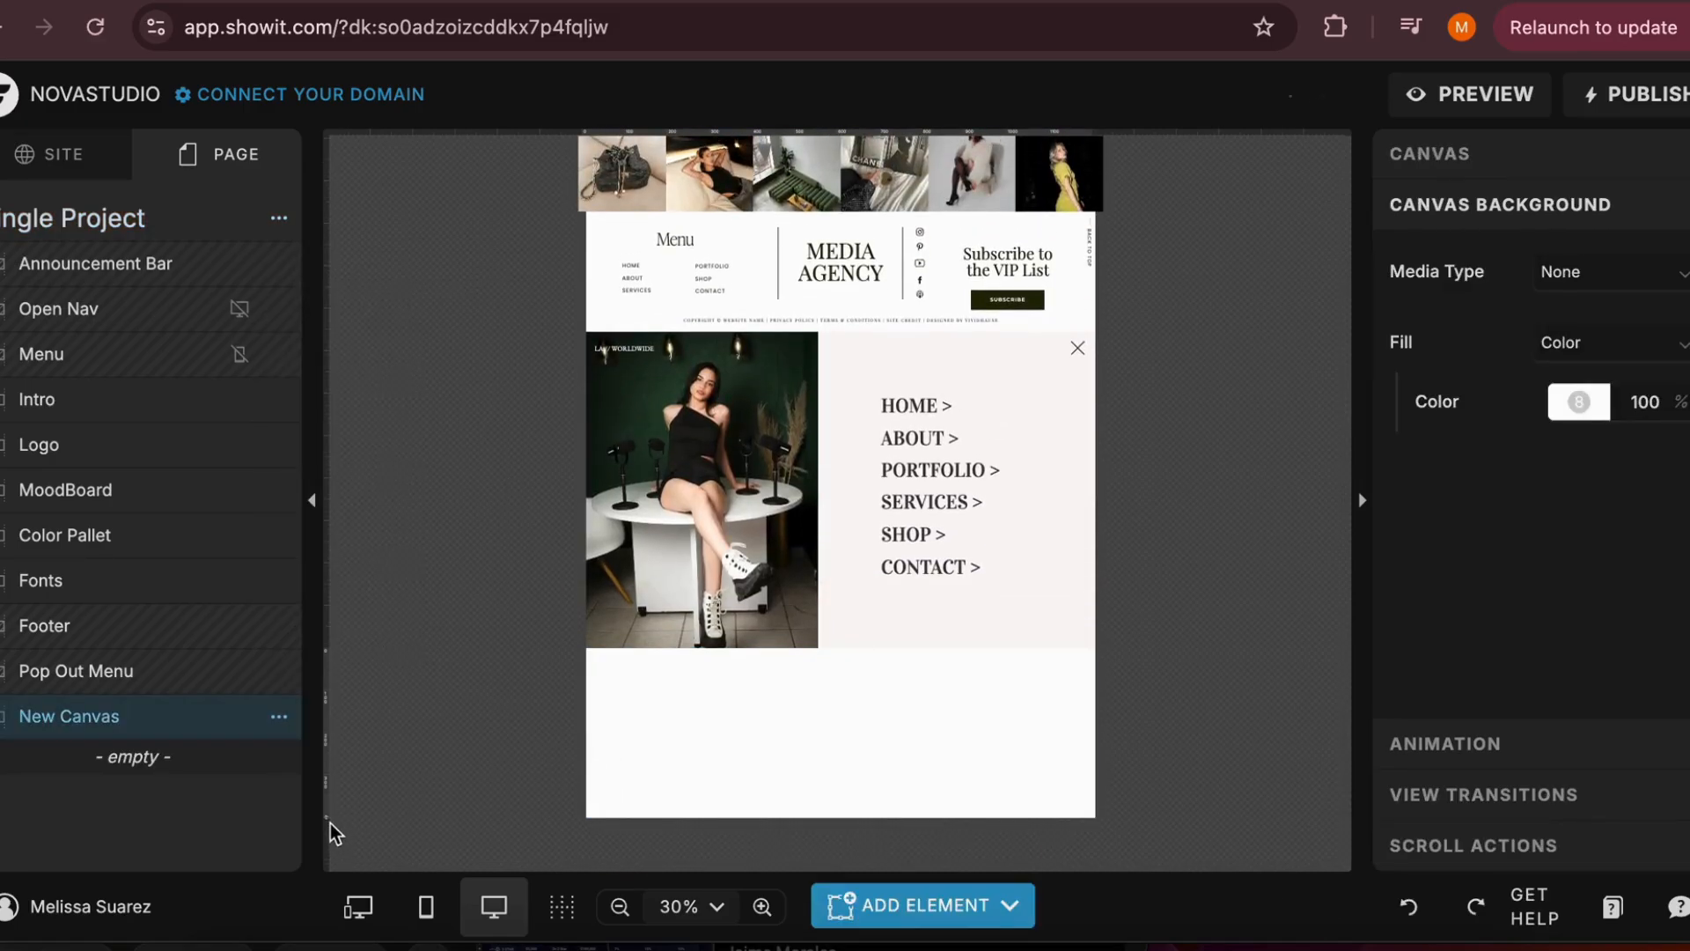
pyautogui.moveTo(329, 818); pyautogui.dragTo(321, 902)
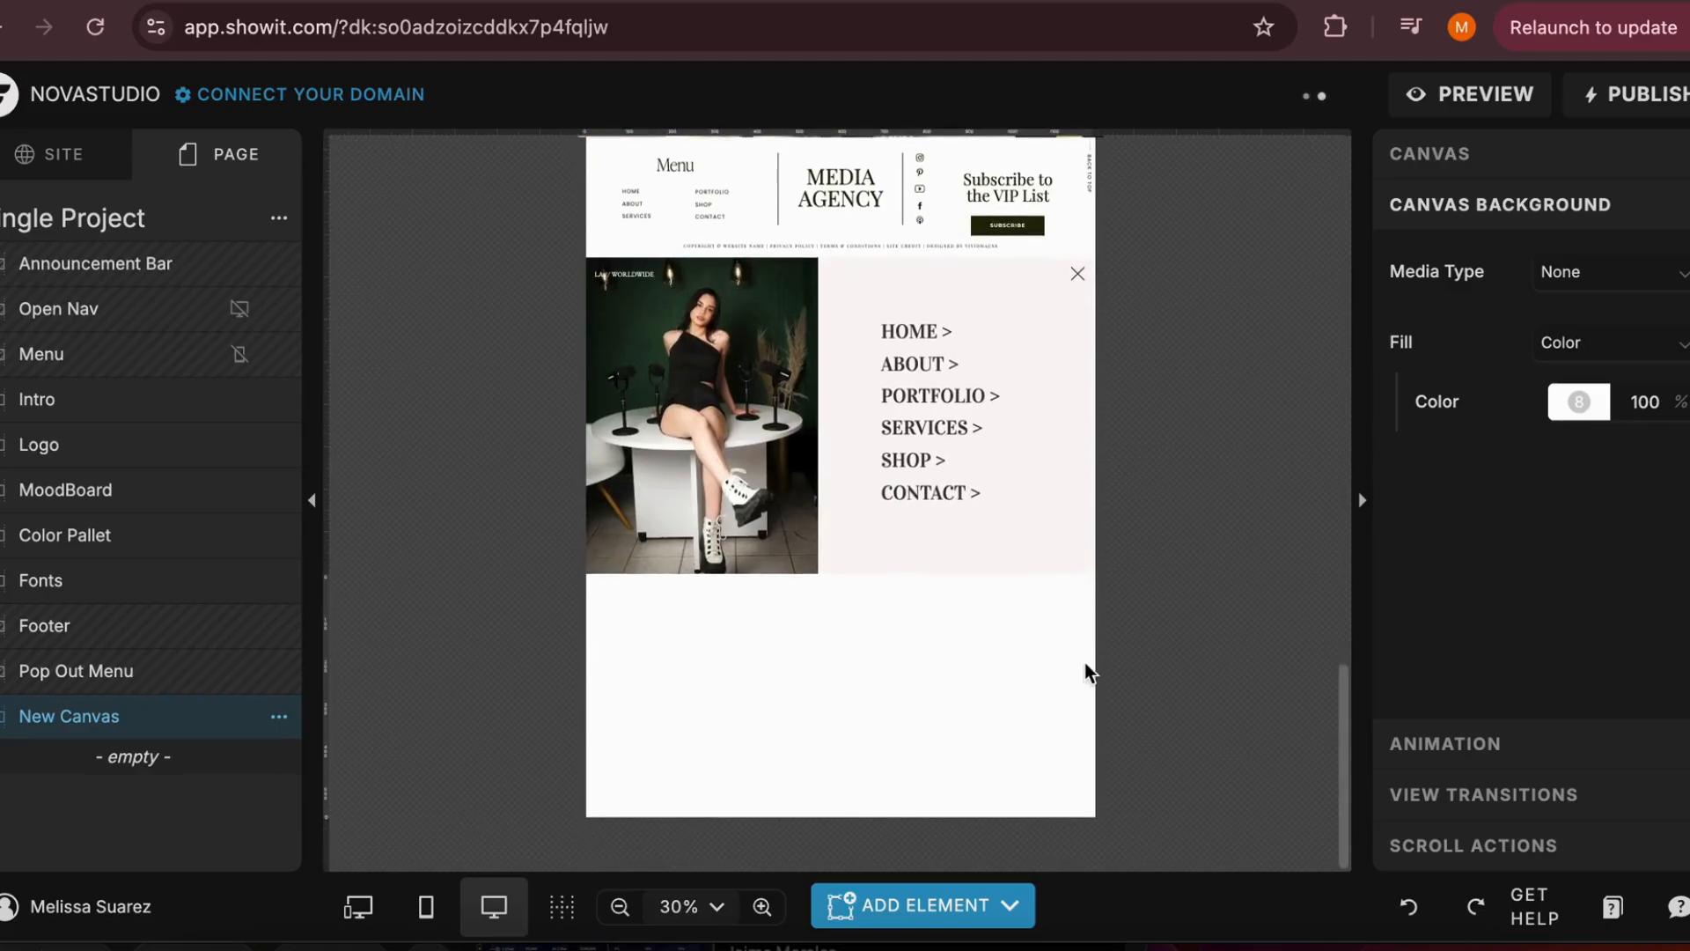
# Fill the new canvas with color style 7 and rename the canvas Gallery
pyautogui.click(1579, 402)
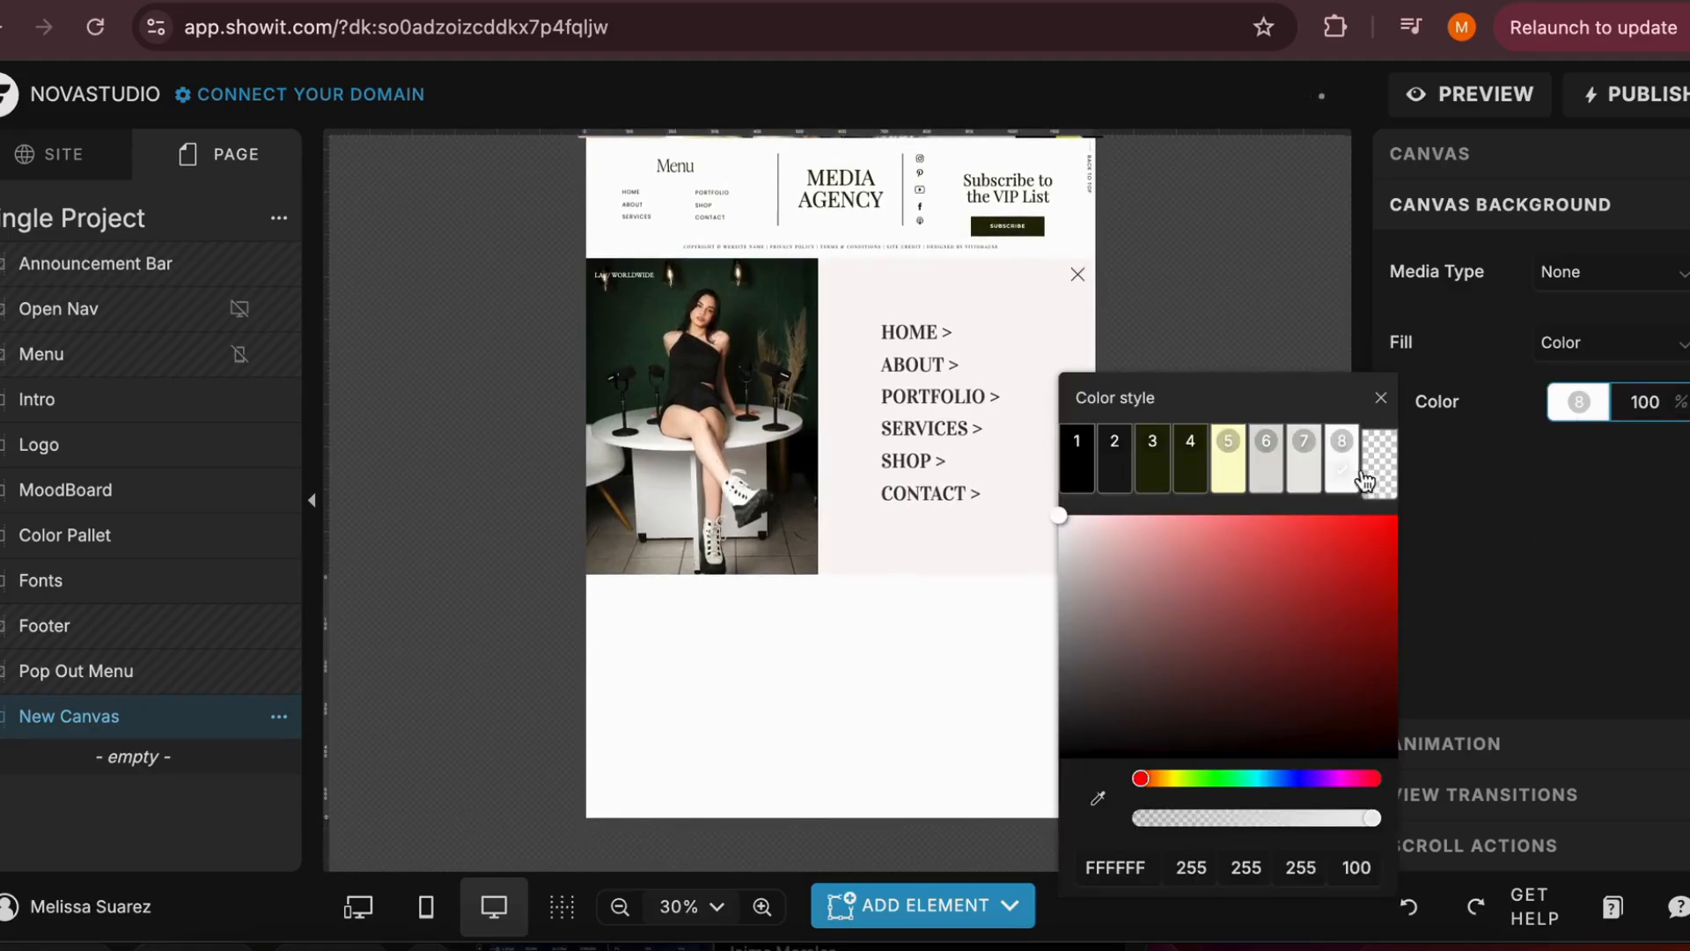
pyautogui.click(1304, 457)
pyautogui.click(276, 717)
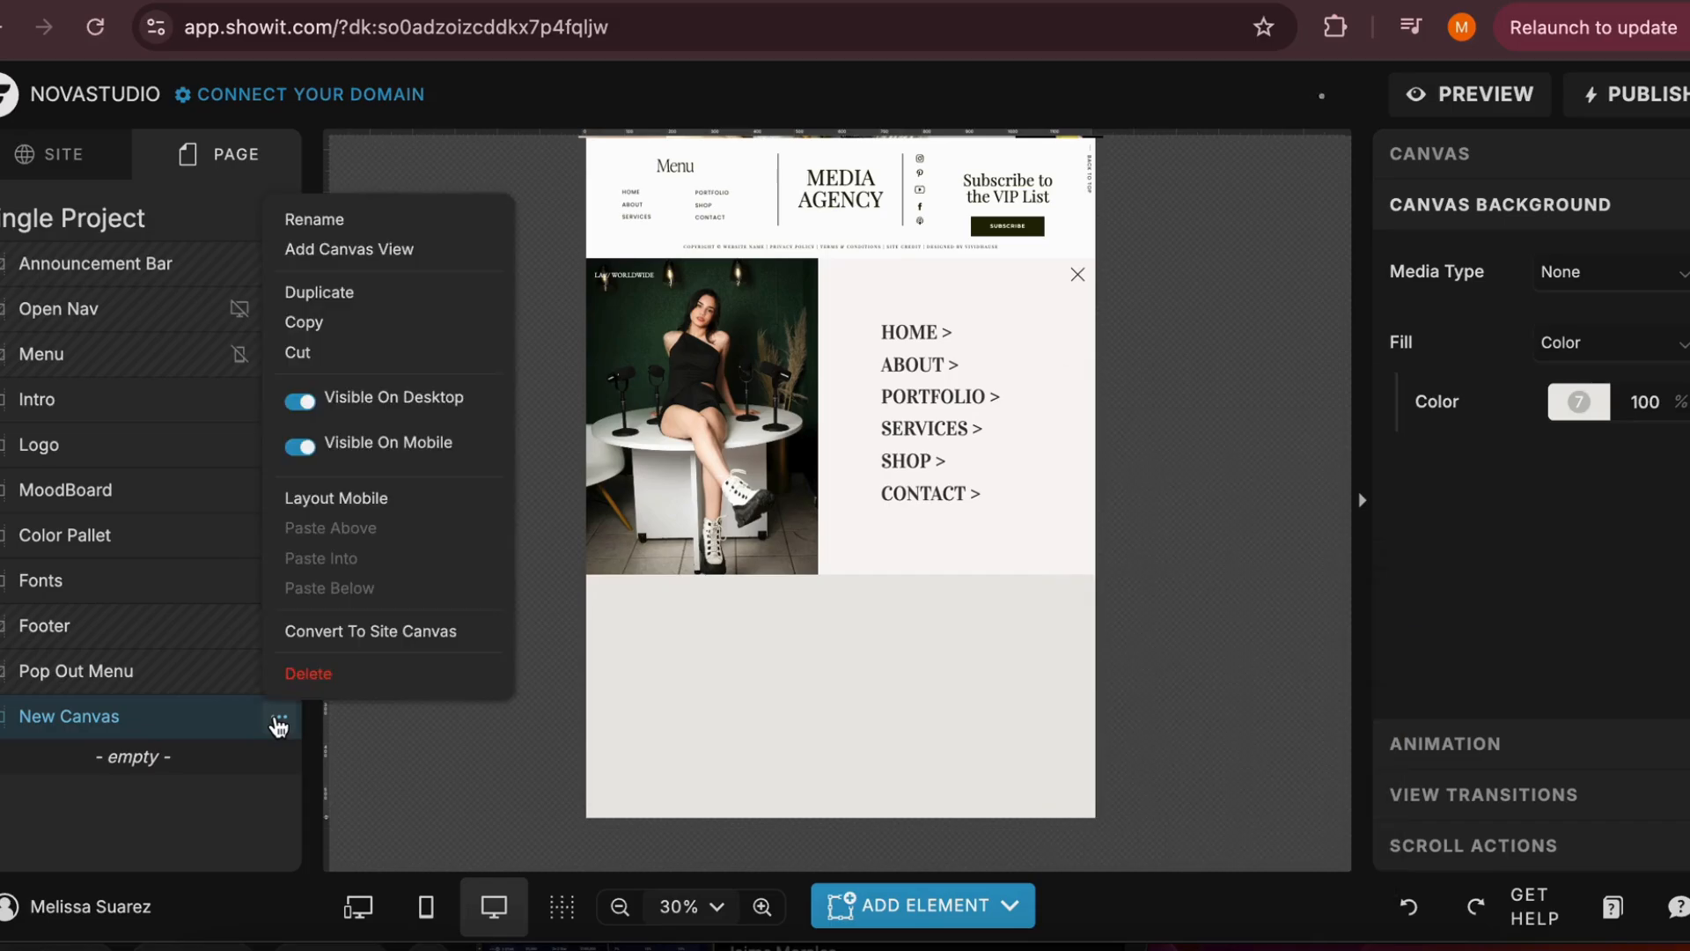
pyautogui.click(407, 220)
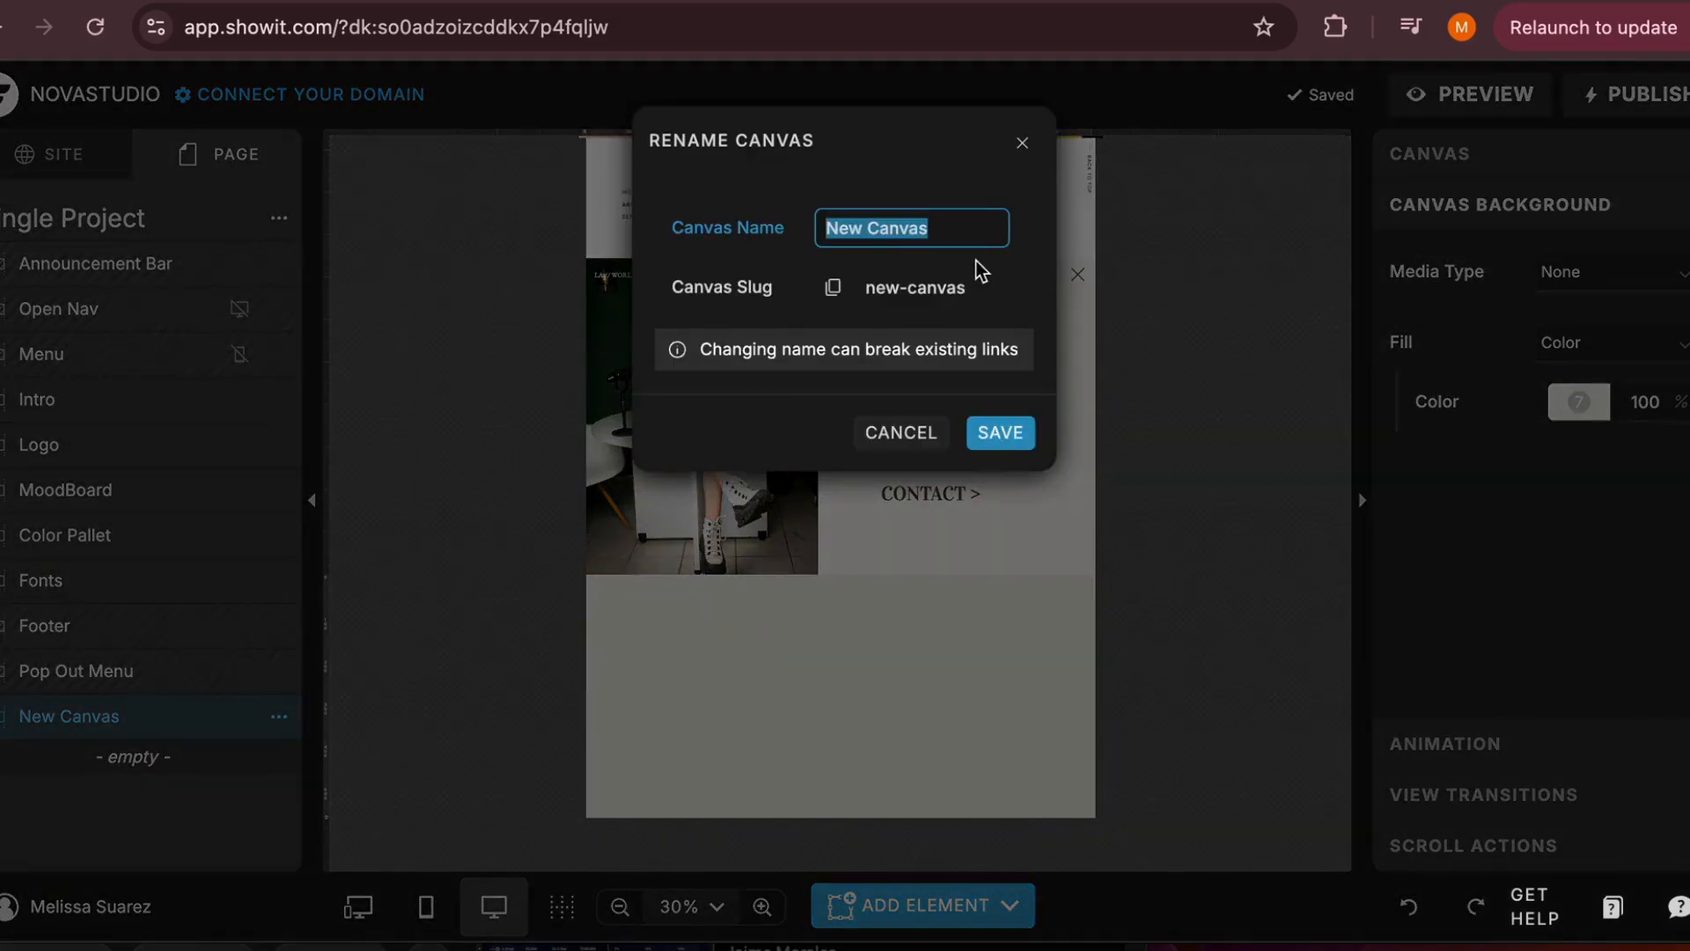
pyautogui.write('Gallery')
pyautogui.press('Return')
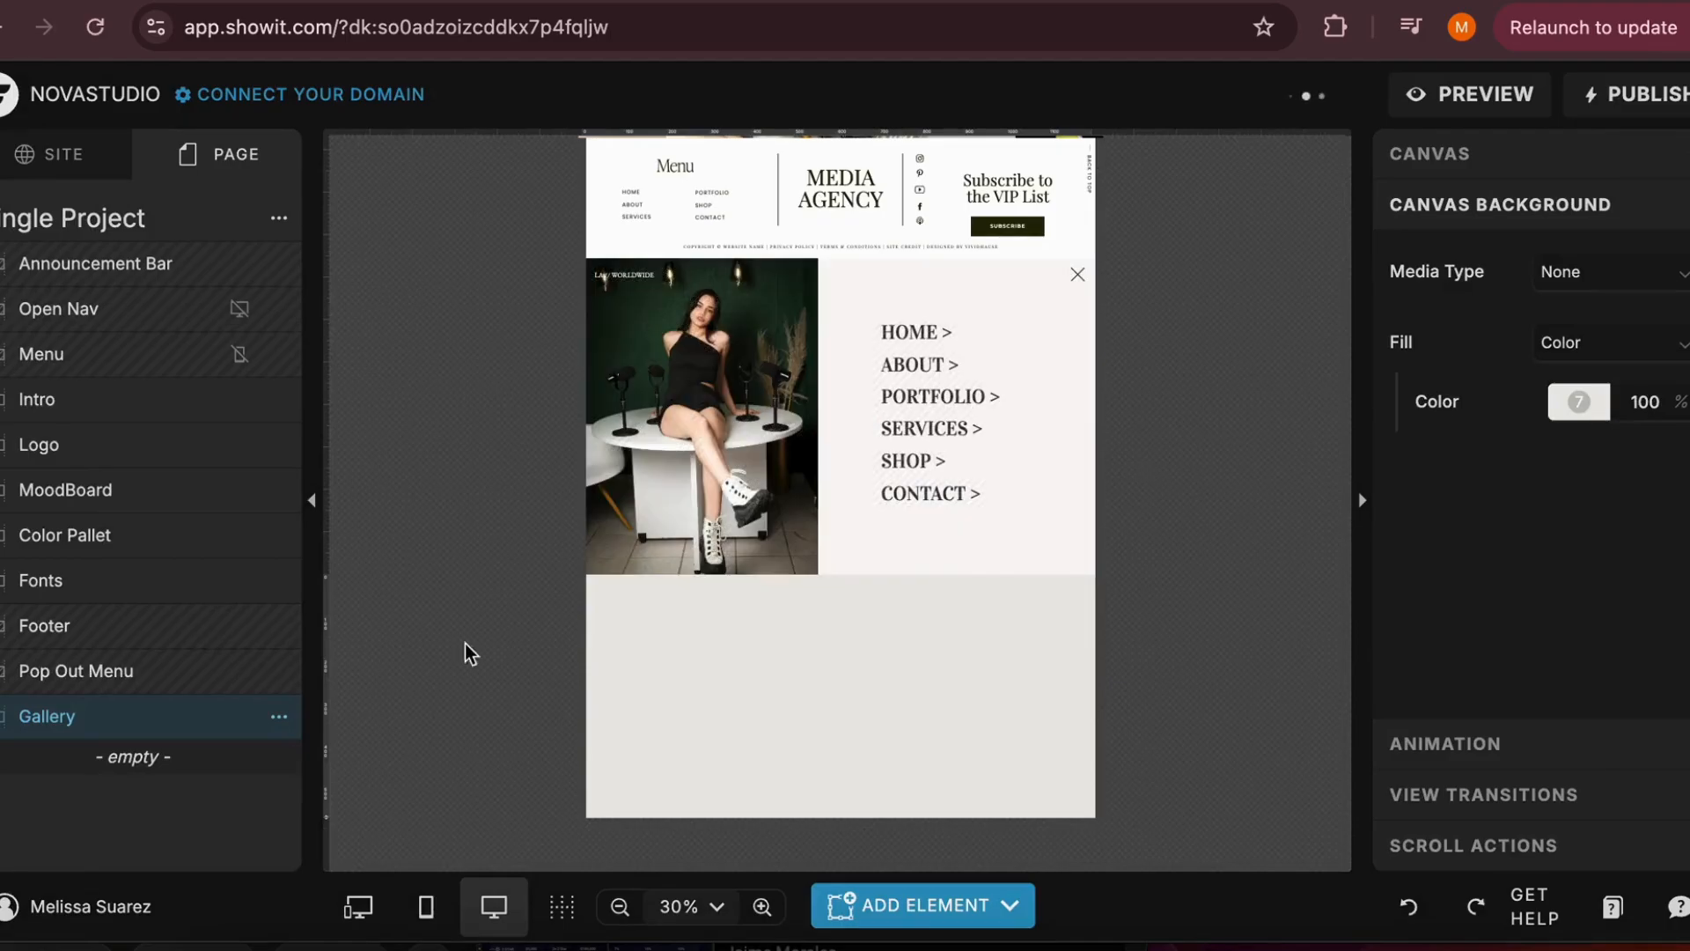
# Move the Gallery canvas directly below Intro and add a gallery element to it
pyautogui.moveTo(68, 731); pyautogui.dragTo(101, 445)
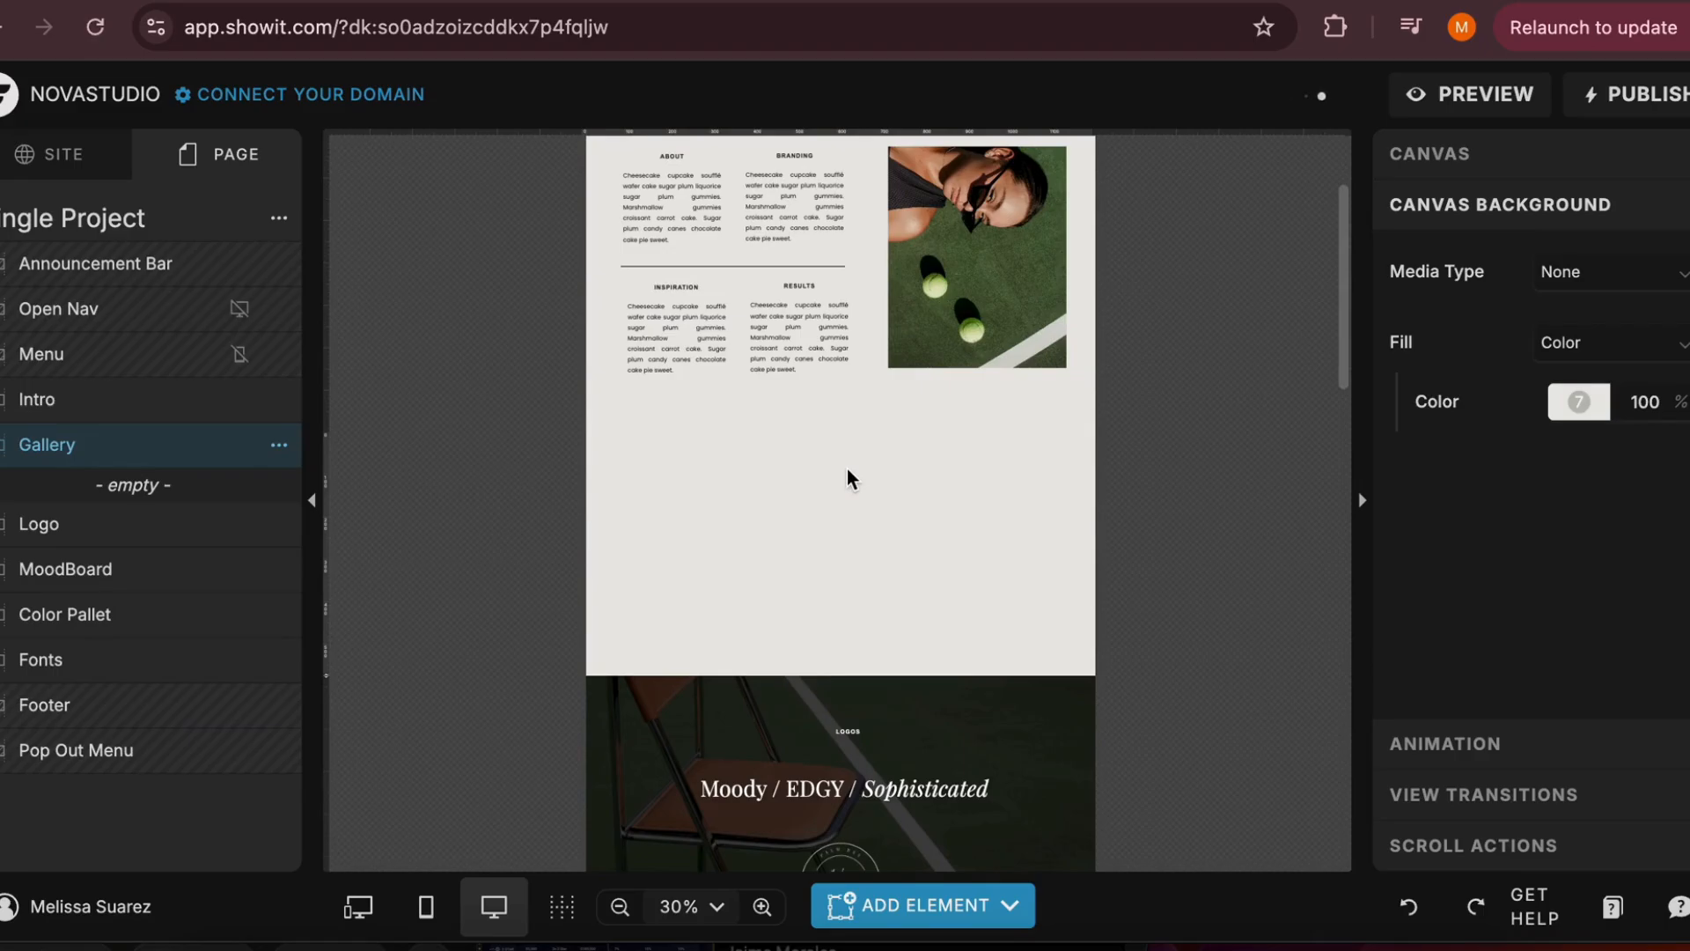
pyautogui.click(916, 907)
pyautogui.click(885, 803)
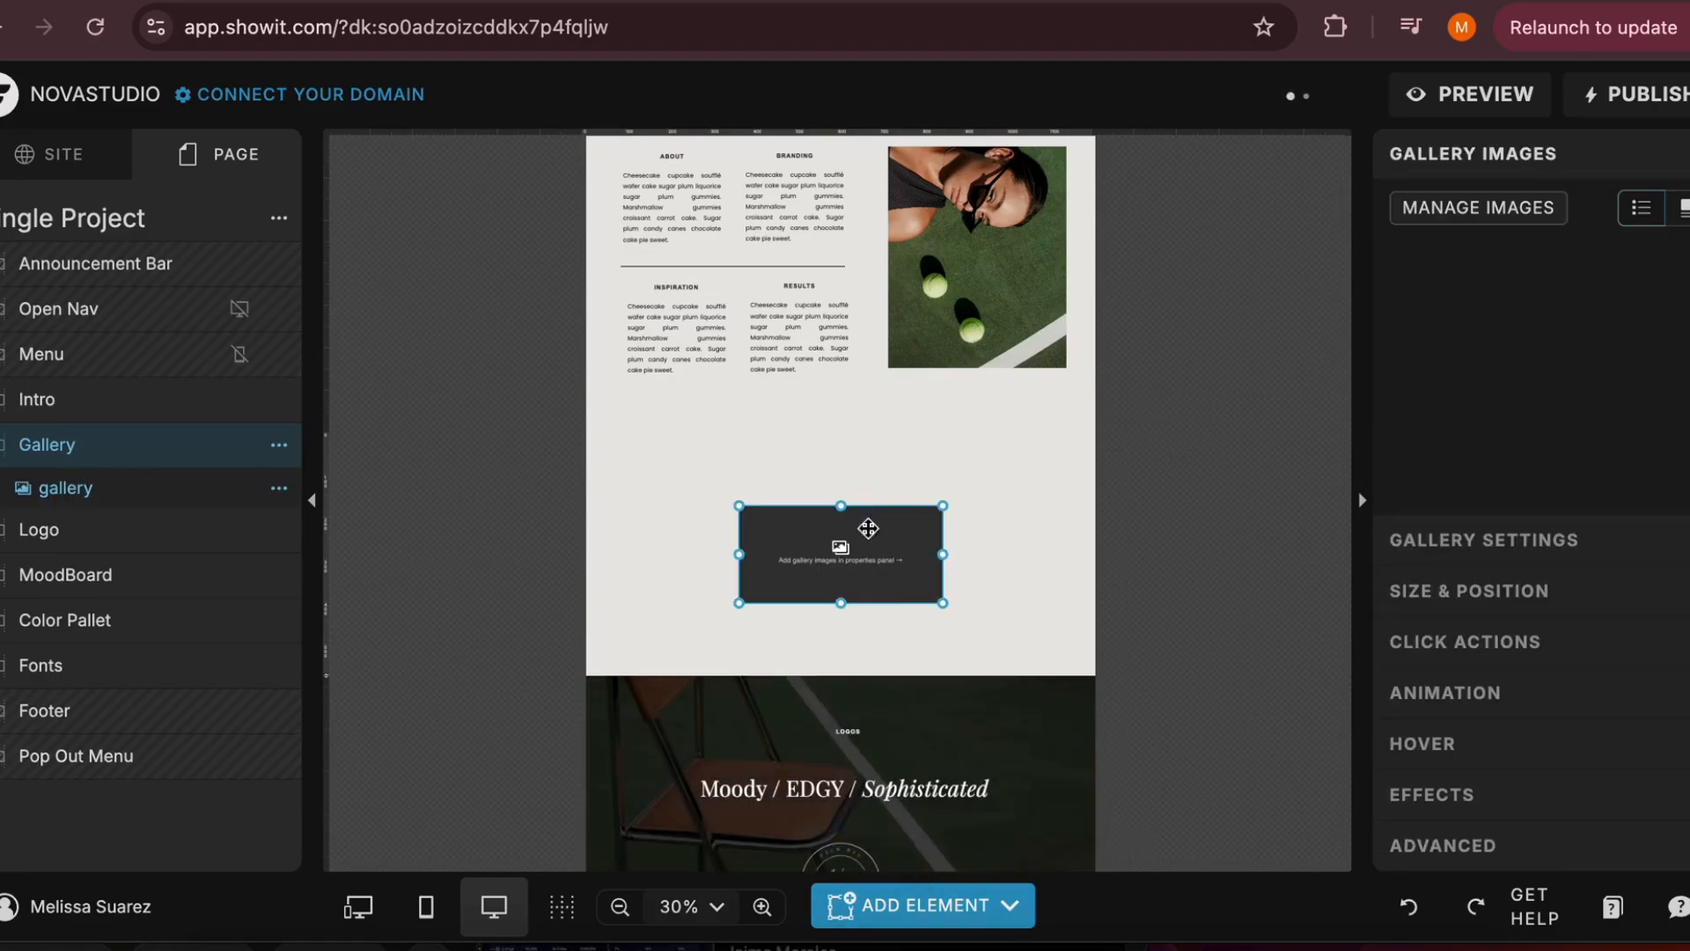
# Move the gallery element to the canvas's upper left and stretch it across the full canvas width and most of its height
pyautogui.moveTo(841, 544); pyautogui.dragTo(691, 463)
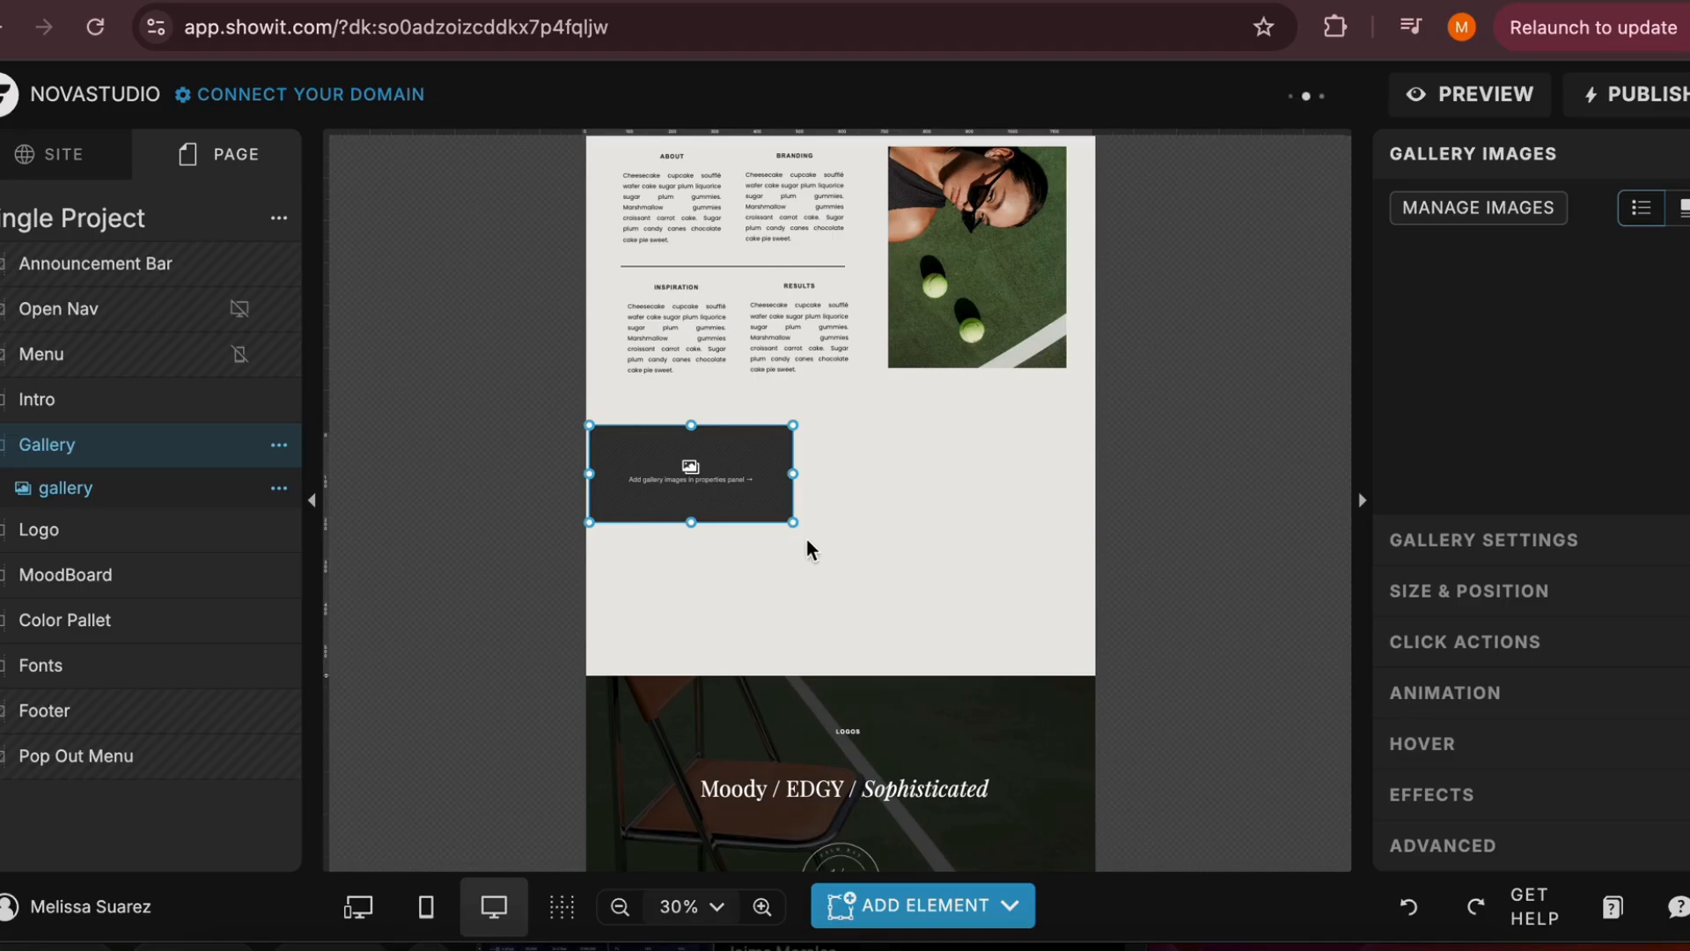
pyautogui.moveTo(792, 521); pyautogui.dragTo(1032, 622)
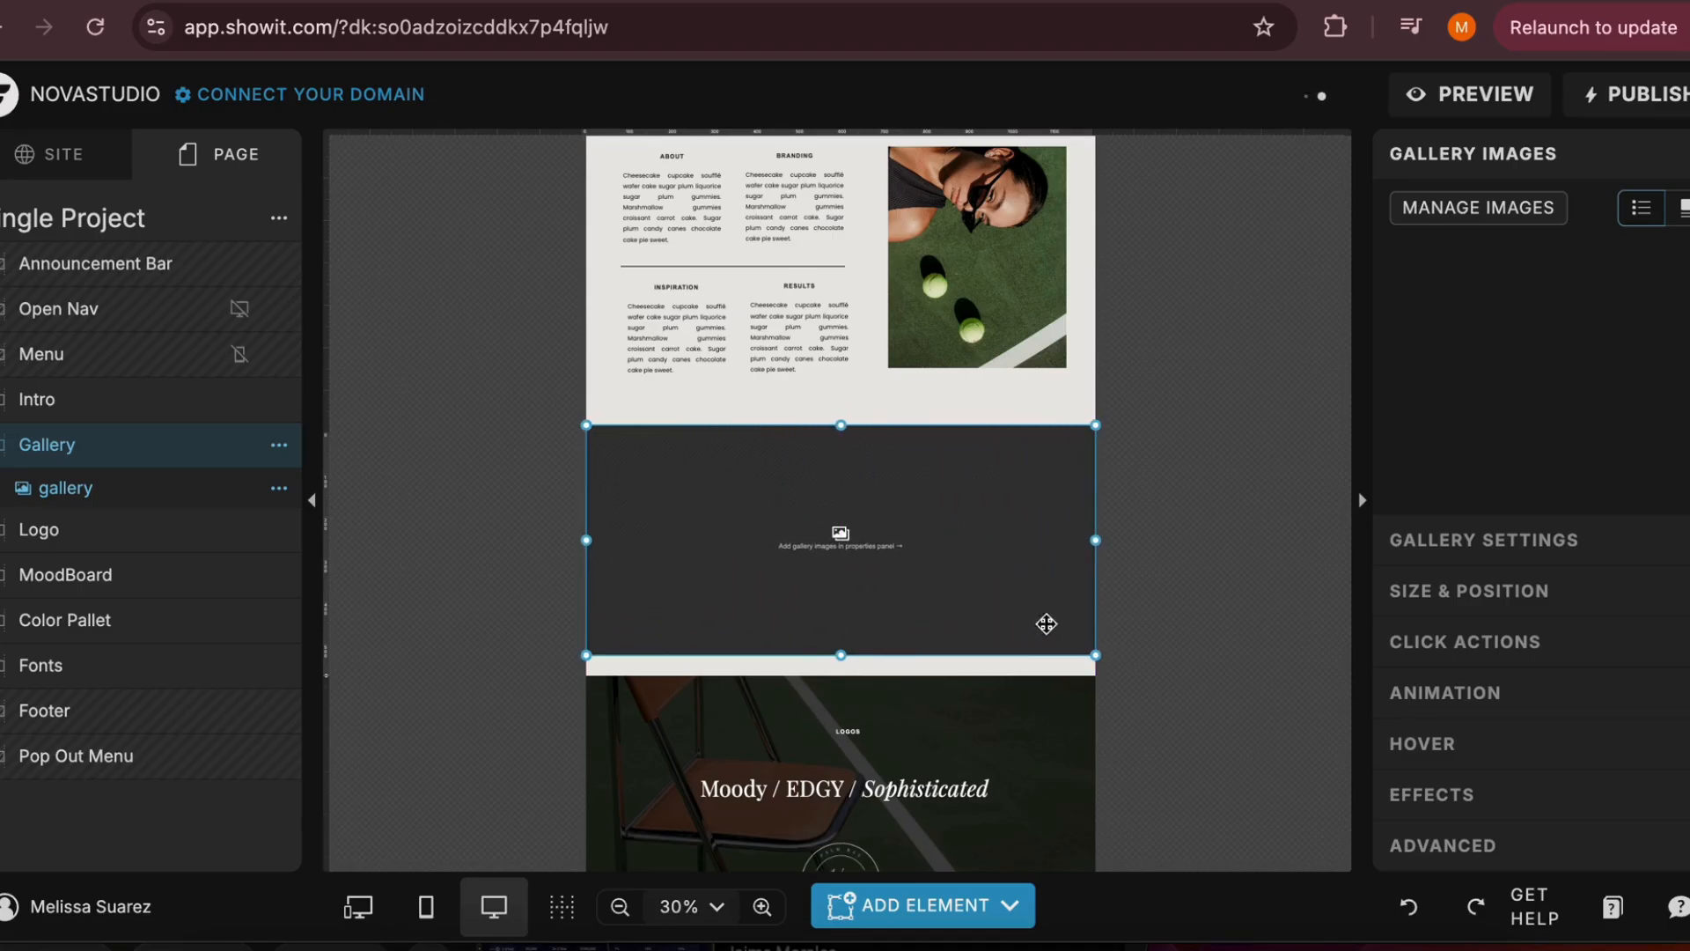
pyautogui.click(801, 662)
pyautogui.click(798, 583)
# Add the box-and-laptop photo and the elevator mirror selfie from the Dark moody folder to the gallery's images
pyautogui.click(1496, 210)
pyautogui.click(517, 466)
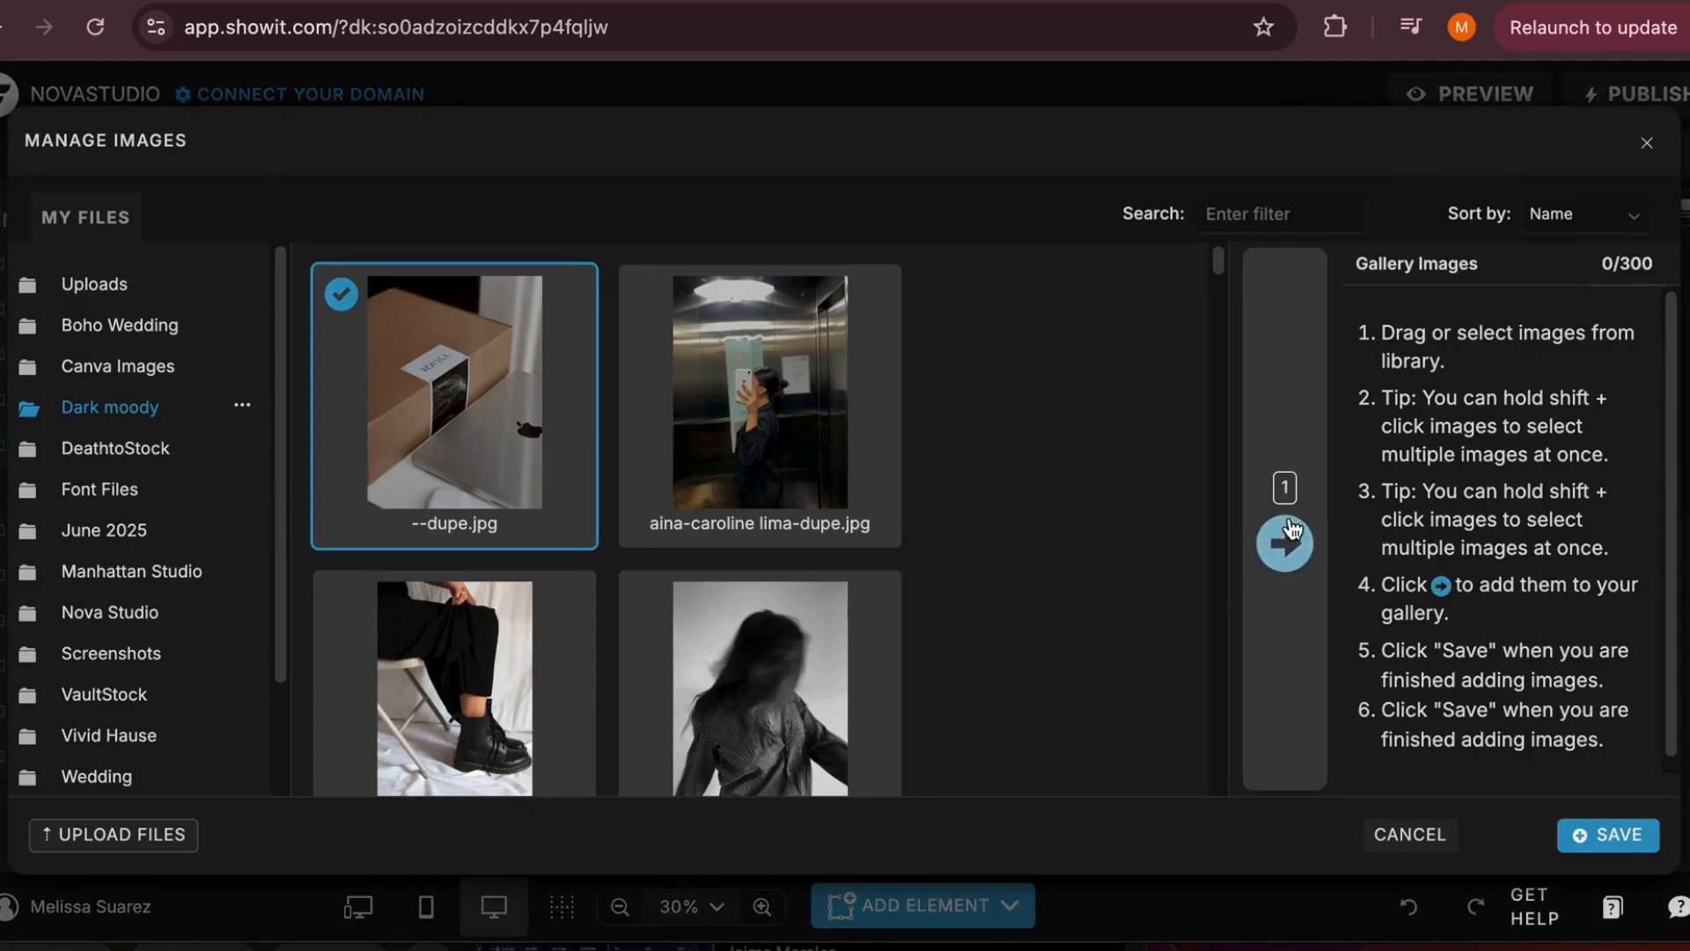
pyautogui.click(1287, 528)
pyautogui.click(797, 378)
pyautogui.click(1273, 543)
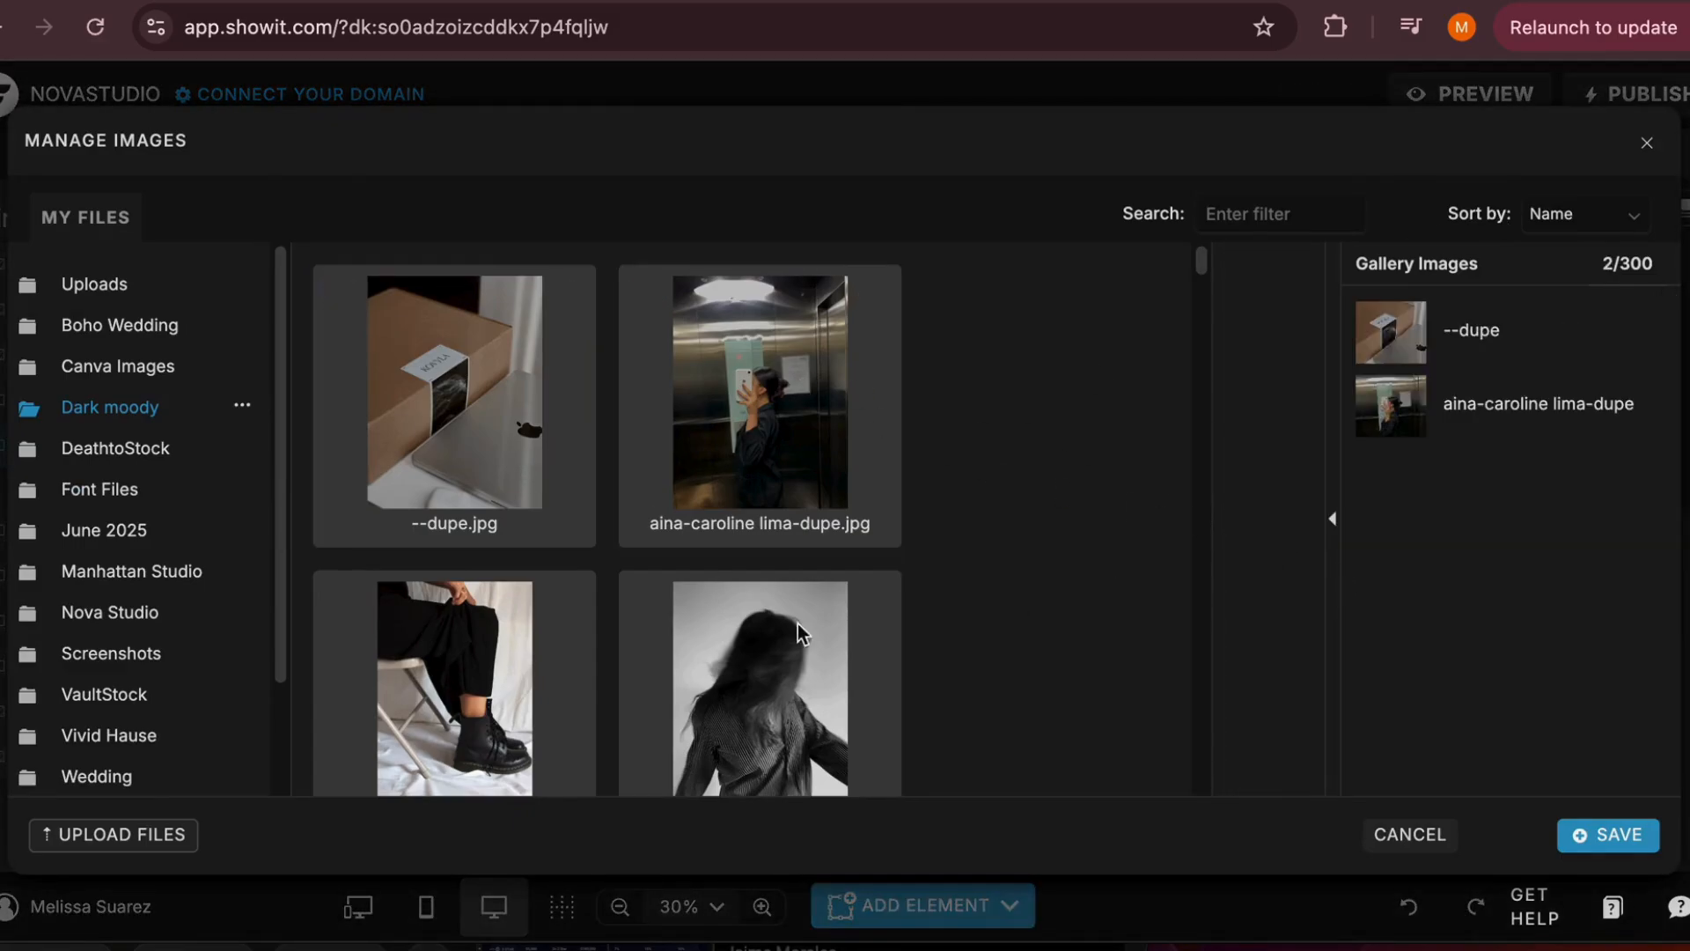
# Add the black boots photo and the blurred black-and-white portrait to the gallery's images
pyautogui.scroll(-2, 798, 623)
pyautogui.click(454, 519)
pyautogui.click(1272, 543)
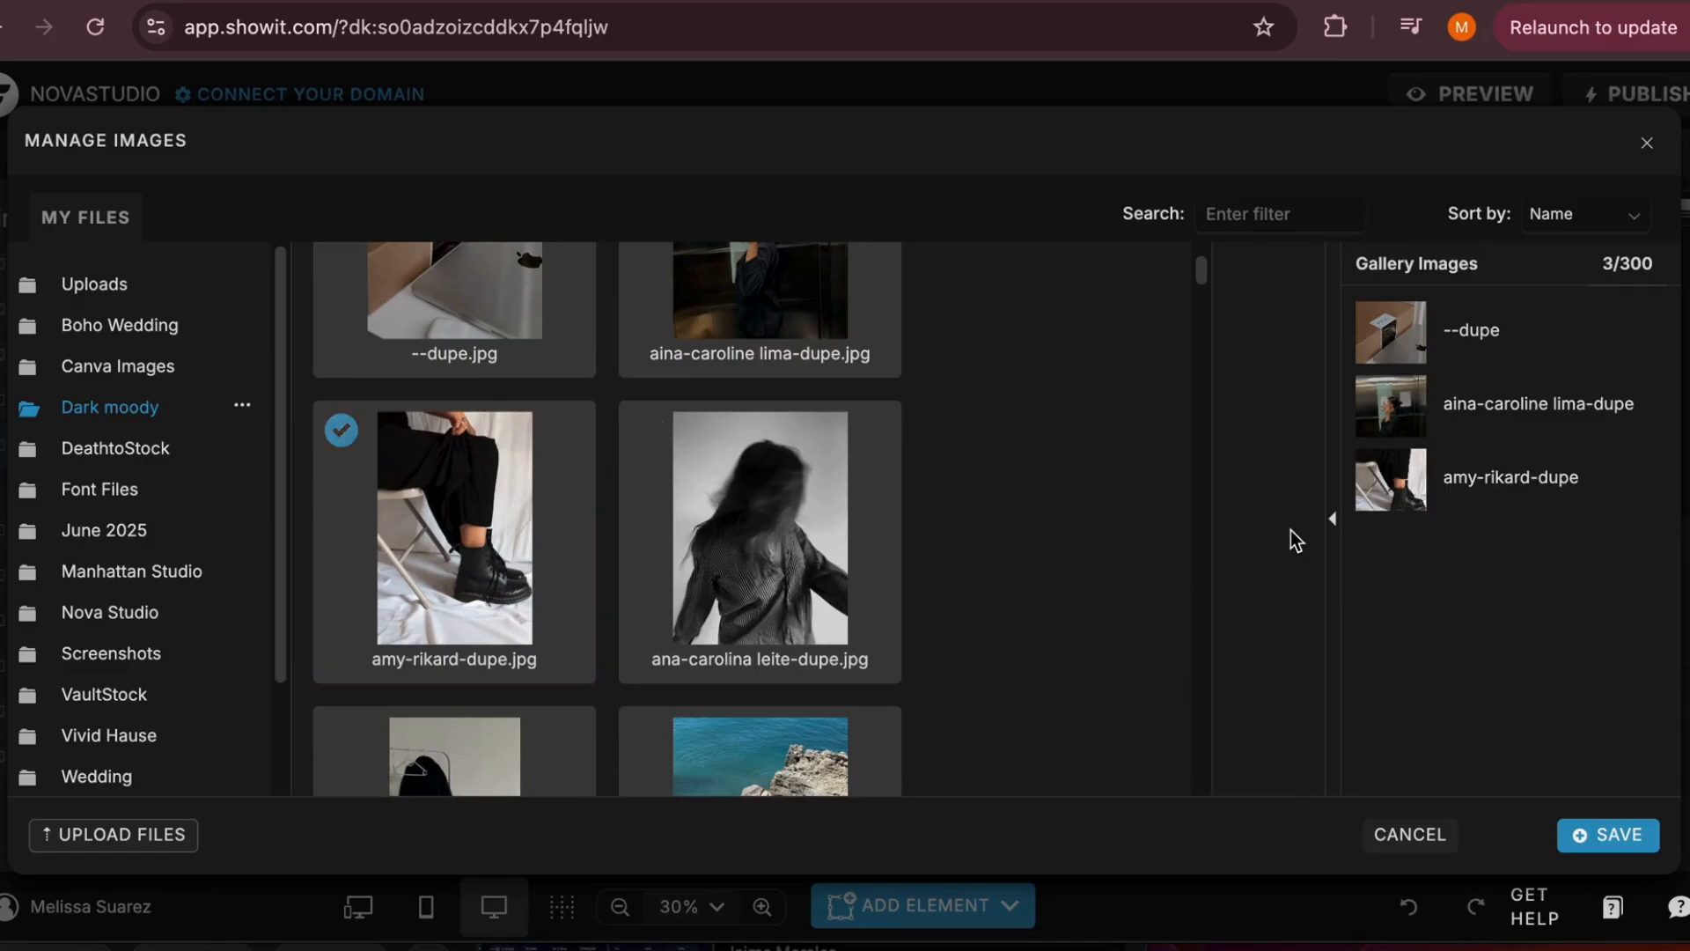
pyautogui.click(879, 528)
pyautogui.click(1265, 544)
# Add the photo of the black jacket on a clothes rack to the gallery's images
pyautogui.scroll(-2, 630, 674)
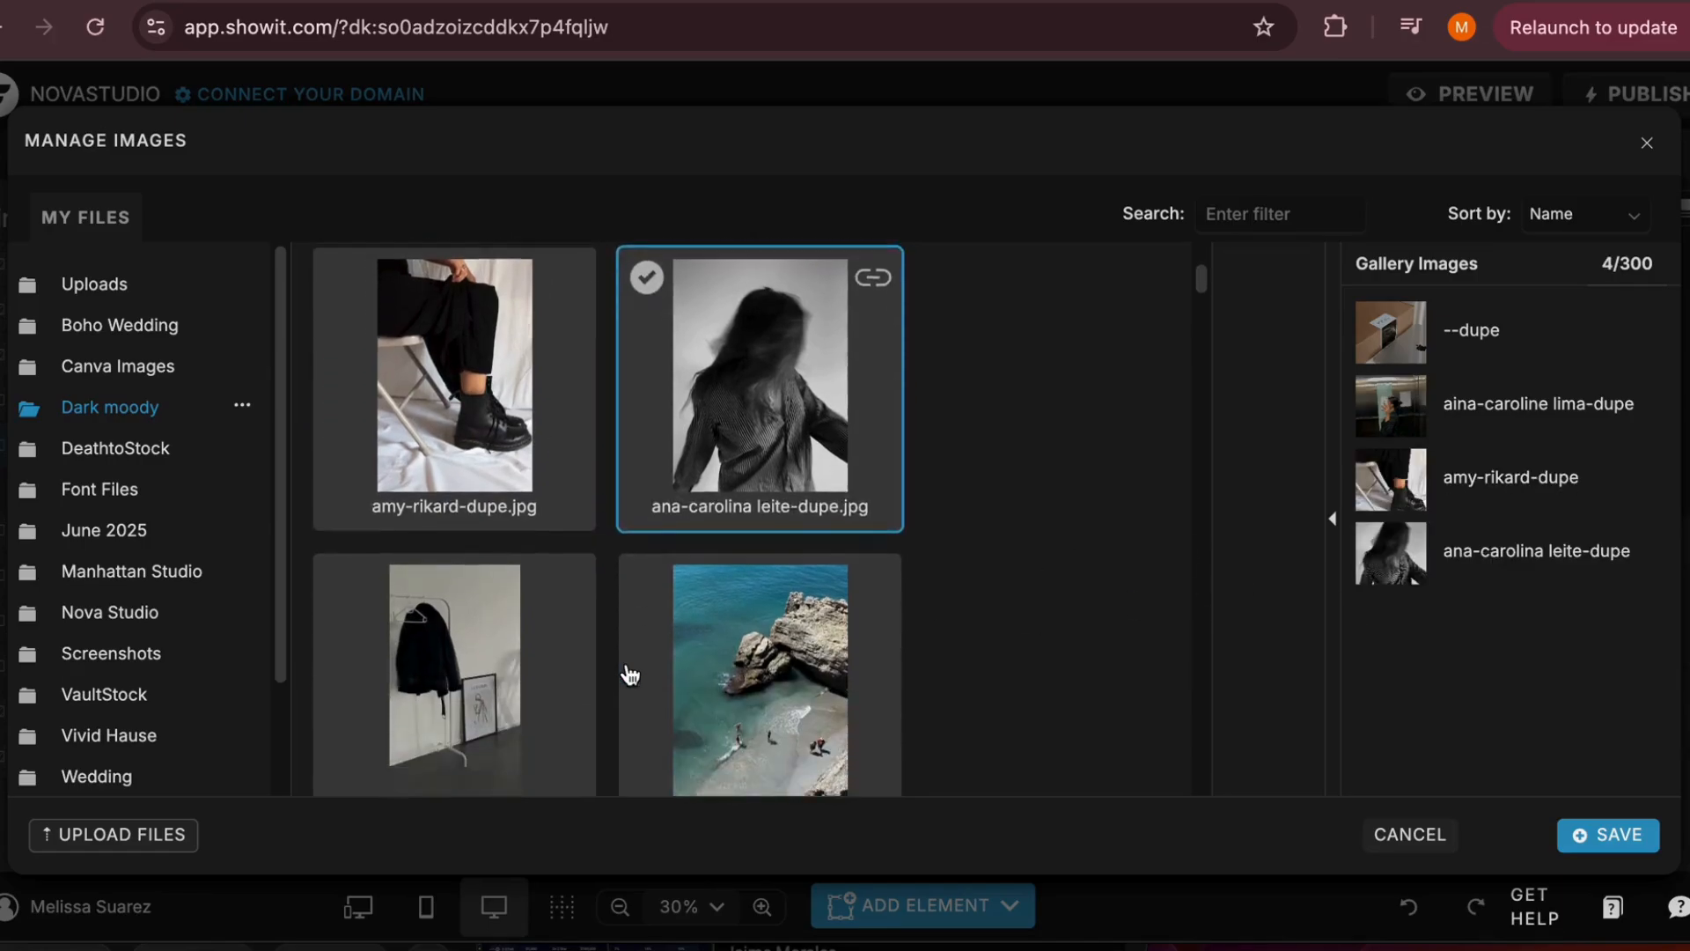
pyautogui.scroll(-2, 630, 674)
pyautogui.click(454, 528)
pyautogui.click(1268, 539)
pyautogui.click(696, 595)
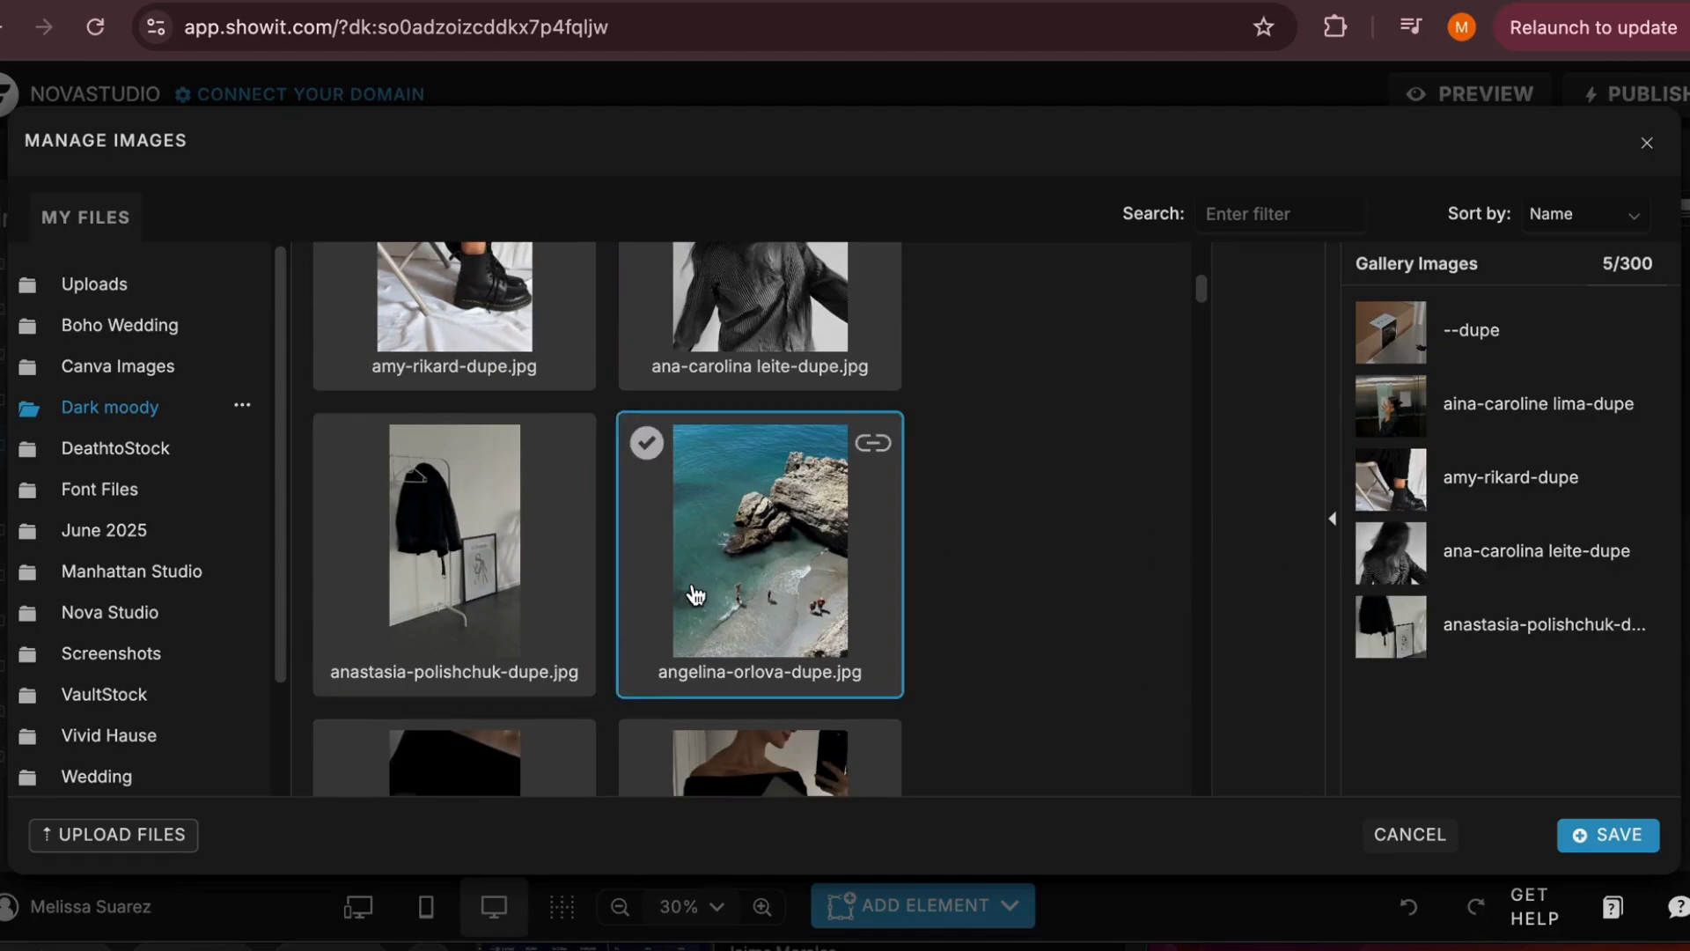
# Add the two photos of a woman in black holding a laptop to the gallery's images
pyautogui.scroll(-3, 695, 595)
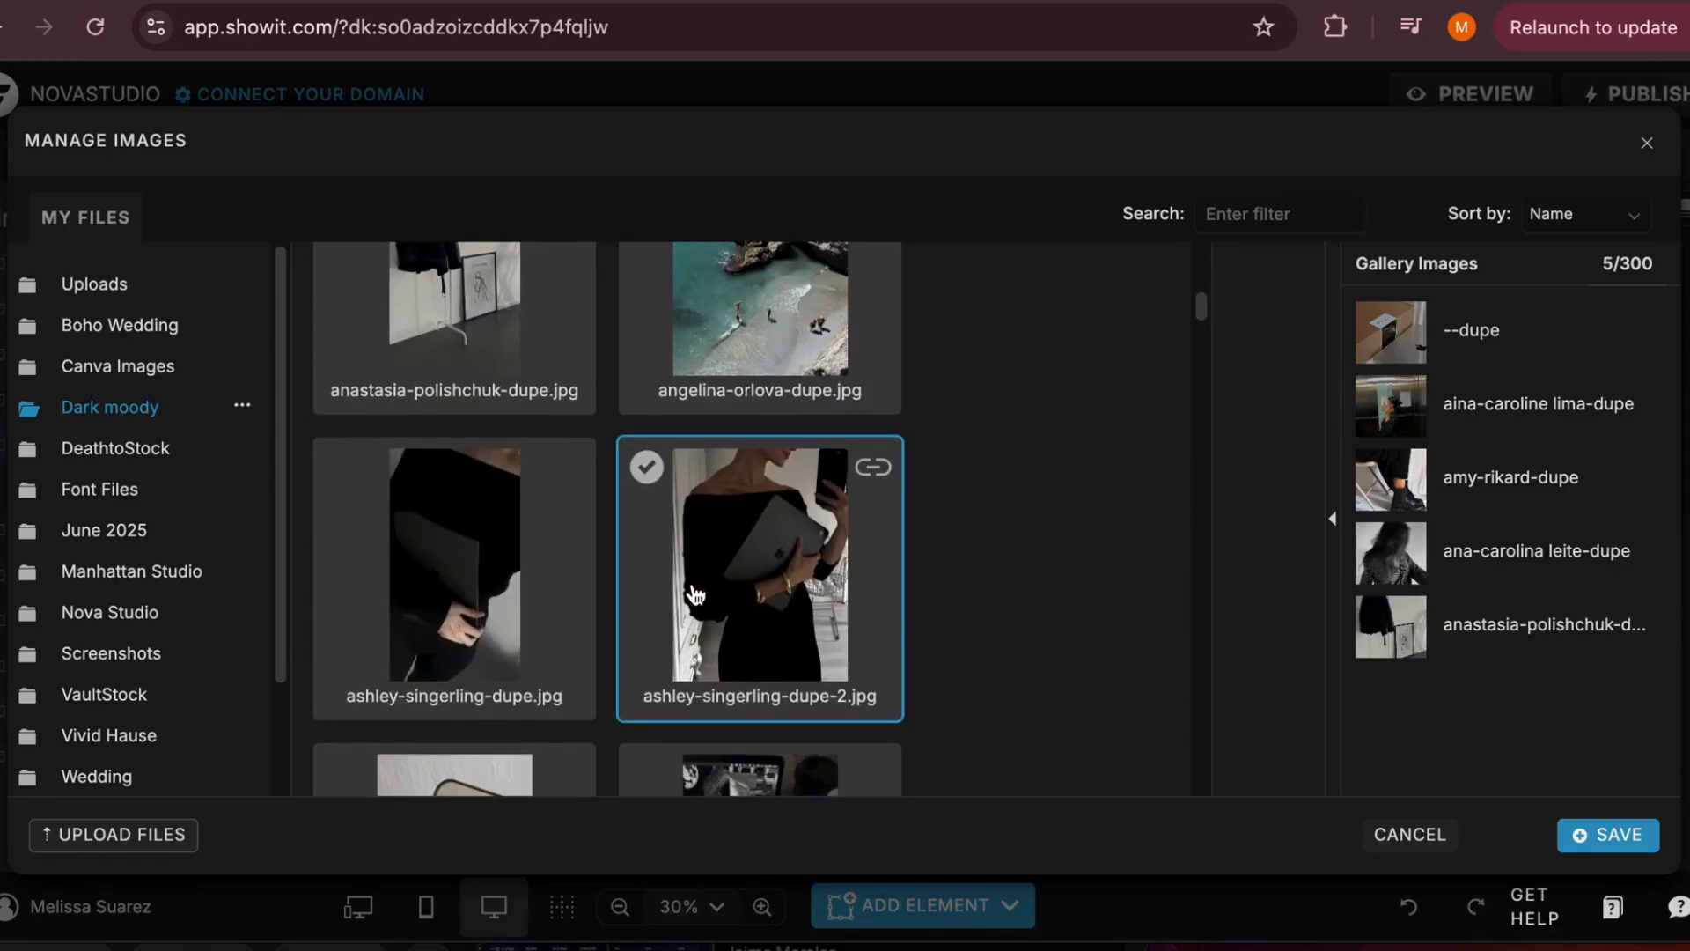
pyautogui.click(563, 577)
pyautogui.click(1258, 540)
pyautogui.click(874, 625)
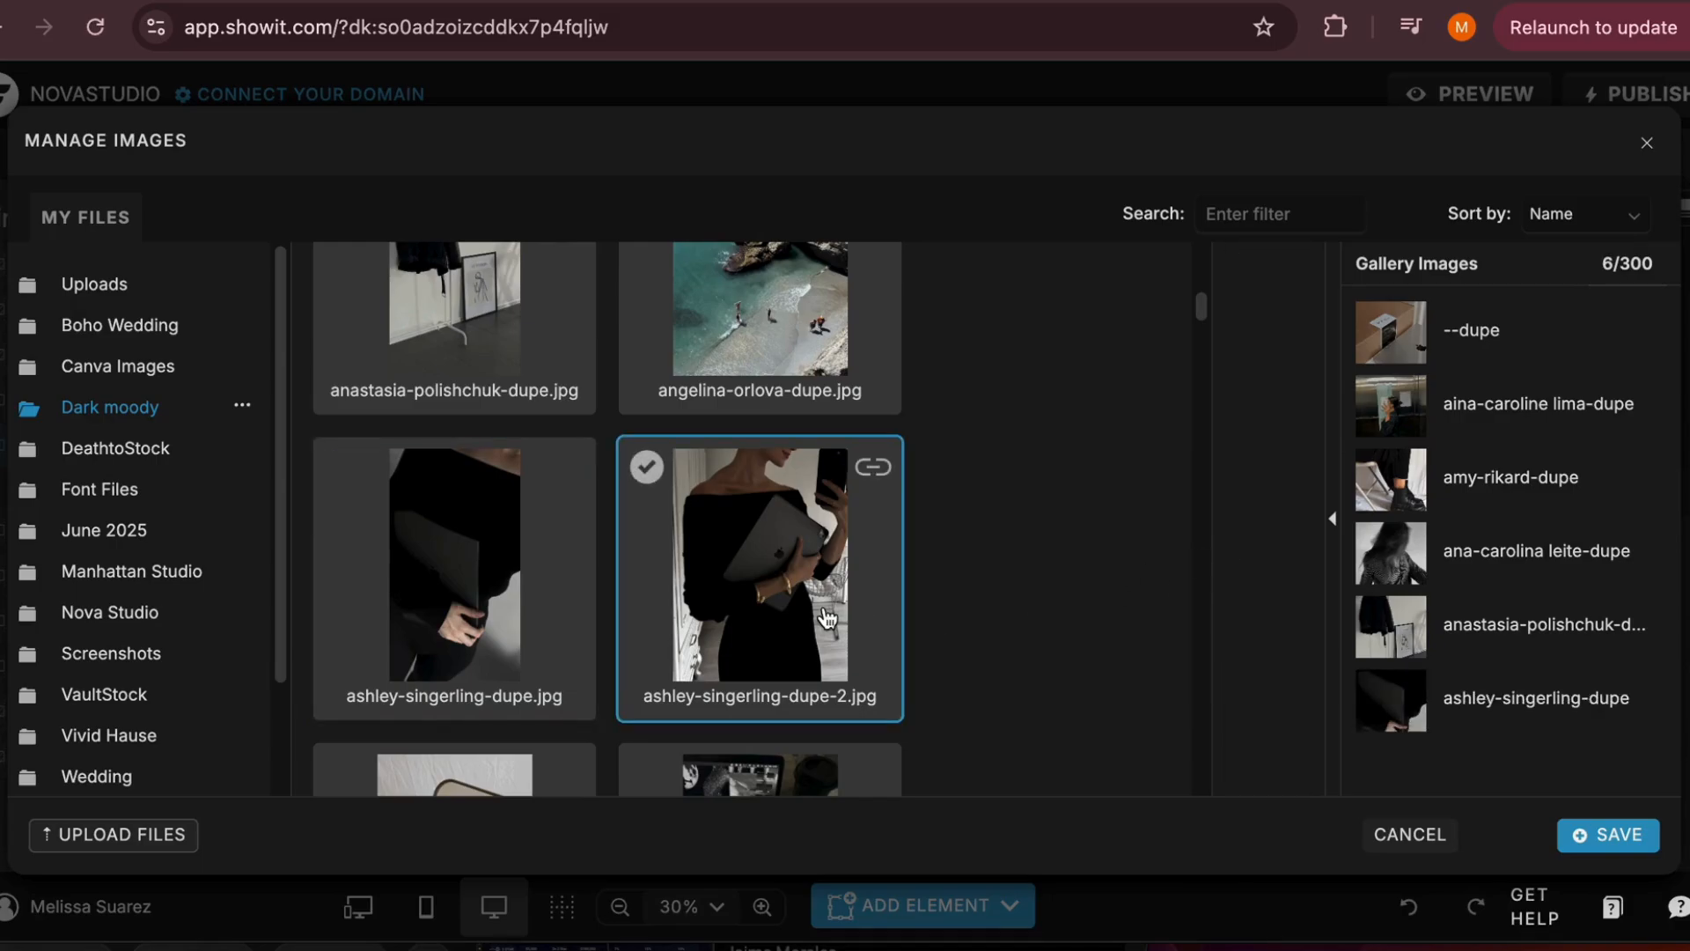
pyautogui.click(1267, 541)
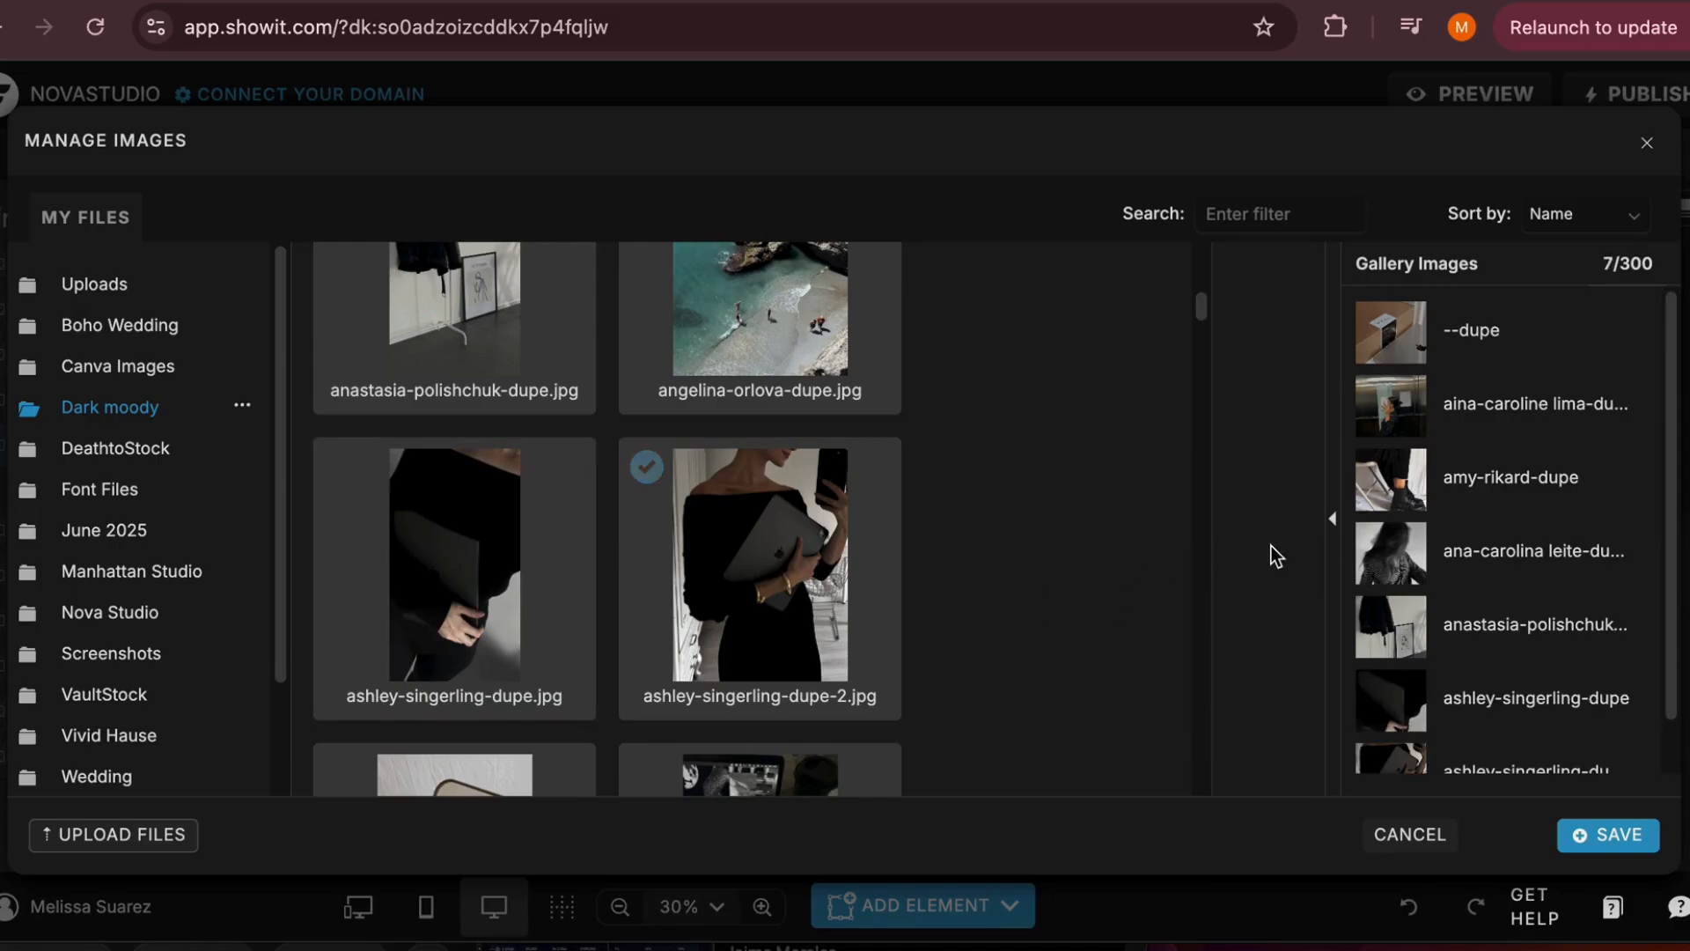
# Save the gallery's image selection and set it to a Sliding Gallery with an auto advance of 1.25 seconds
pyautogui.click(1600, 846)
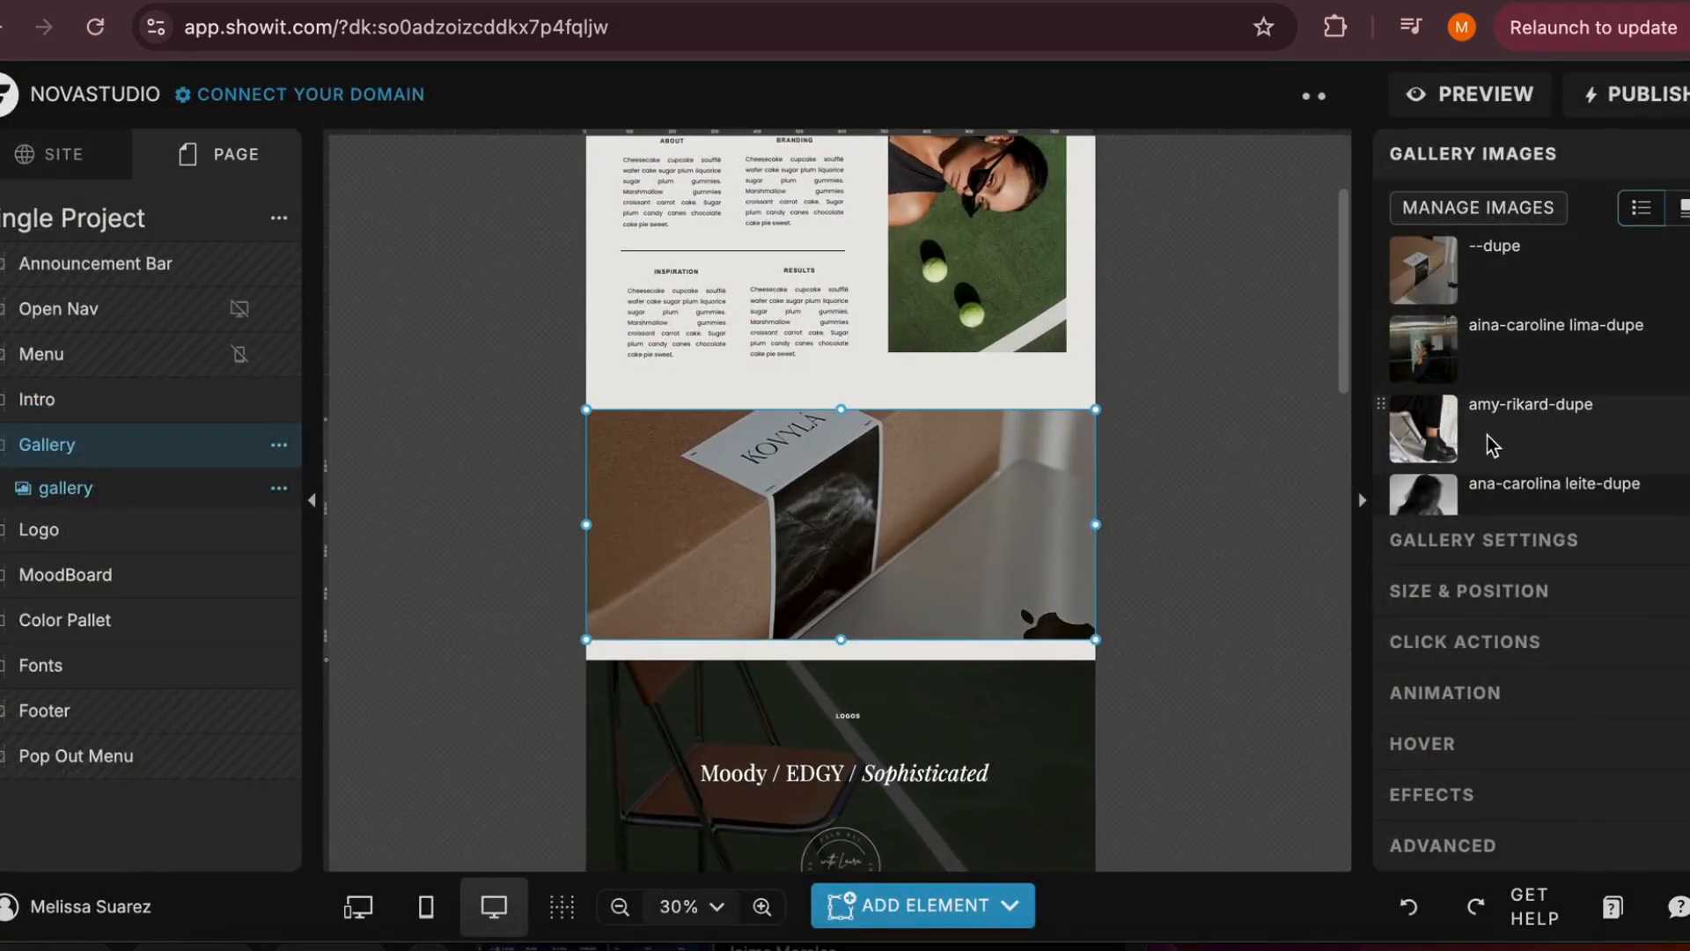
pyautogui.click(1464, 542)
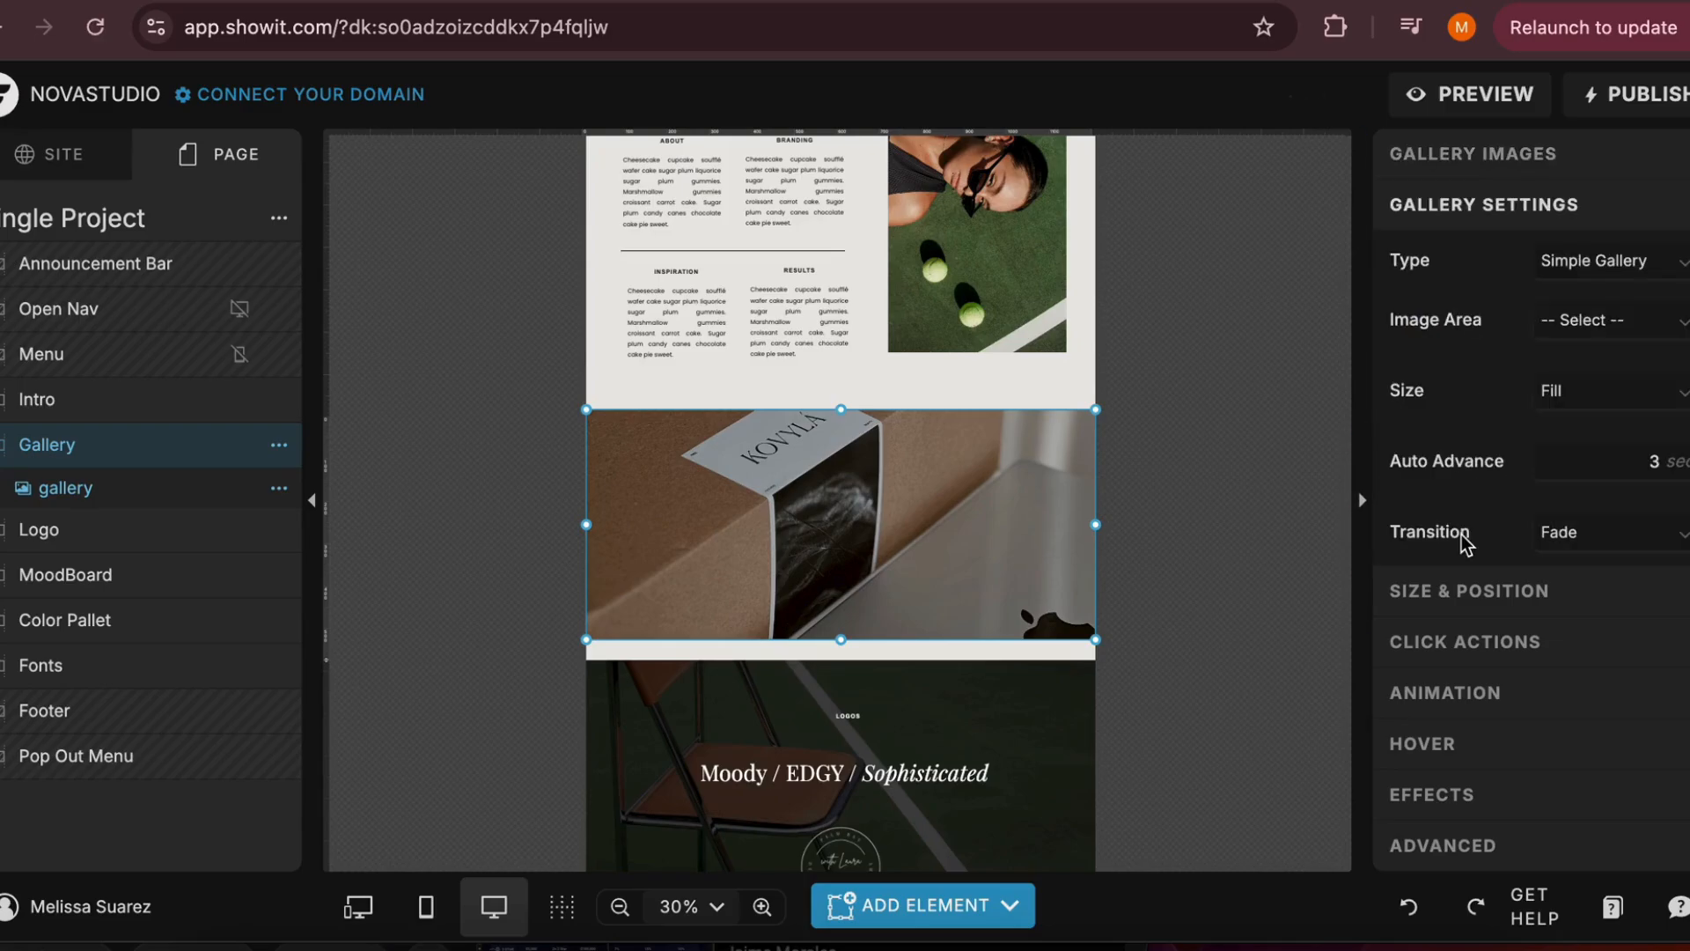
pyautogui.click(1572, 261)
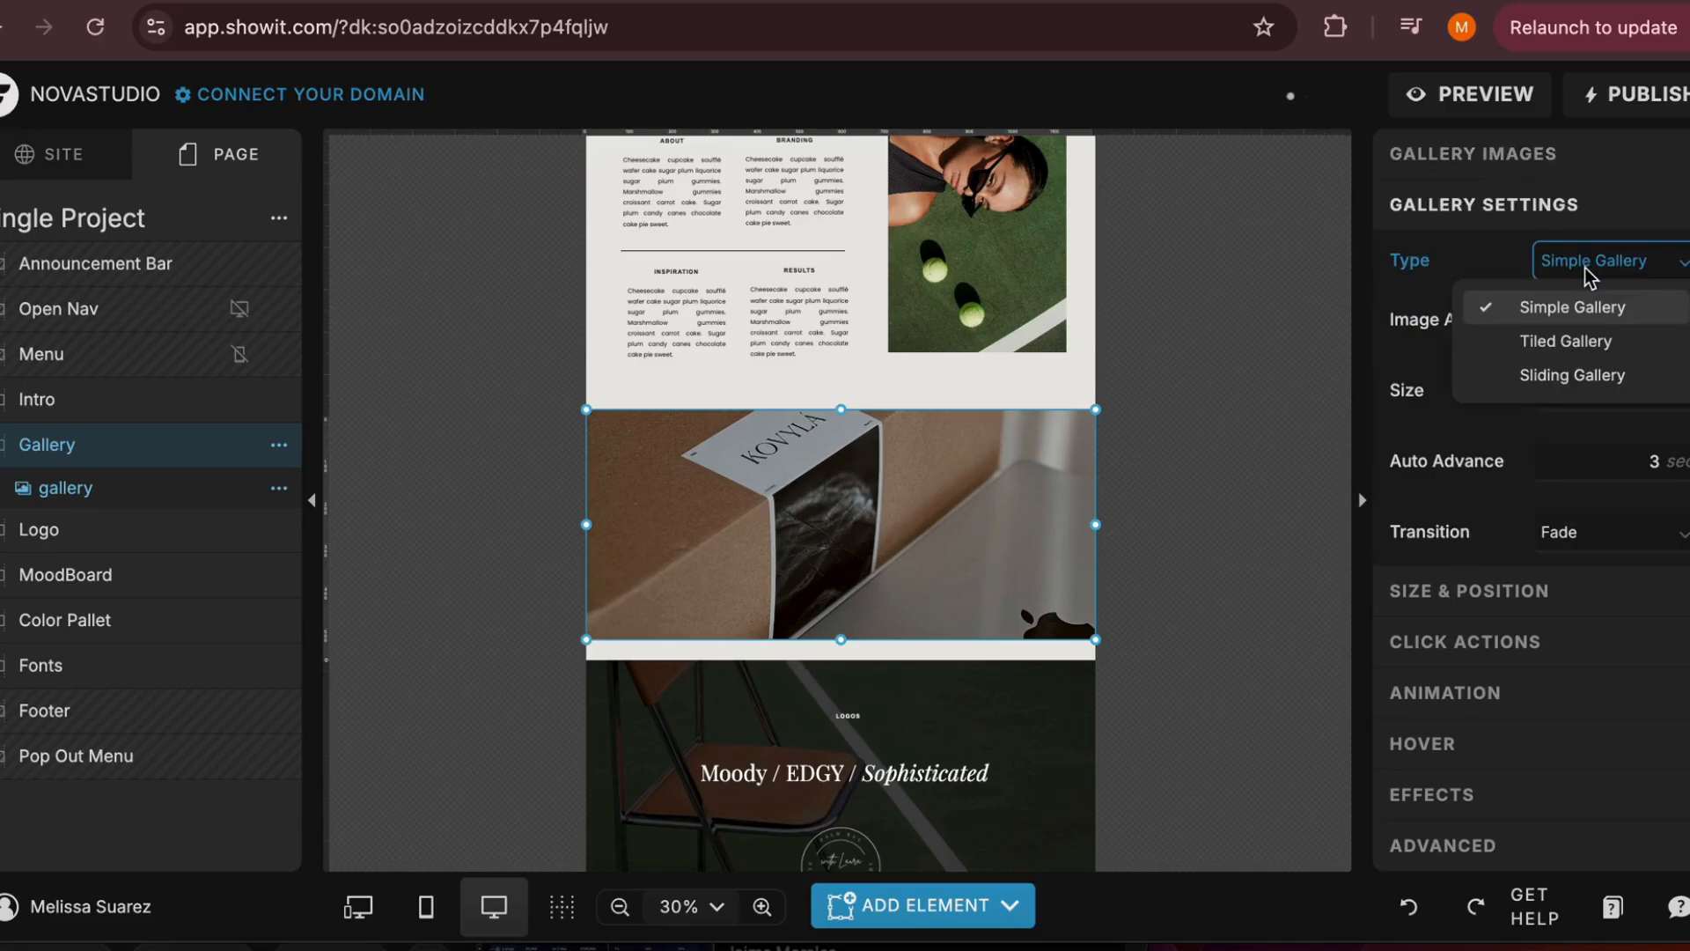
pyautogui.click(1576, 377)
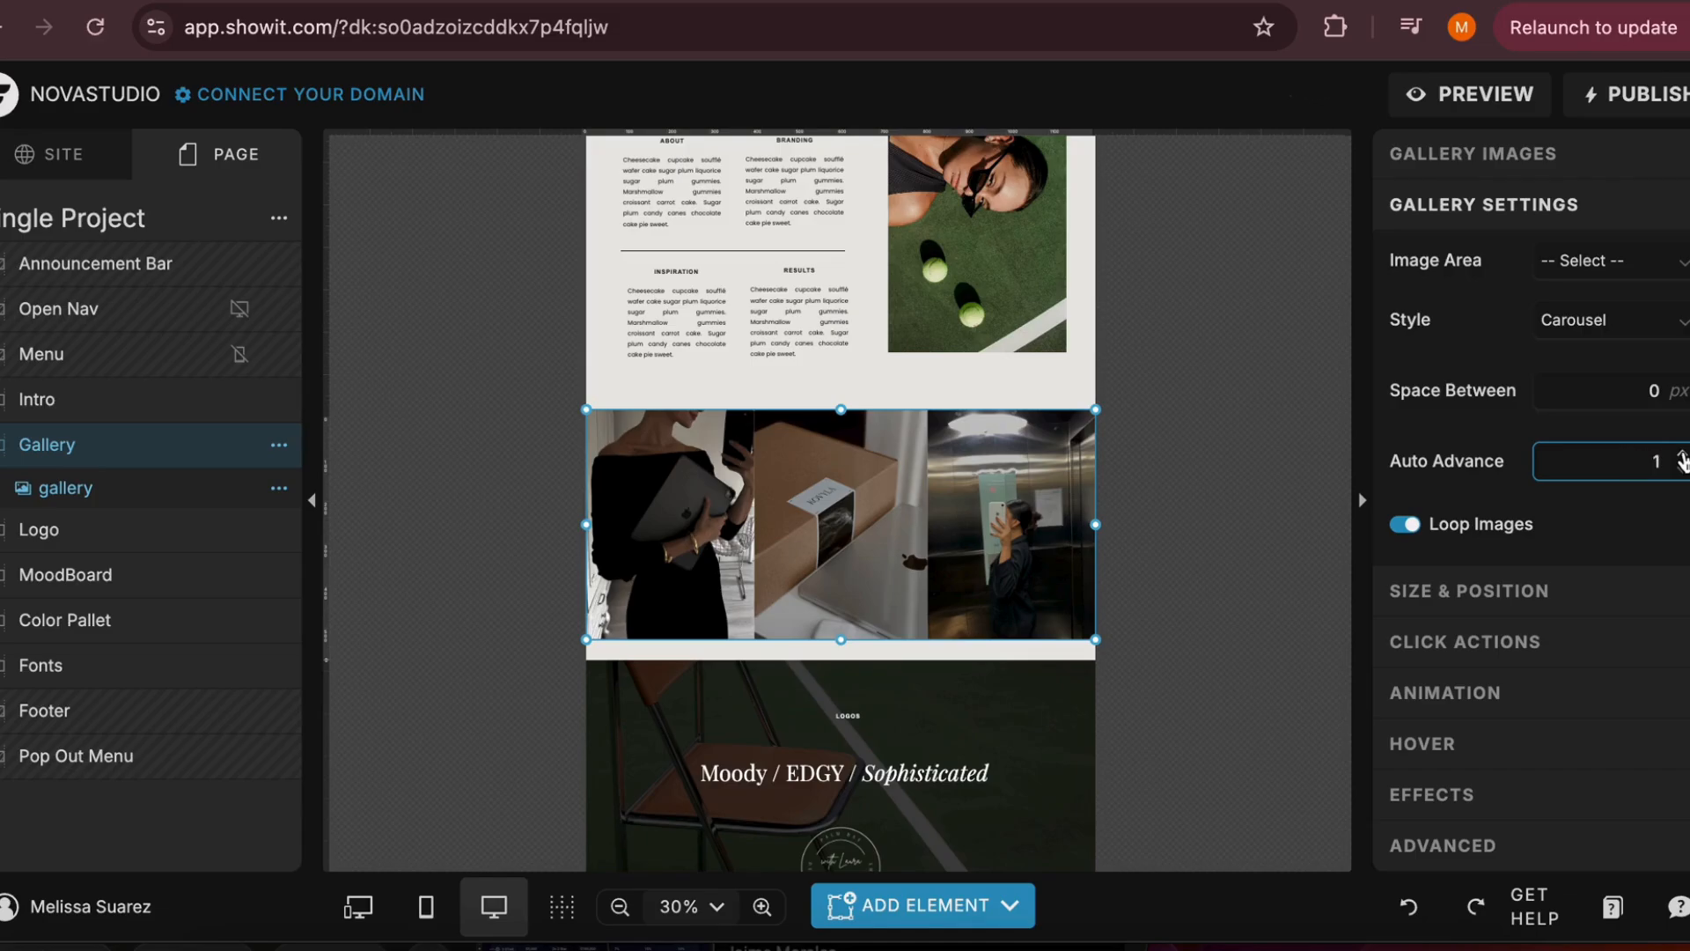
pyautogui.click(1214, 460)
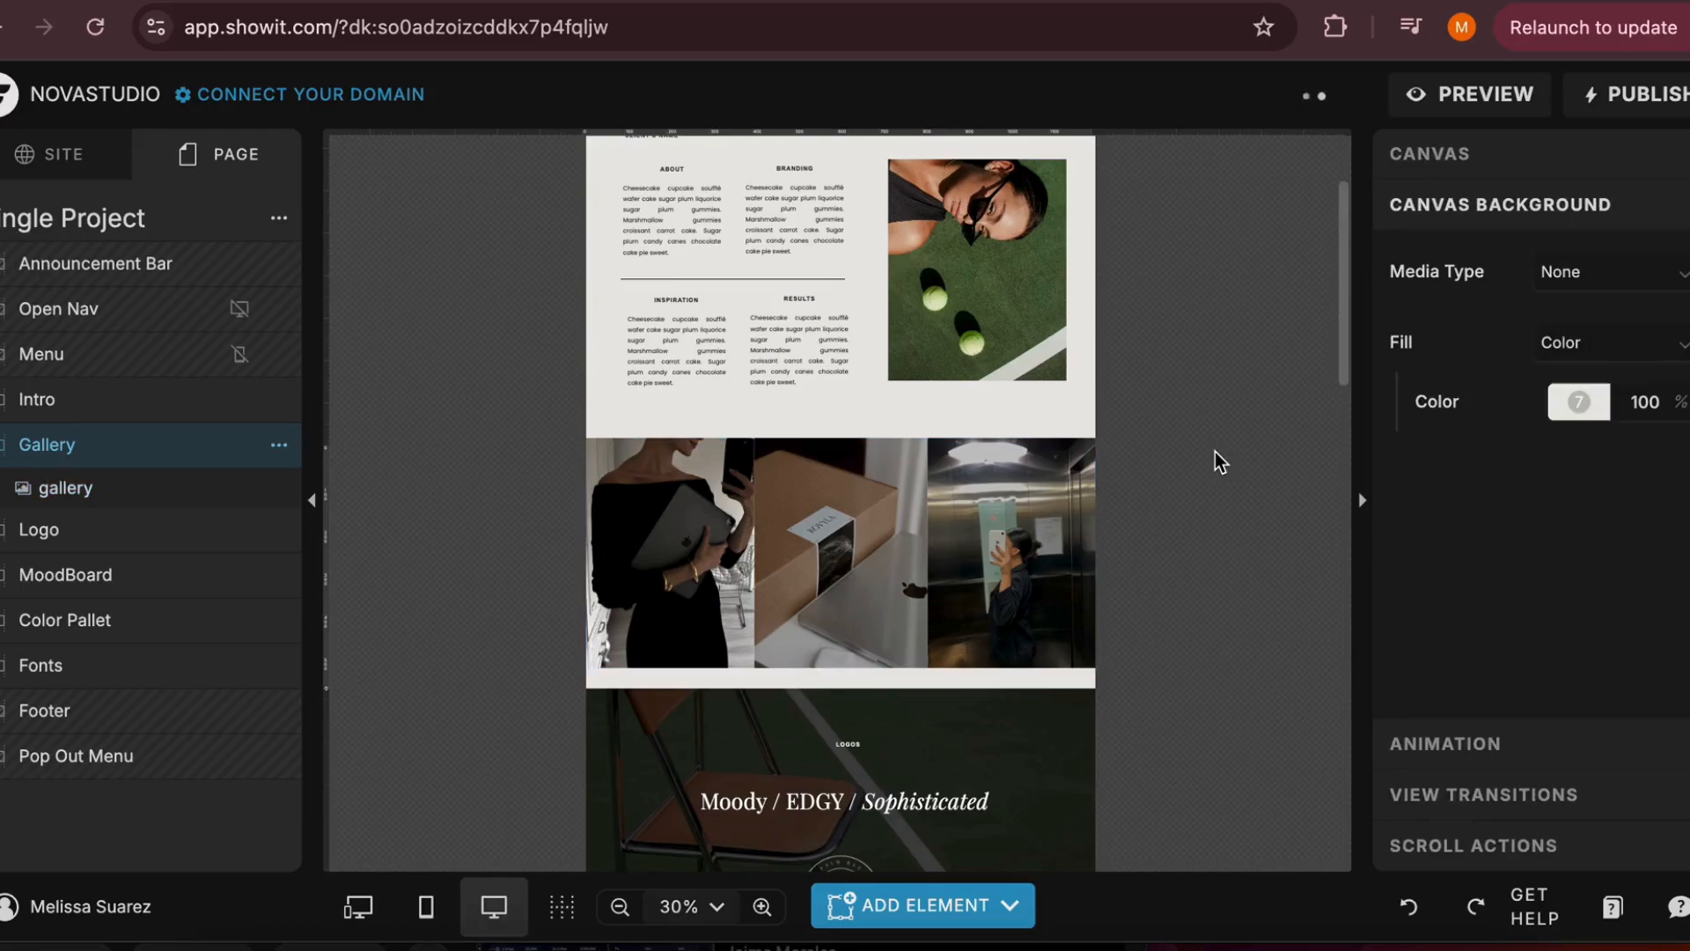
pyautogui.click(990, 533)
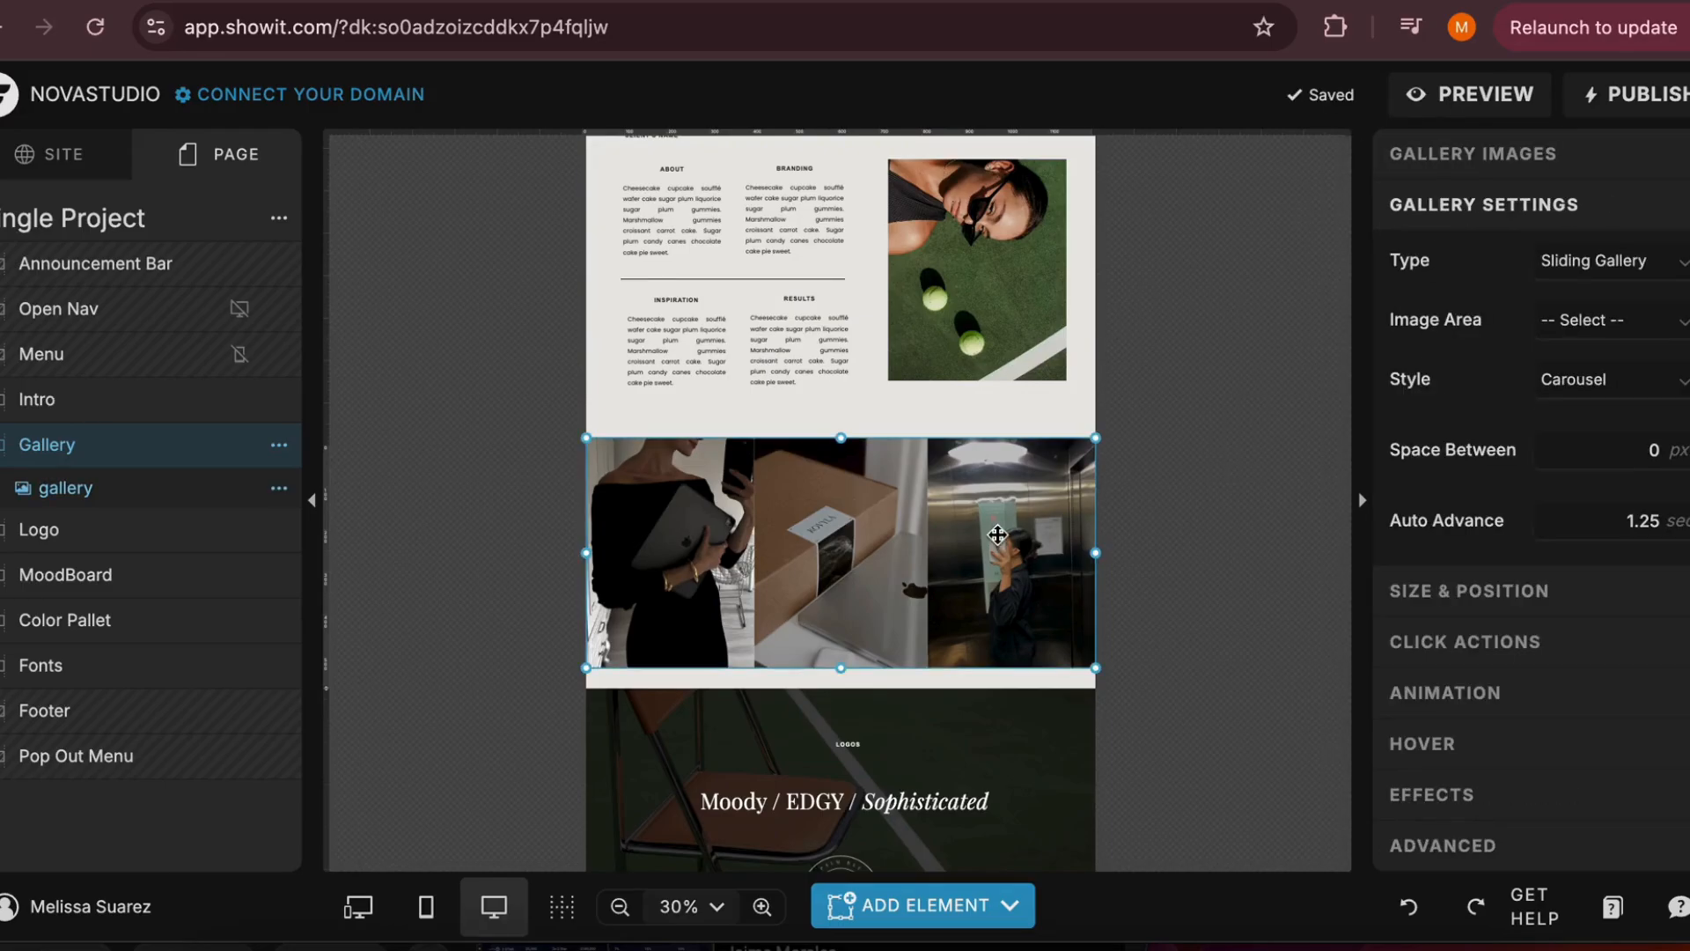
pyautogui.scroll(-5, 1472, 495)
pyautogui.scroll(5, 1472, 495)
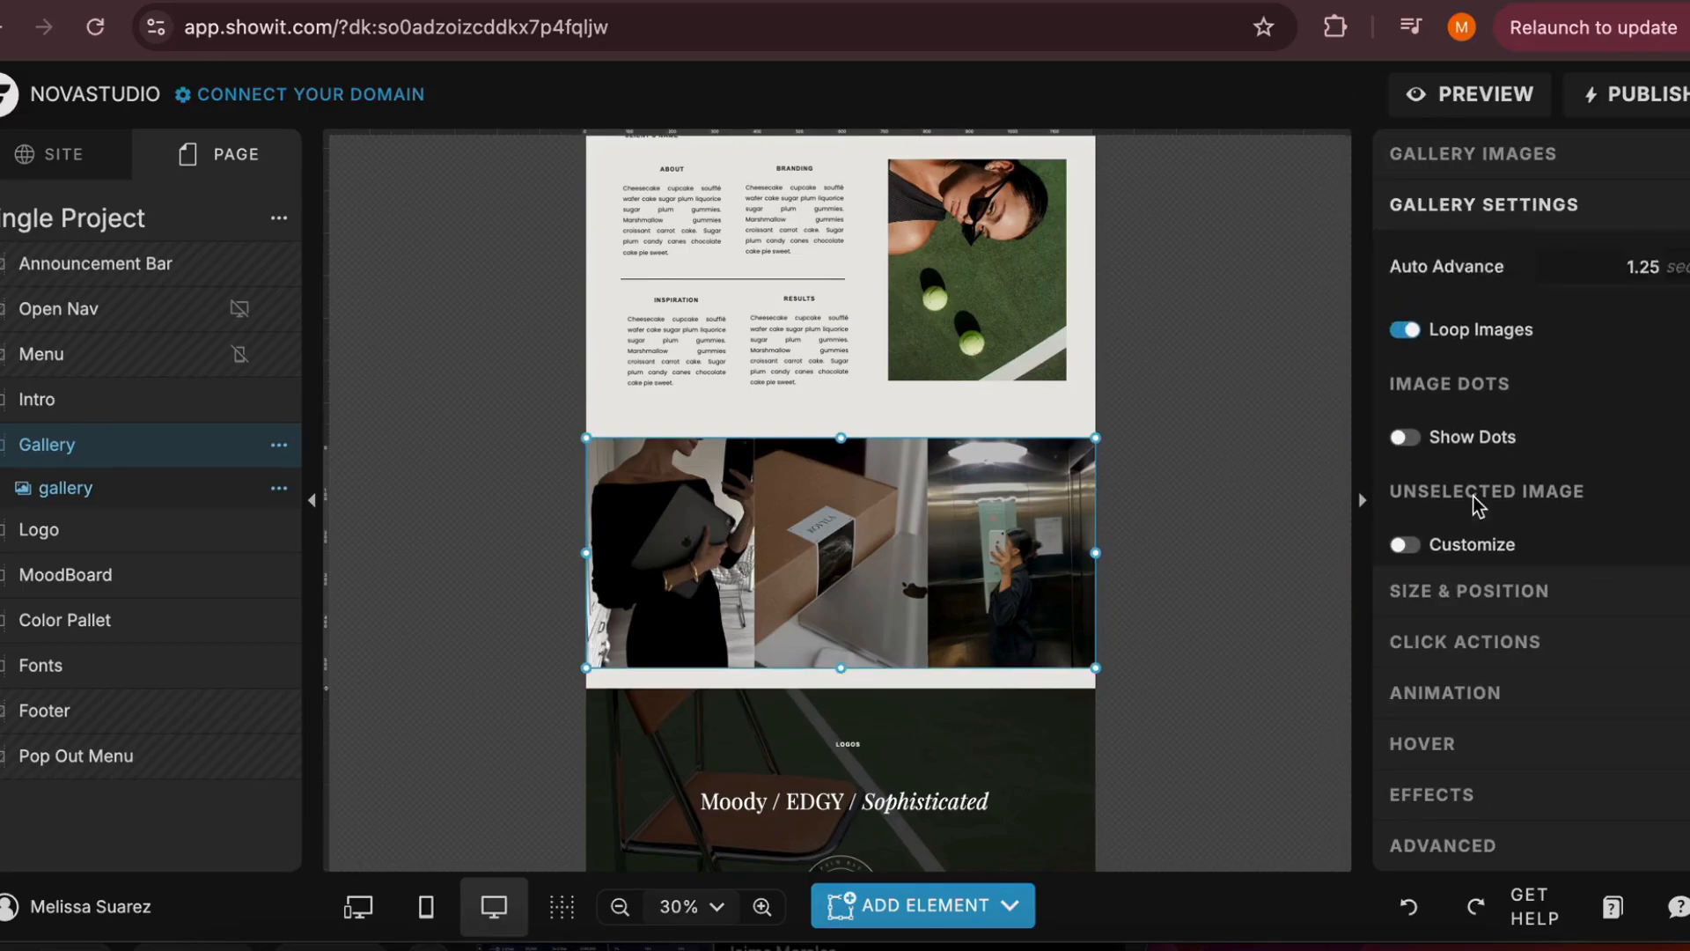
# Preview the Single Project page in its own browser tab, swipe through the sliding gallery, and close the preview
pyautogui.click(1475, 94)
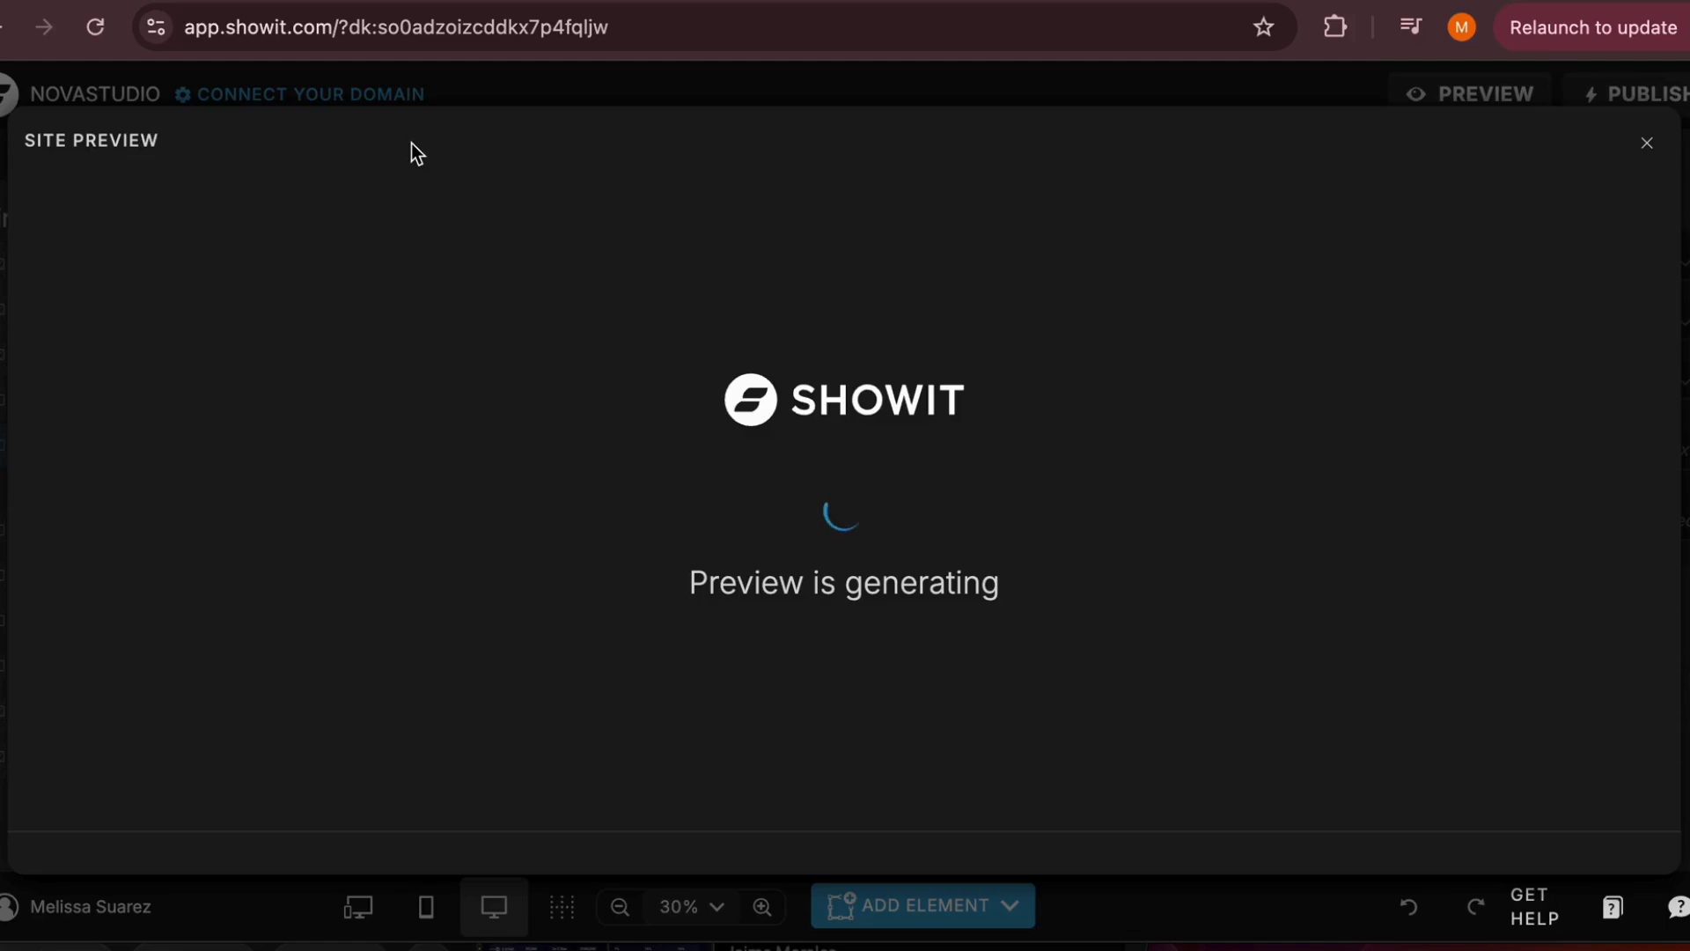
pyautogui.click(388, 148)
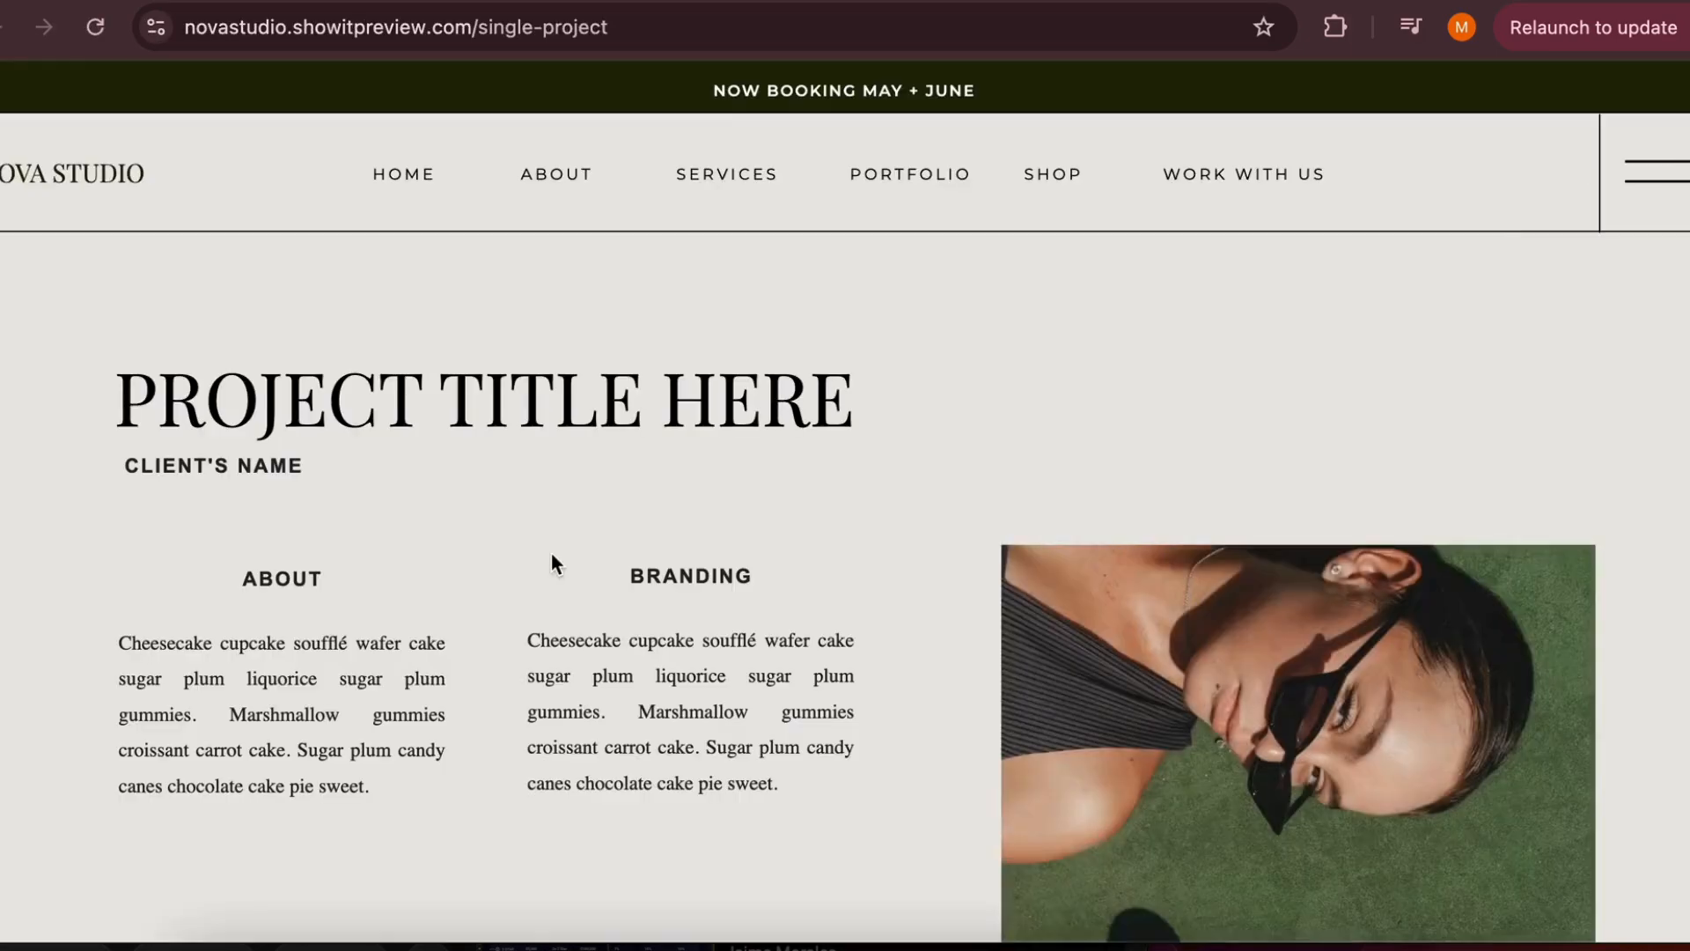
pyautogui.scroll(-15, 551, 552)
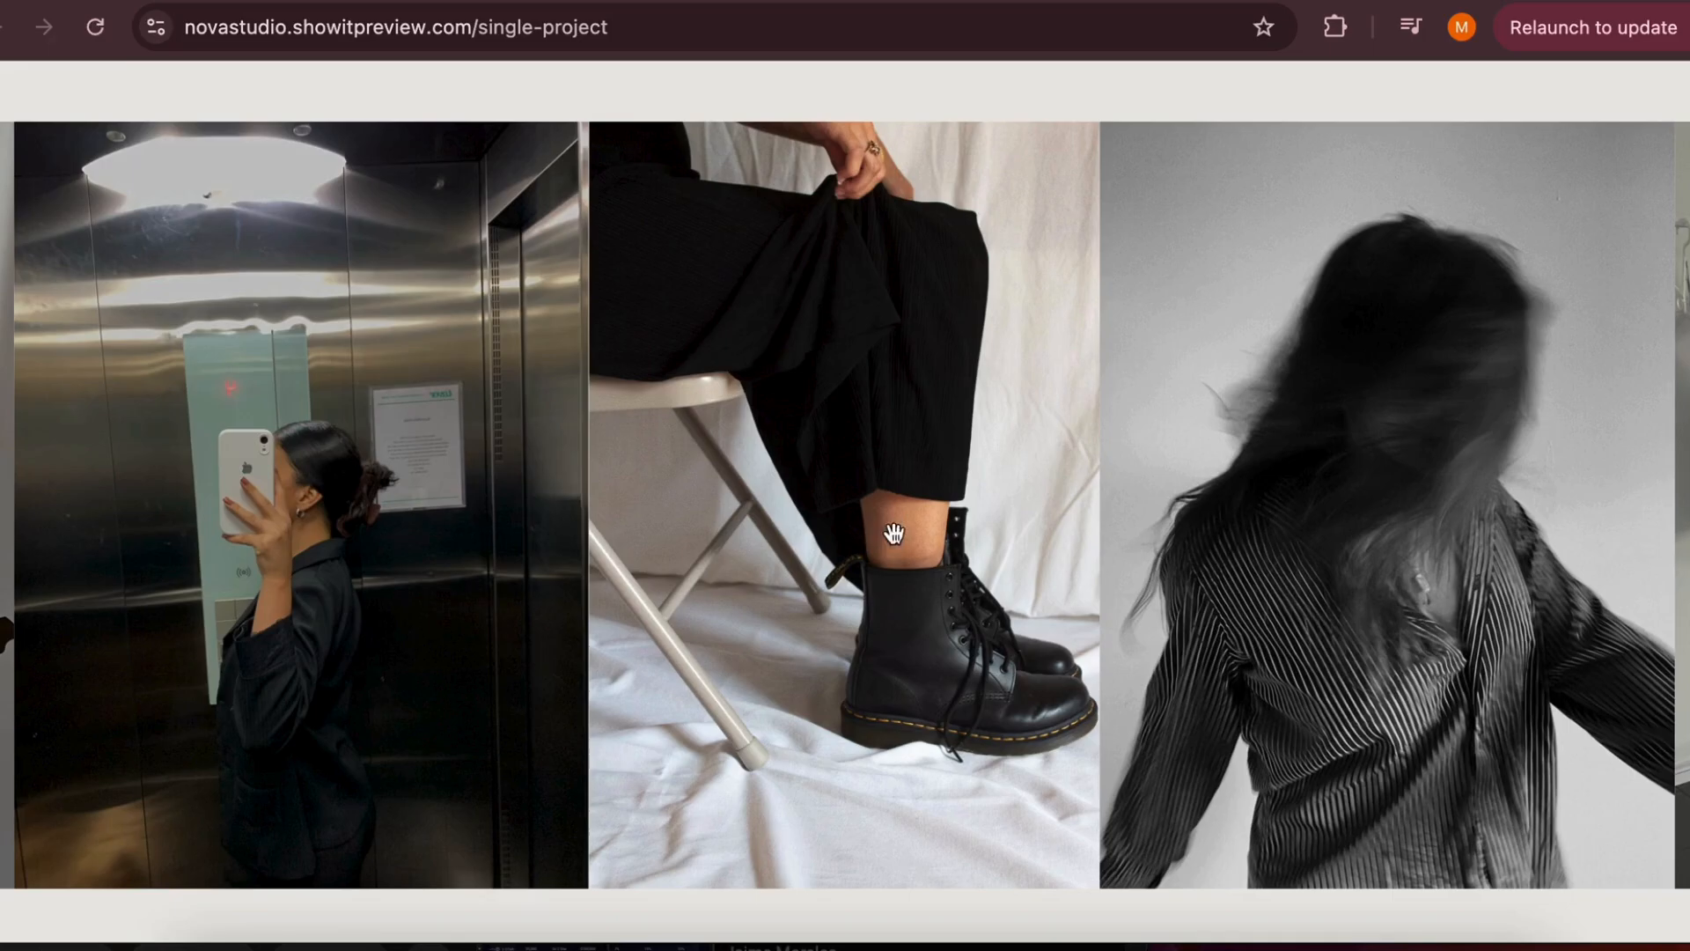
pyautogui.moveTo(1494, 400); pyautogui.dragTo(1117, 385)
pyautogui.moveTo(1346, 419); pyautogui.dragTo(641, 446)
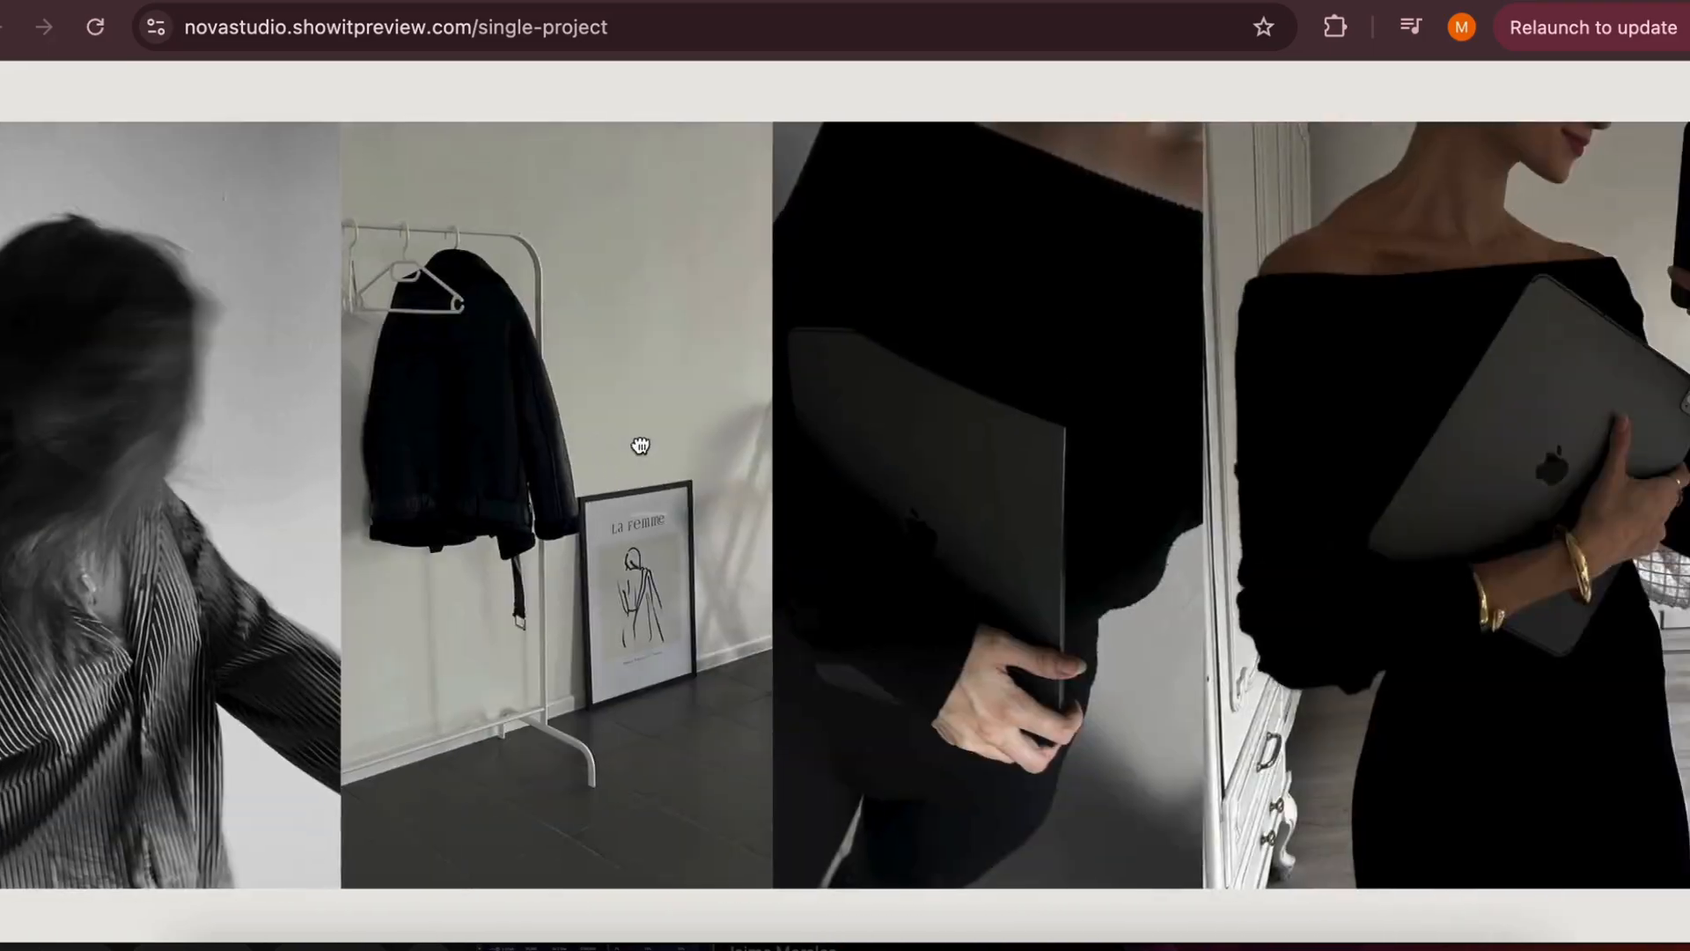
pyautogui.moveTo(1226, 464); pyautogui.dragTo(446, 507)
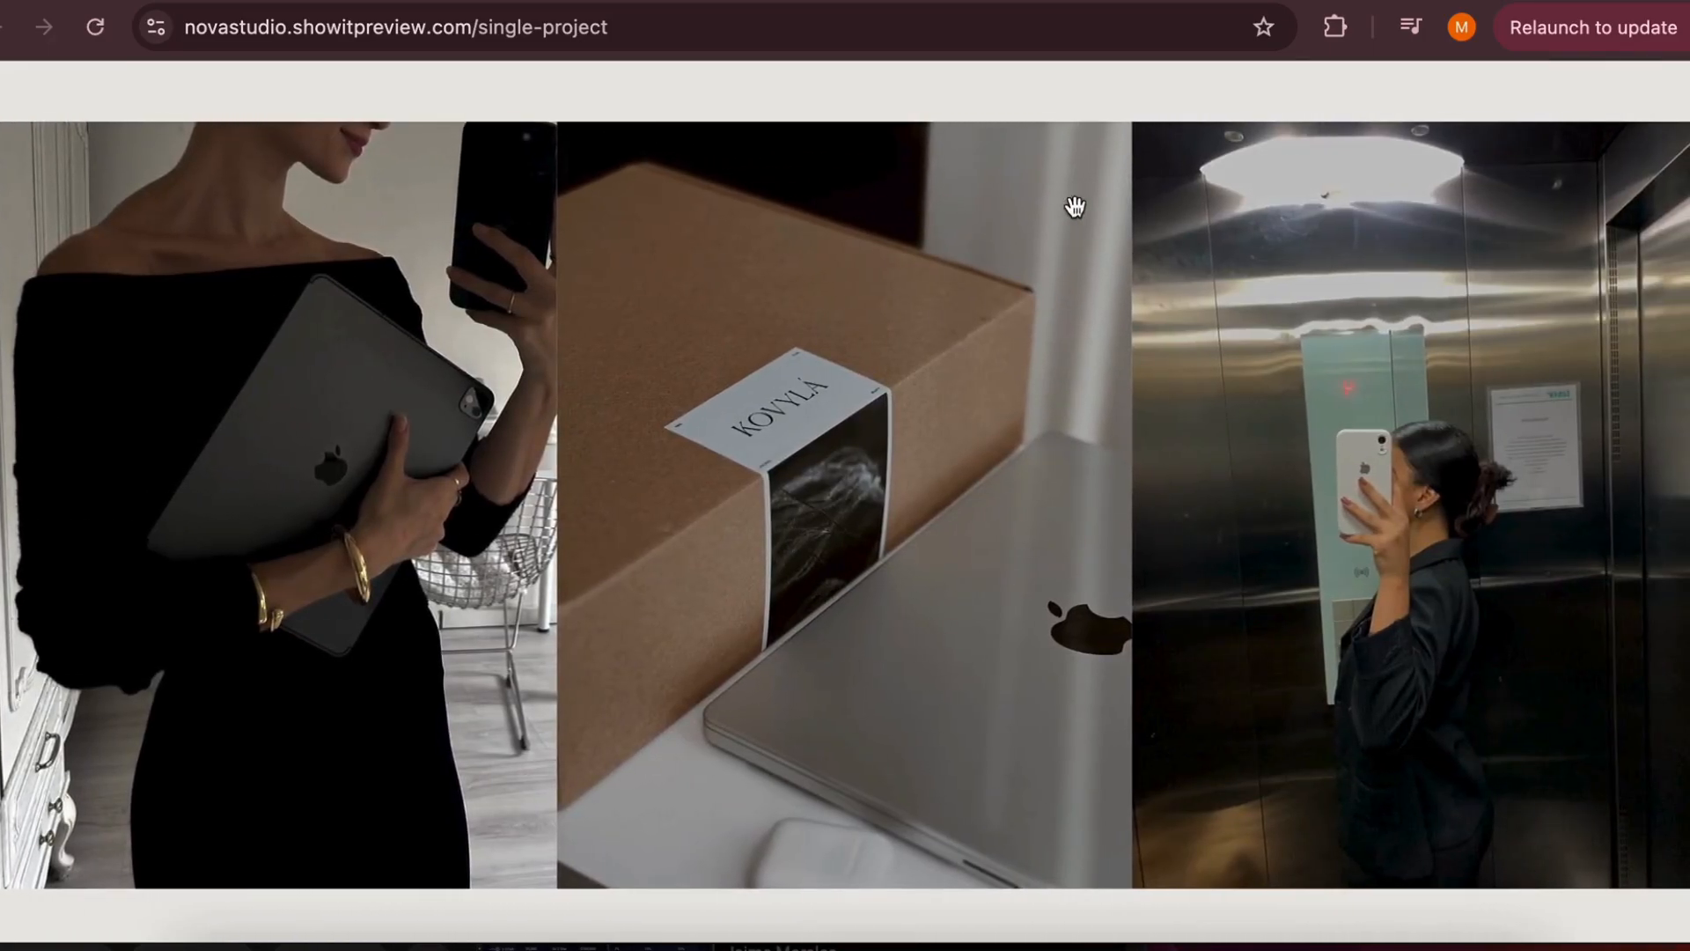
pyautogui.scroll(2, 1057, 146)
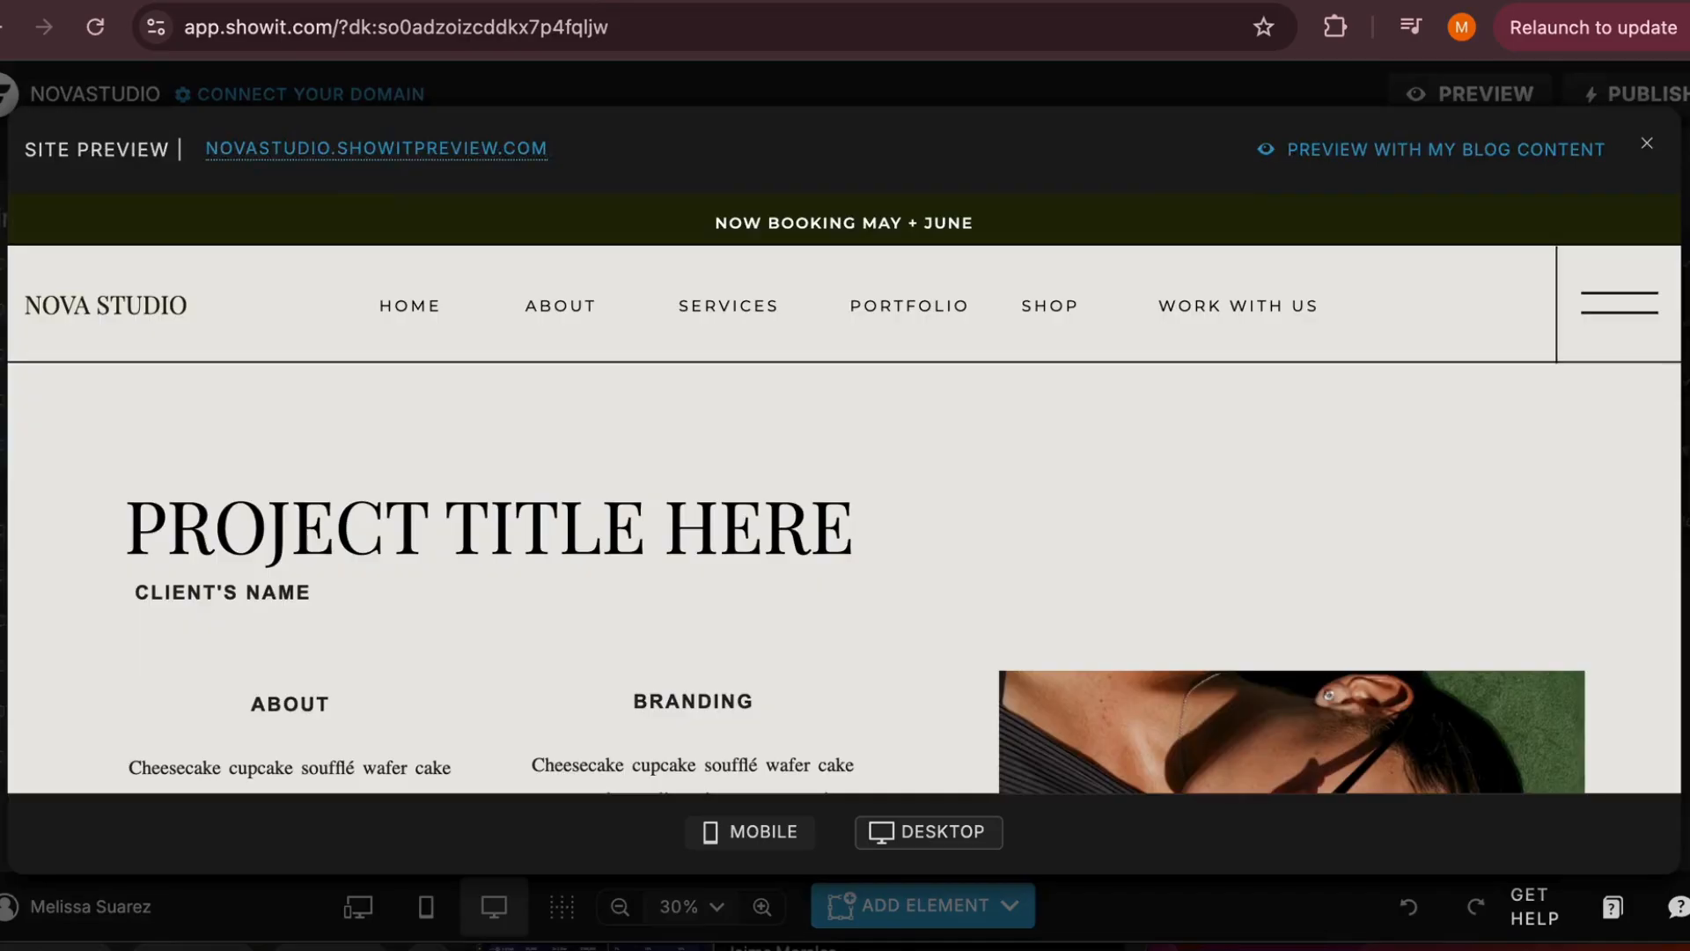
pyautogui.click(1653, 151)
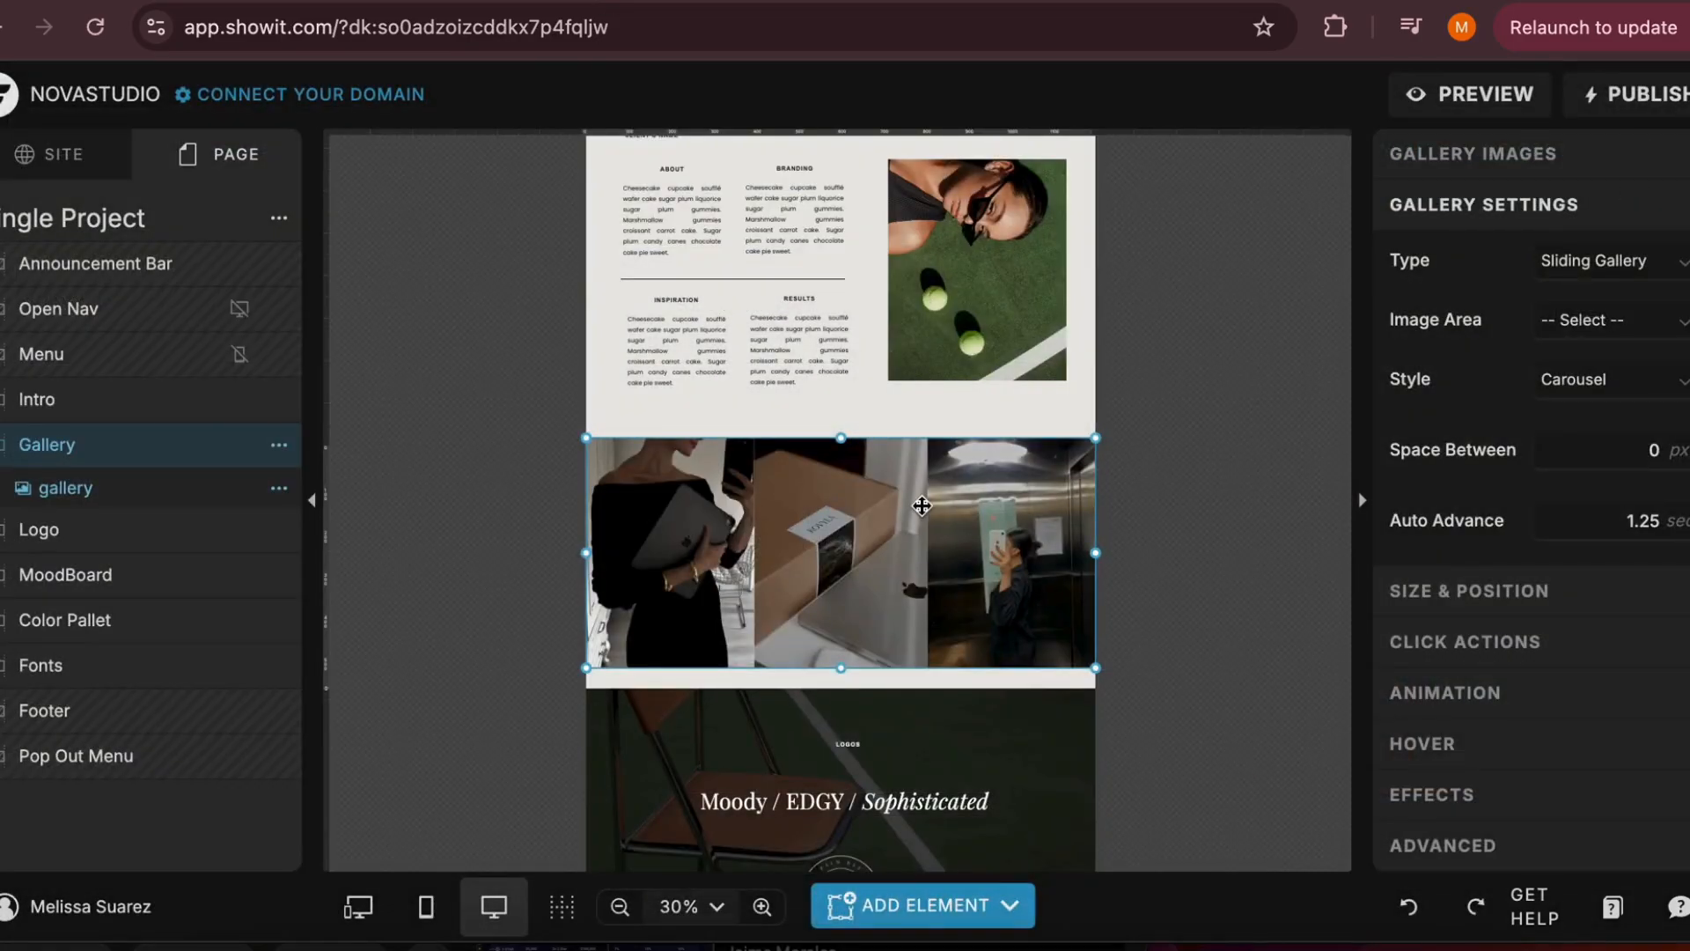
# Delete the gallery element and the emptied Gallery canvas from the Single Project page
pyautogui.press('Delete')
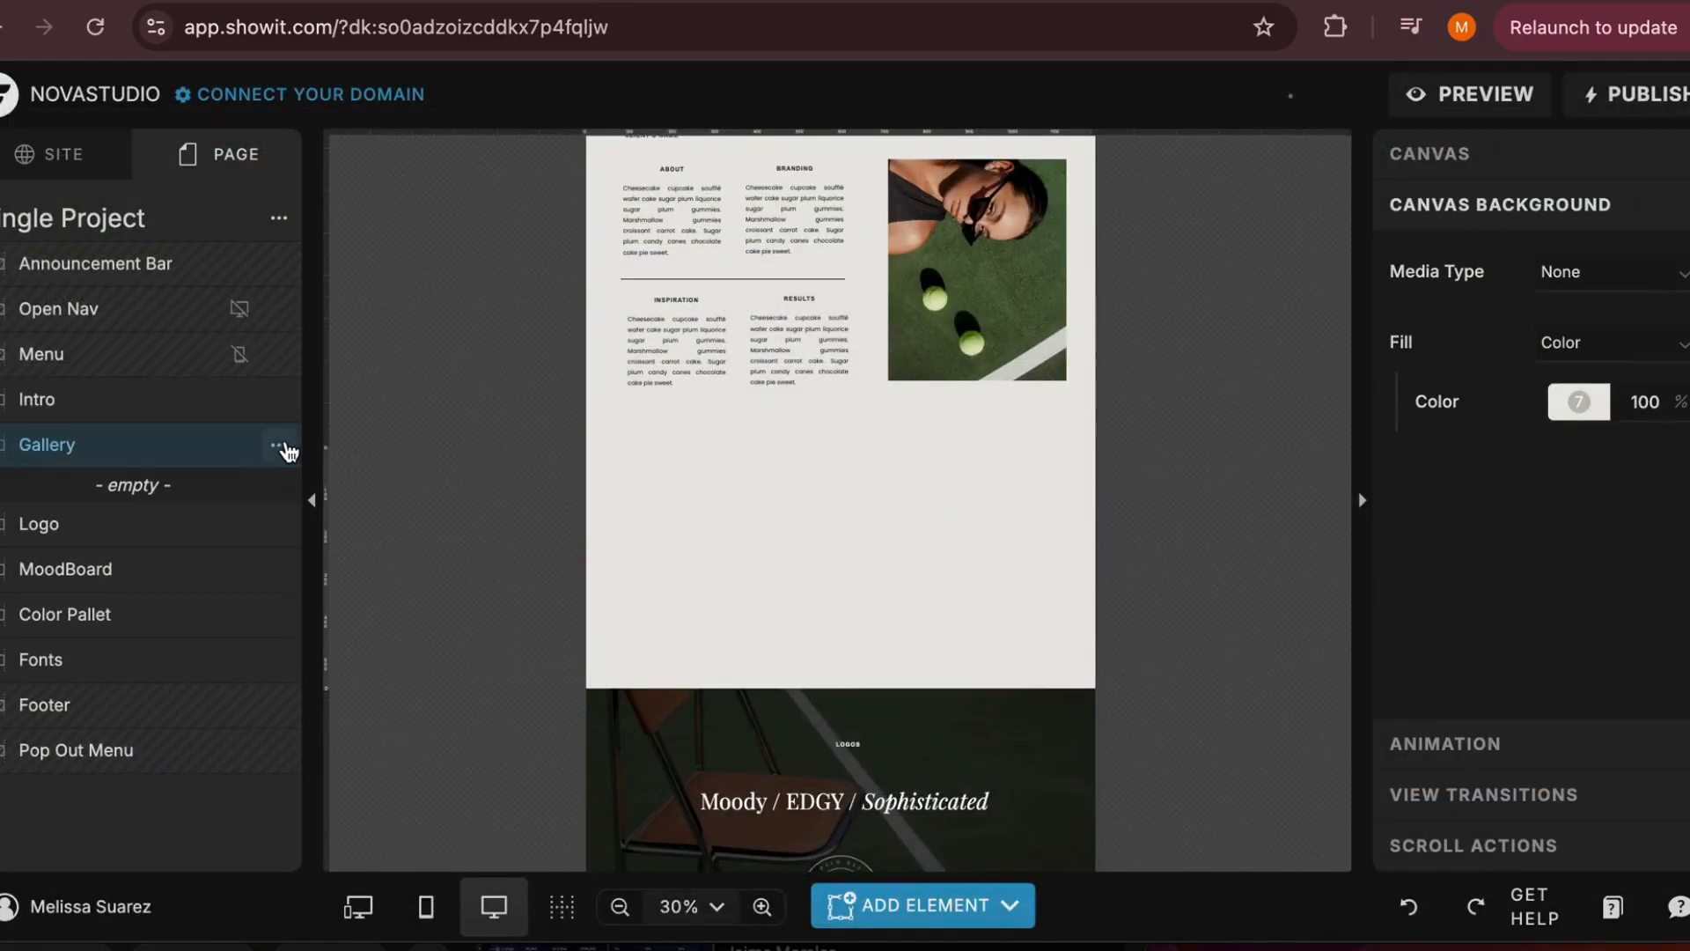
pyautogui.click(280, 445)
pyautogui.scroll(-1, 330, 902)
pyautogui.click(337, 905)
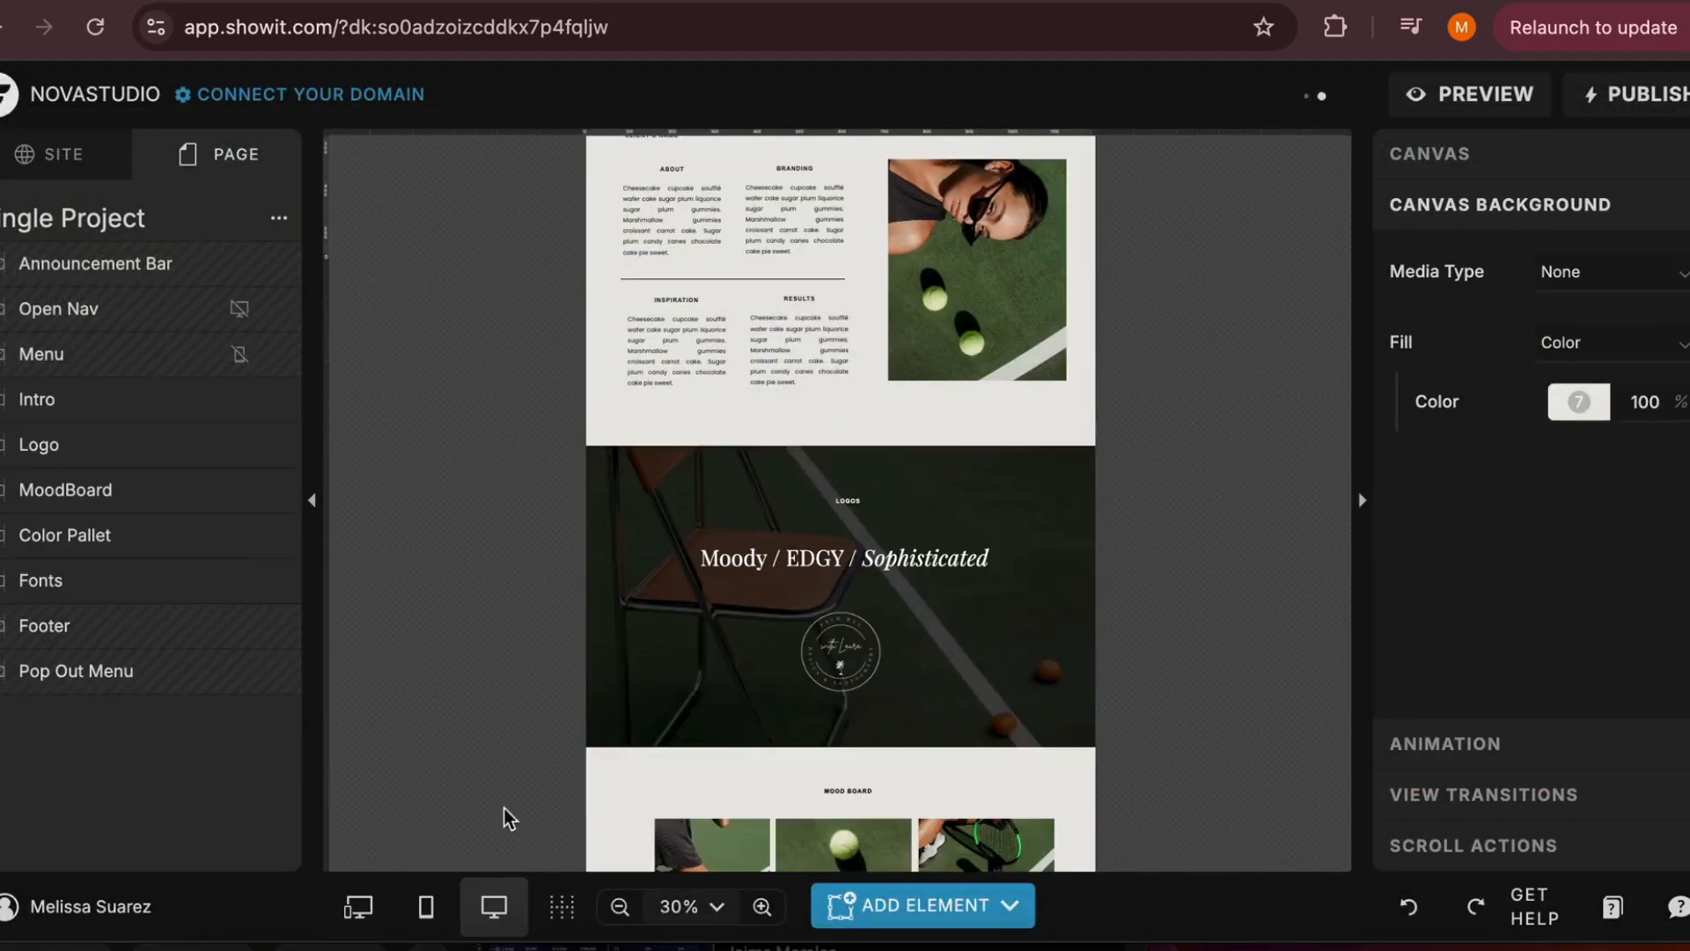
pyautogui.scroll(3, 764, 676)
pyautogui.click(989, 907)
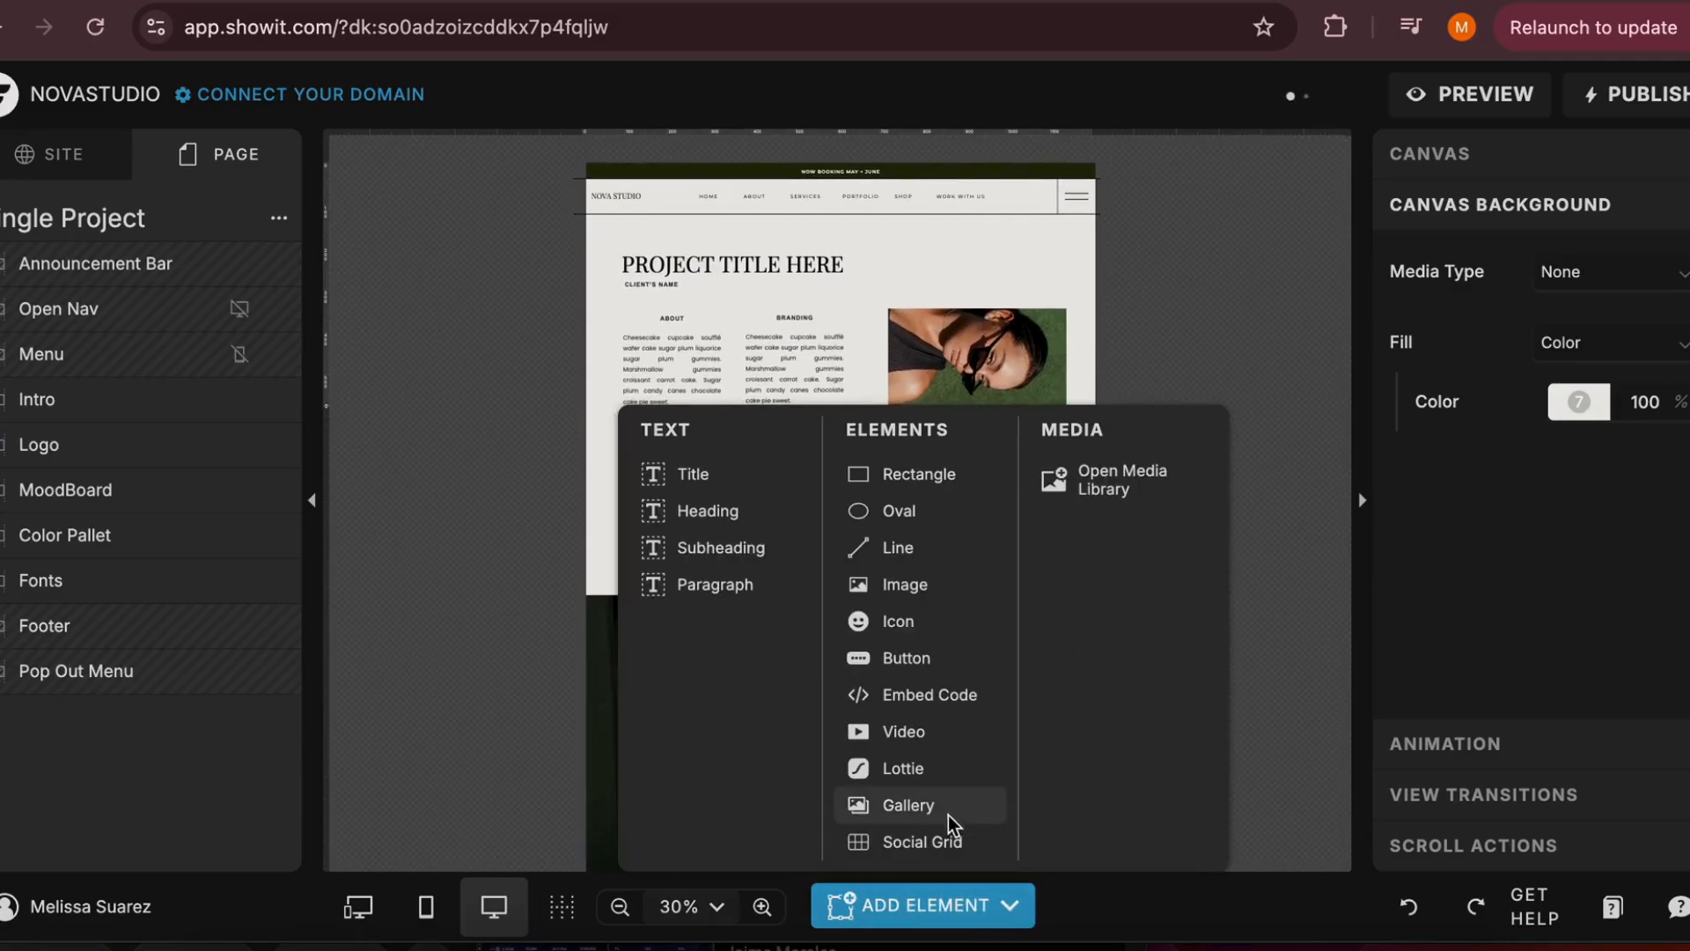
pyautogui.click(933, 841)
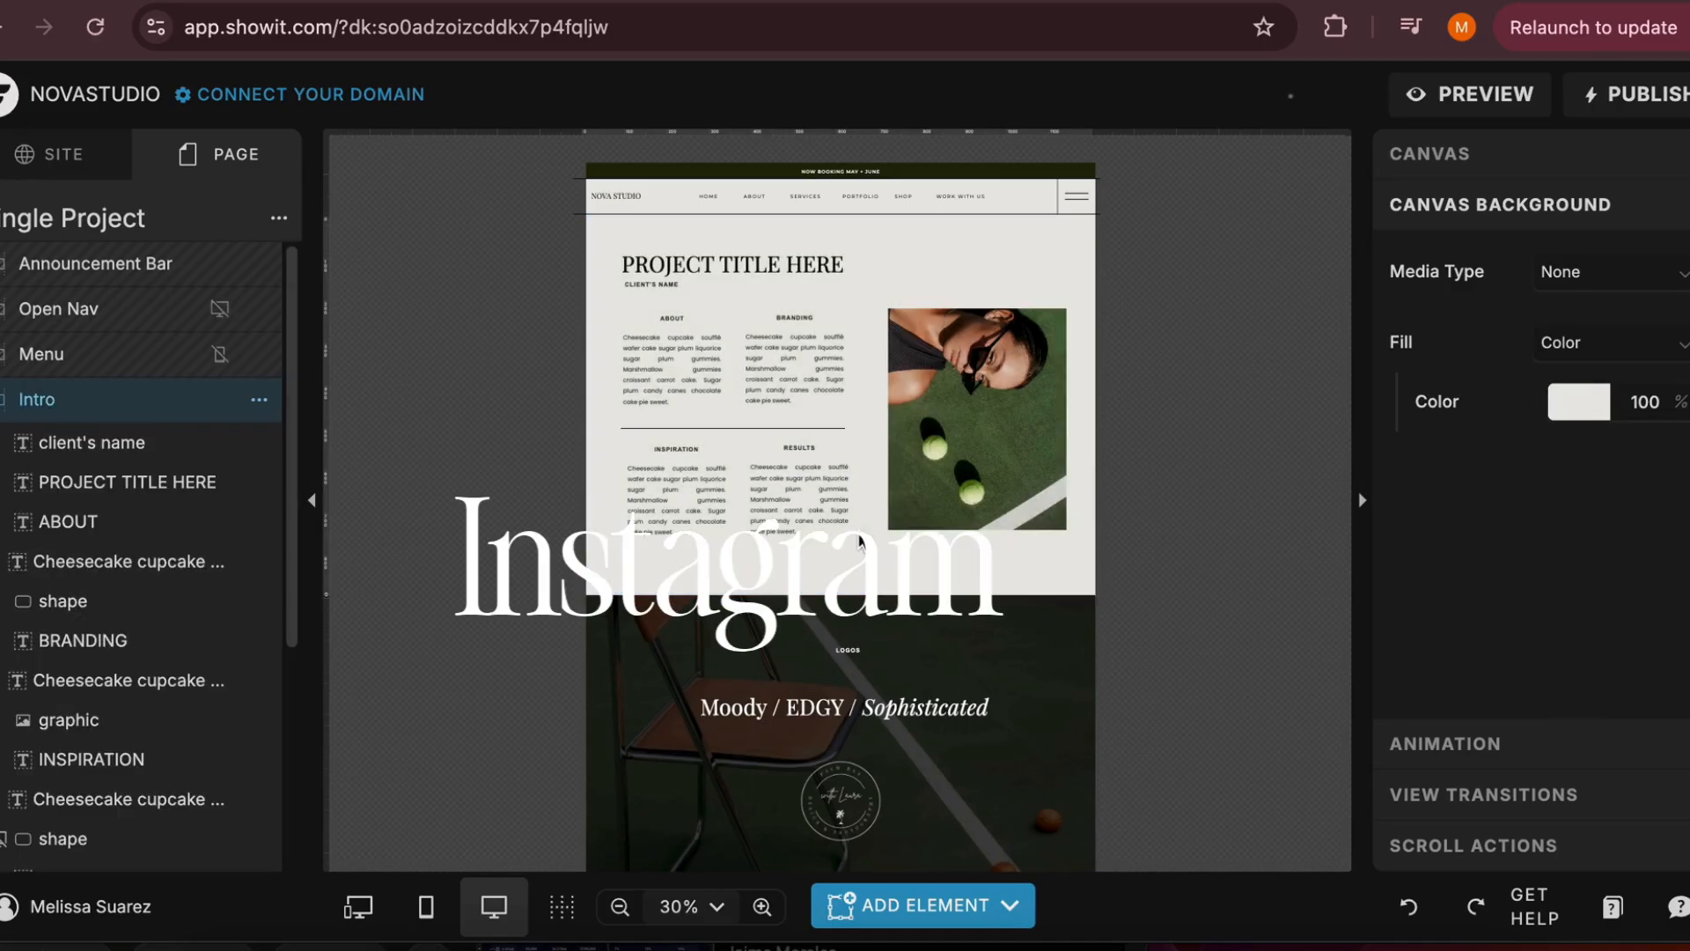
pyautogui.click(923, 905)
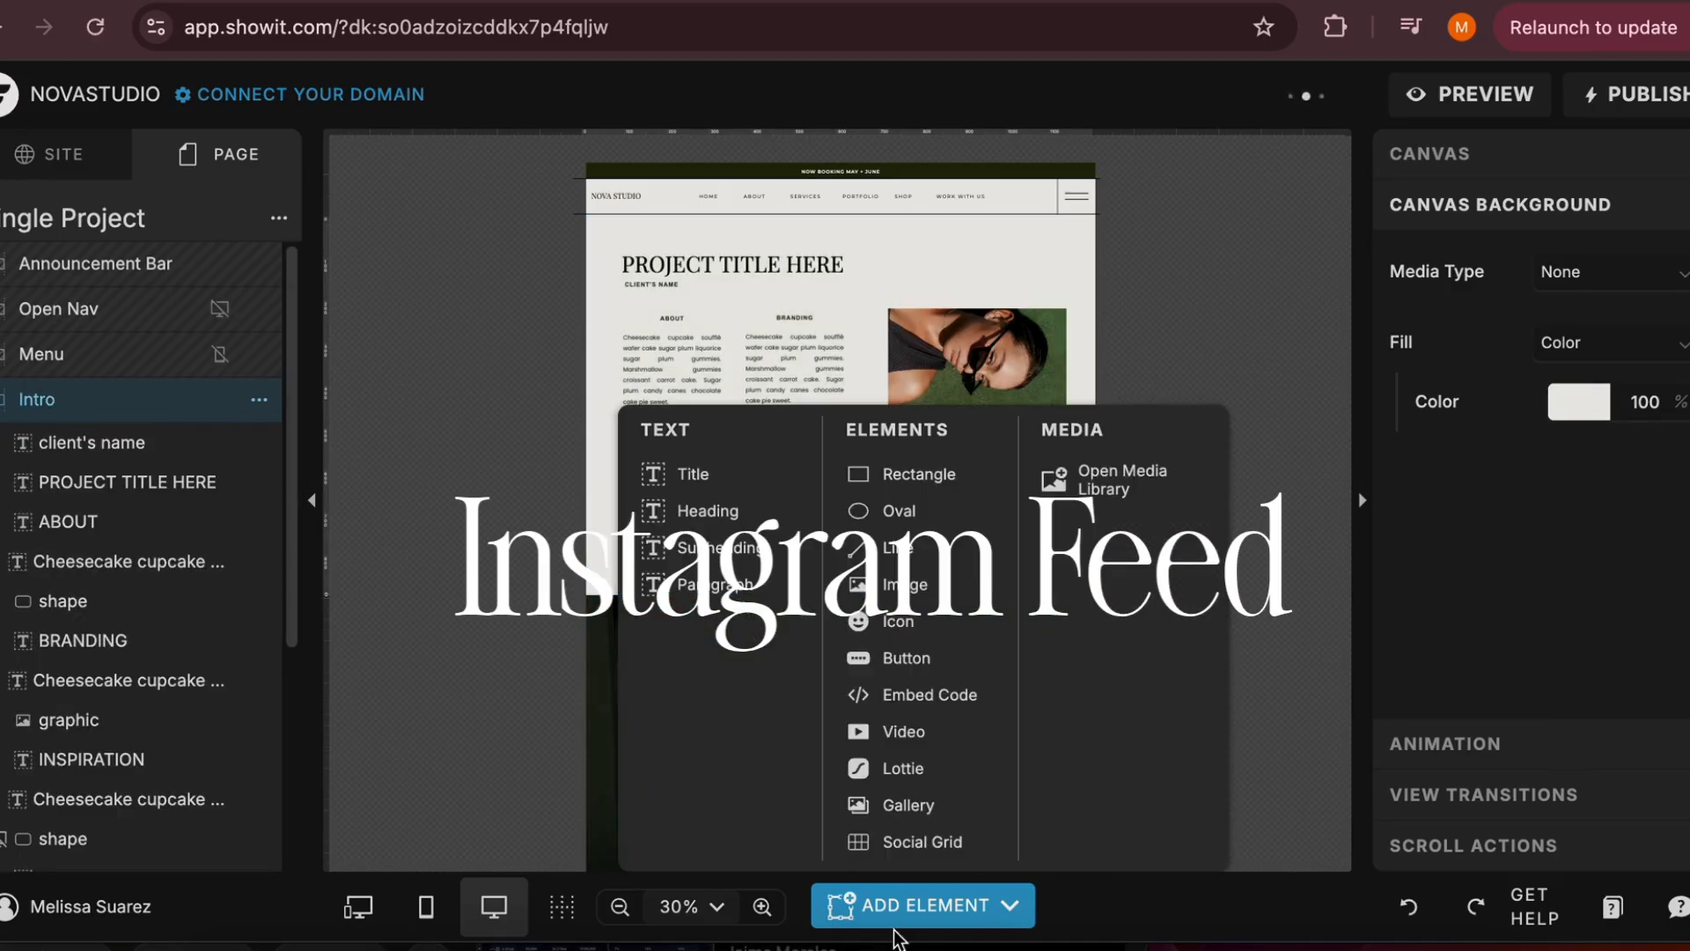
pyautogui.click(907, 836)
pyautogui.moveTo(913, 419); pyautogui.dragTo(903, 548)
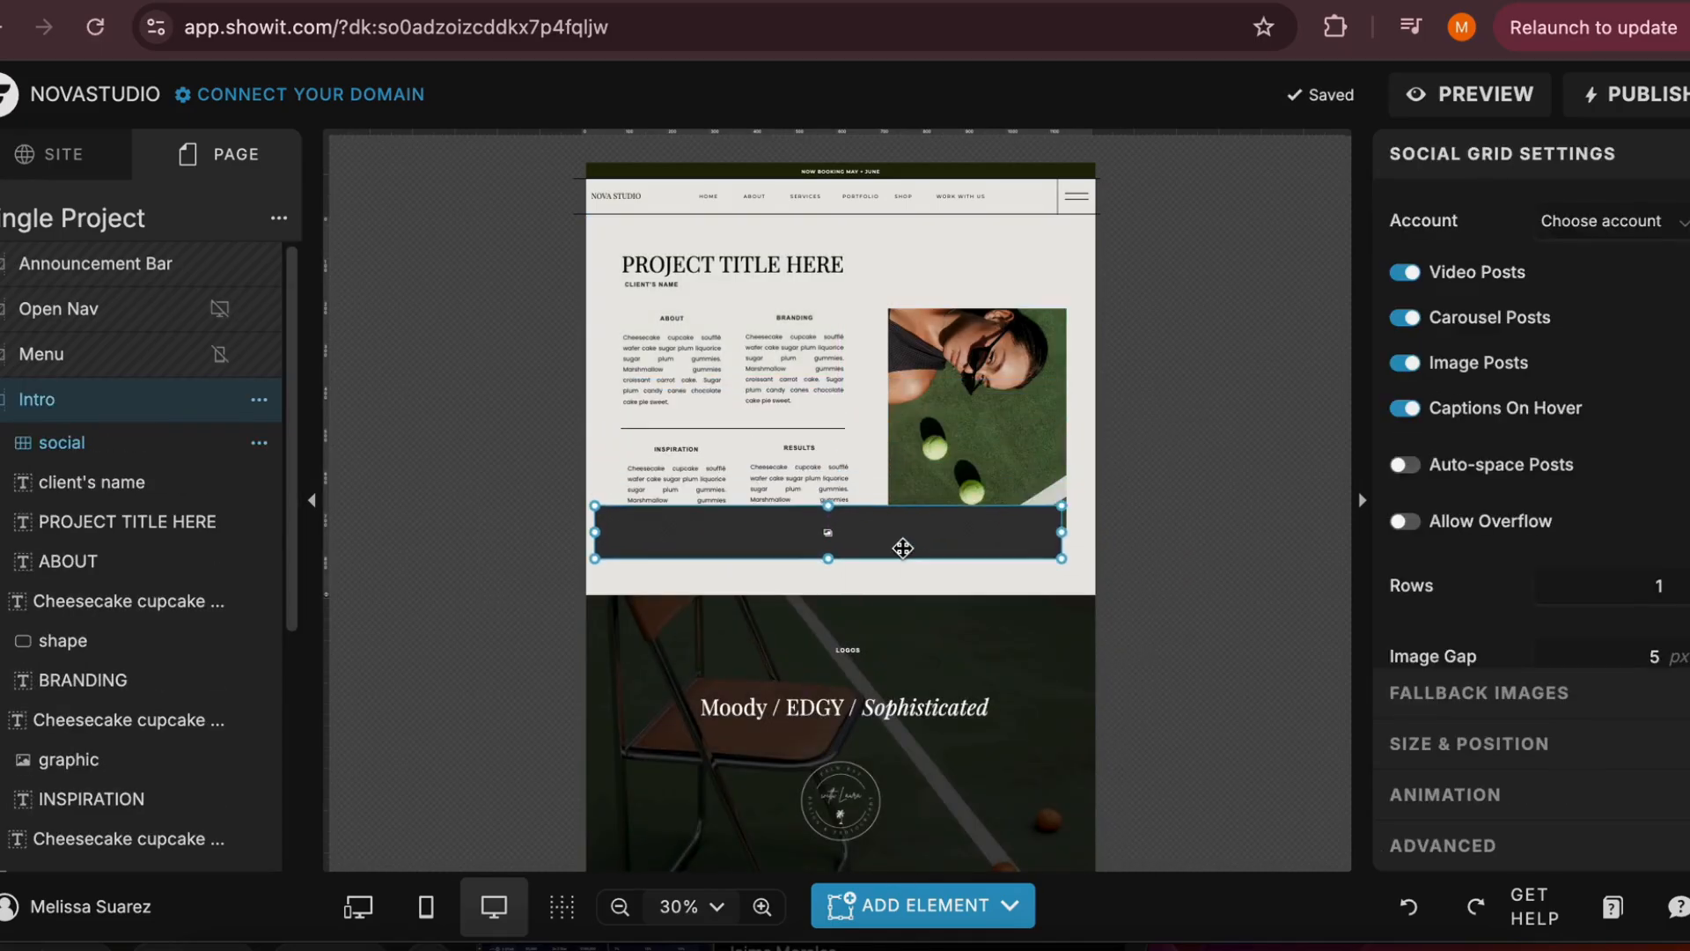
pyautogui.press('Delete')
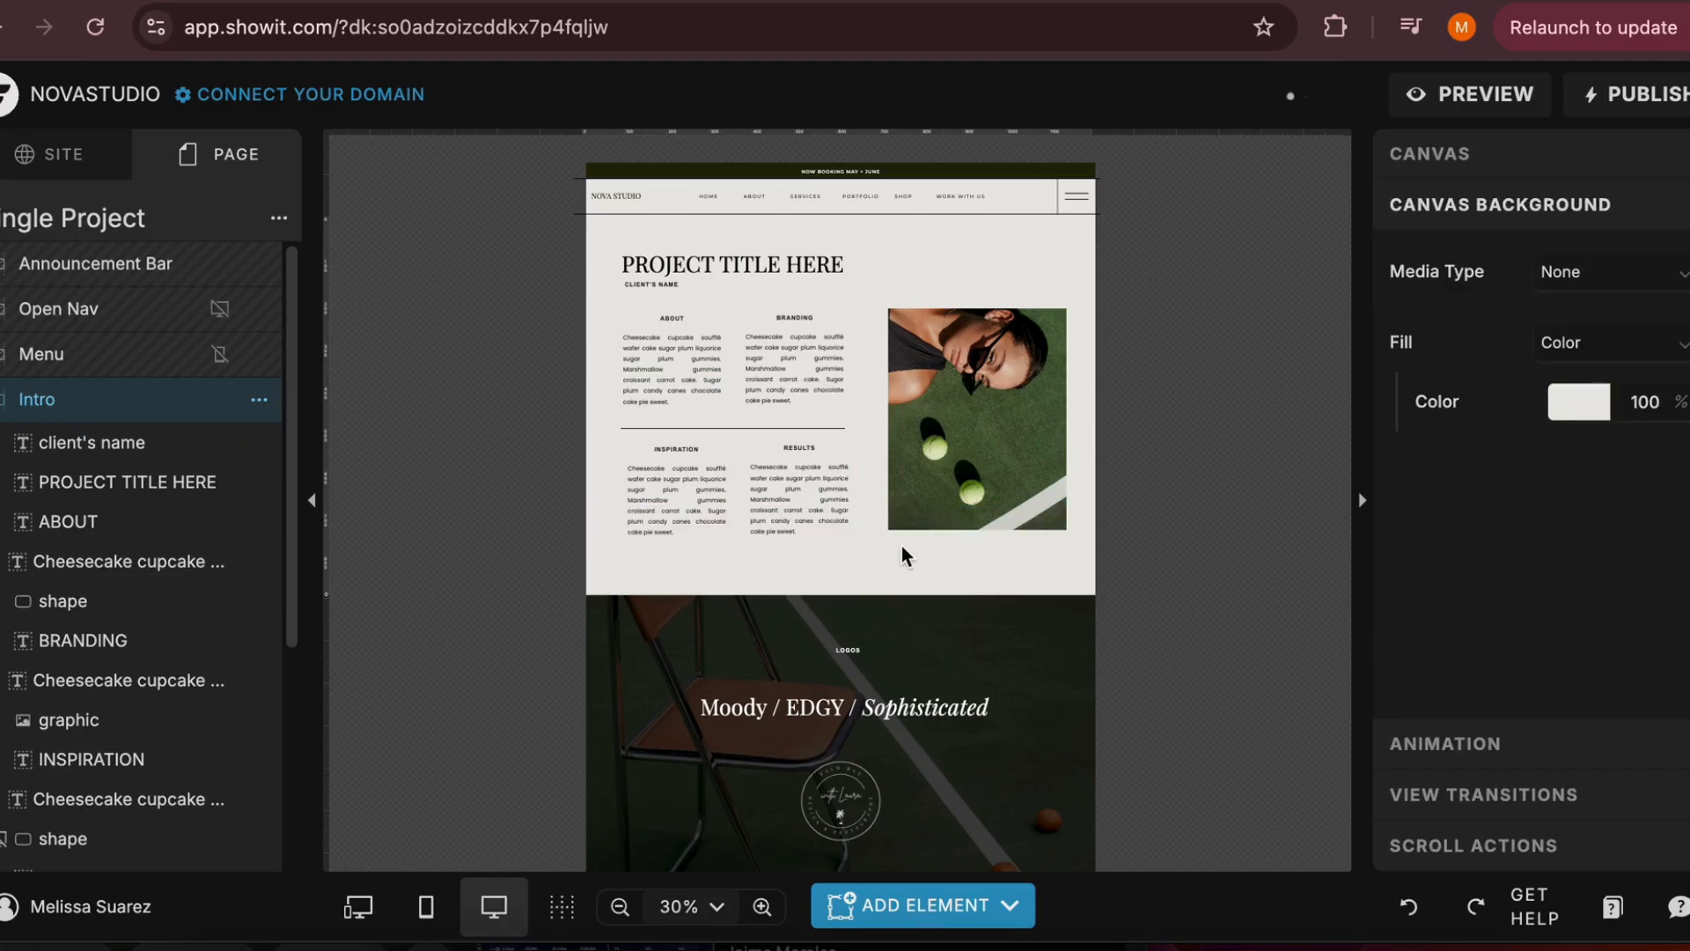
# Add a social grid to the Footer canvas and enlarge it to cover the existing row of images
pyautogui.scroll(-15, 903, 547)
pyautogui.click(905, 321)
pyautogui.click(836, 392)
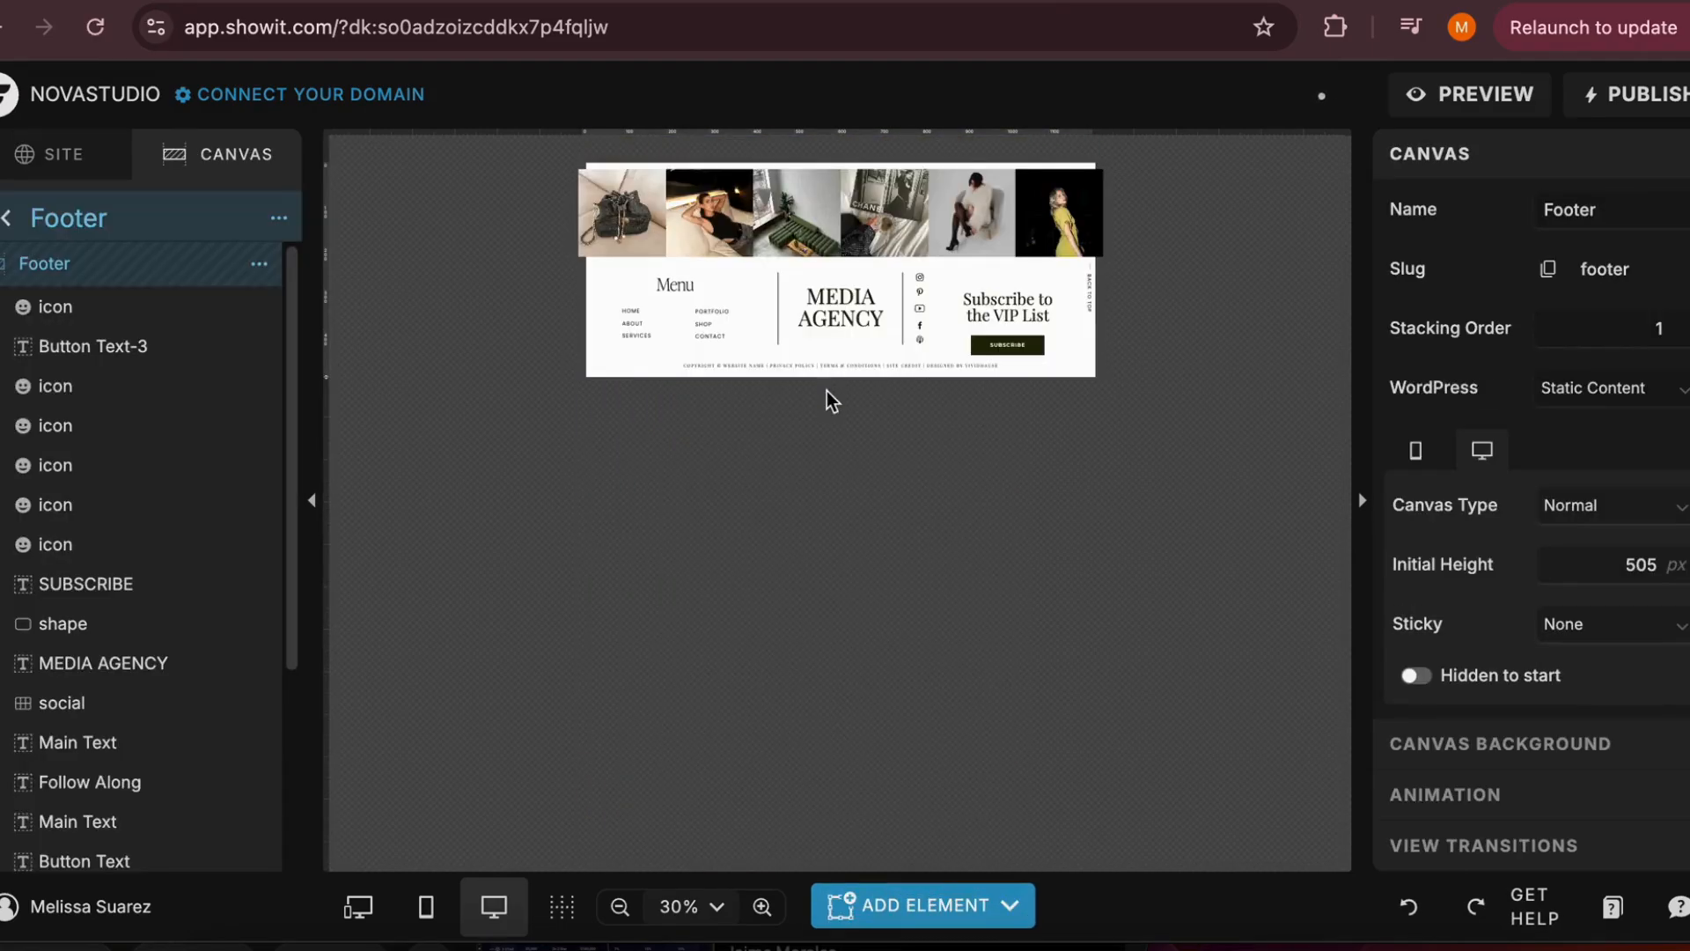
pyautogui.click(922, 904)
pyautogui.click(917, 841)
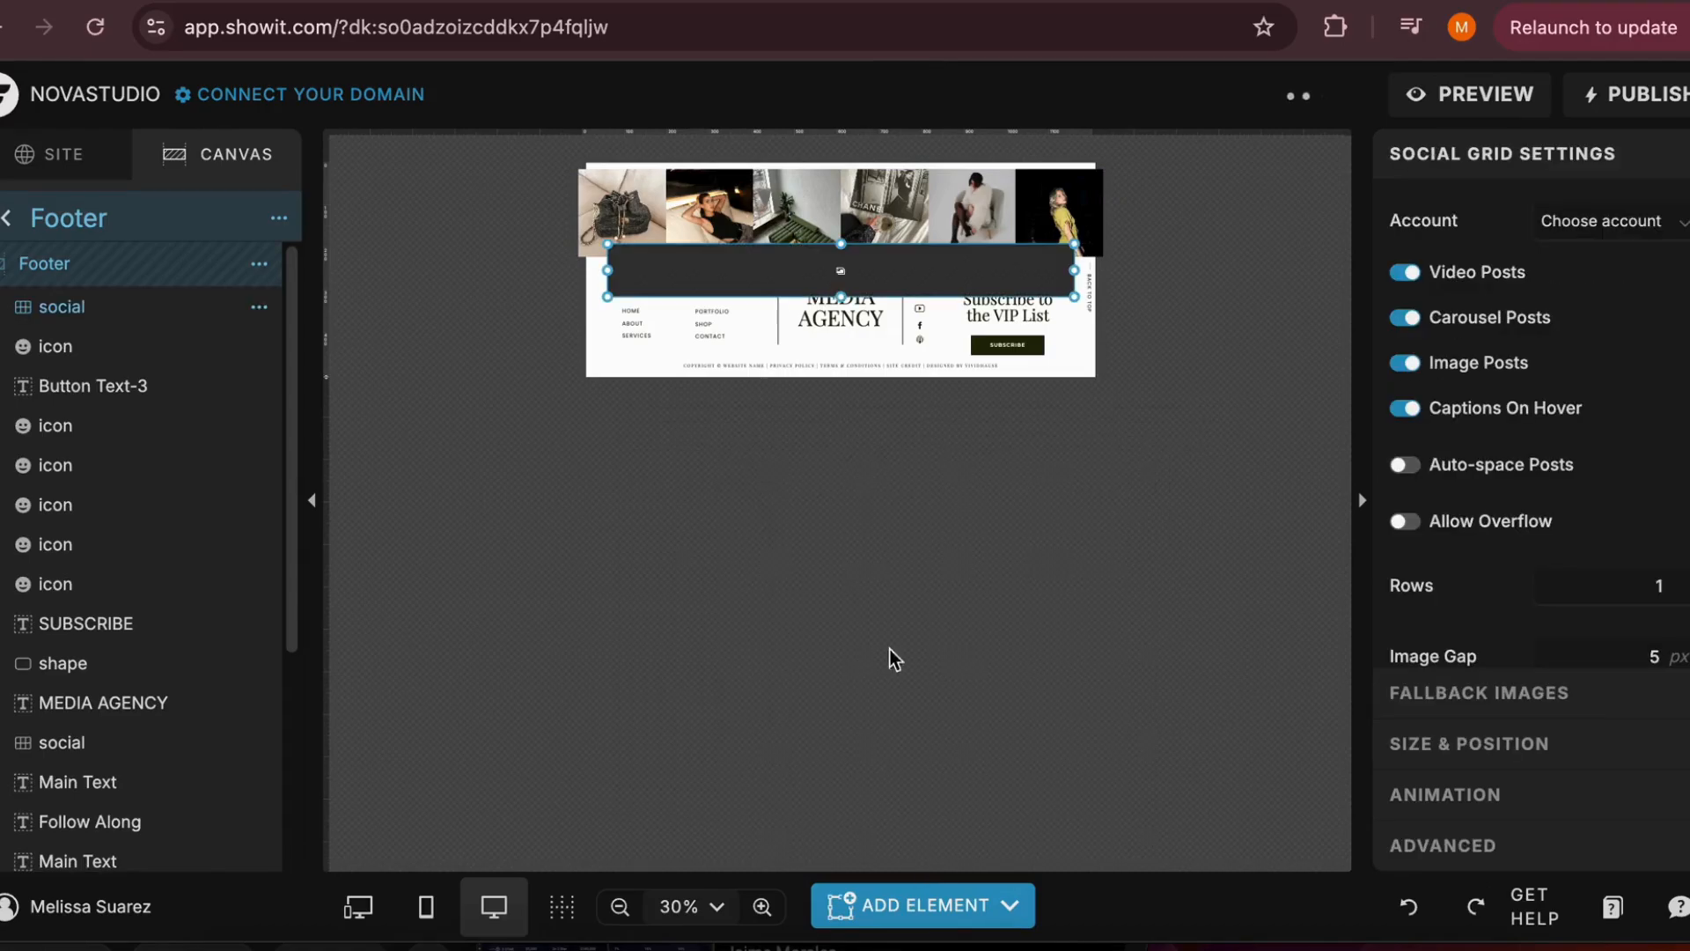
pyautogui.moveTo(881, 265); pyautogui.dragTo(845, 184)
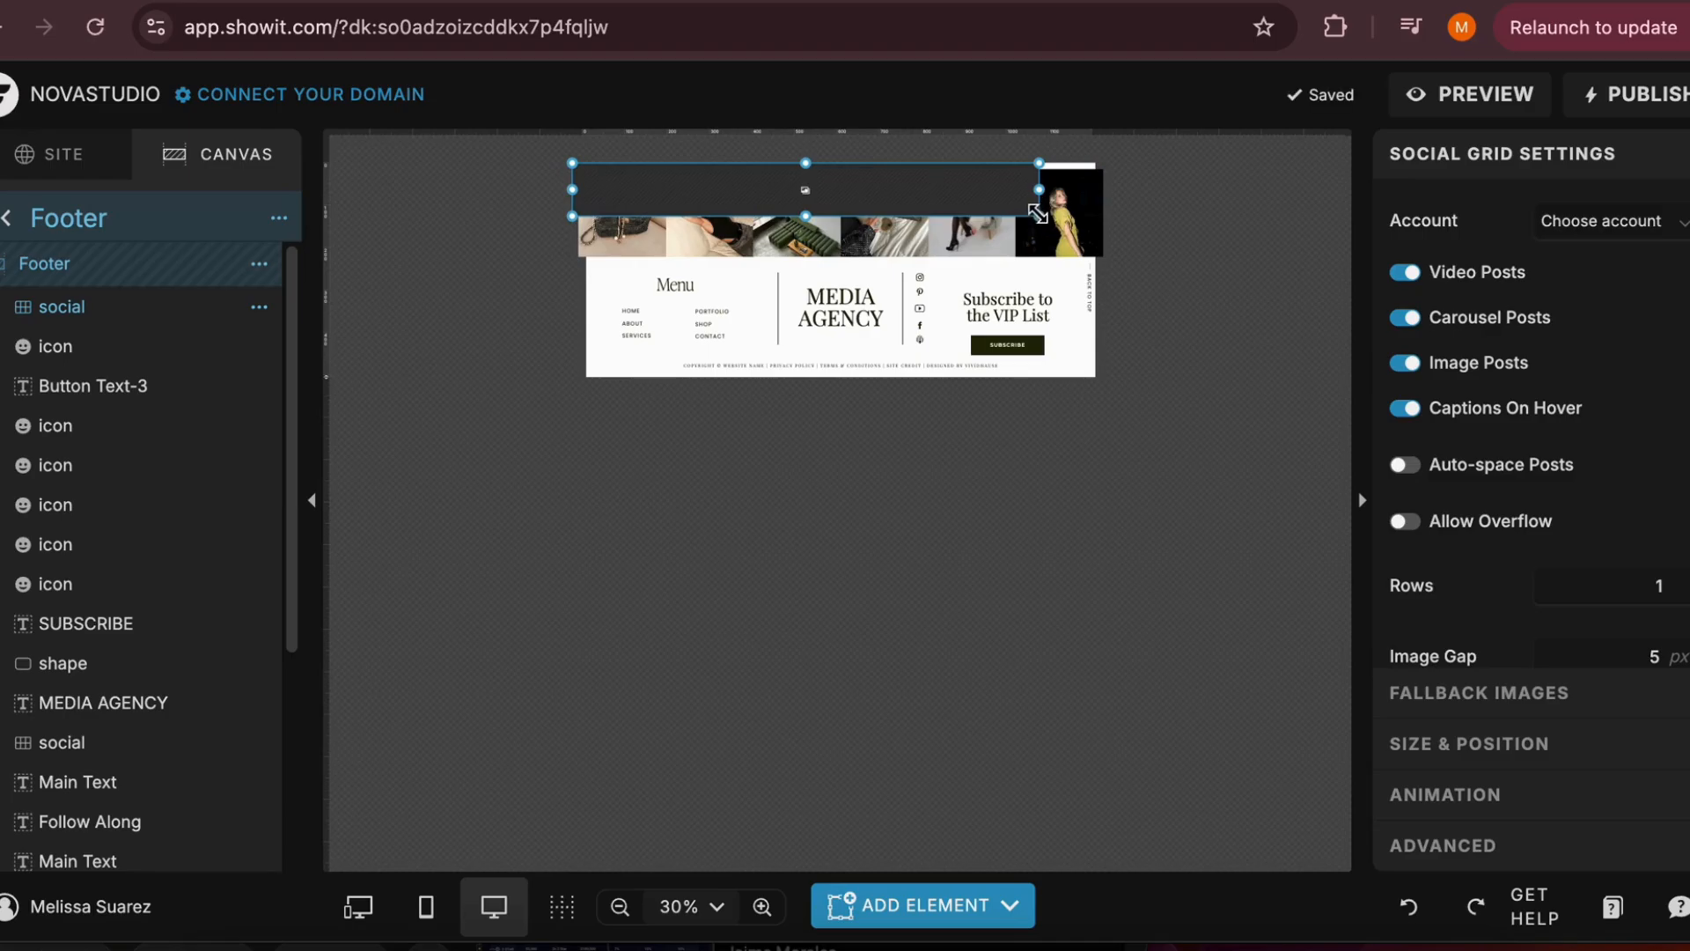
pyautogui.moveTo(1038, 213); pyautogui.dragTo(1105, 262)
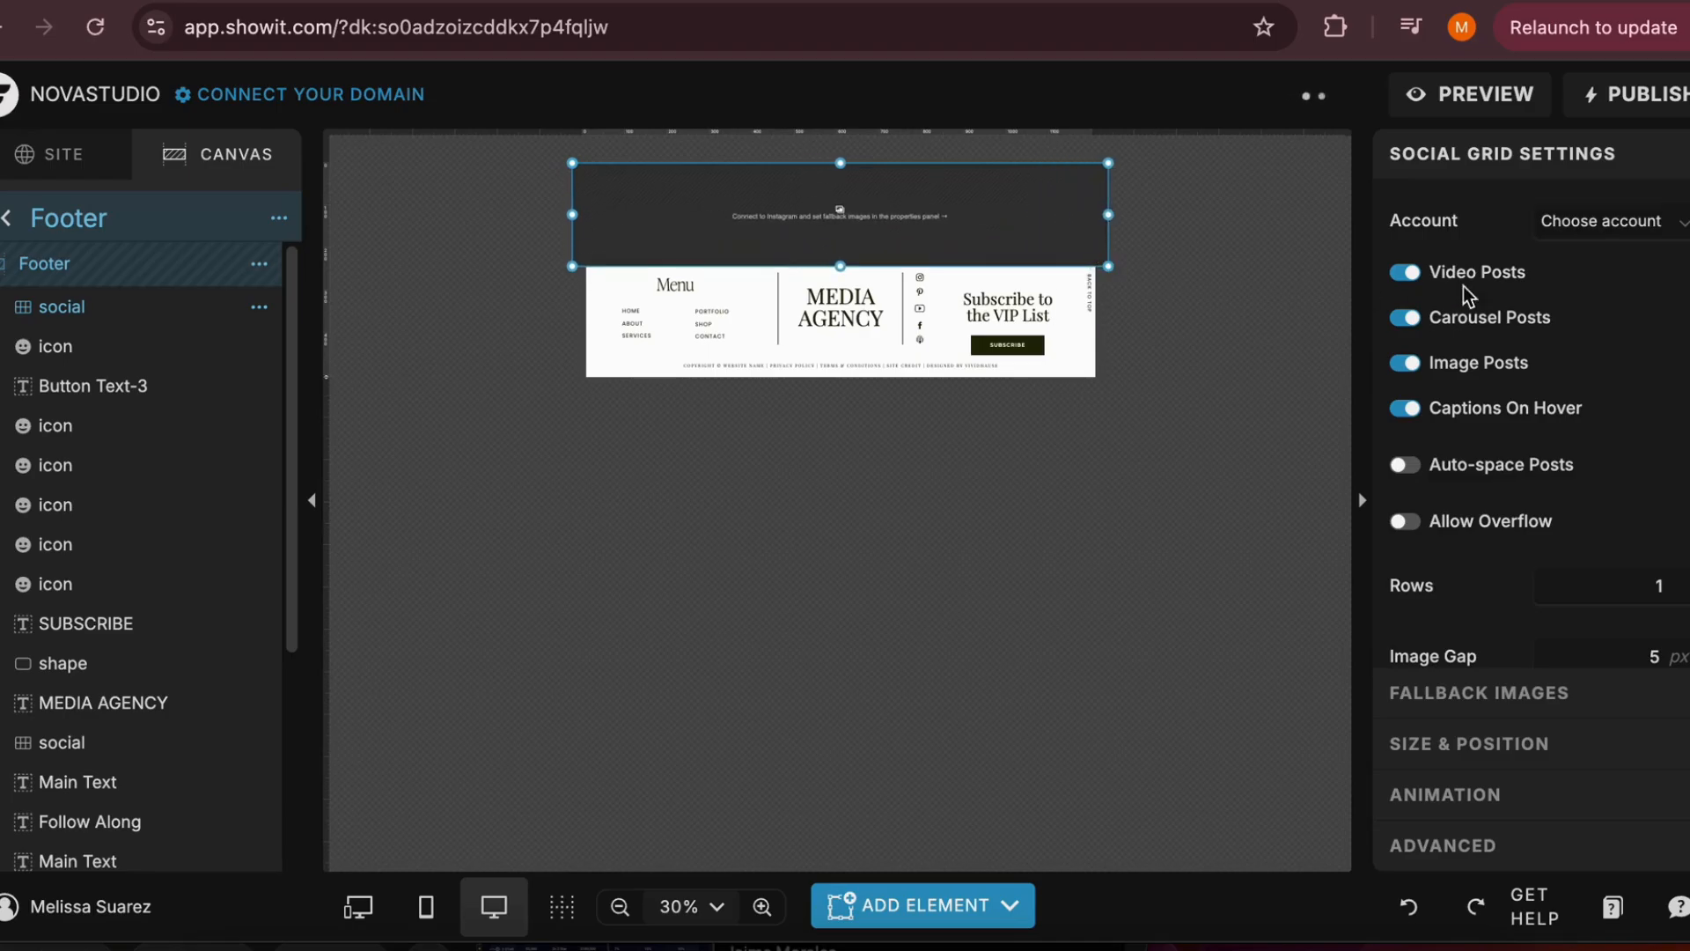
pyautogui.click(1655, 240)
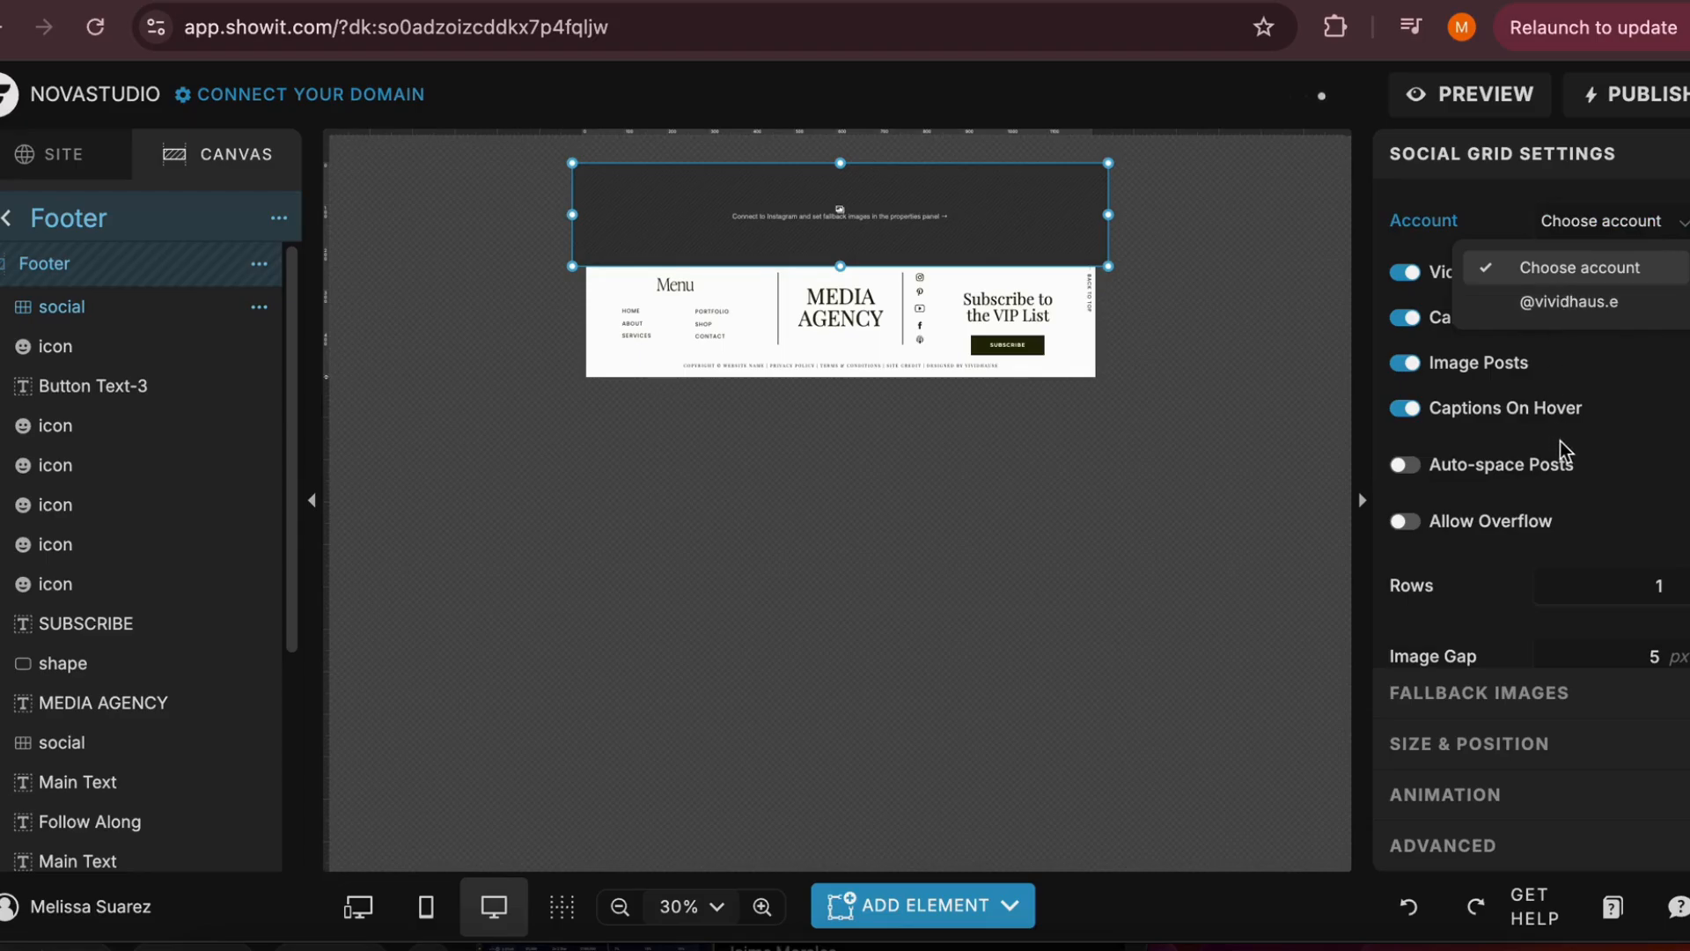
pyautogui.click(1616, 309)
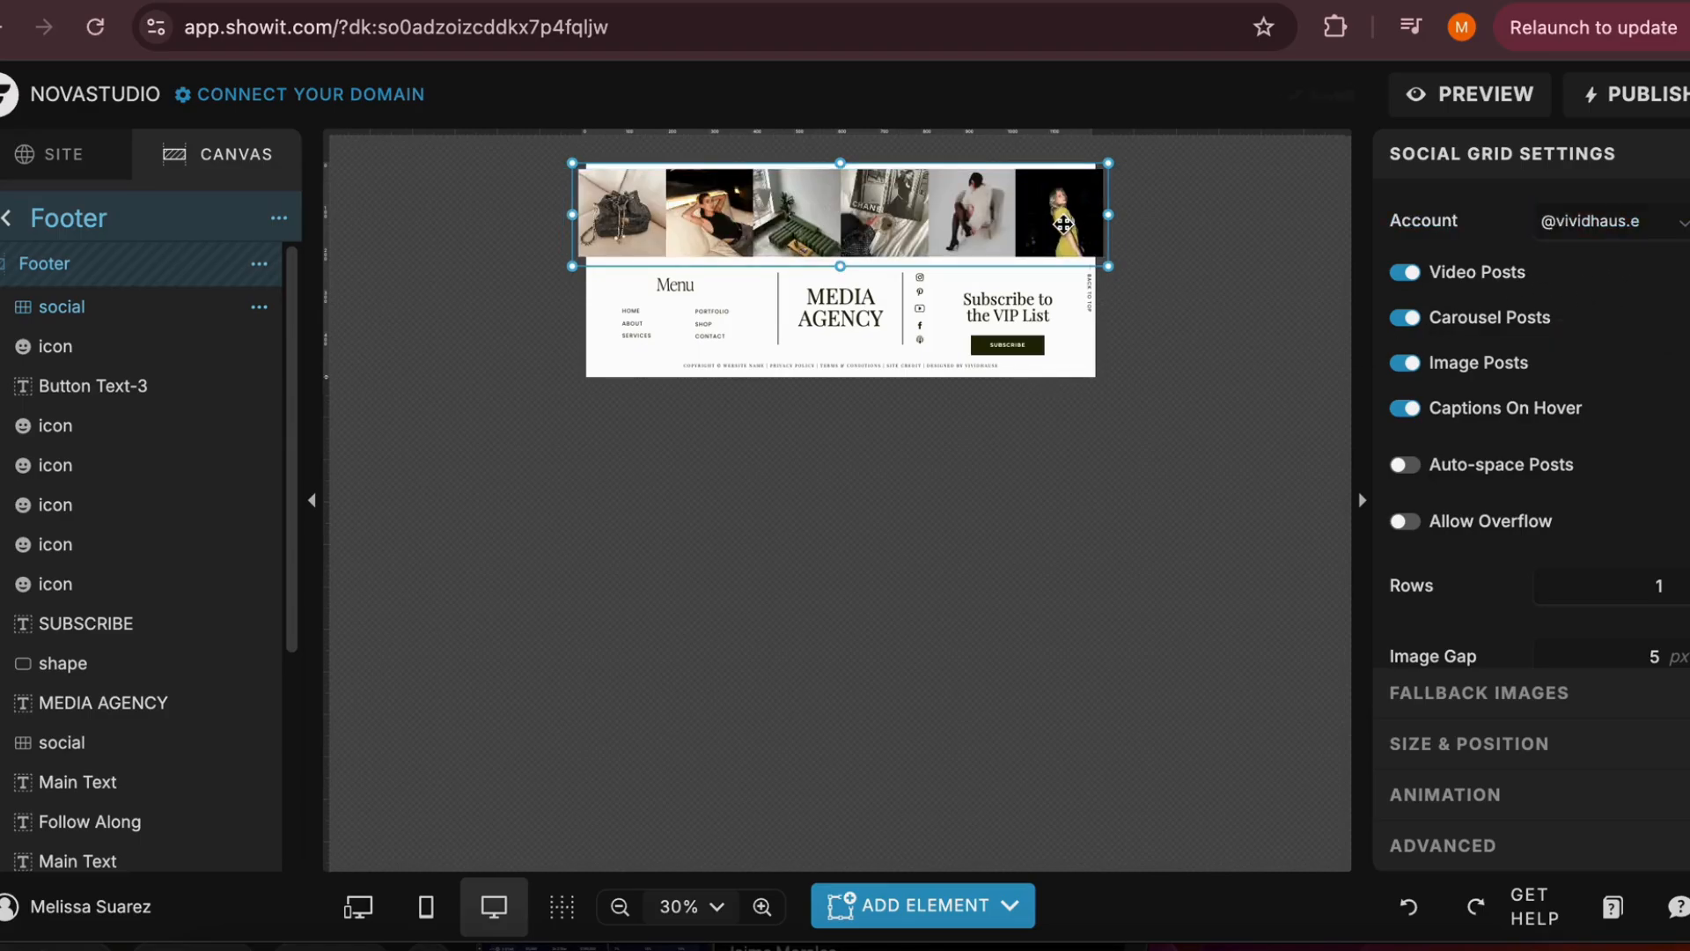
pyautogui.moveTo(1064, 223)
pyautogui.mouseDown()
pyautogui.moveTo(1064, 247)
pyautogui.moveTo(1064, 232)
pyautogui.mouseUp()
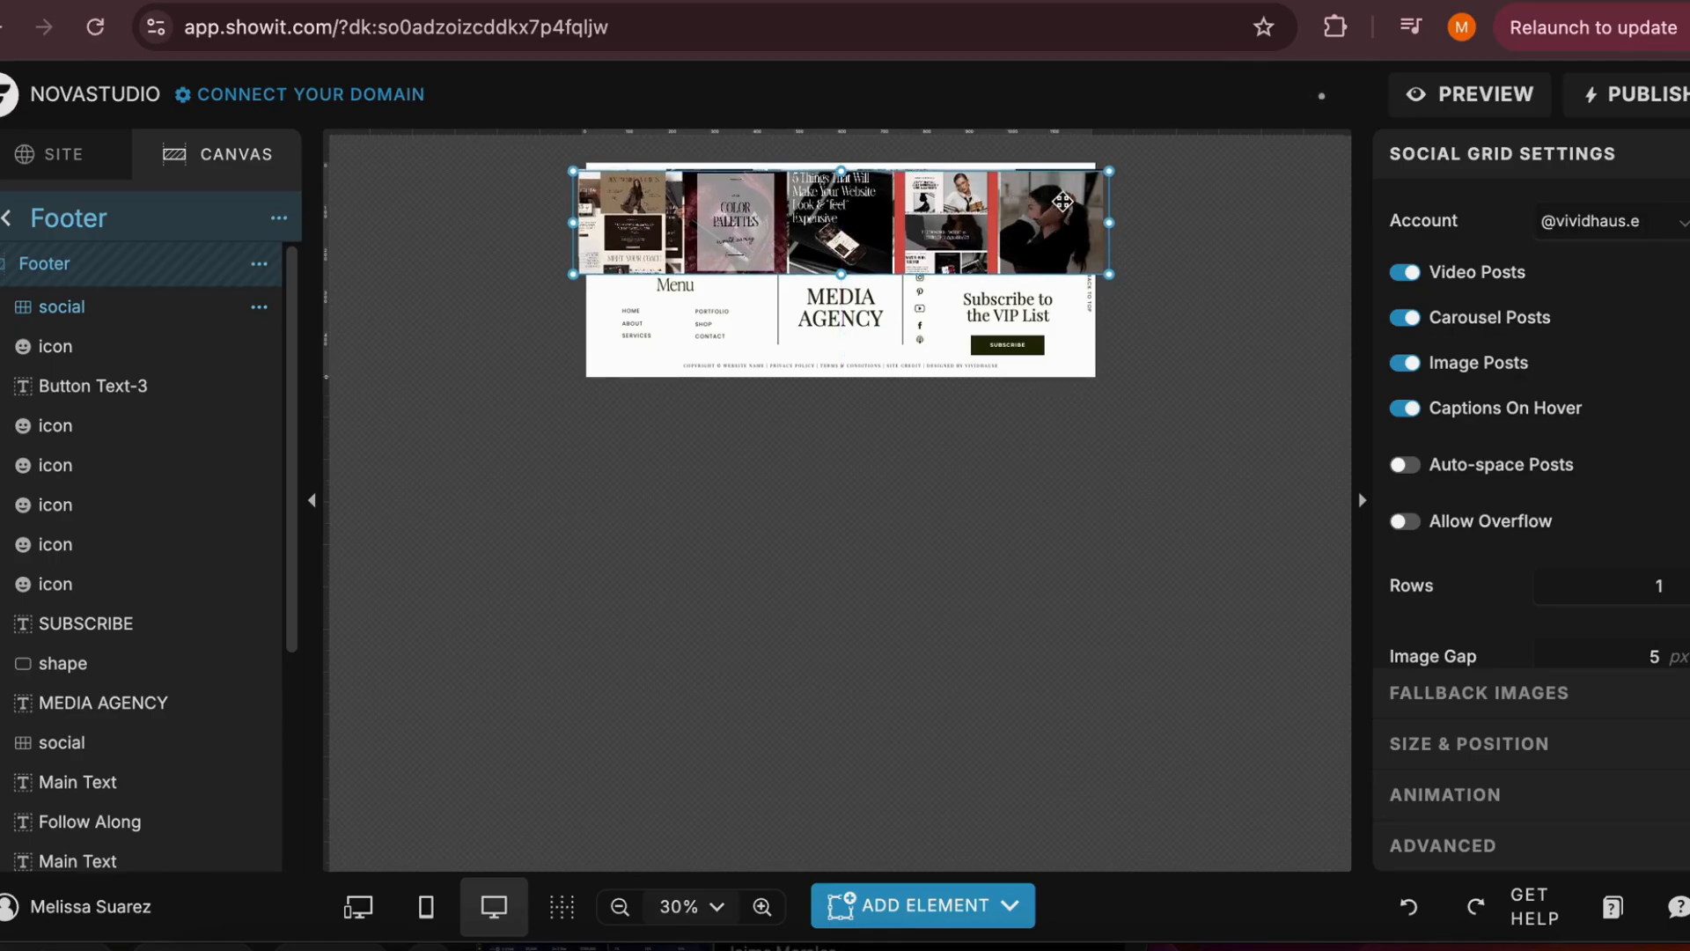
pyautogui.click(1637, 222)
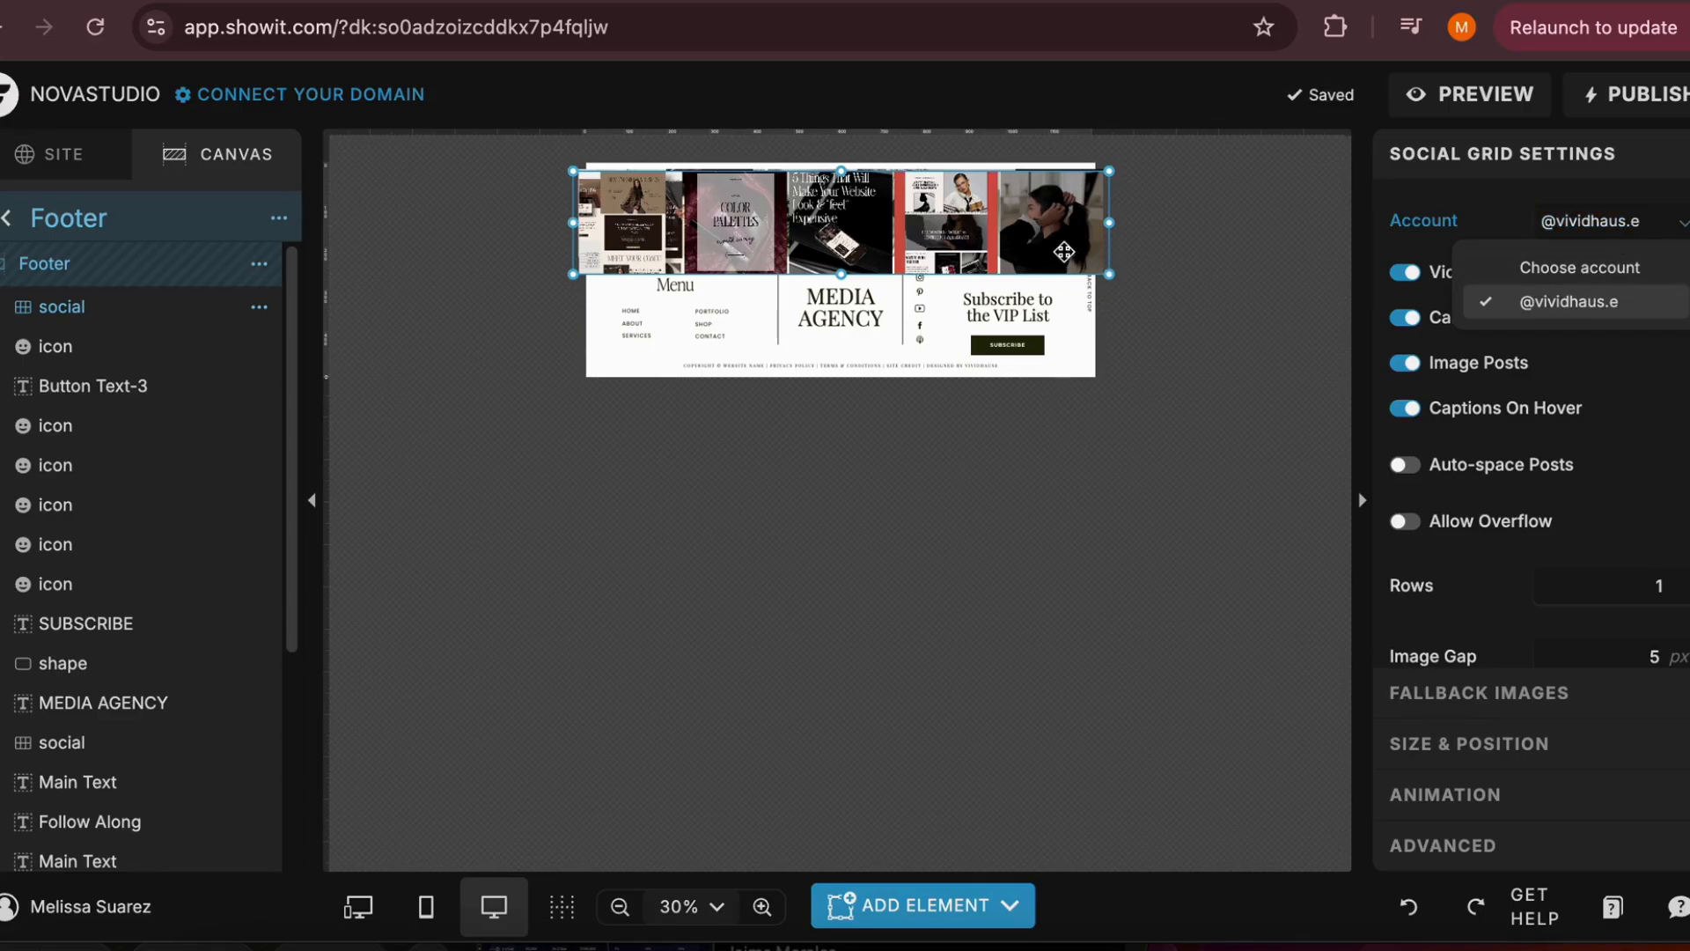
pyautogui.press('Escape')
pyautogui.press('Escape')
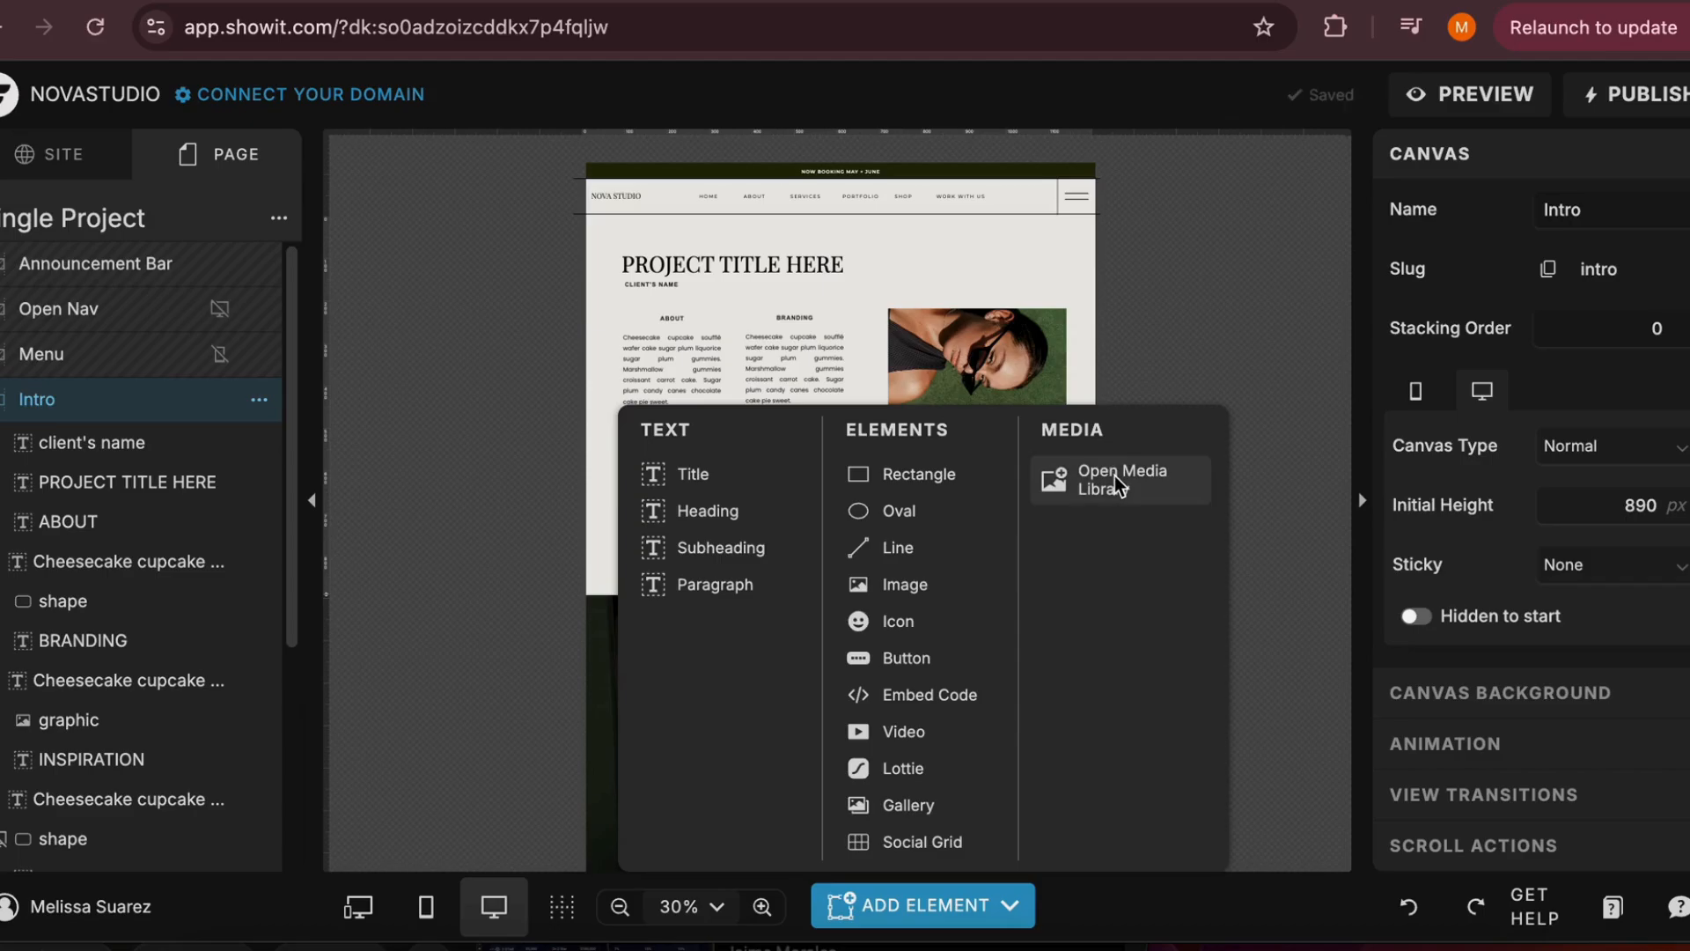
# Open the media library from the Single Project page and close it again
pyautogui.click(1159, 485)
pyautogui.click(1645, 144)
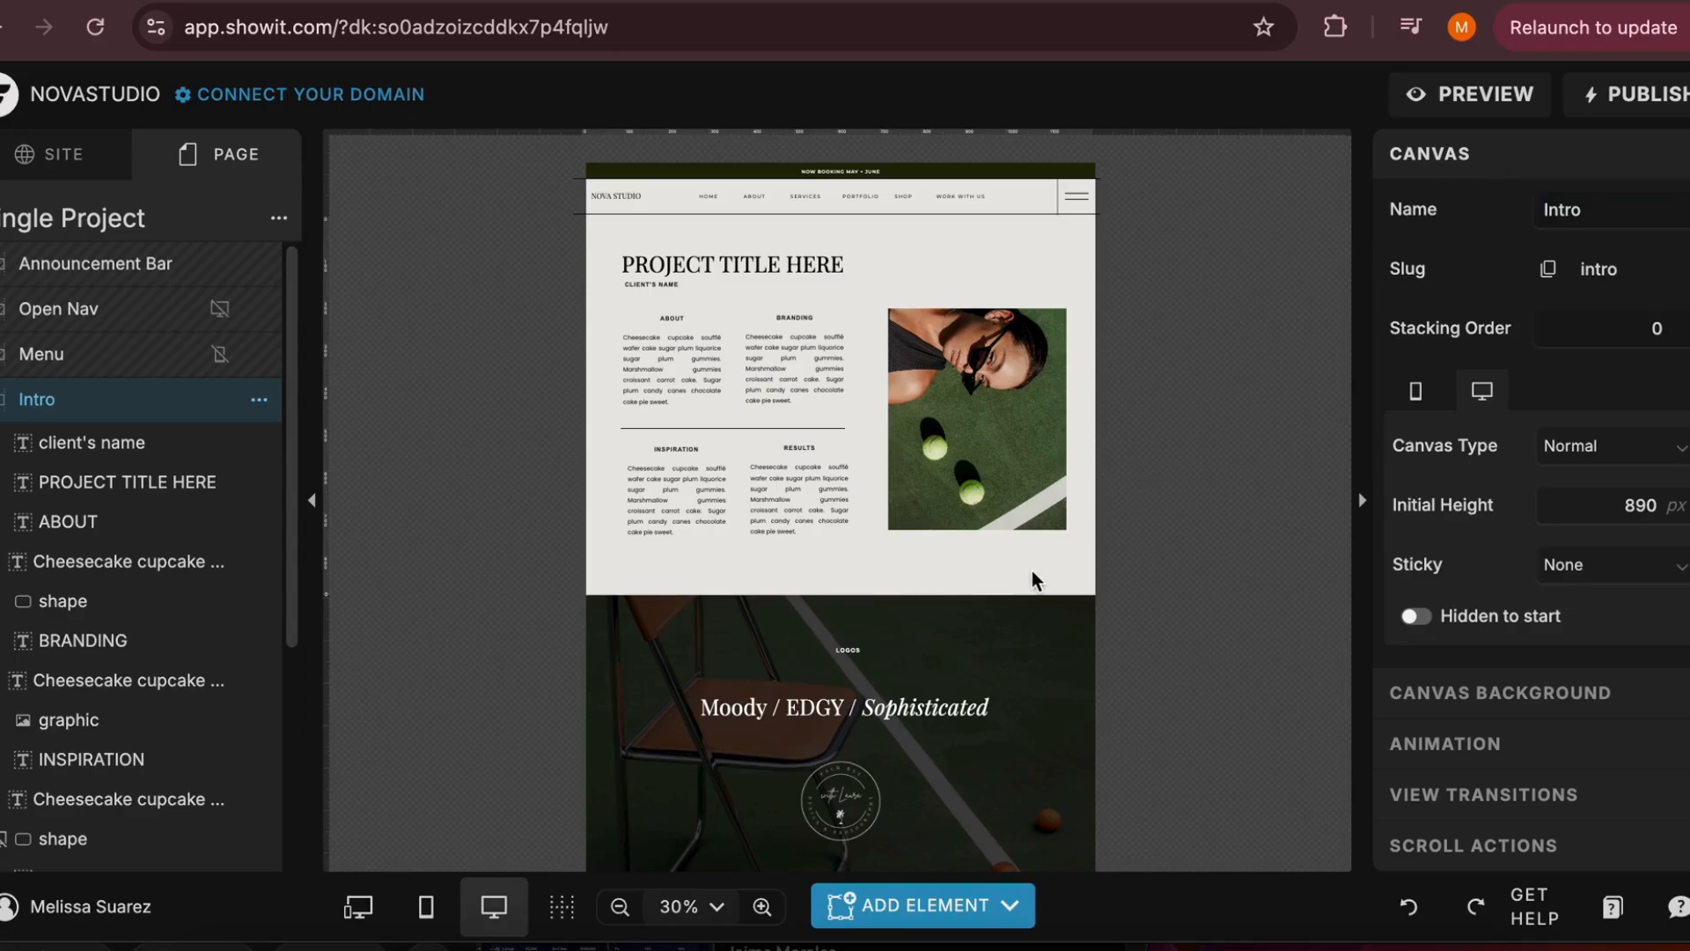
# Set the Logo canvas's background media type to None and fill it with color style 5 (FFFFCB)
pyautogui.click(1464, 687)
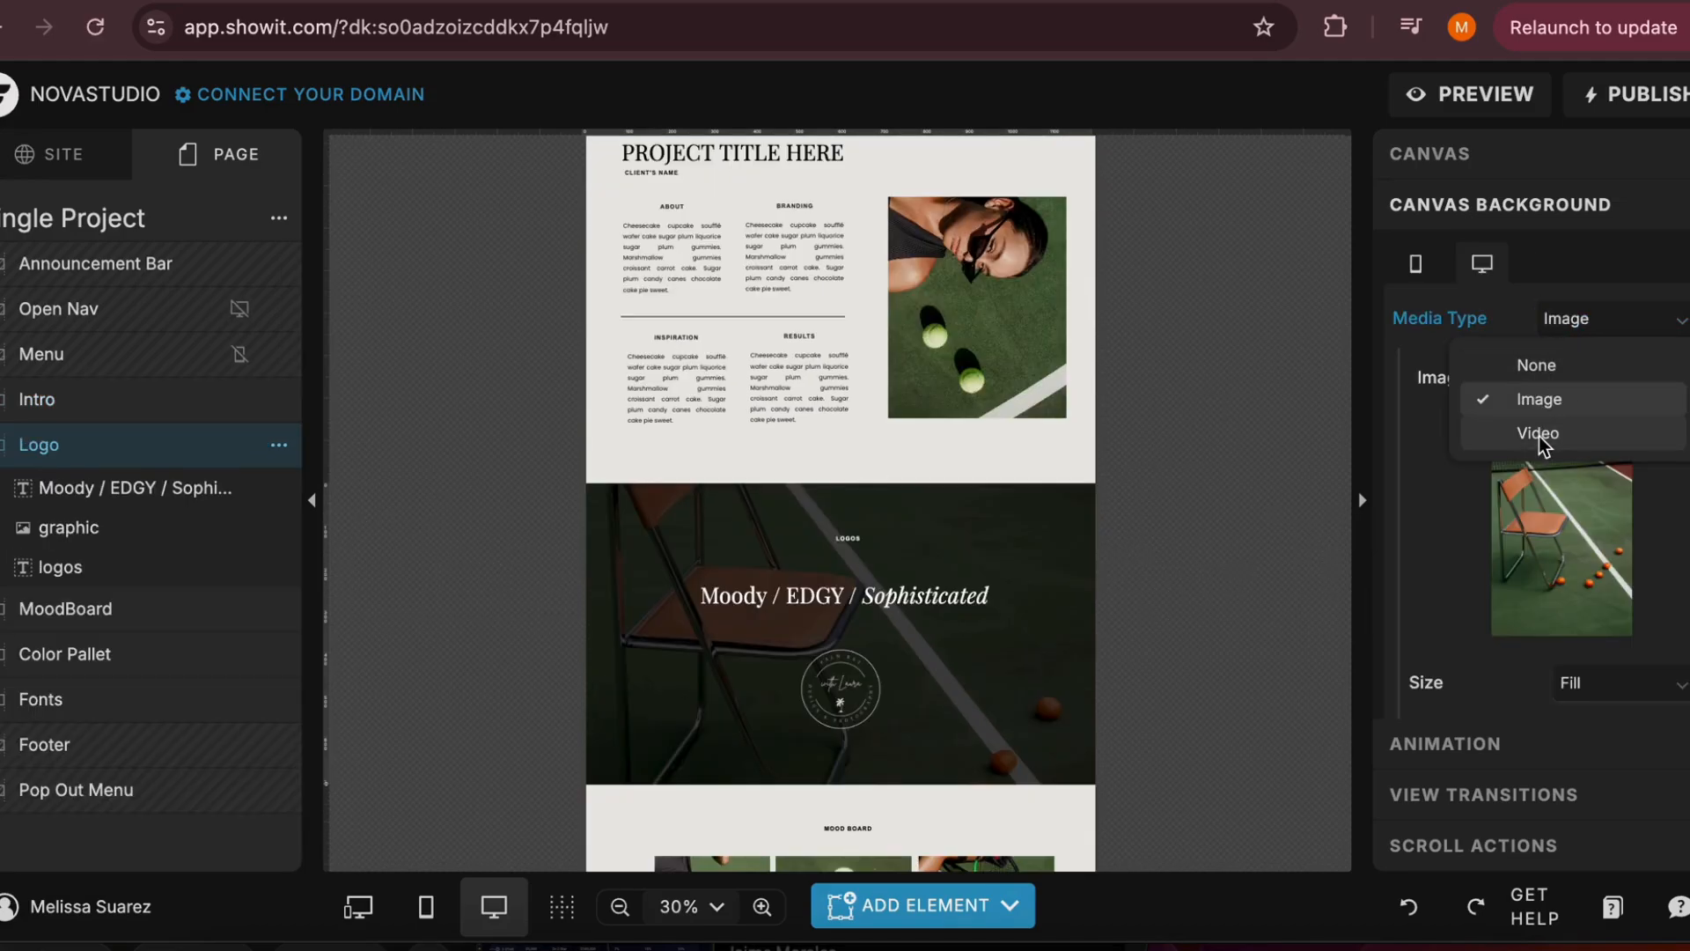
pyautogui.click(1540, 365)
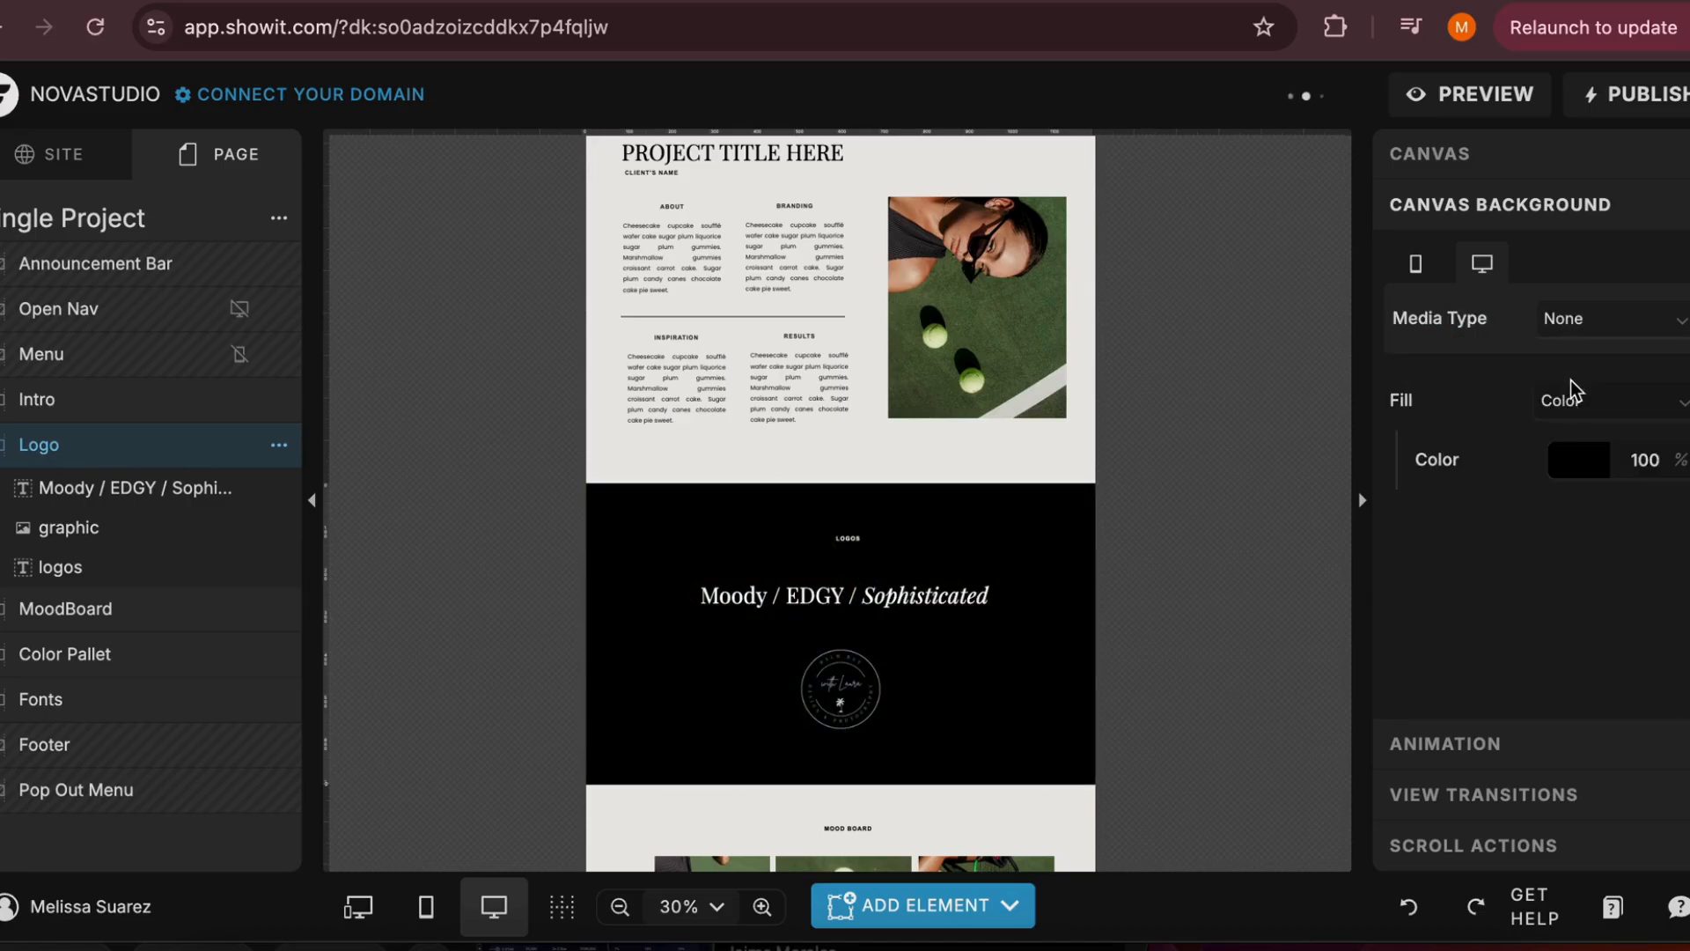
pyautogui.click(1560, 459)
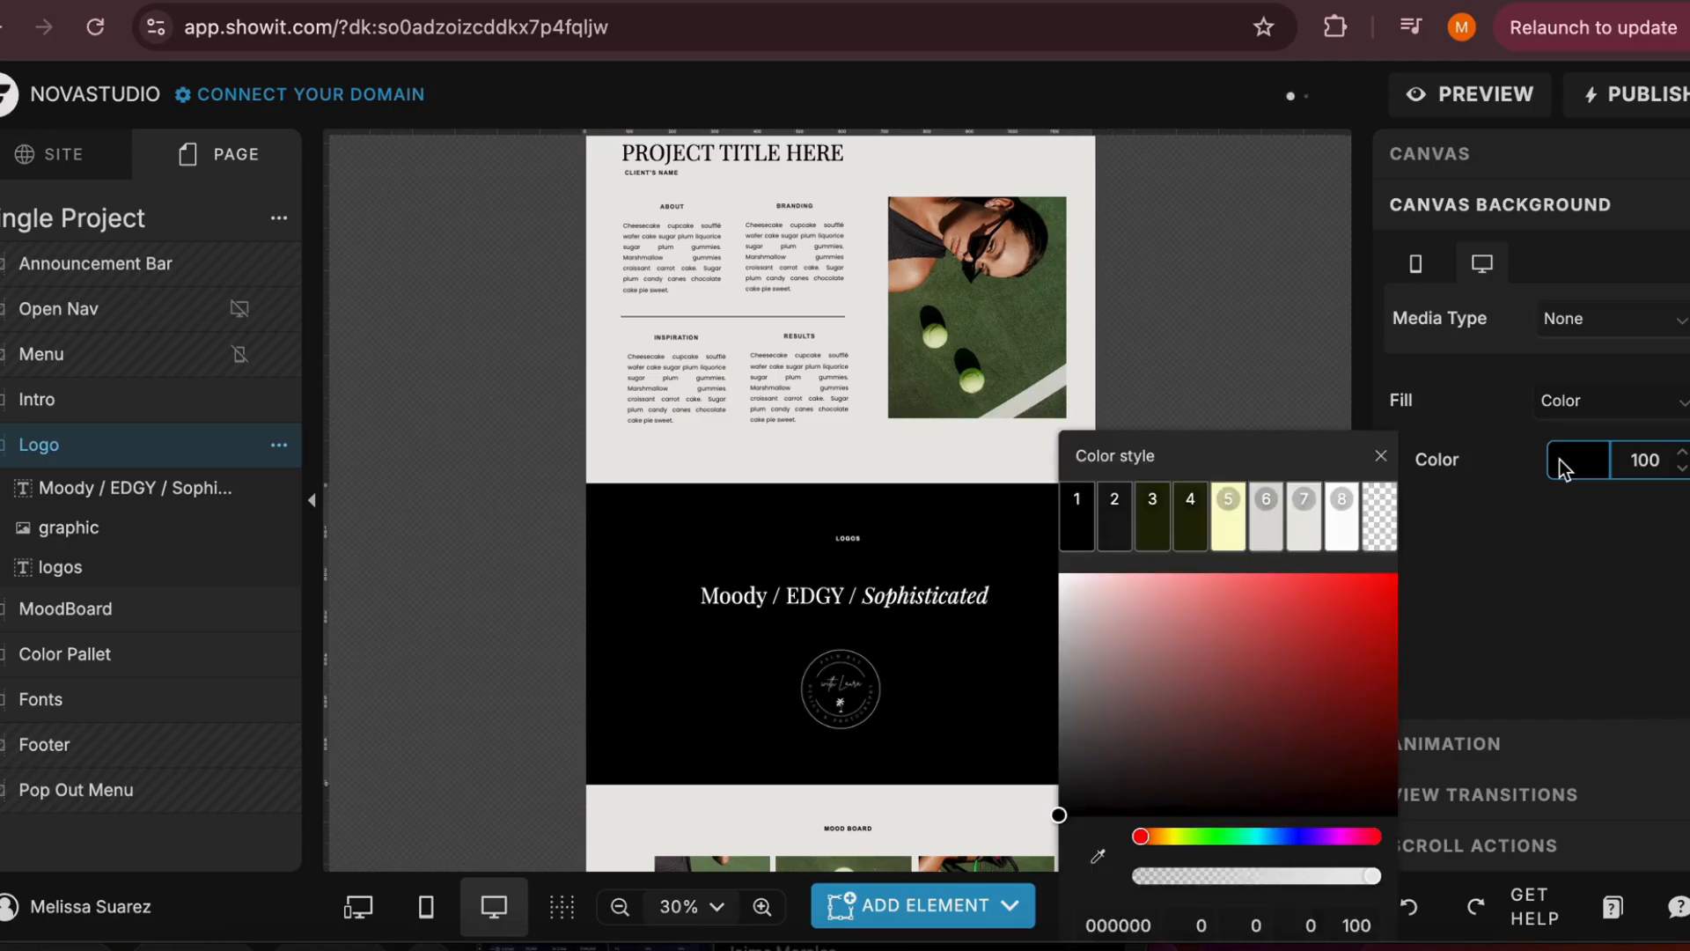
pyautogui.click(1228, 548)
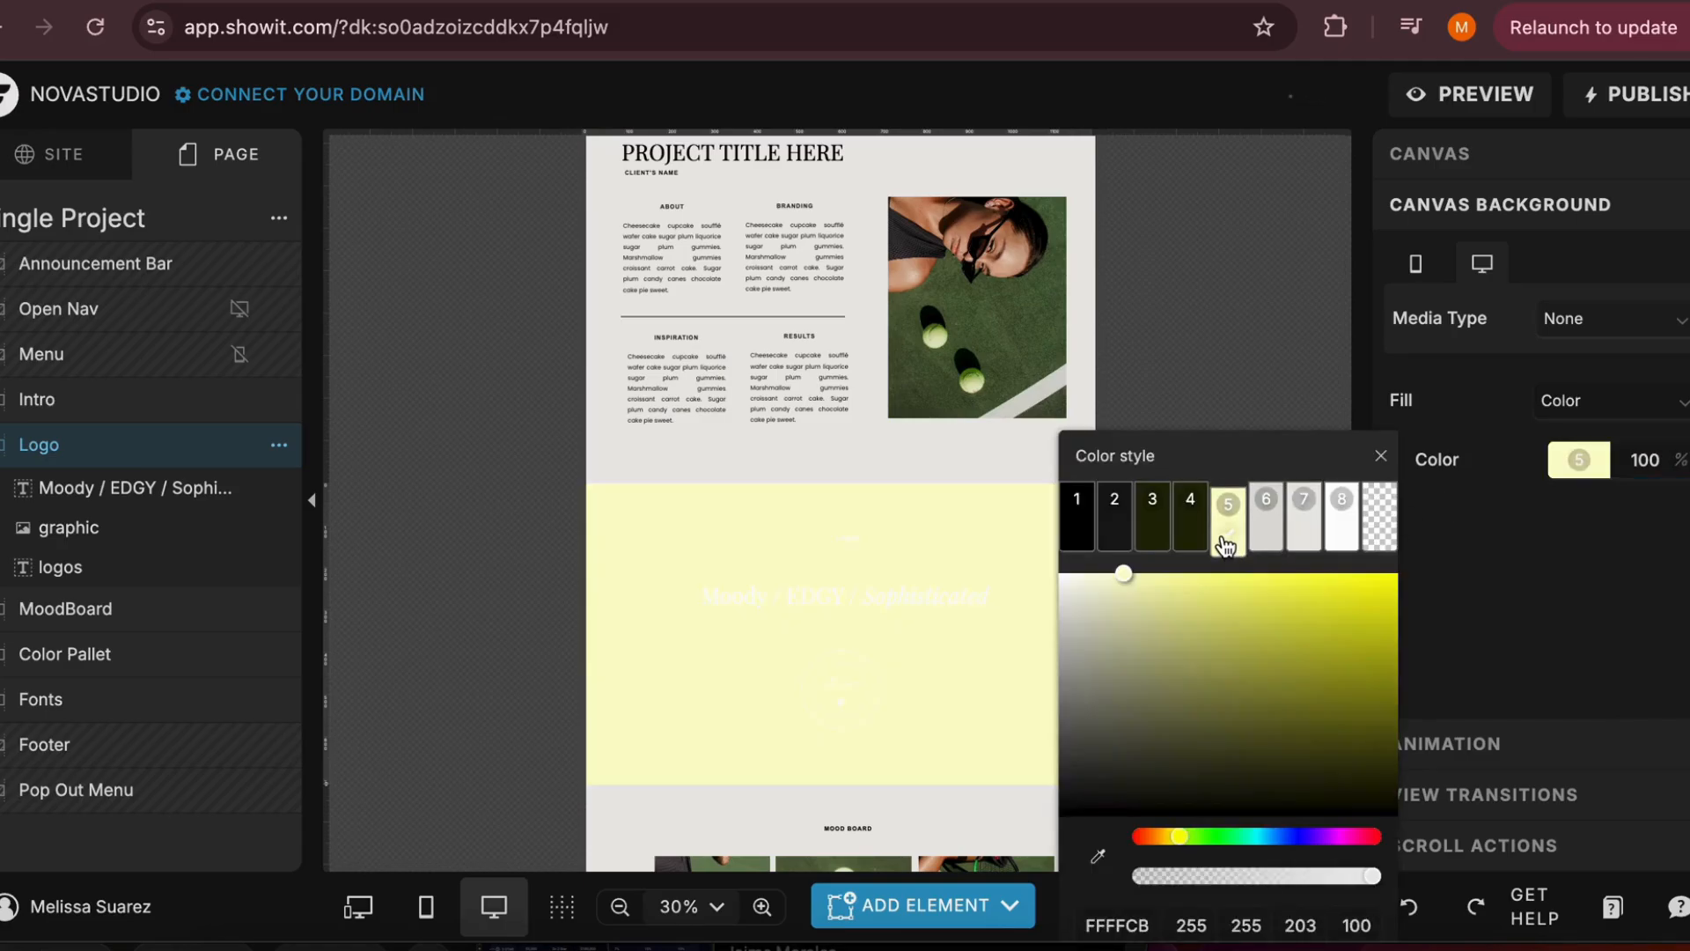
# Try color style 4 as the Logo canvas's background fill, and replace it with the custom dark purple 0E0420
pyautogui.click(1182, 553)
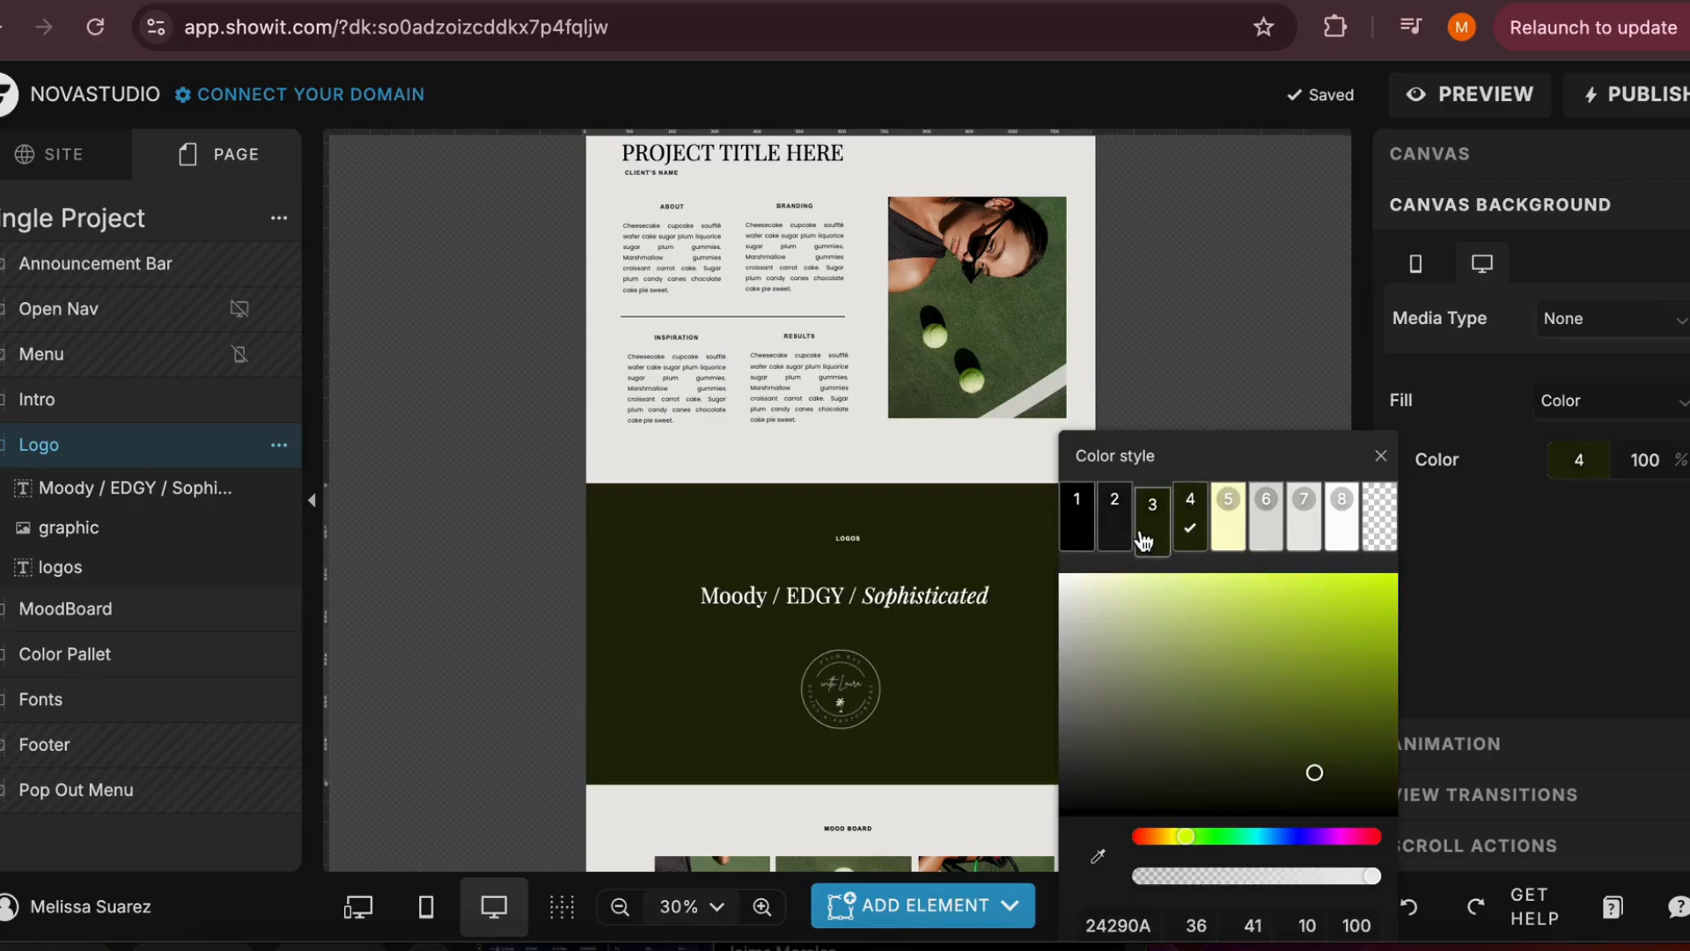
pyautogui.click(1309, 838)
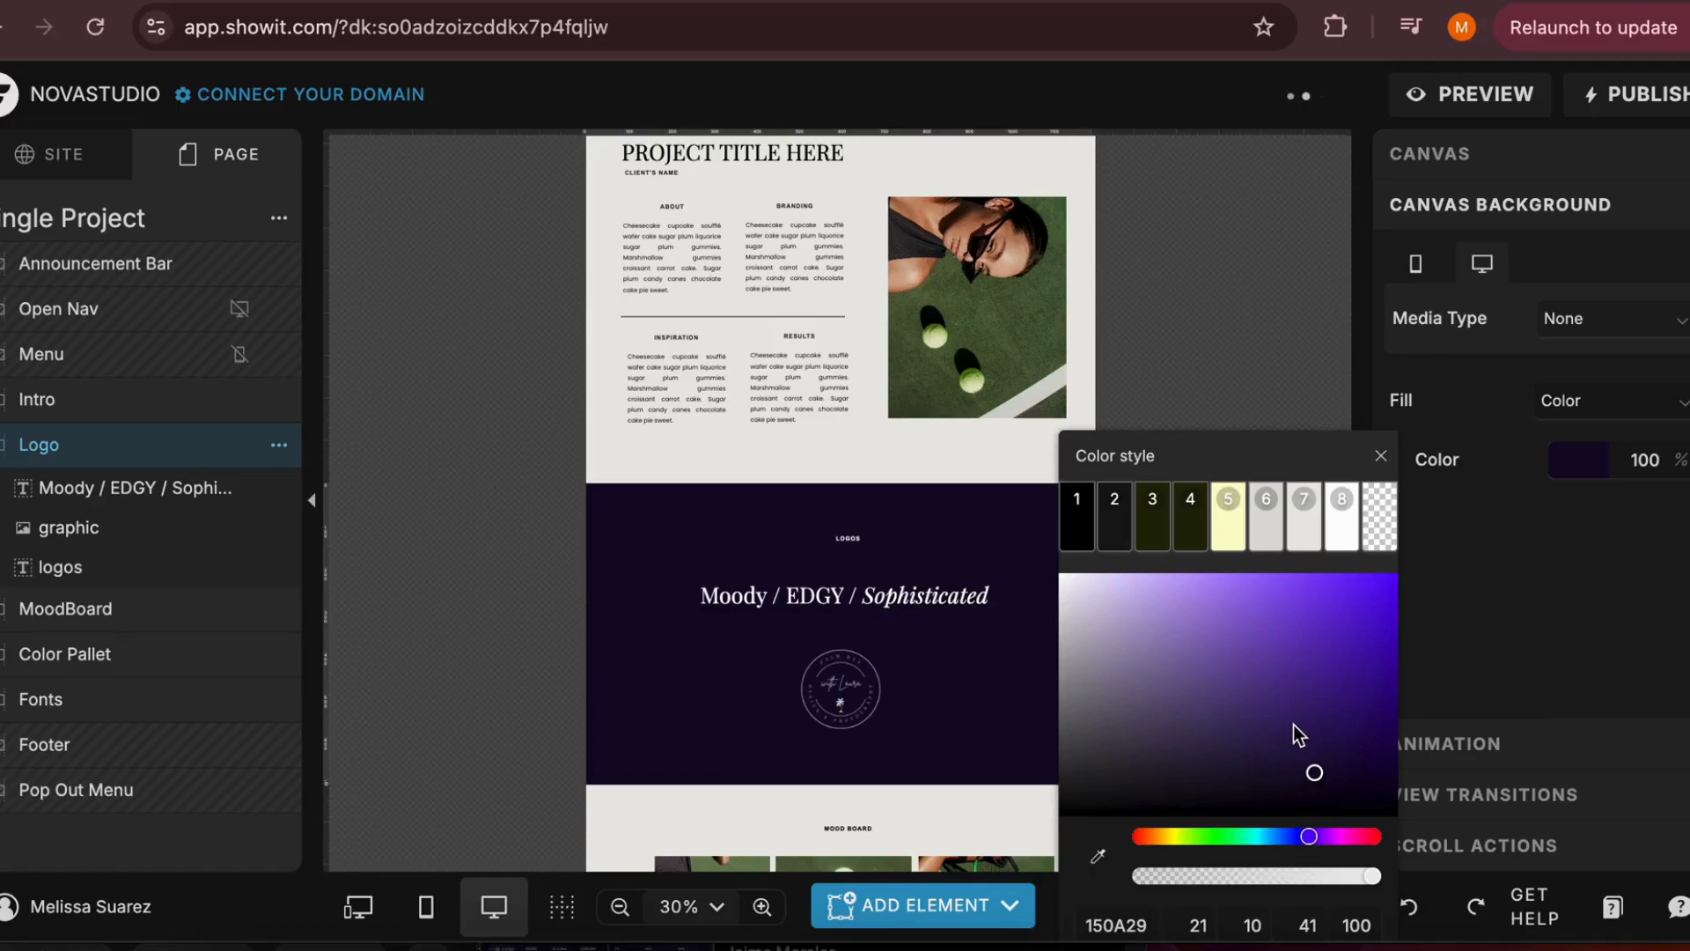
pyautogui.moveTo(1261, 662); pyautogui.dragTo(1348, 785)
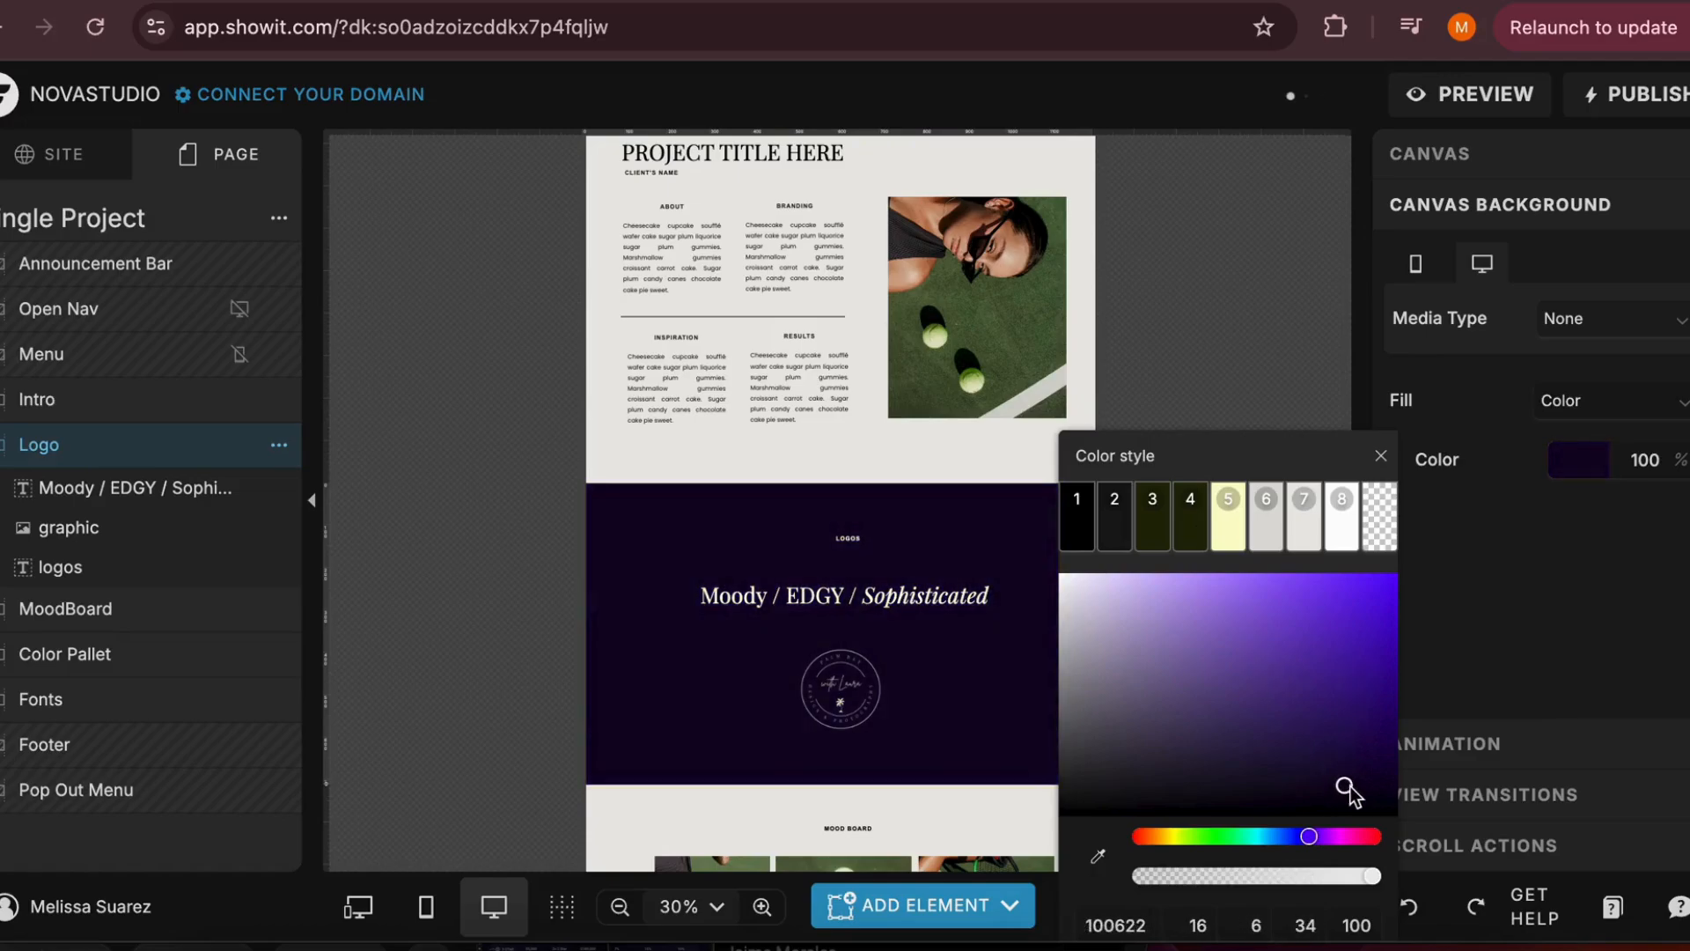
# Set the Logo canvas's background media type to Image and choose the coffee cup and jeans photo from the Dark moody folder
pyautogui.click(1643, 330)
pyautogui.click(1604, 401)
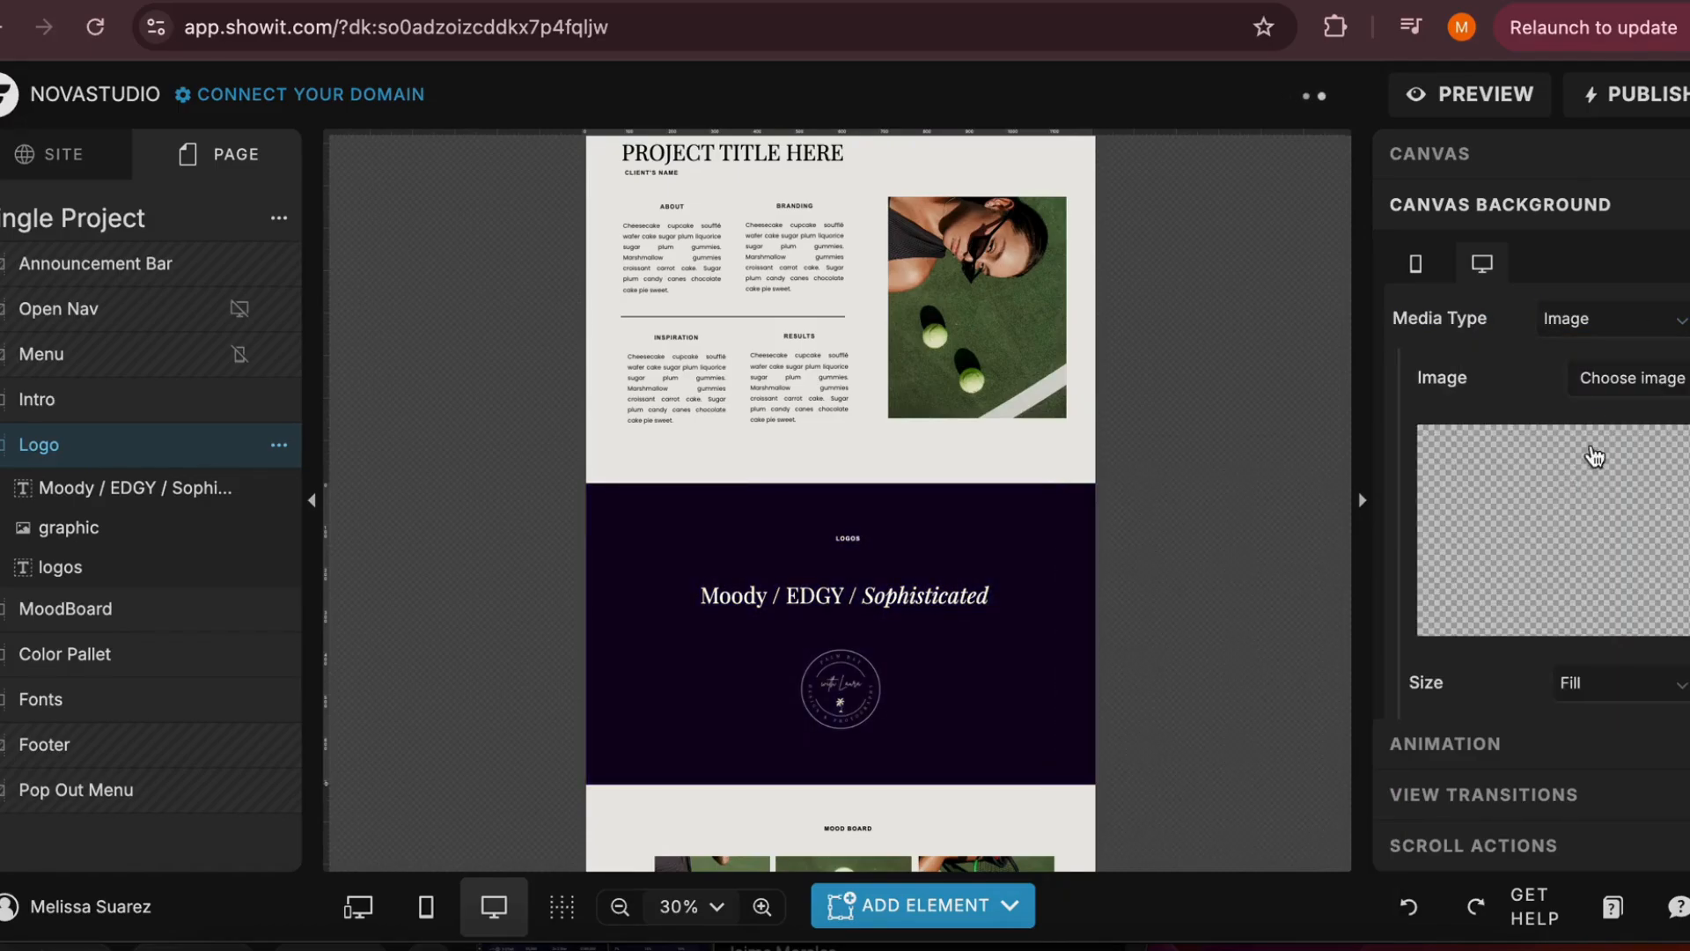
pyautogui.click(1542, 518)
pyautogui.scroll(-20, 524, 704)
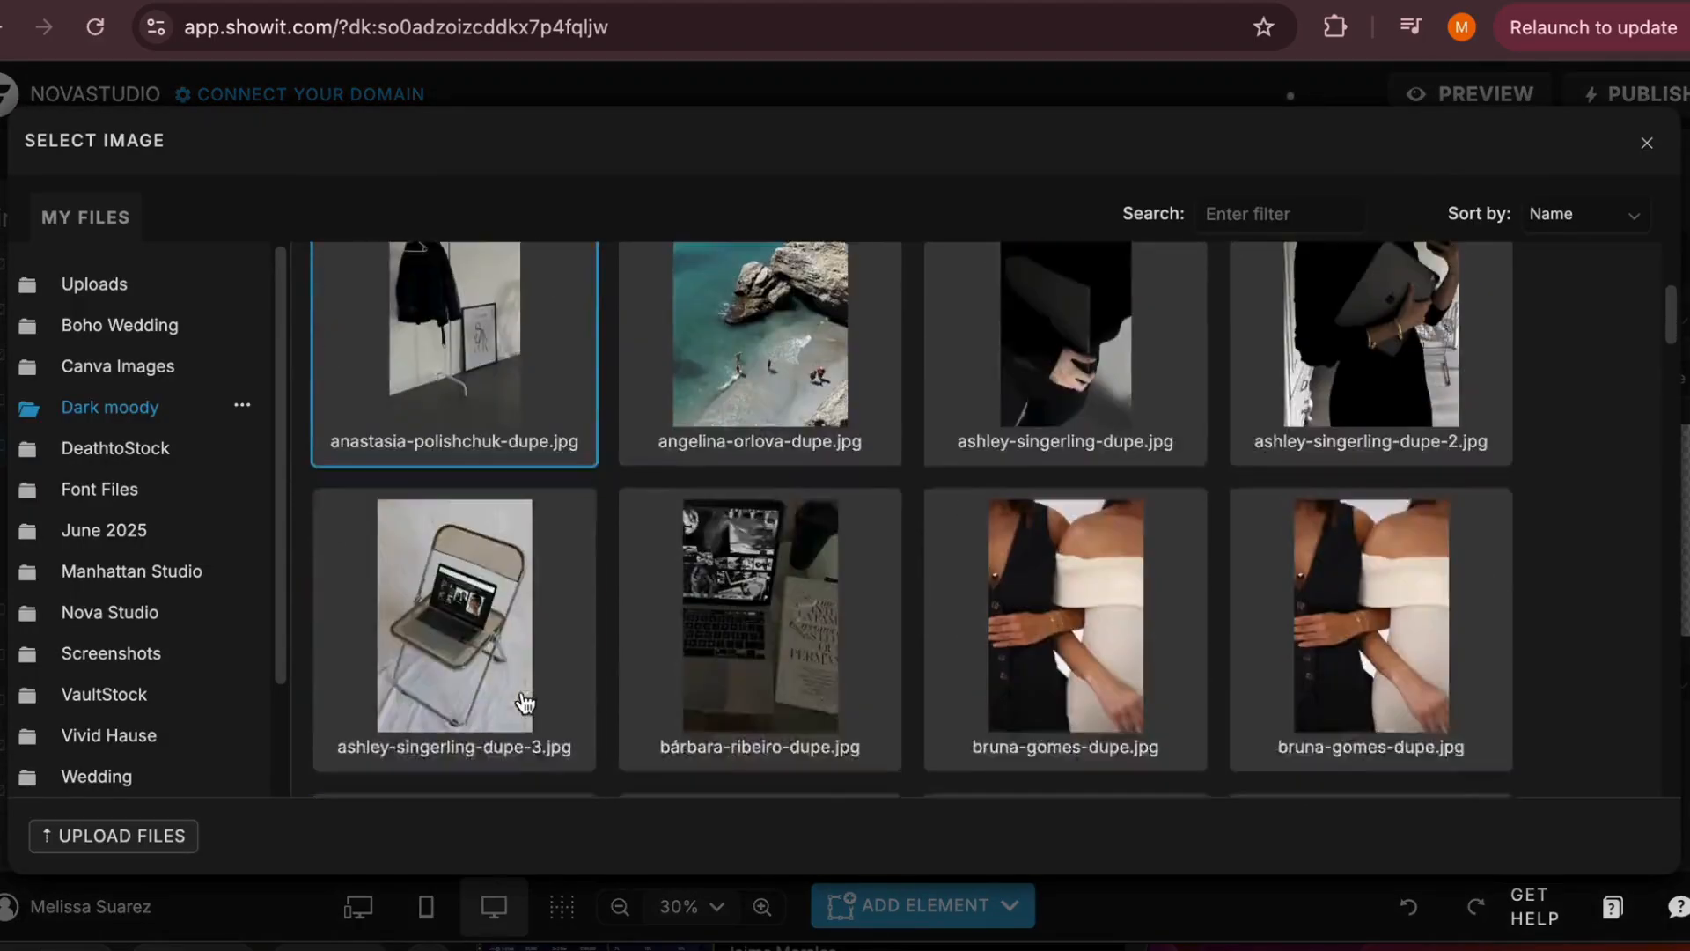
pyautogui.scroll(6, 525, 699)
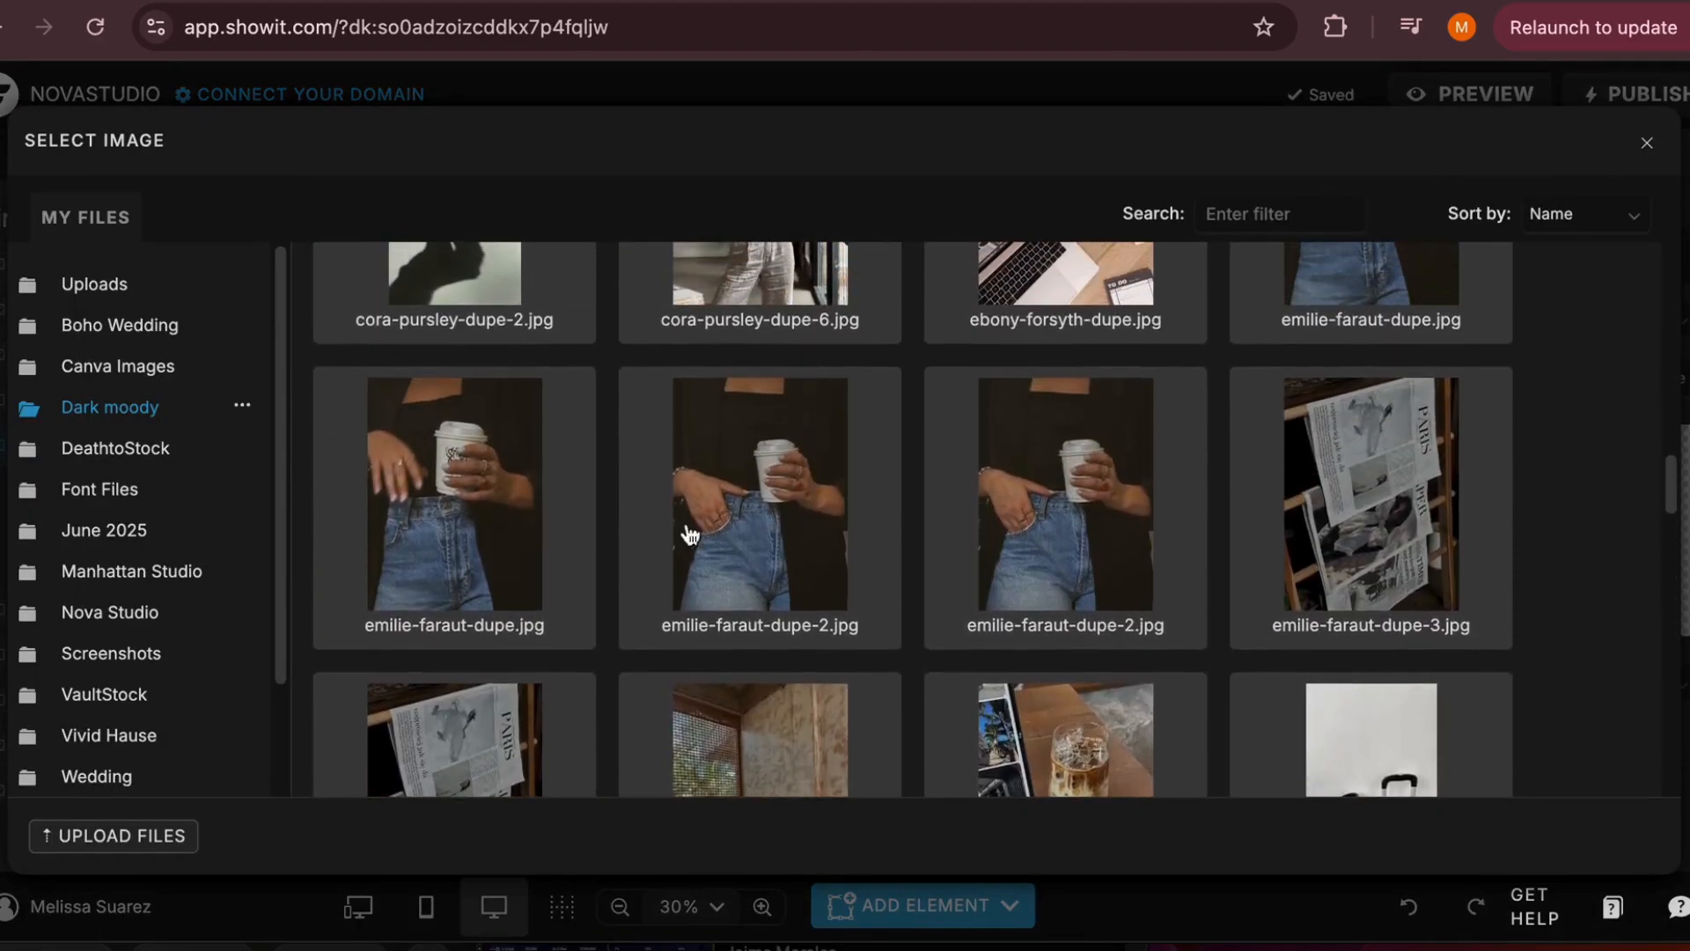
pyautogui.click(691, 530)
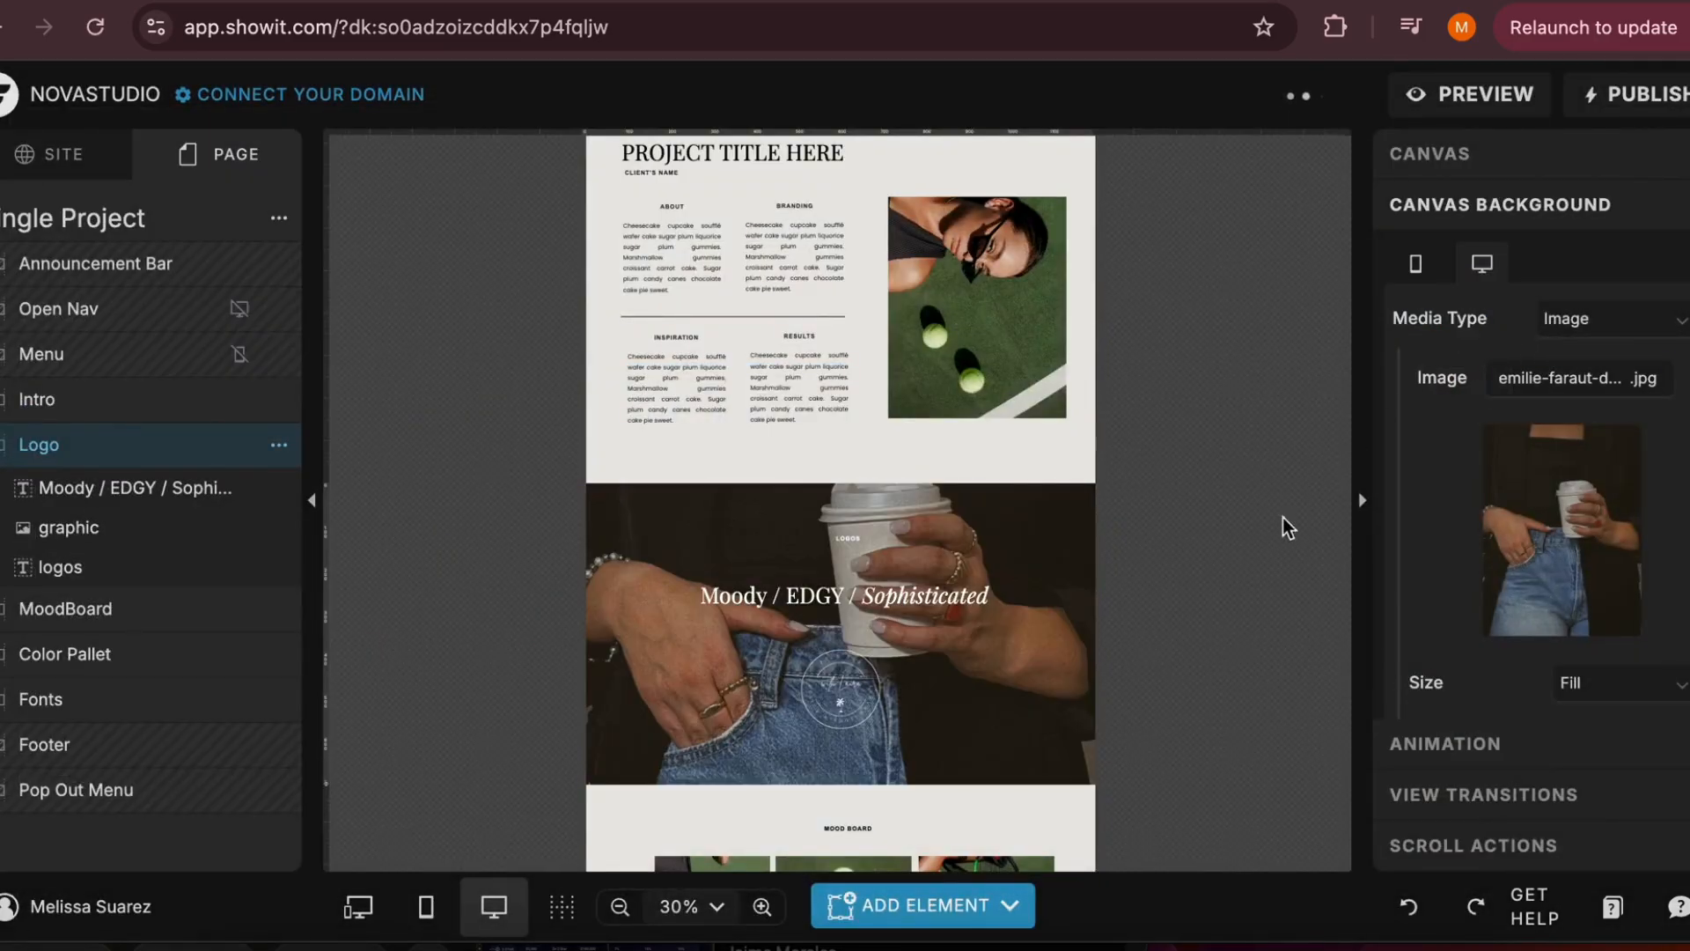
# Change the Logo canvas's background media type to Video and choose the woman-with-laptop clip from the VaultStock folder
pyautogui.click(1578, 319)
pyautogui.click(1540, 437)
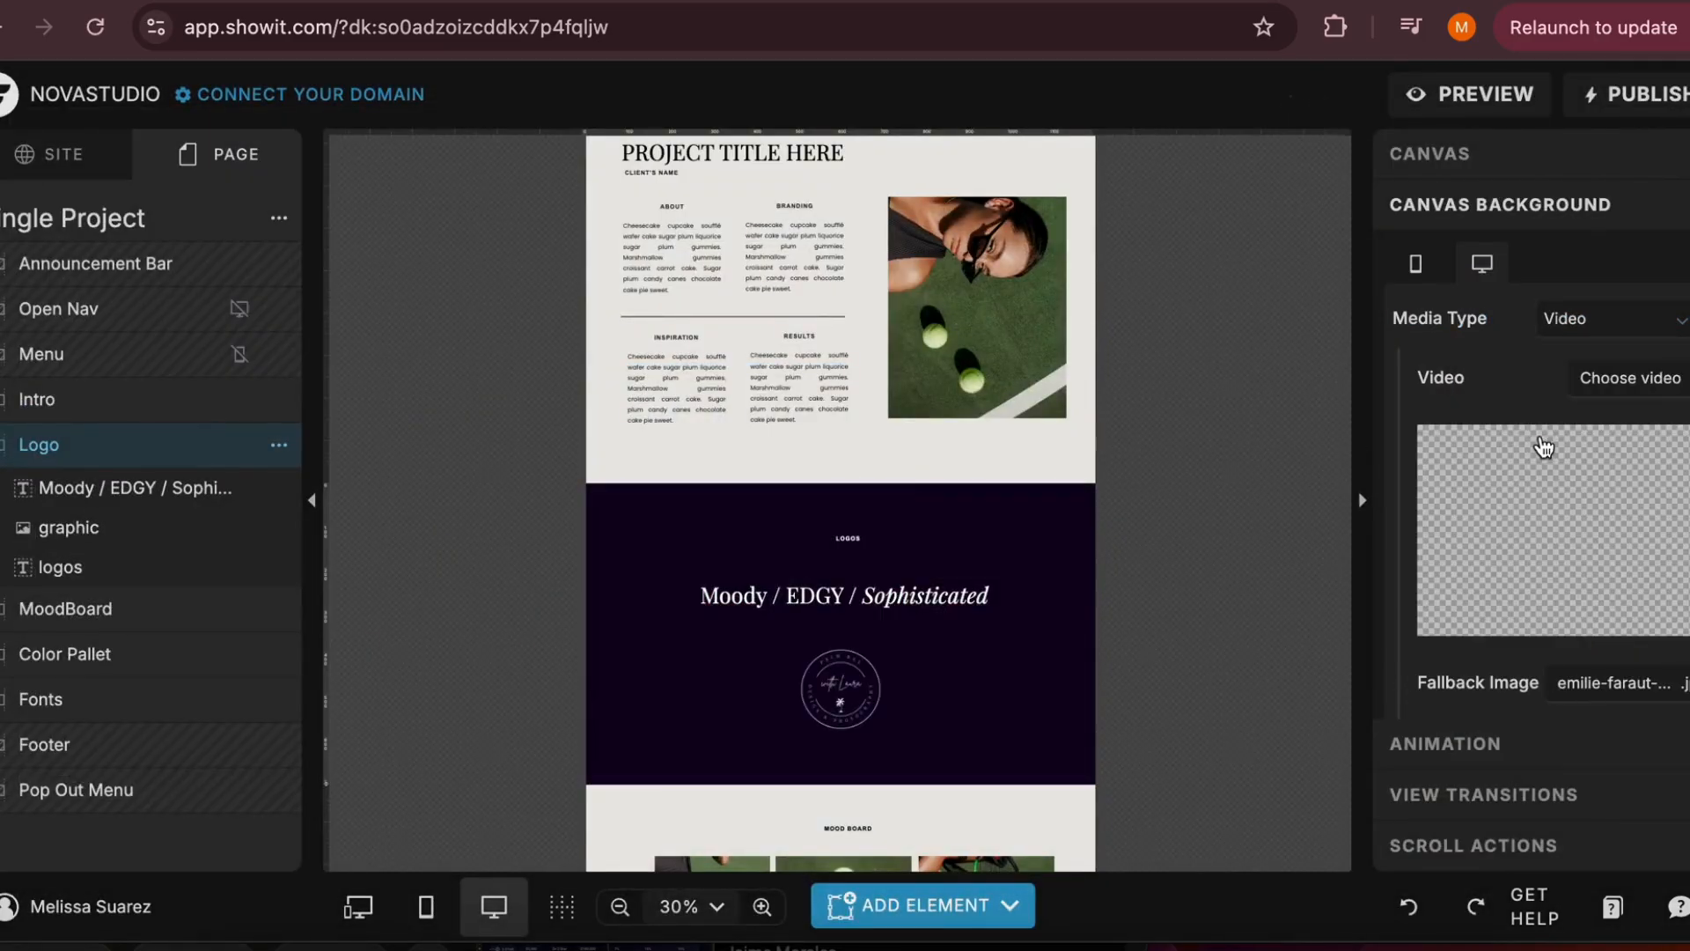
pyautogui.click(1494, 463)
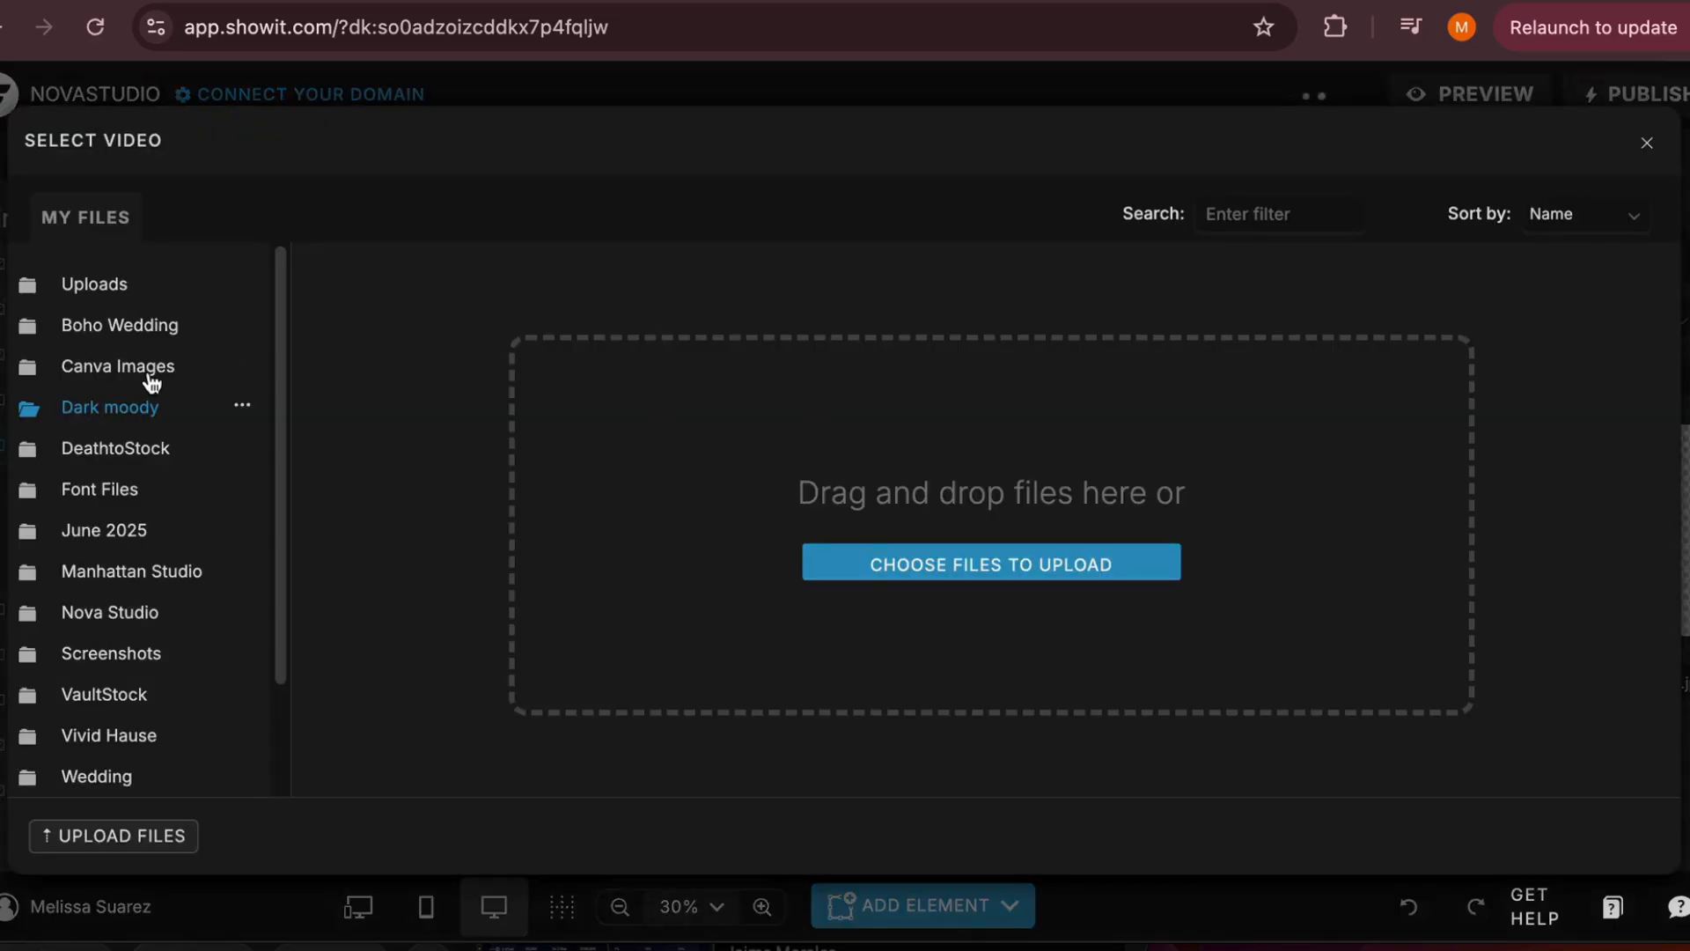
pyautogui.click(150, 330)
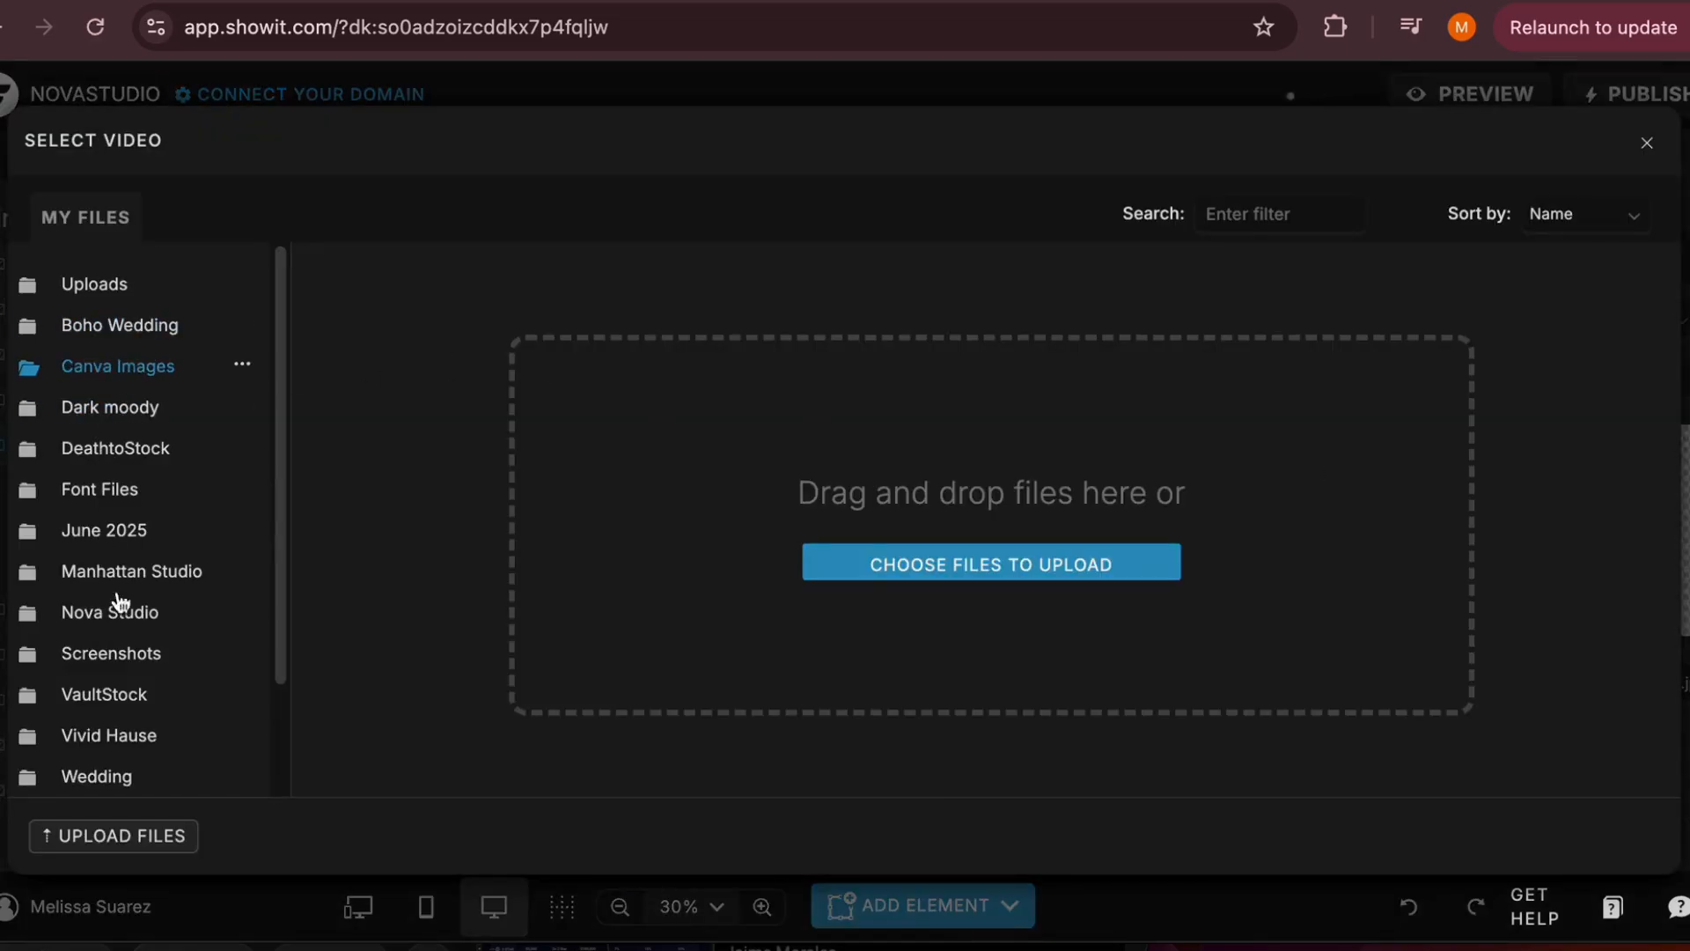
pyautogui.click(143, 698)
pyautogui.scroll(-1, 139, 701)
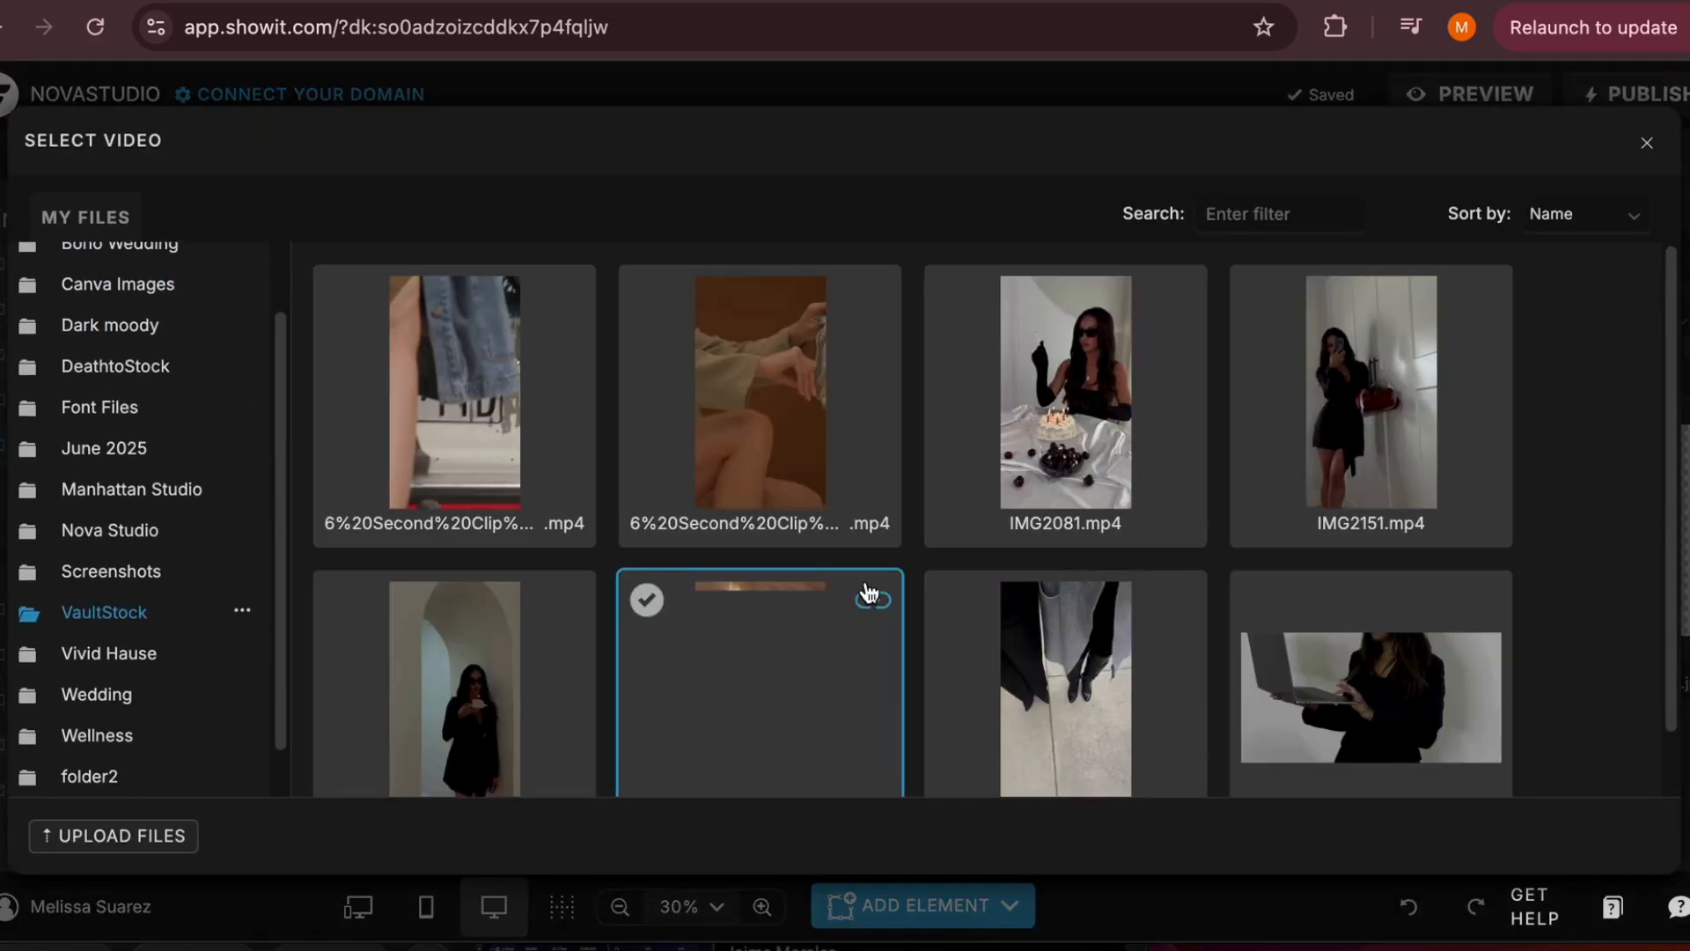
pyautogui.scroll(-1, 889, 591)
pyautogui.click(1367, 634)
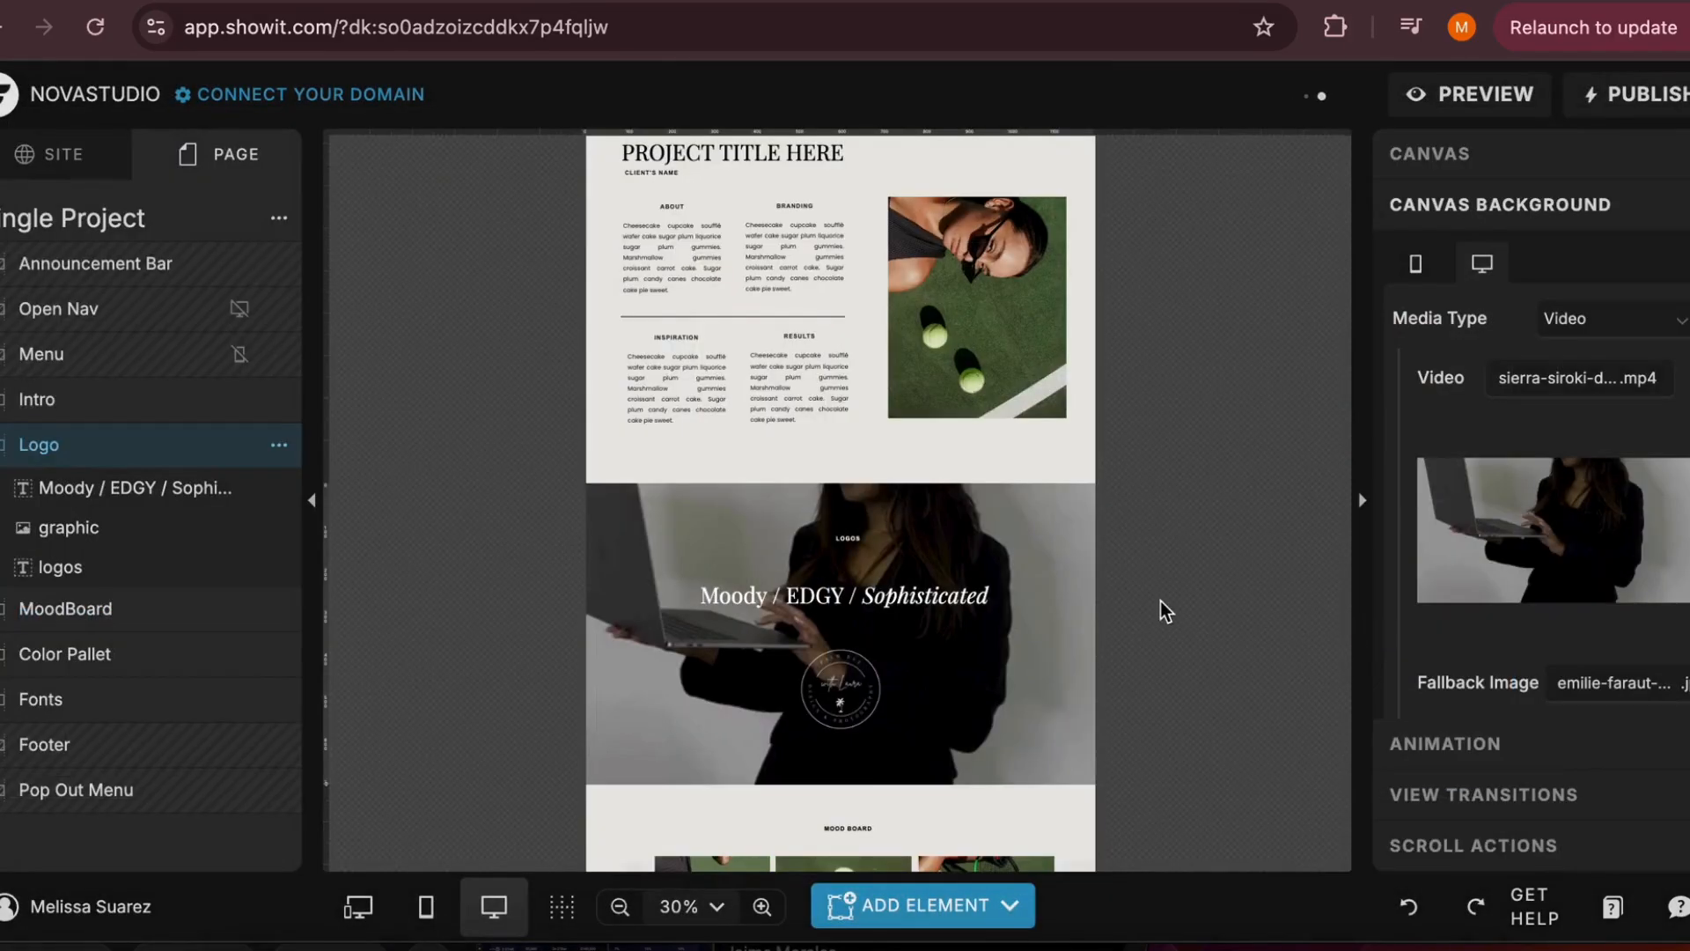
# Preview the Single Project page on novastudio.showitpreview.com, examine the Logo section's video background, and return to the editor
pyautogui.click(1435, 106)
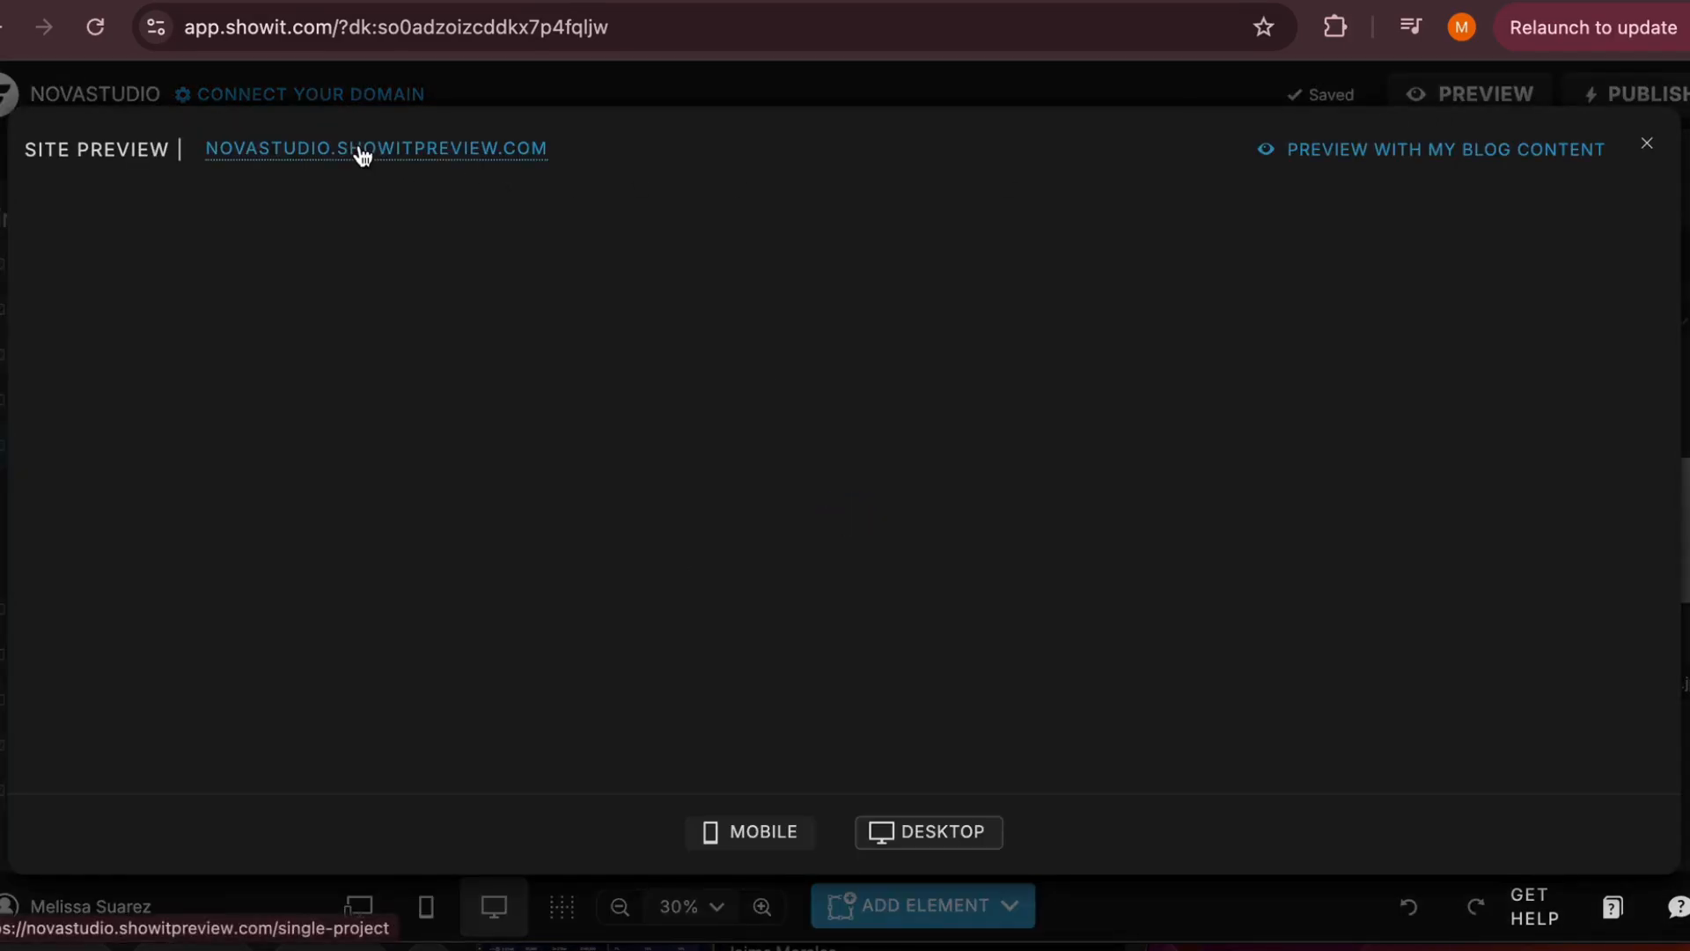
pyautogui.click(362, 150)
pyautogui.scroll(-15, 482, 438)
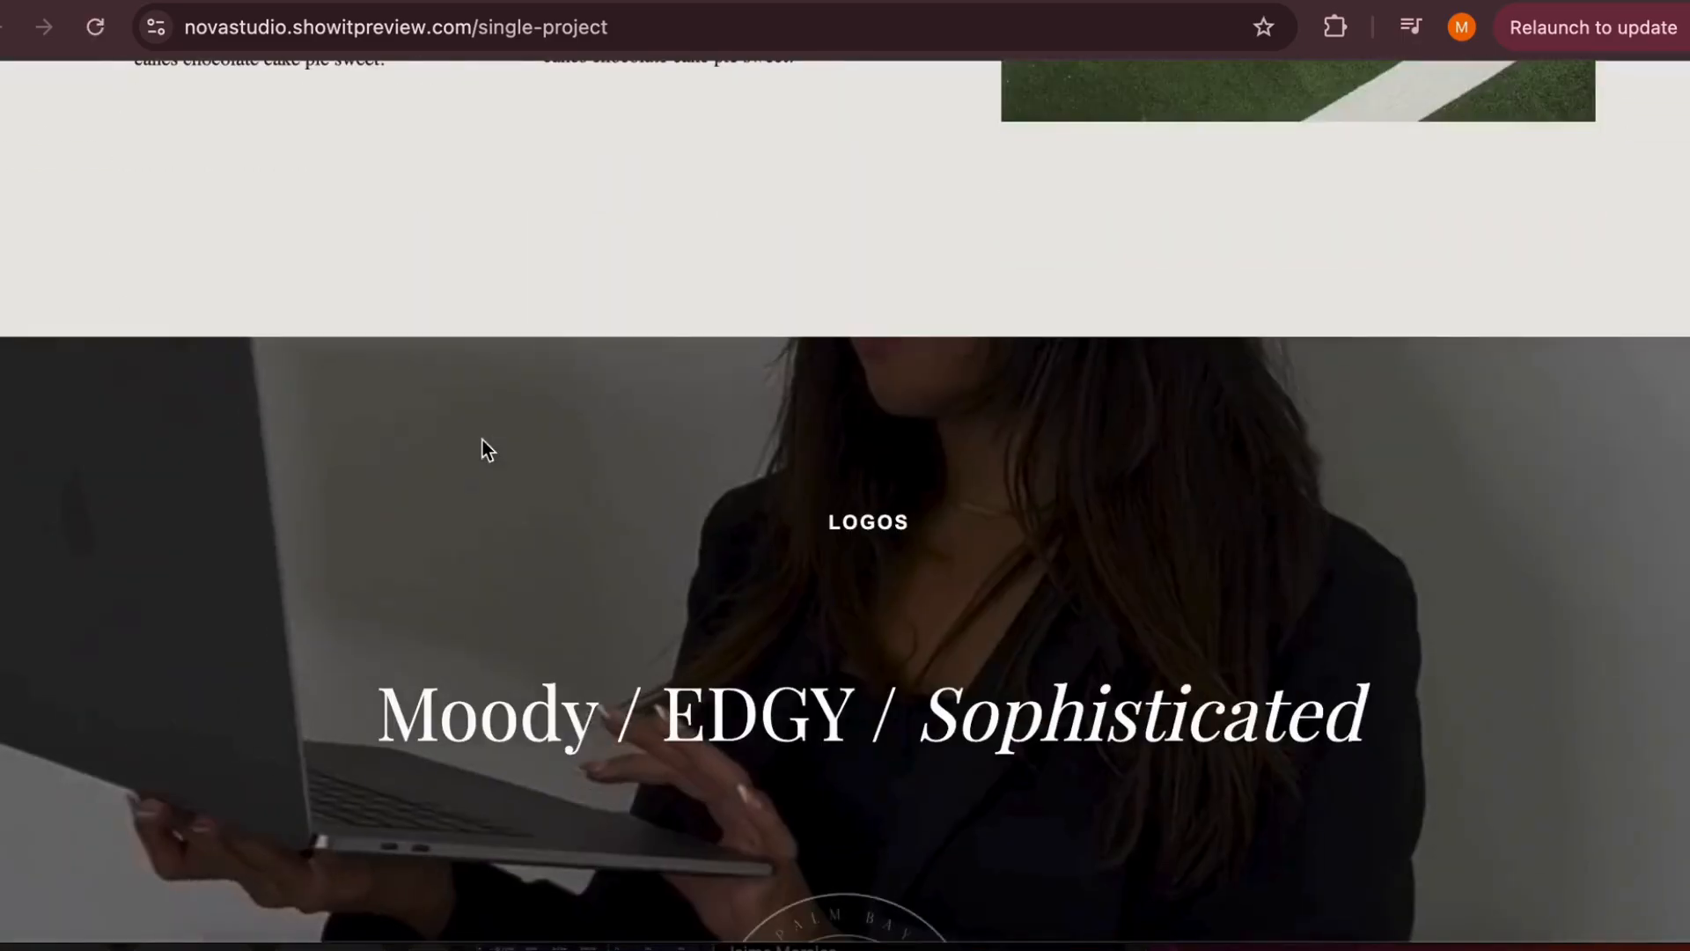
pyautogui.scroll(-2, 483, 440)
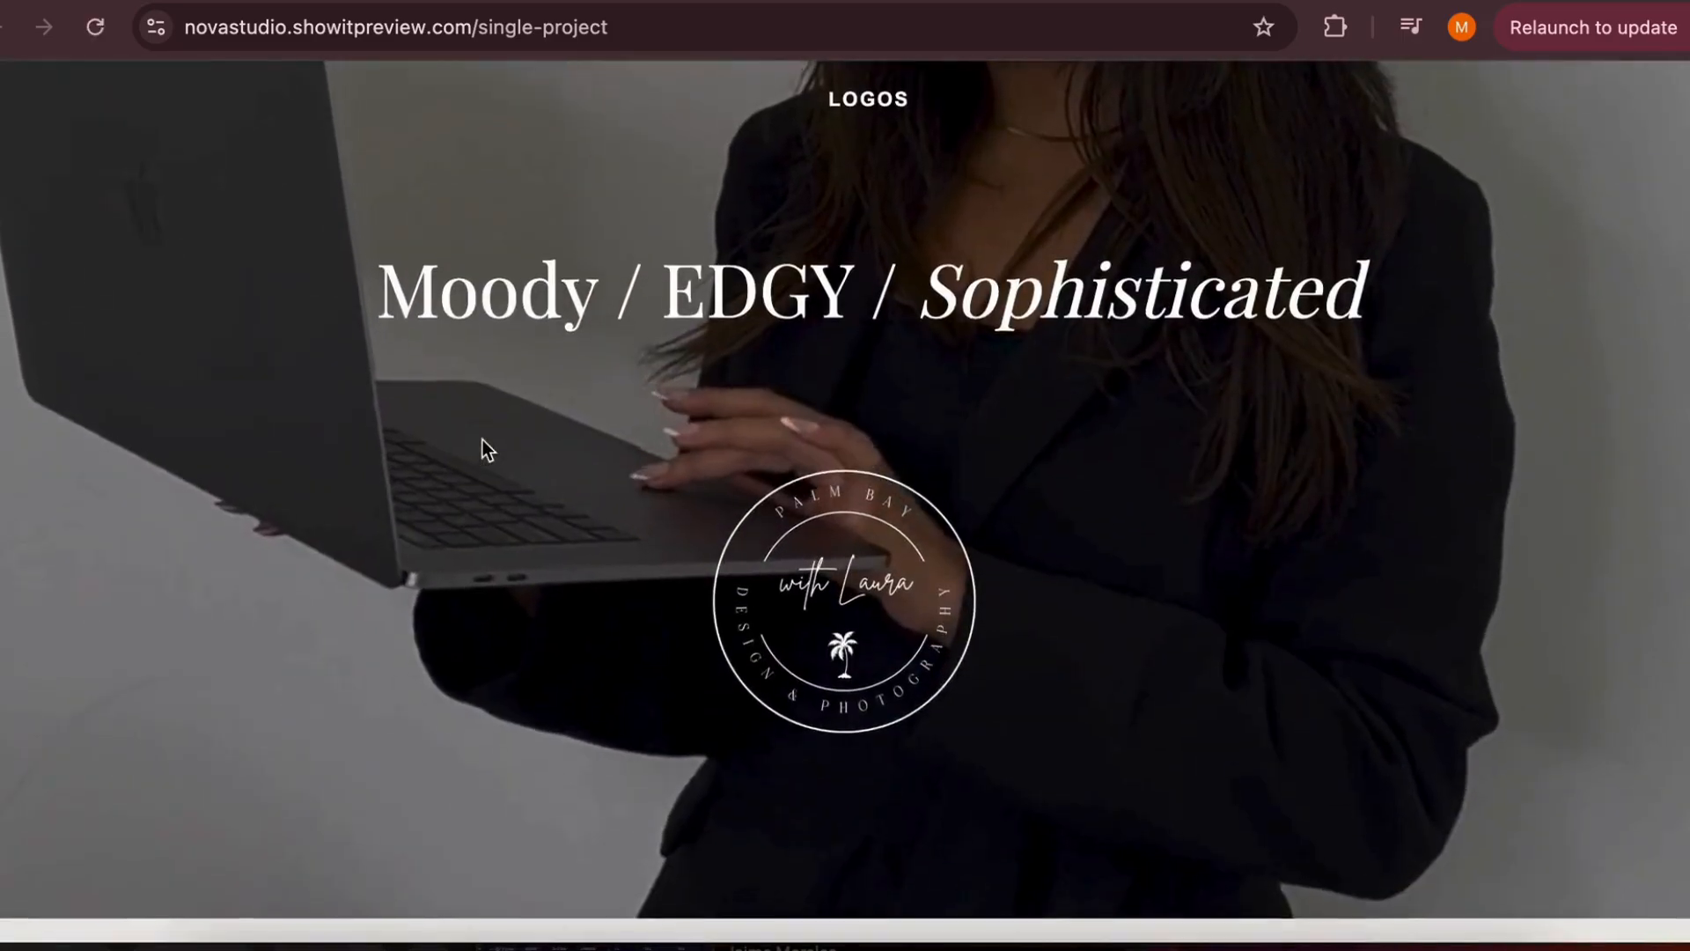
pyautogui.scroll(2, 482, 440)
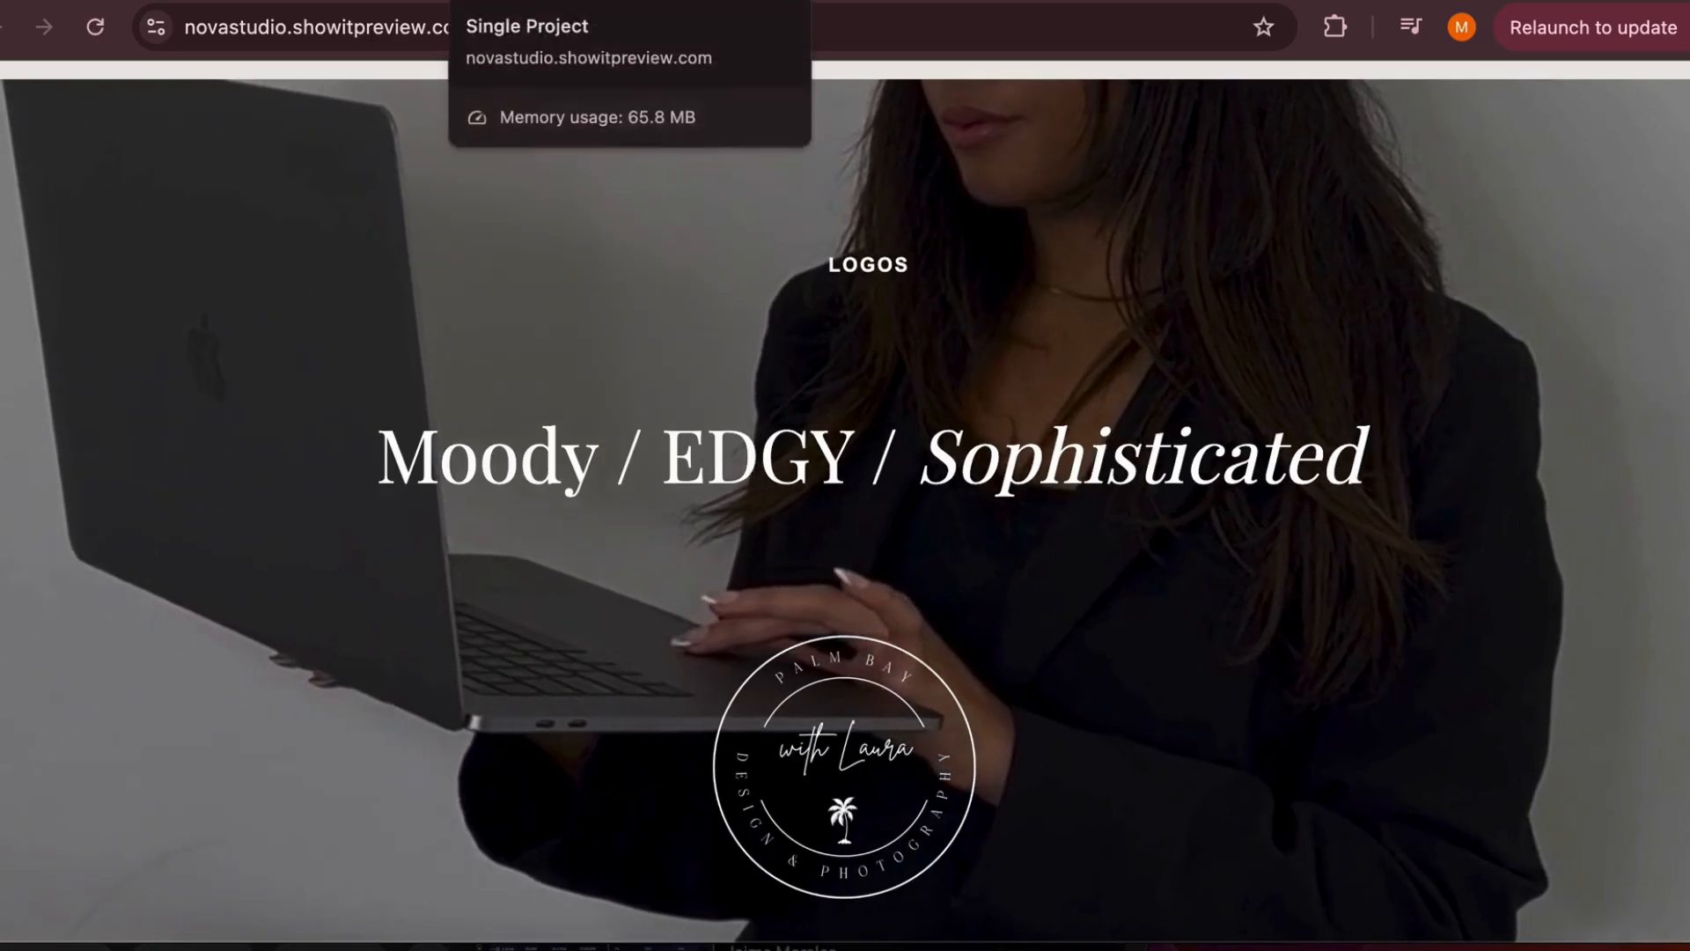
pyautogui.click(786, 1)
pyautogui.click(1647, 132)
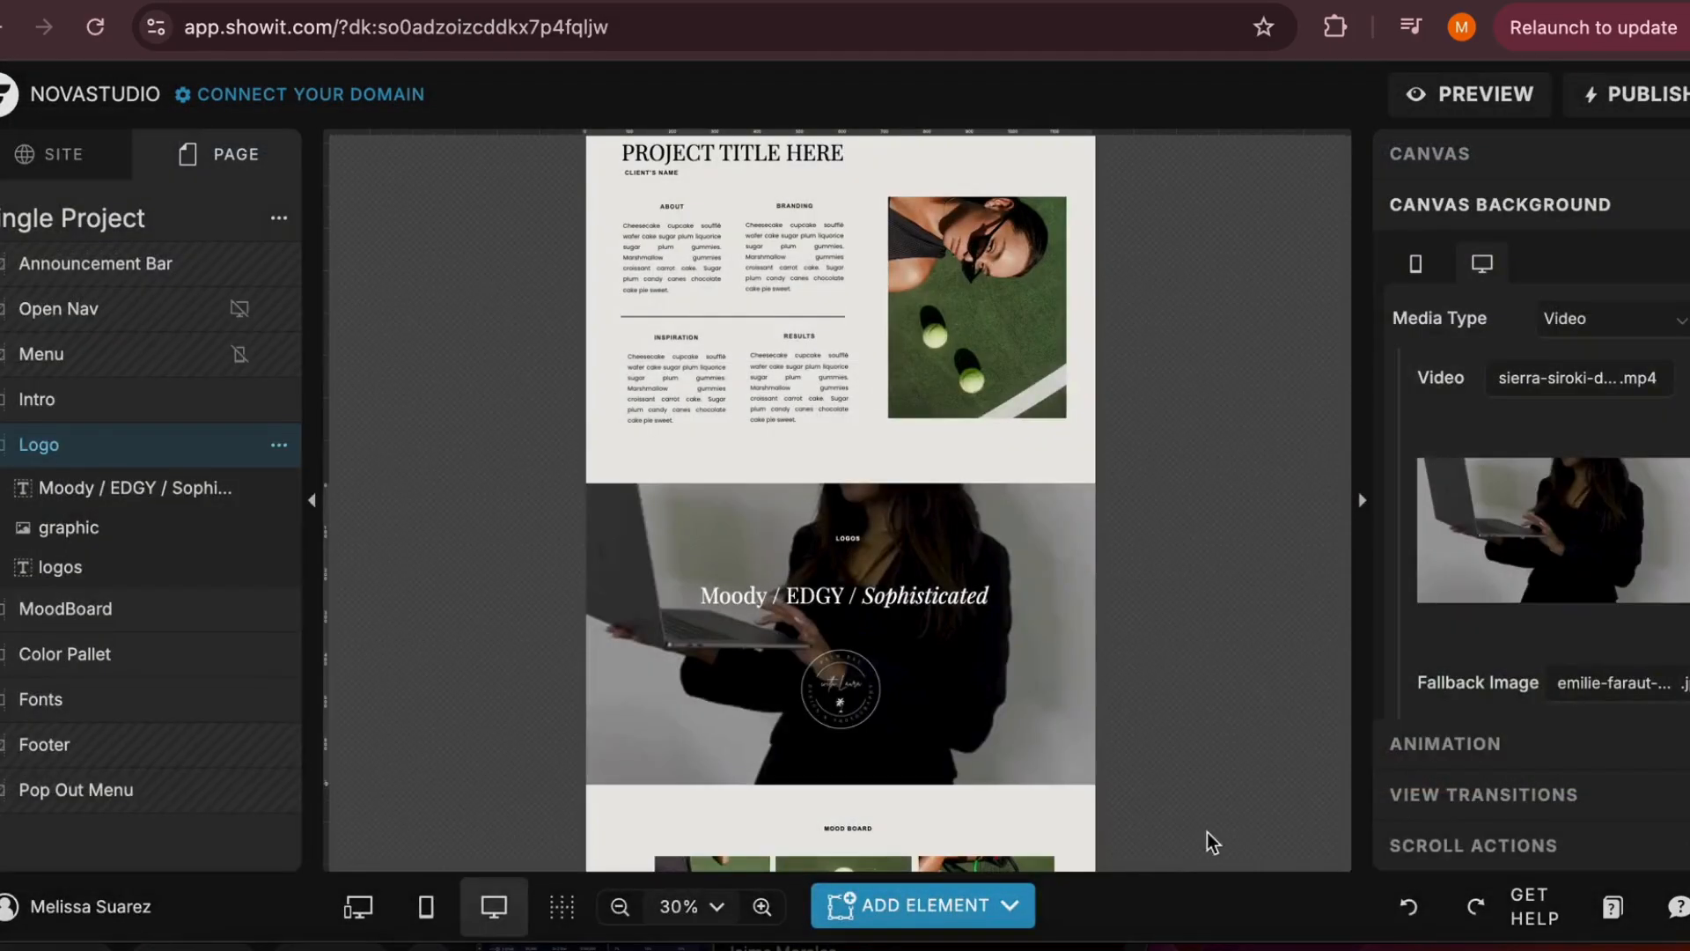
# Undo the Logo canvas's video, image and color background changes back to the black fill with media type Image
pyautogui.click(1410, 911)
pyautogui.click(1411, 911)
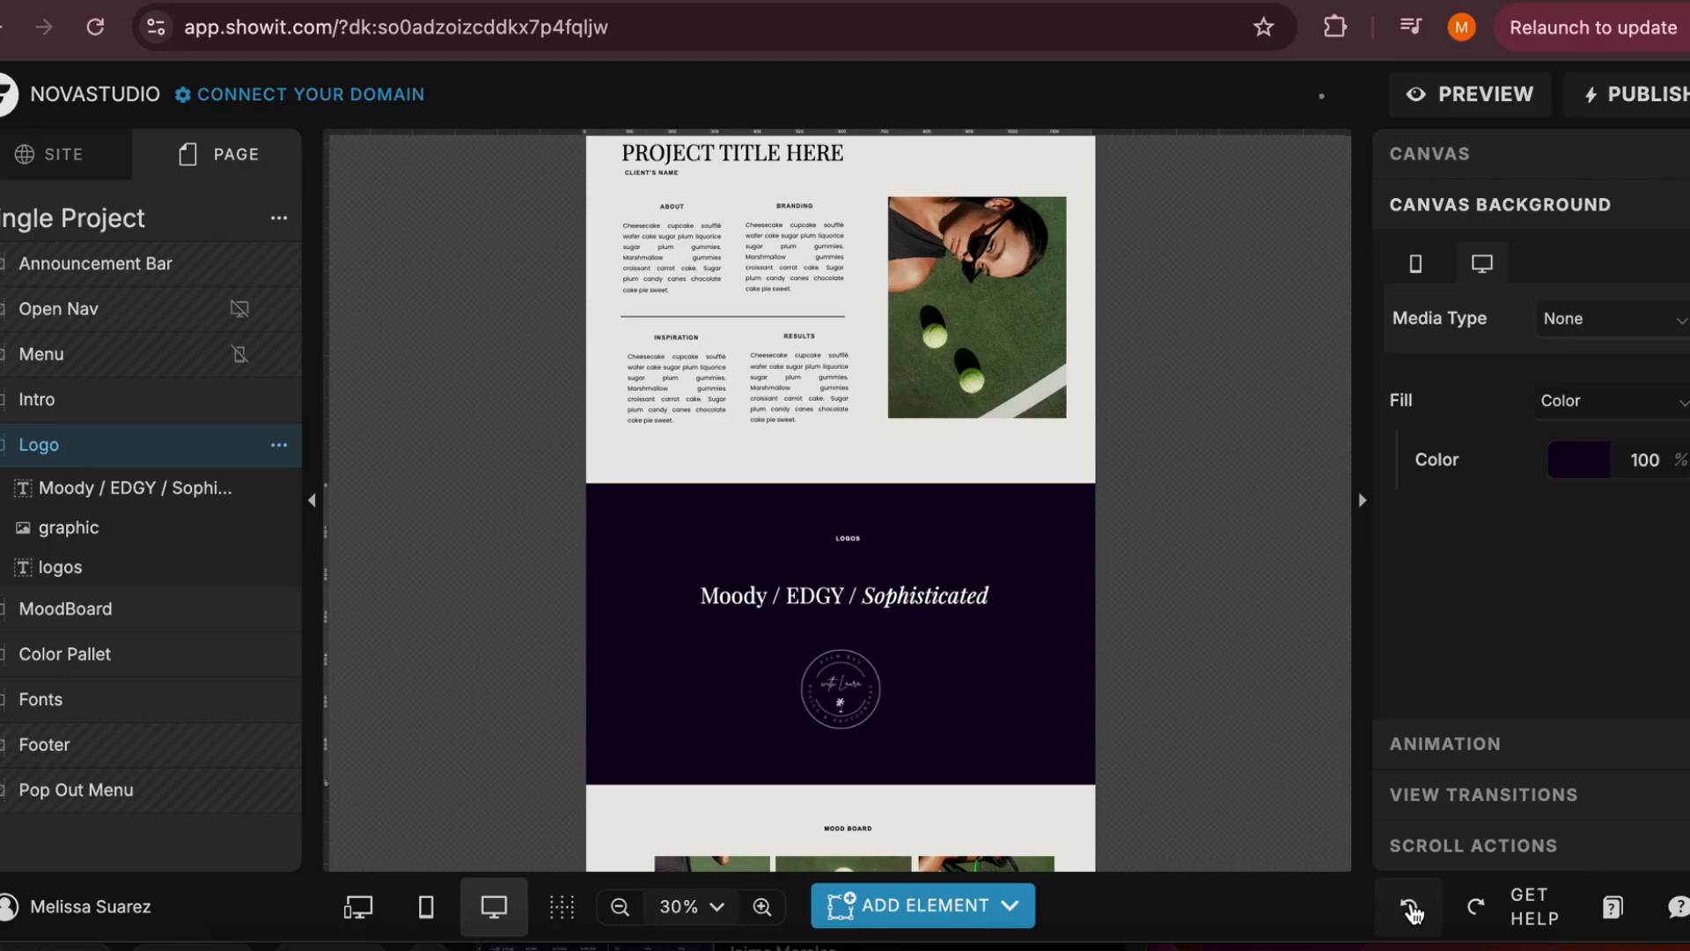
pyautogui.click(1411, 911)
pyautogui.click(1411, 911)
pyautogui.click(1411, 911)
pyautogui.click(1411, 911)
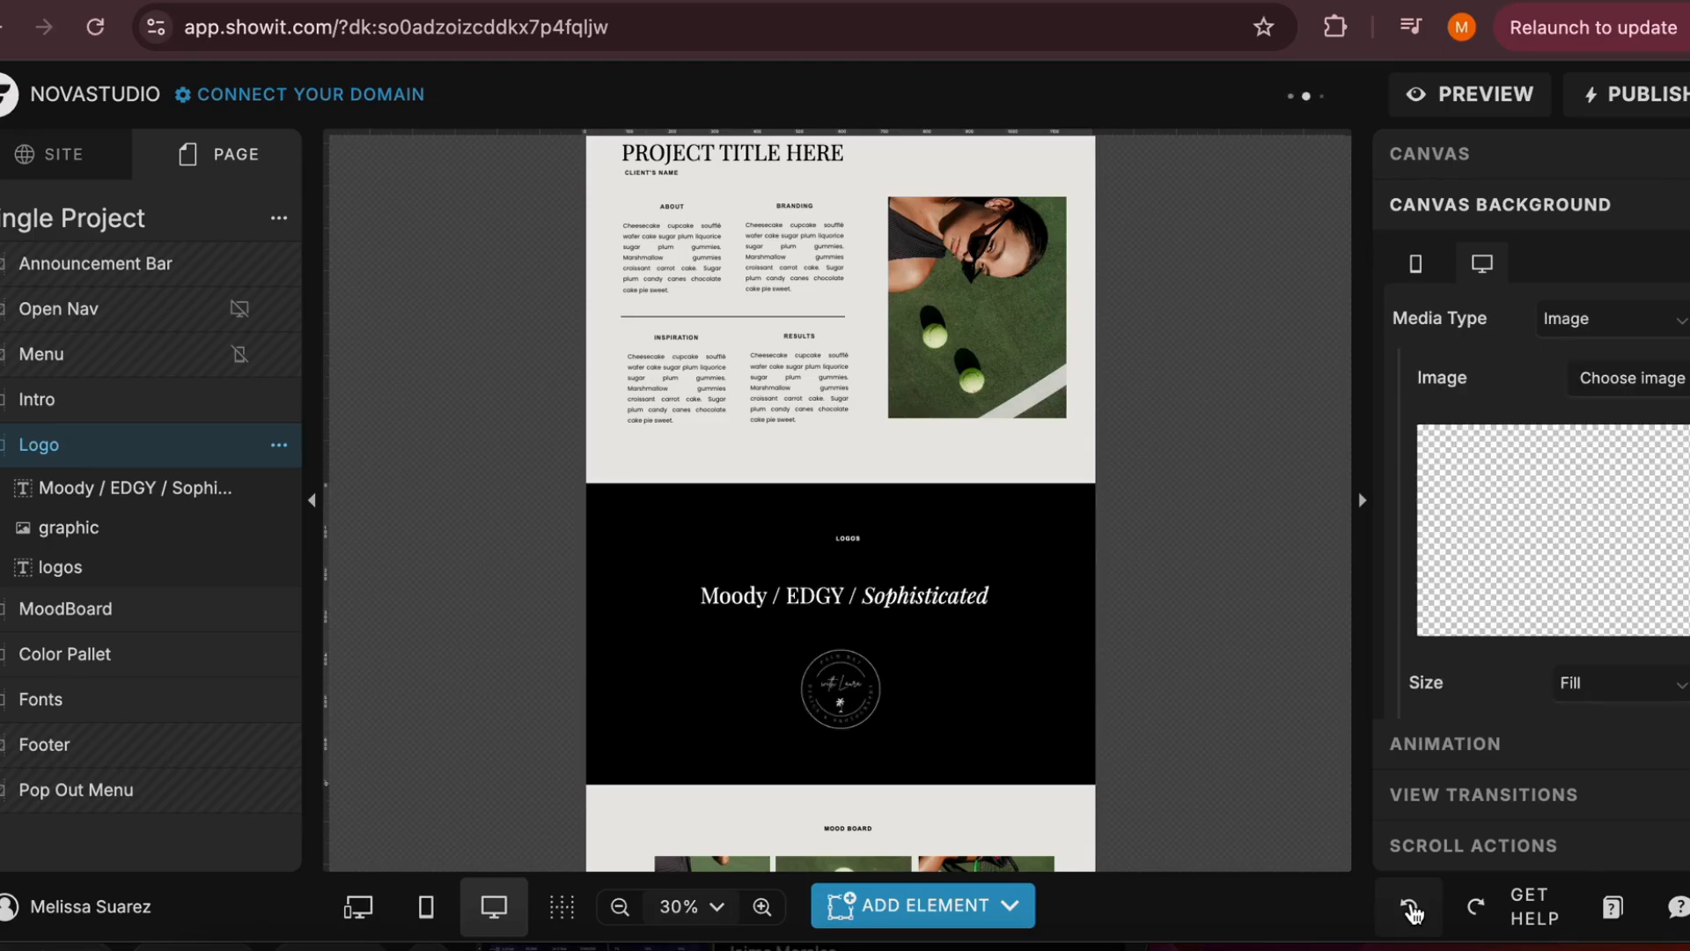
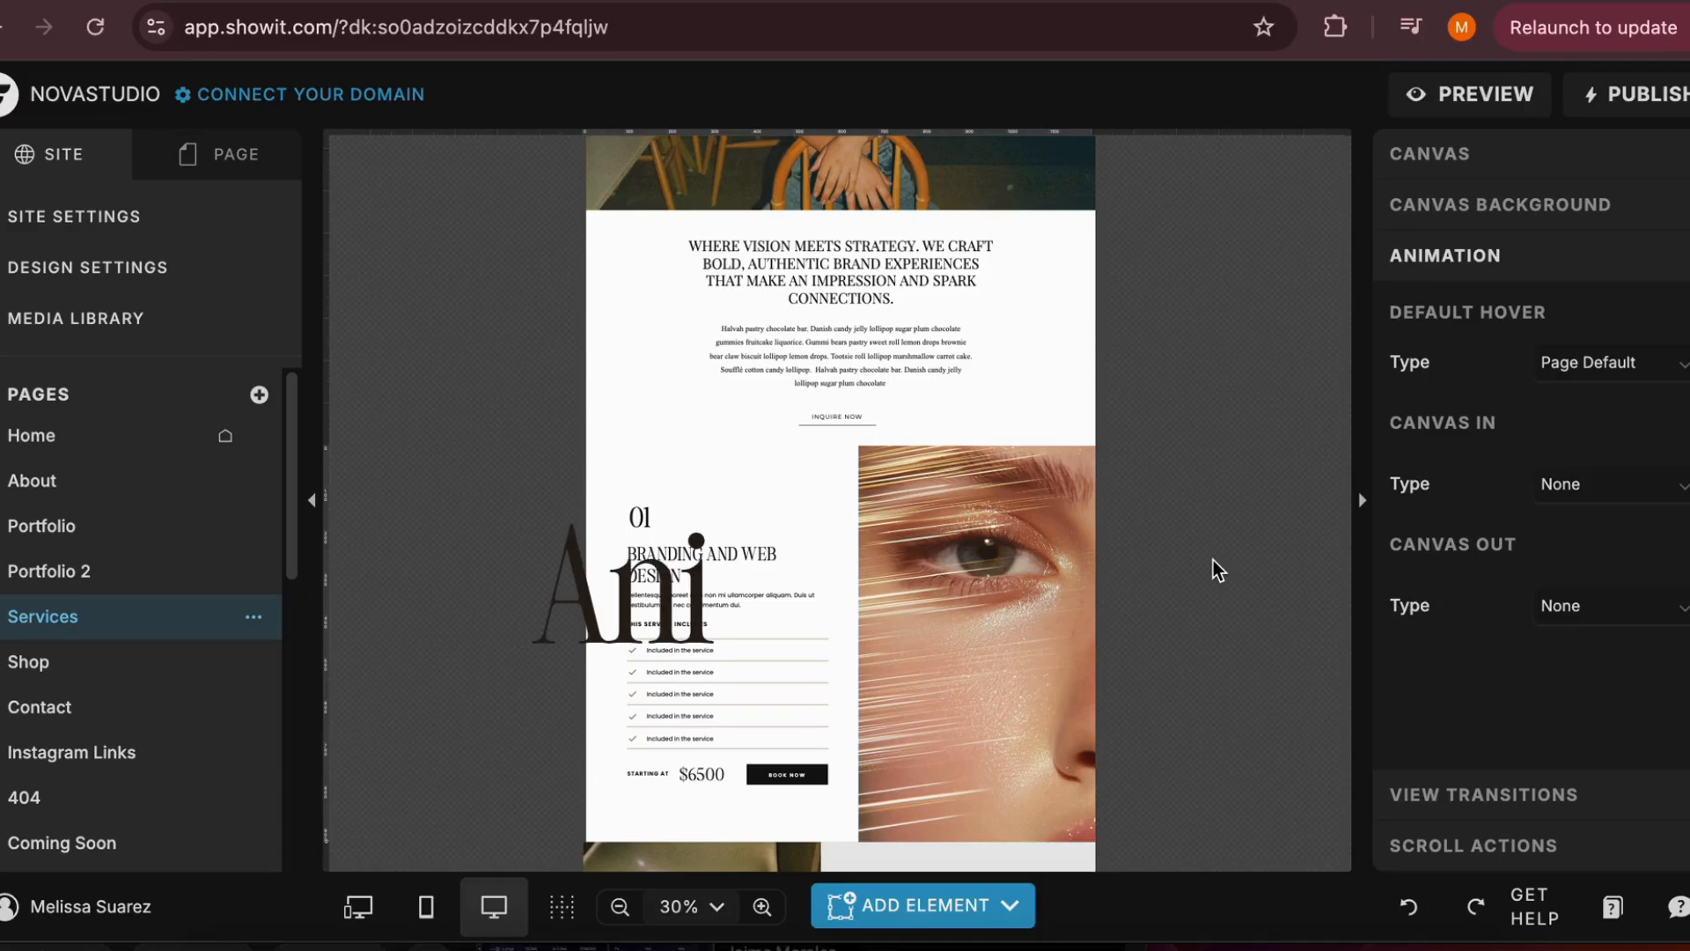
# Set the animation type to Fade for the first and second "Included in the service" lines on the Services page
pyautogui.scroll(-1, 1213, 560)
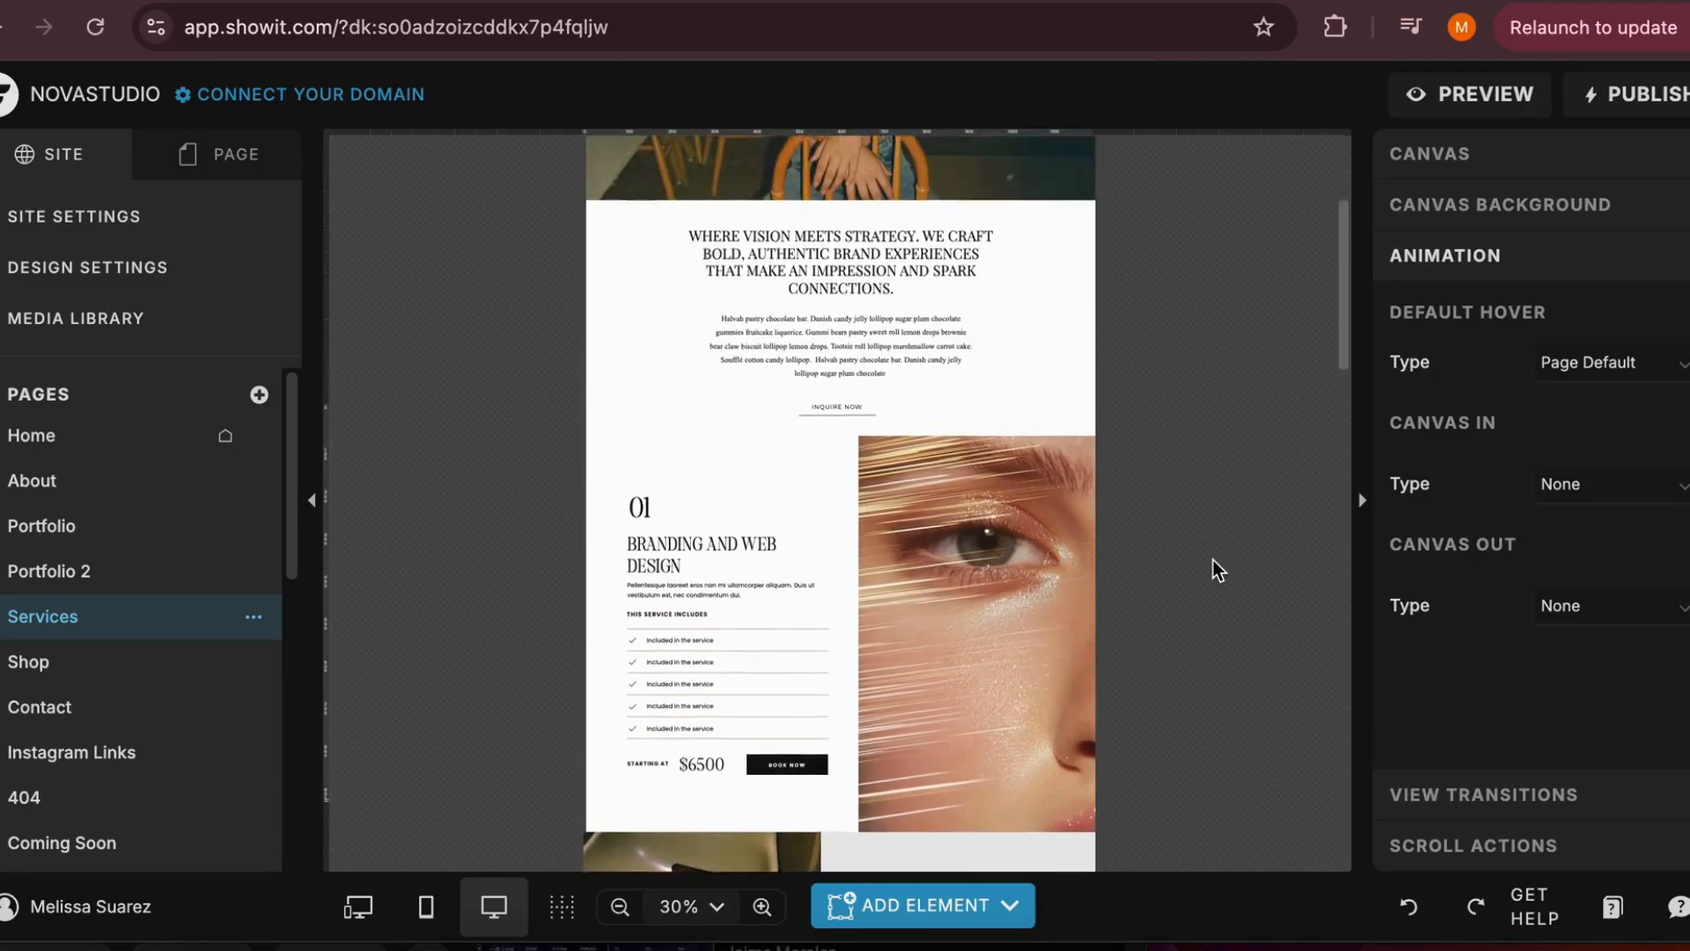
pyautogui.scroll(1, 1213, 559)
pyautogui.click(679, 562)
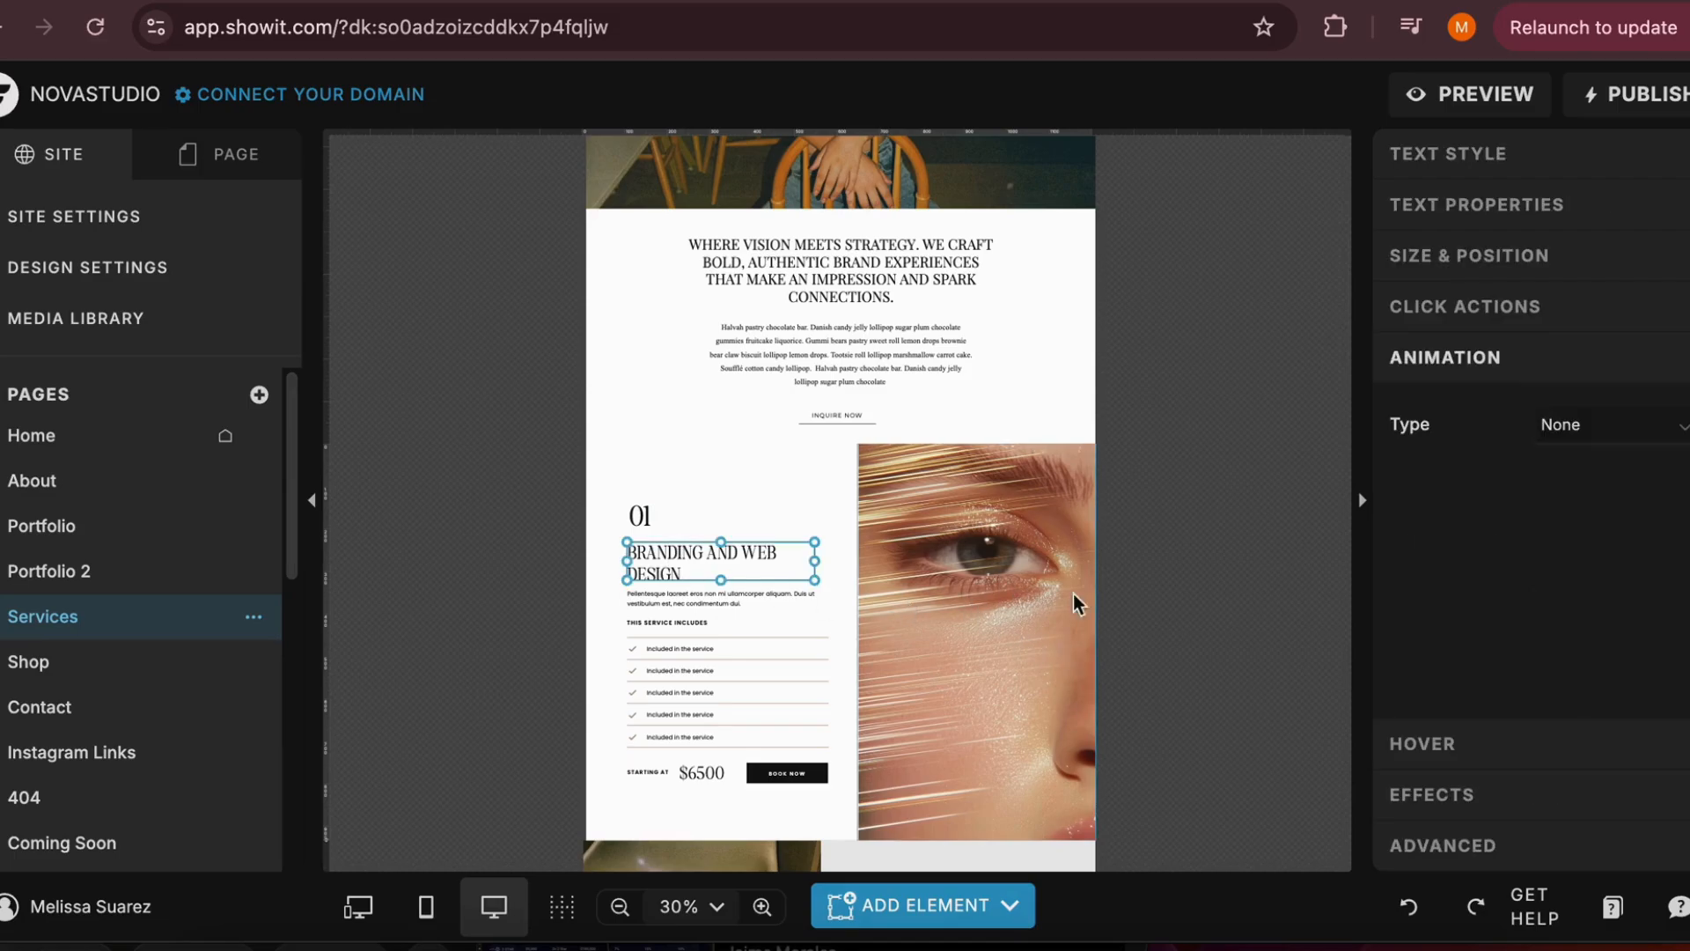
pyautogui.click(1618, 436)
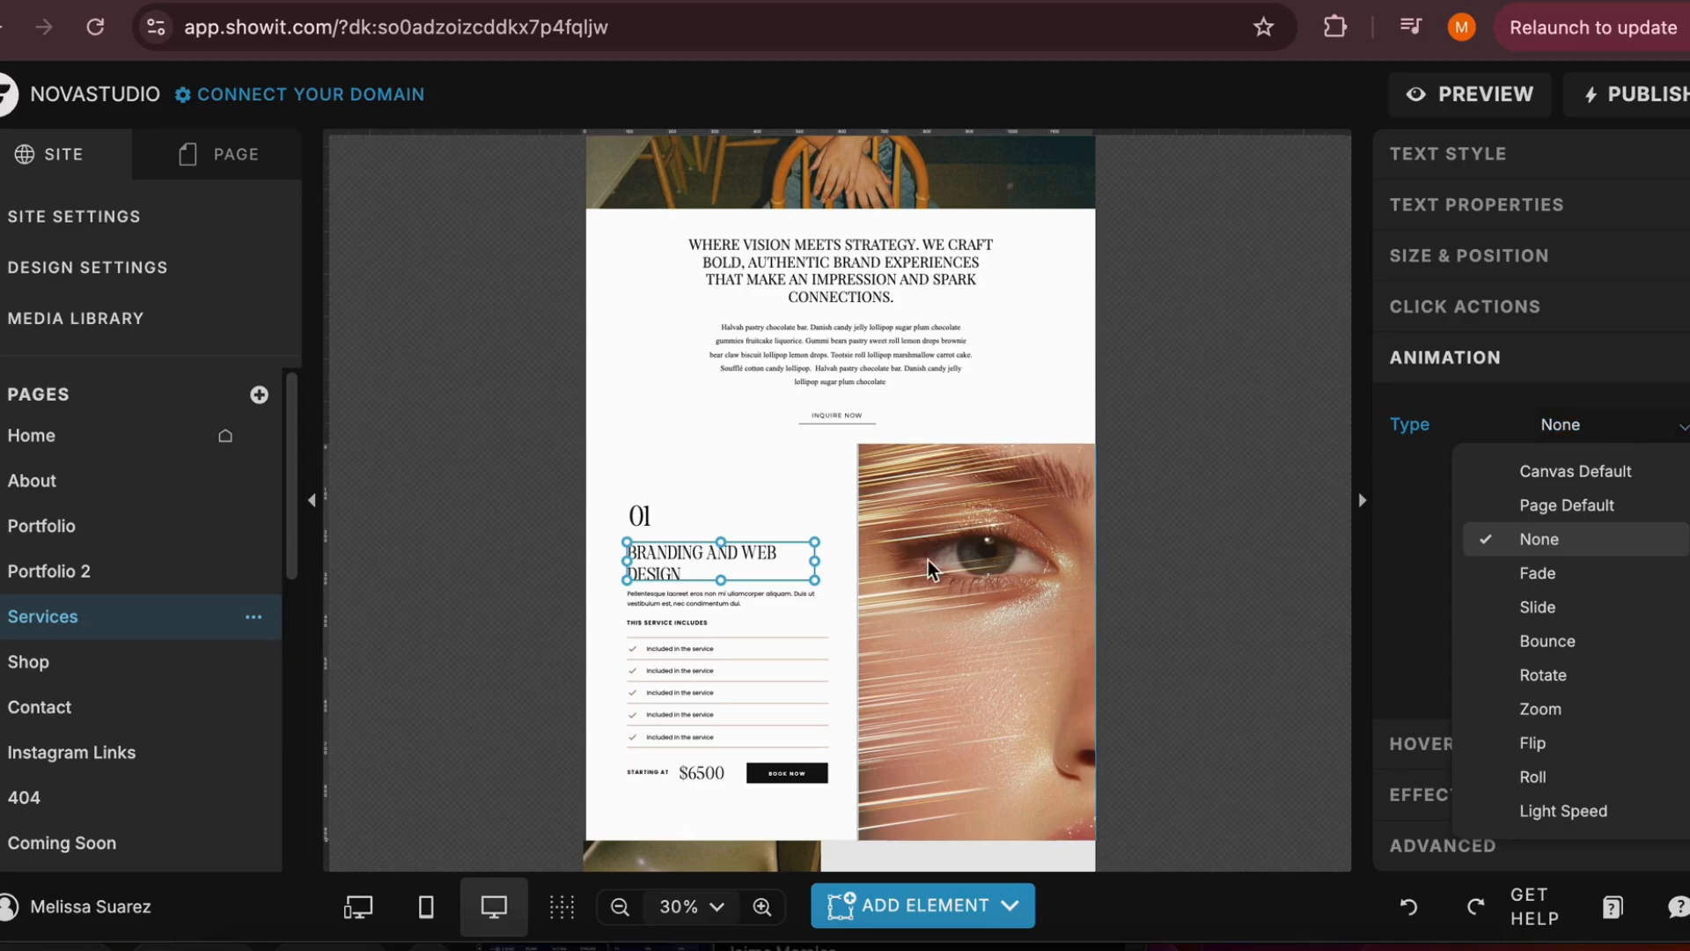
pyautogui.click(668, 648)
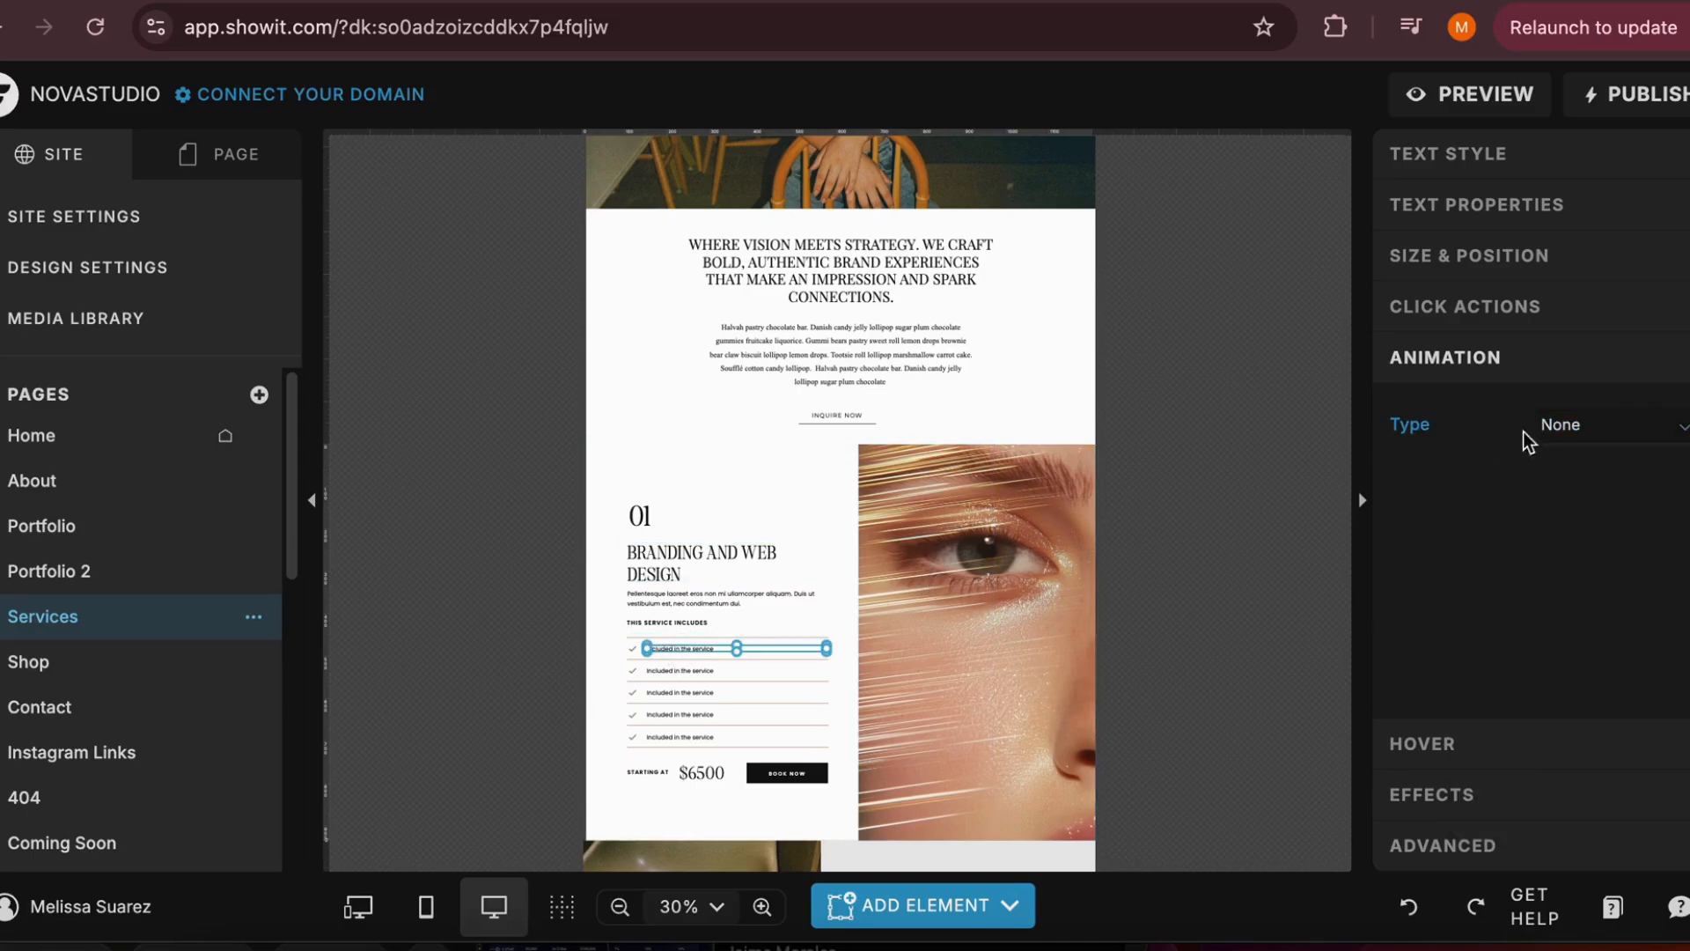
pyautogui.click(1554, 430)
pyautogui.click(1592, 581)
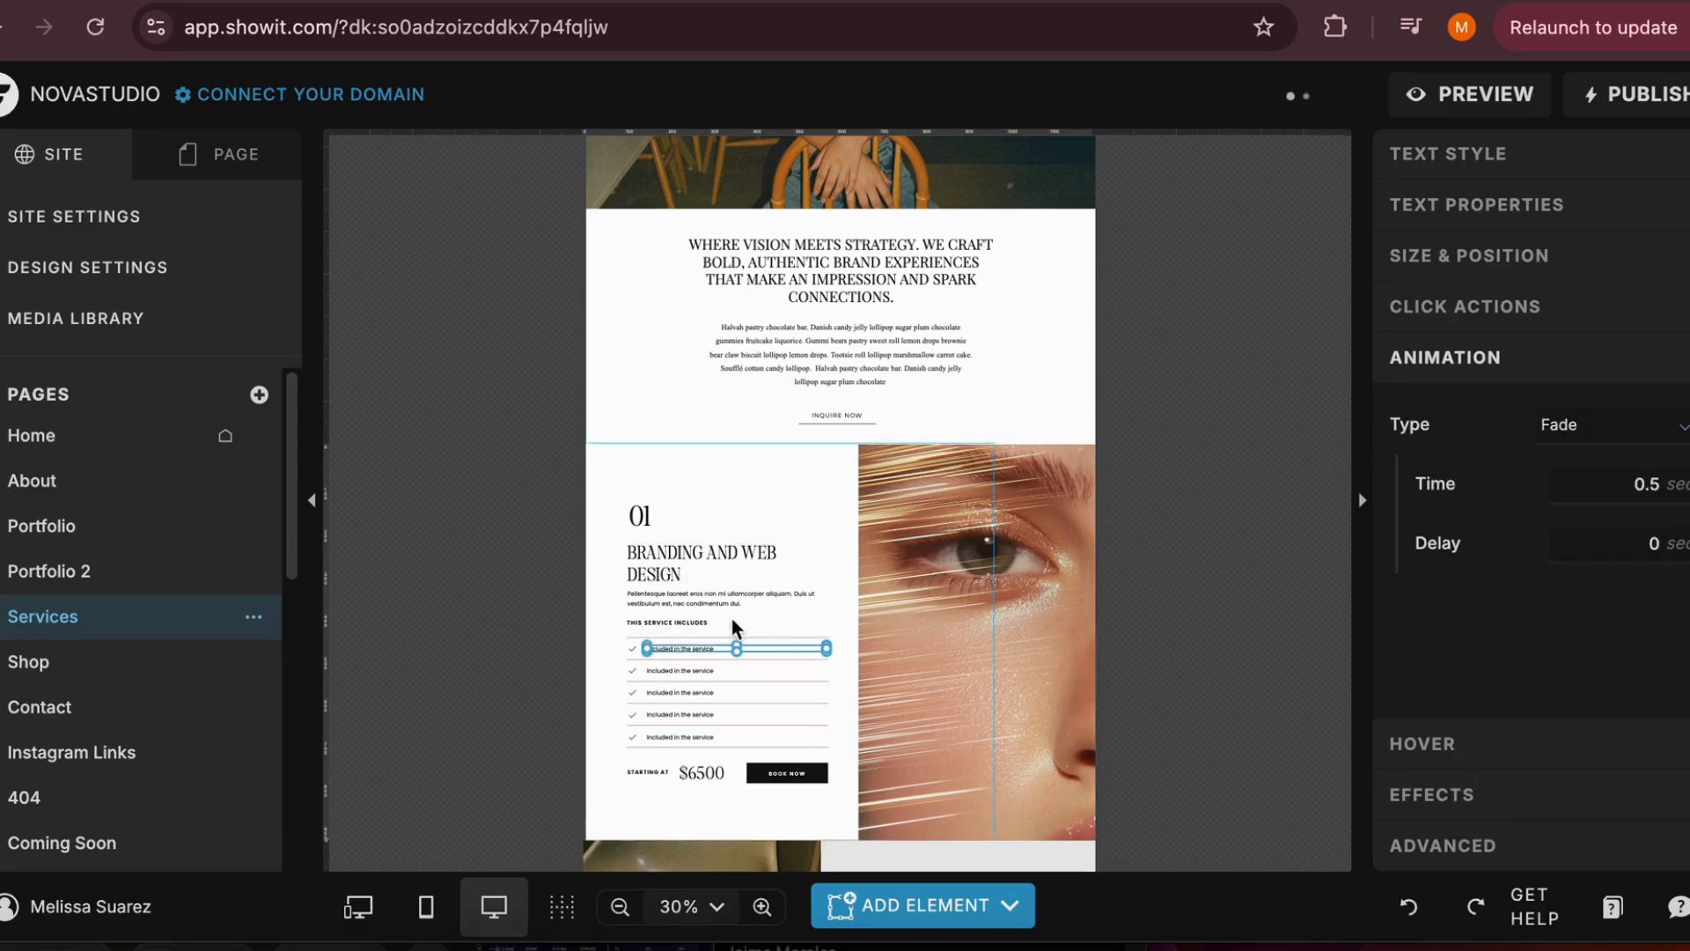
pyautogui.click(706, 669)
pyautogui.click(1638, 431)
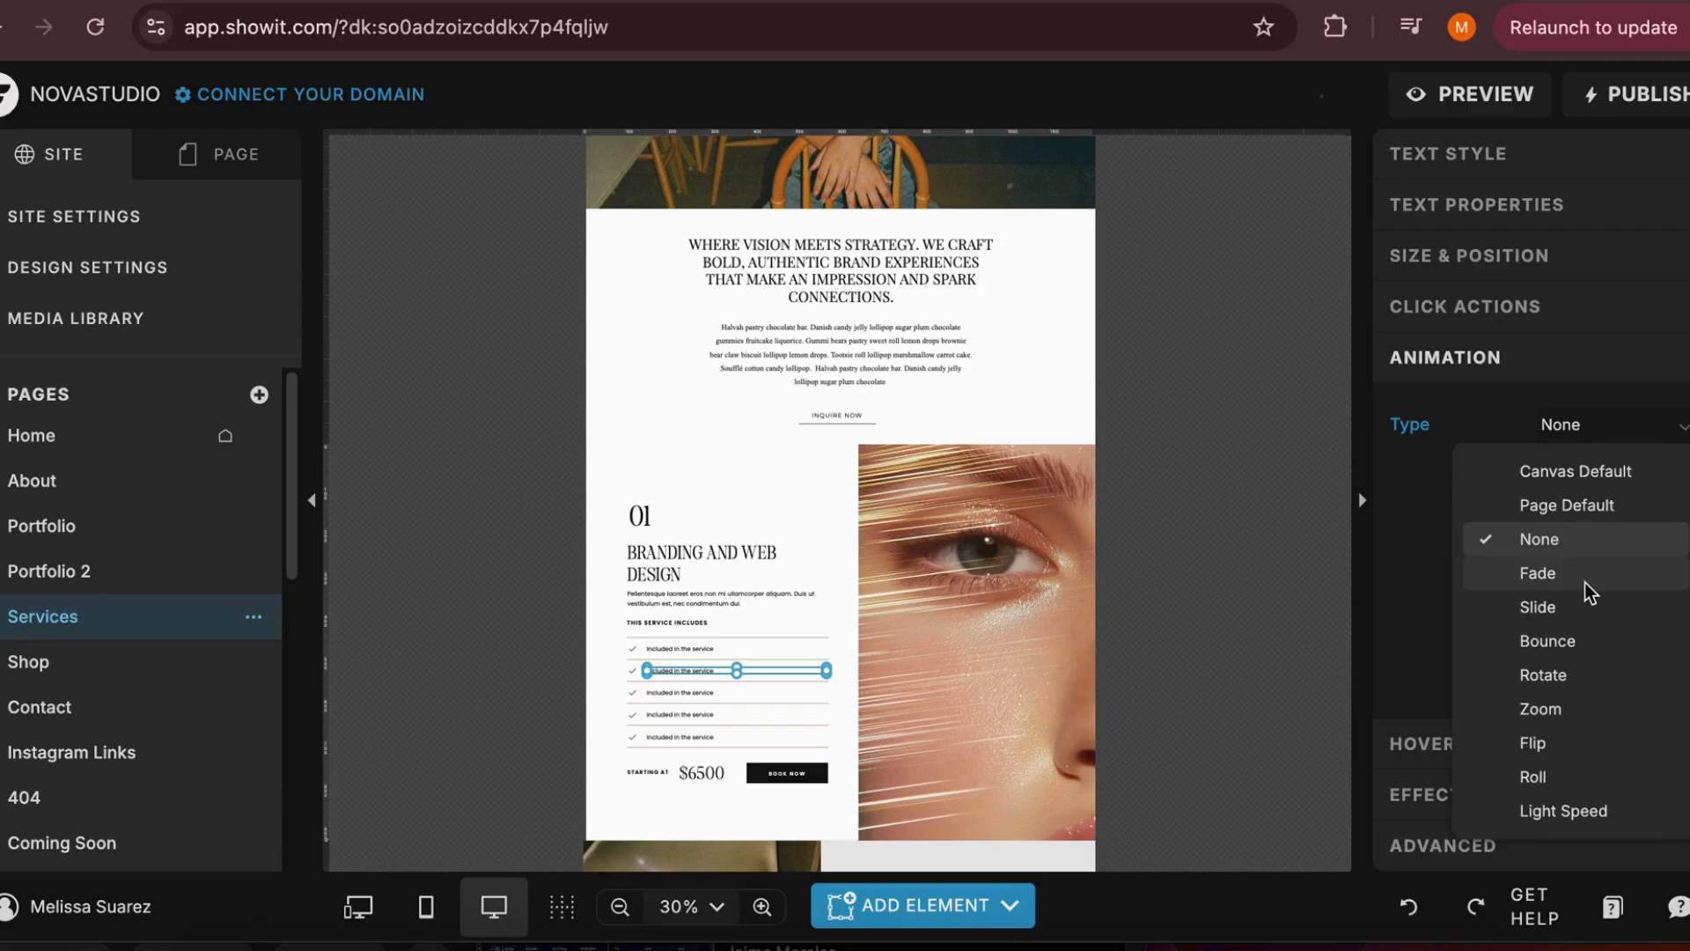
pyautogui.click(1584, 581)
# Set the animation type to Fade for the third, fourth and fifth "Included in the service" lines
pyautogui.click(697, 694)
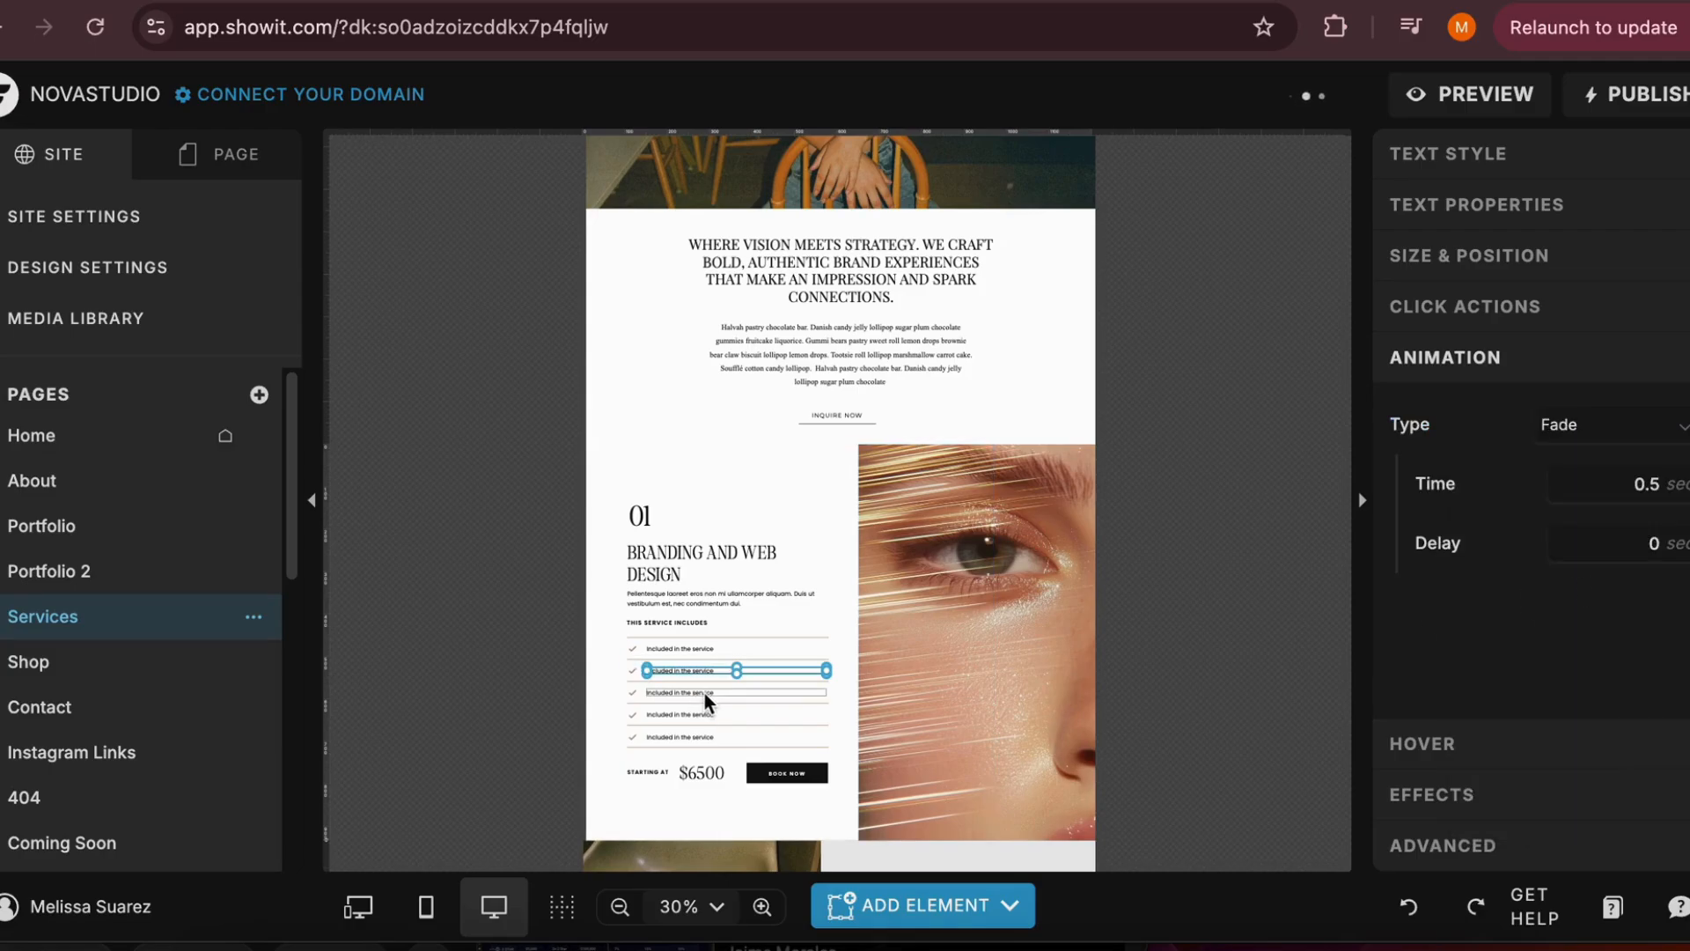
pyautogui.click(1577, 435)
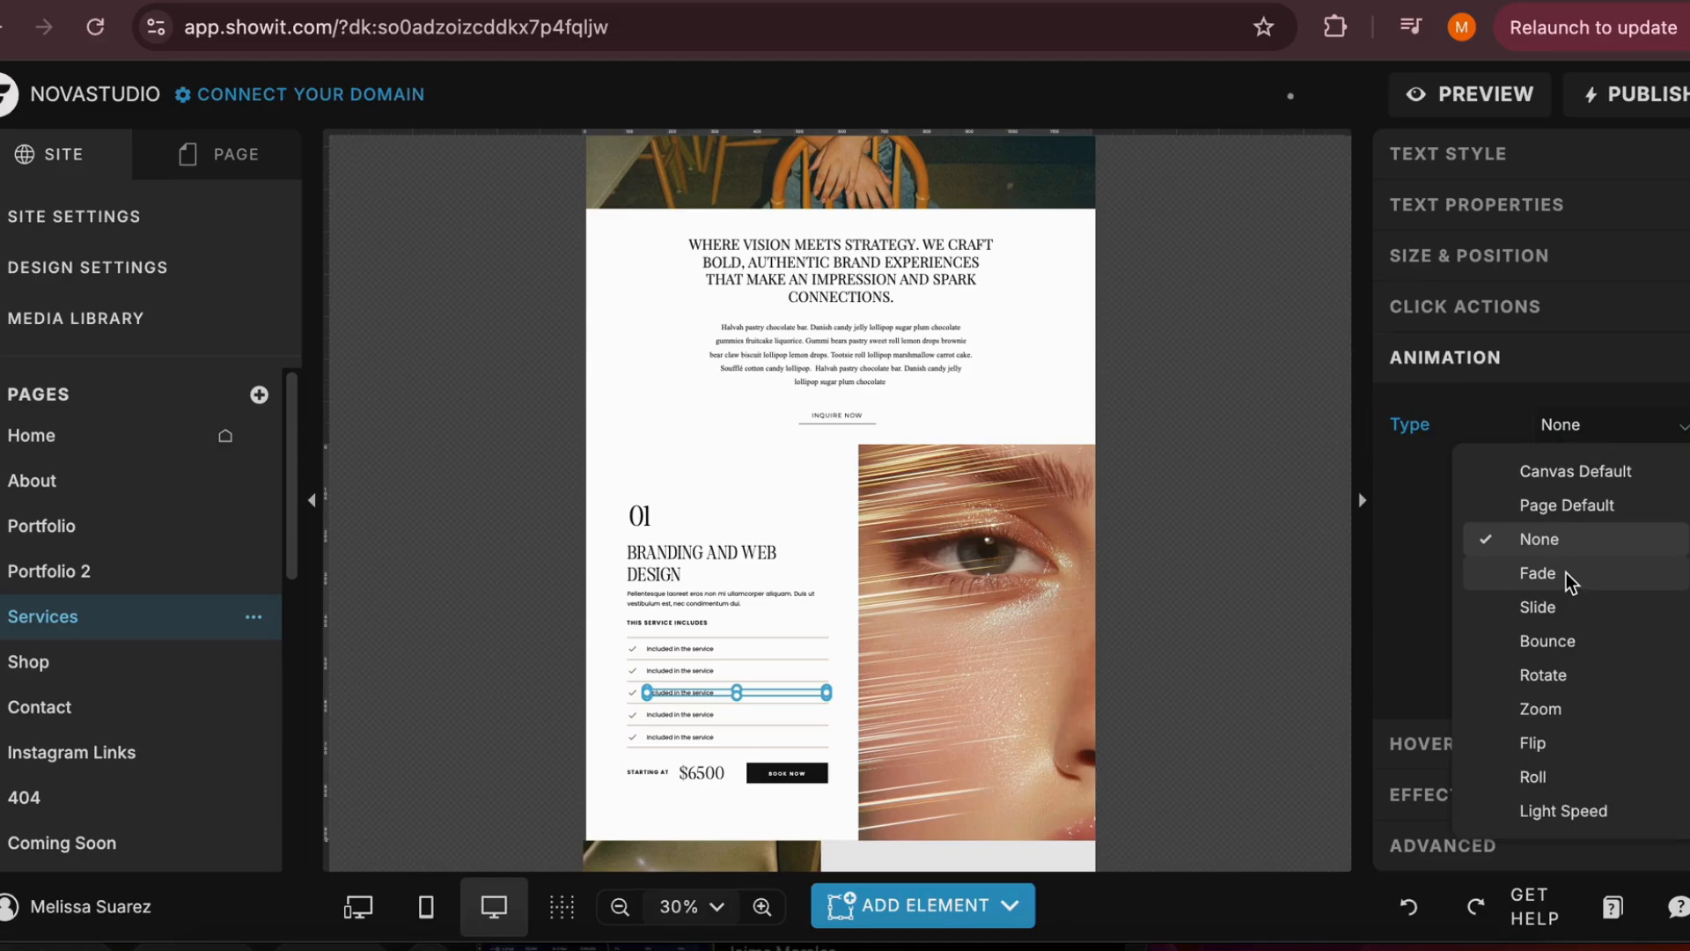
pyautogui.click(1575, 582)
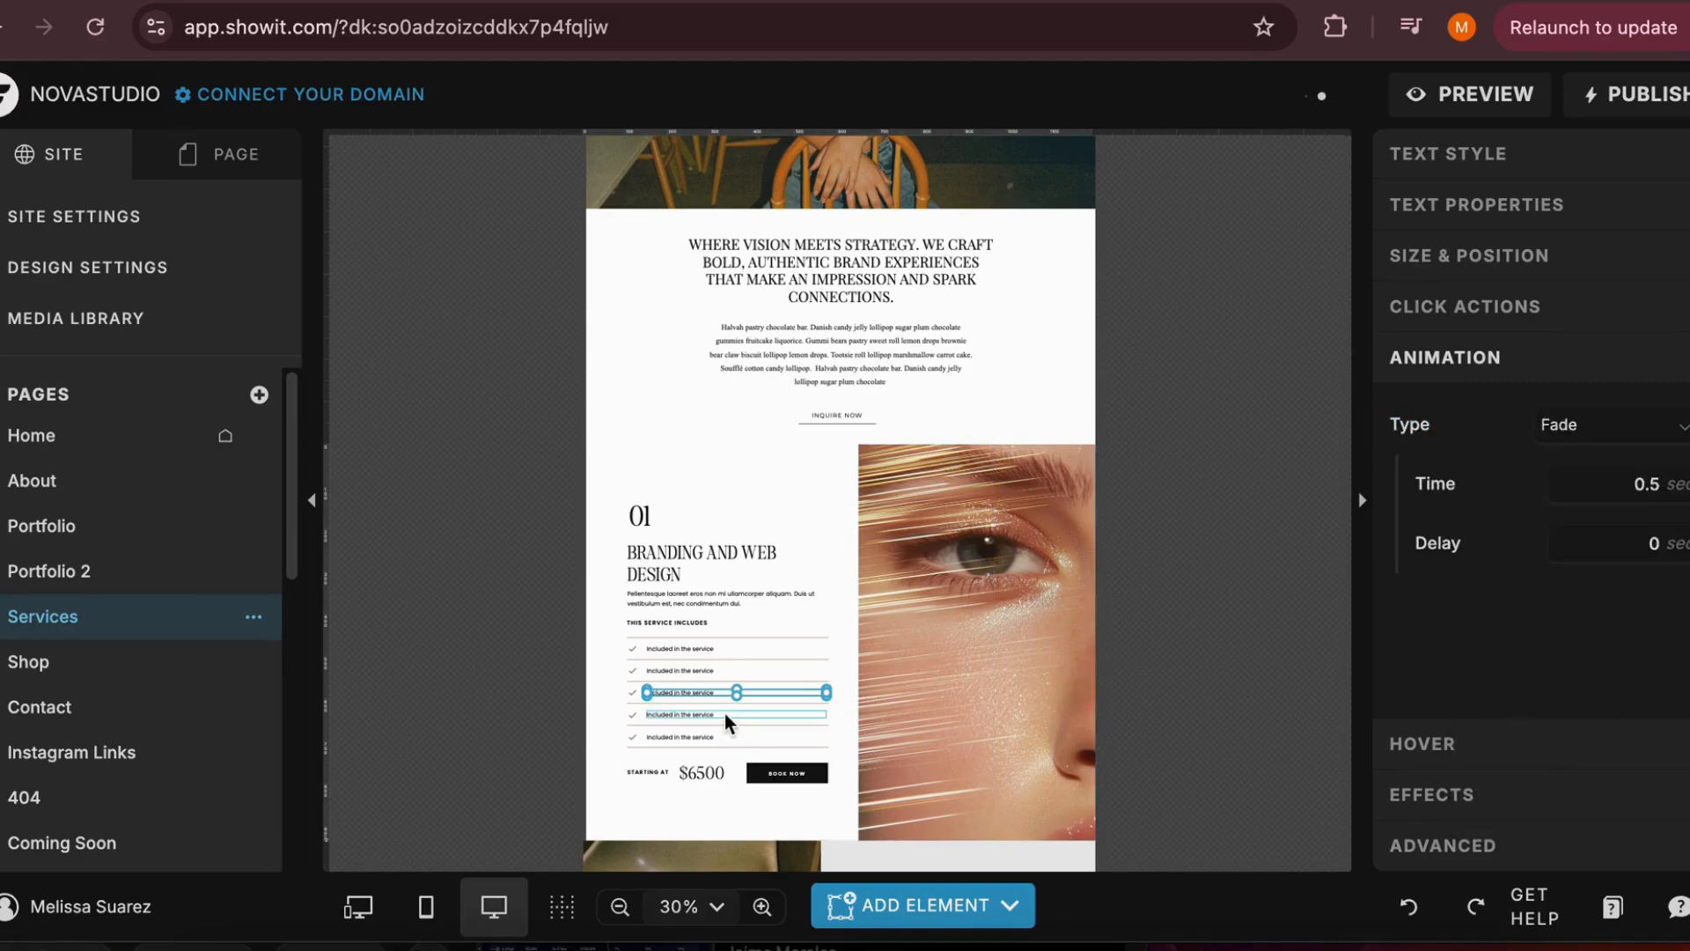
pyautogui.click(725, 712)
pyautogui.click(1634, 426)
pyautogui.click(1549, 576)
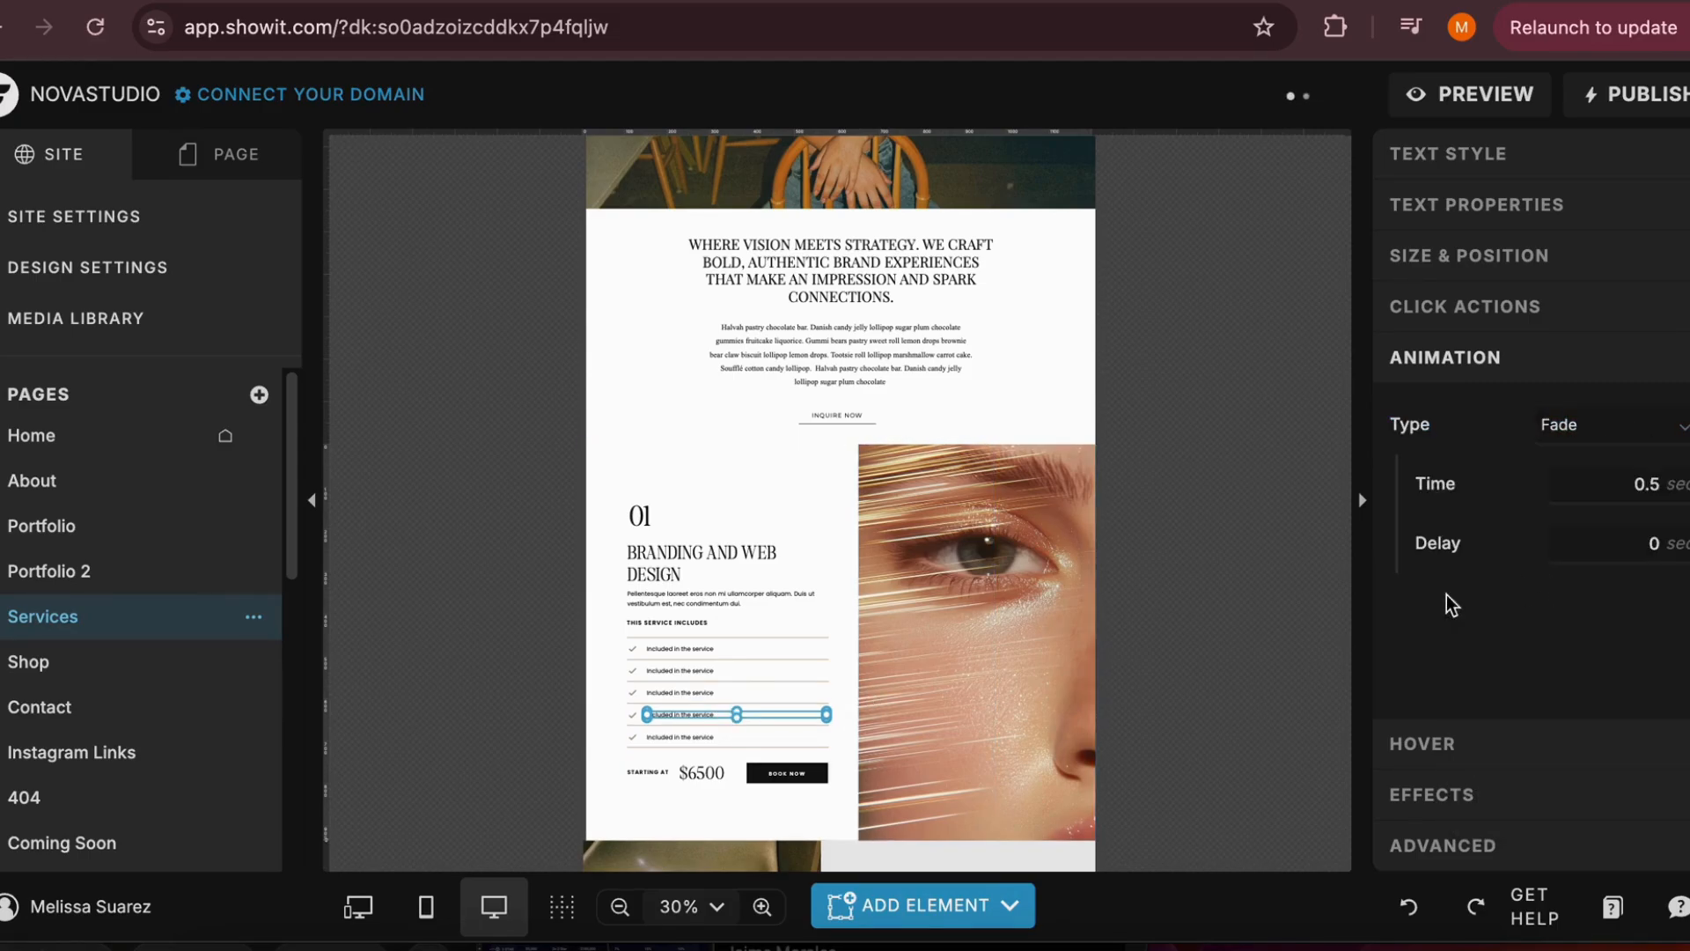
pyautogui.click(673, 739)
pyautogui.click(684, 737)
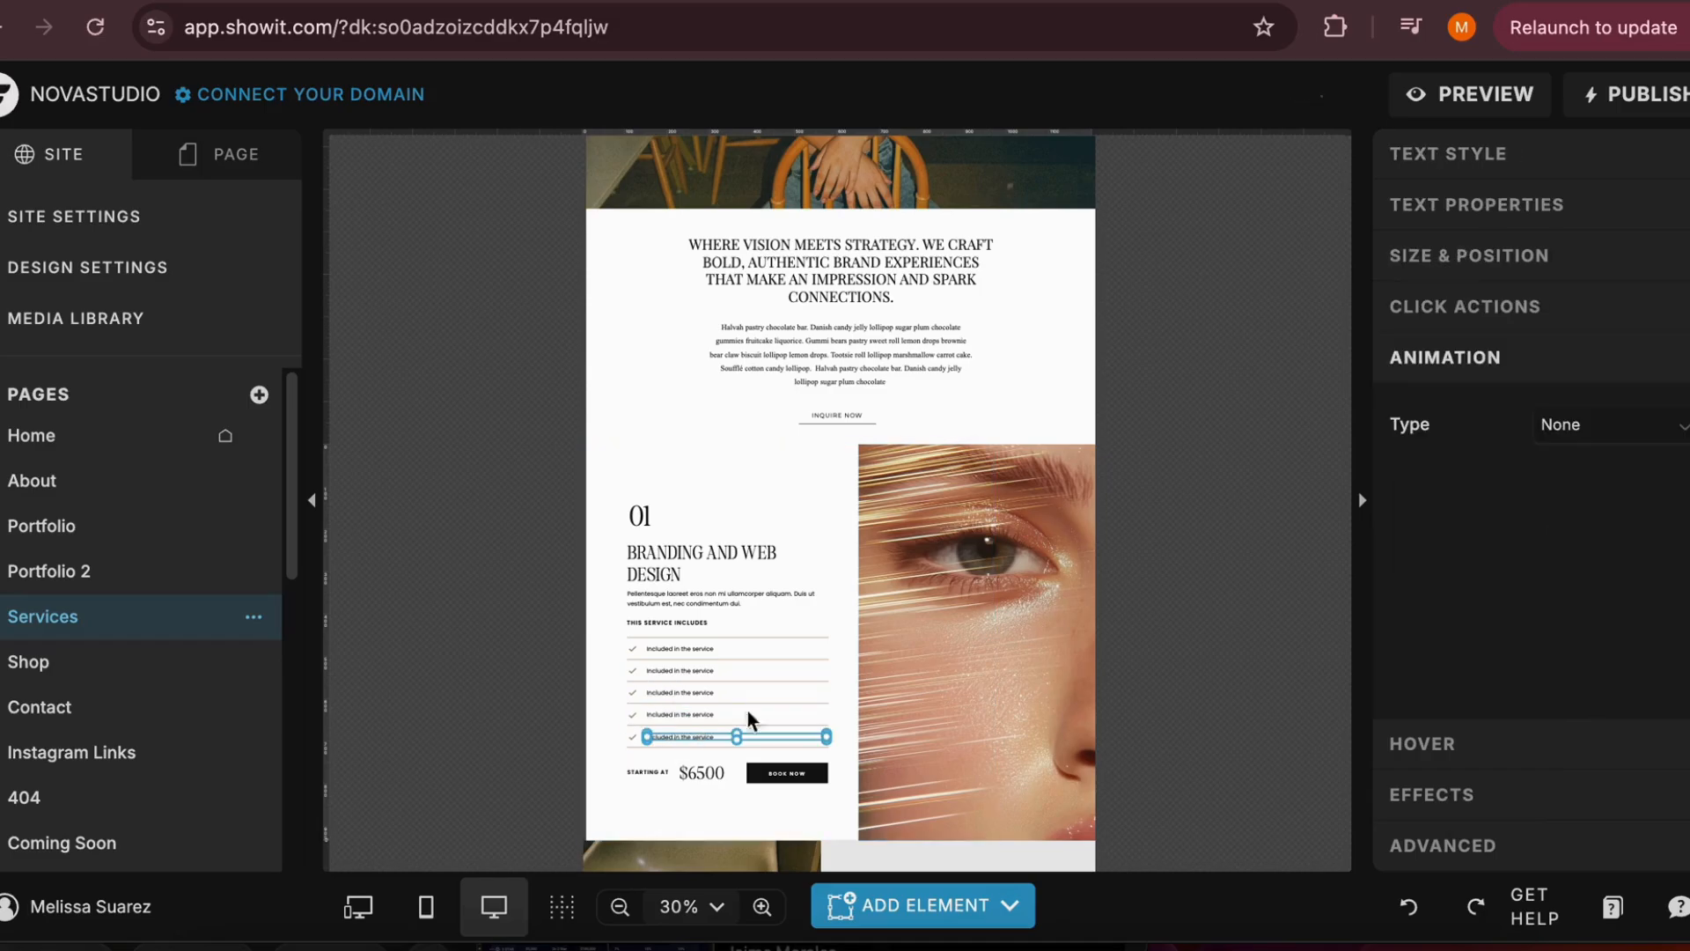
pyautogui.click(1609, 433)
pyautogui.click(1556, 572)
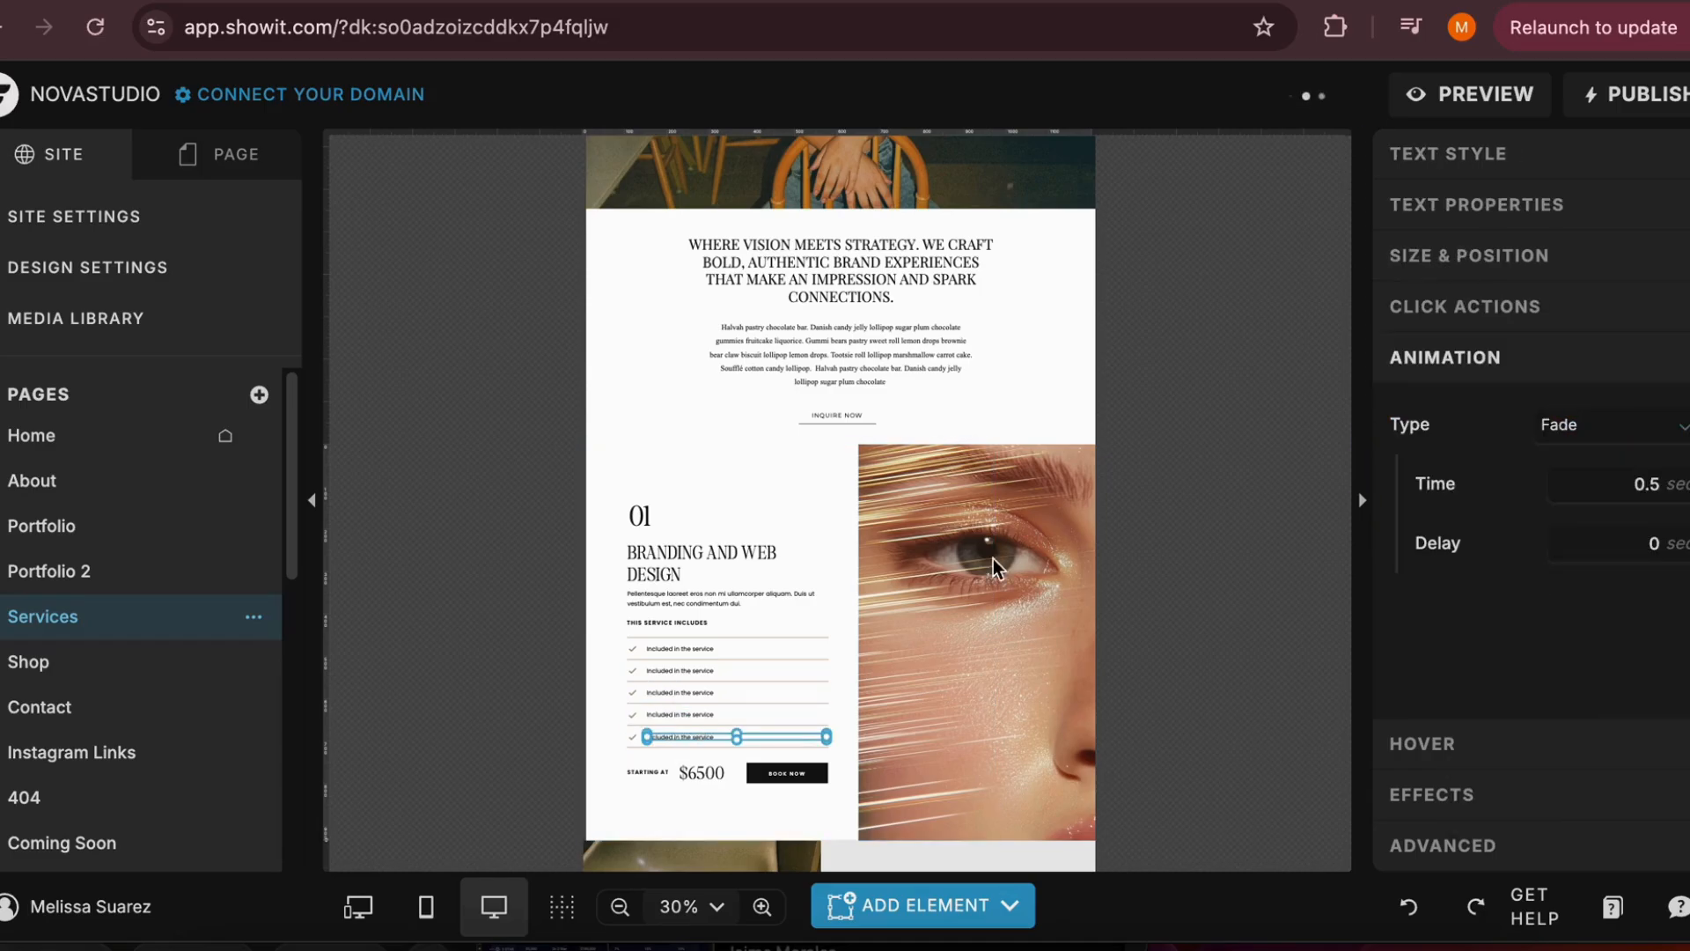
# Give the "Branding and Web Design" heading a Slide animation from the Right
pyautogui.click(669, 568)
pyautogui.click(1626, 426)
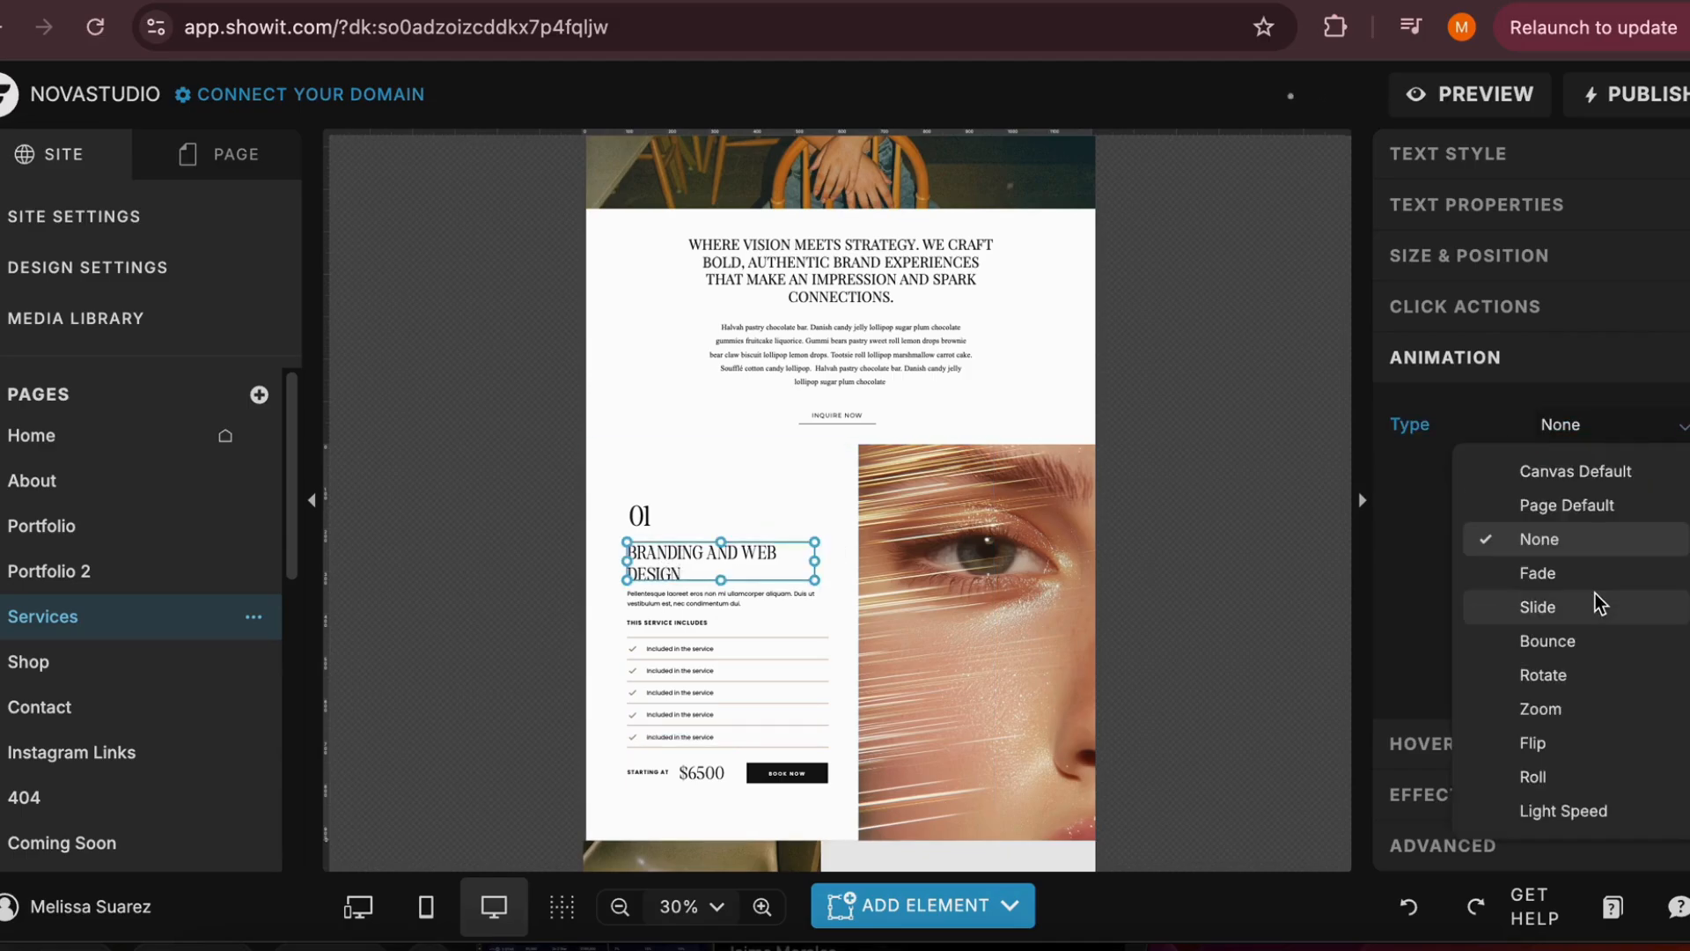
pyautogui.click(1576, 611)
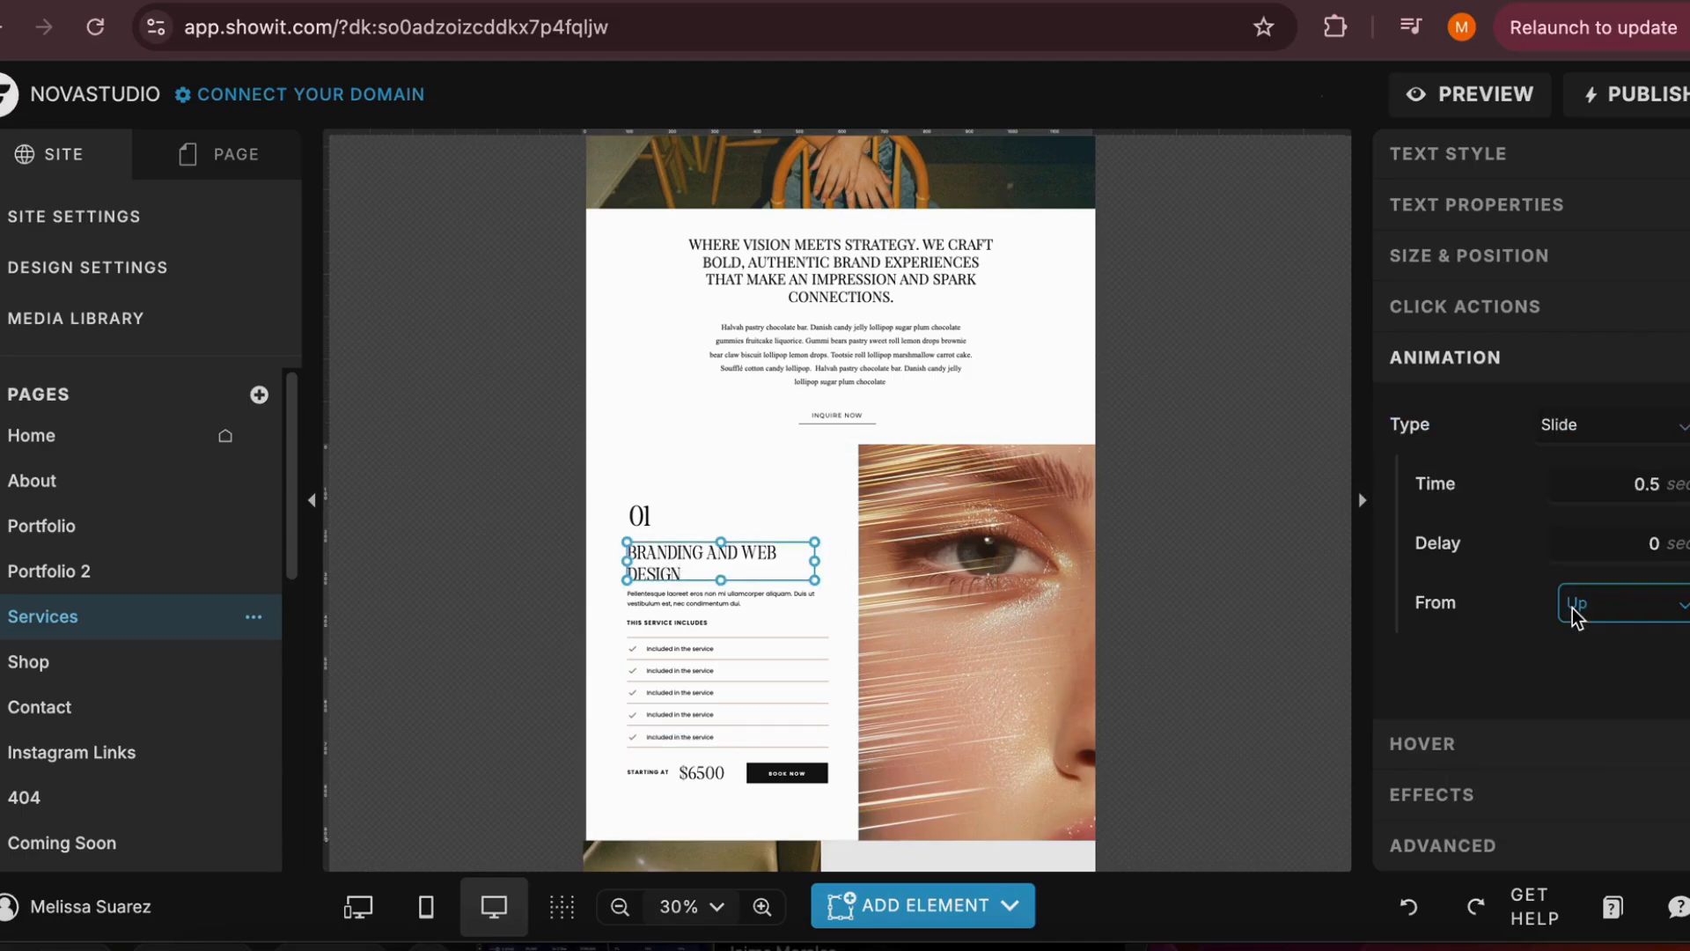
pyautogui.click(1628, 604)
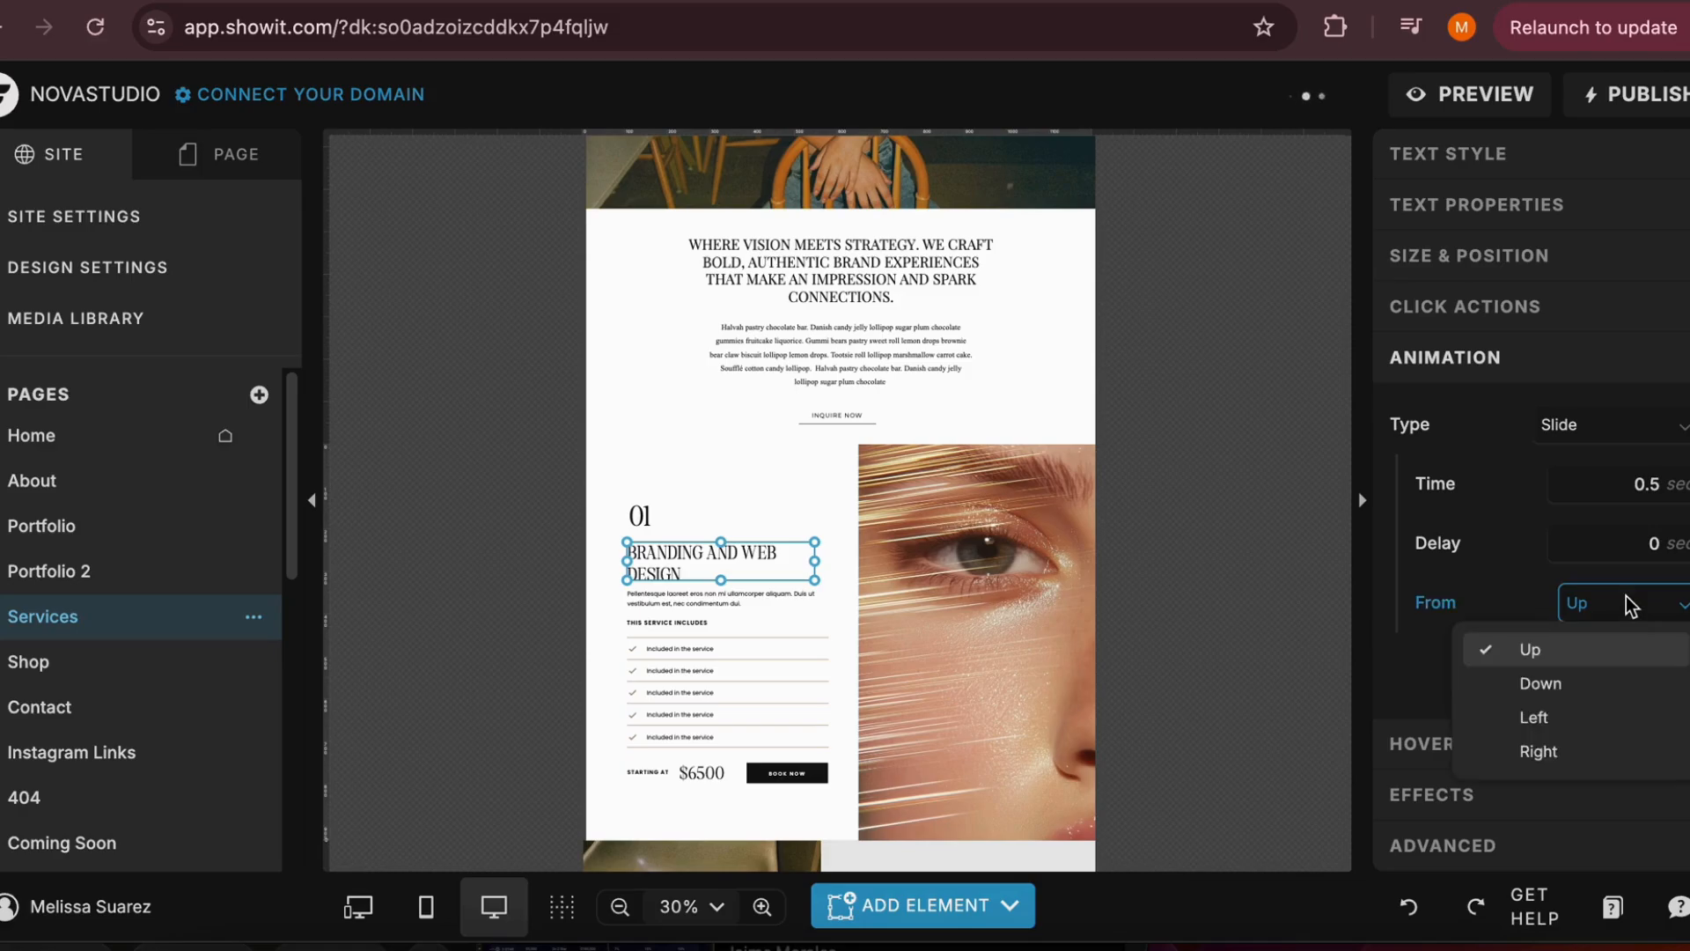
pyautogui.click(1581, 752)
# Give the description paragraph below the "Branding and Web Design" heading a Slide animation from the Left
pyautogui.click(792, 599)
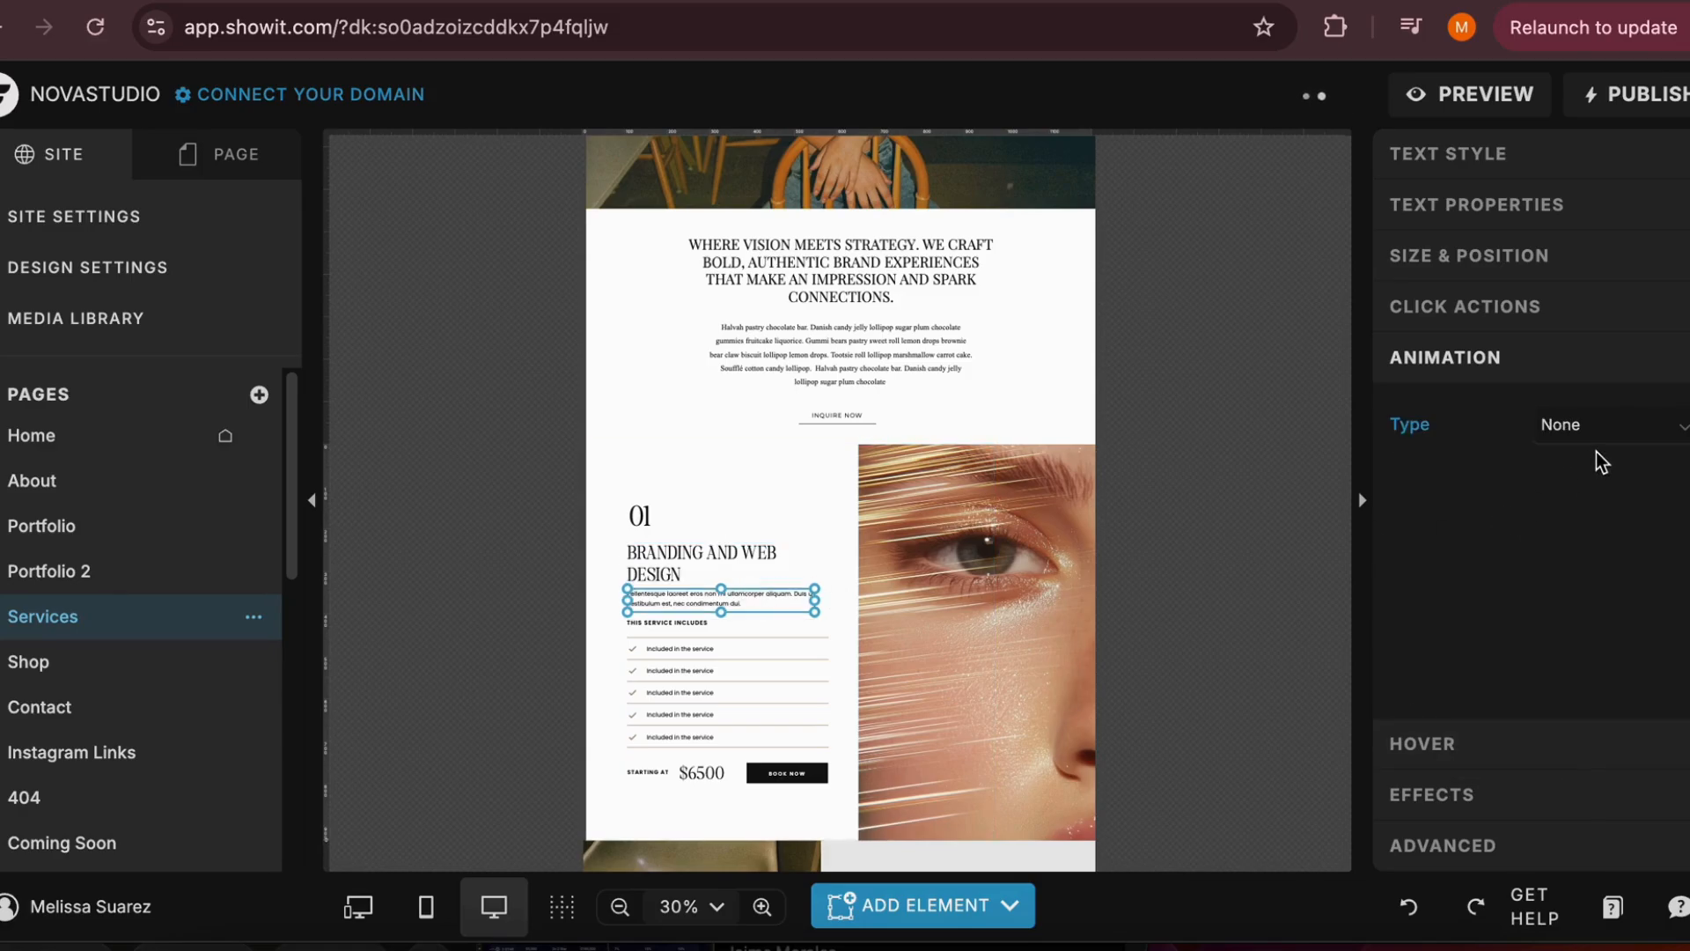
pyautogui.click(1620, 433)
pyautogui.click(1542, 606)
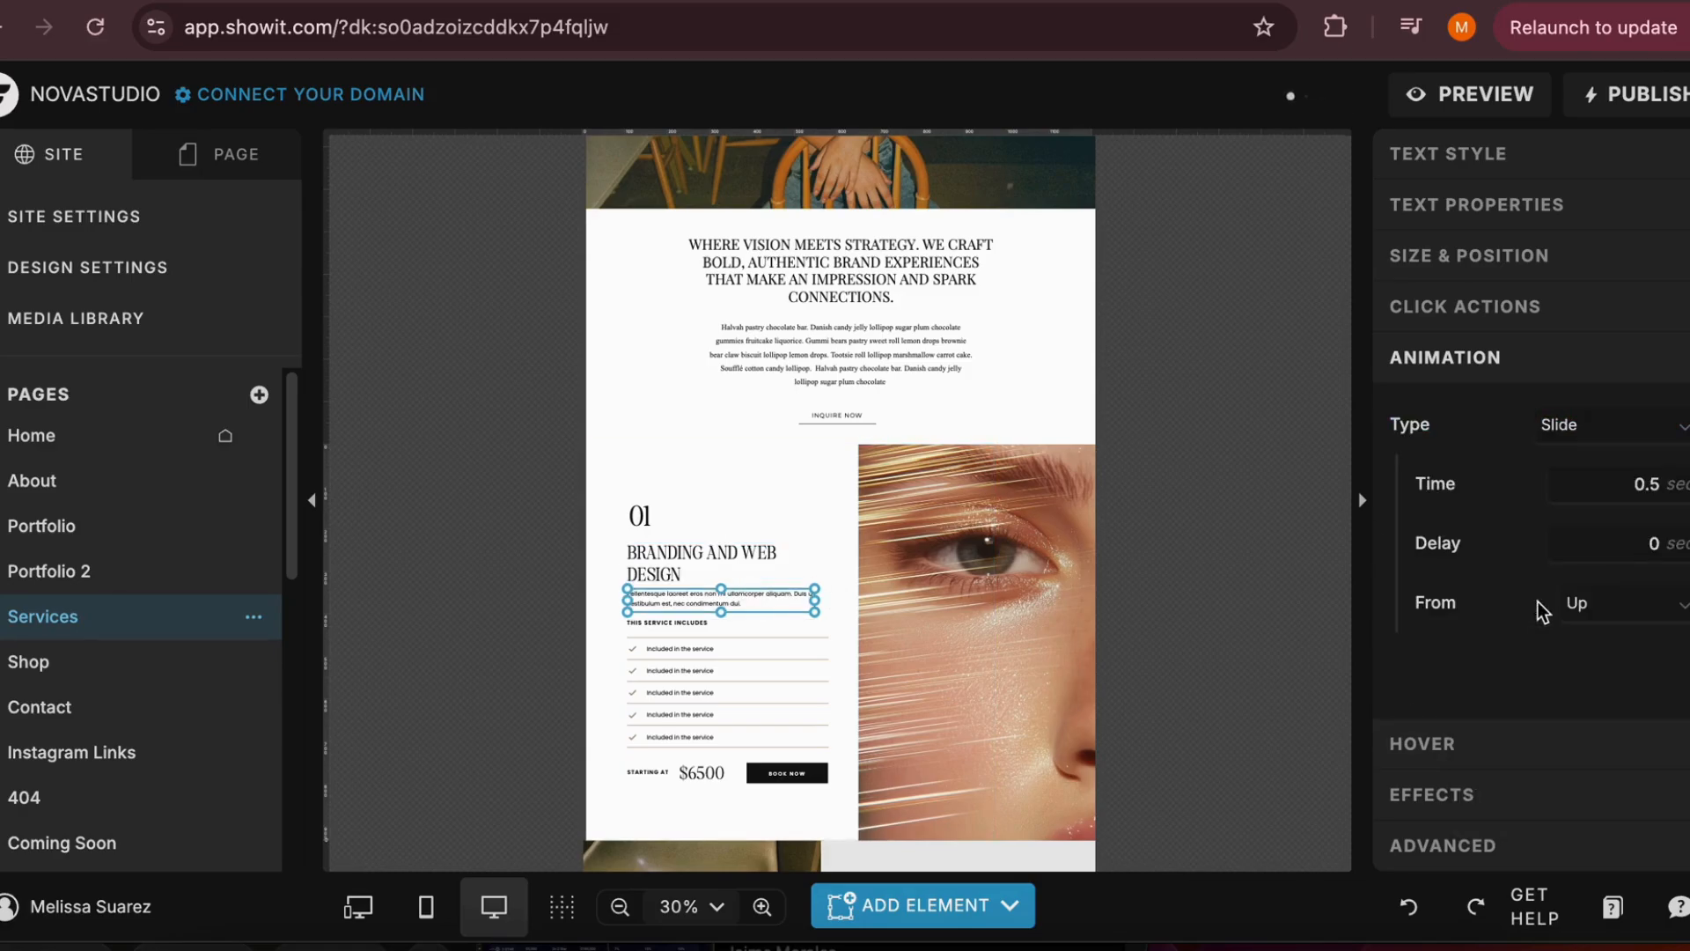
pyautogui.click(1615, 612)
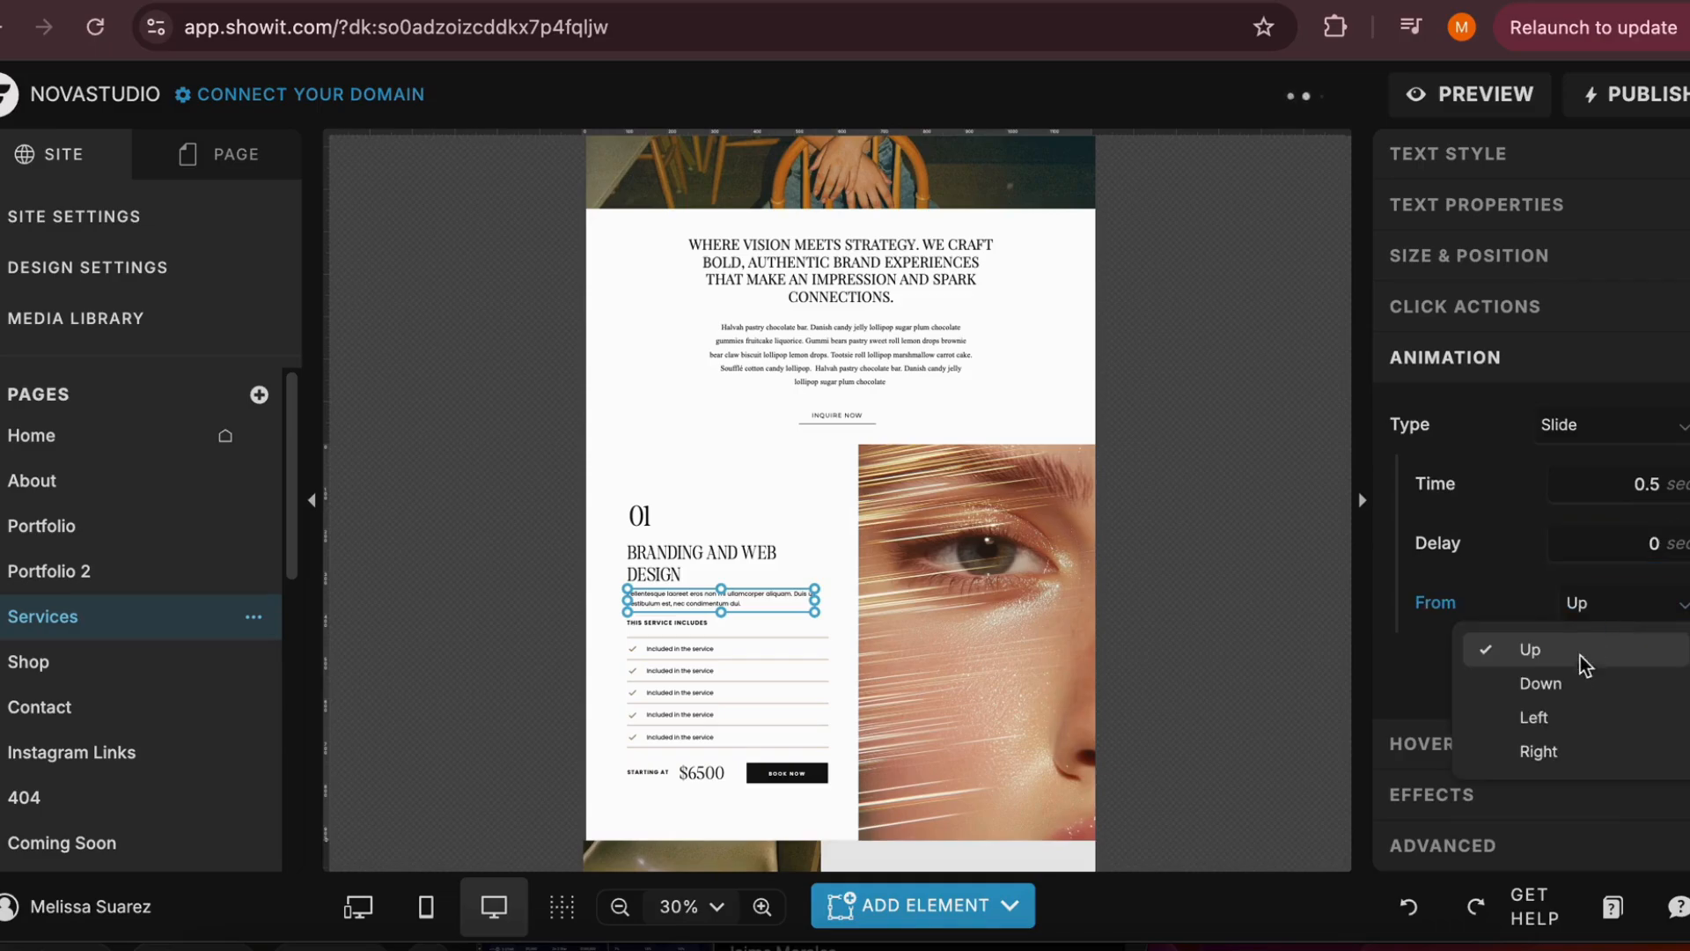
pyautogui.click(1551, 715)
pyautogui.click(1206, 641)
pyautogui.scroll(-1, 1205, 641)
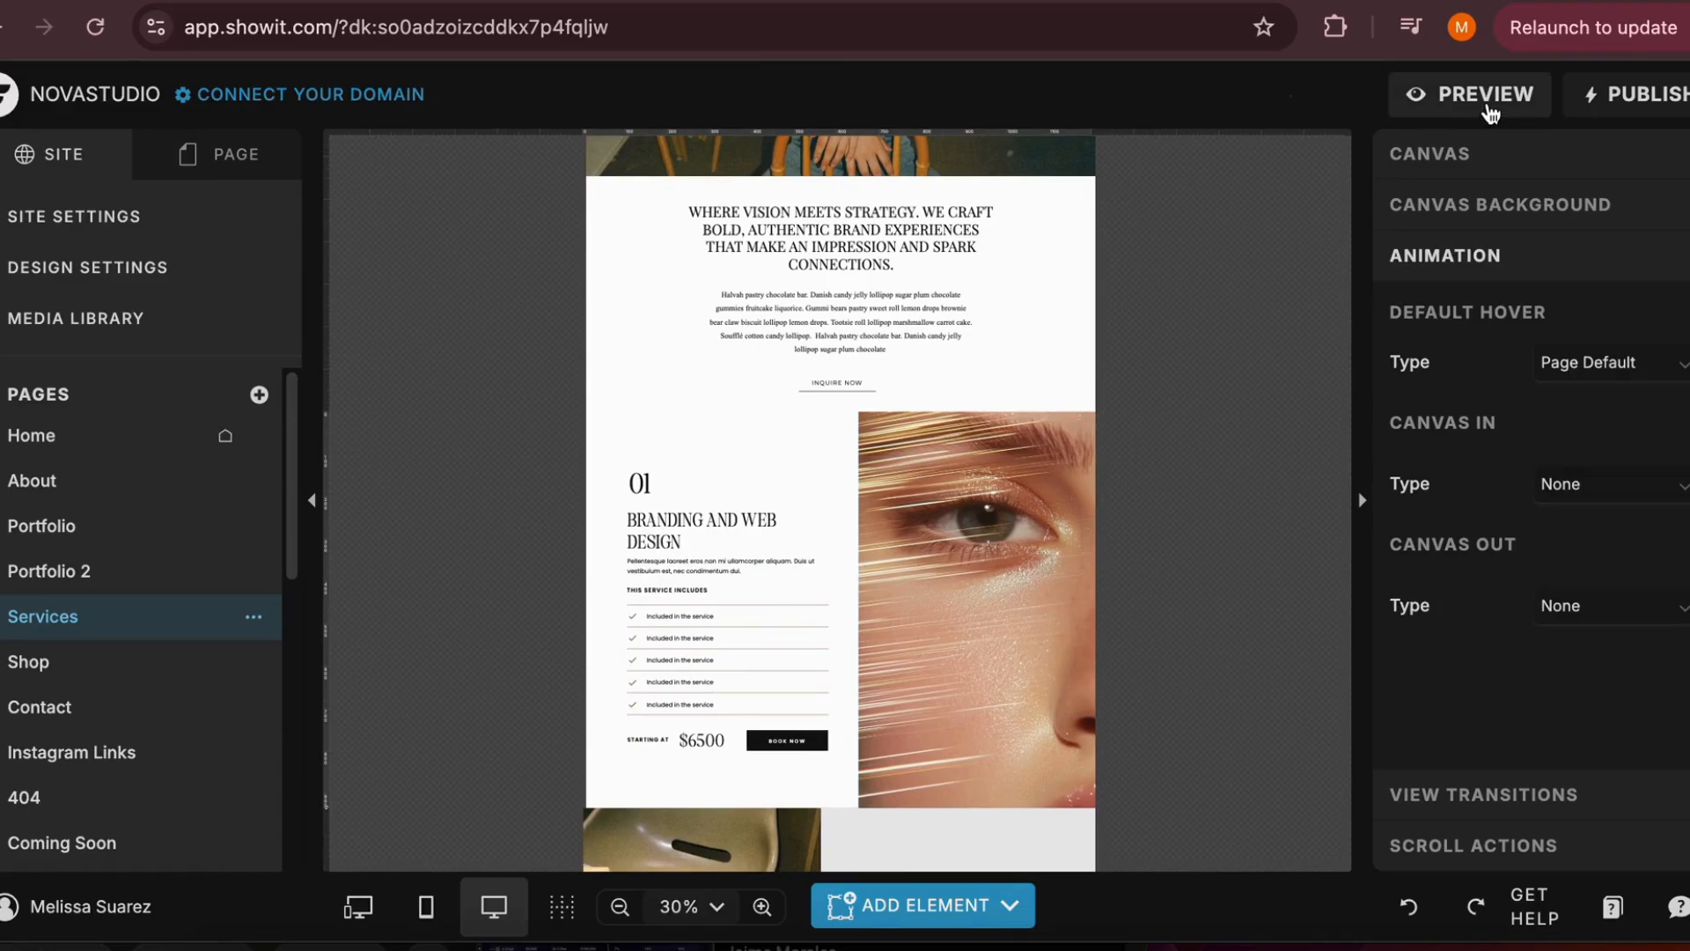
# Set the animation type of the close-up eye photo beside the service list to Bounce
pyautogui.click(1043, 525)
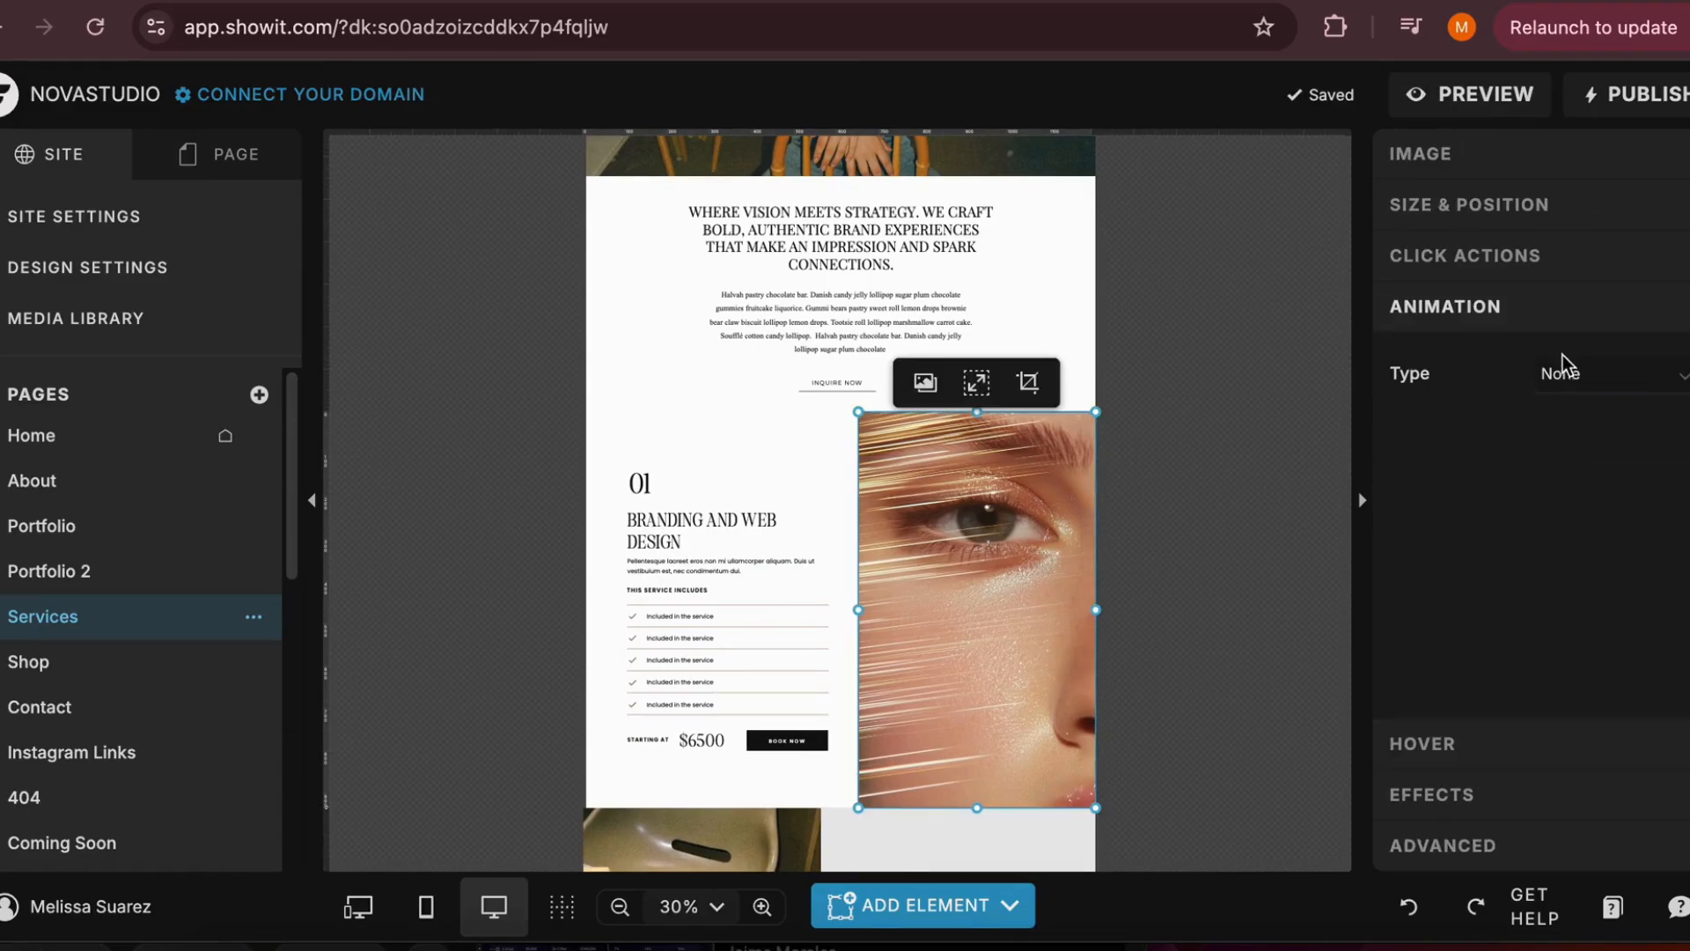
pyautogui.click(1561, 377)
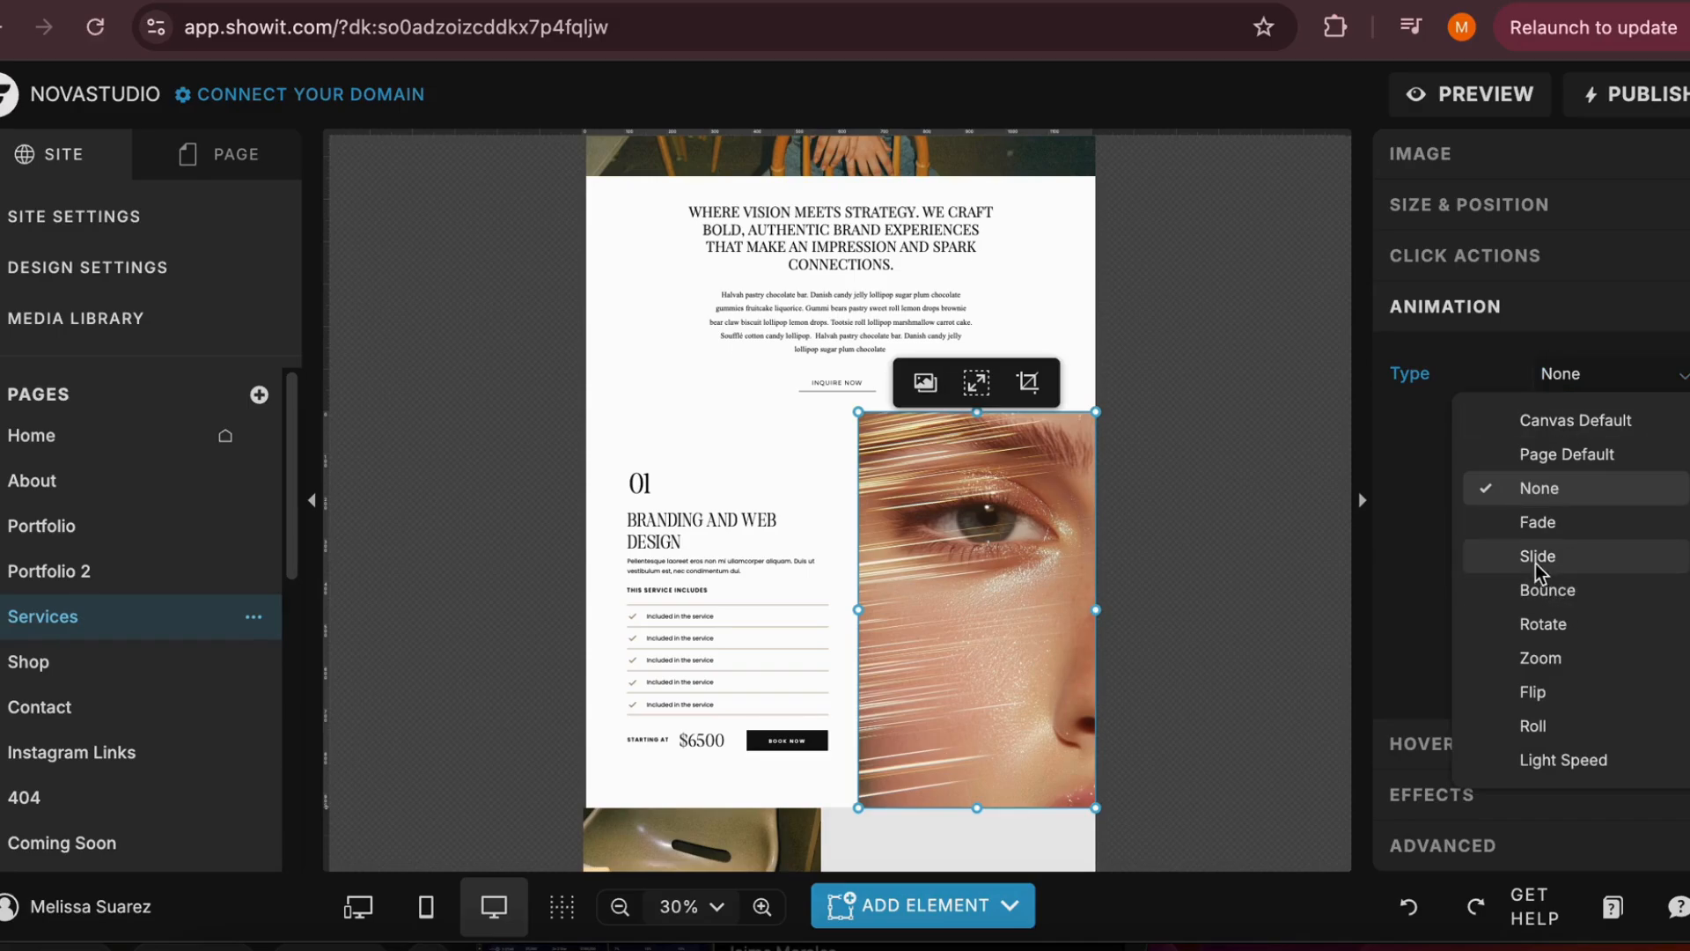
pyautogui.click(1606, 585)
pyautogui.click(1157, 576)
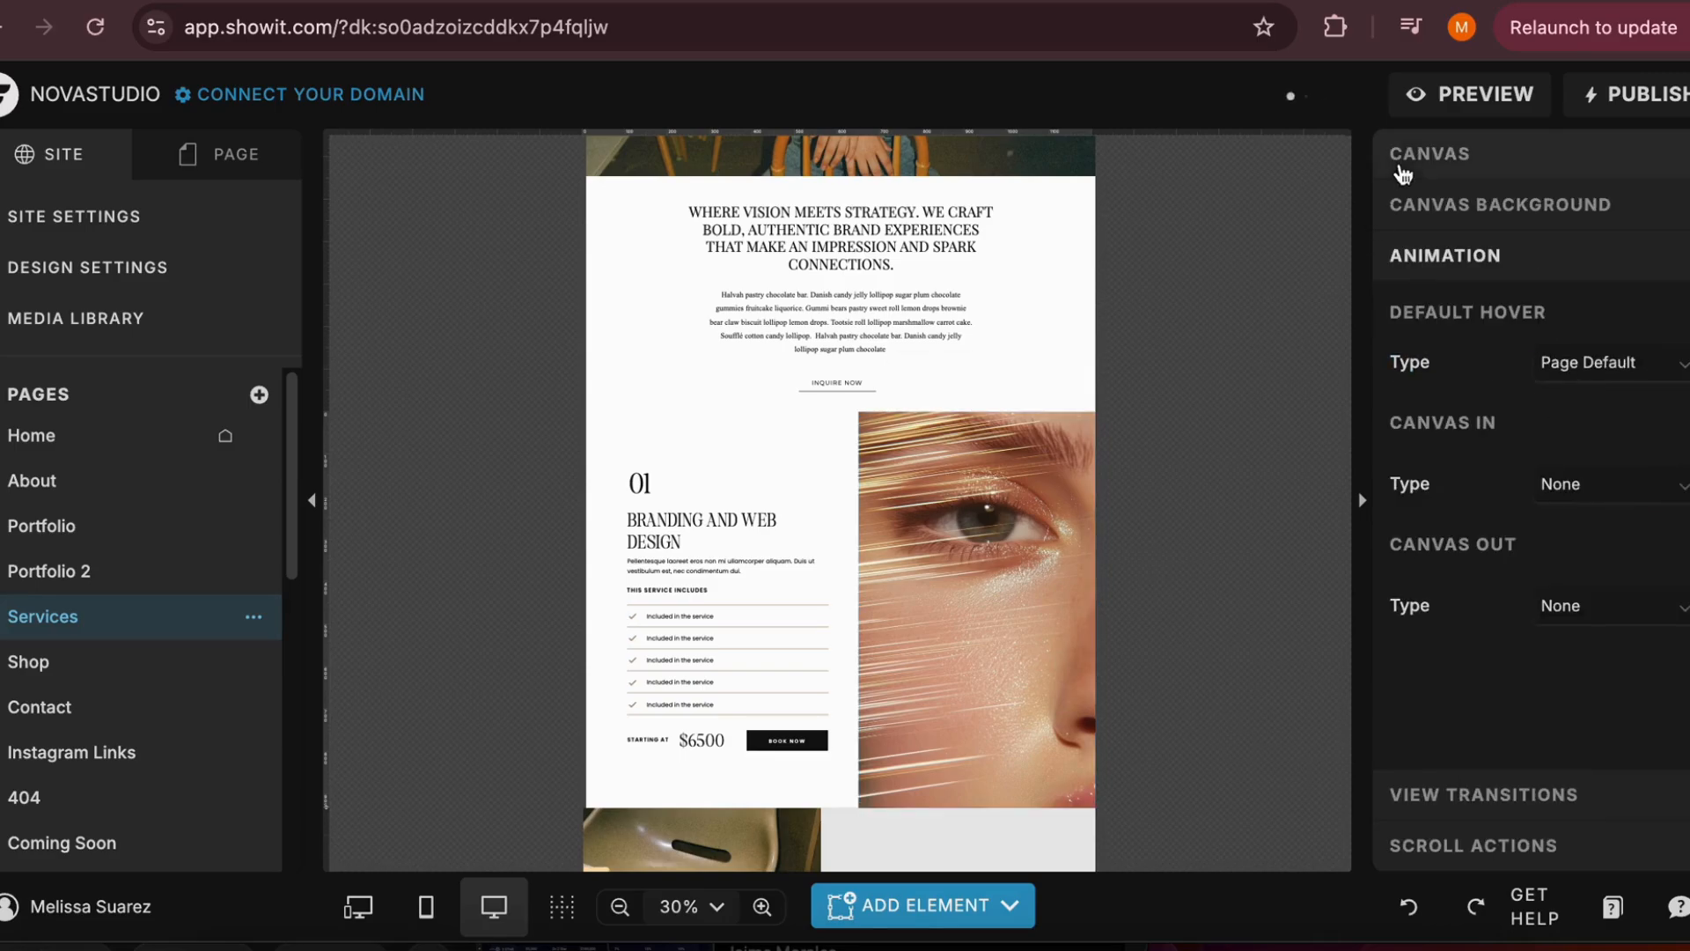
# Preview the Services page on novastudio.showitpreview.com, examine the animations in the Branding and Web Design section, and return to the editor
pyautogui.click(1430, 100)
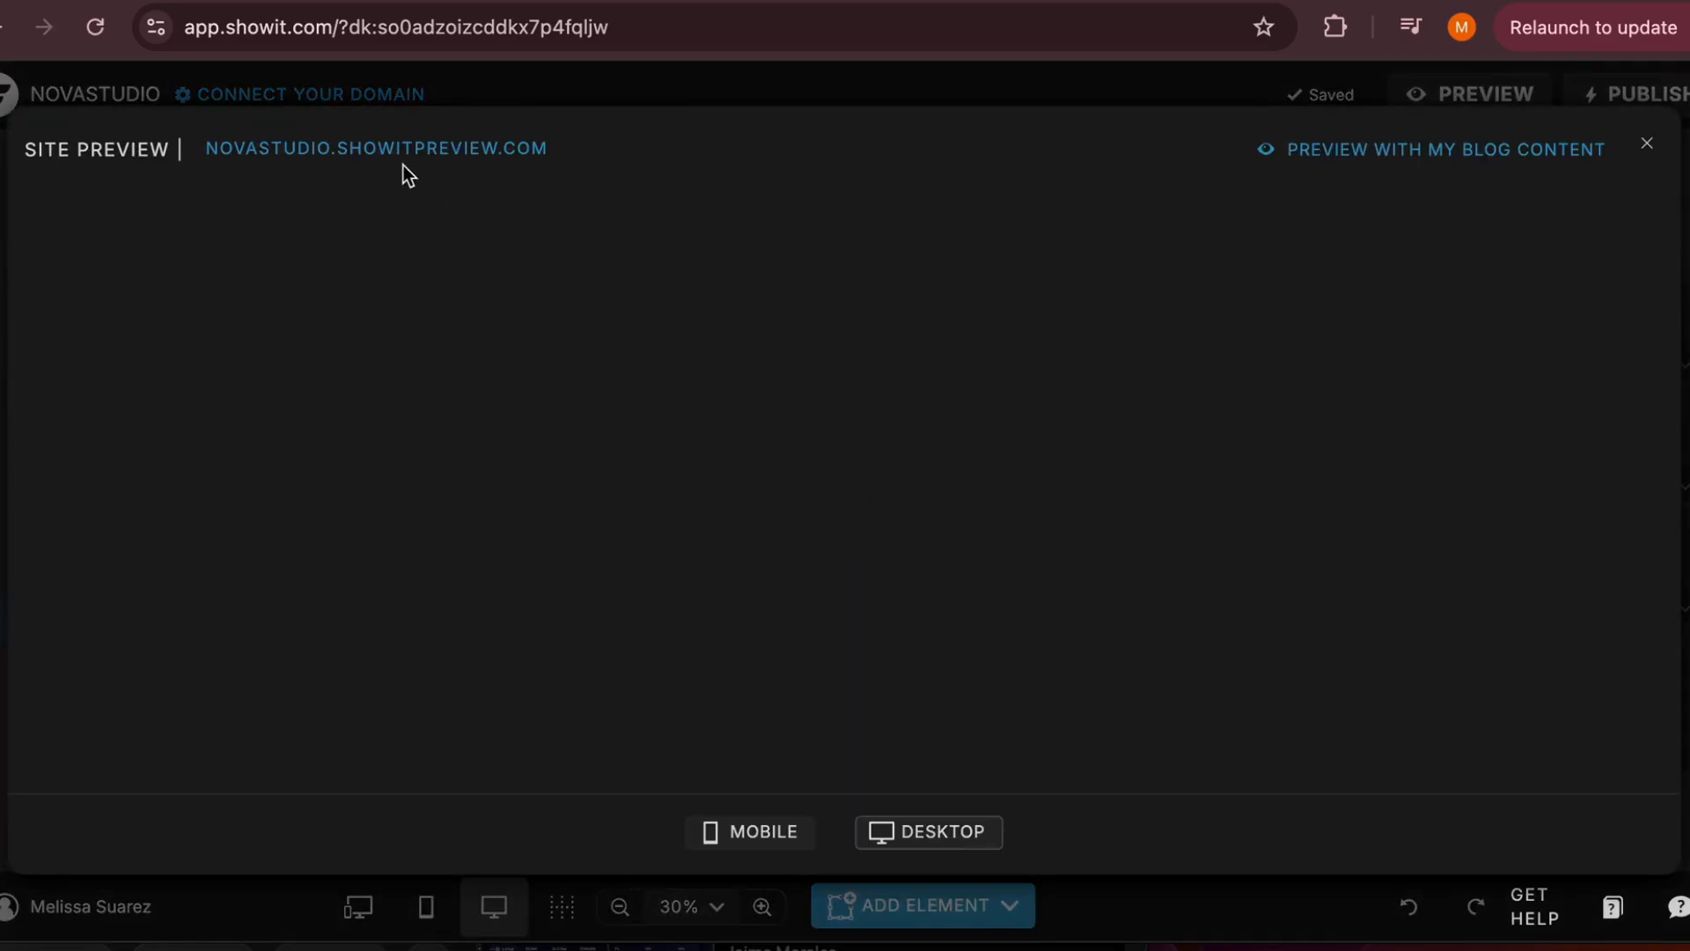
pyautogui.click(399, 157)
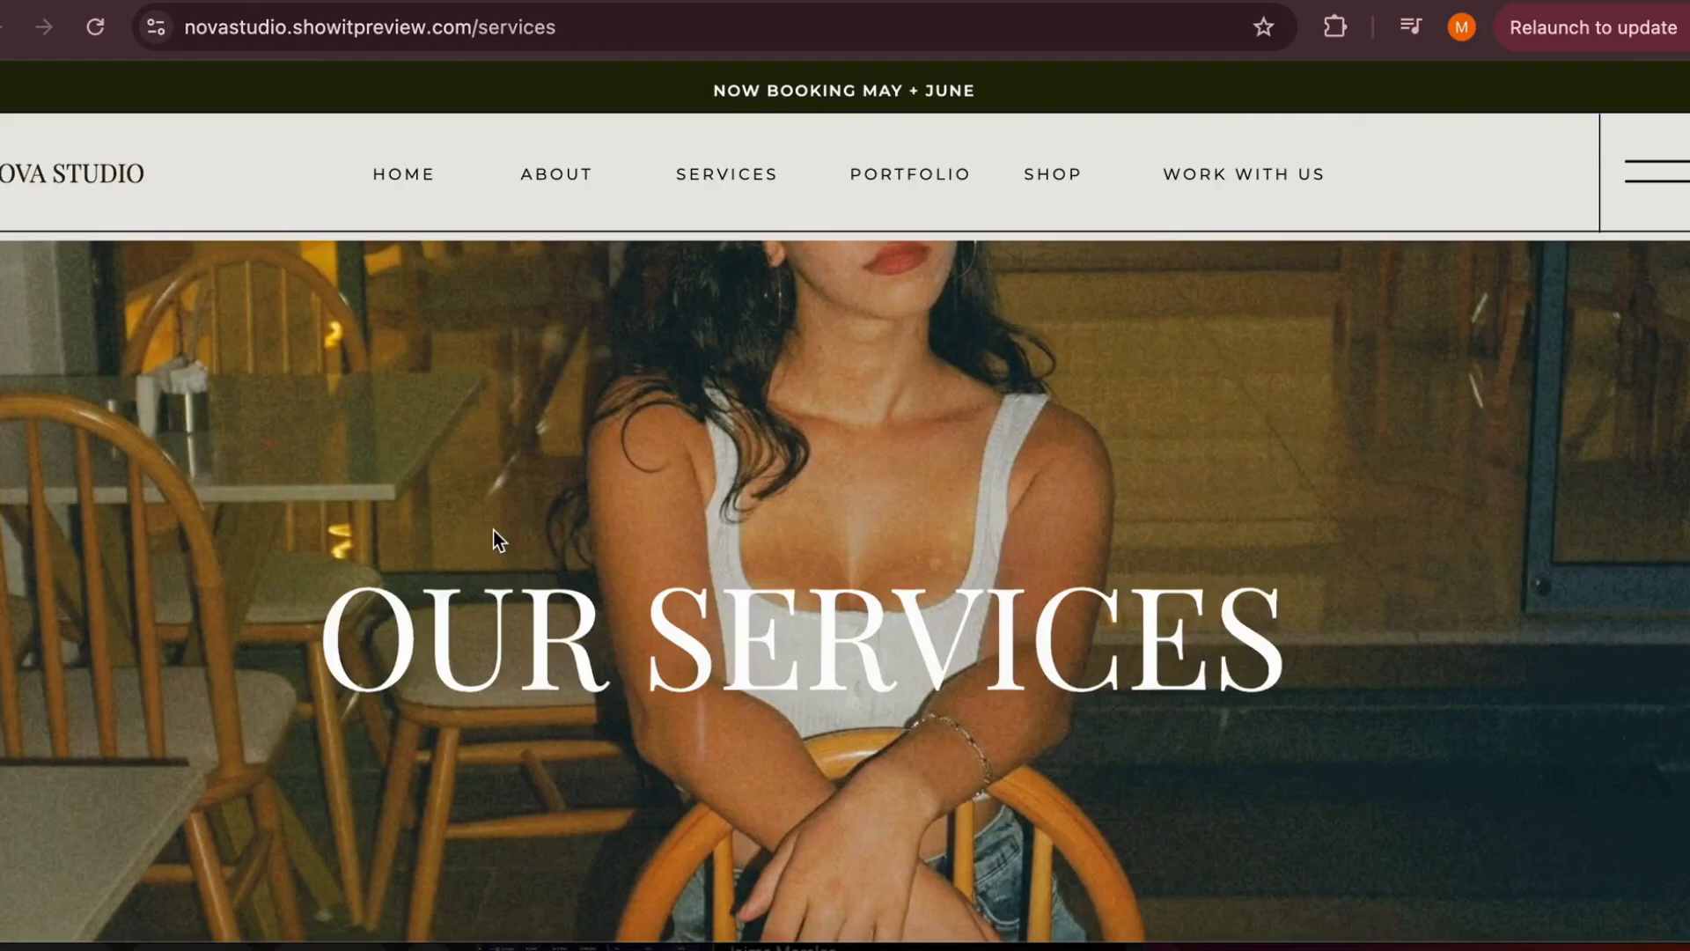
pyautogui.scroll(-15, 493, 530)
pyautogui.scroll(-7, 494, 532)
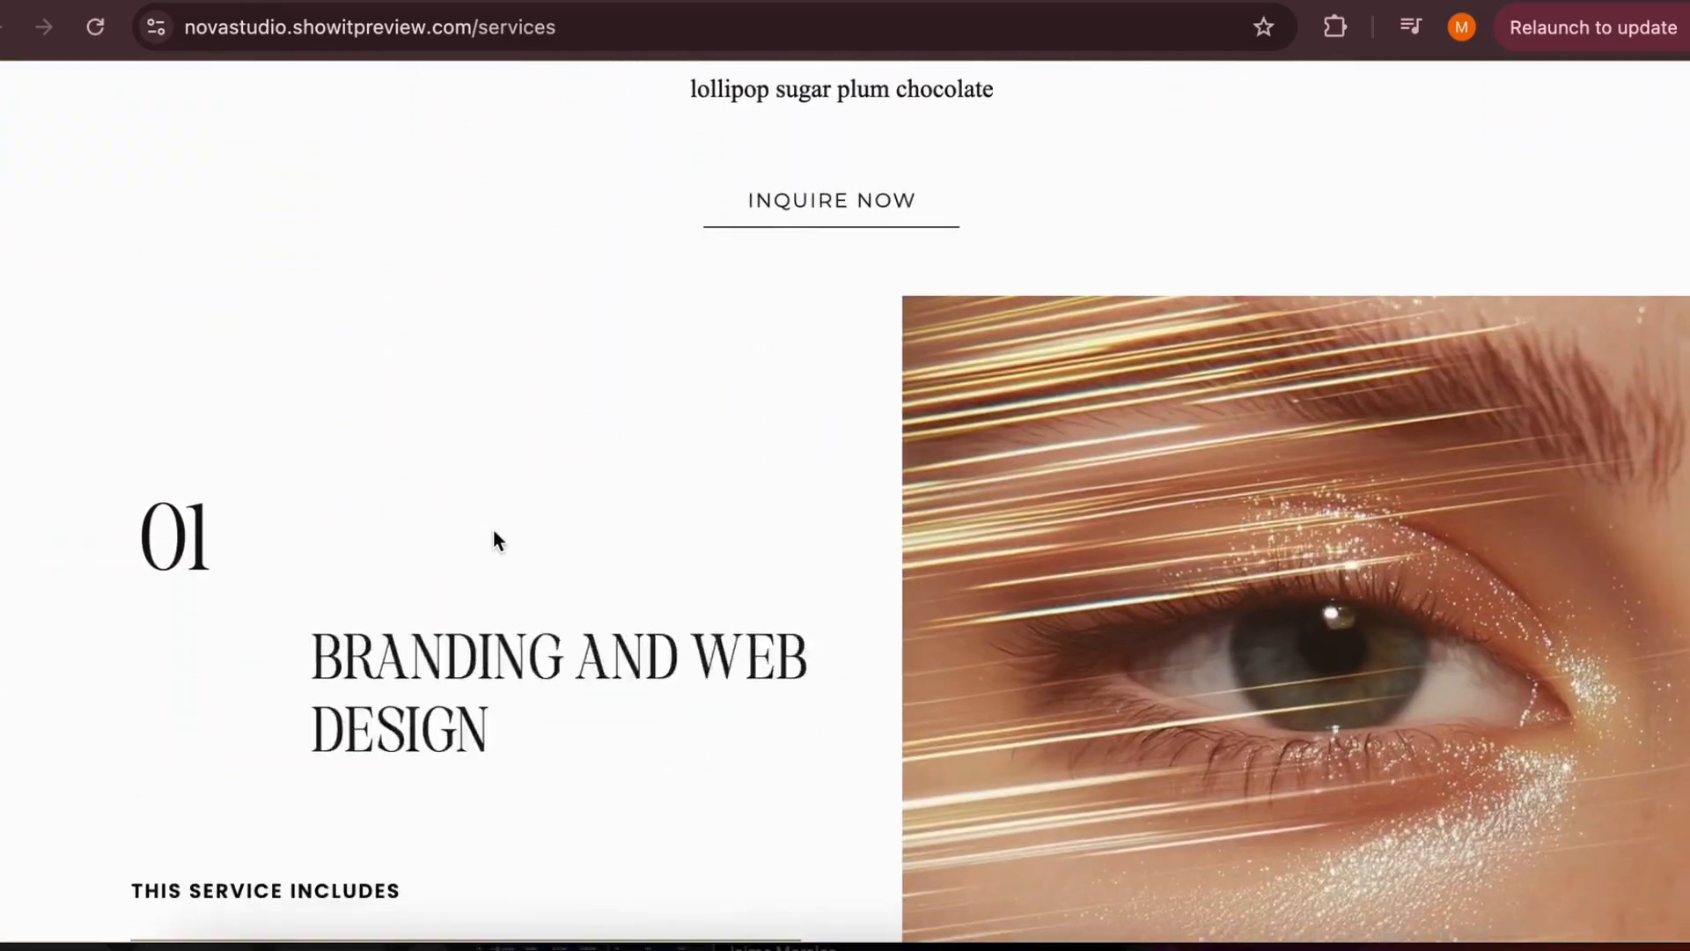
pyautogui.scroll(-1, 493, 528)
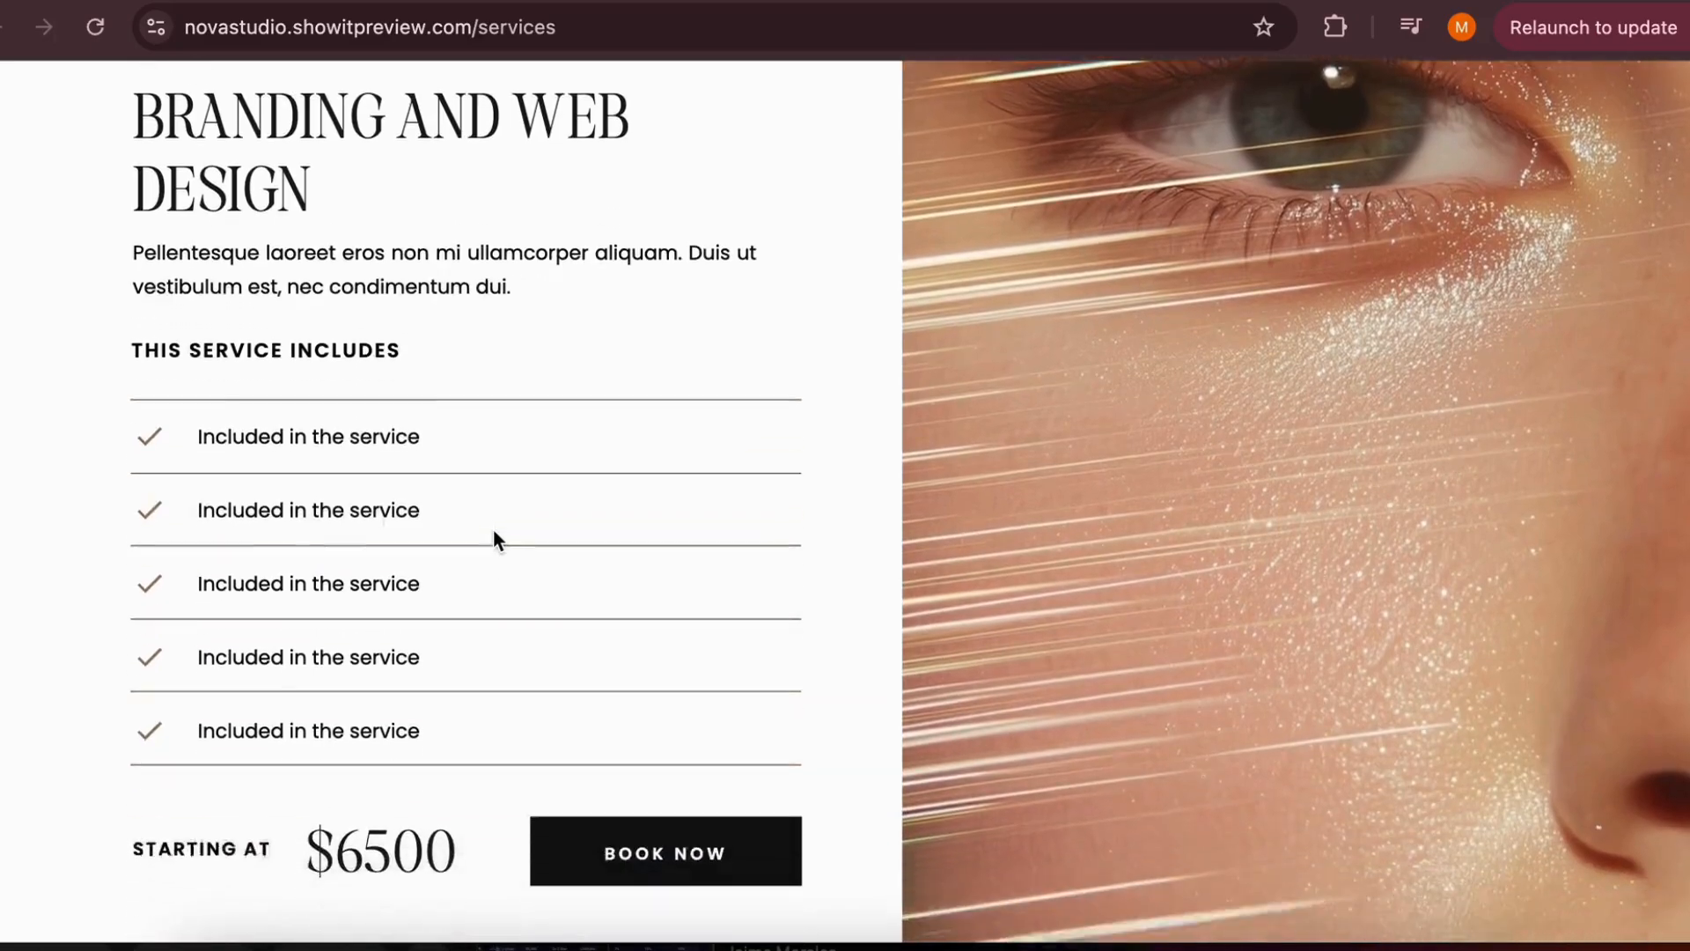
pyautogui.scroll(2, 493, 528)
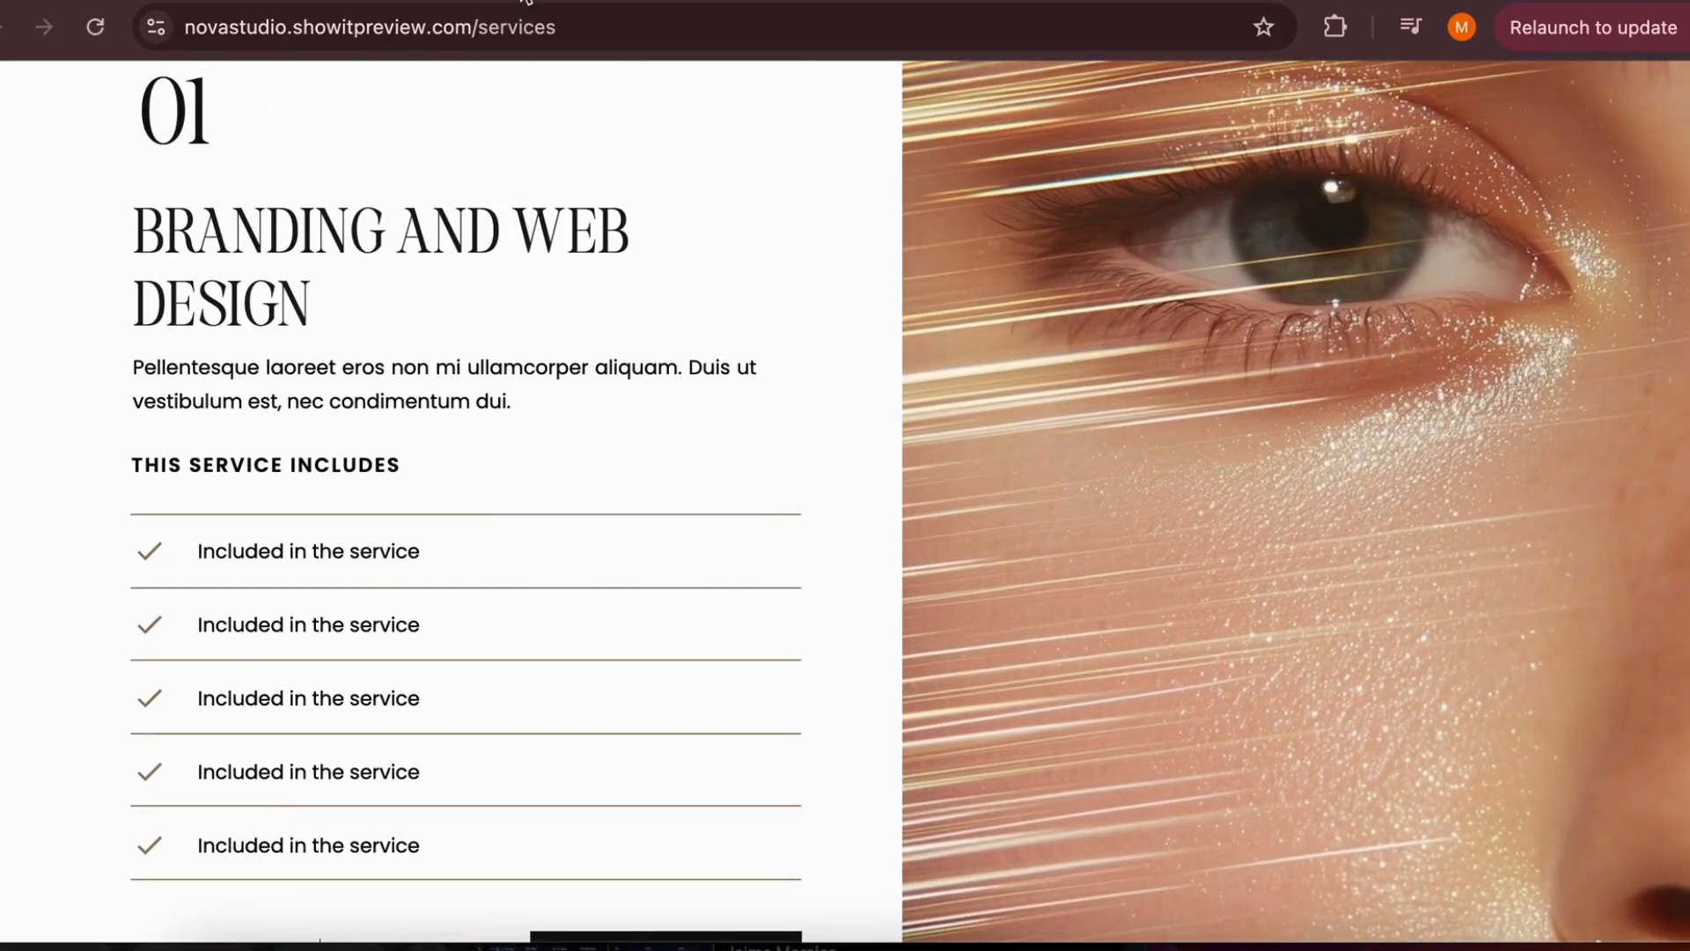
pyautogui.click(379, 2)
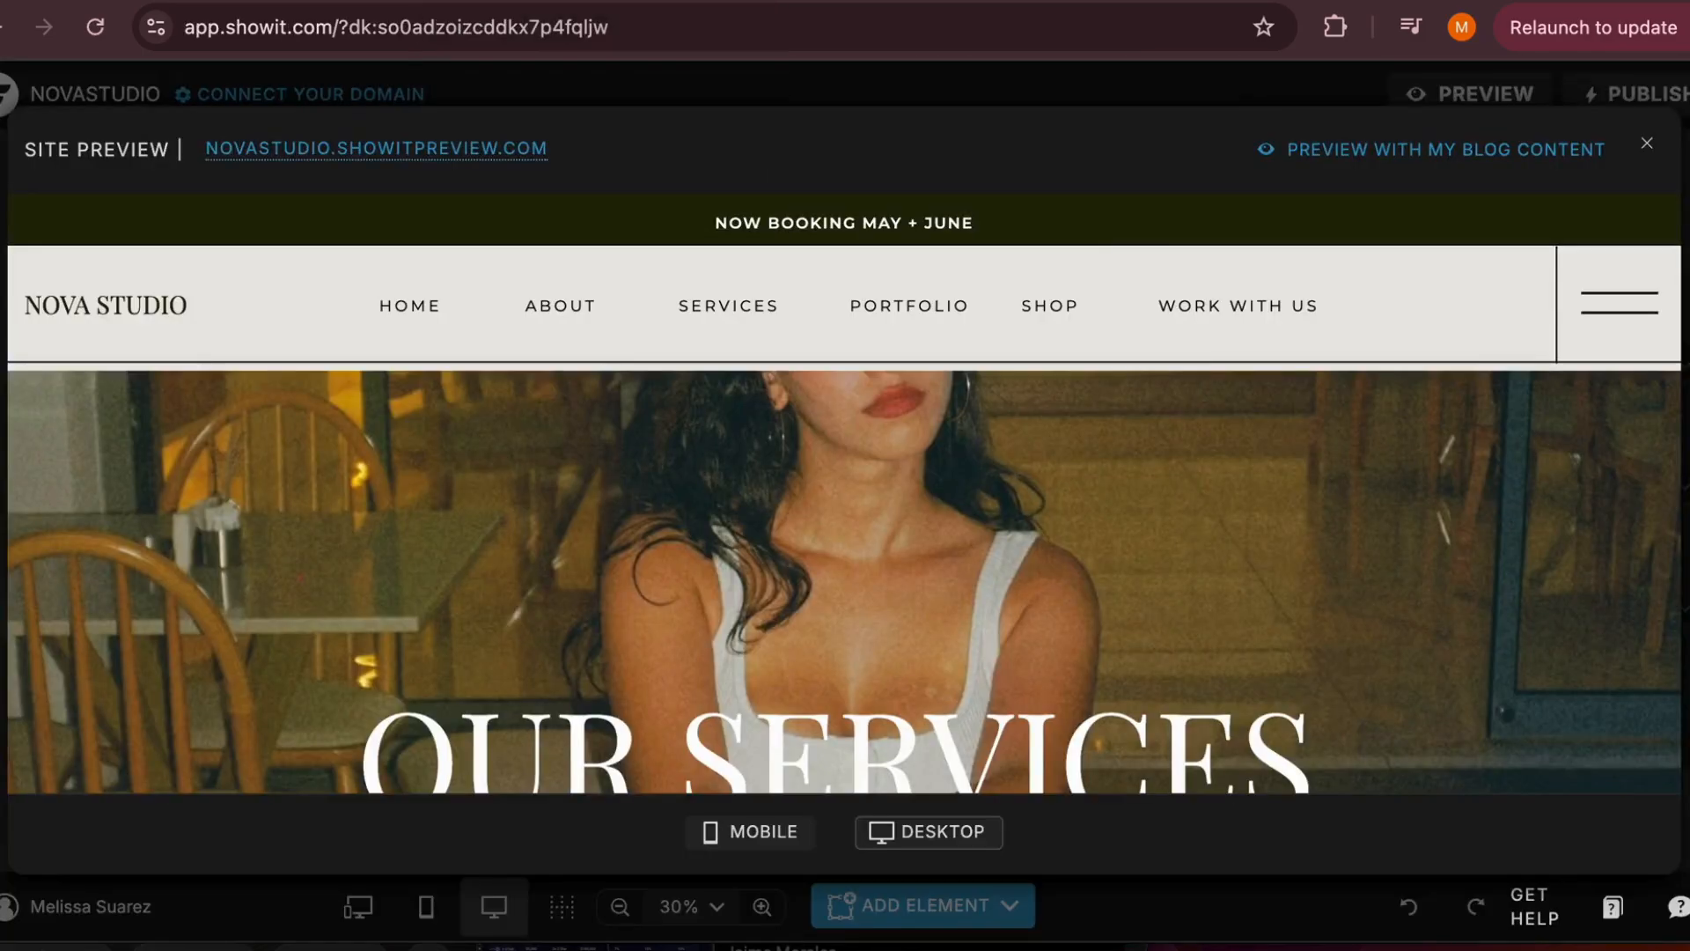
pyautogui.click(1647, 144)
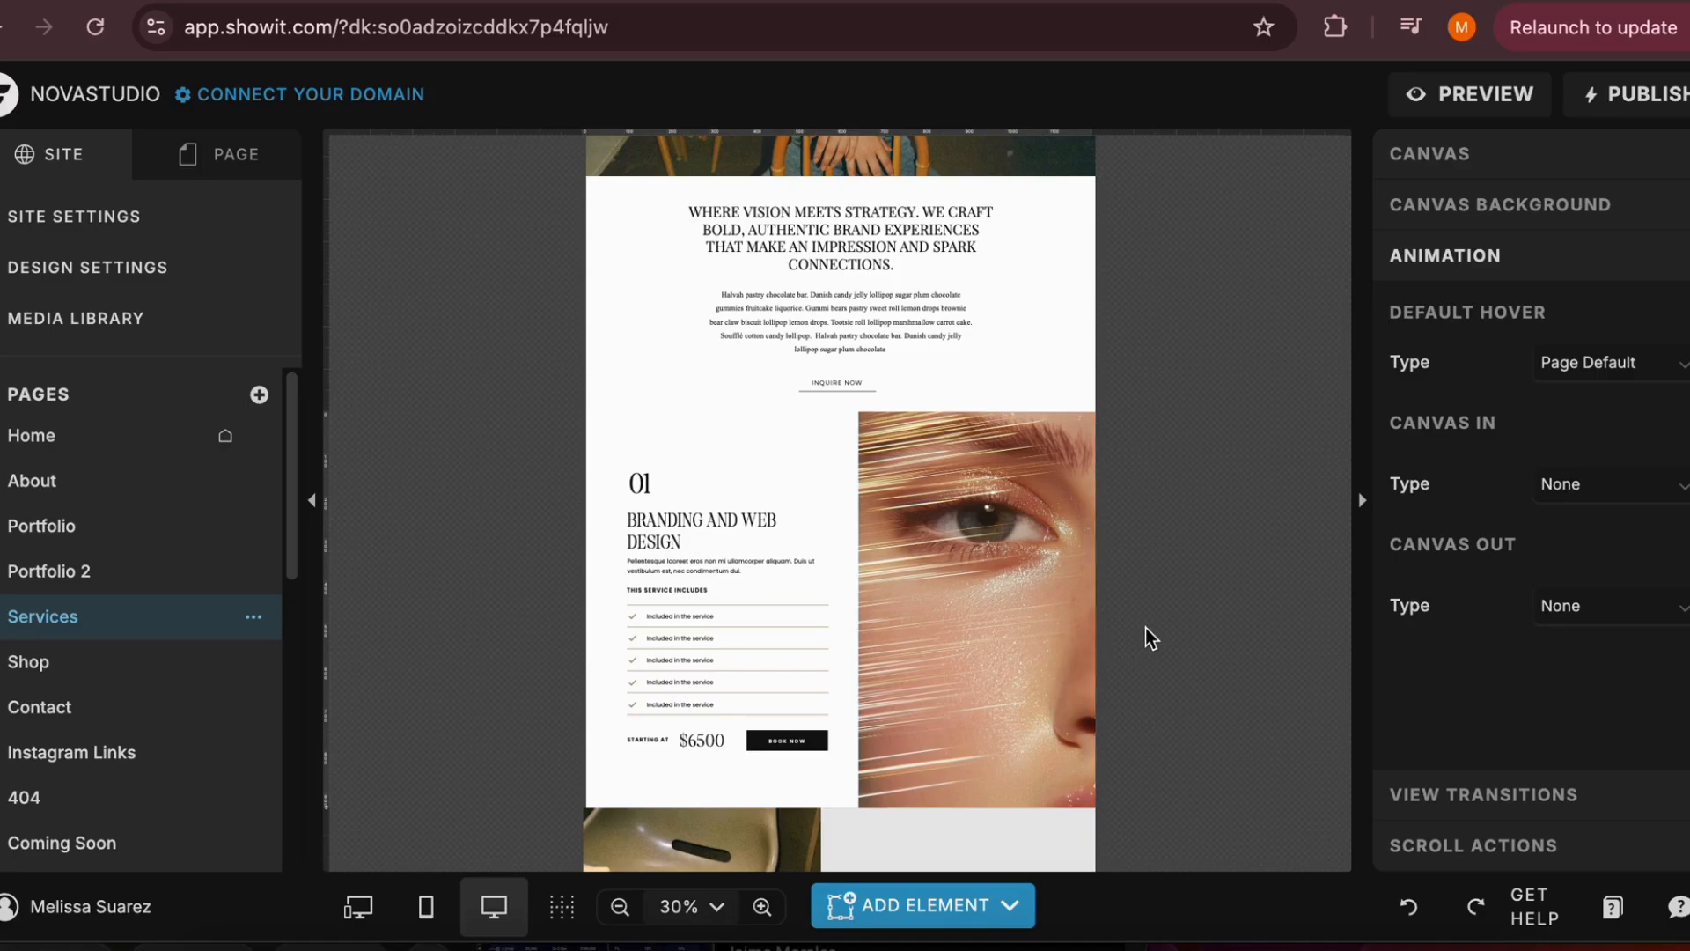
# Set the "Branding and Web Design" heading's hover type to Custom with an olive-yellow color, starting from swatch 5 and darkening it
pyautogui.click(742, 537)
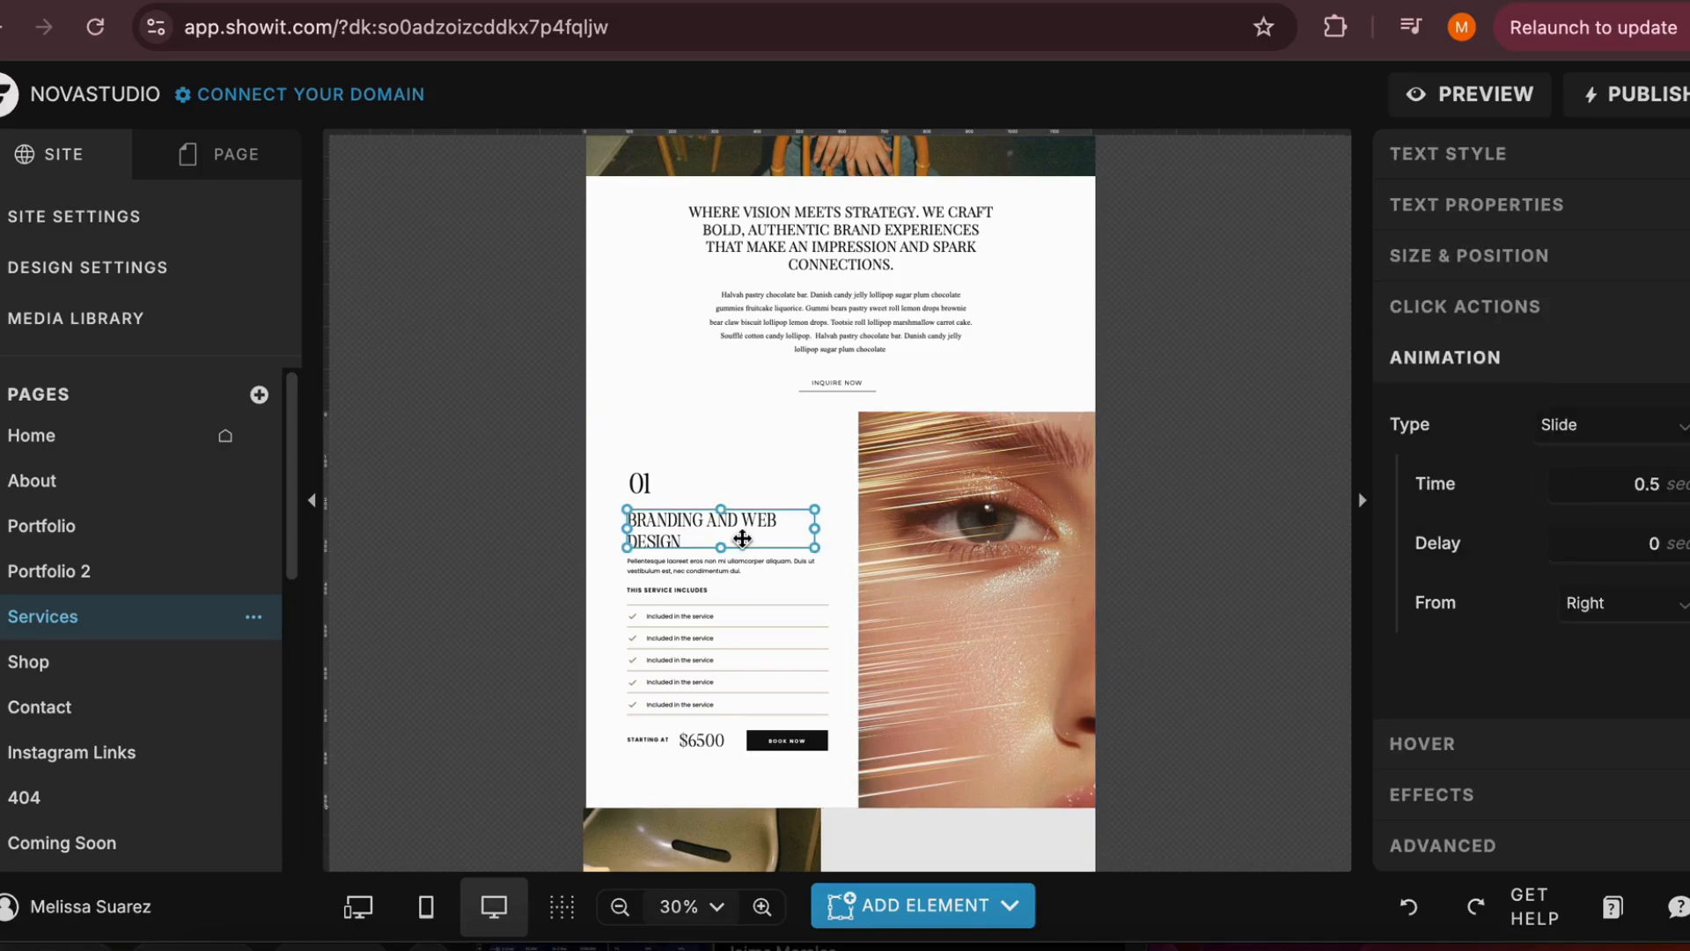
pyautogui.click(1454, 745)
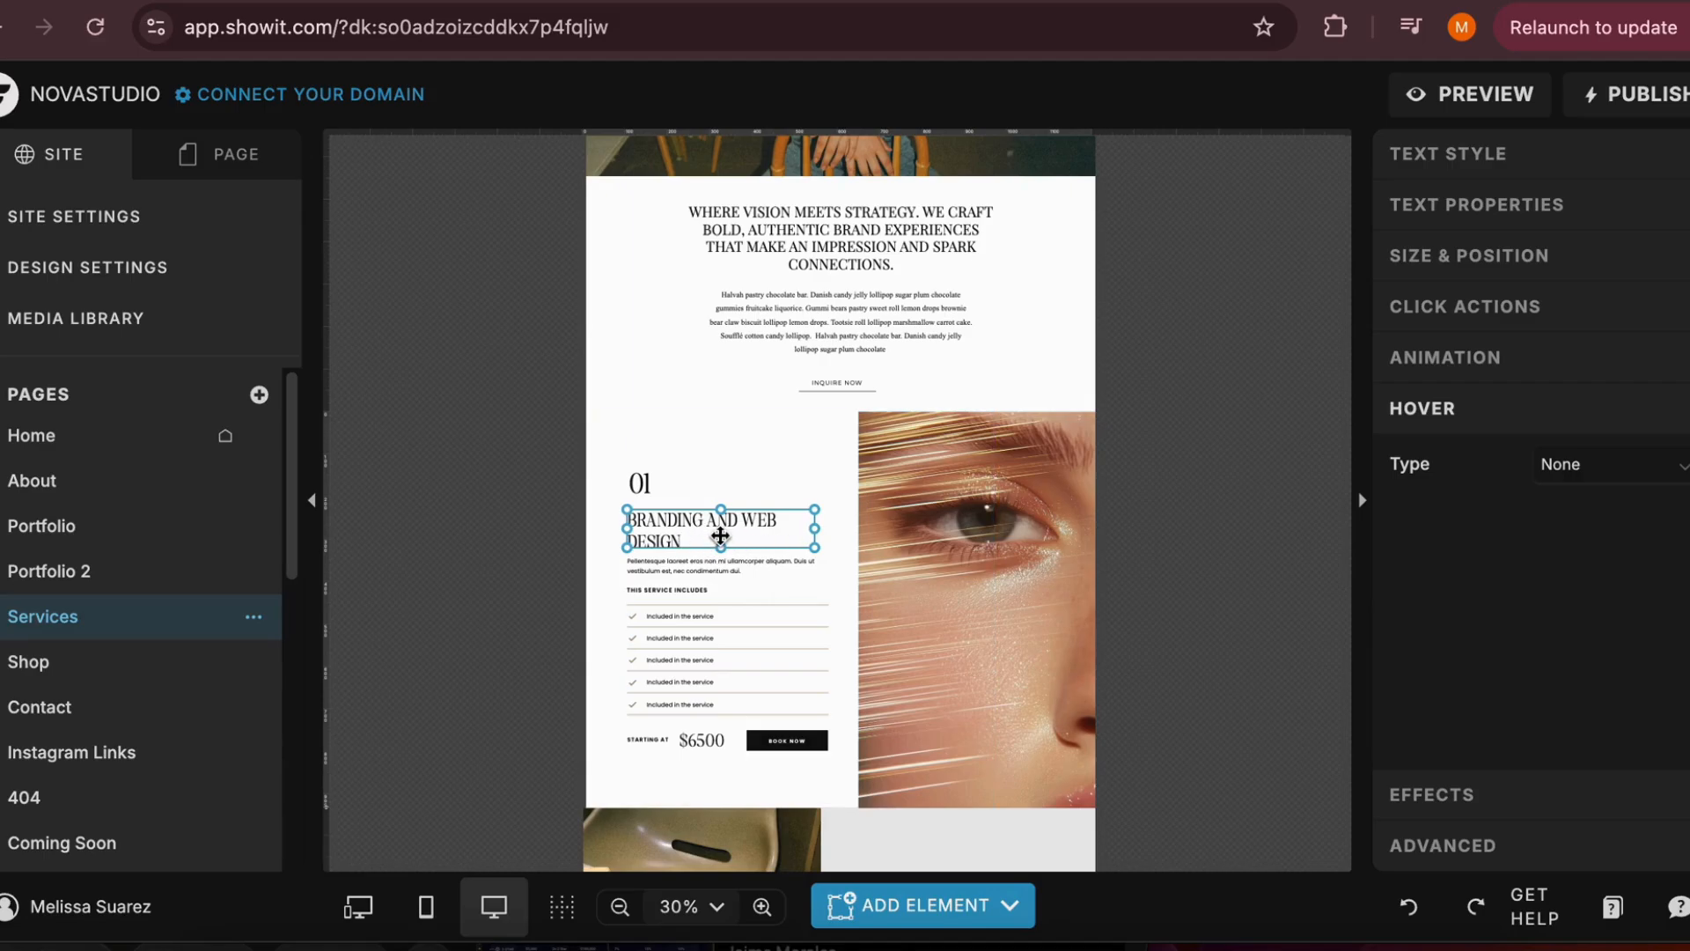
pyautogui.click(1576, 477)
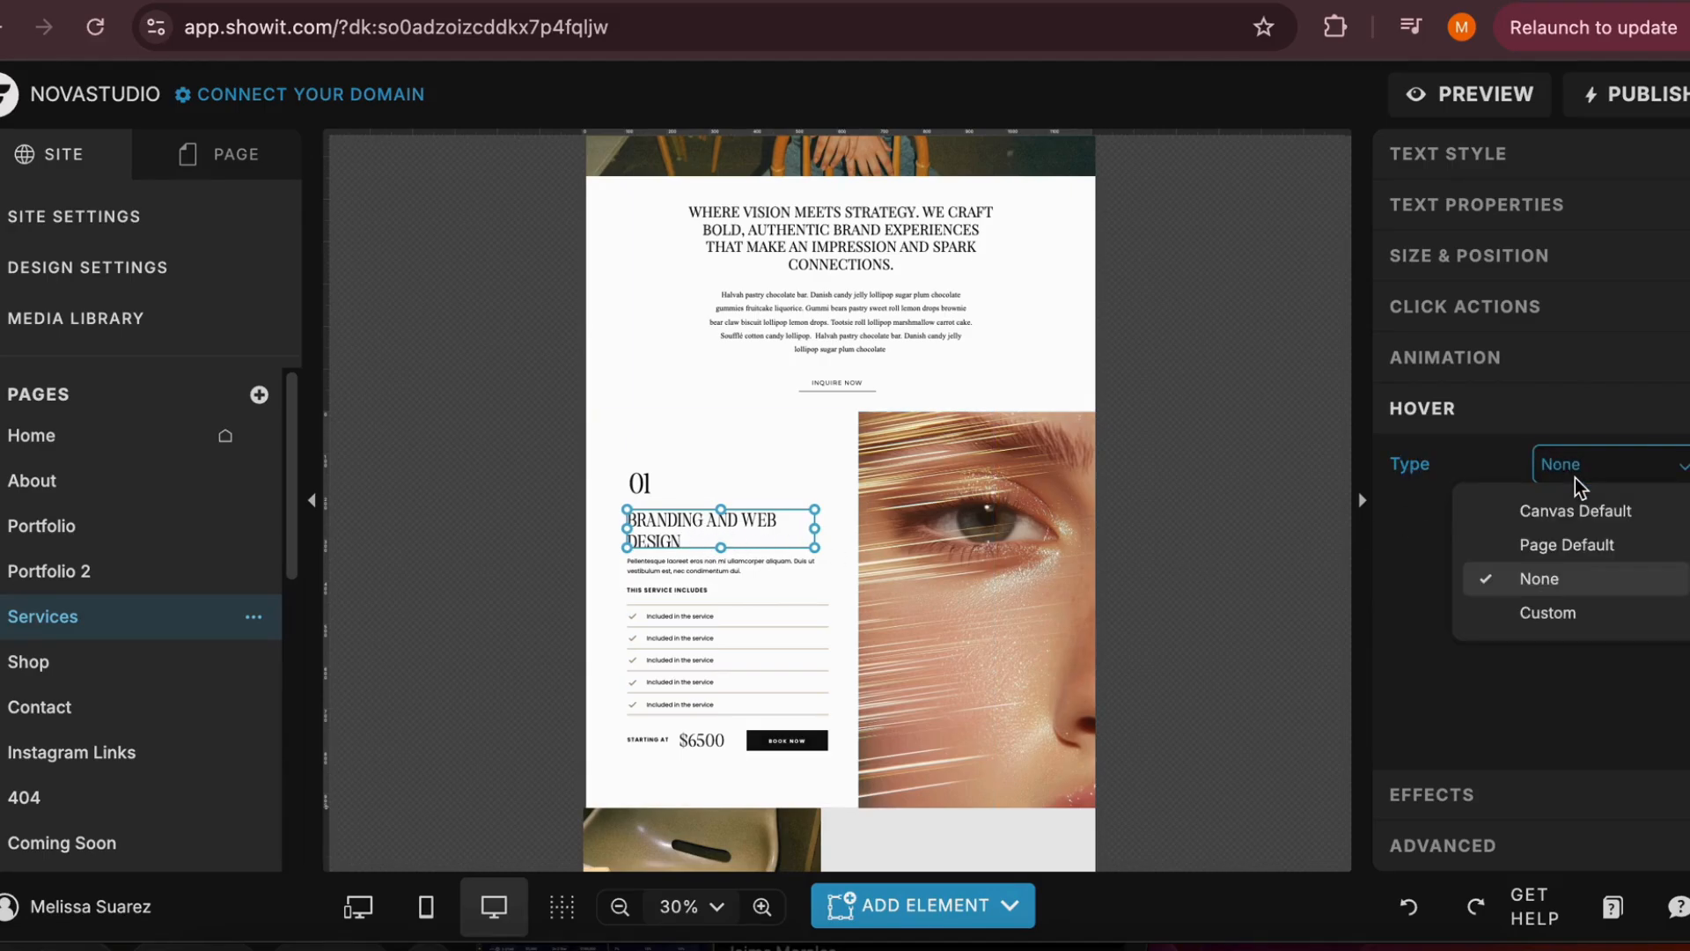
pyautogui.click(1552, 616)
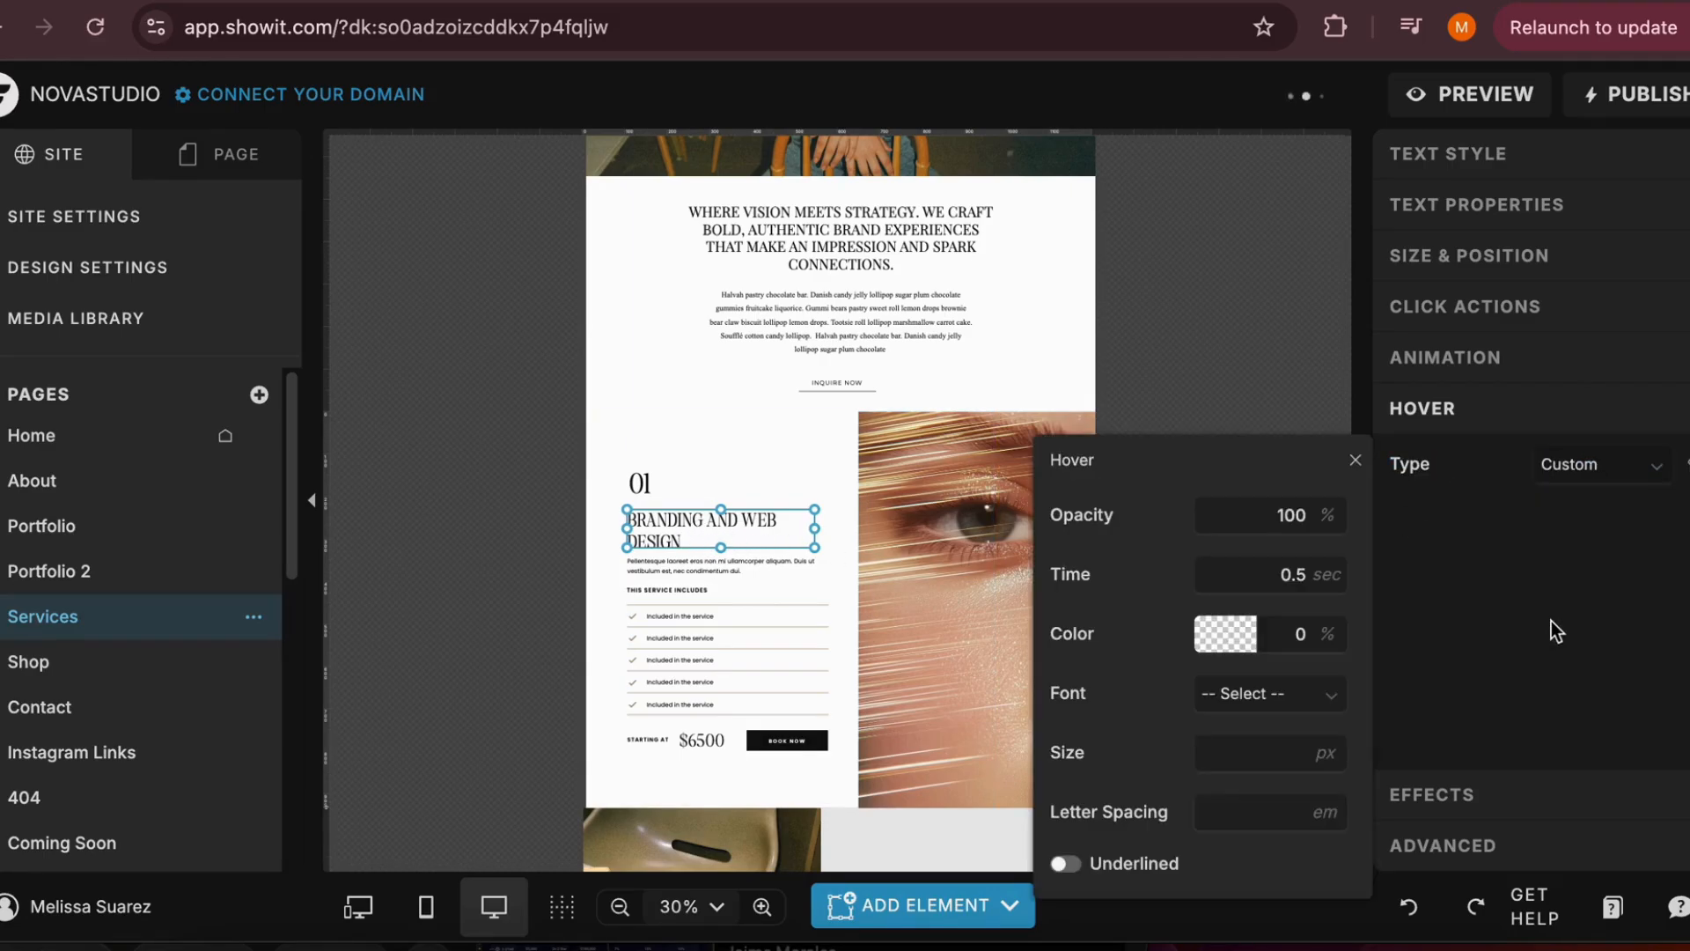
pyautogui.click(1225, 635)
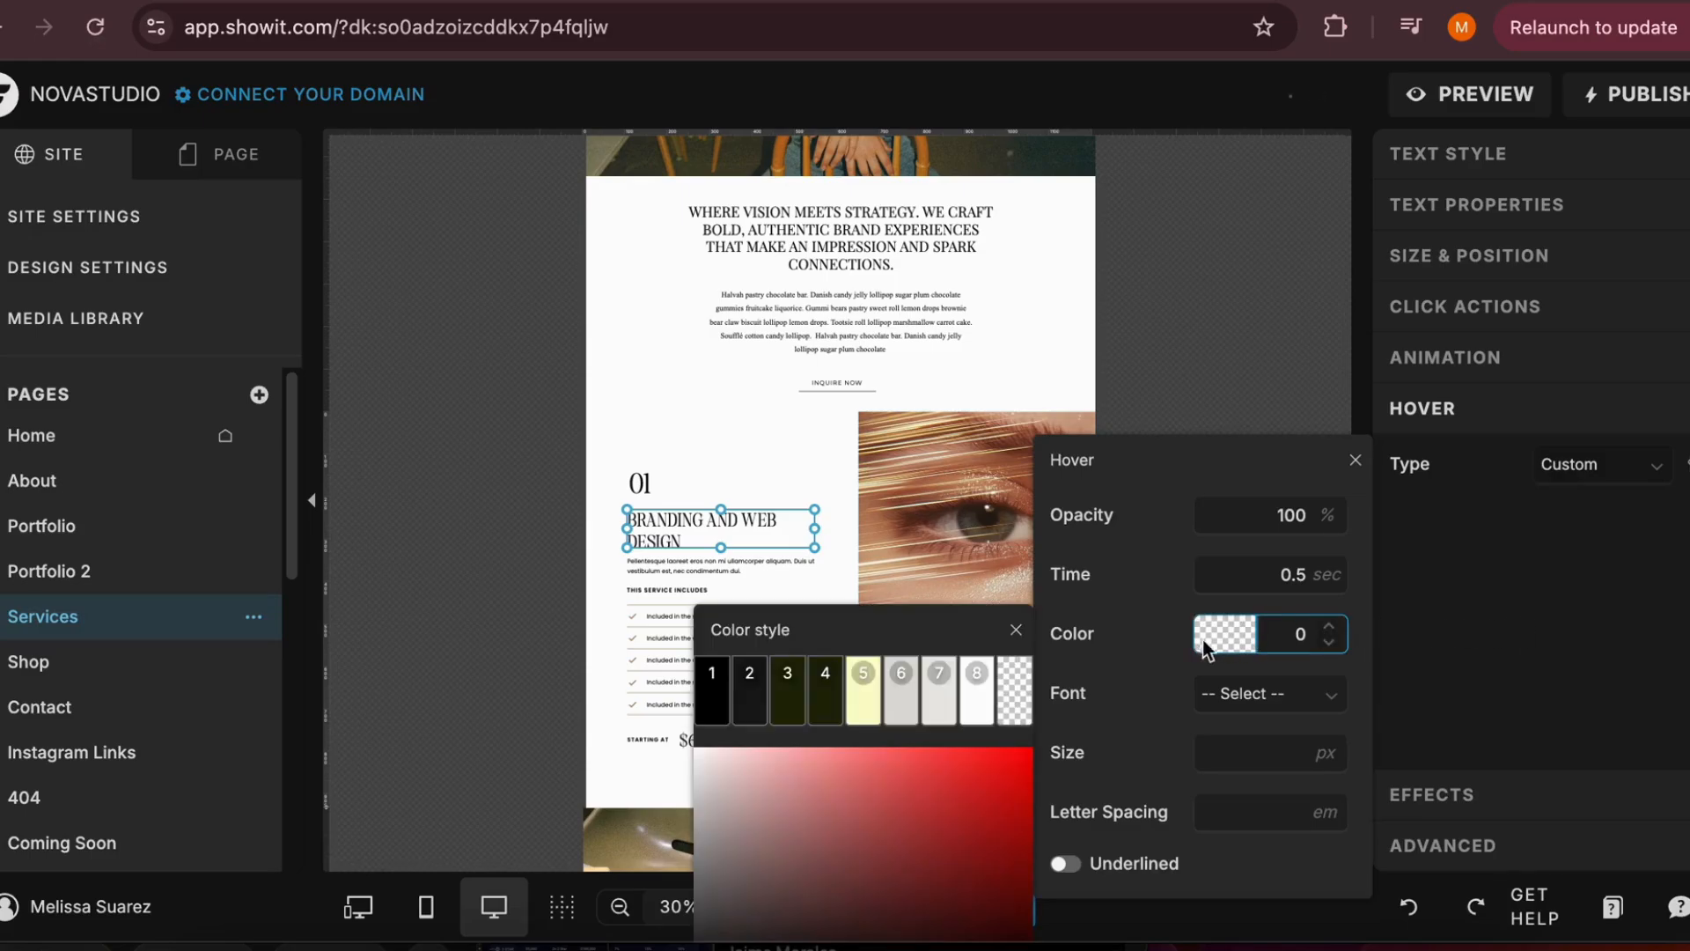
pyautogui.click(868, 721)
pyautogui.moveTo(940, 827)
pyautogui.mouseDown()
pyautogui.moveTo(968, 845)
pyautogui.moveTo(948, 859)
pyautogui.mouseUp()
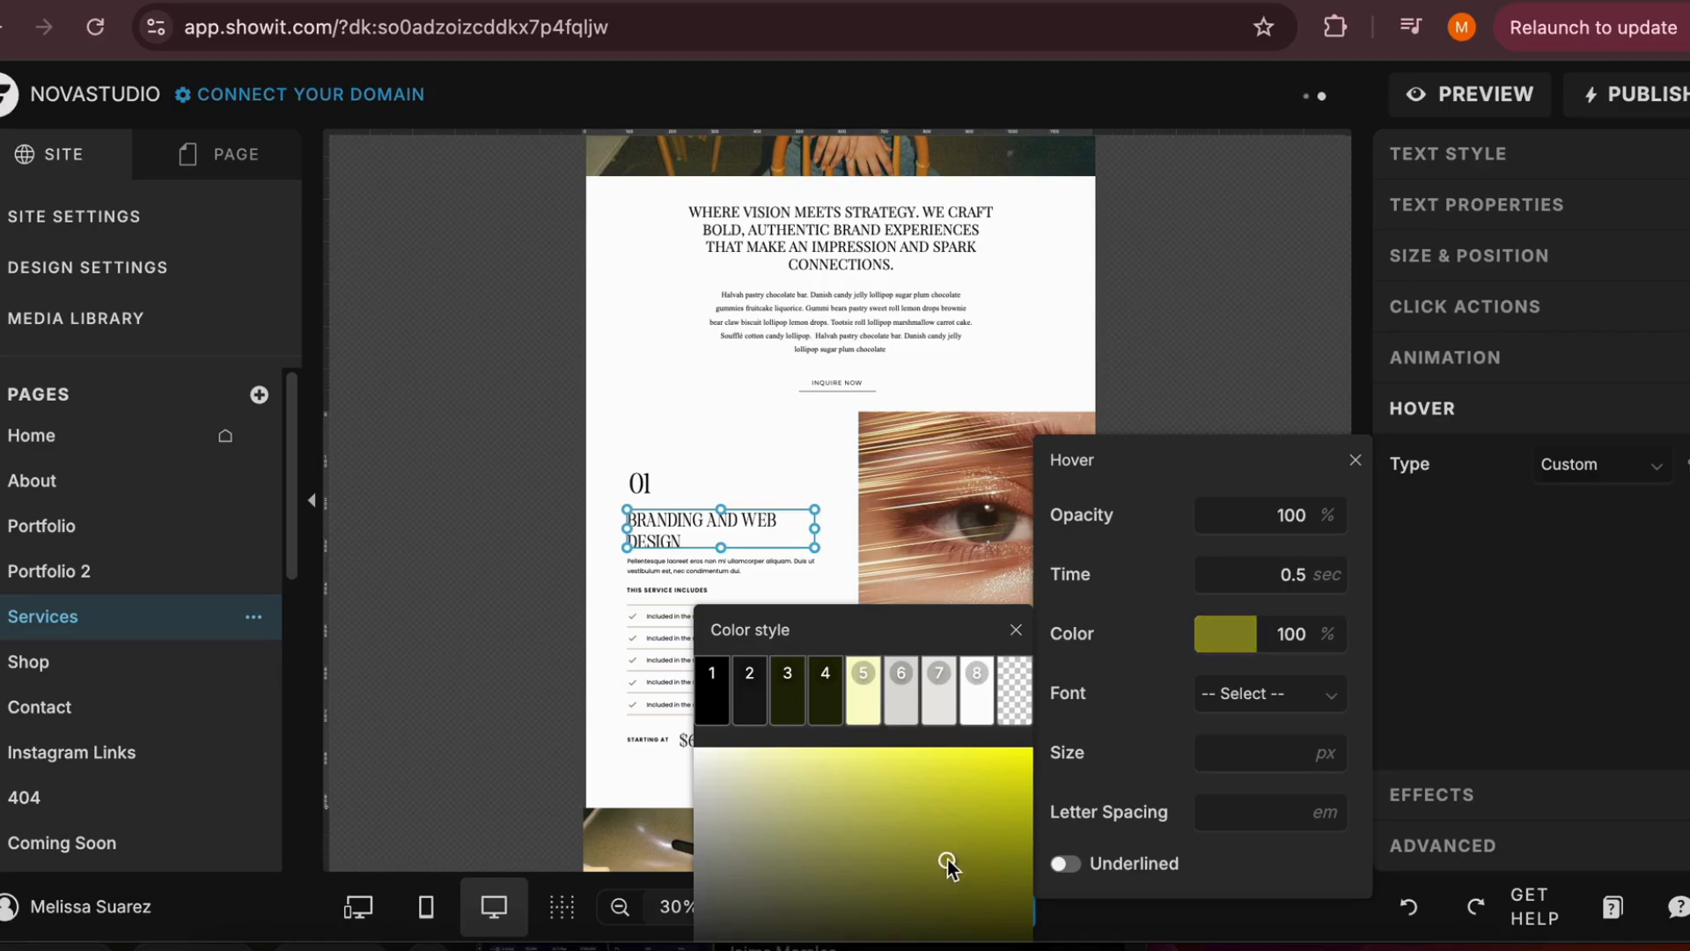
# Set the hover type of the close-up eye photo beside the service list to Custom with a reduced opacity
pyautogui.click(1185, 362)
pyautogui.click(1001, 595)
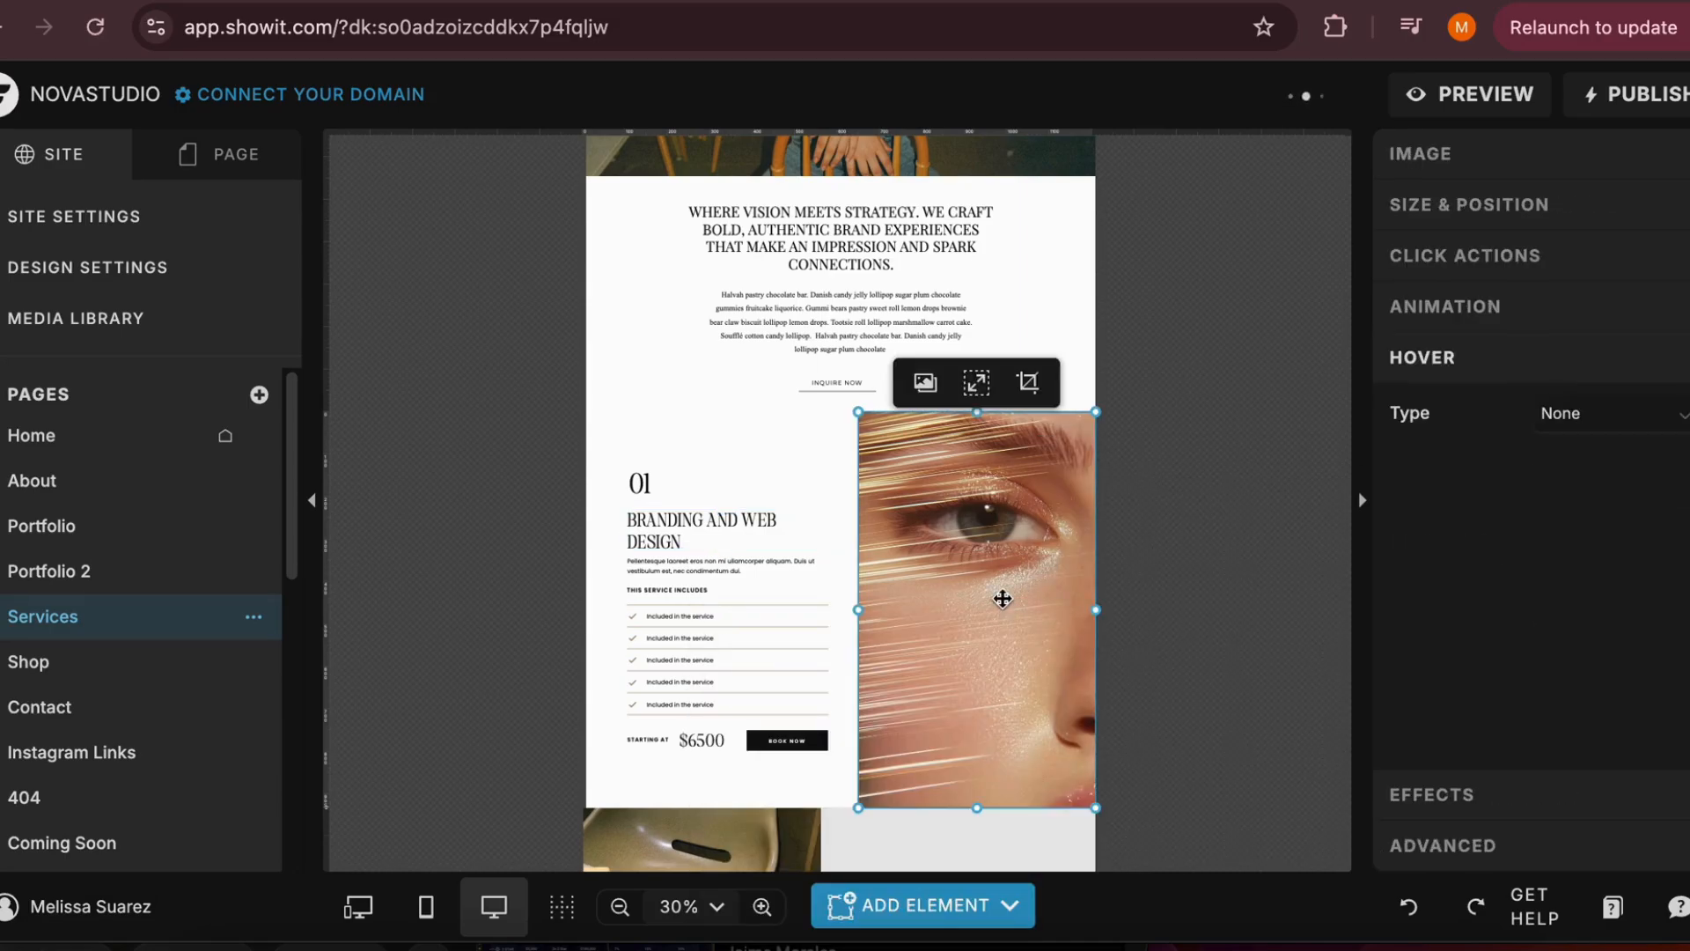
pyautogui.click(1547, 422)
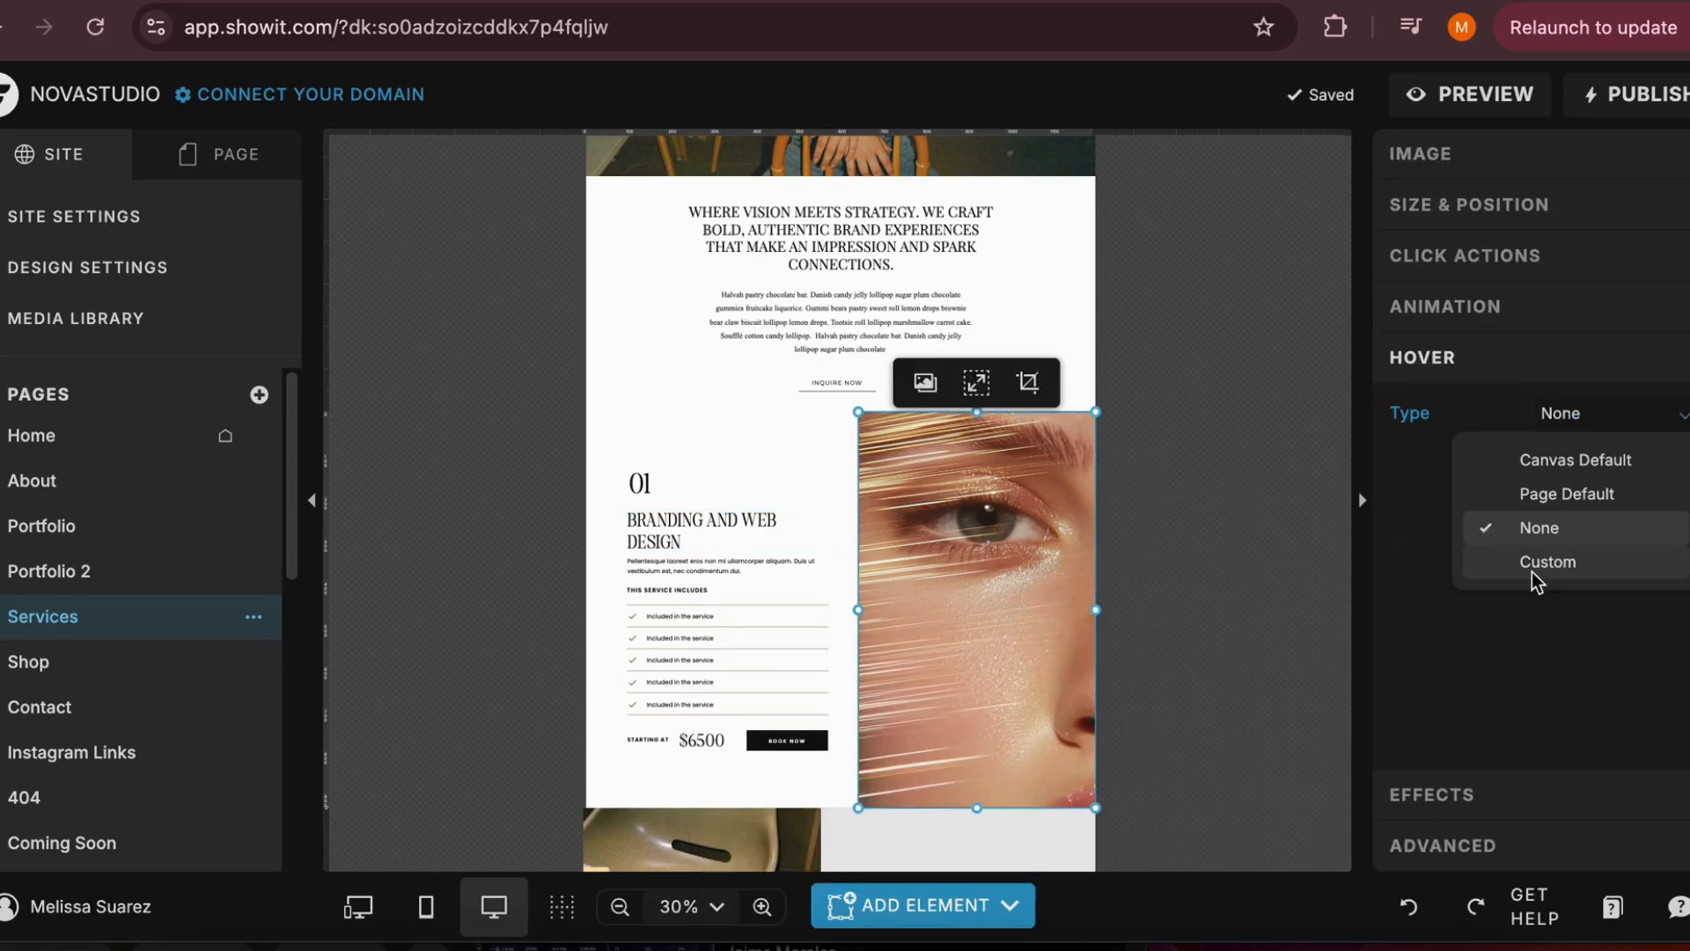
pyautogui.click(1532, 568)
pyautogui.click(1286, 481)
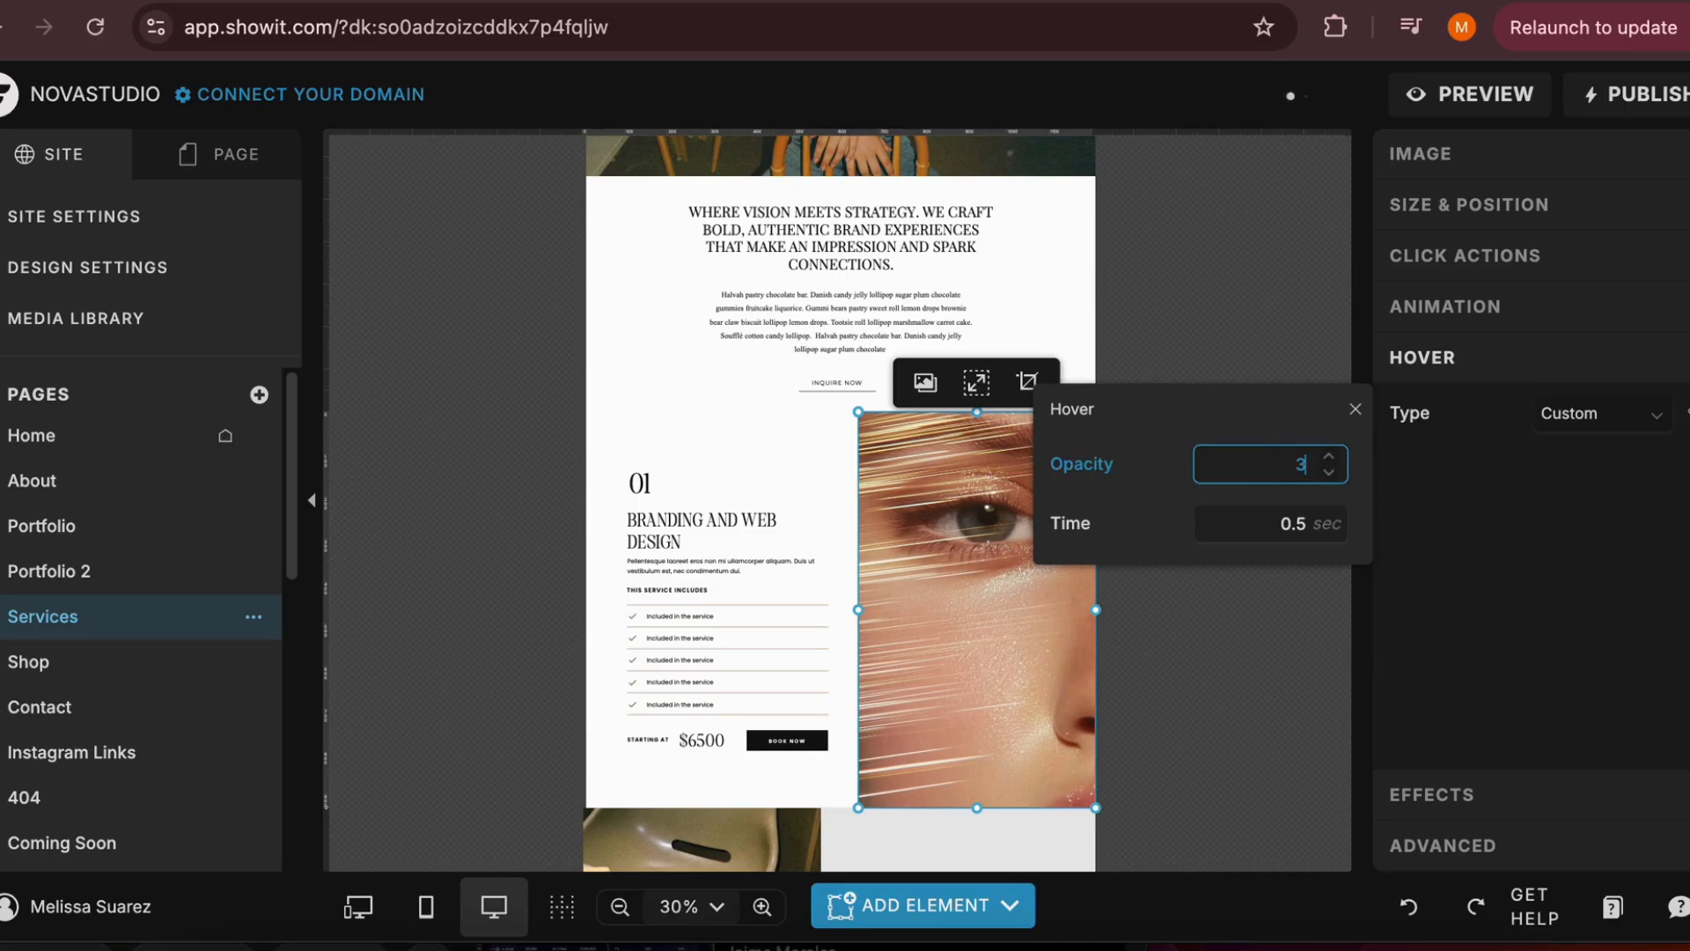
pyautogui.click(1202, 664)
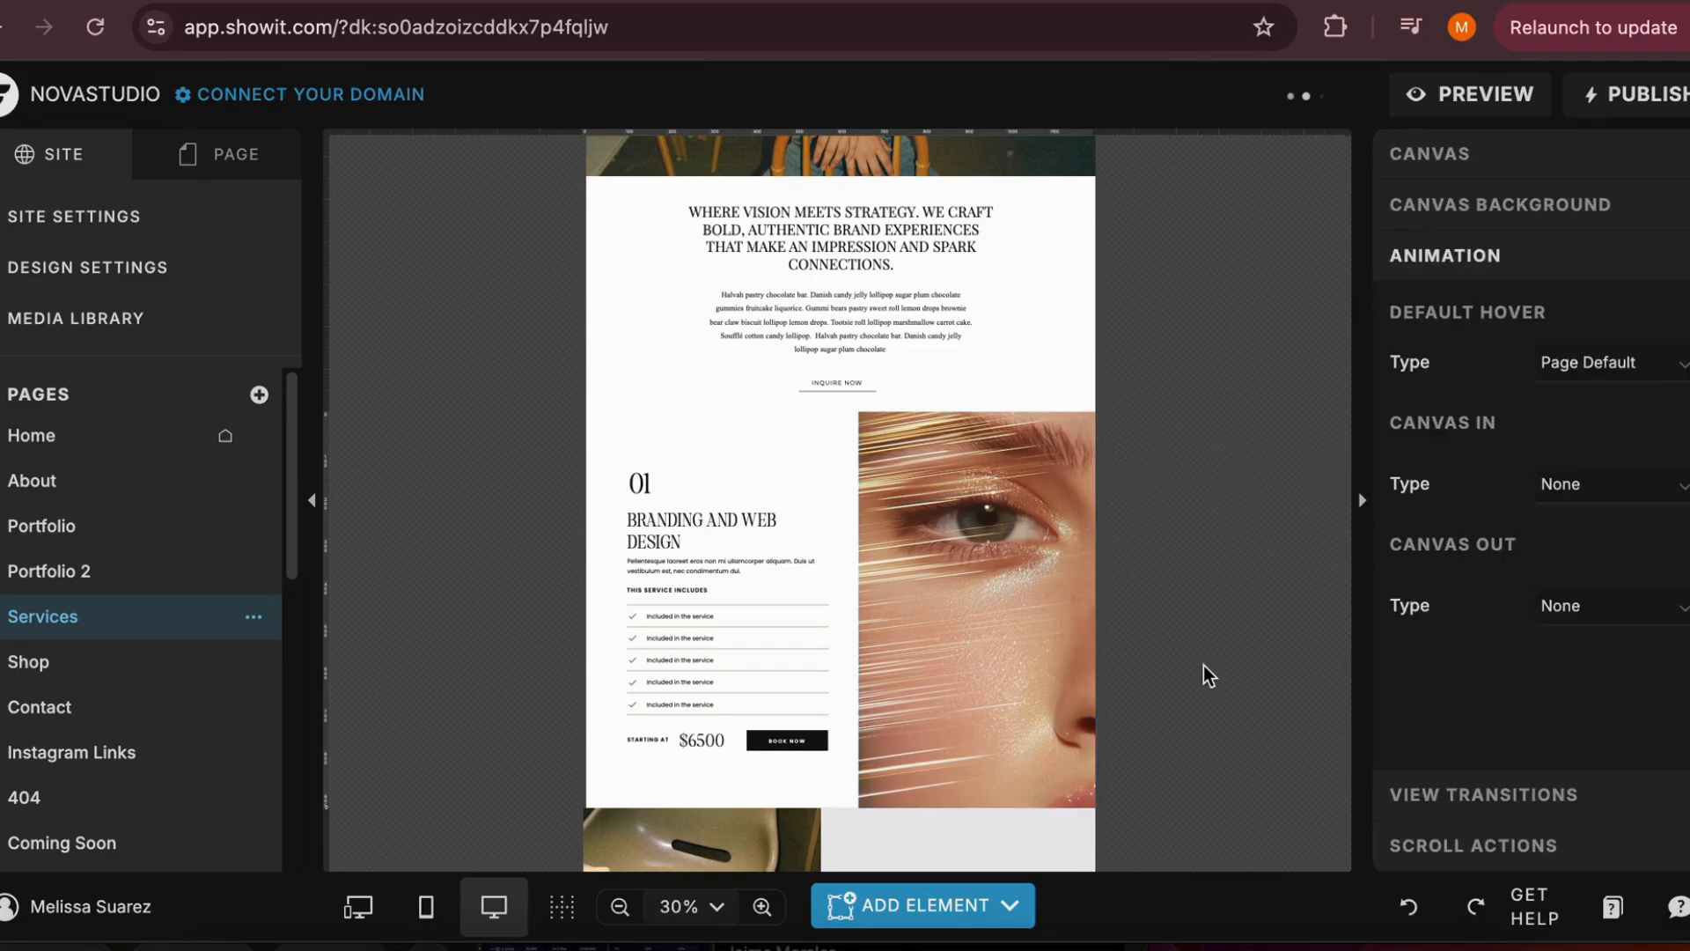
# Preview the Services page, examine the hover effects on the "Branding and Web Design" heading and the eye photo, and return to the editor
pyautogui.click(1466, 114)
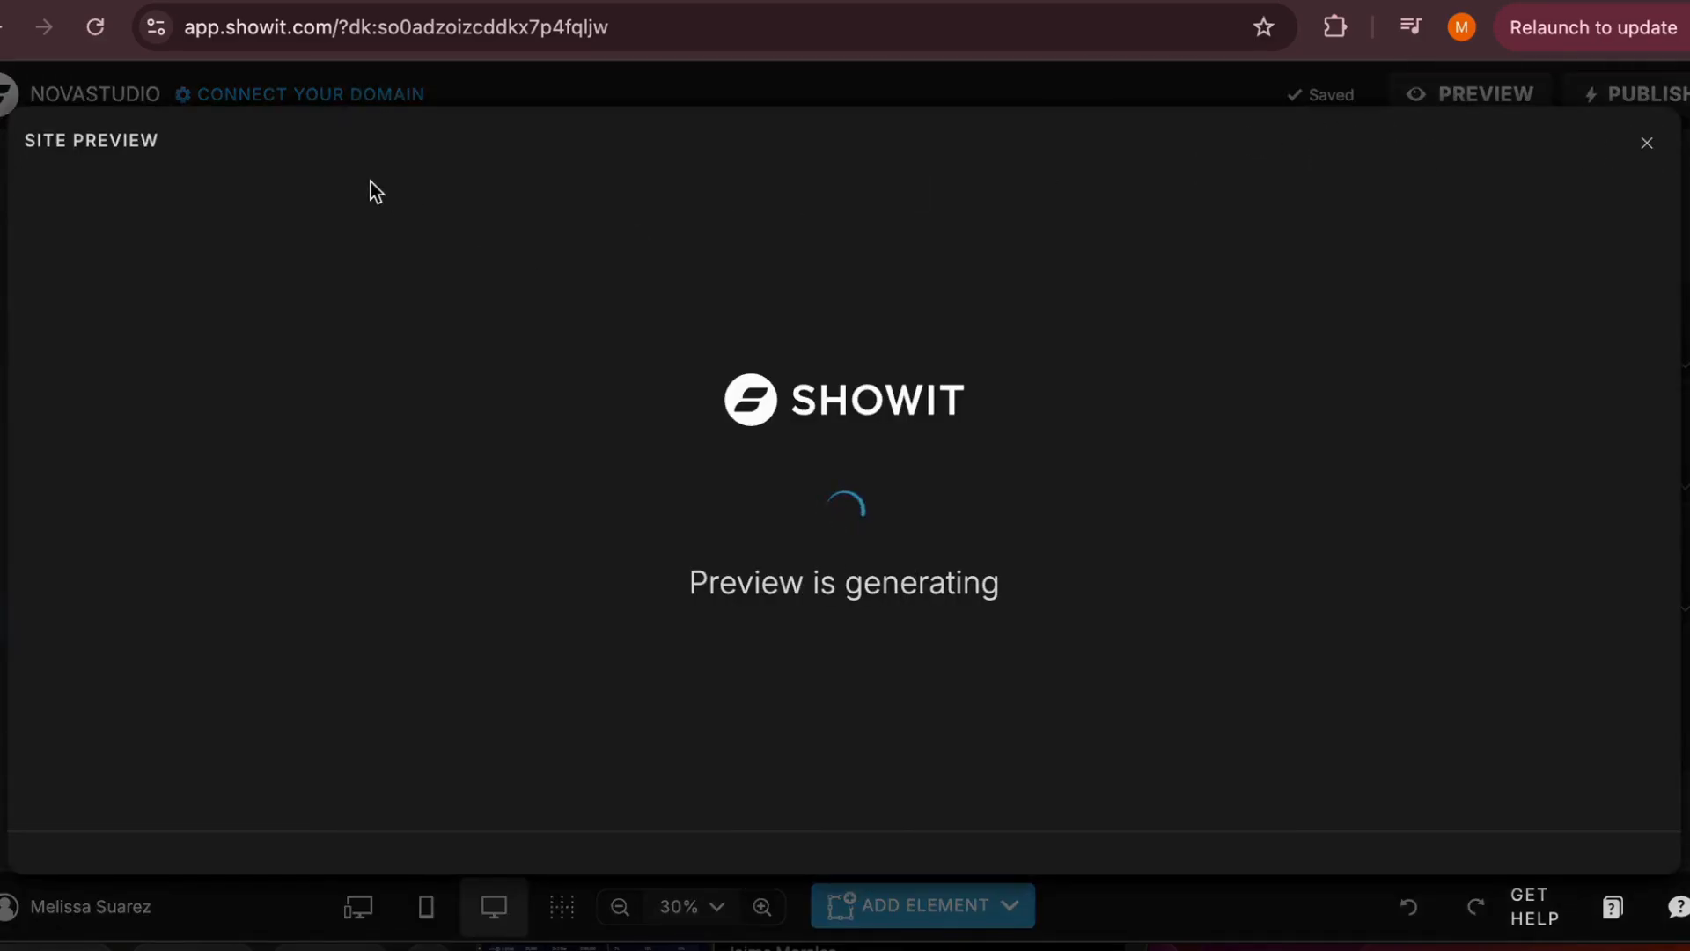
pyautogui.click(338, 147)
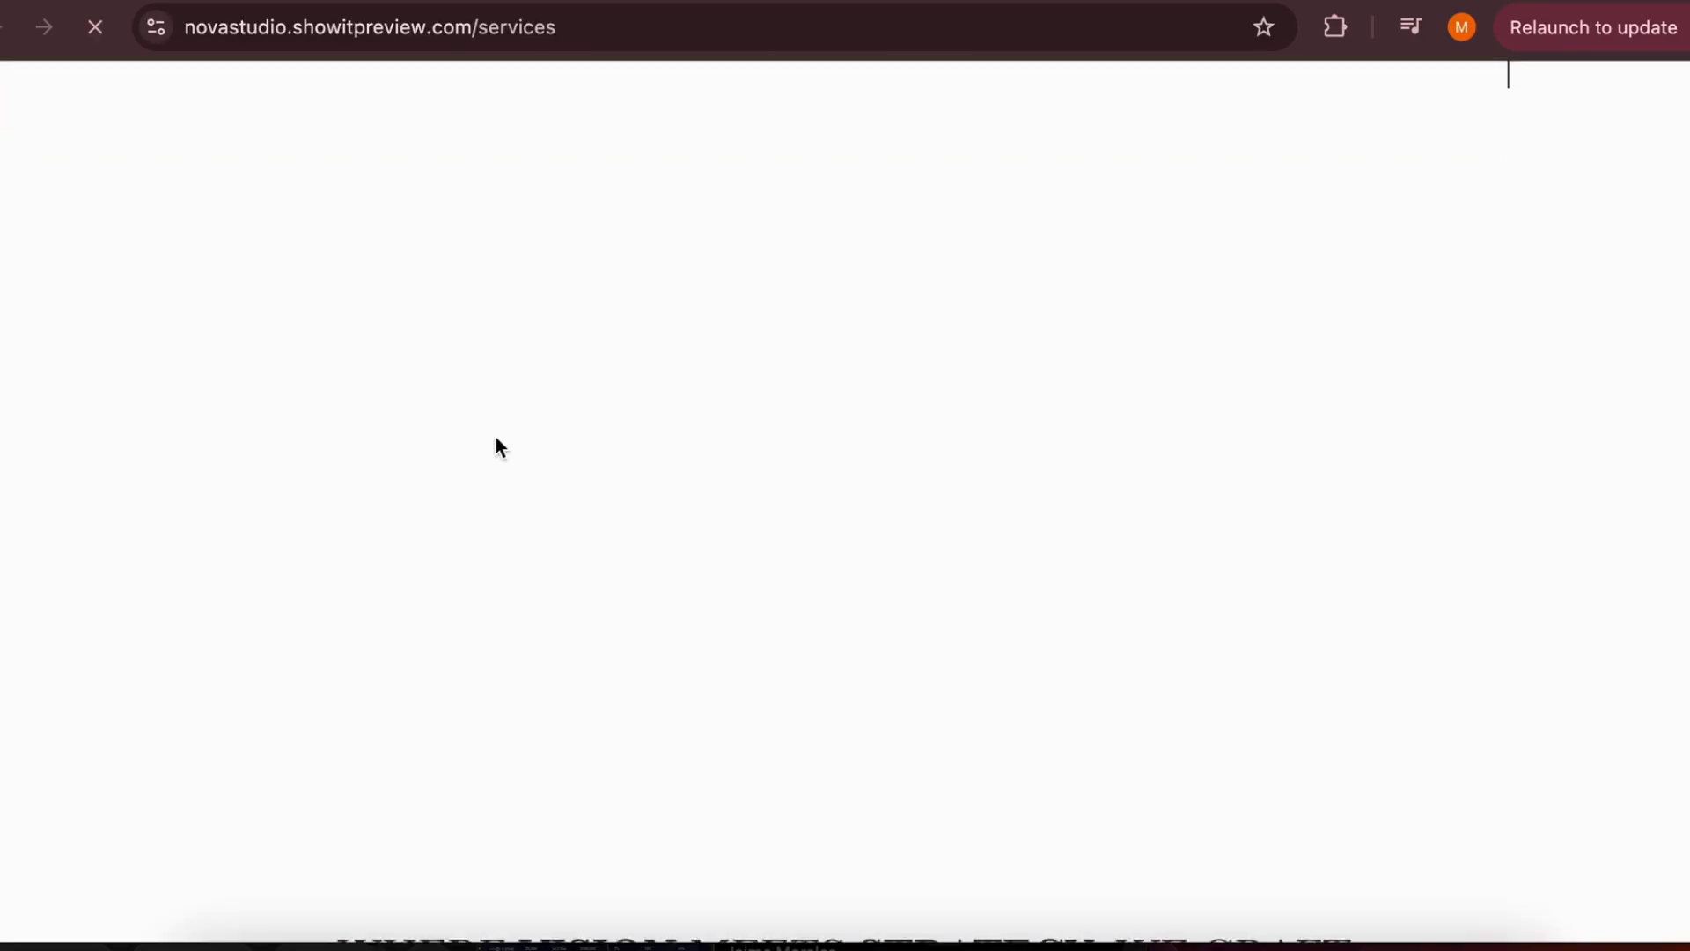
pyautogui.scroll(-10, 495, 438)
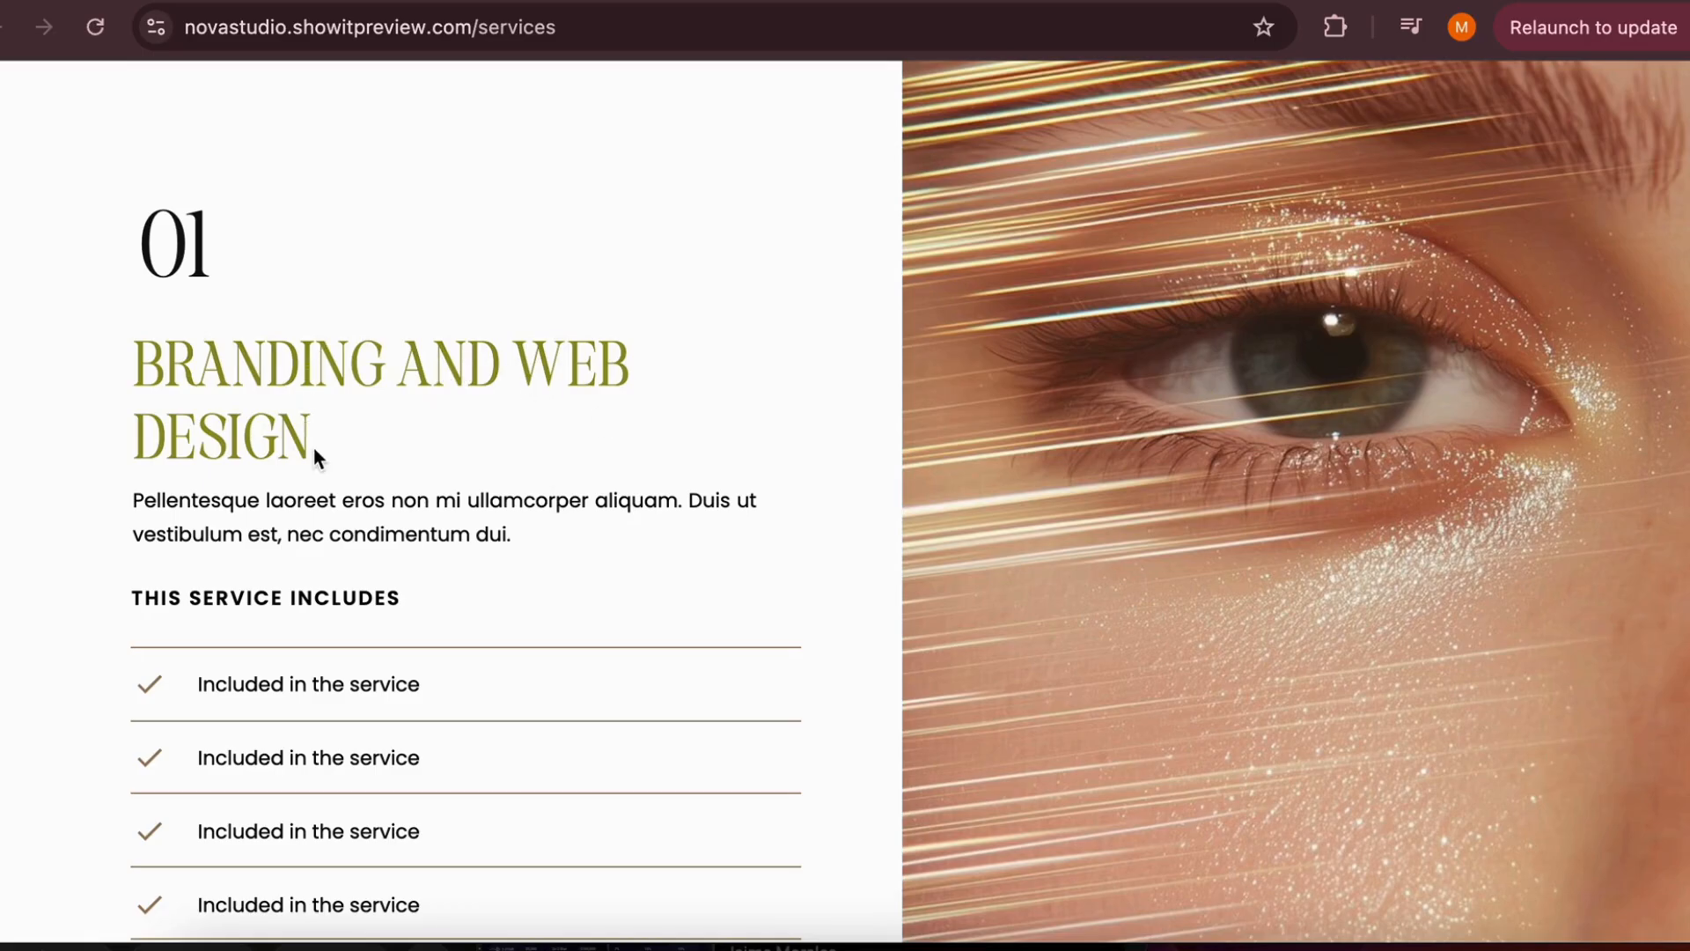
pyautogui.scroll(-1, 313, 446)
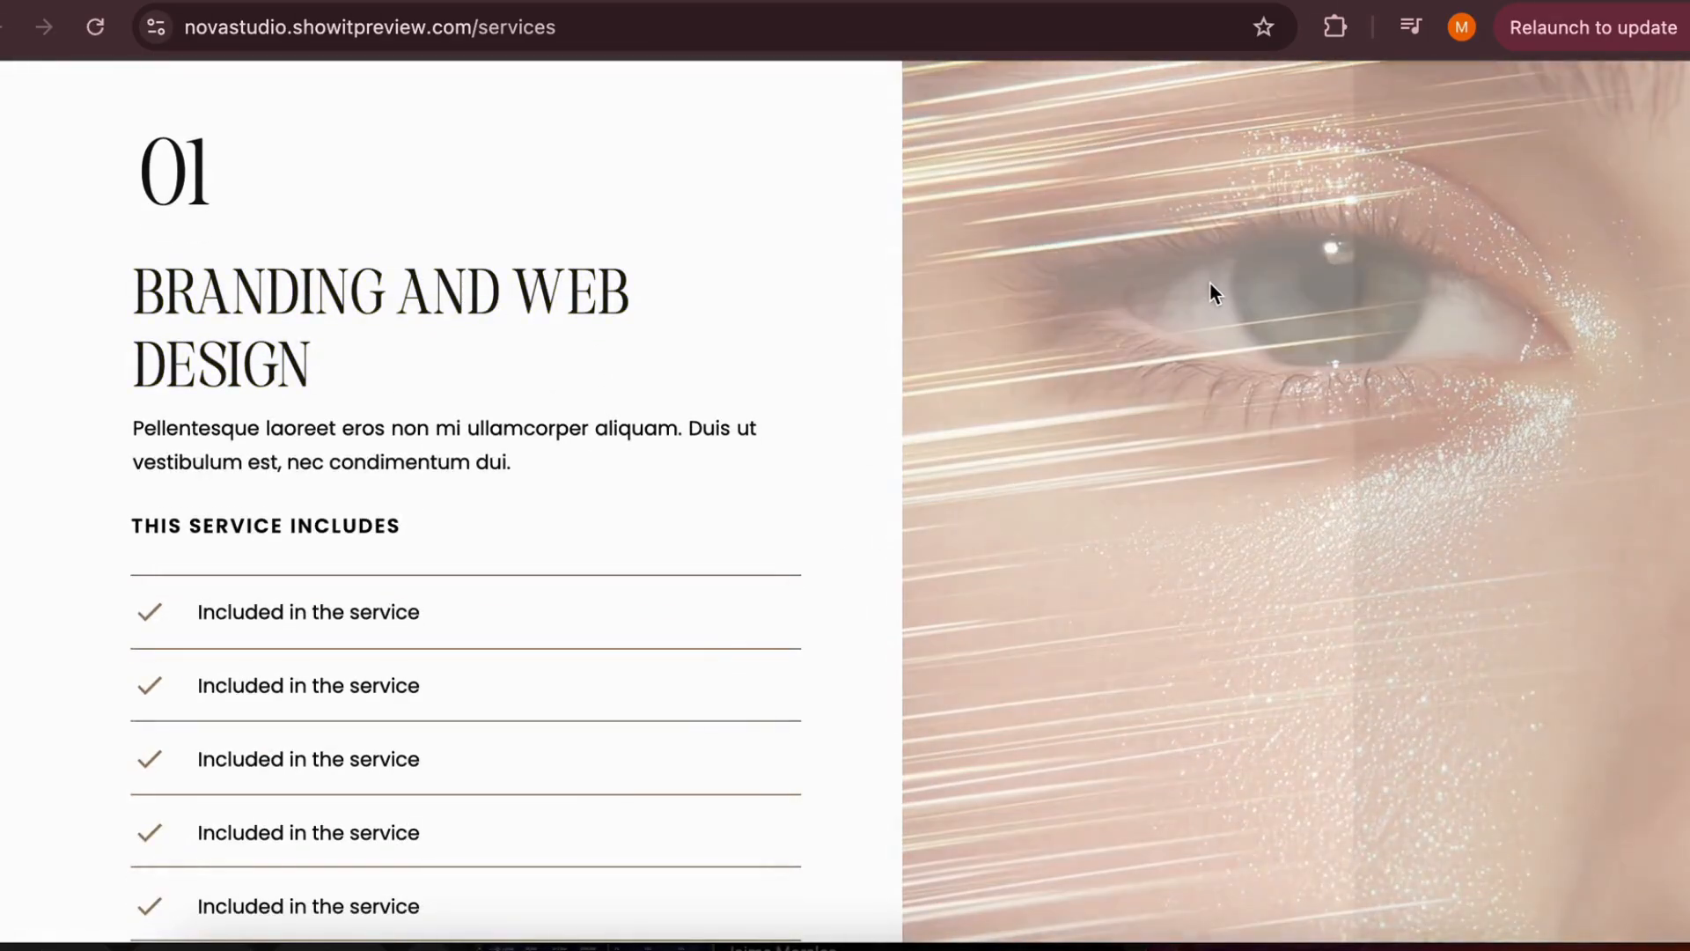
pyautogui.scroll(2, 732, 652)
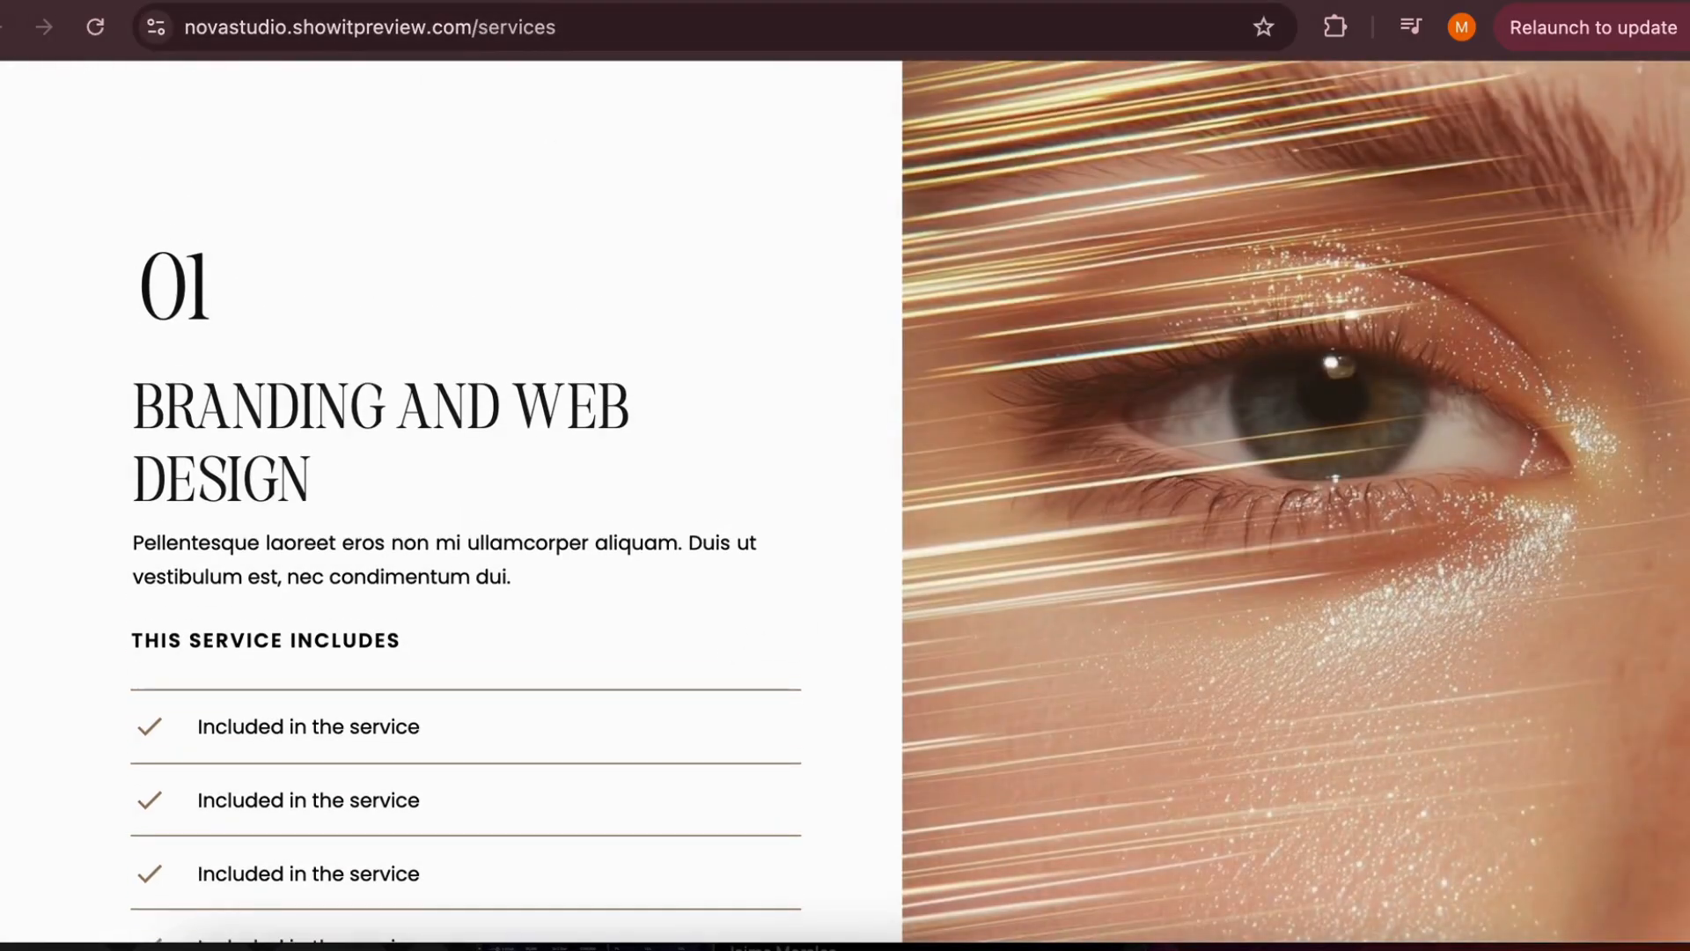
pyautogui.click(695, 2)
pyautogui.click(1645, 143)
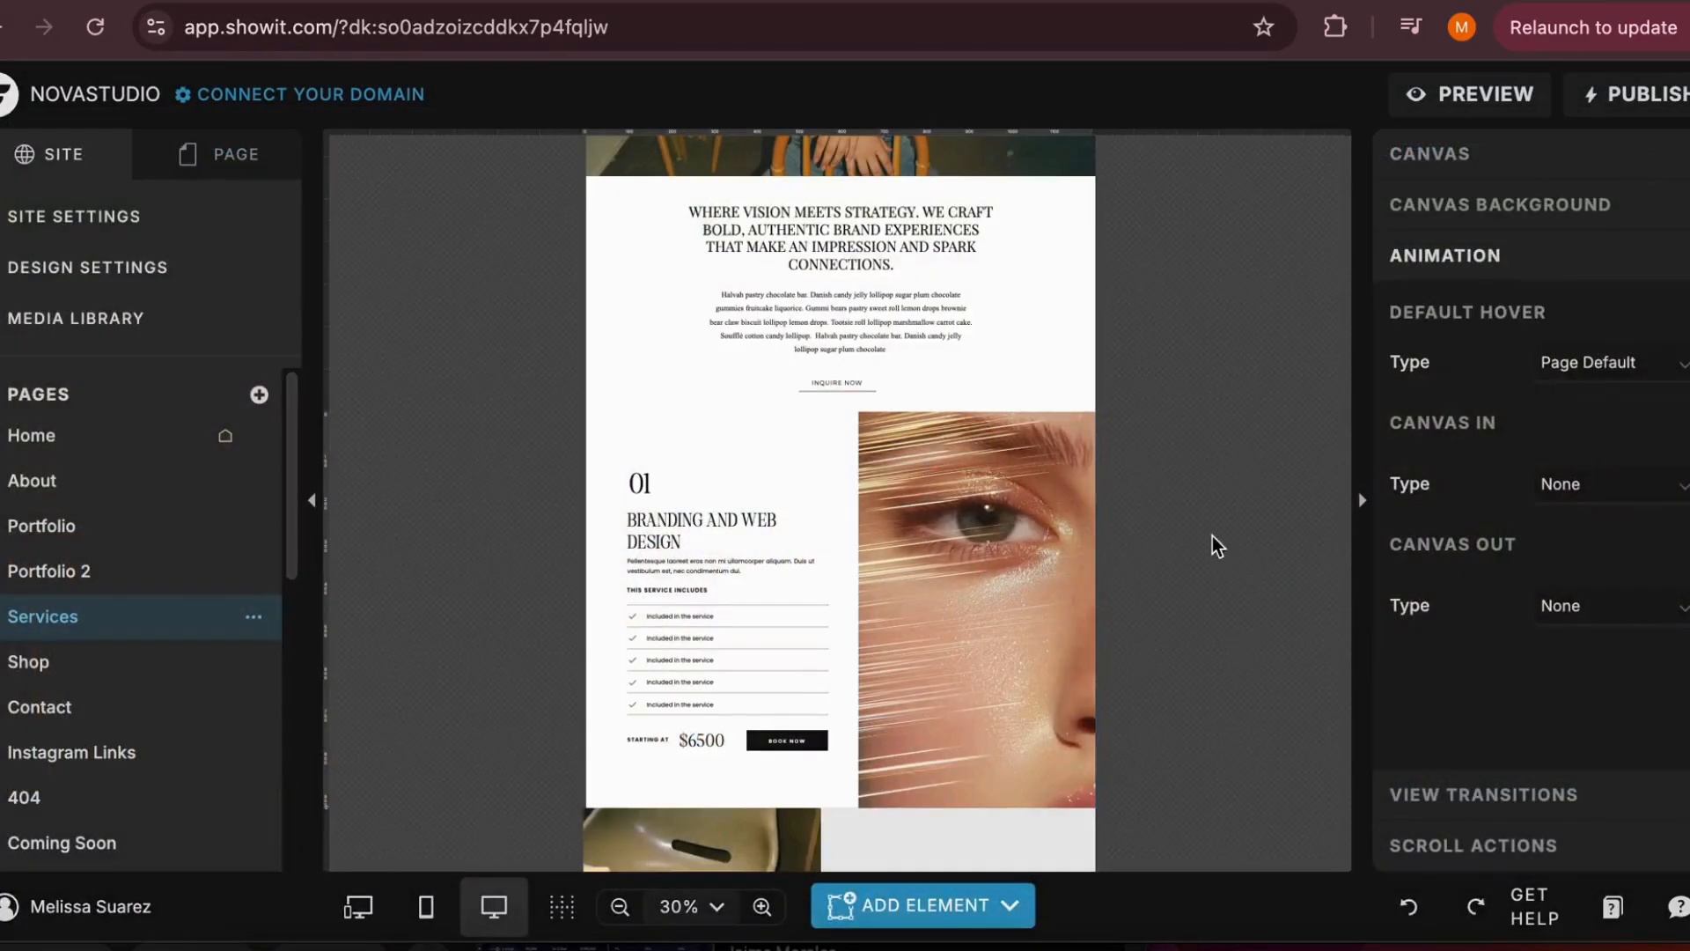
pyautogui.scroll(-1, 1239, 556)
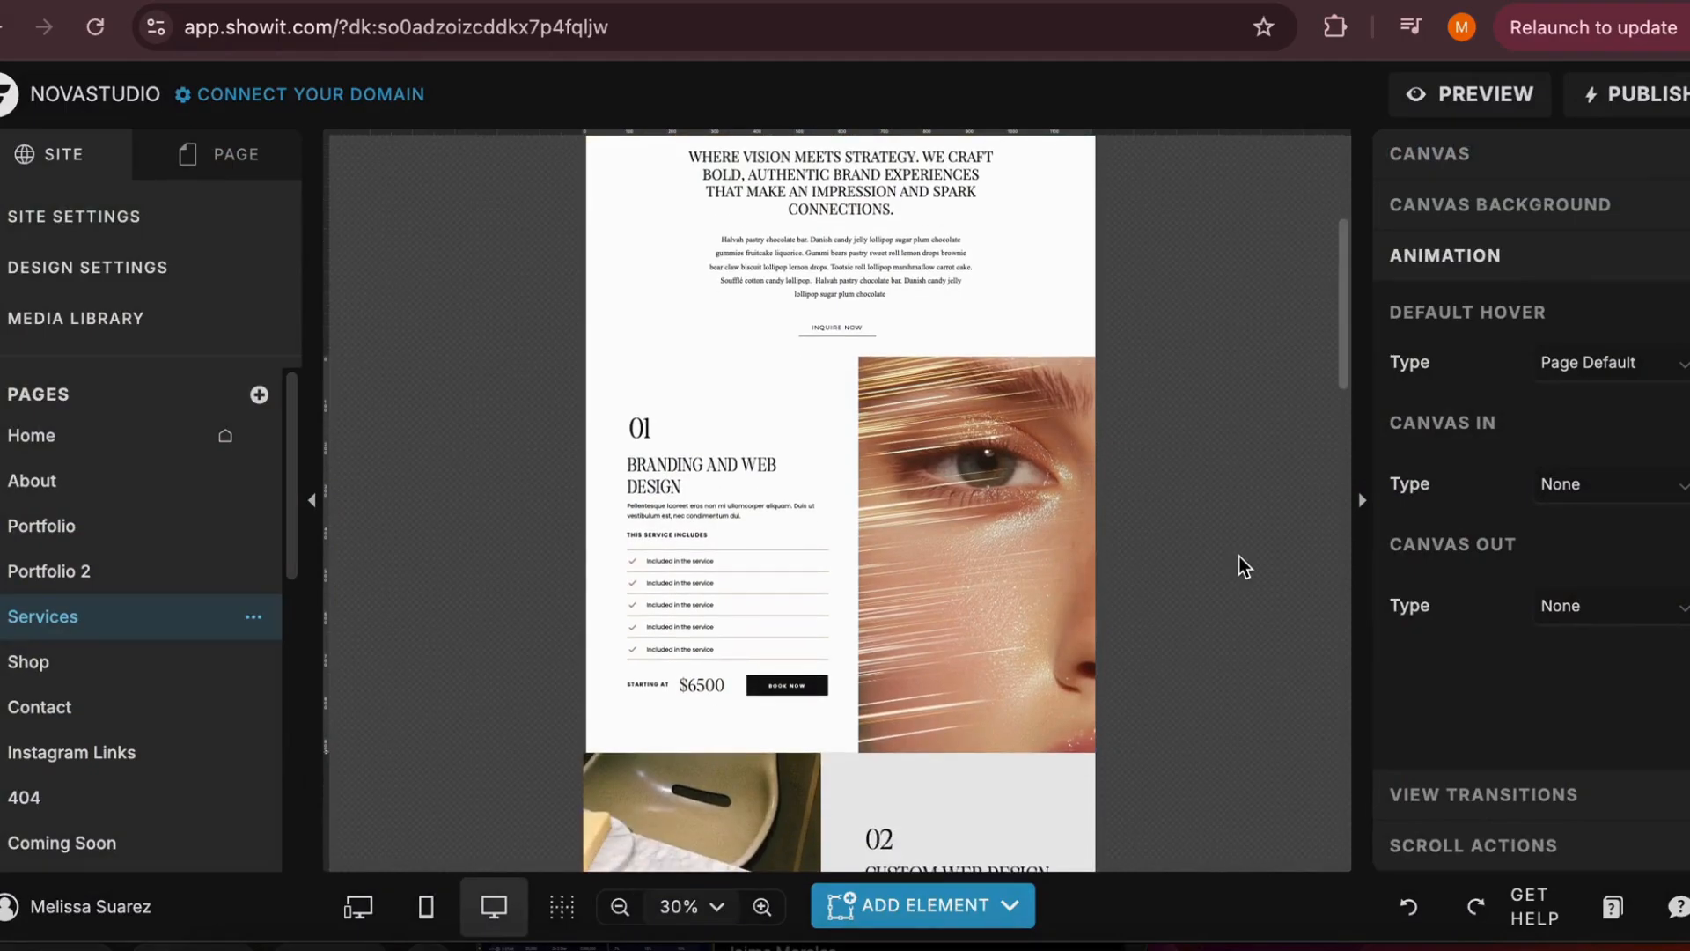
pyautogui.click(1465, 784)
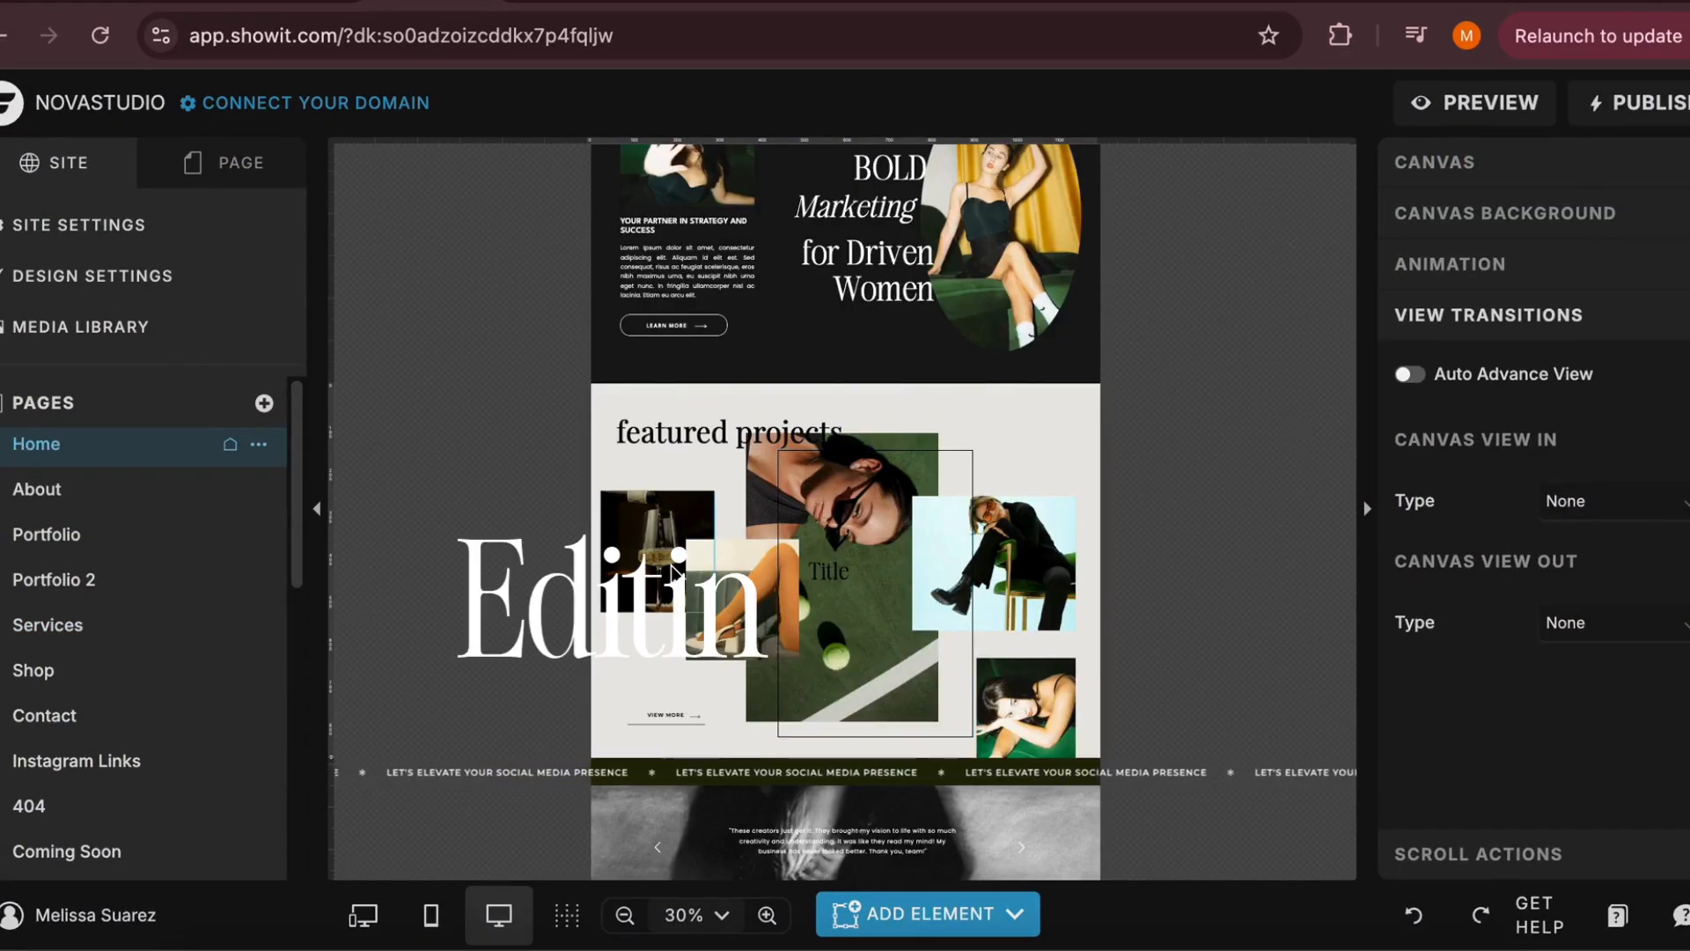
# Give the wine glass photo in the Home page's featured projects section an Outer drop shadow and check it up close
pyautogui.click(656, 565)
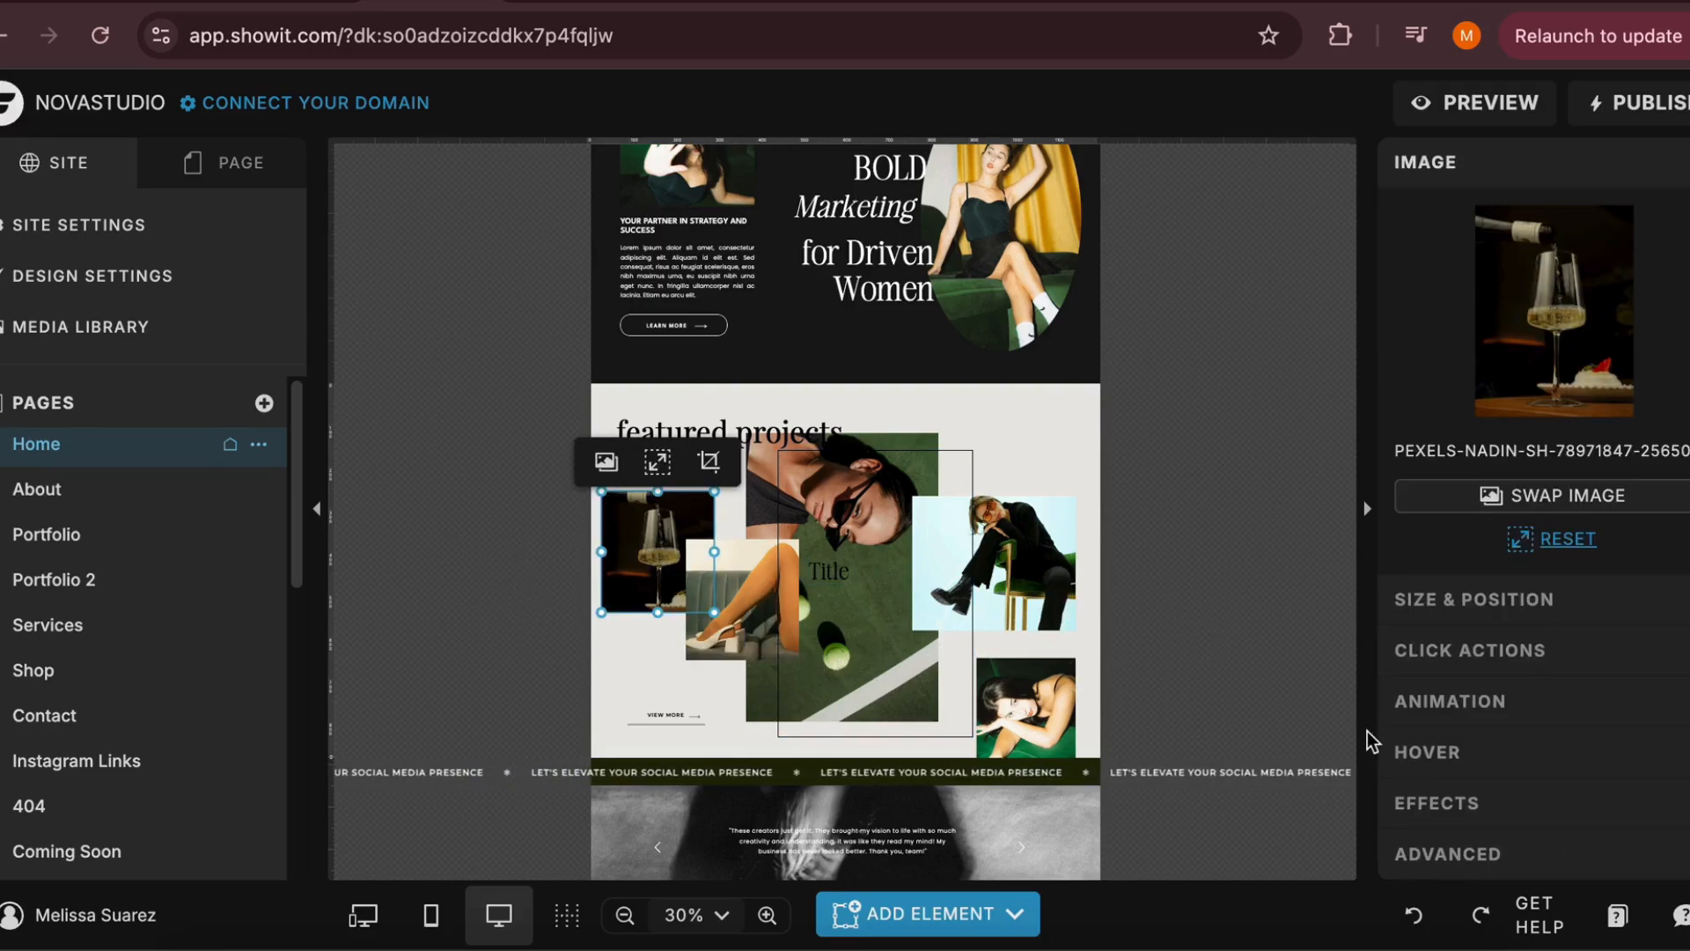
pyautogui.click(1475, 804)
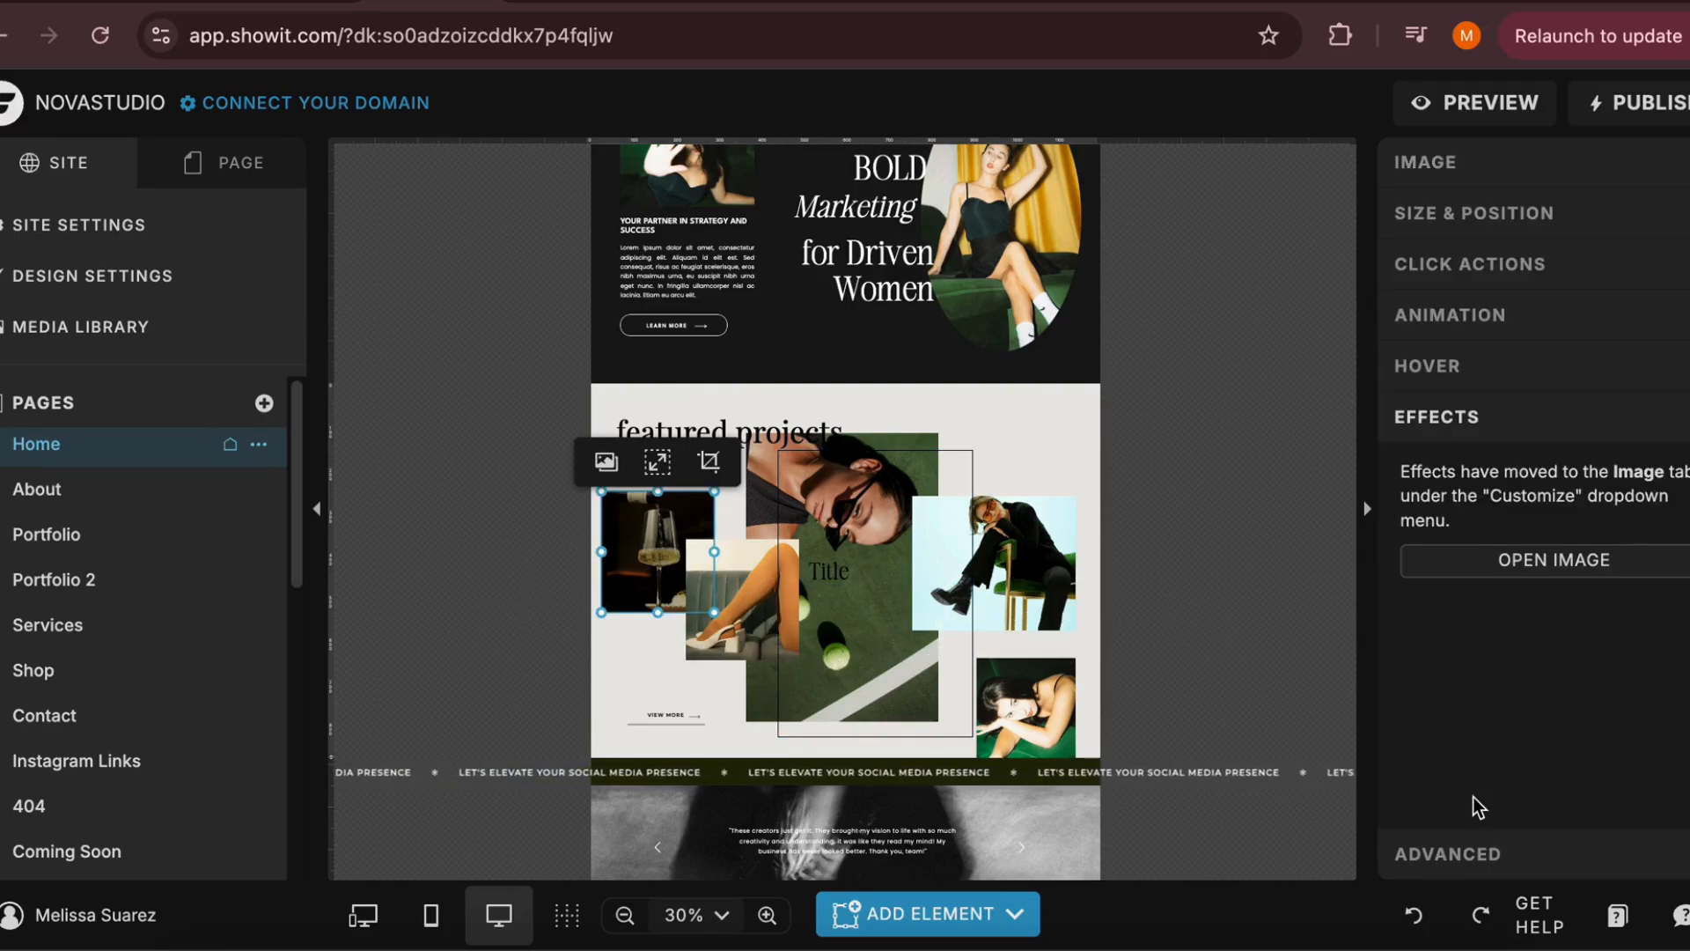
pyautogui.click(1557, 560)
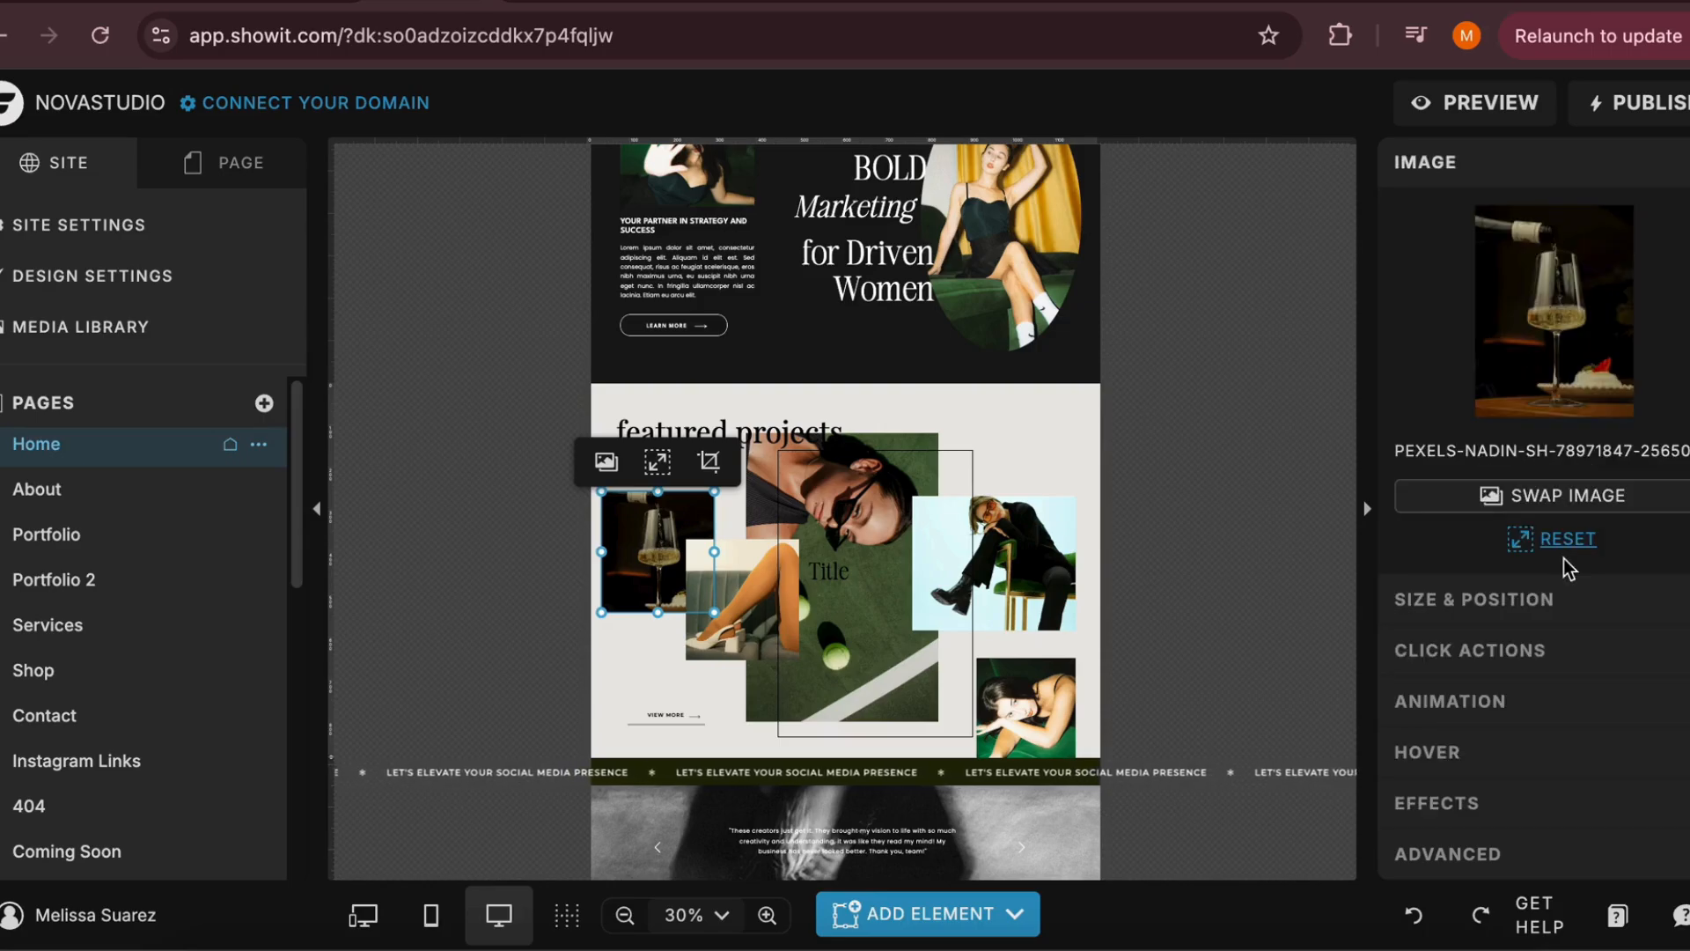
pyautogui.scroll(-4, 1558, 533)
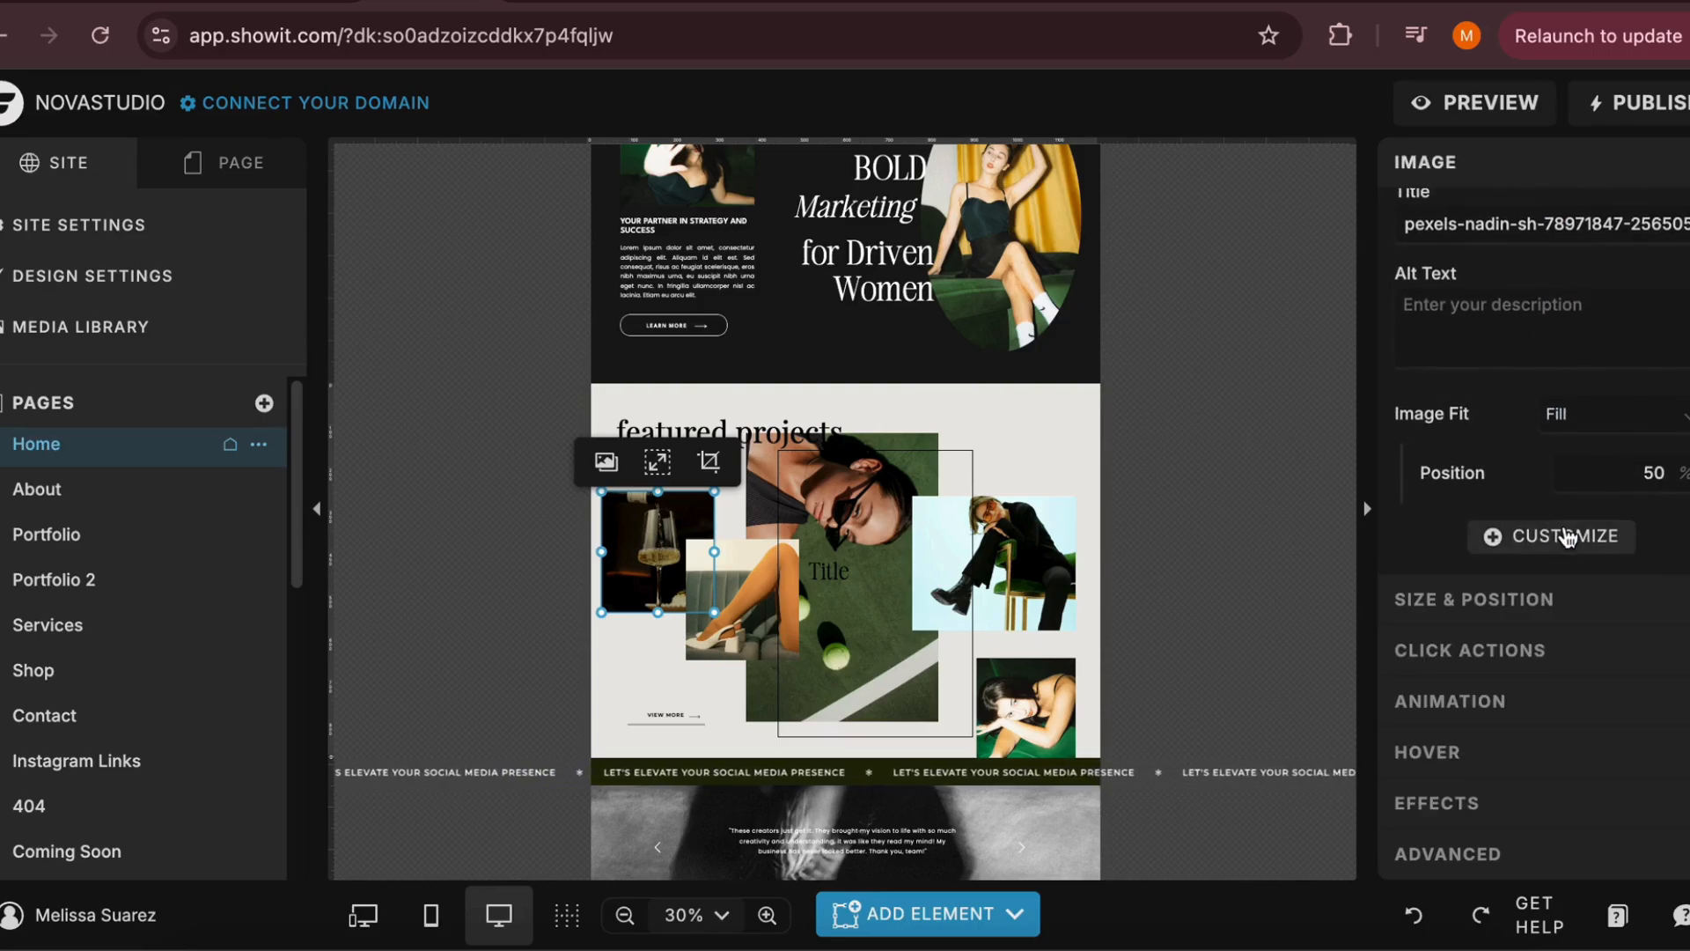
pyautogui.click(1564, 537)
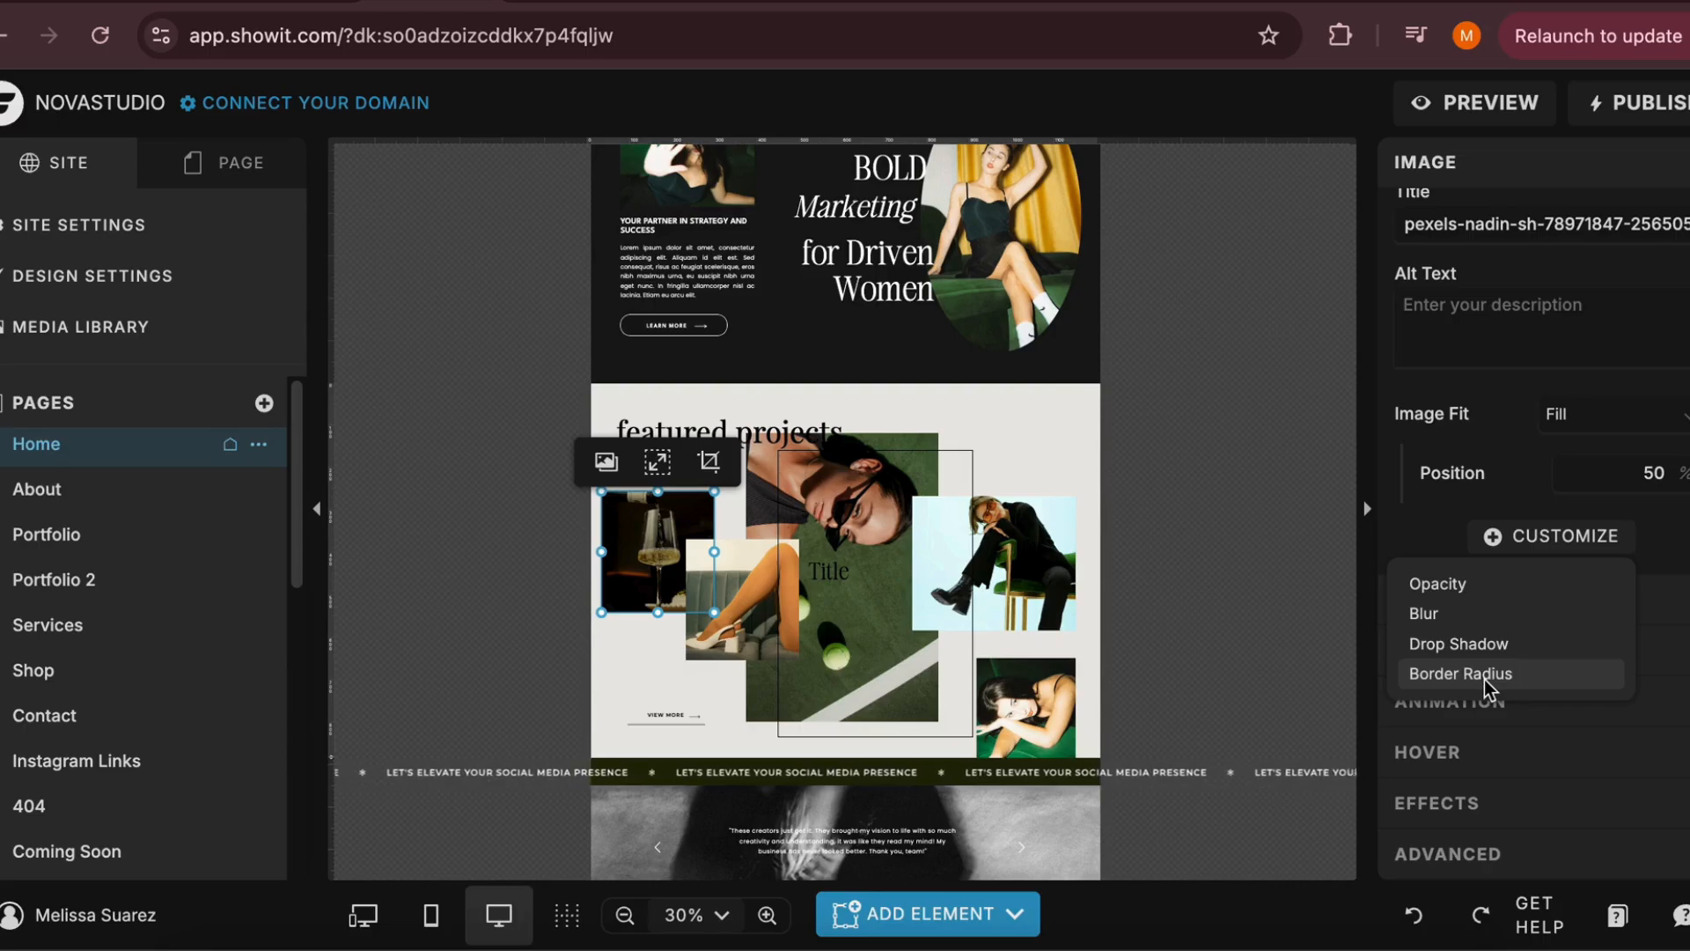
pyautogui.click(1461, 643)
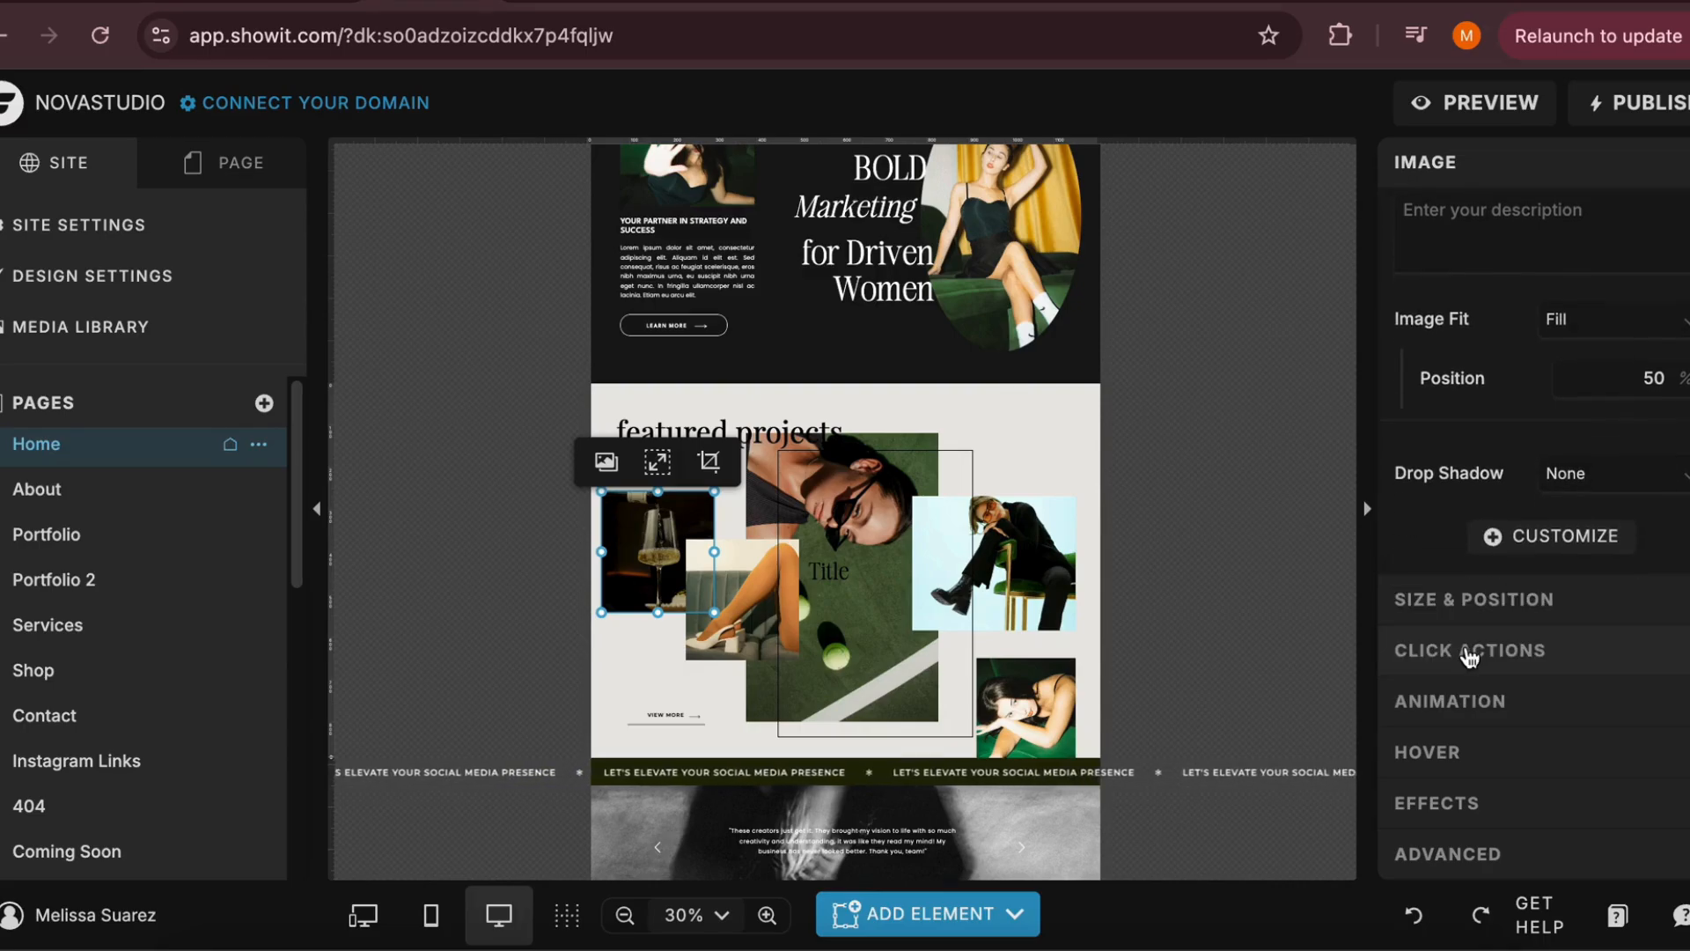
pyautogui.click(1583, 479)
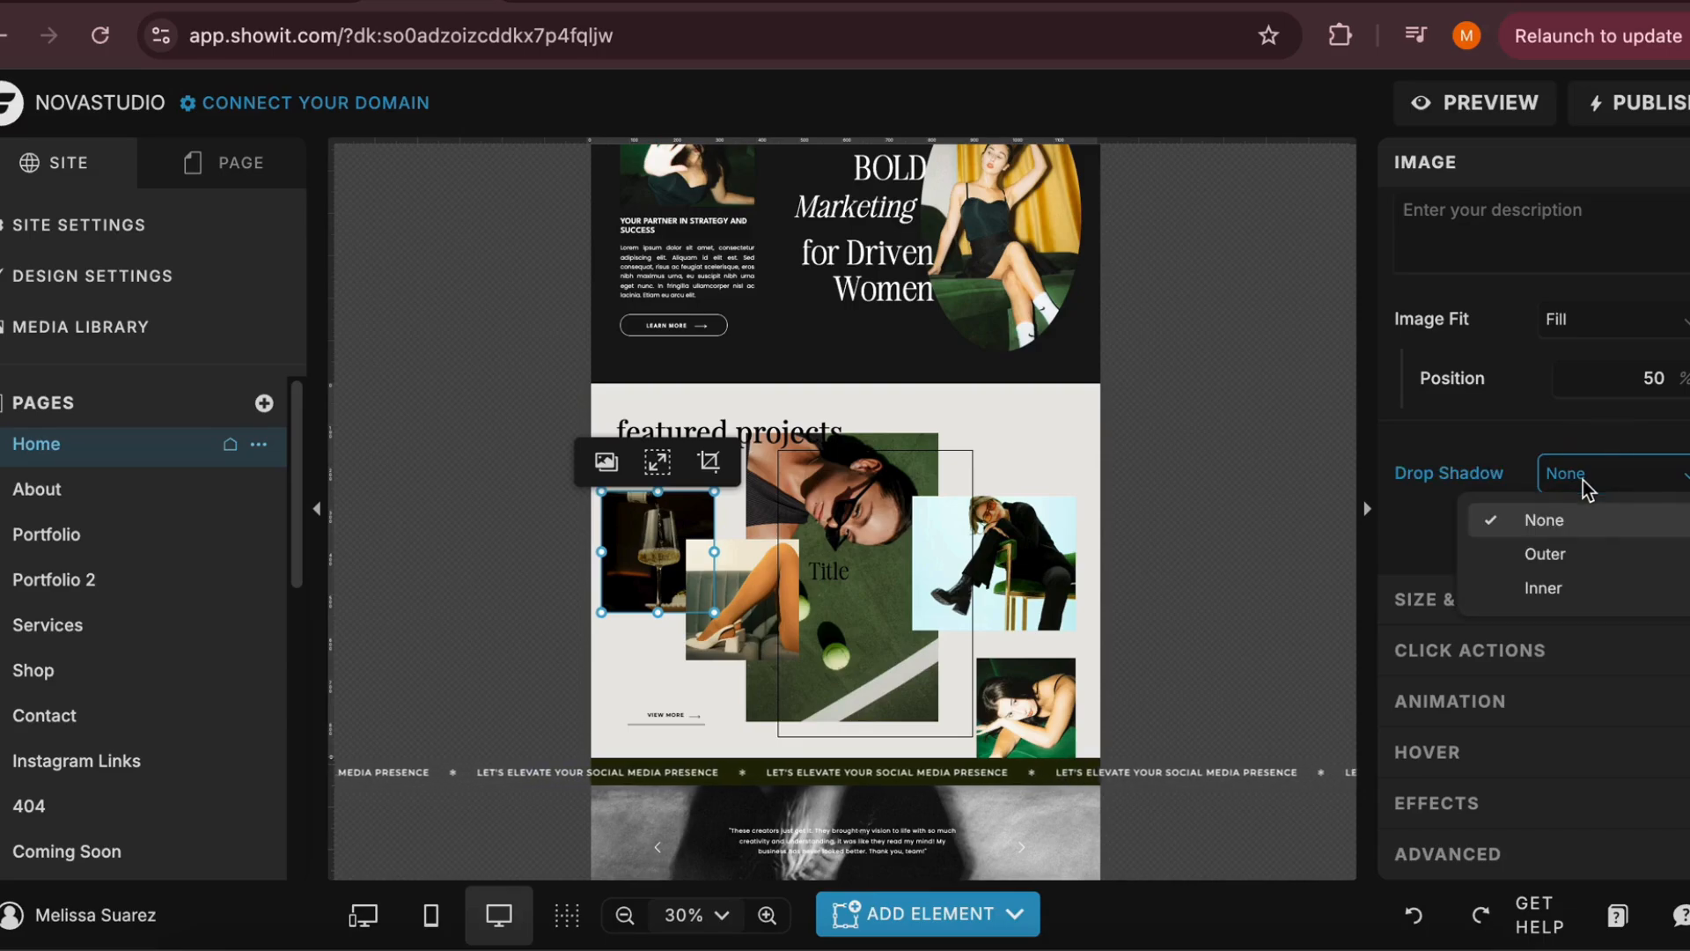
pyautogui.click(1567, 553)
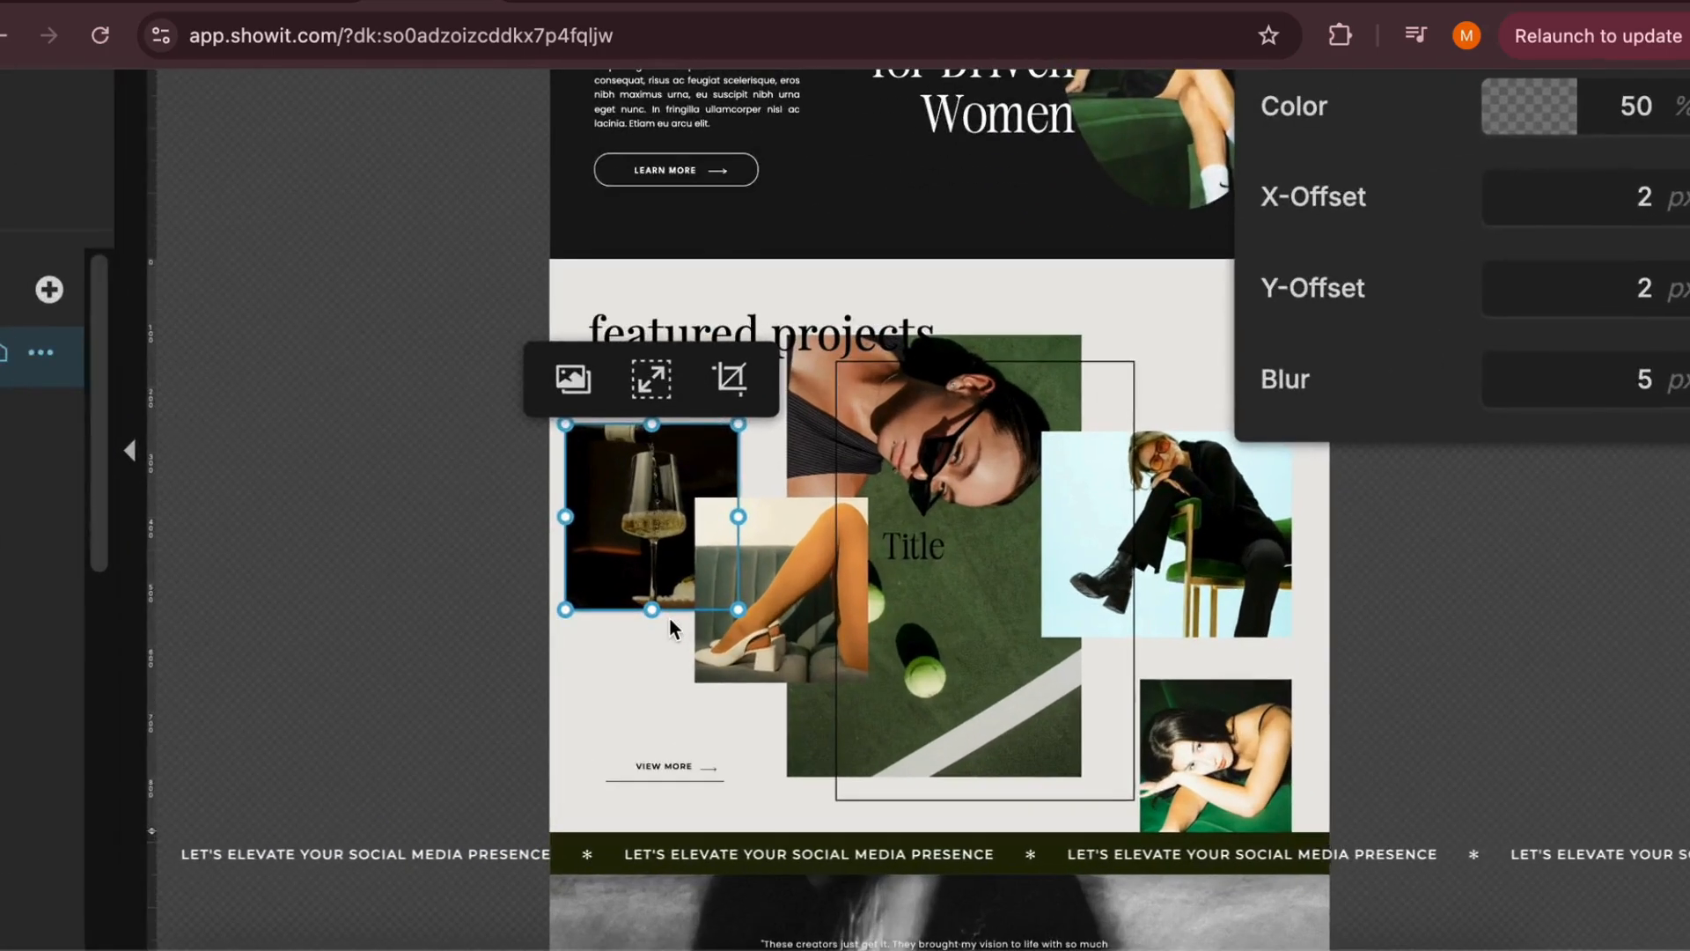
pyautogui.scroll(5, 669, 616)
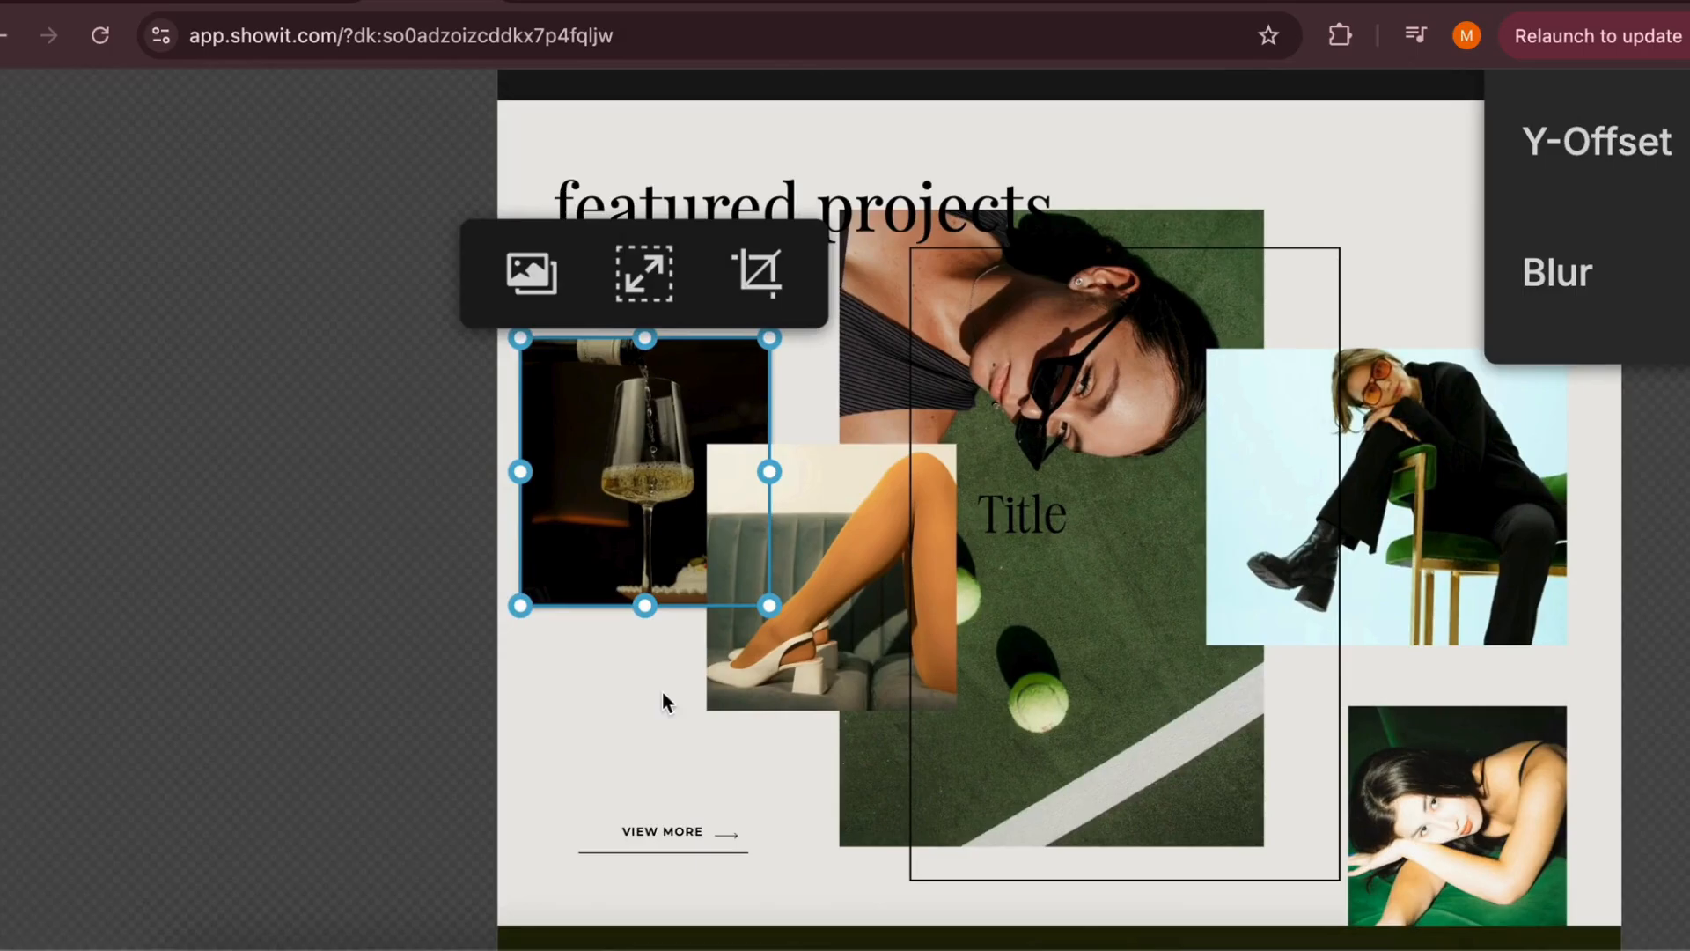
pyautogui.click(660, 709)
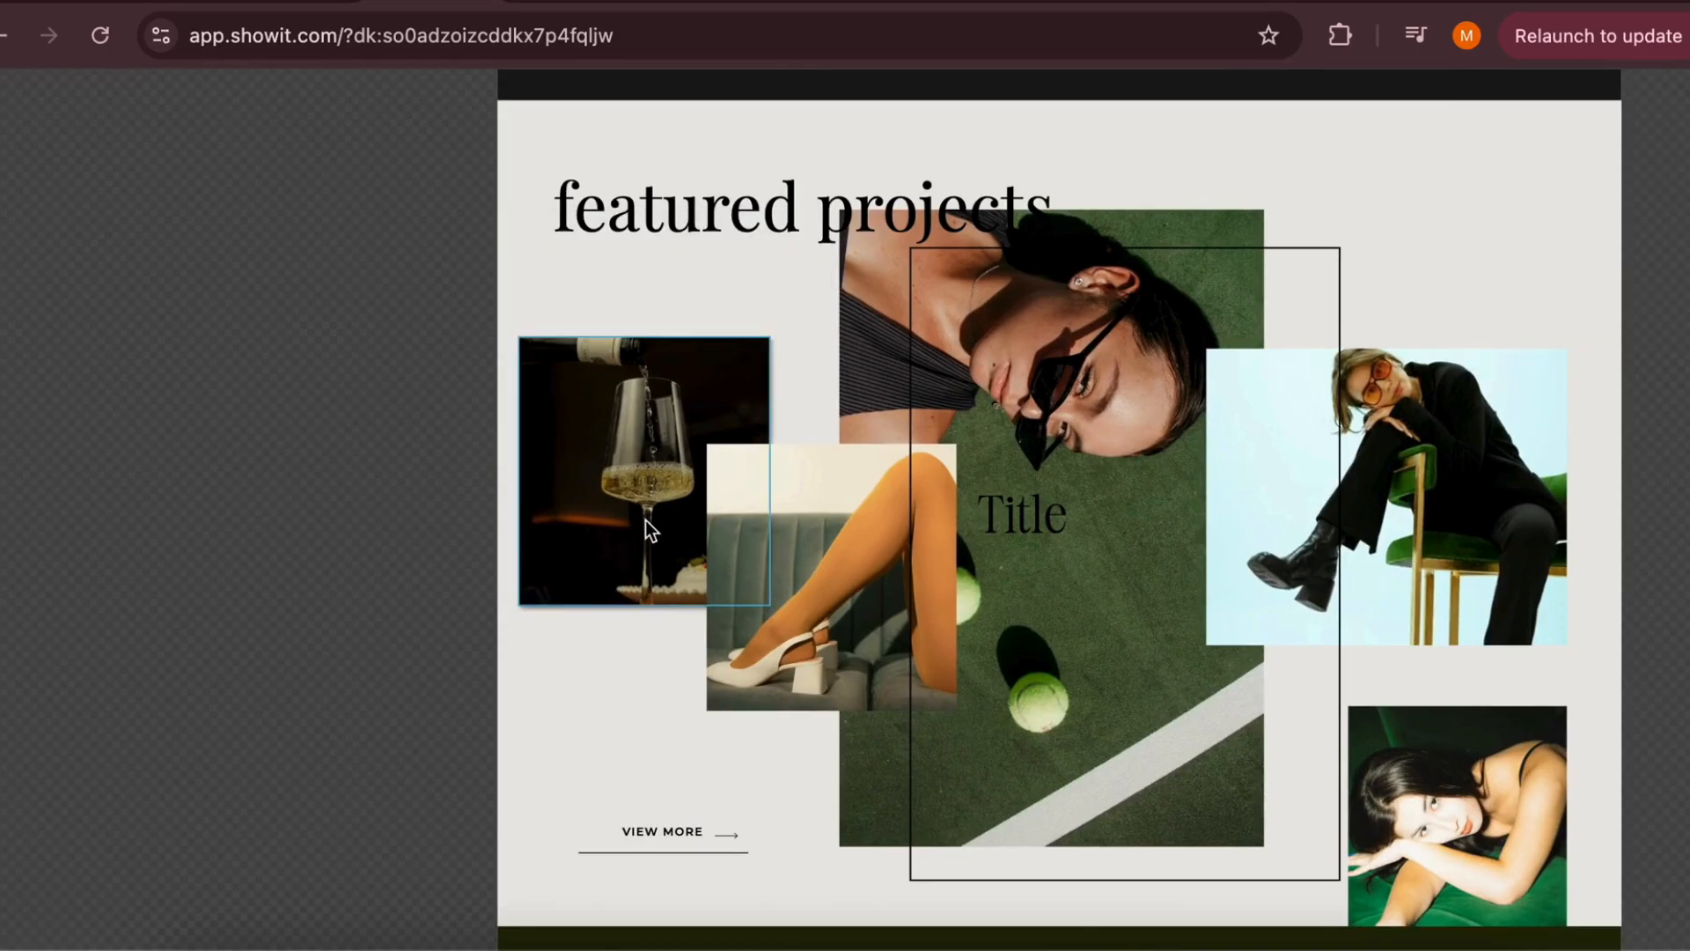
pyautogui.scroll(-5, 649, 528)
pyautogui.scroll(-4, 649, 526)
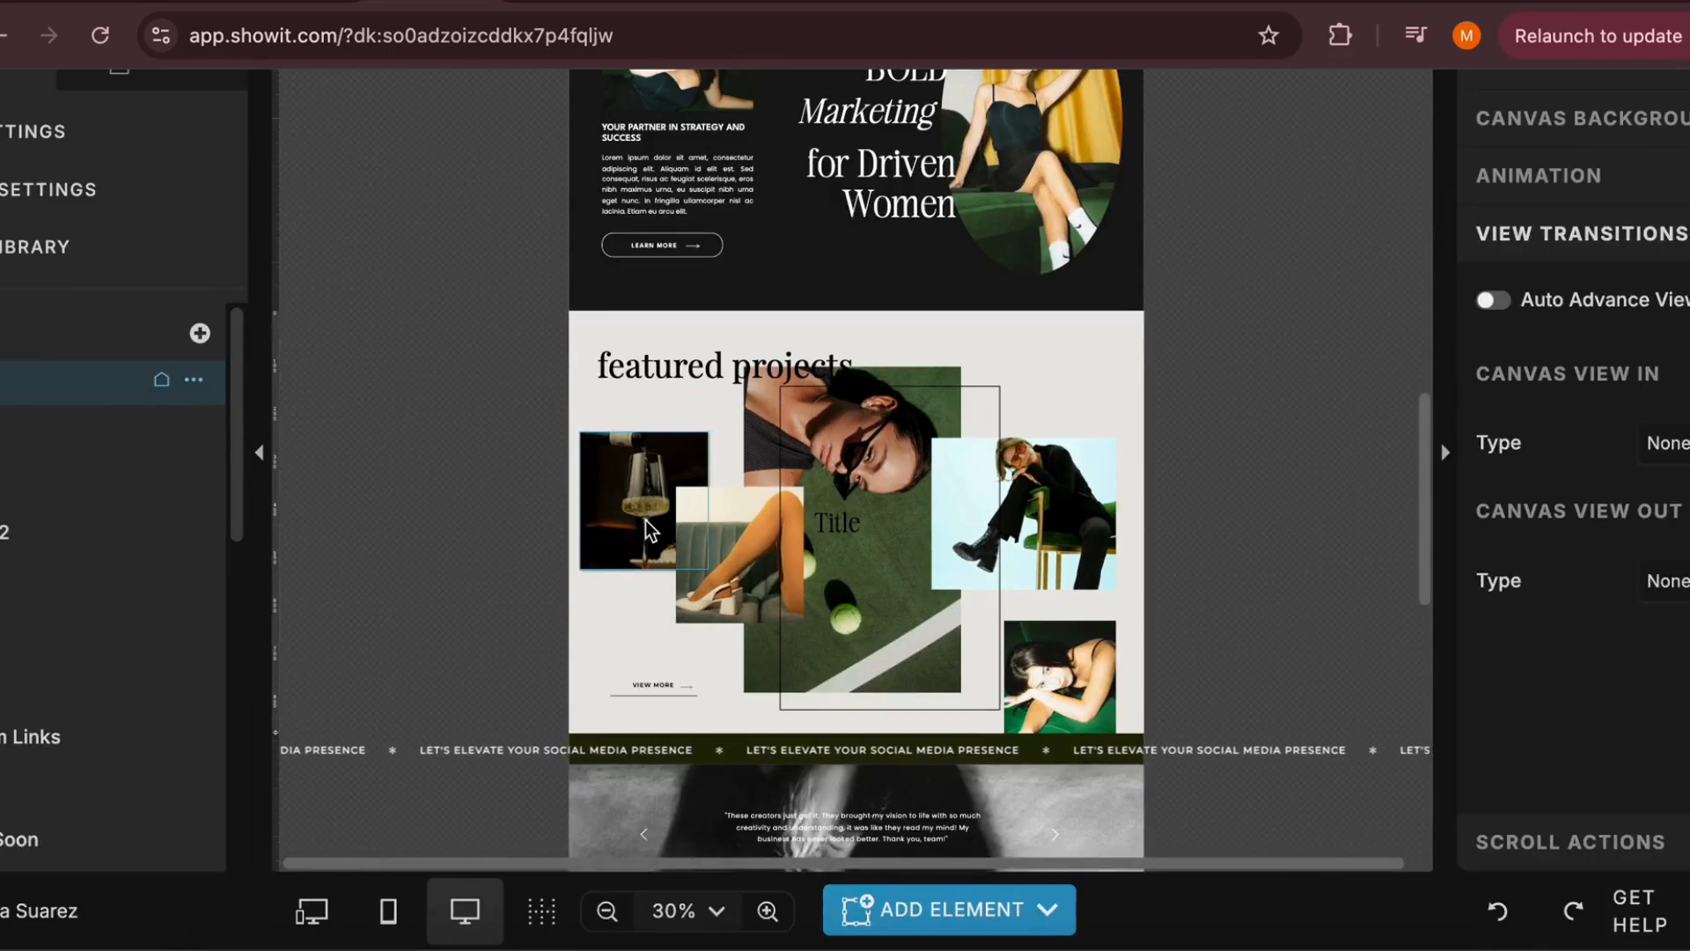
# Add an Outer drop shadow to the featured projects photo of the person seated on the green chair
pyautogui.click(1079, 486)
pyautogui.scroll(-4, 1079, 486)
pyautogui.scroll(-3, 1567, 396)
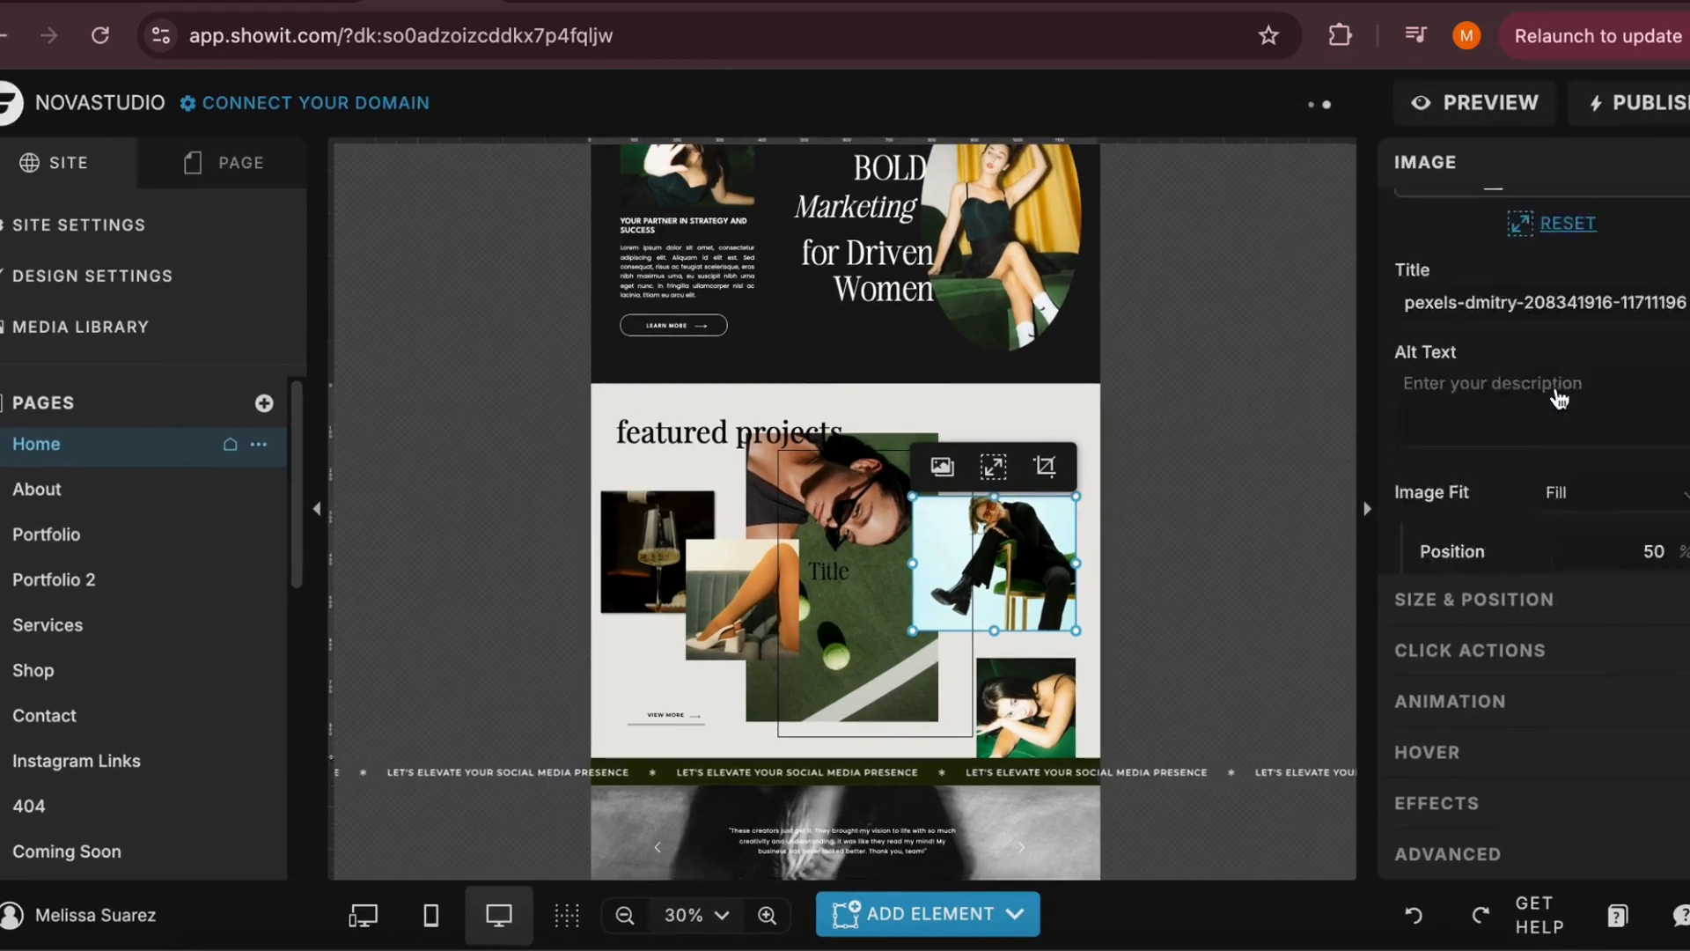
pyautogui.click(1496, 534)
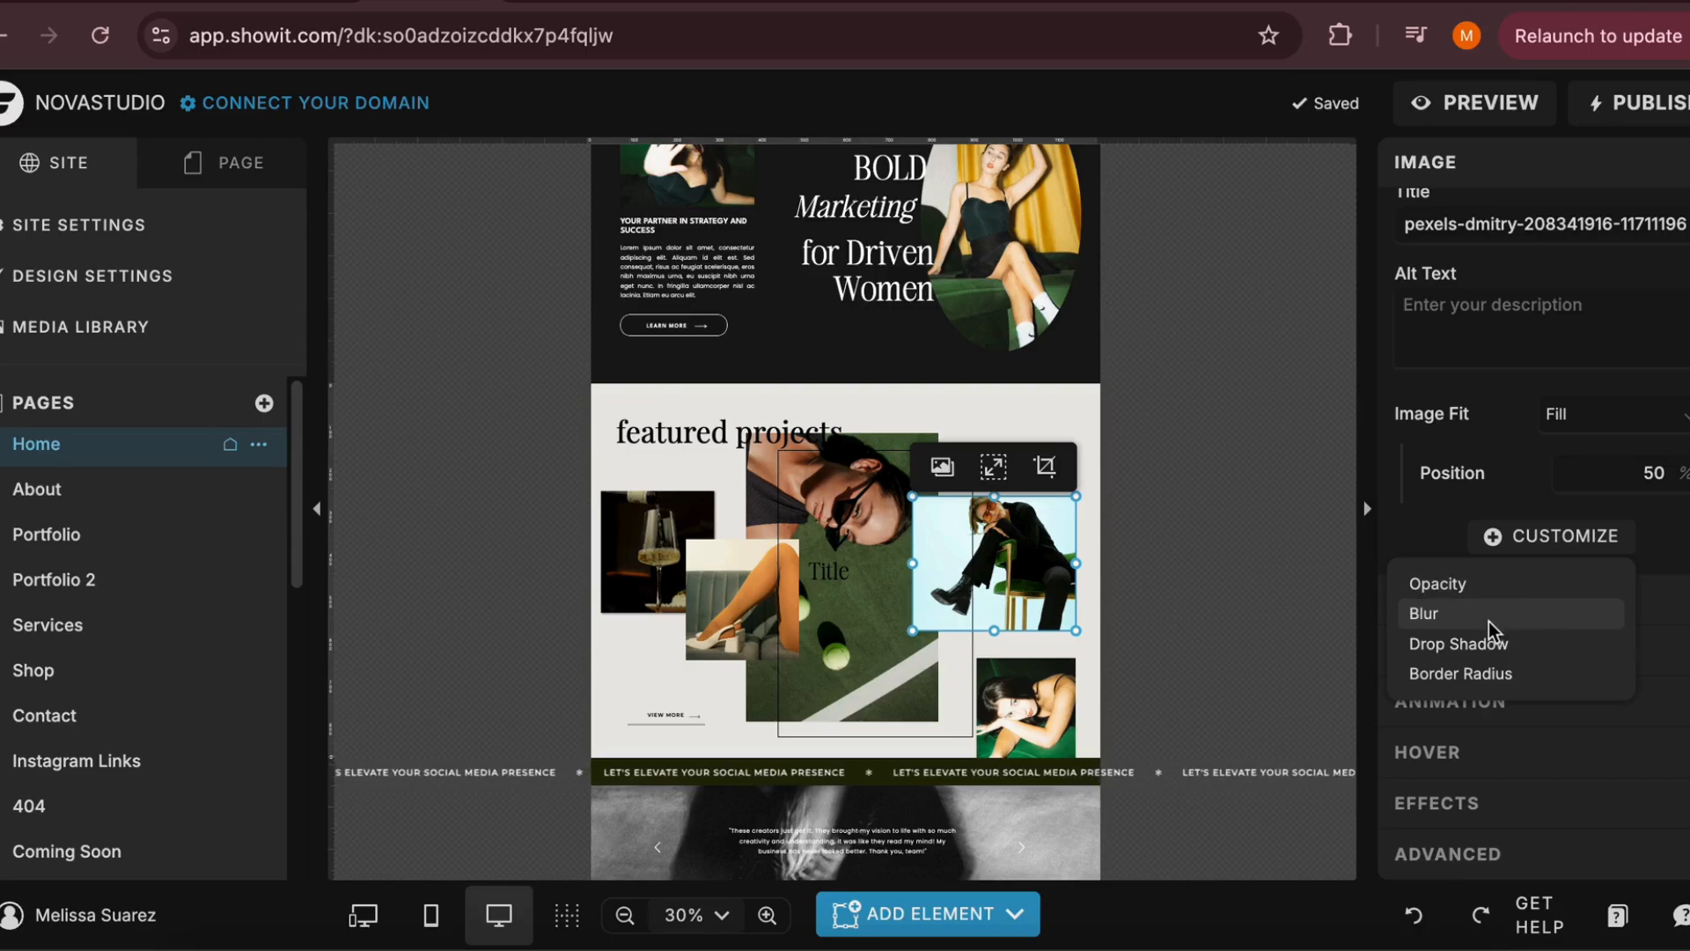
pyautogui.click(1476, 643)
pyautogui.click(1619, 473)
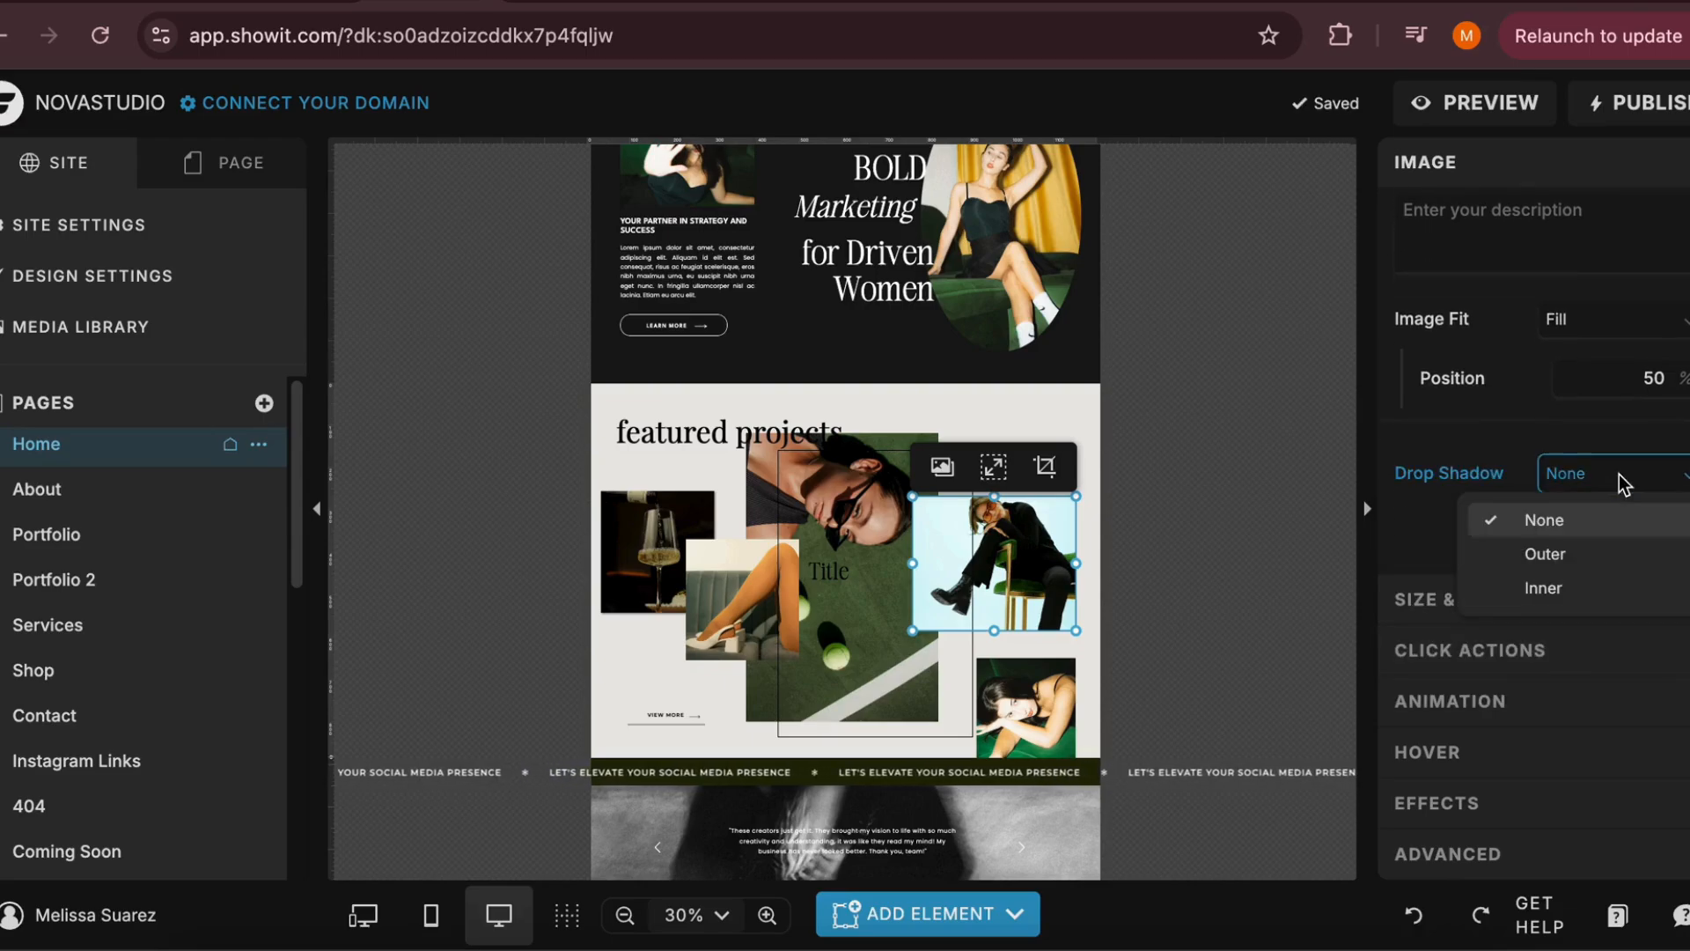
pyautogui.click(1581, 554)
pyautogui.click(1165, 611)
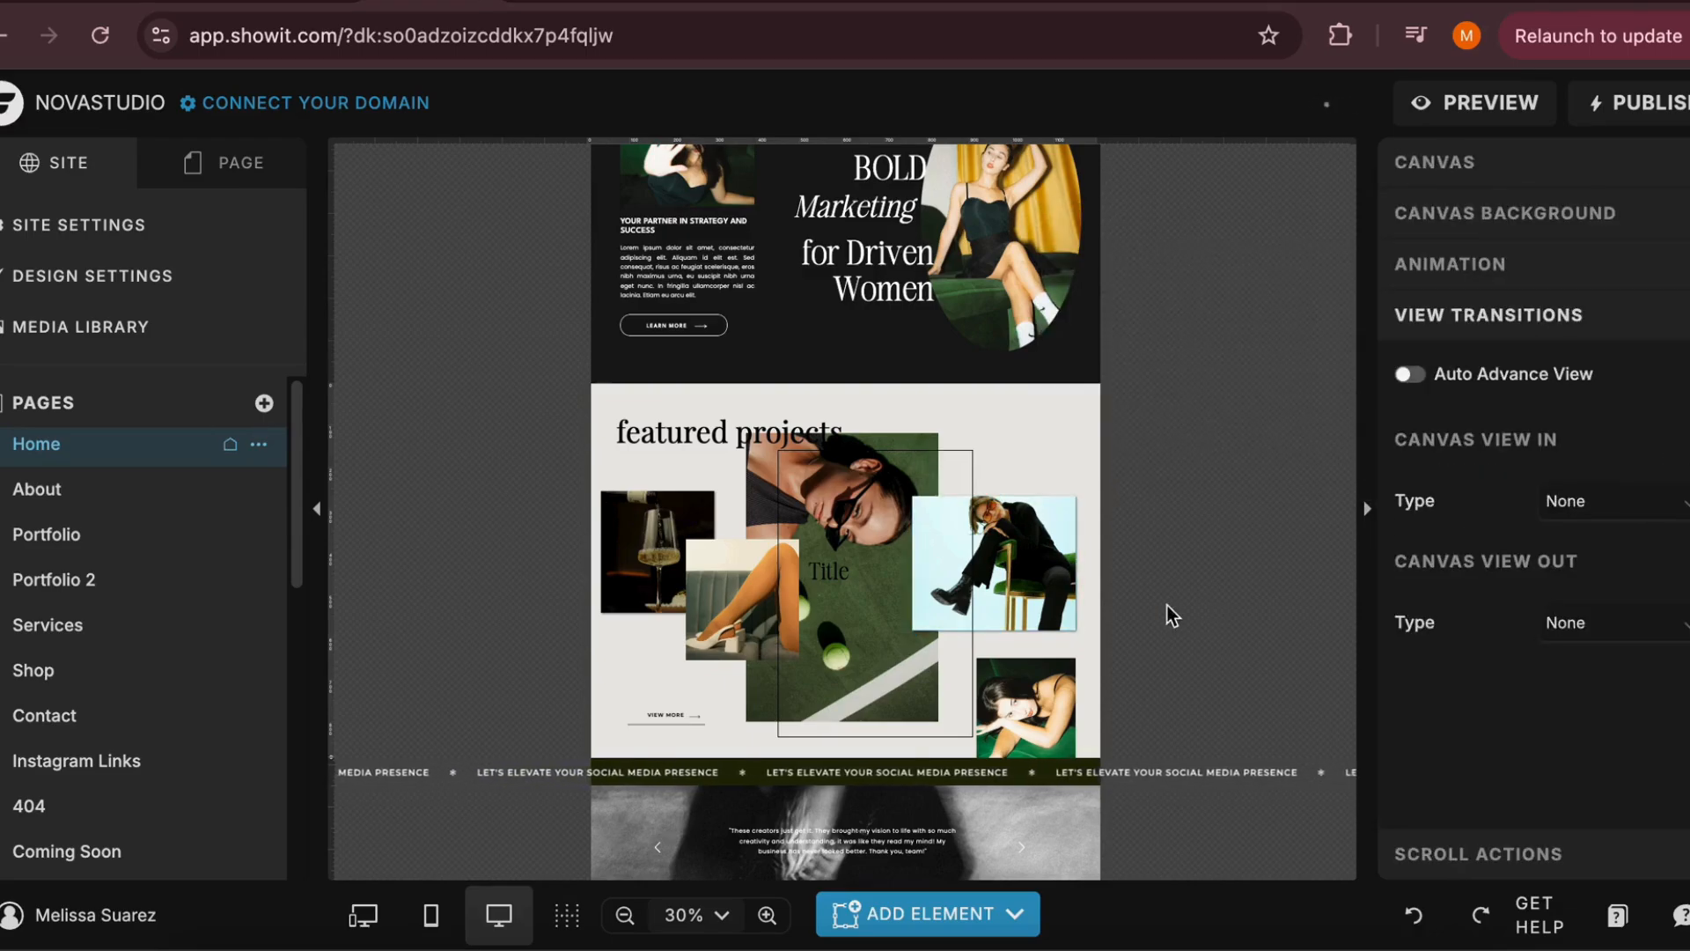
# Give the green chair photo fully rounded oval corners, try stretching it upward, and undo the stretch
pyautogui.click(1067, 605)
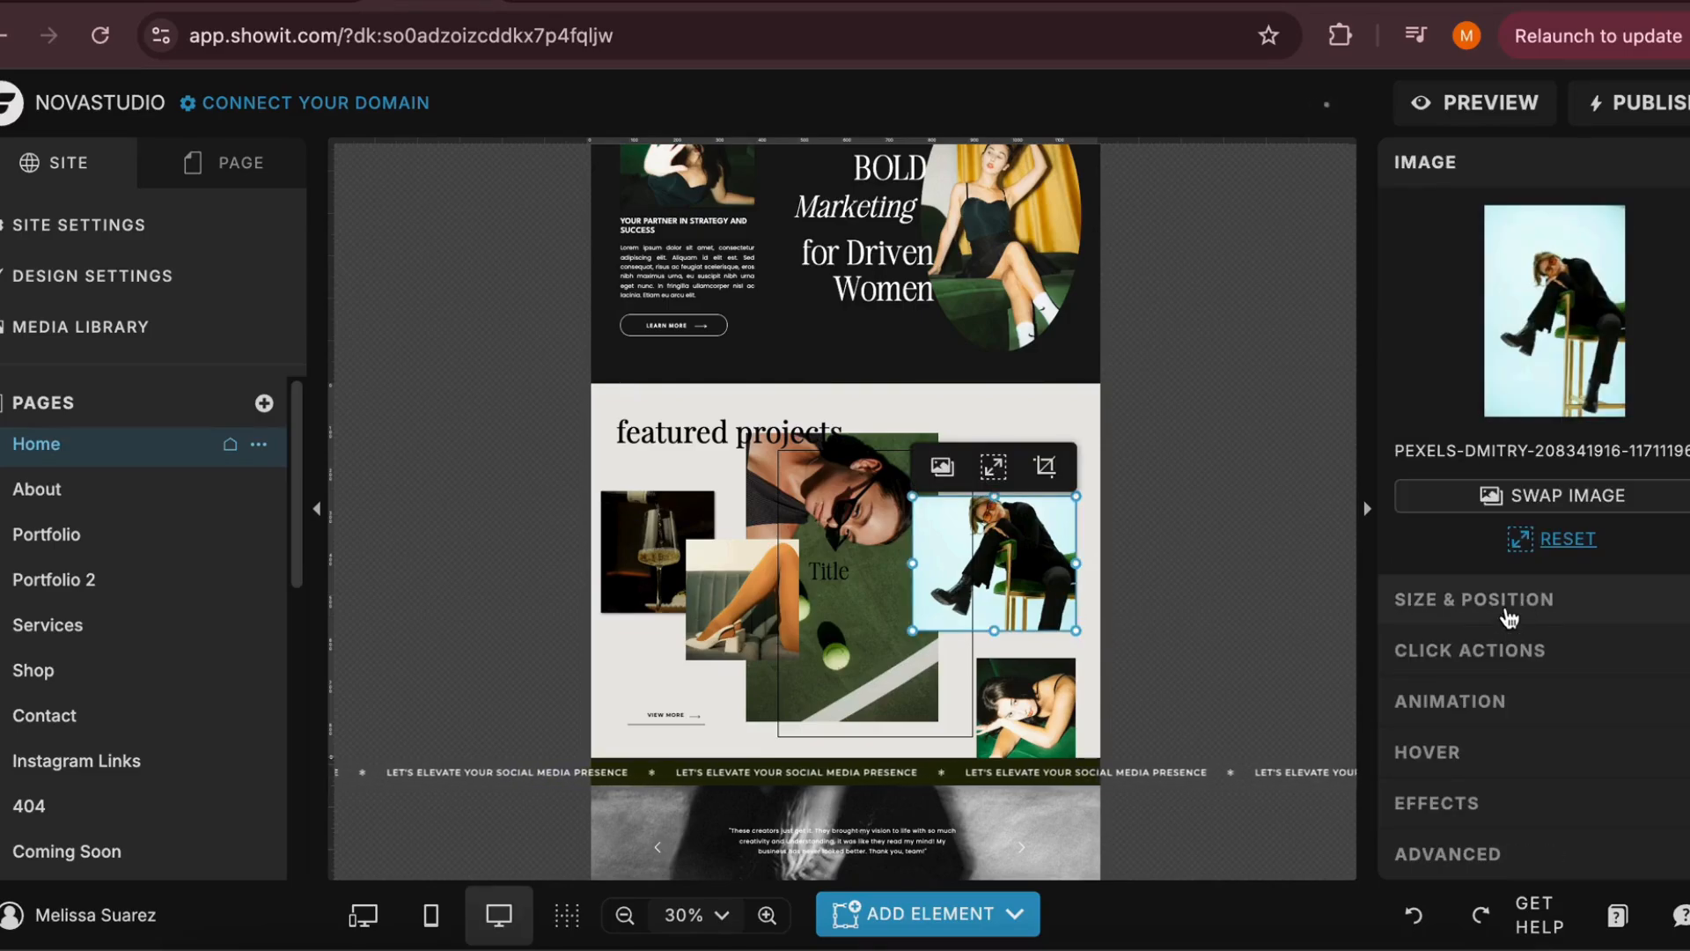
pyautogui.scroll(-3, 1603, 502)
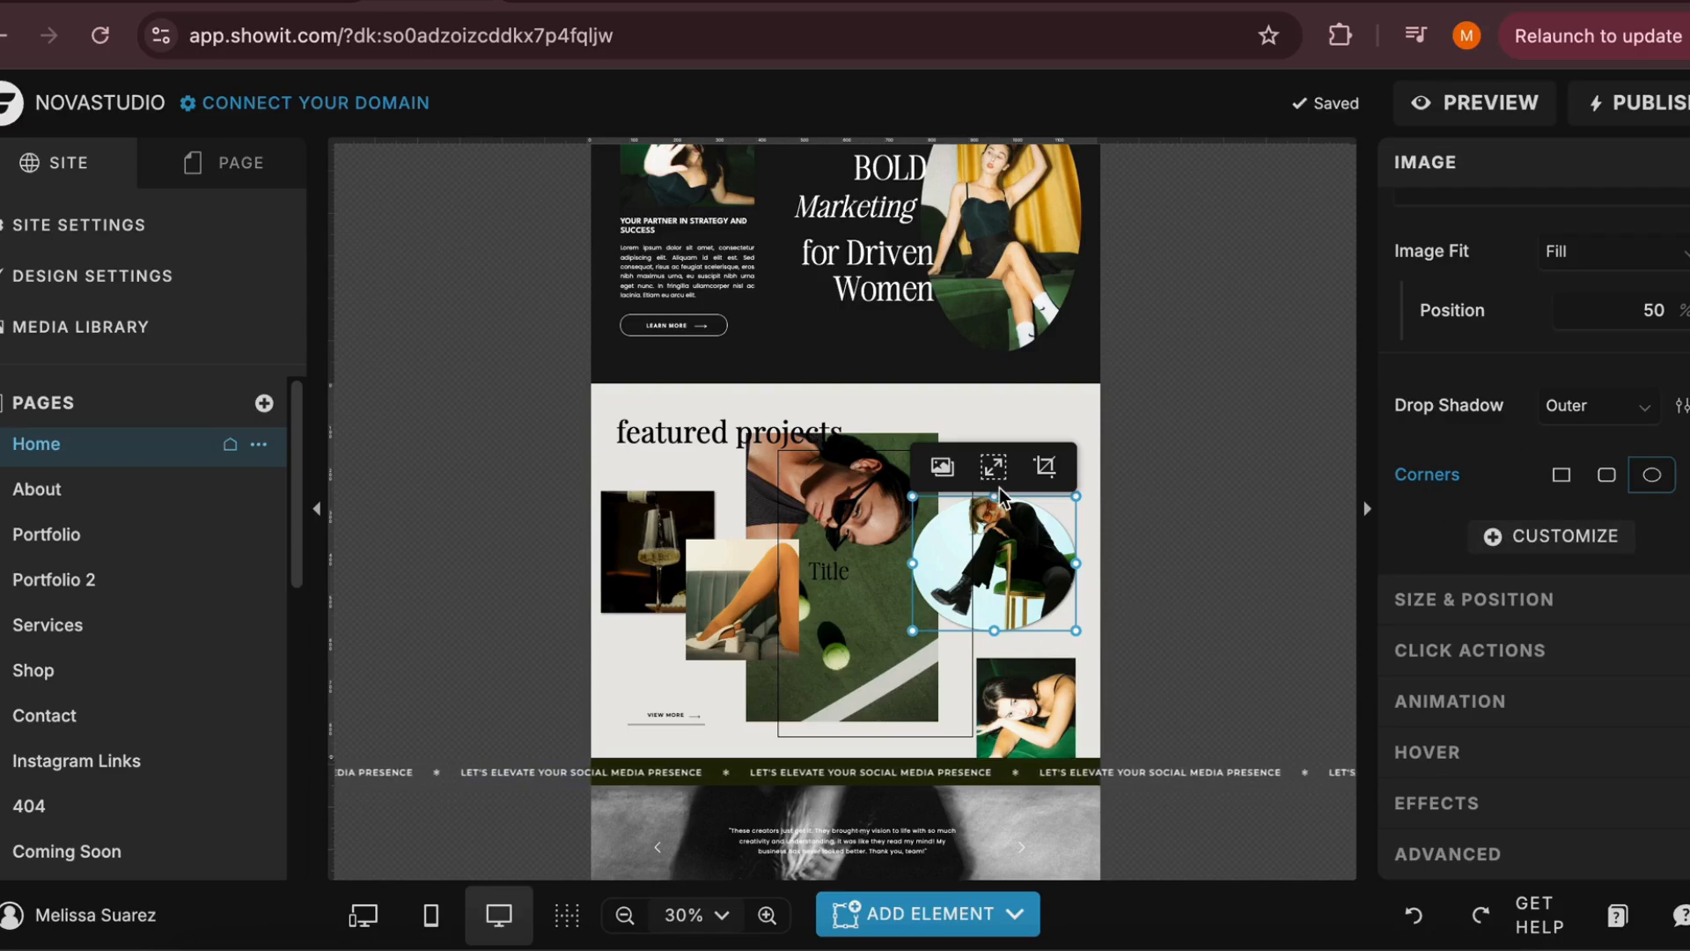
pyautogui.moveTo(994, 496); pyautogui.dragTo(995, 422)
pyautogui.hotkey('ctrl', 'z')
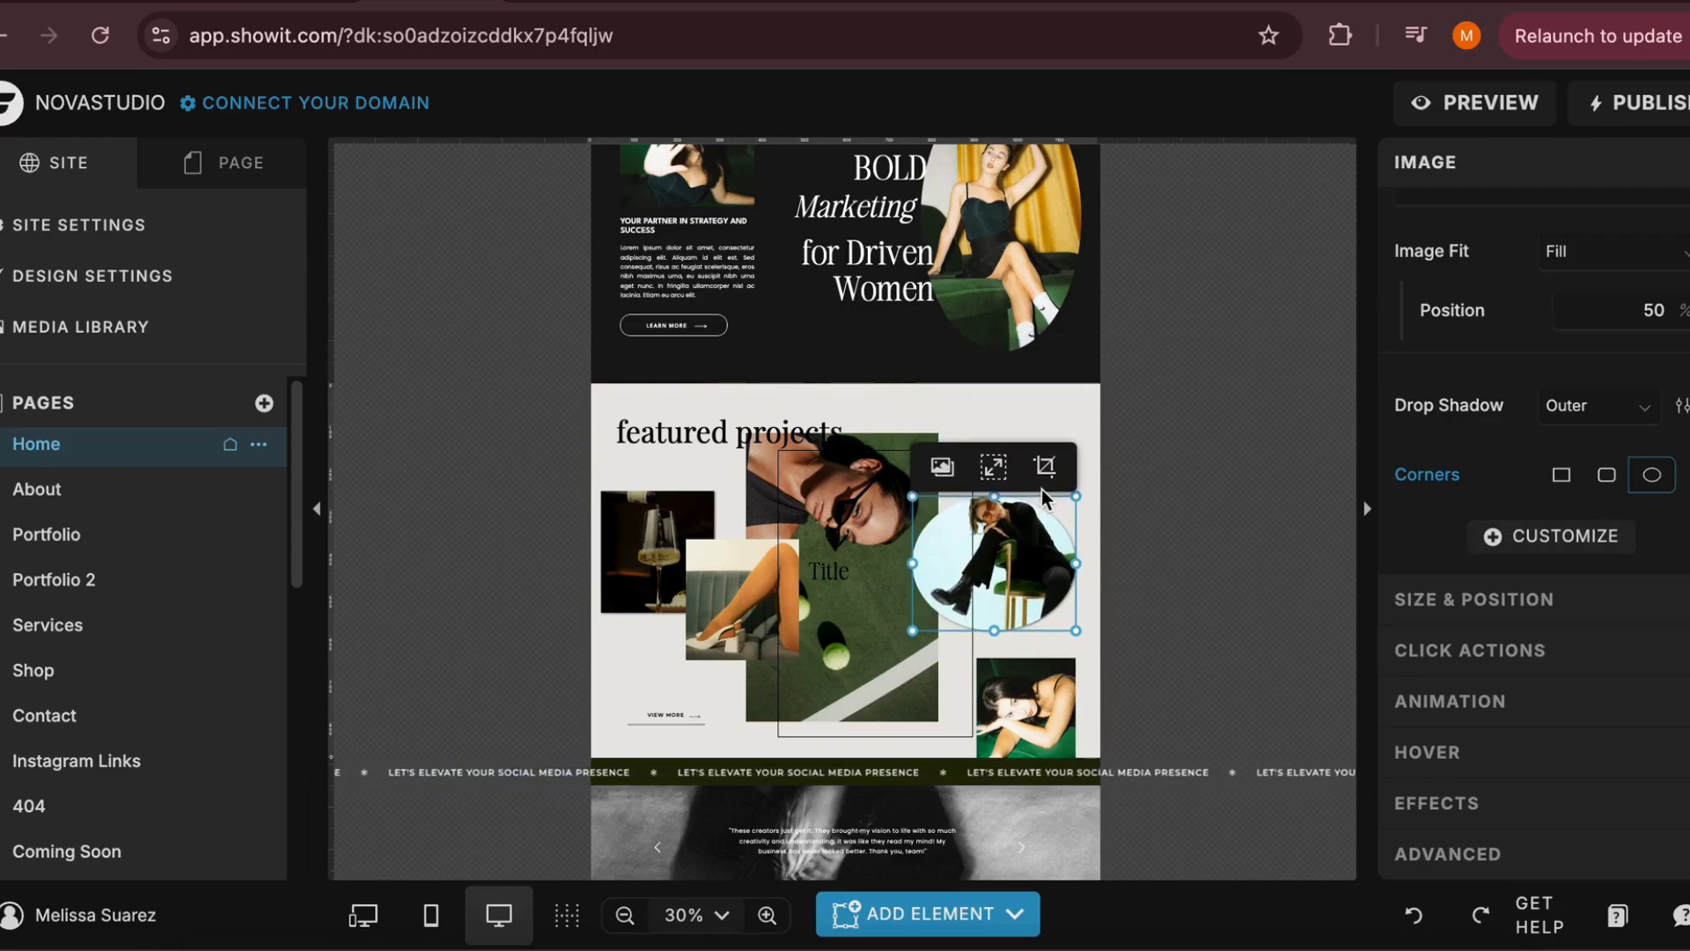
# Move the oval green chair photo slightly upward and shrink it a little from its lower corner
pyautogui.moveTo(1042, 548)
pyautogui.mouseDown()
pyautogui.moveTo(947, 430)
pyautogui.moveTo(1055, 532)
pyautogui.moveTo(1040, 537)
pyautogui.mouseUp()
pyautogui.moveTo(1076, 621)
pyautogui.mouseDown()
pyautogui.moveTo(1037, 694)
pyautogui.moveTo(1063, 602)
pyautogui.mouseUp()
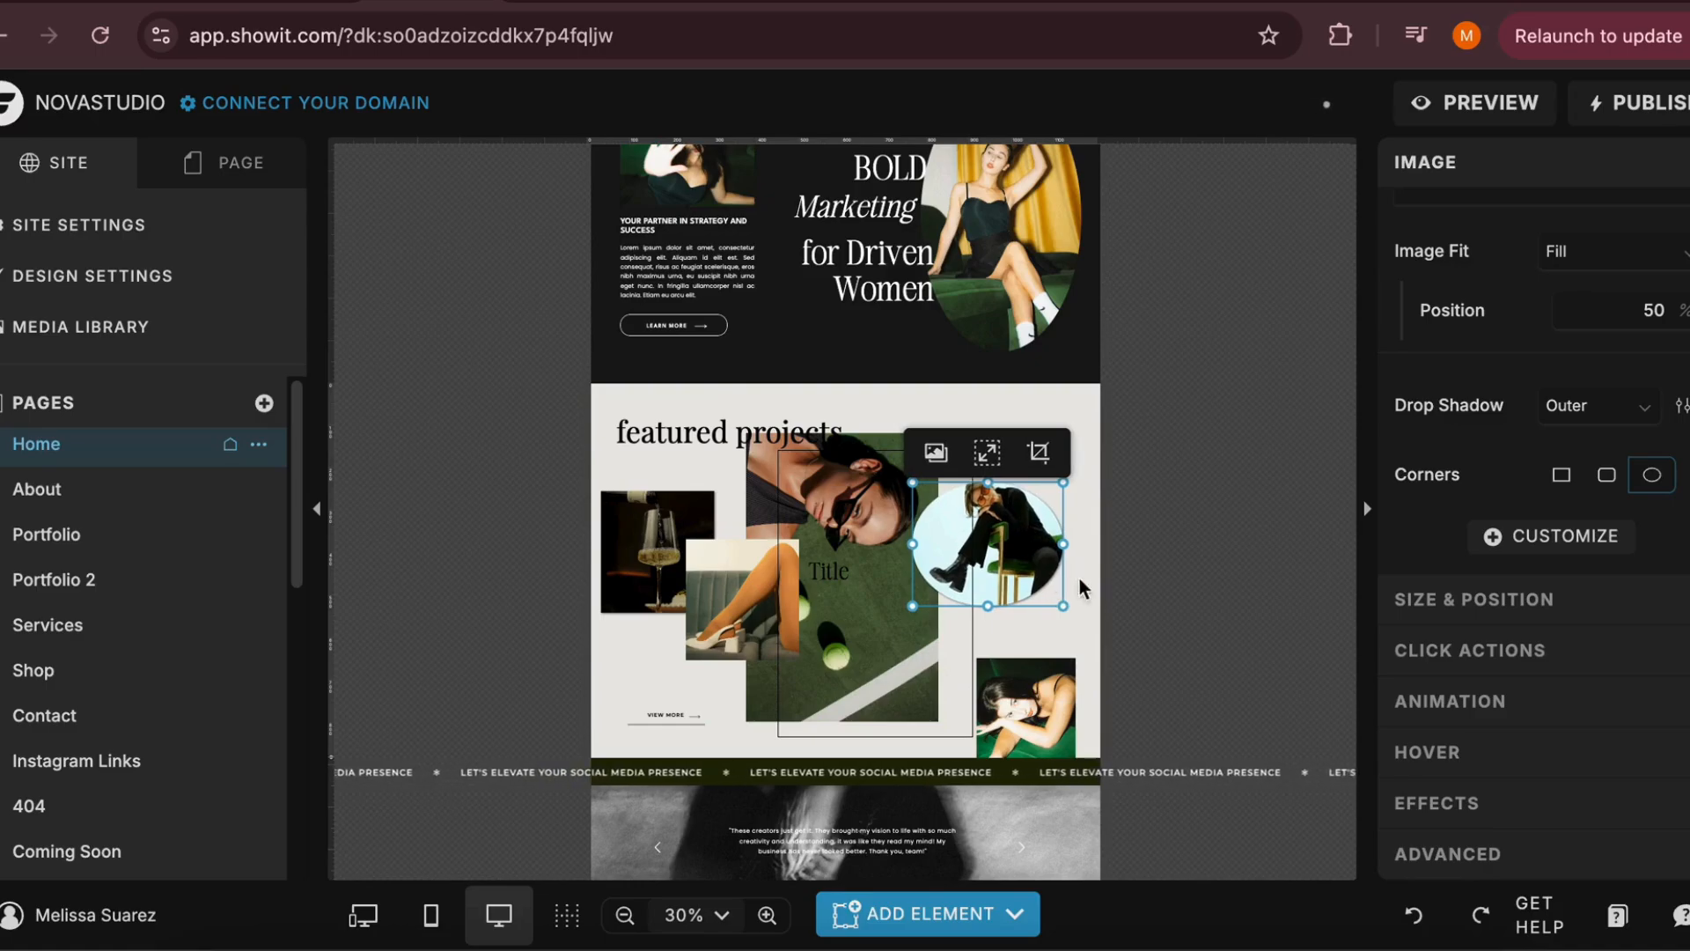
pyautogui.click(1159, 546)
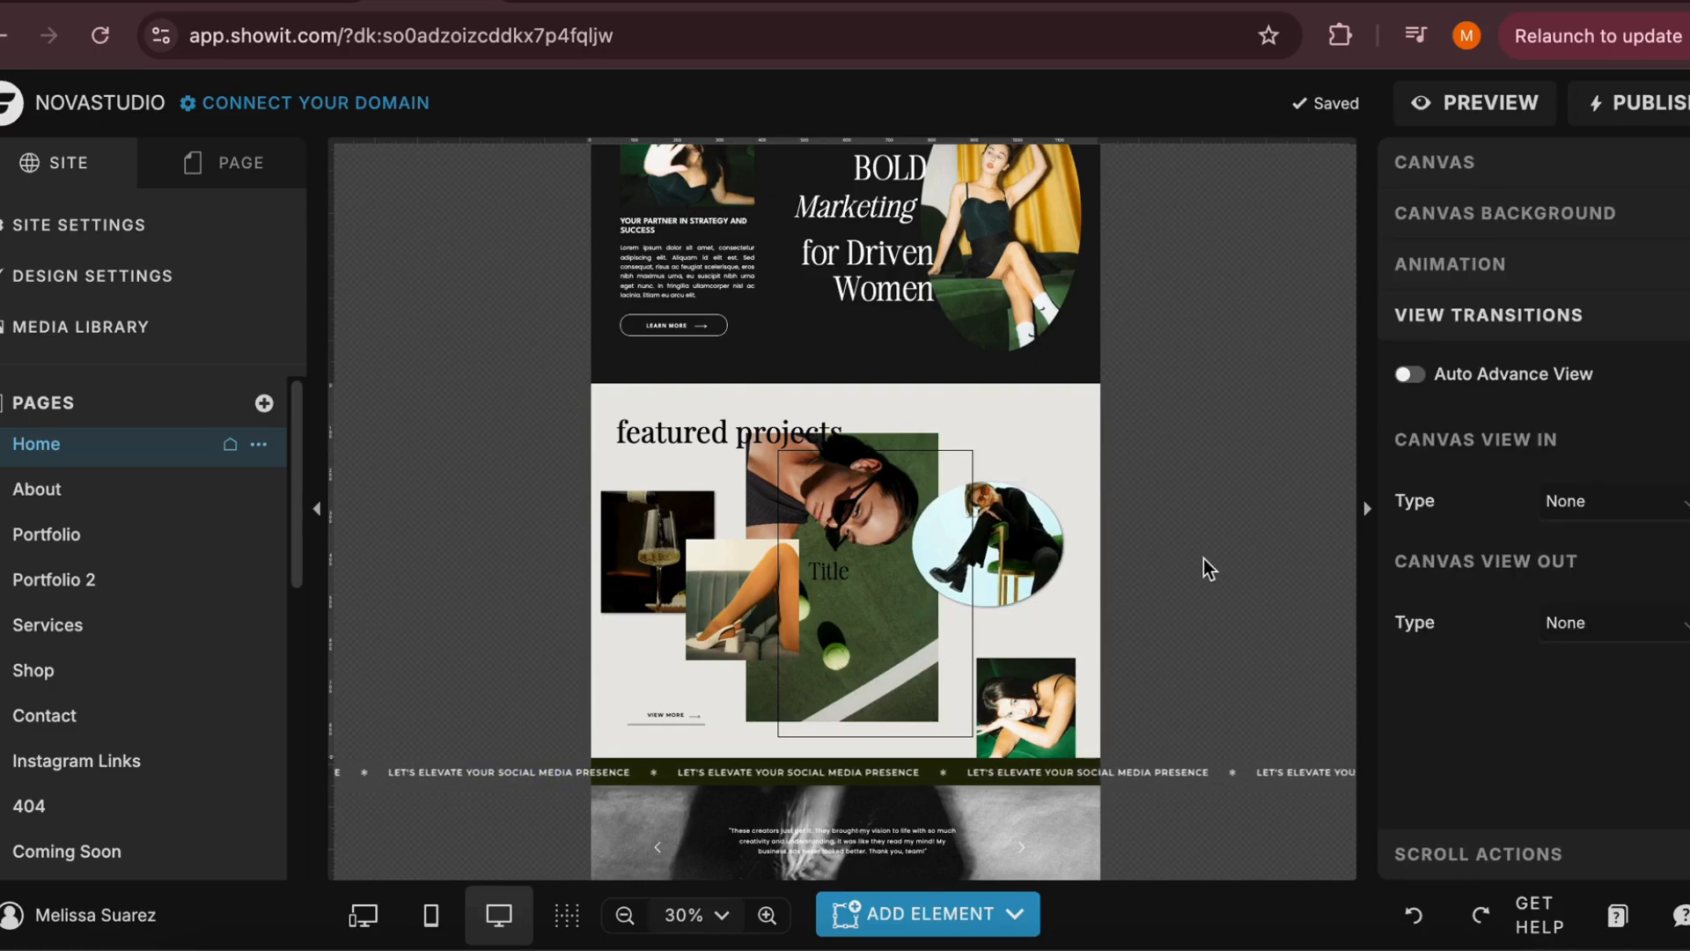
# Undo the green chair photo's move, resize and oval corners
pyautogui.hotkey('ctrl', 'z')
pyautogui.hotkey('ctrl', 'z')
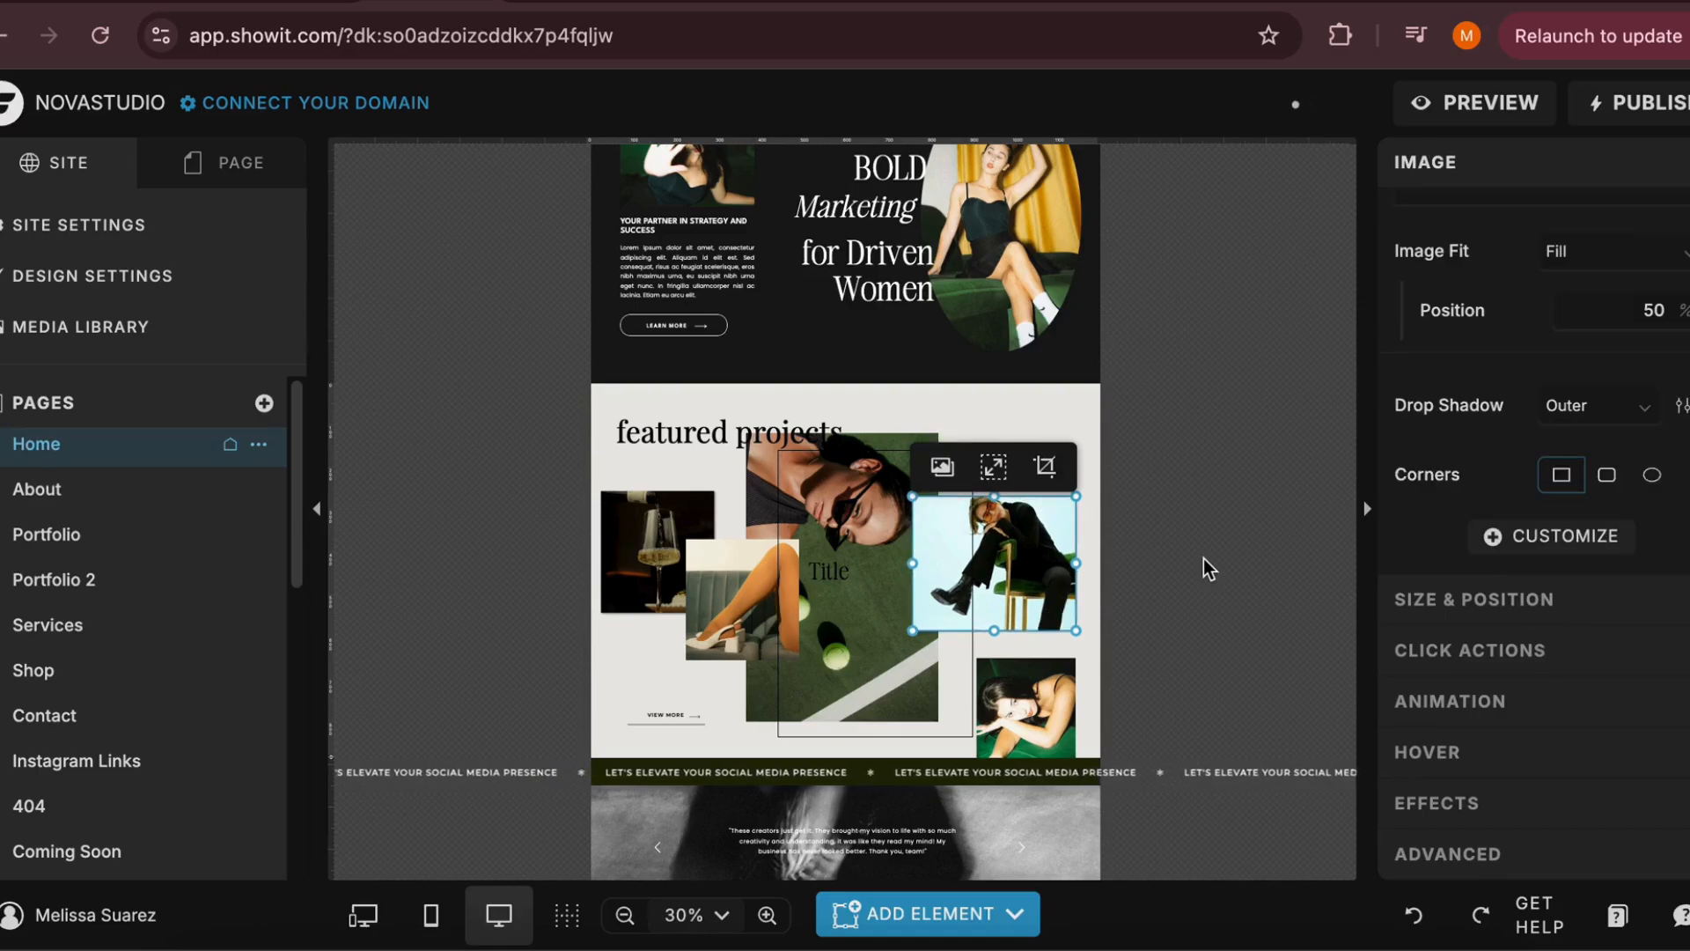
pyautogui.click(1181, 522)
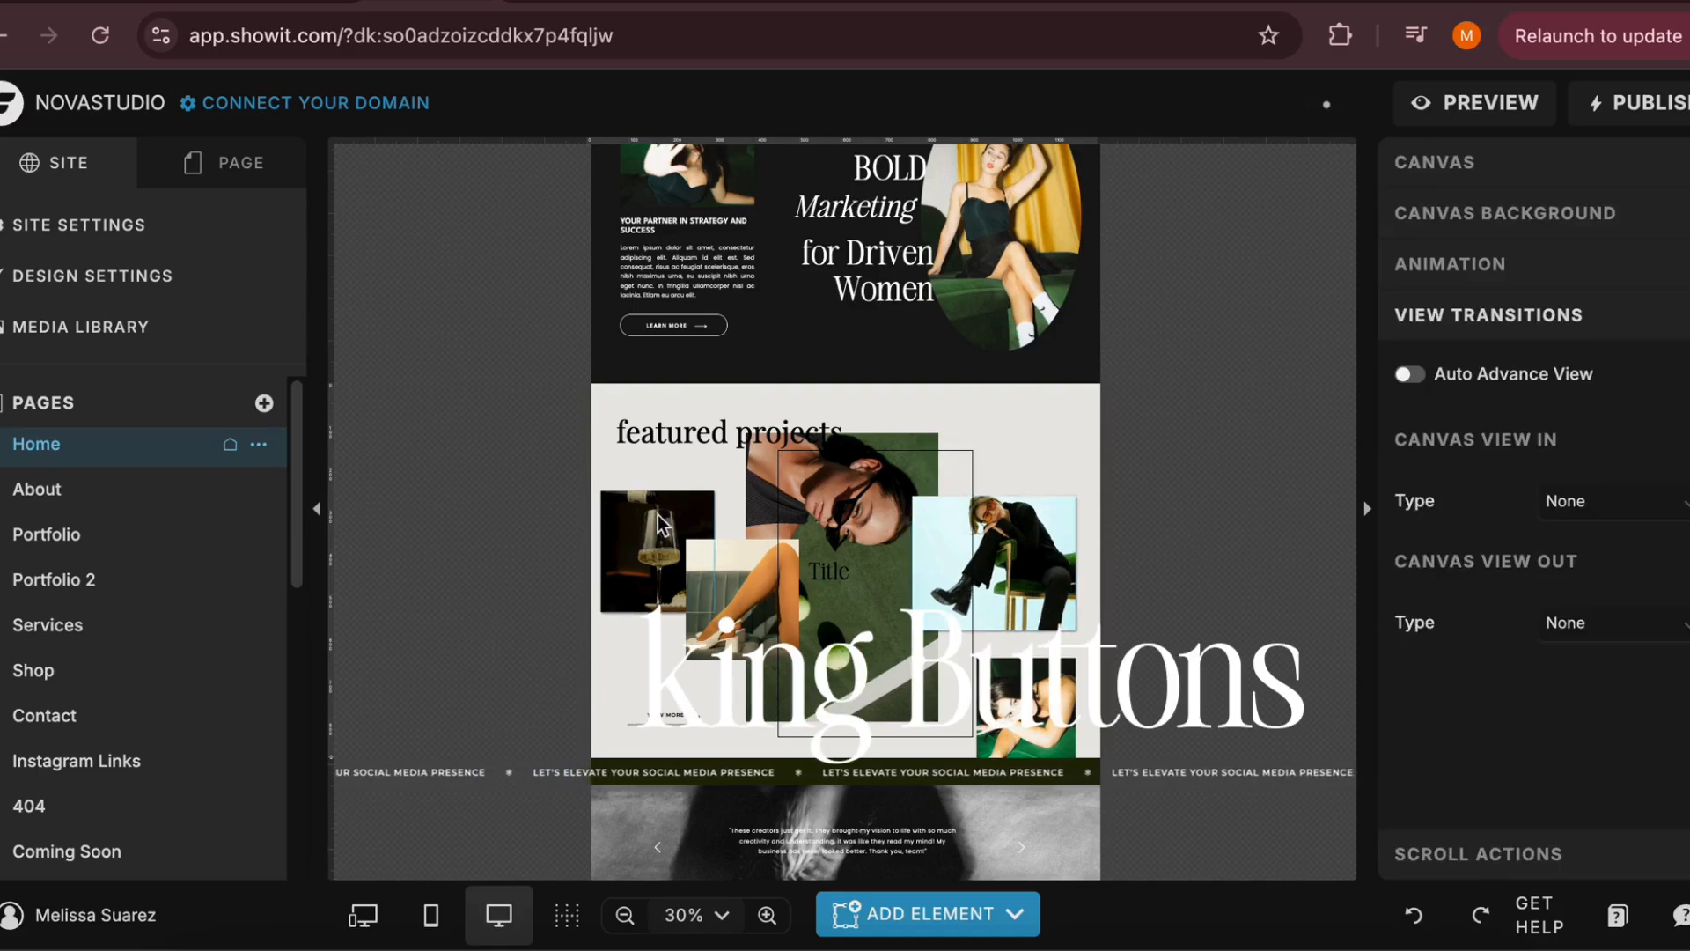
pyautogui.click(654, 553)
pyautogui.click(1271, 448)
pyautogui.scroll(15, 1271, 449)
pyautogui.scroll(-1, 928, 530)
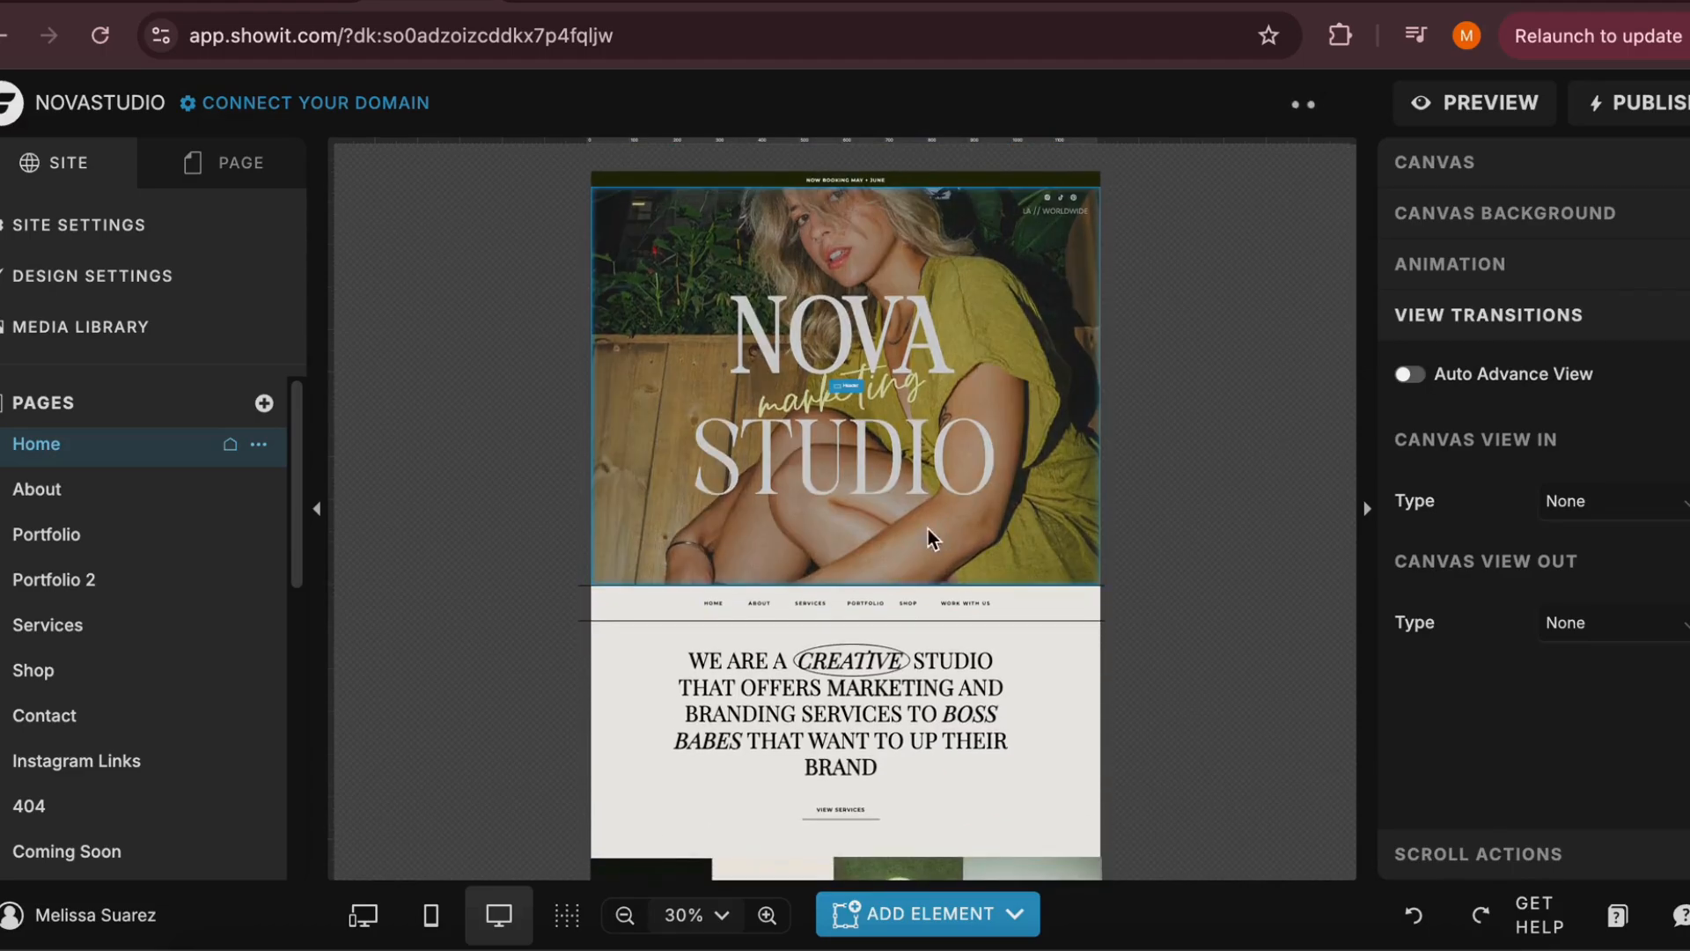
# Add a button to the Home page's hero canvas and place it, slightly enlarged, centred below the word STUDIO
pyautogui.click(903, 919)
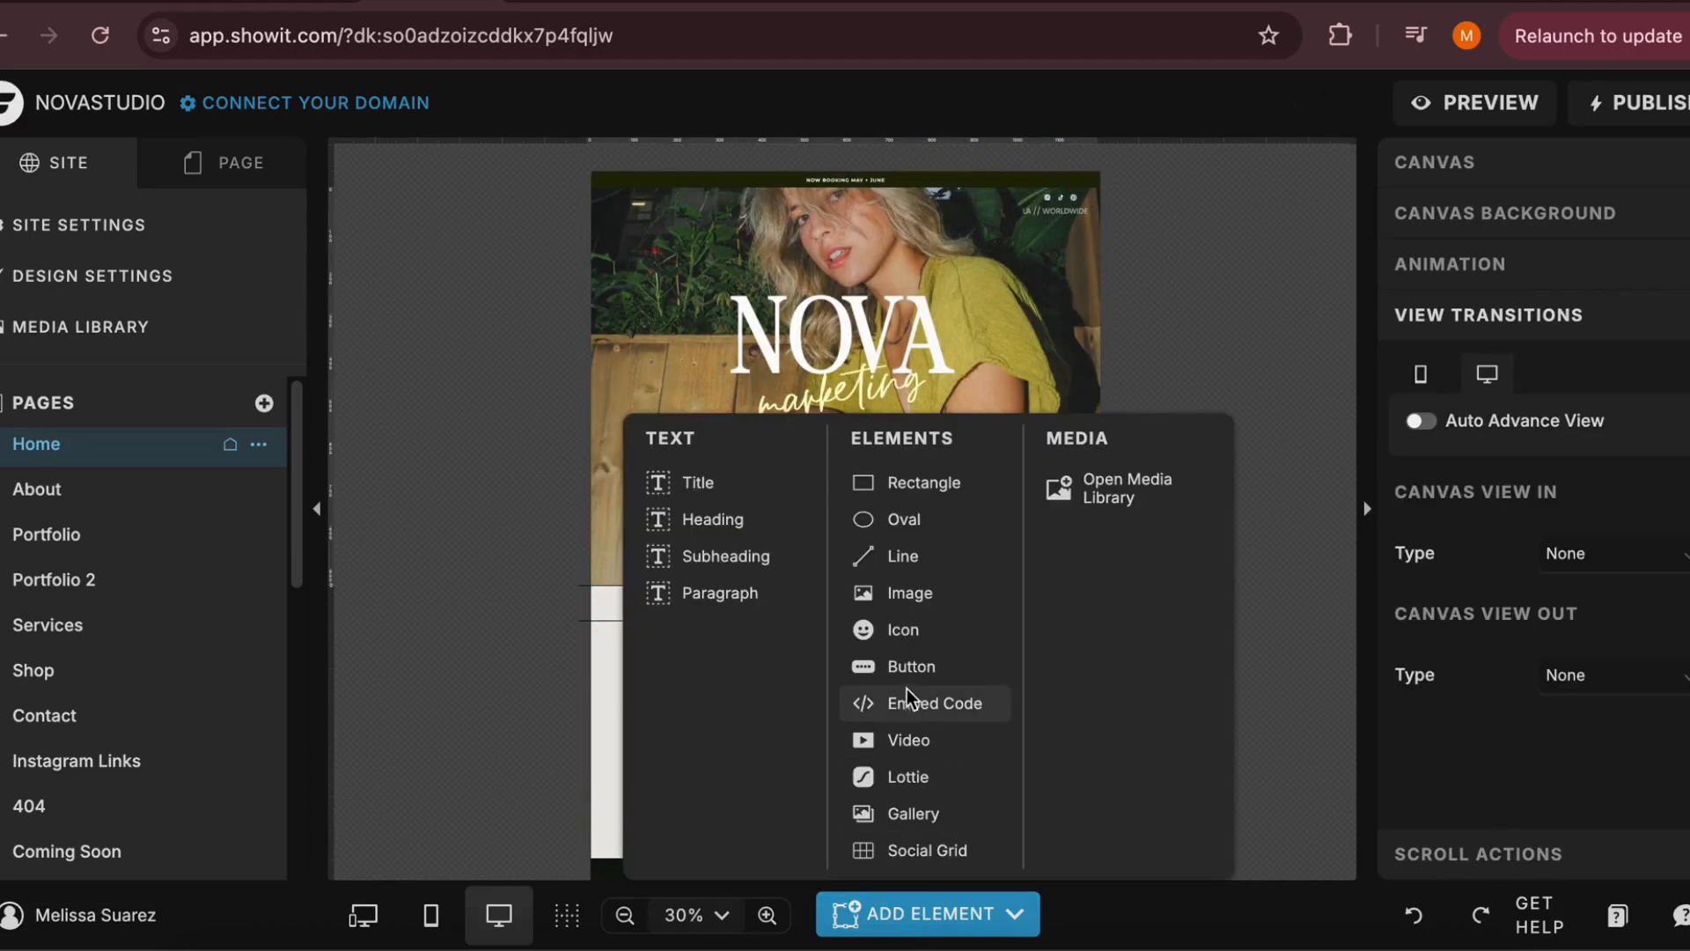
pyautogui.click(933, 673)
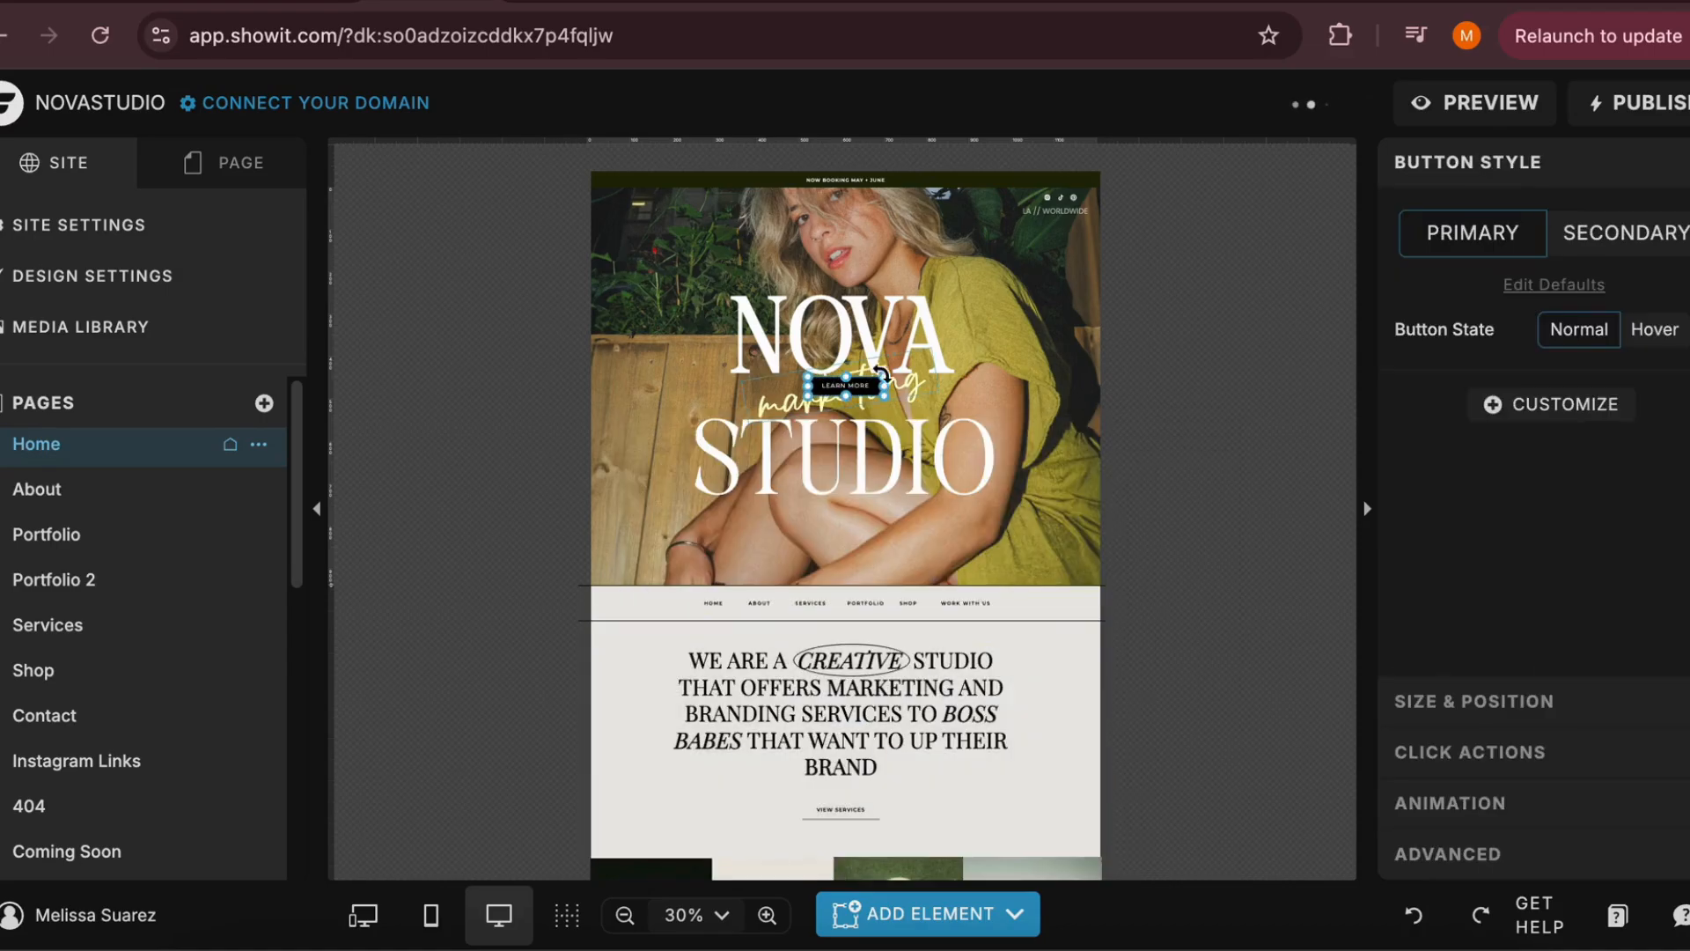
pyautogui.moveTo(849, 392); pyautogui.dragTo(902, 534)
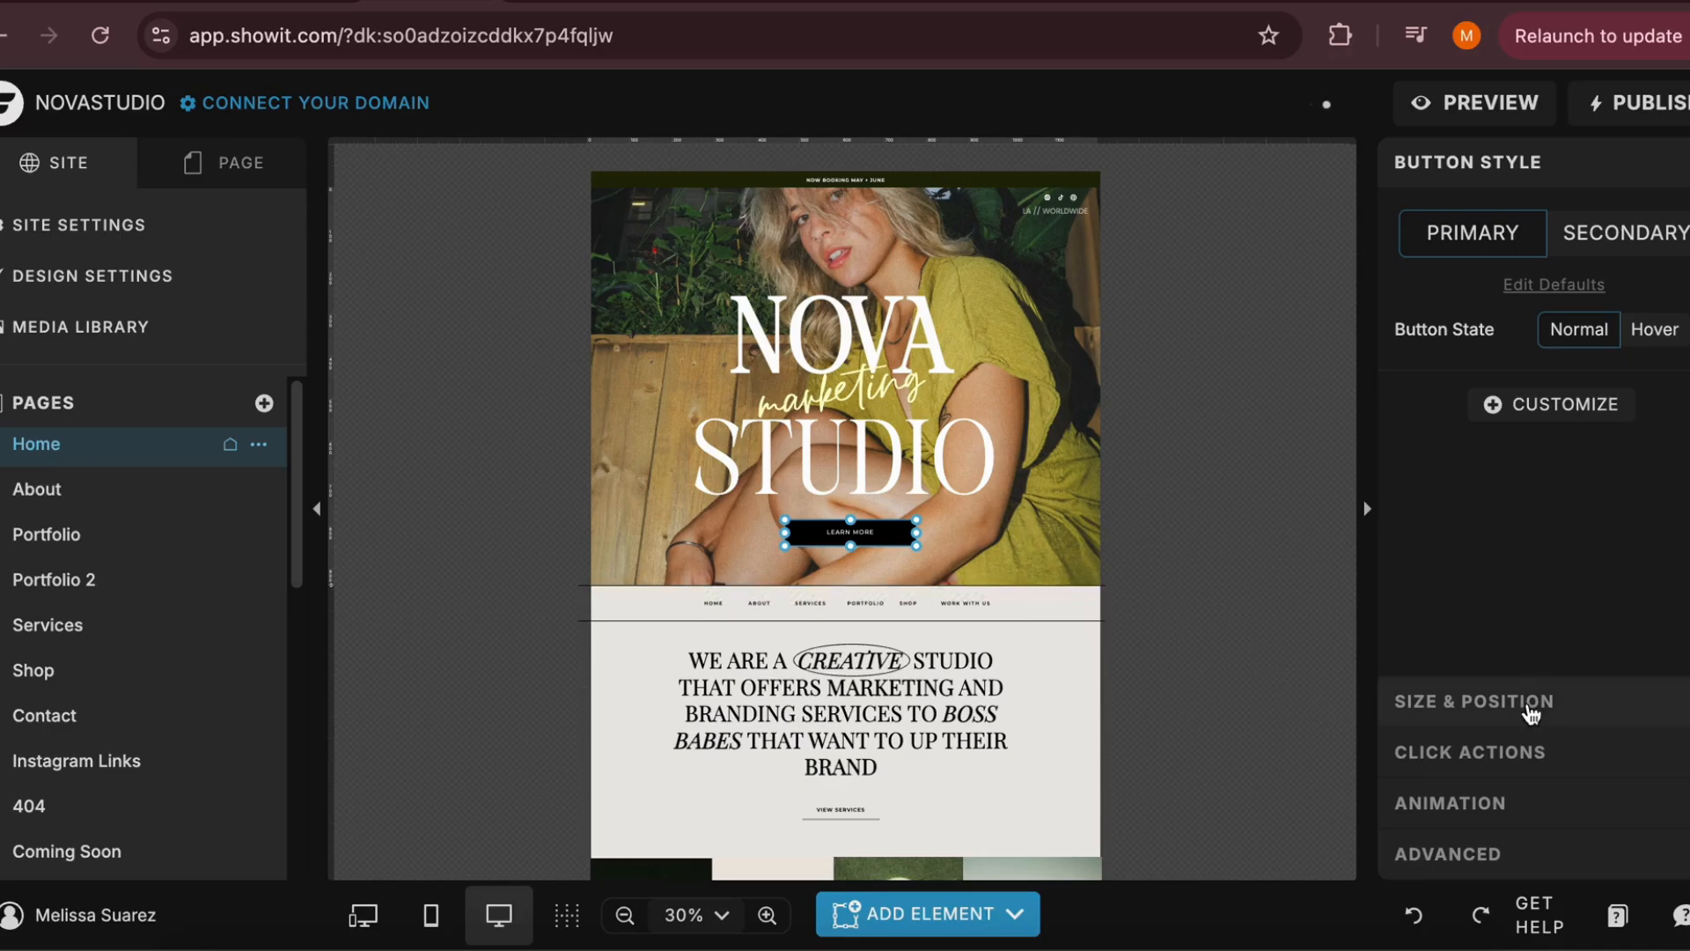
# Link the hero's Learn More button to the Services page through a Page click action
pyautogui.click(1502, 751)
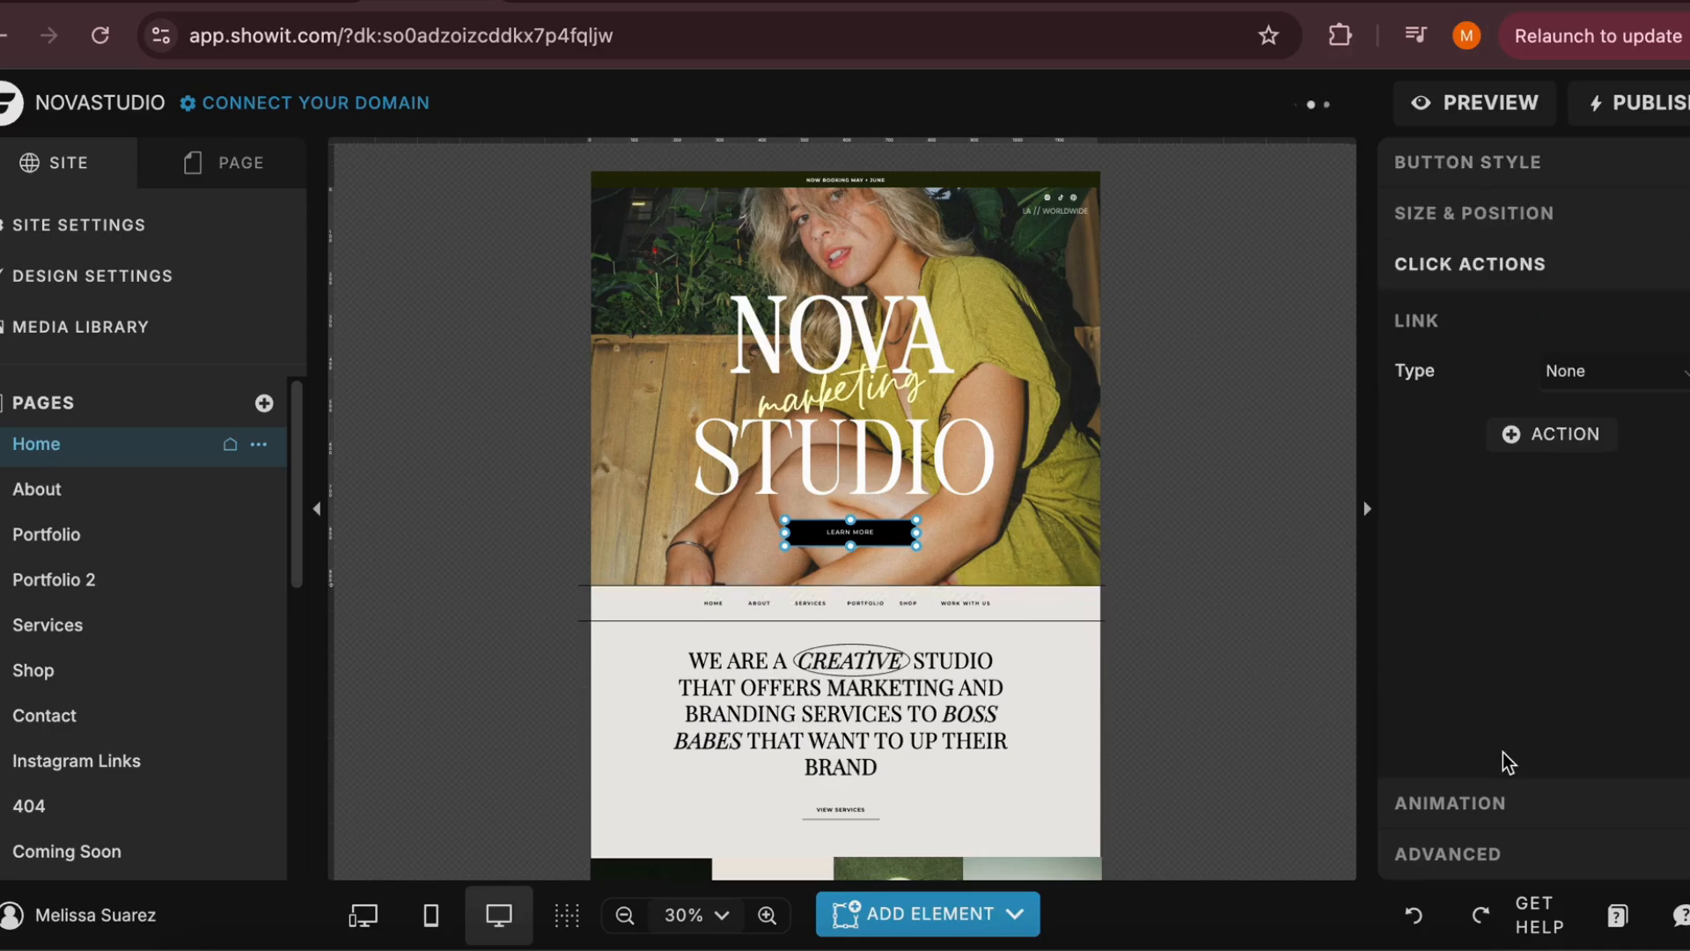
pyautogui.click(1630, 383)
pyautogui.click(1588, 441)
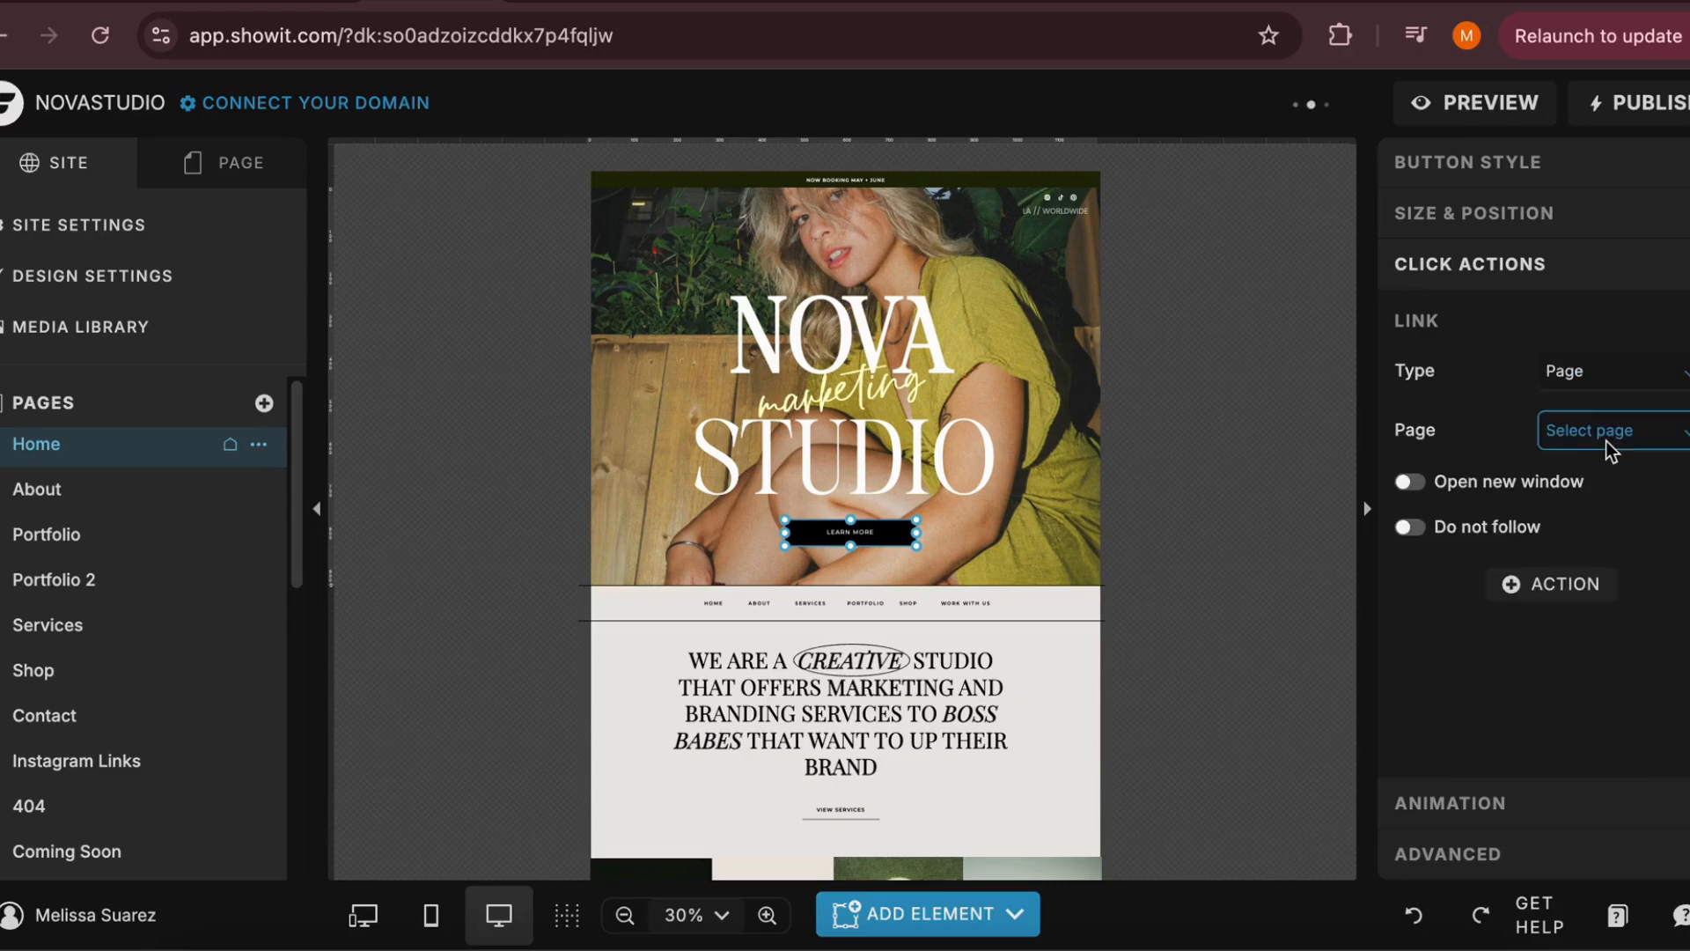
pyautogui.click(1605, 441)
pyautogui.scroll(-1, 1581, 609)
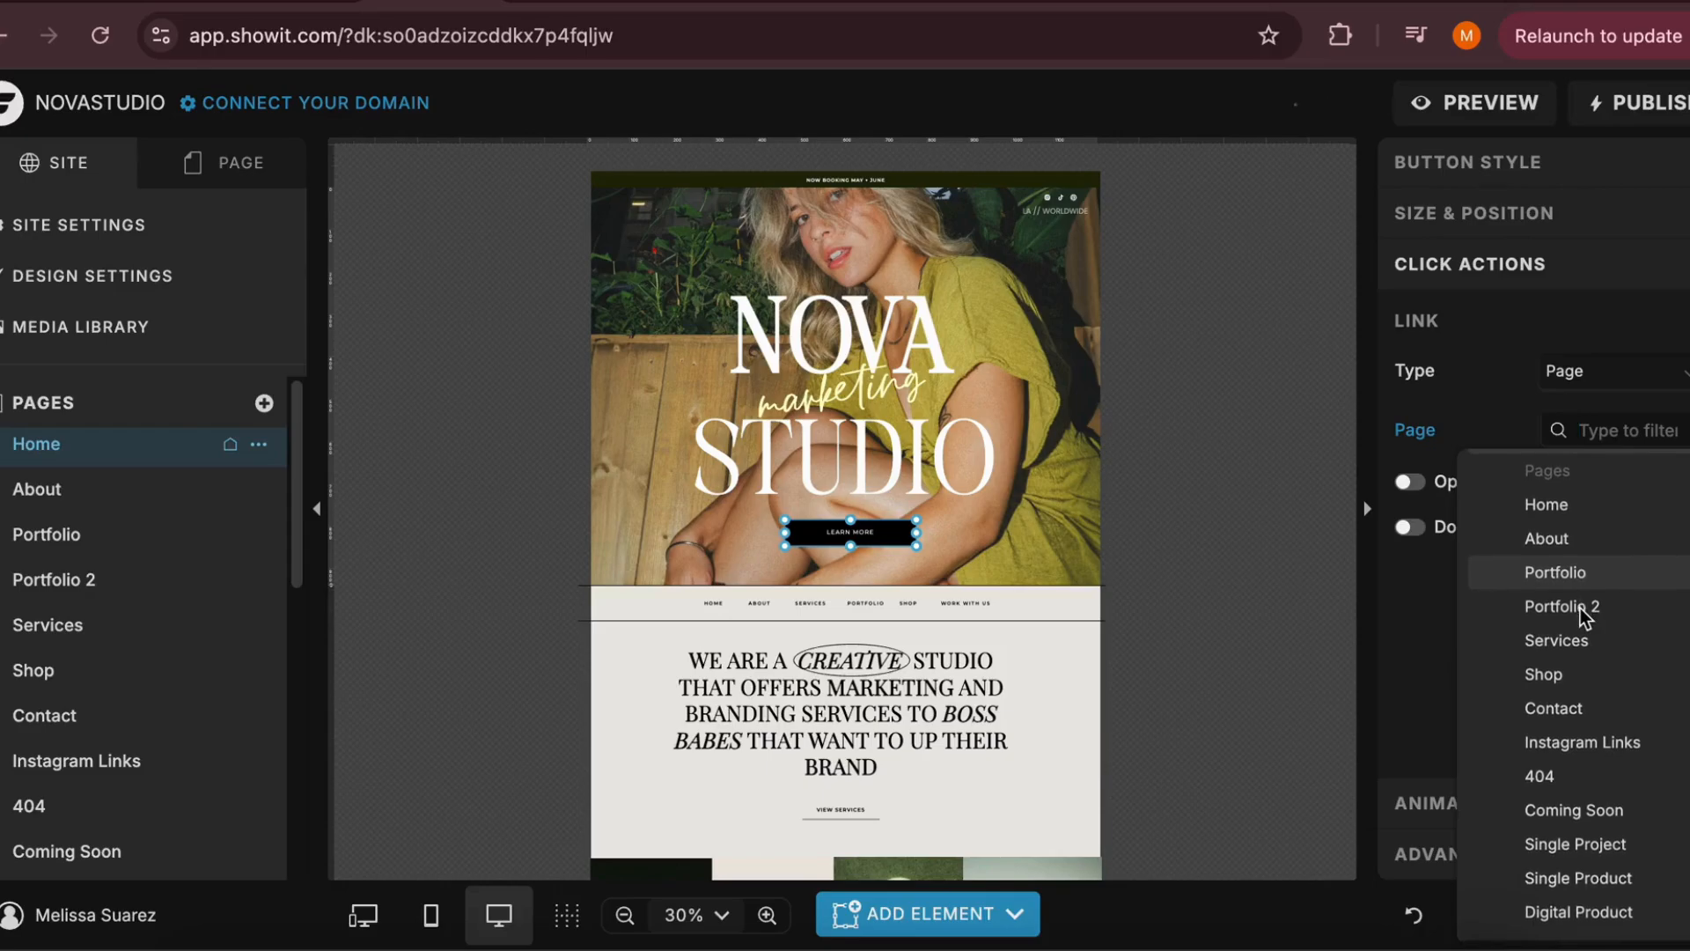
pyautogui.click(1566, 647)
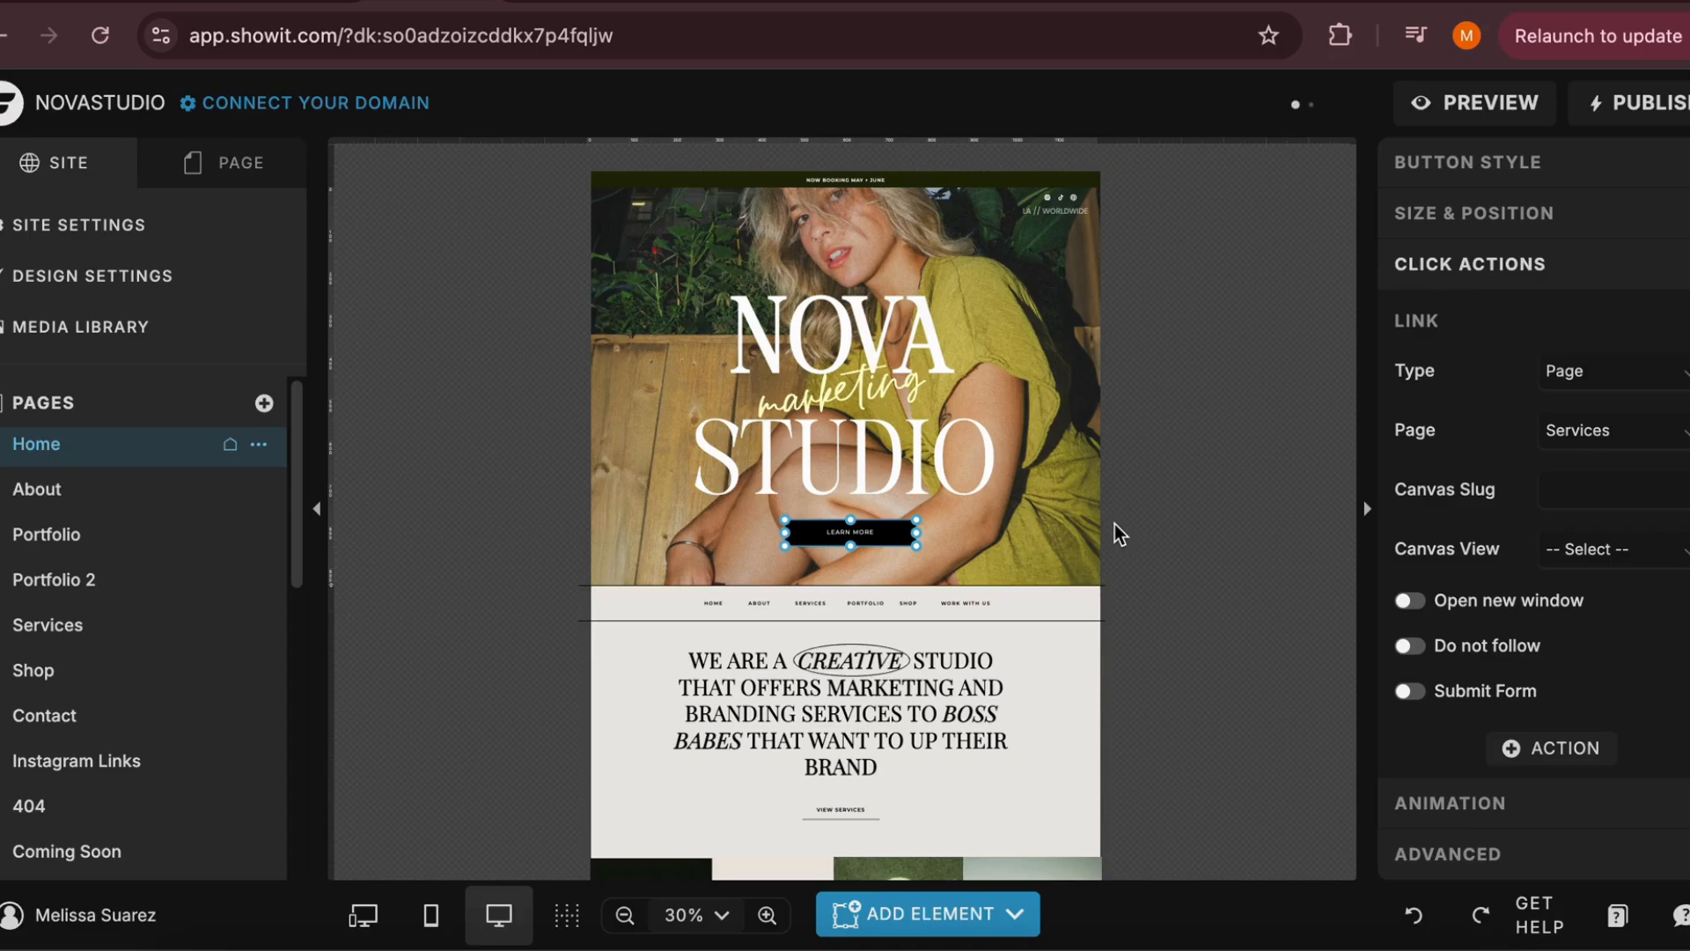
# Change the Learn More button's link type to URL, leaving the web address empty
pyautogui.click(1580, 365)
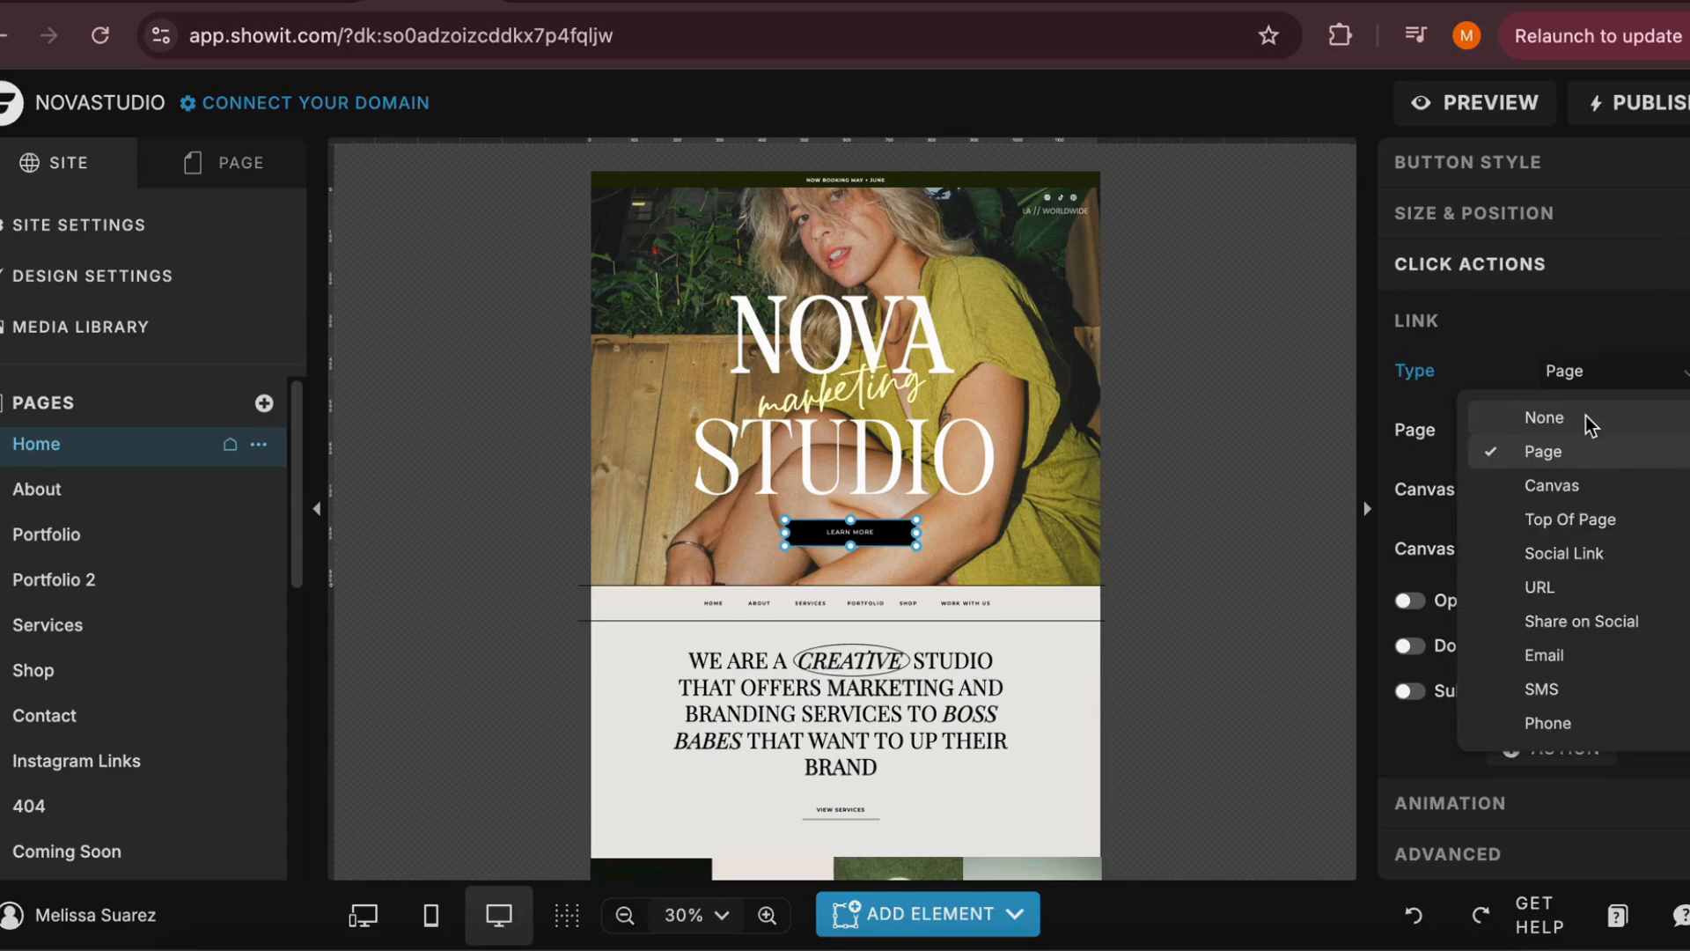
pyautogui.click(1543, 587)
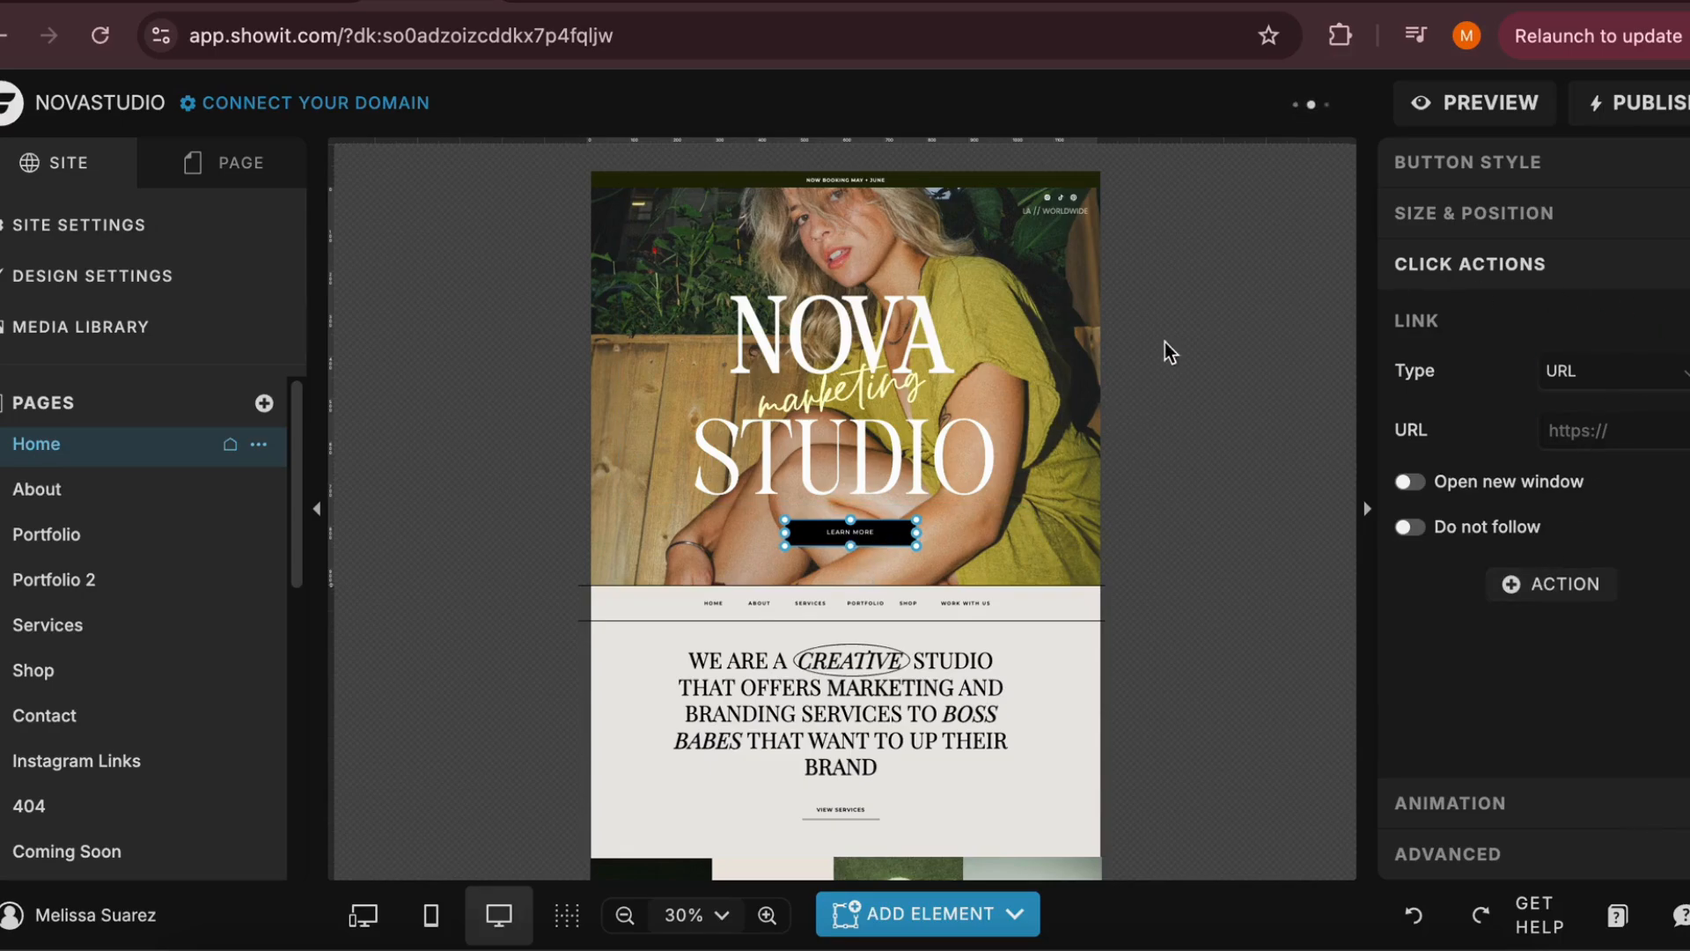
pyautogui.click(1645, 436)
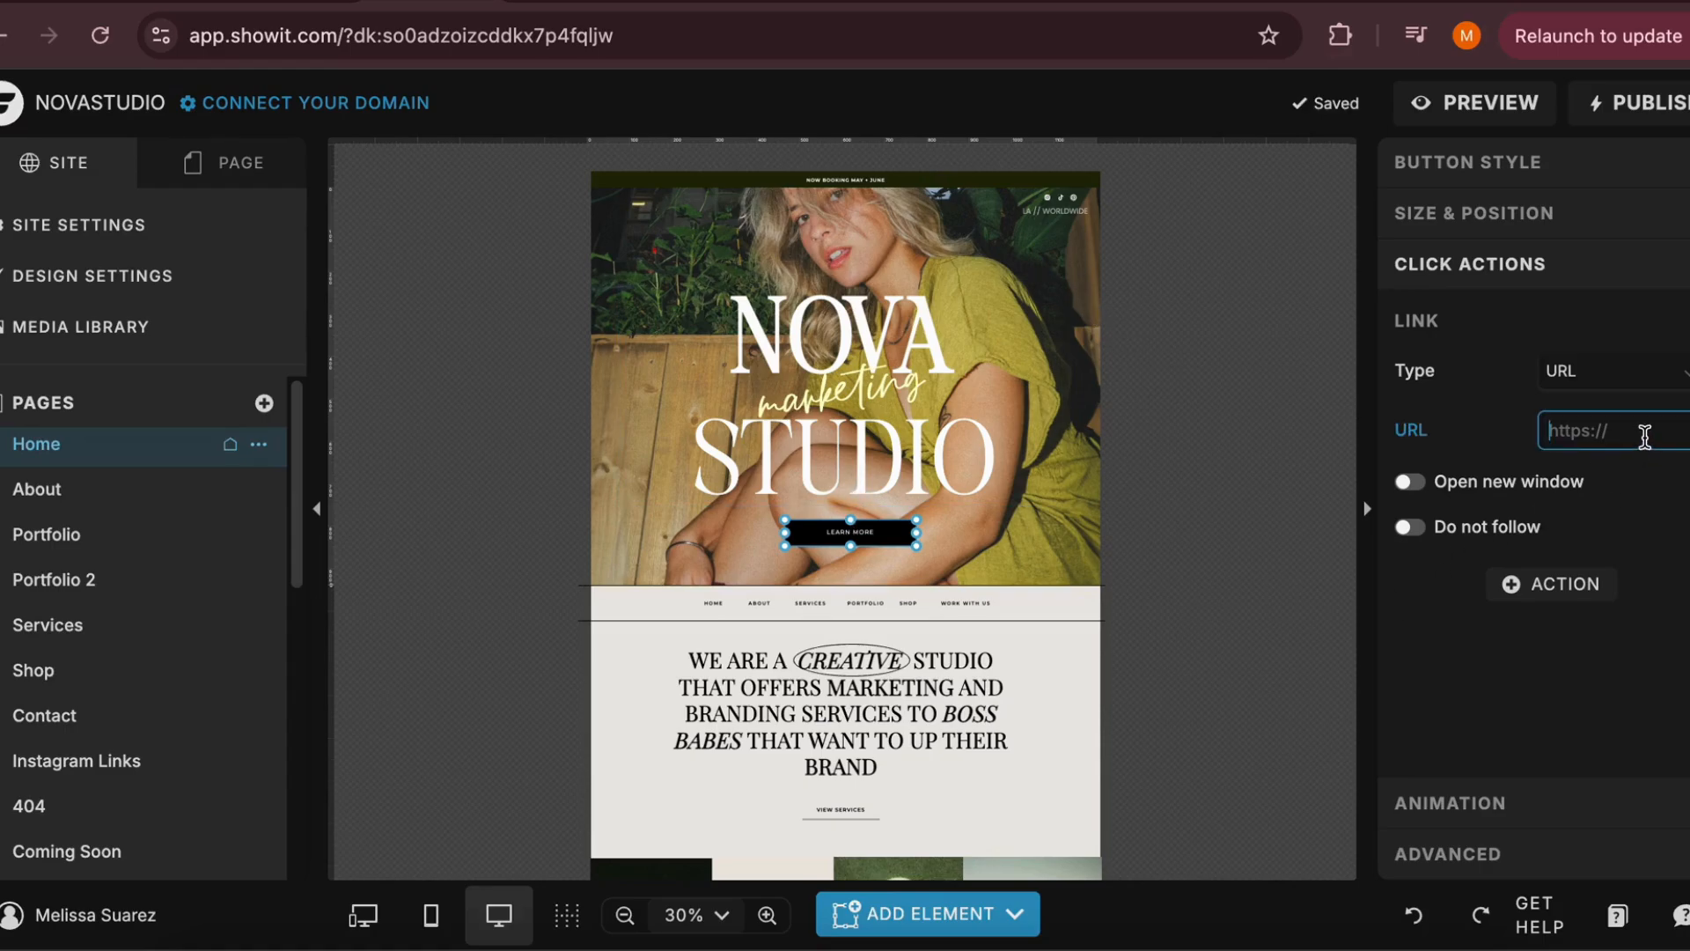
pyautogui.click(1212, 451)
# Link the oval photo beside the "Unleashing Bold Marketing" heading to the Single Project page
pyautogui.scroll(-4, 1212, 451)
pyautogui.scroll(-5, 1205, 589)
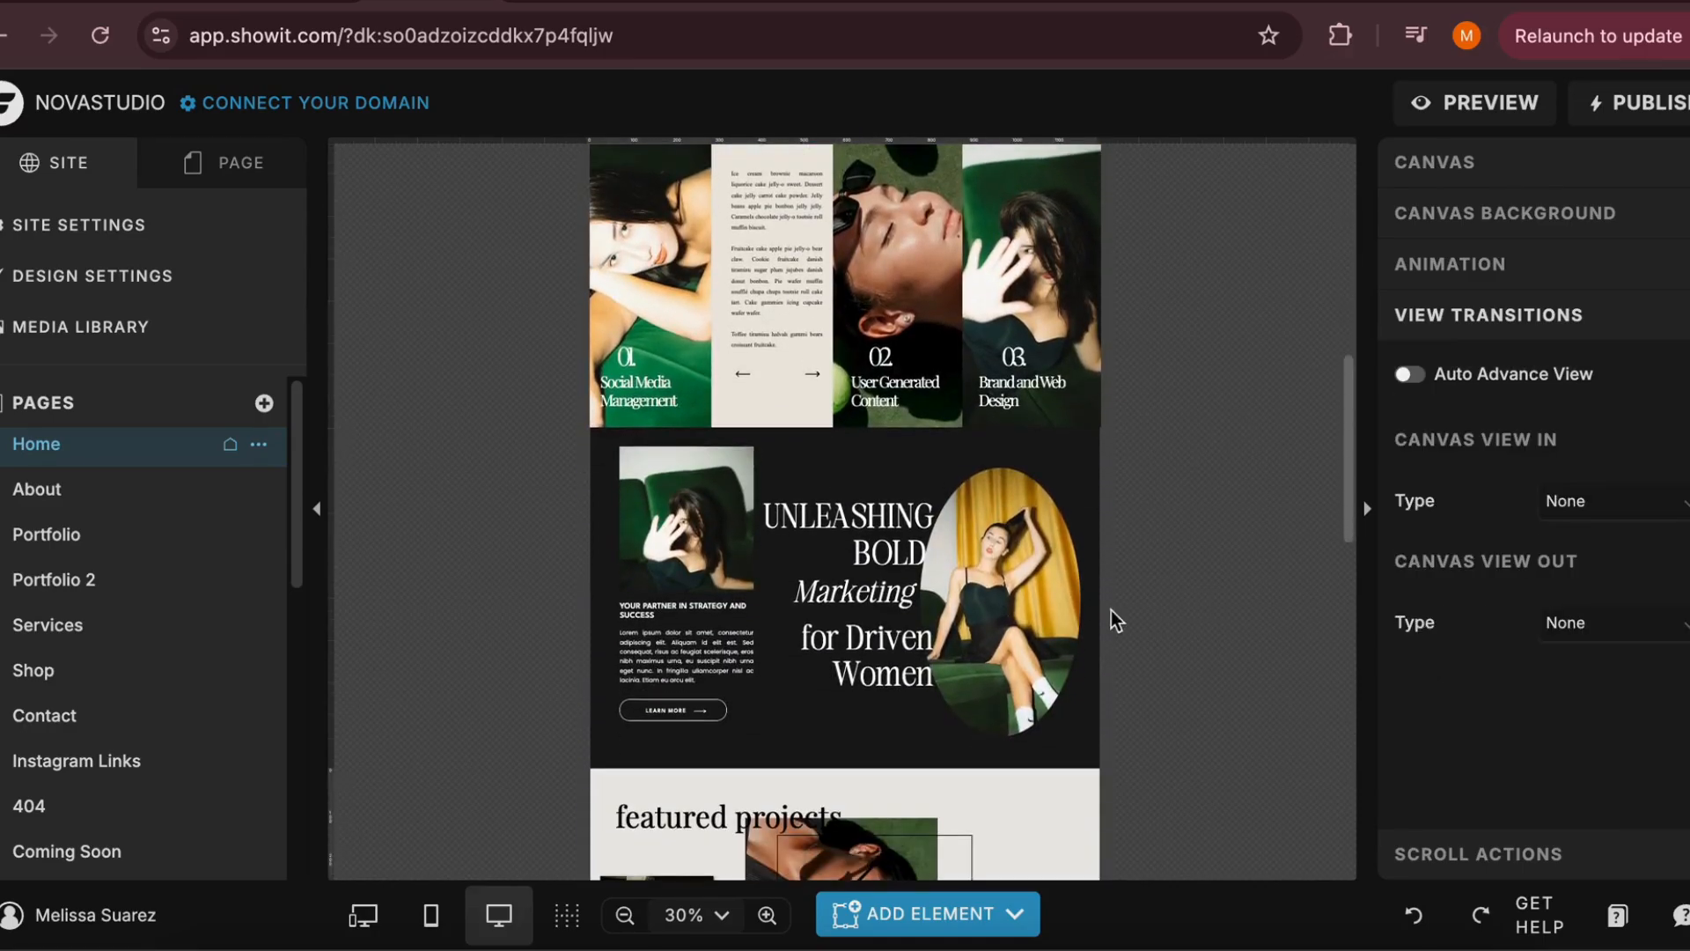
pyautogui.click(1057, 611)
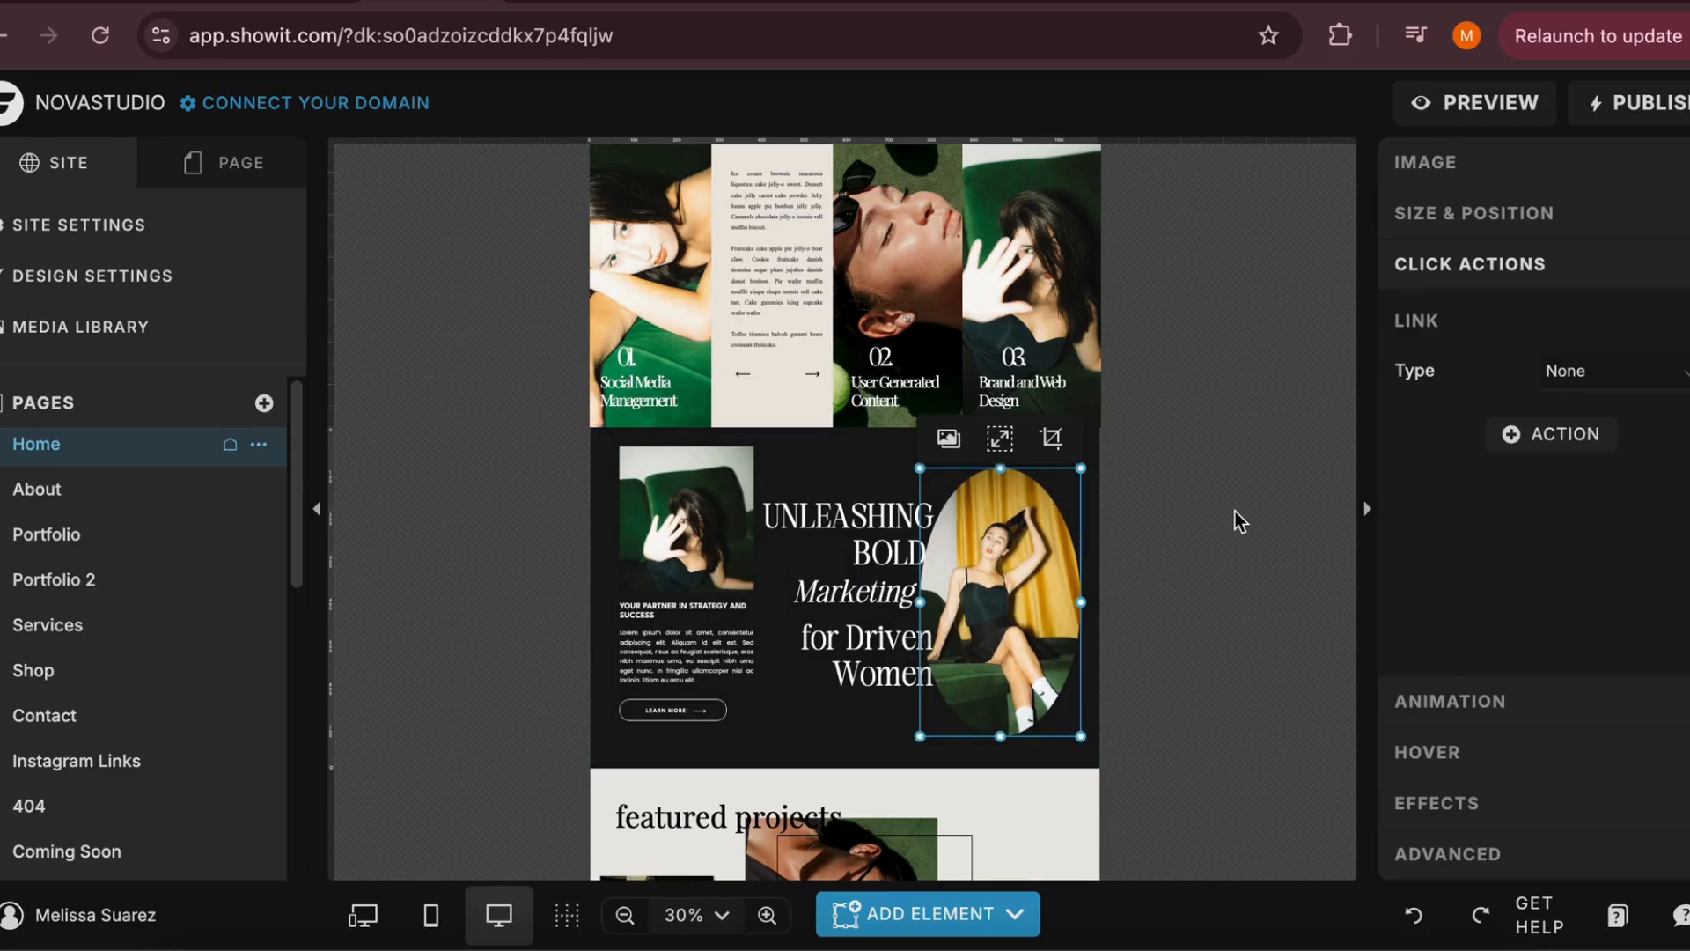
pyautogui.click(1611, 377)
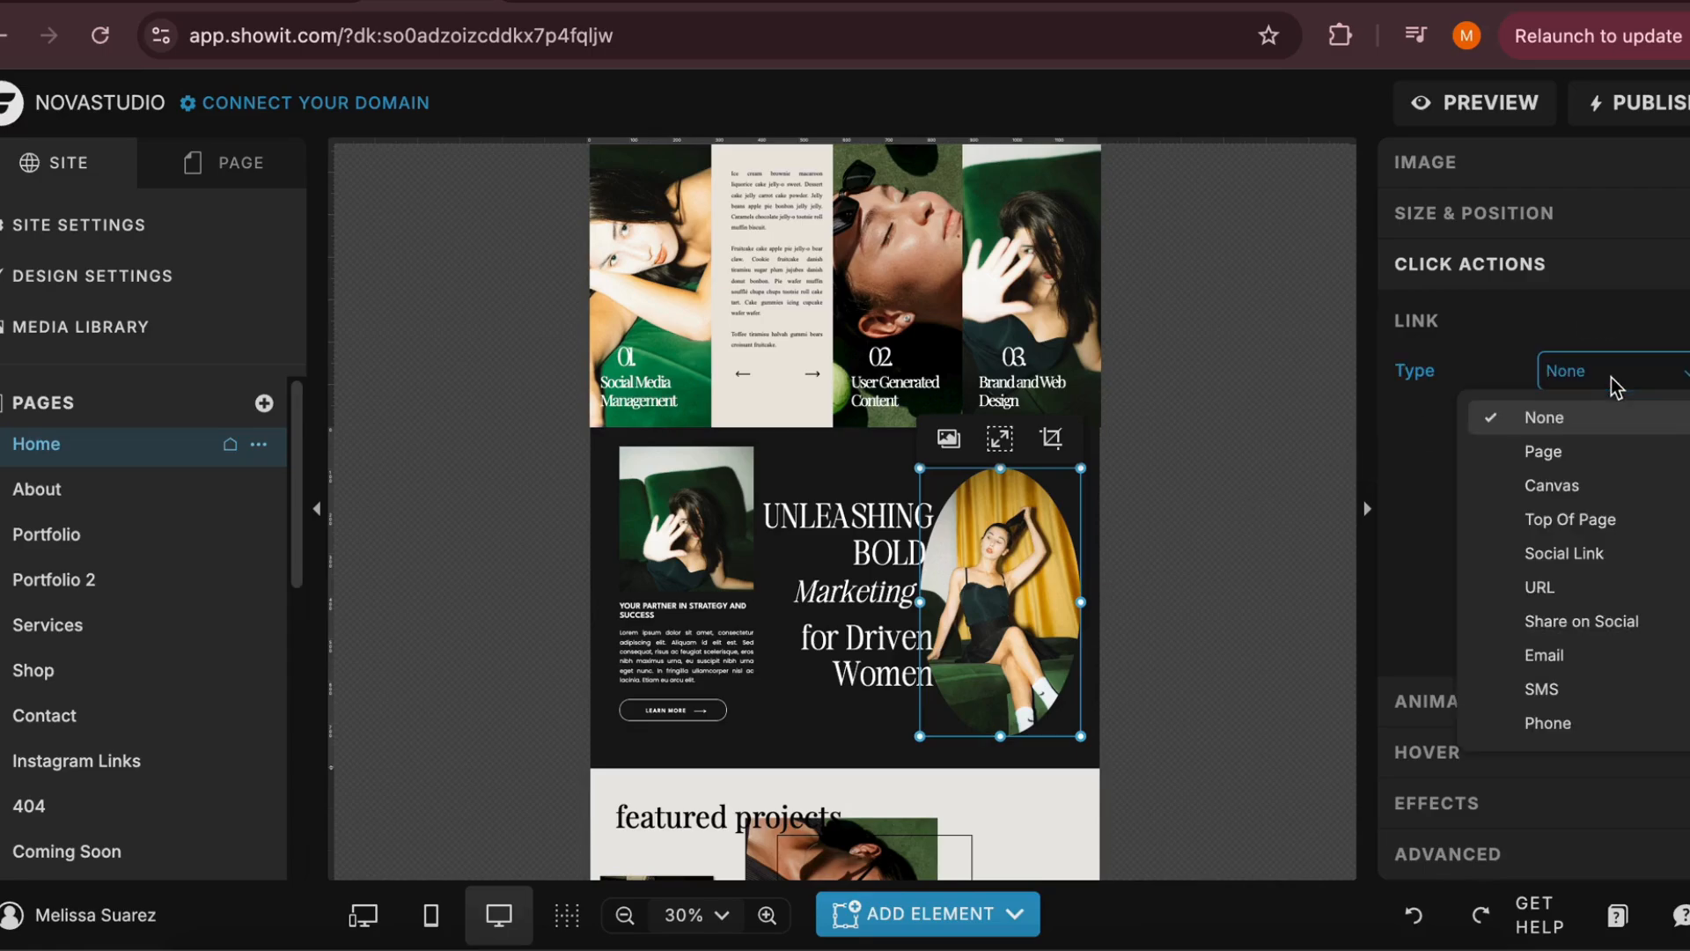
pyautogui.click(1582, 447)
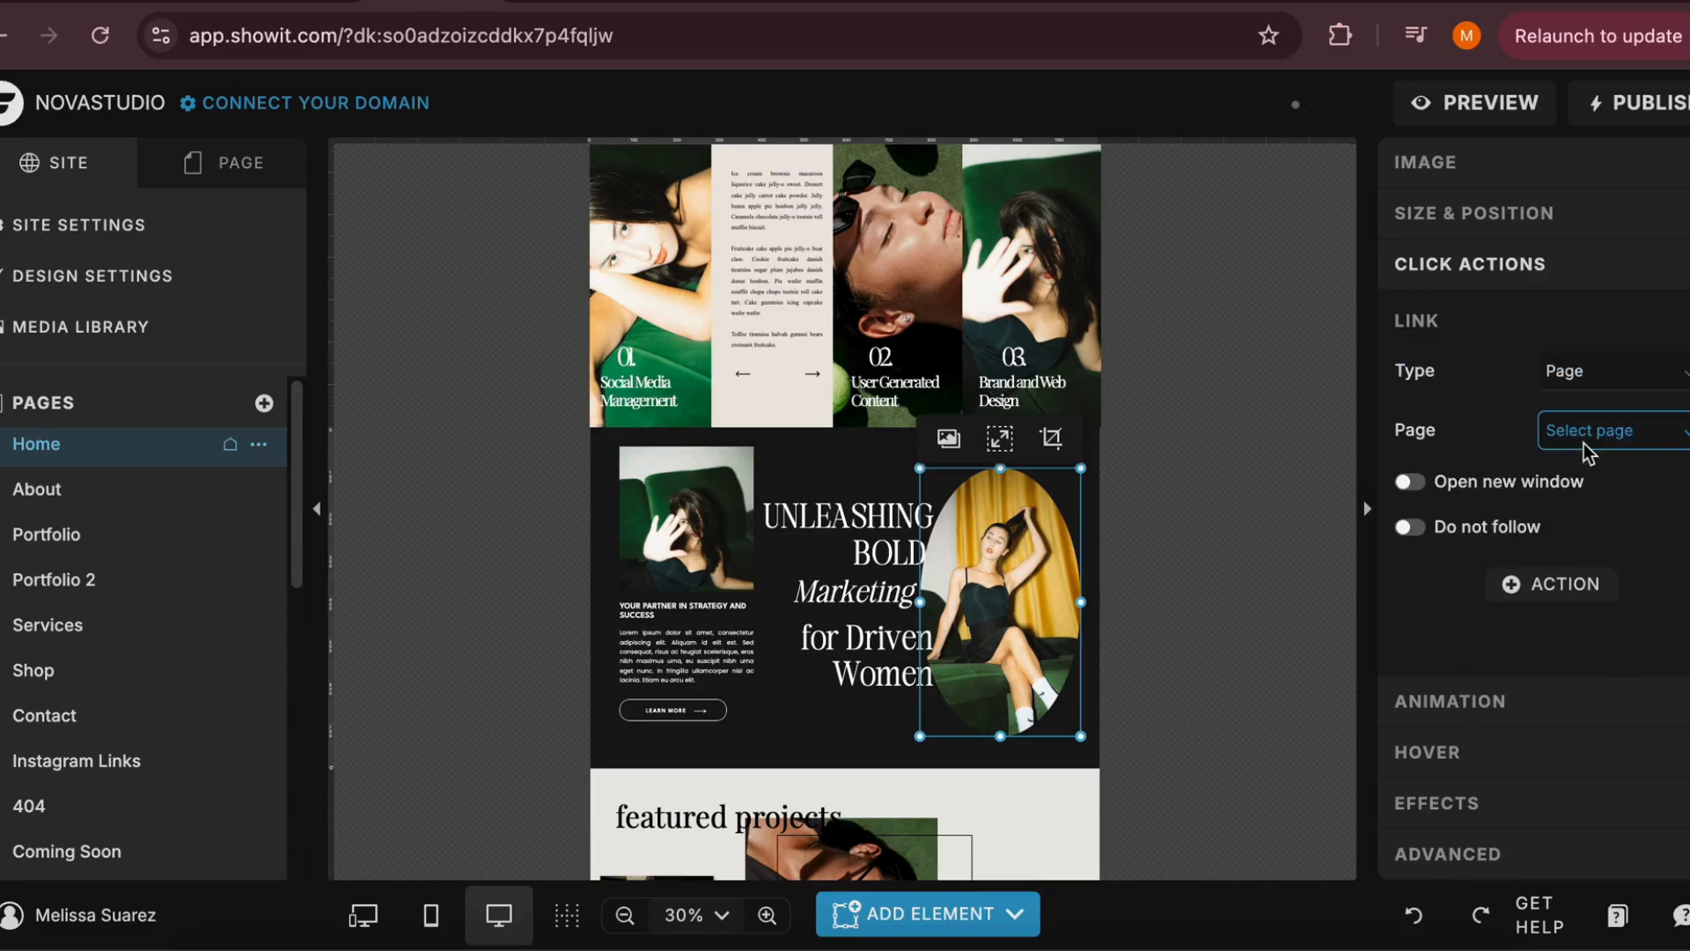
pyautogui.click(1582, 435)
pyautogui.scroll(-1, 1581, 758)
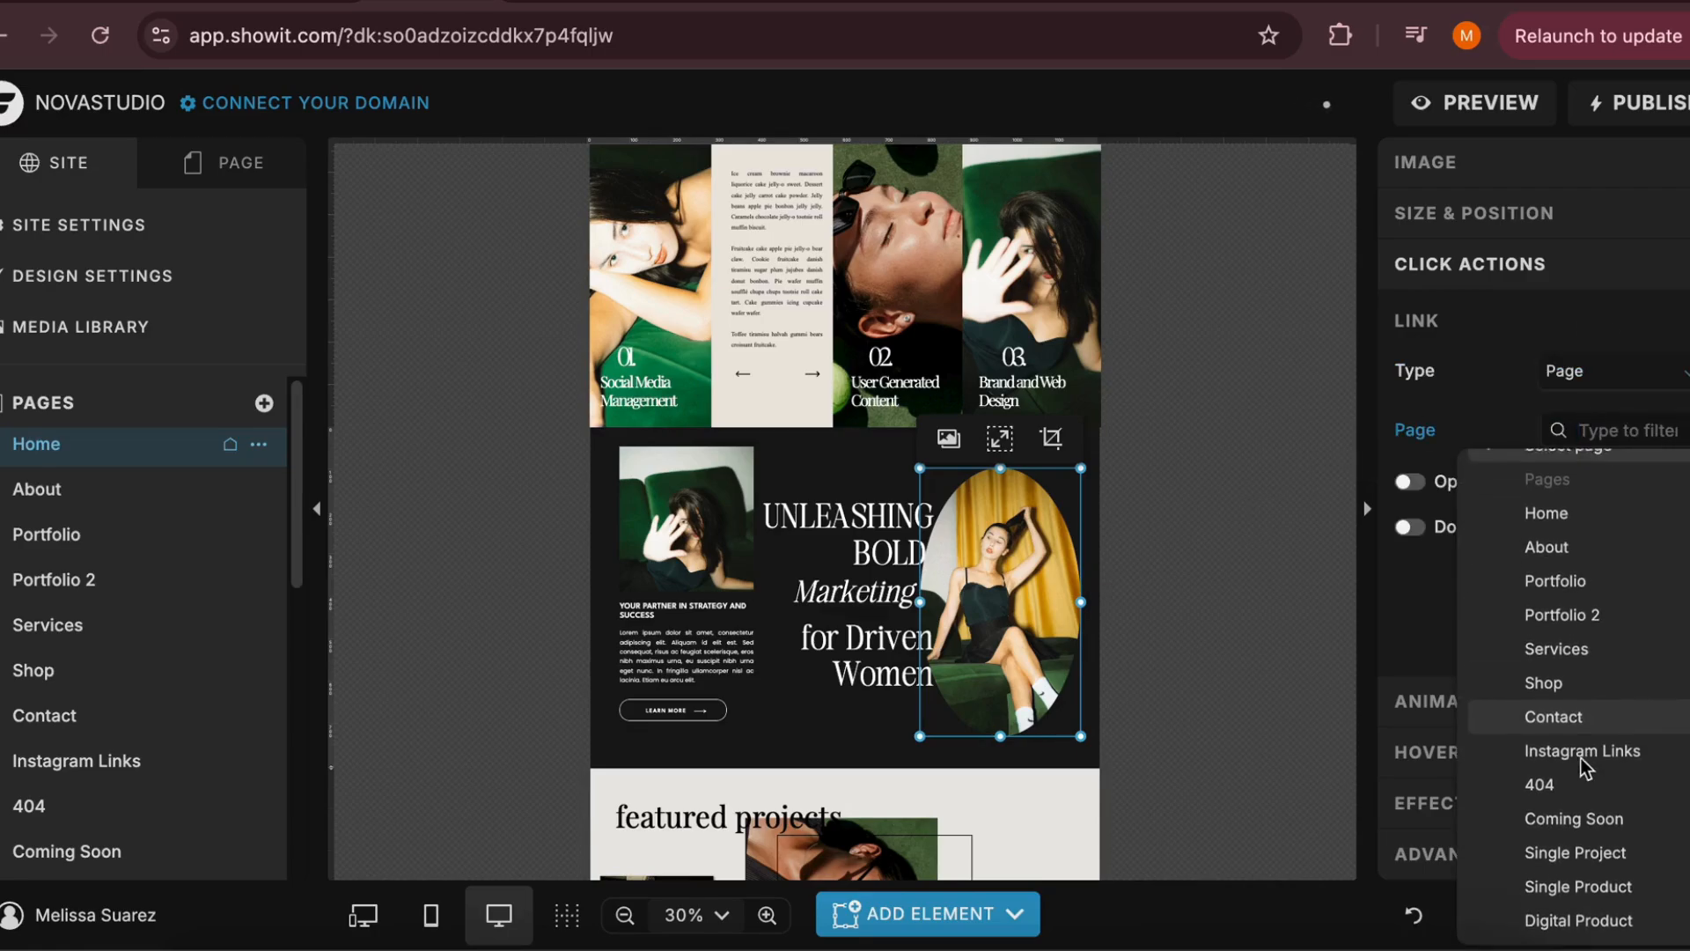
pyautogui.scroll(1, 1581, 758)
pyautogui.scroll(-1, 1581, 756)
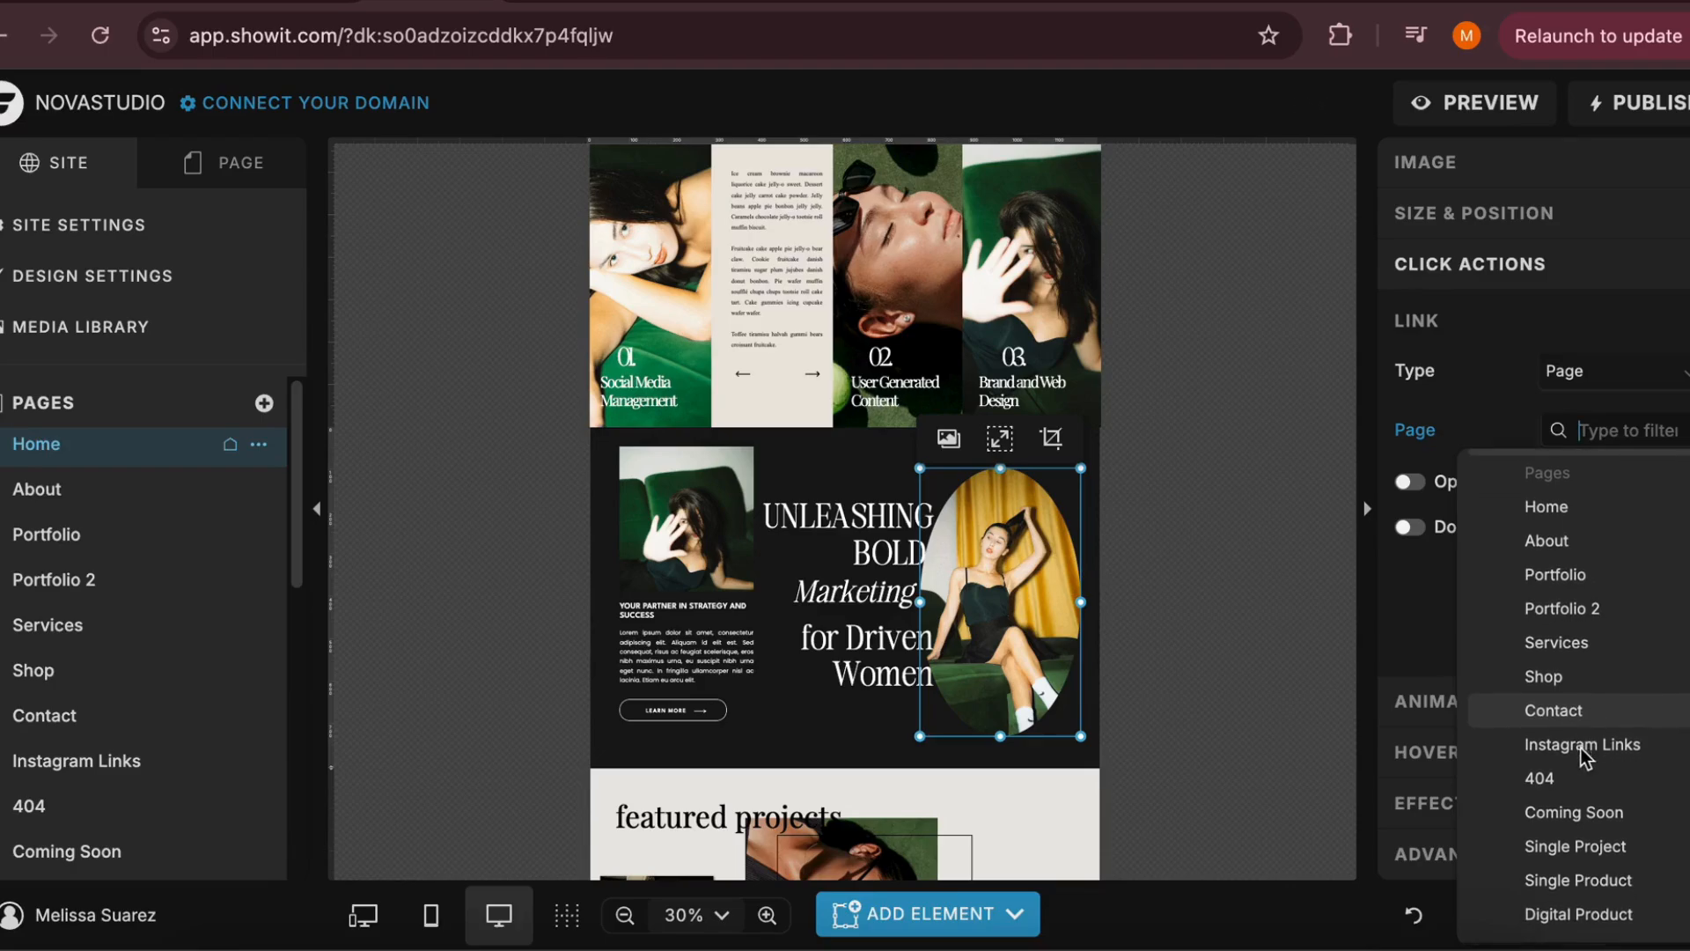
pyautogui.click(1575, 846)
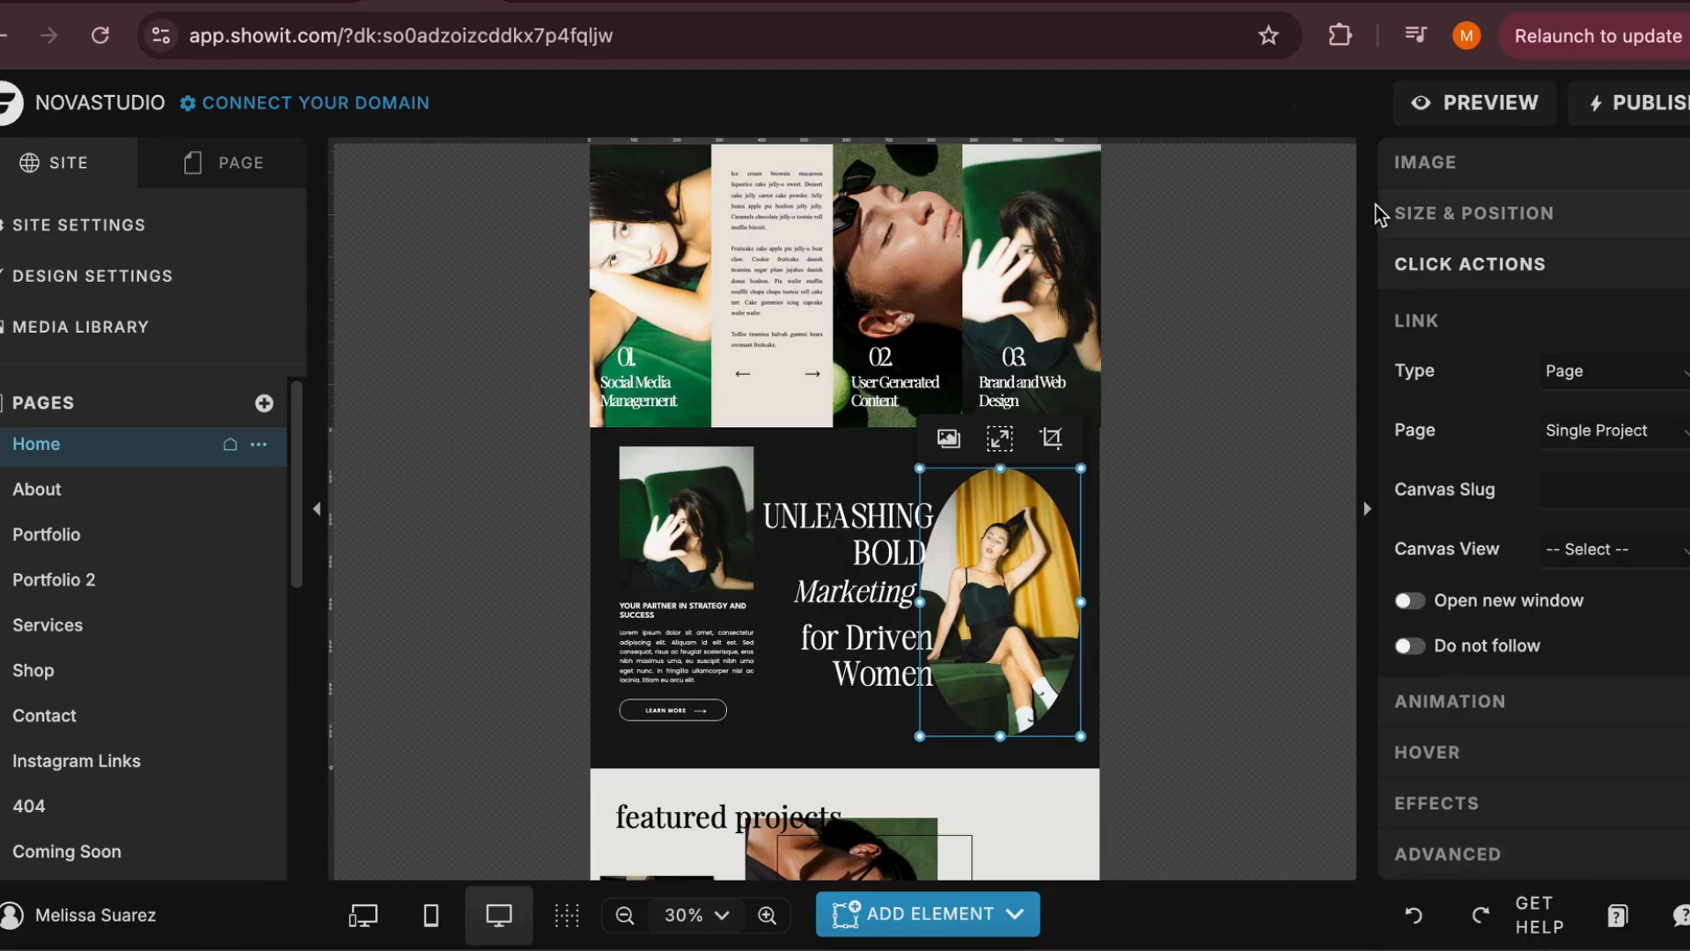
pyautogui.click(1203, 557)
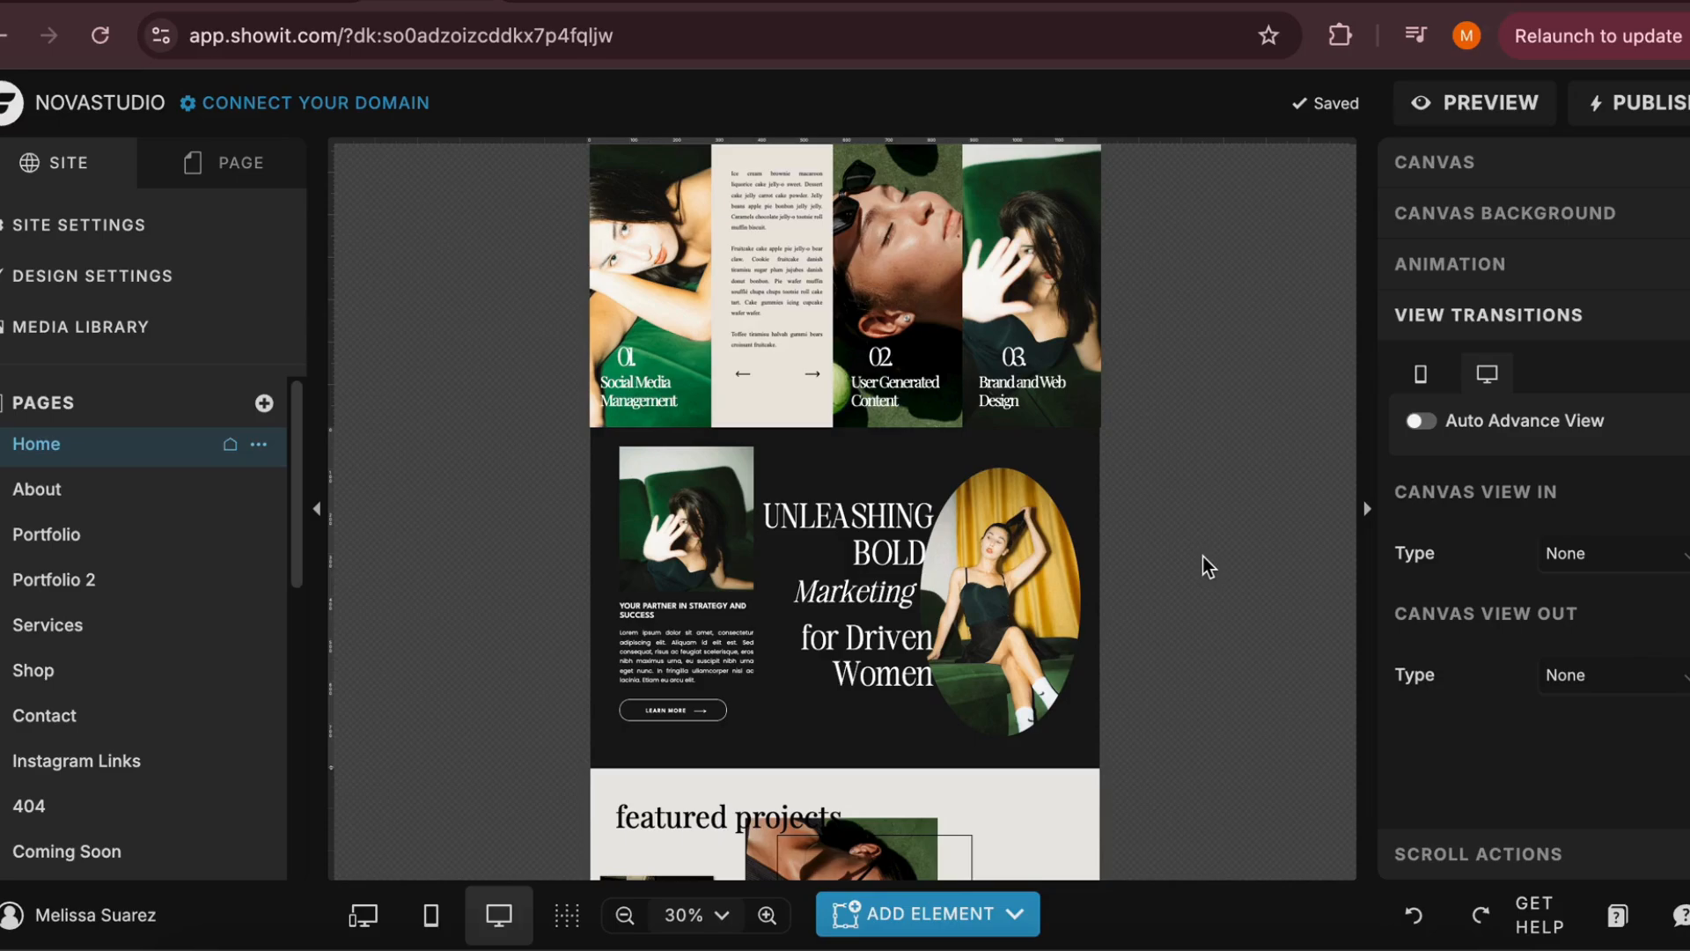
# Open the Ask a Question support chat from the Home page editor
pyautogui.scroll(8, 1210, 634)
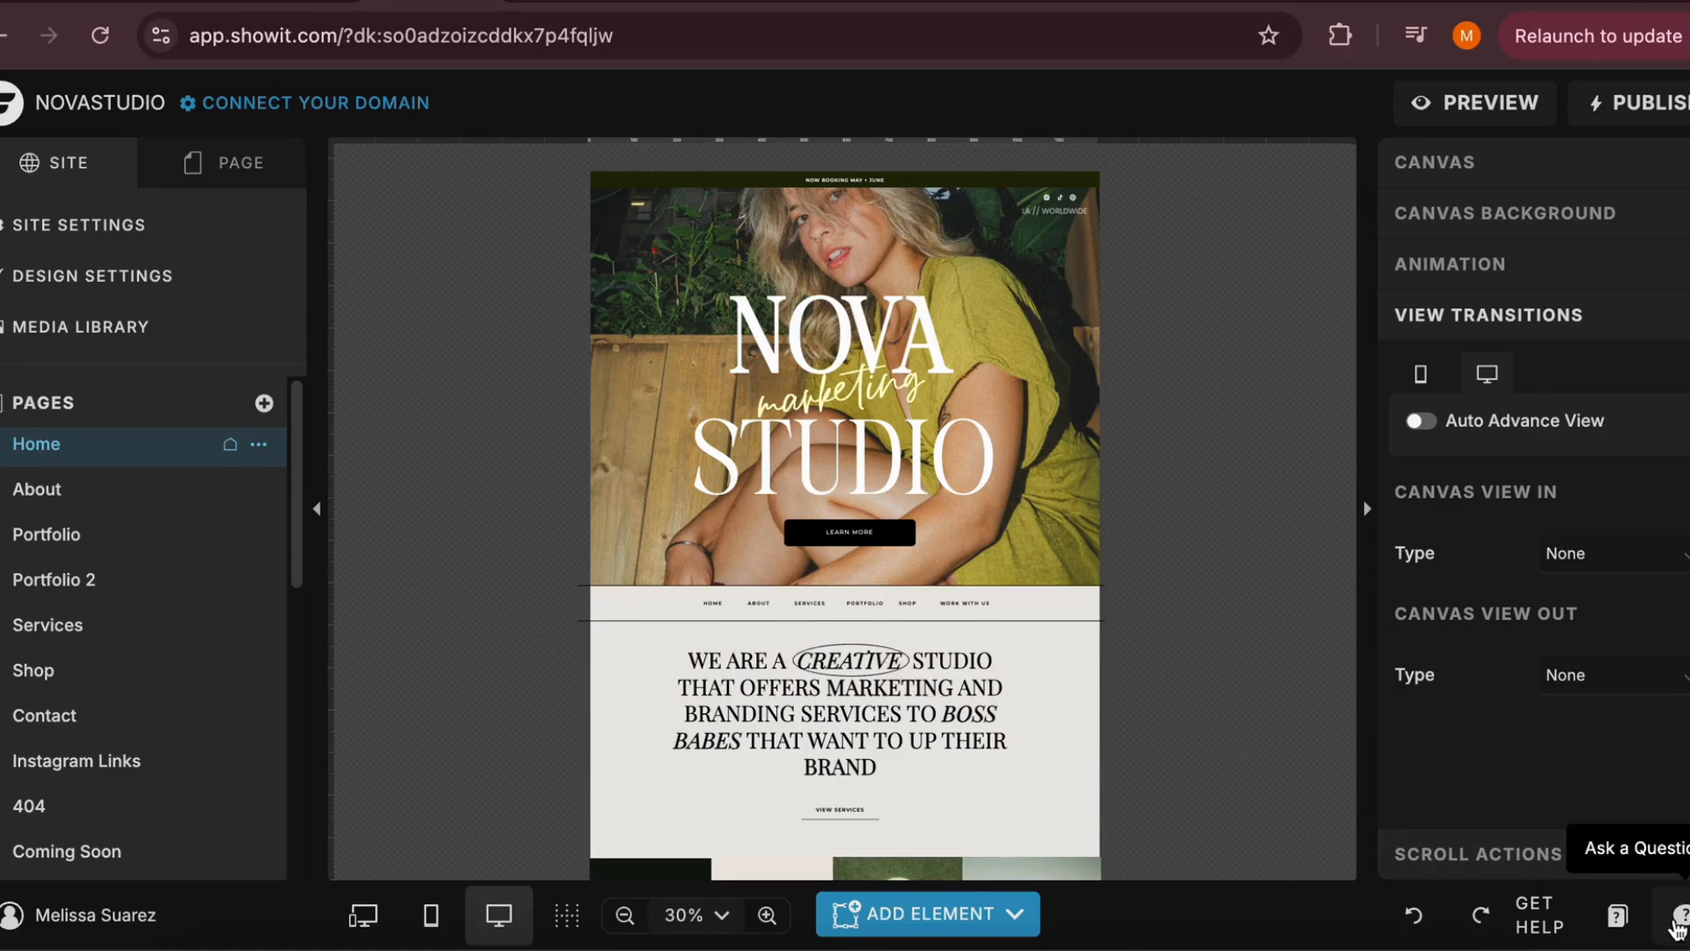
pyautogui.click(1678, 925)
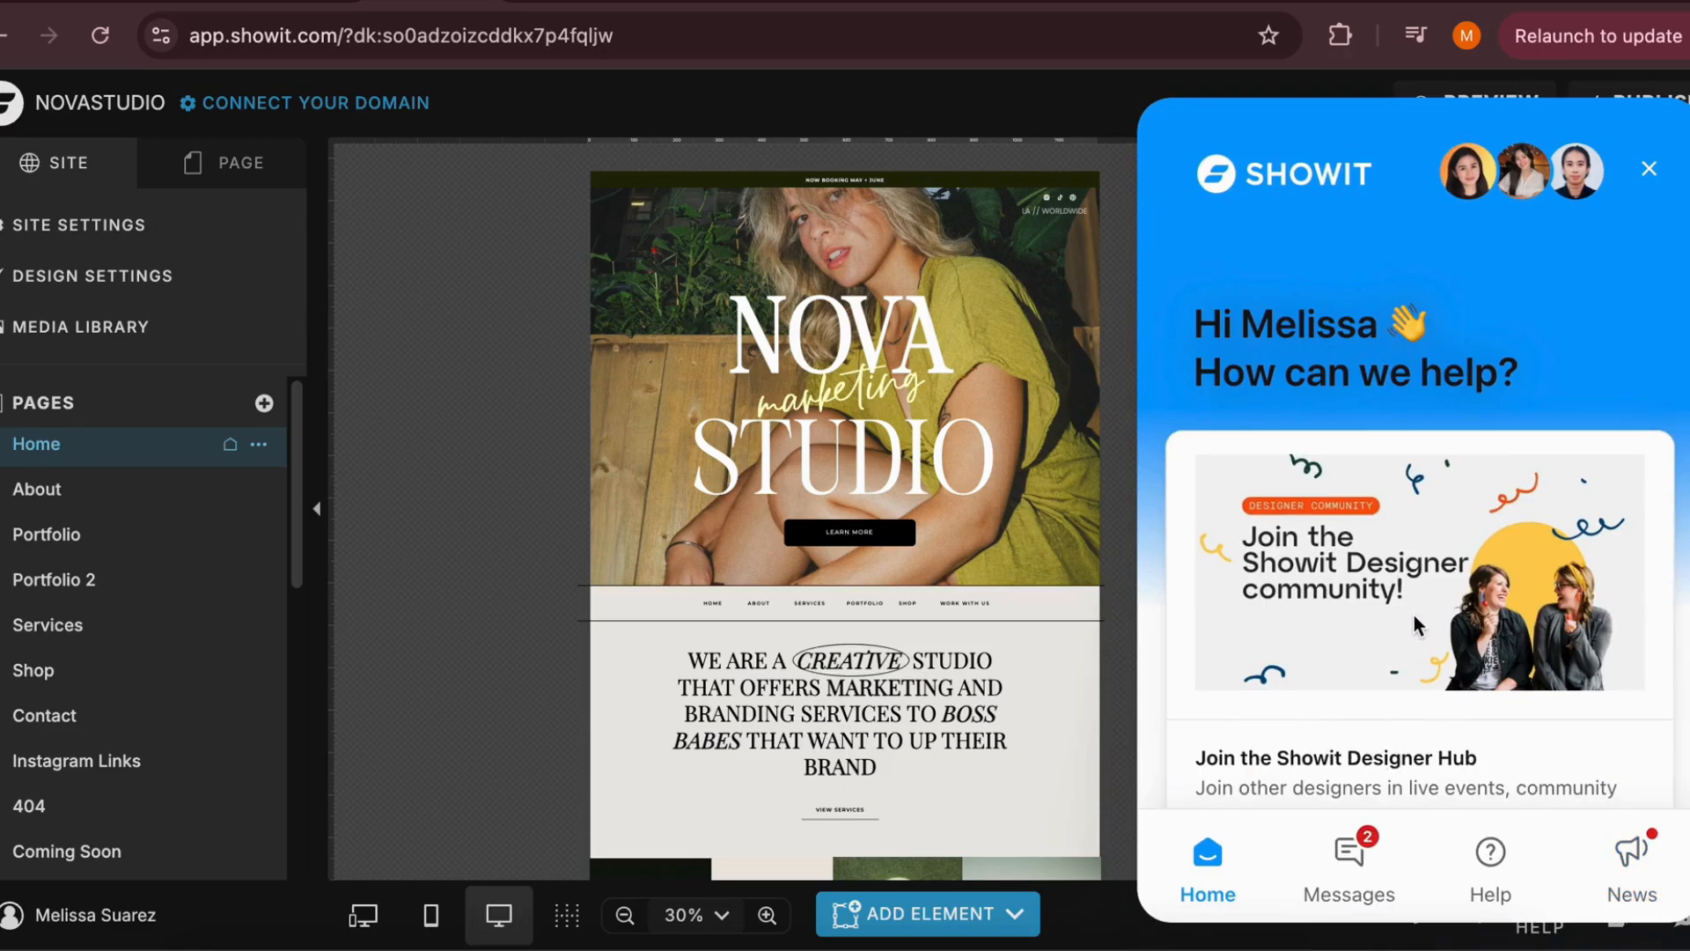